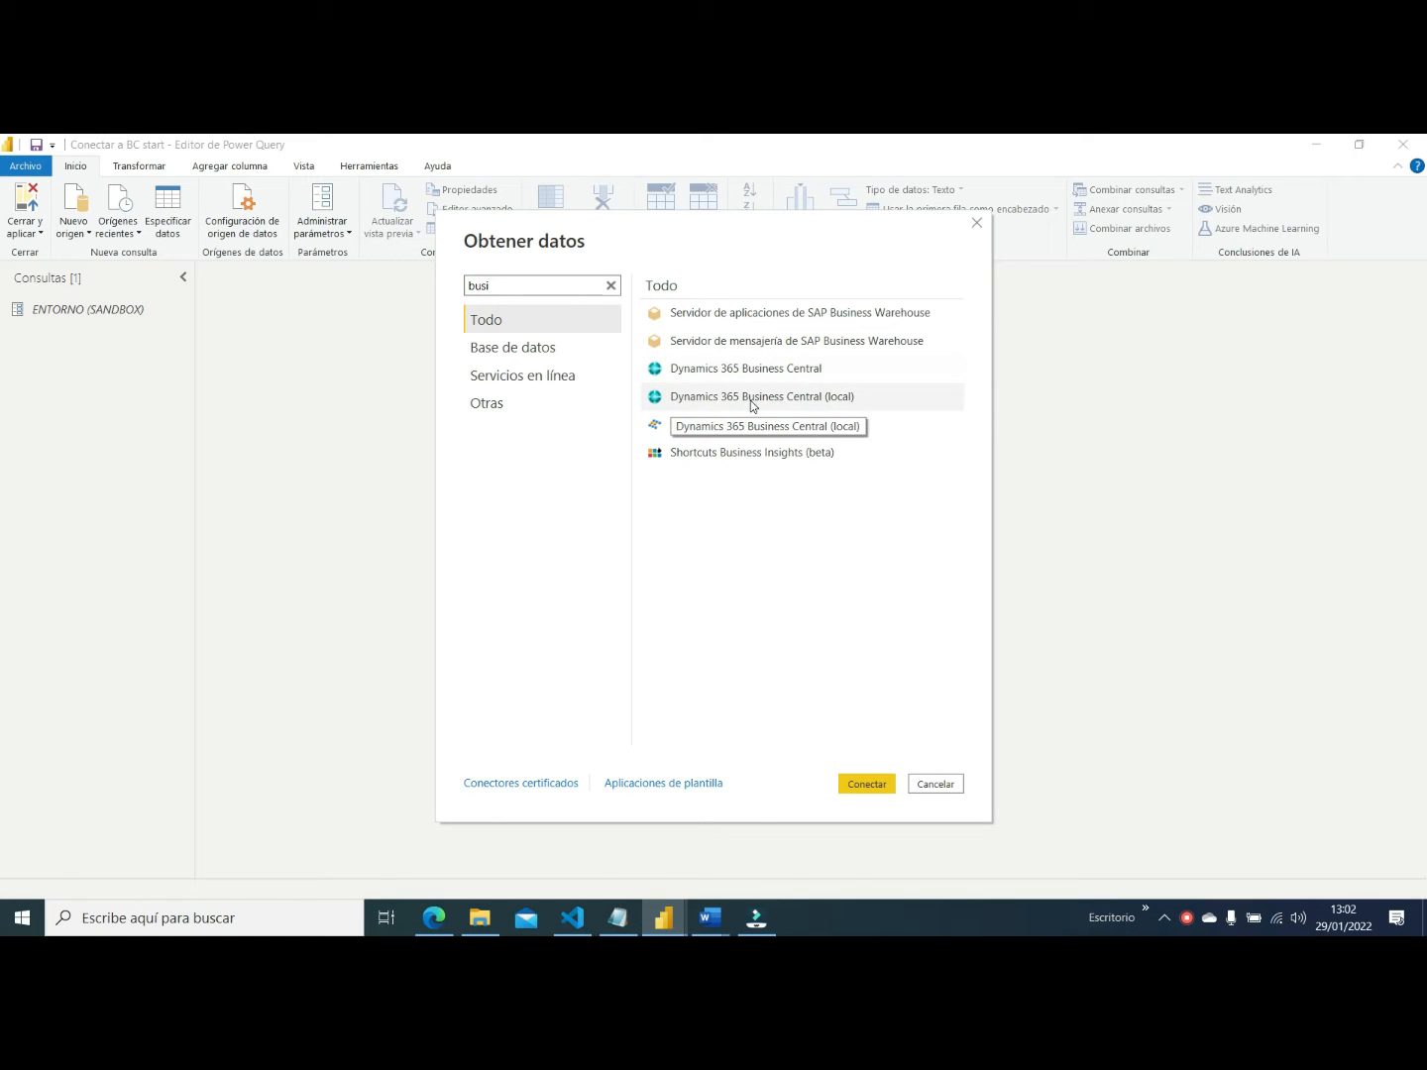
Connect to the Dynamics 365 Business Central online source and expand the CRONUS ES company in the PRODUCTION environment
click(695, 372)
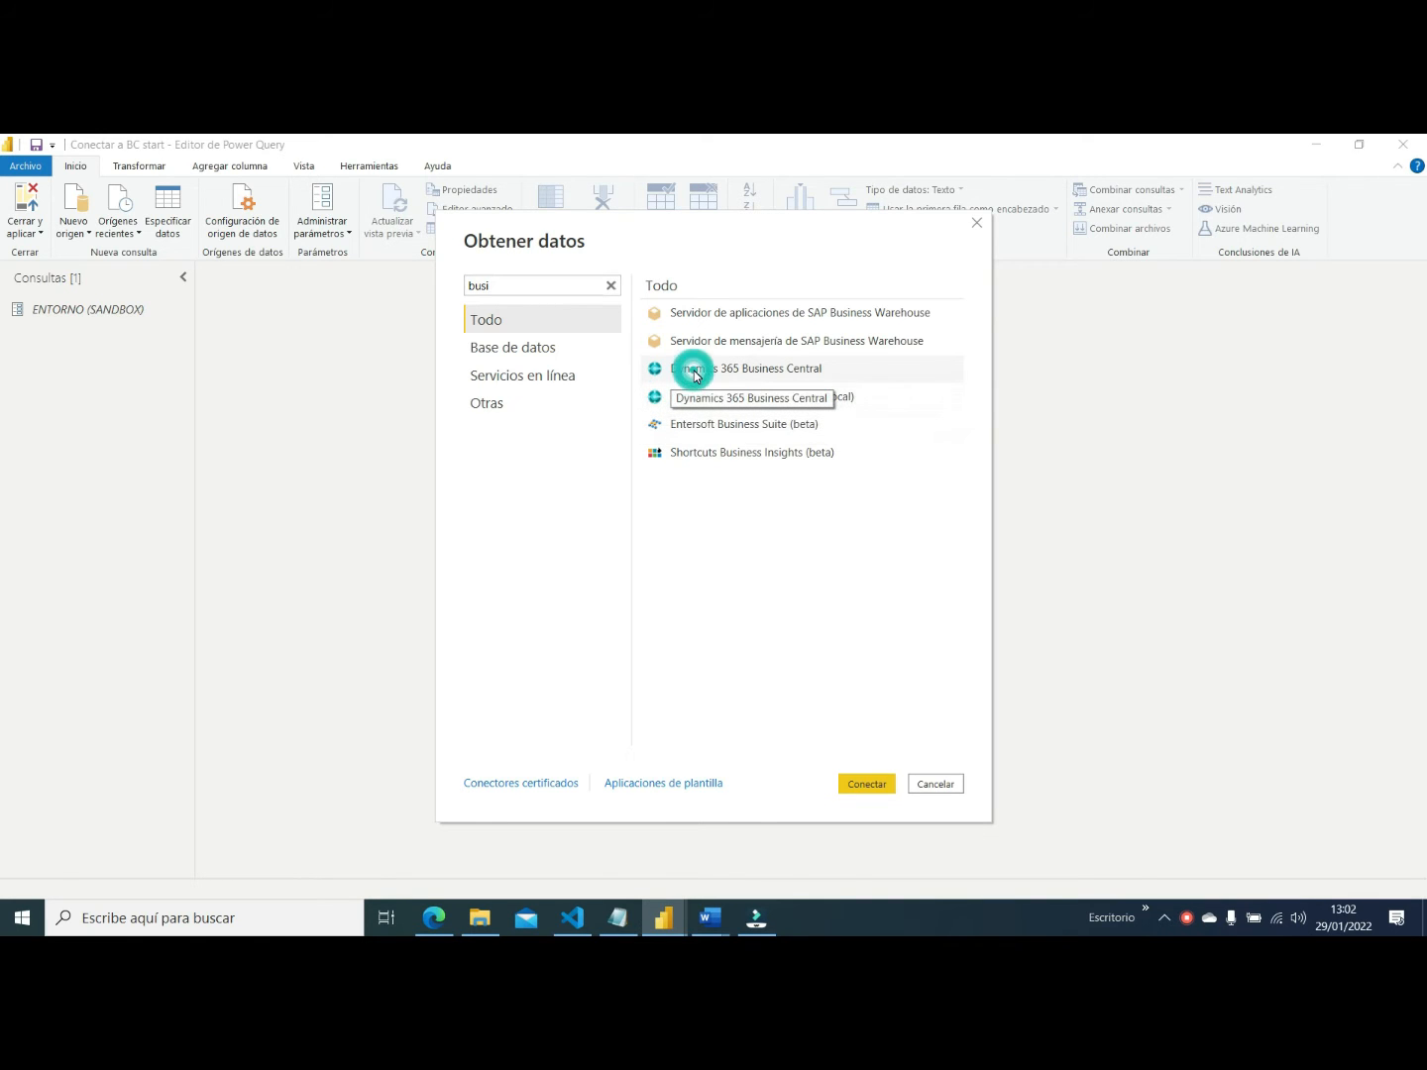
click(861, 784)
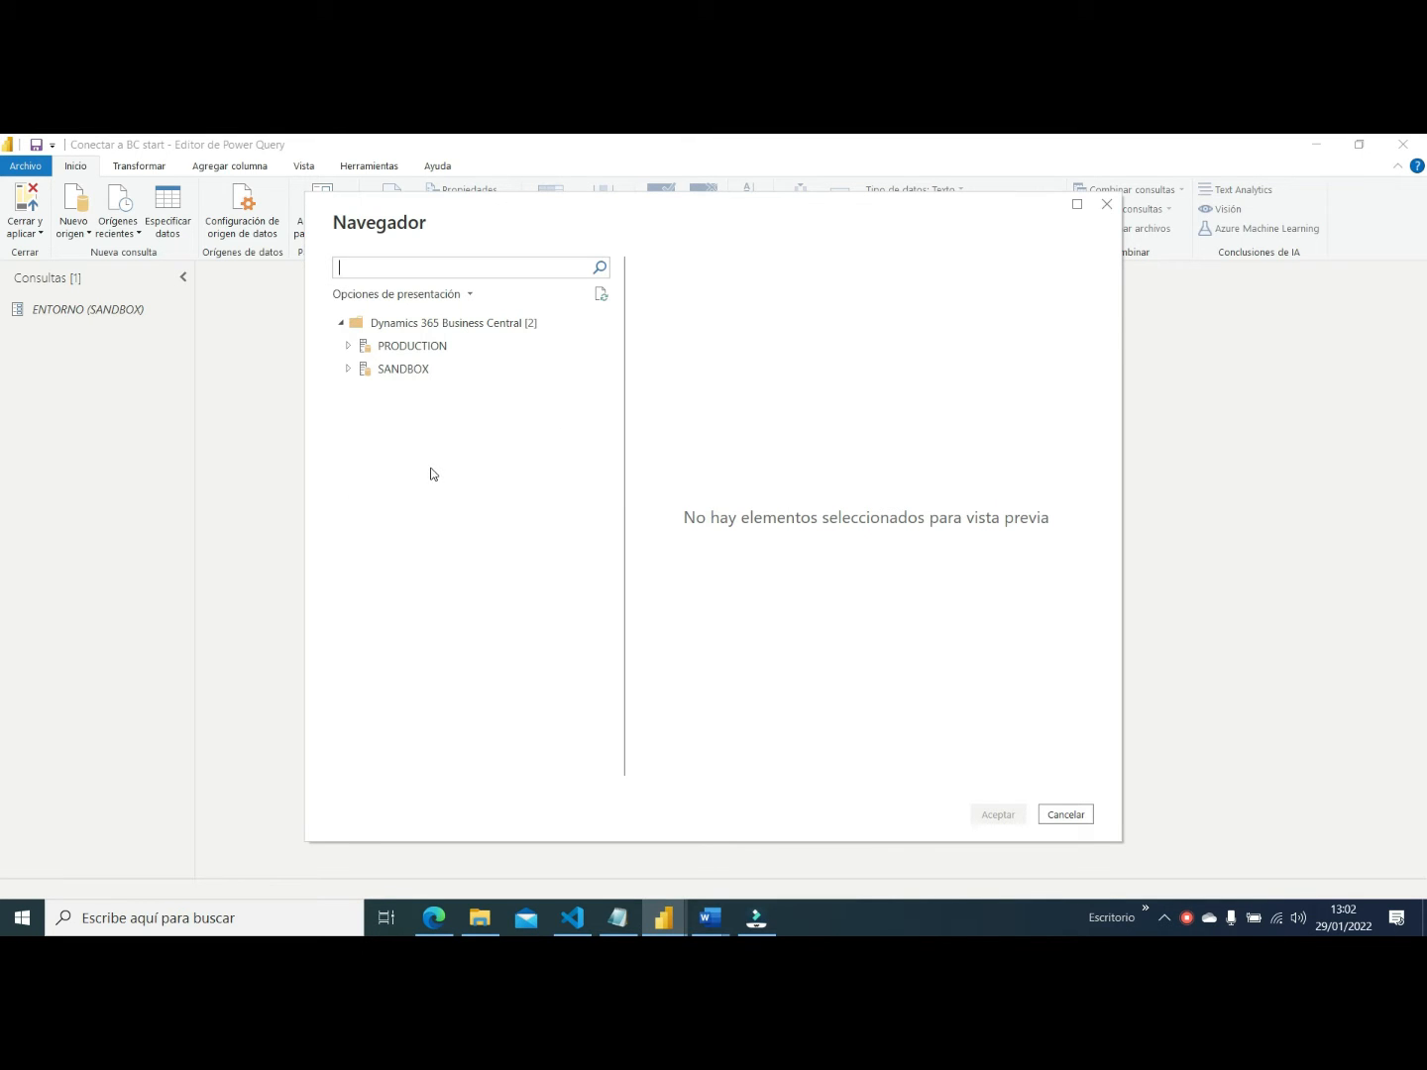
click(351, 349)
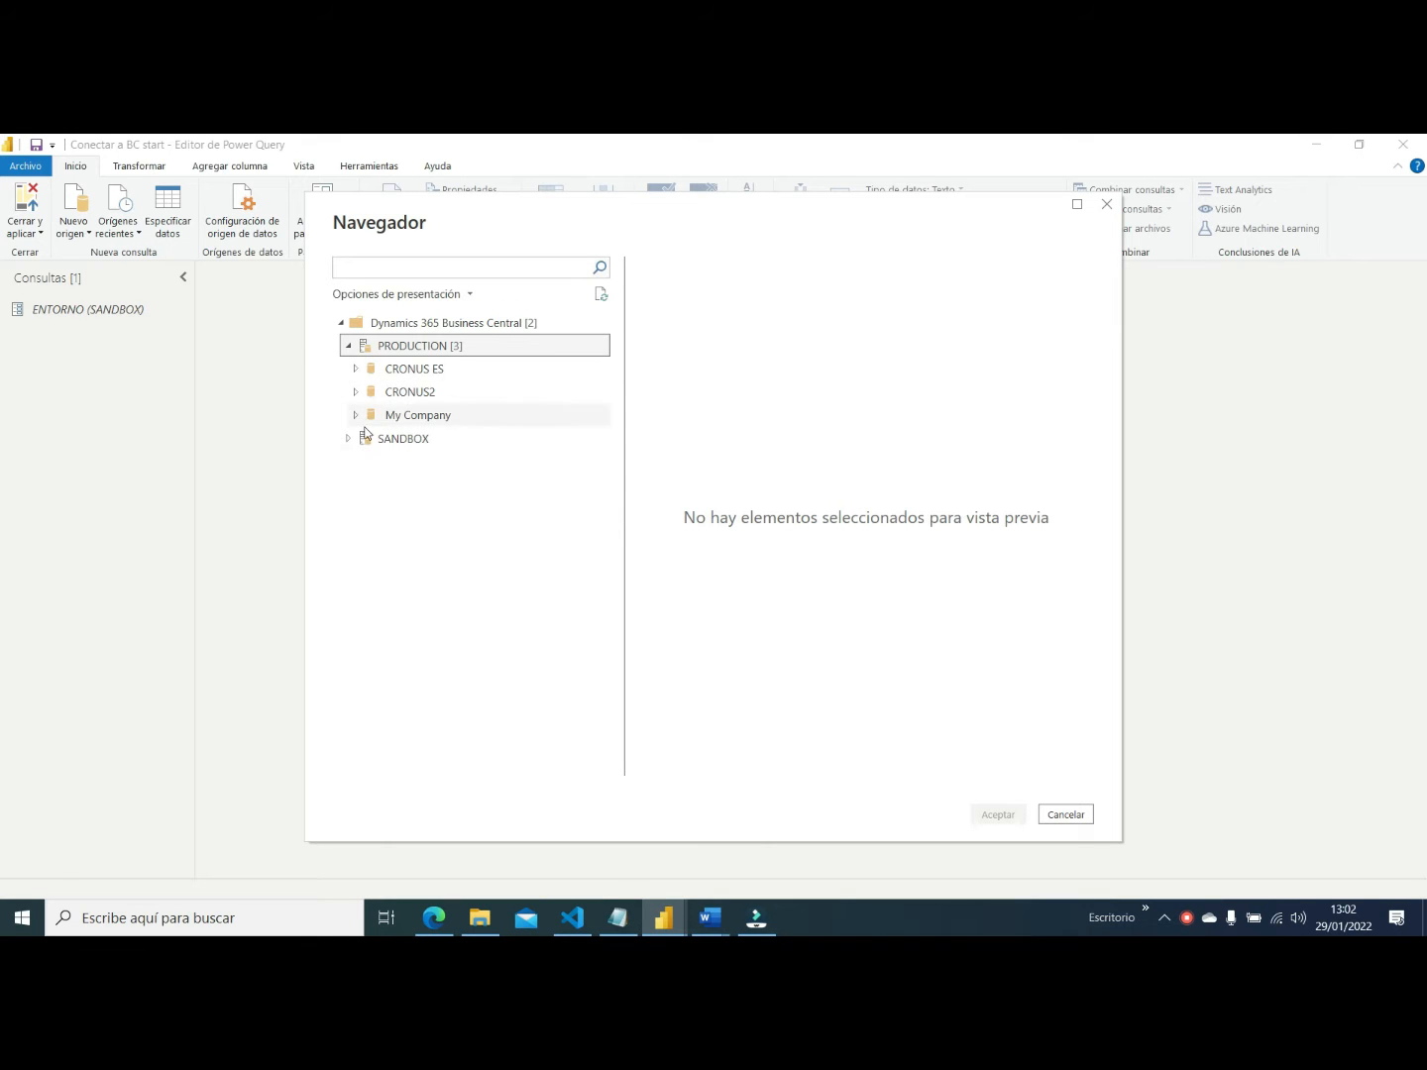
click(357, 370)
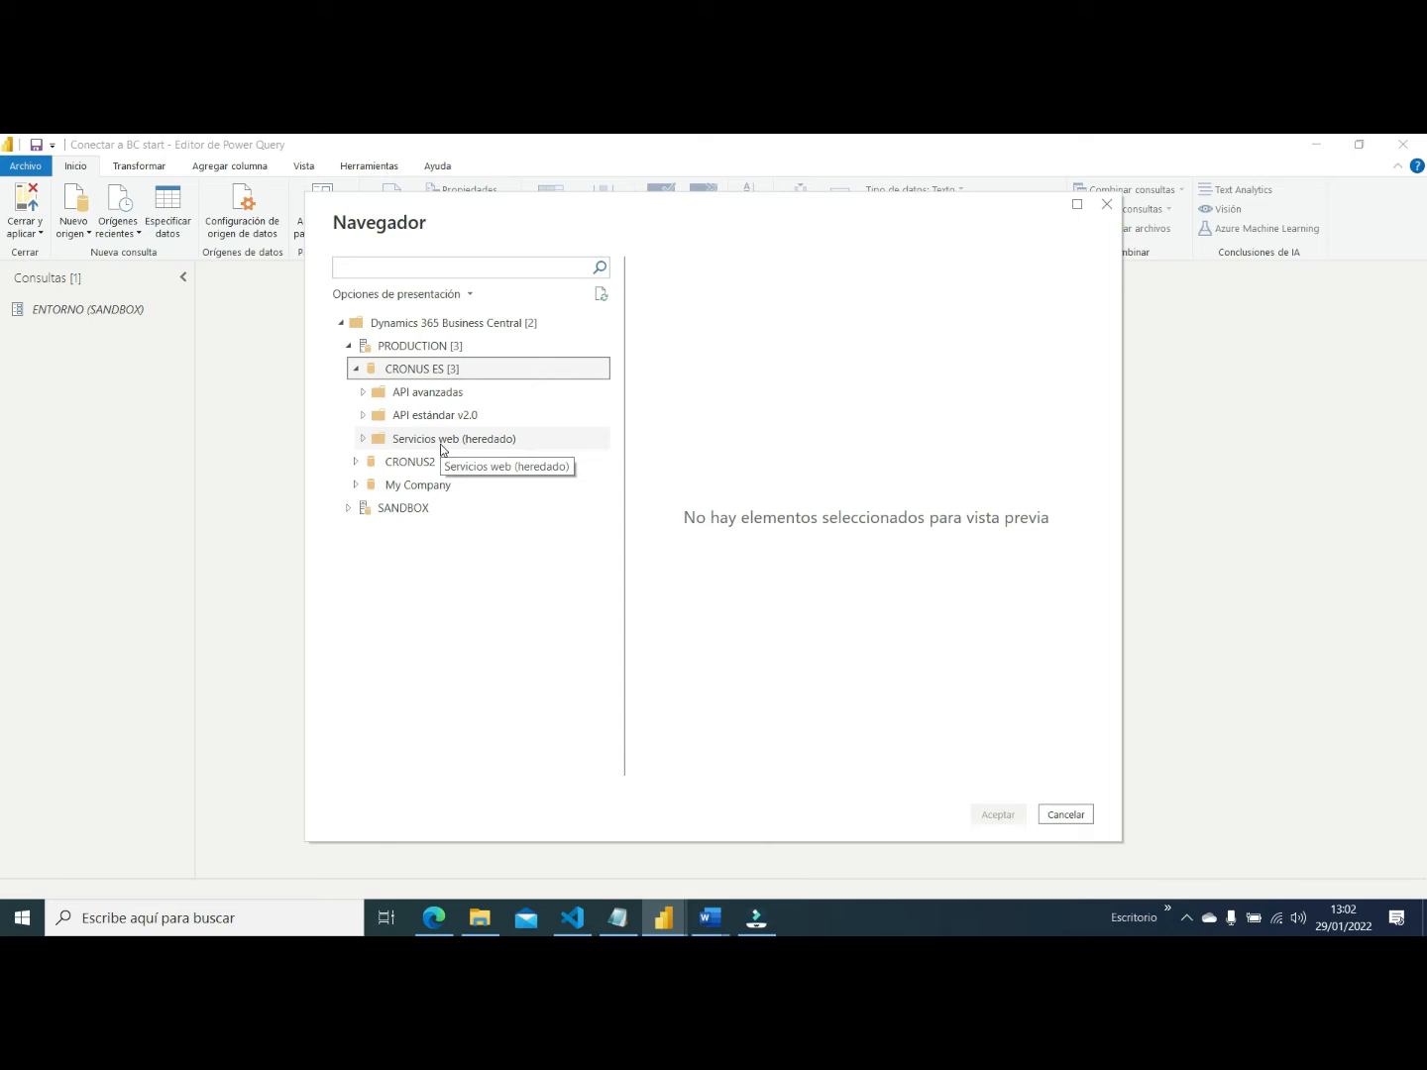
Look through the tables offered by API estándar v2.0 for PRODUCTION's CRONUS ES company, then collapse the folder
click(363, 418)
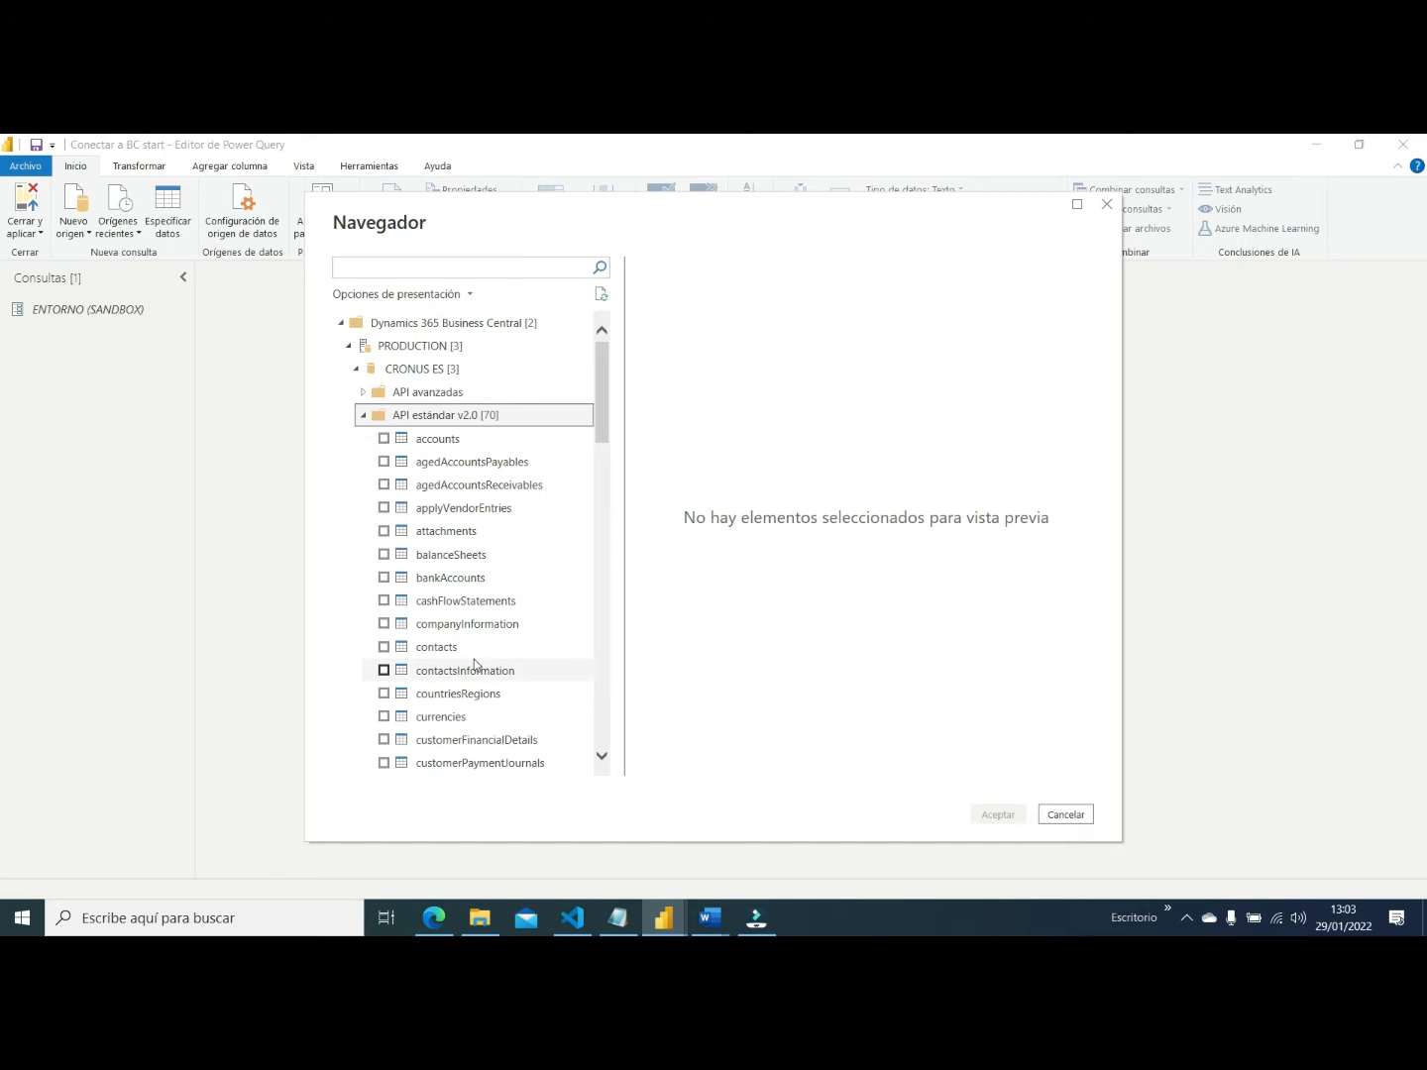
scroll(494, 684, down, 1)
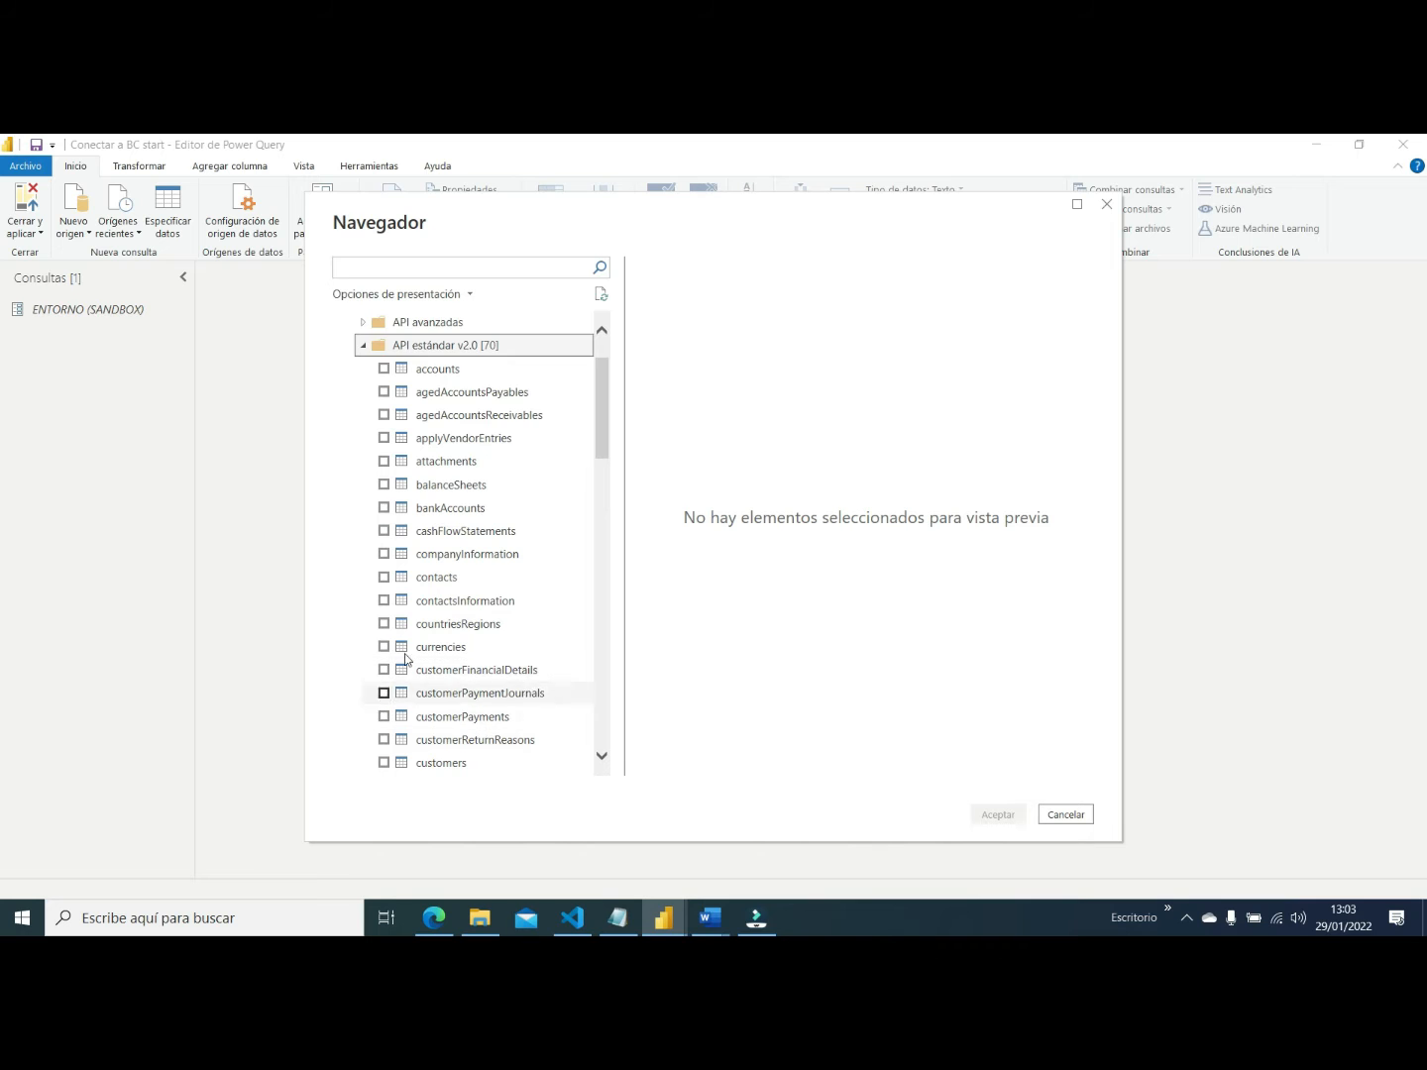
scroll(408, 684, down, 13)
scroll(407, 684, down, 5)
scroll(414, 688, up, 20)
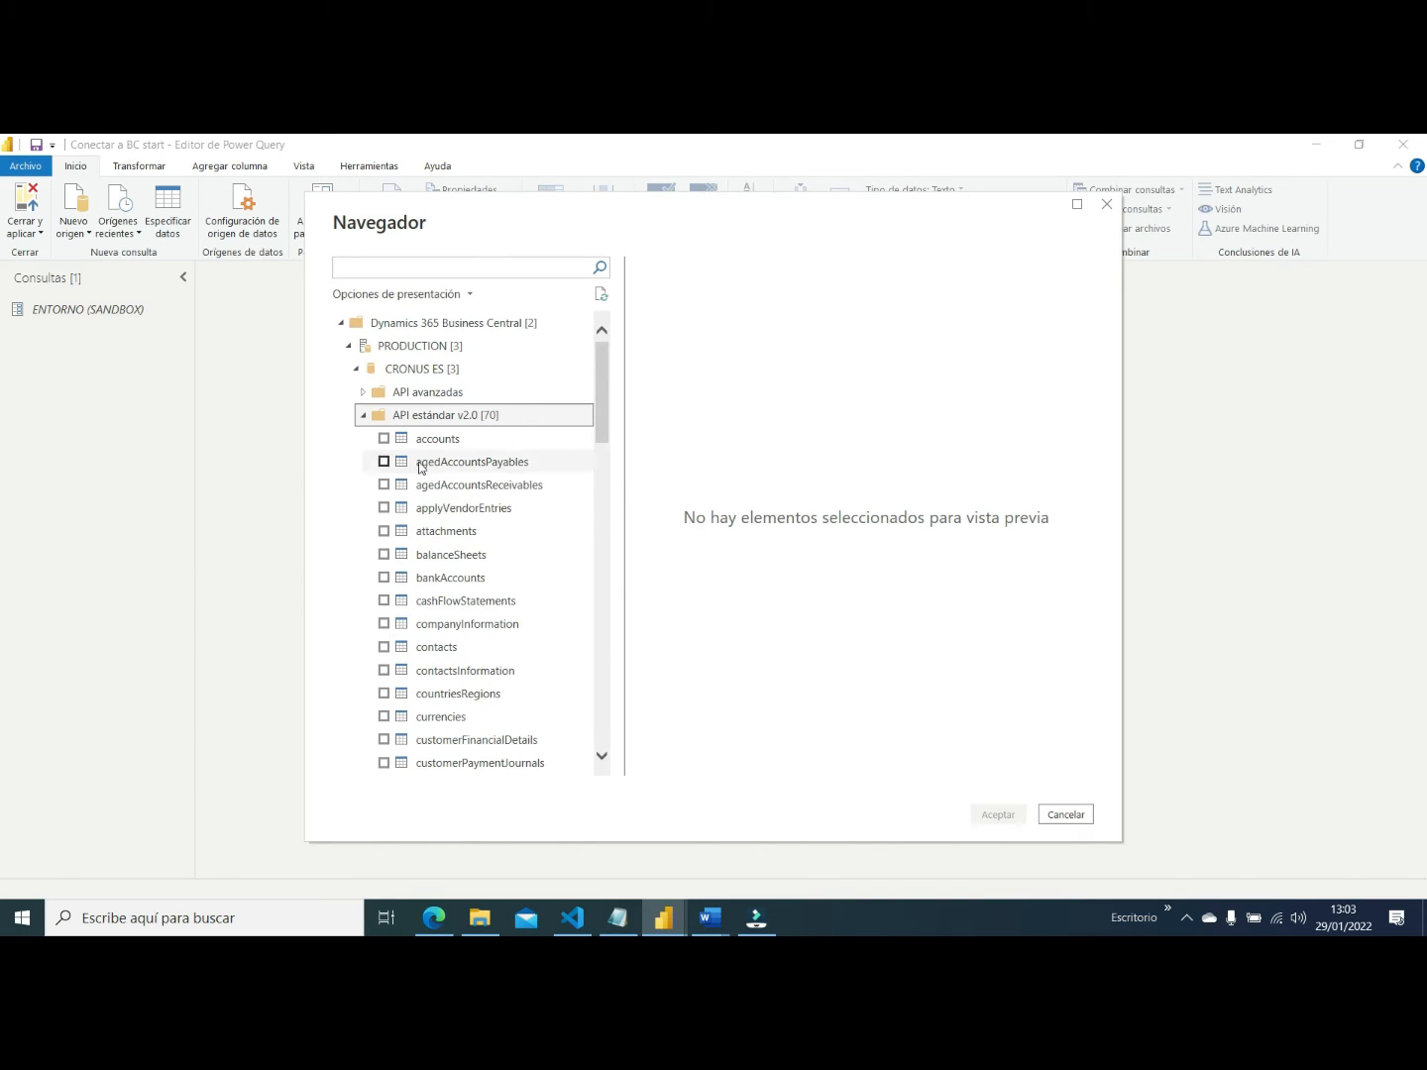
click(366, 415)
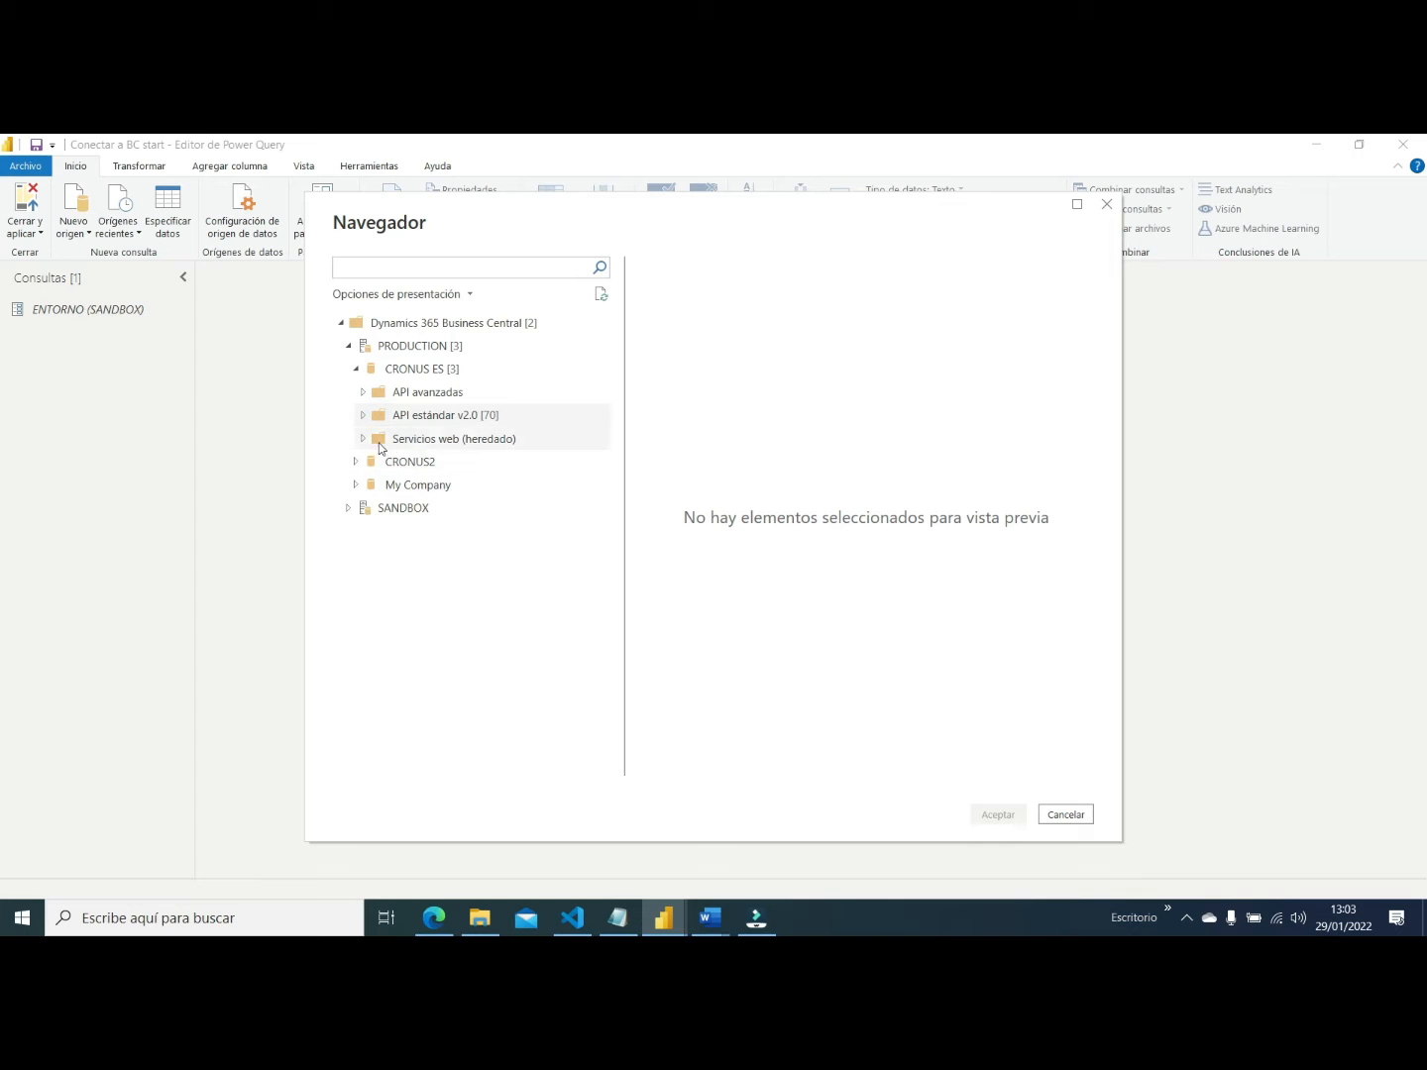
Look through the tables published under Servicios web (heredado) for CRONUS ES in PRODUCTION
click(366, 441)
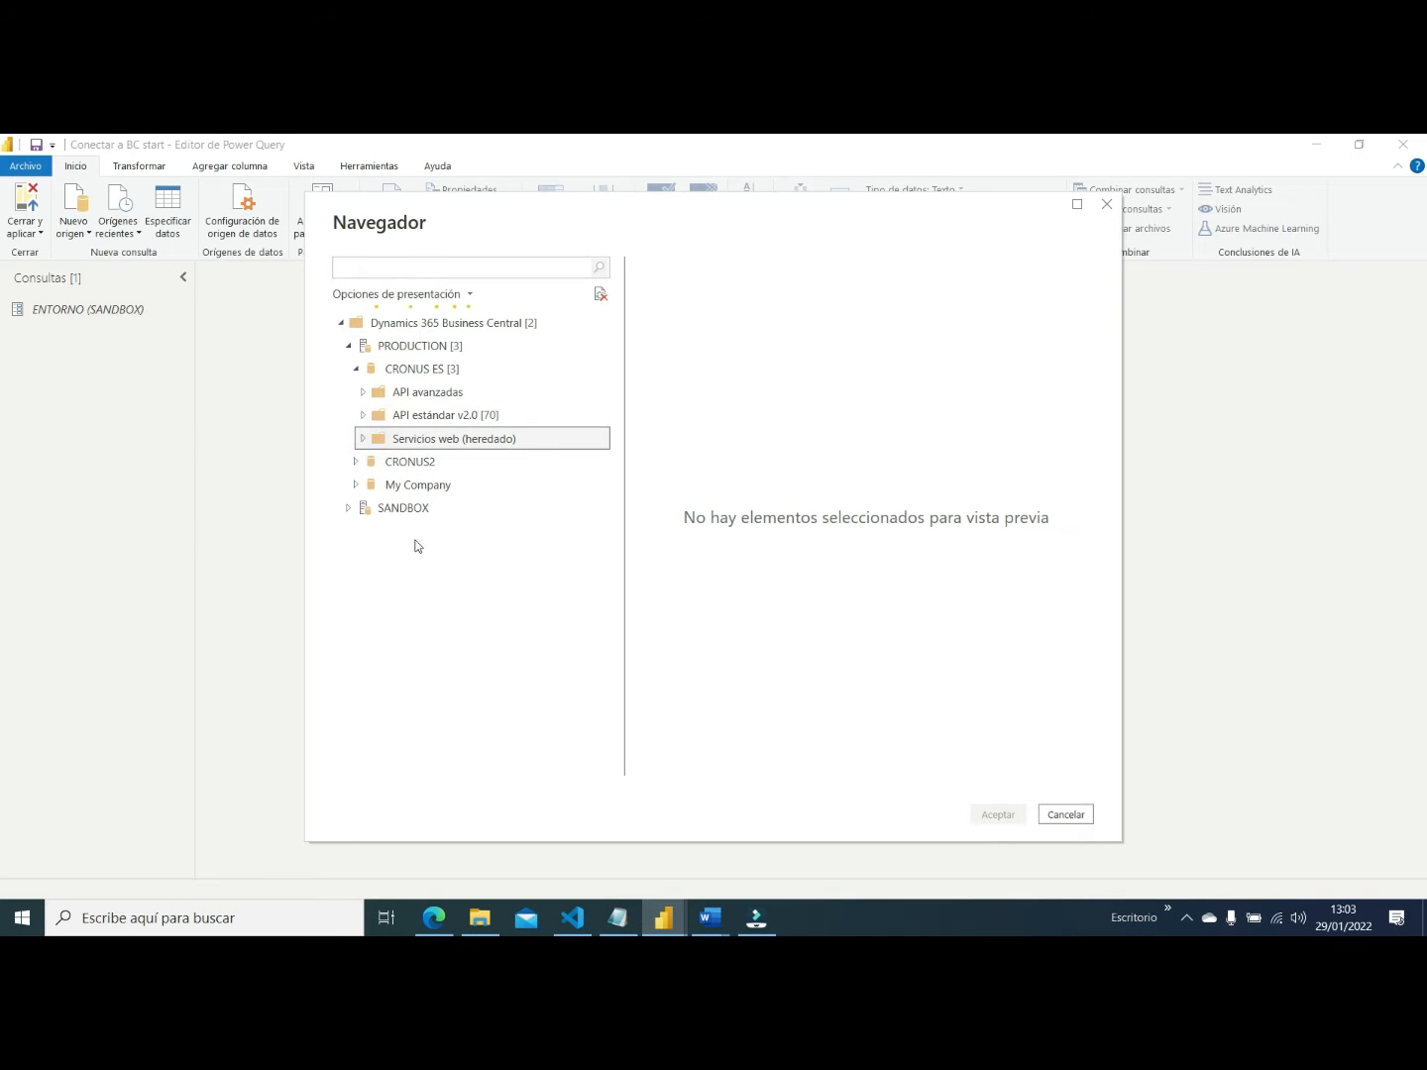
scroll(416, 604, down, 12)
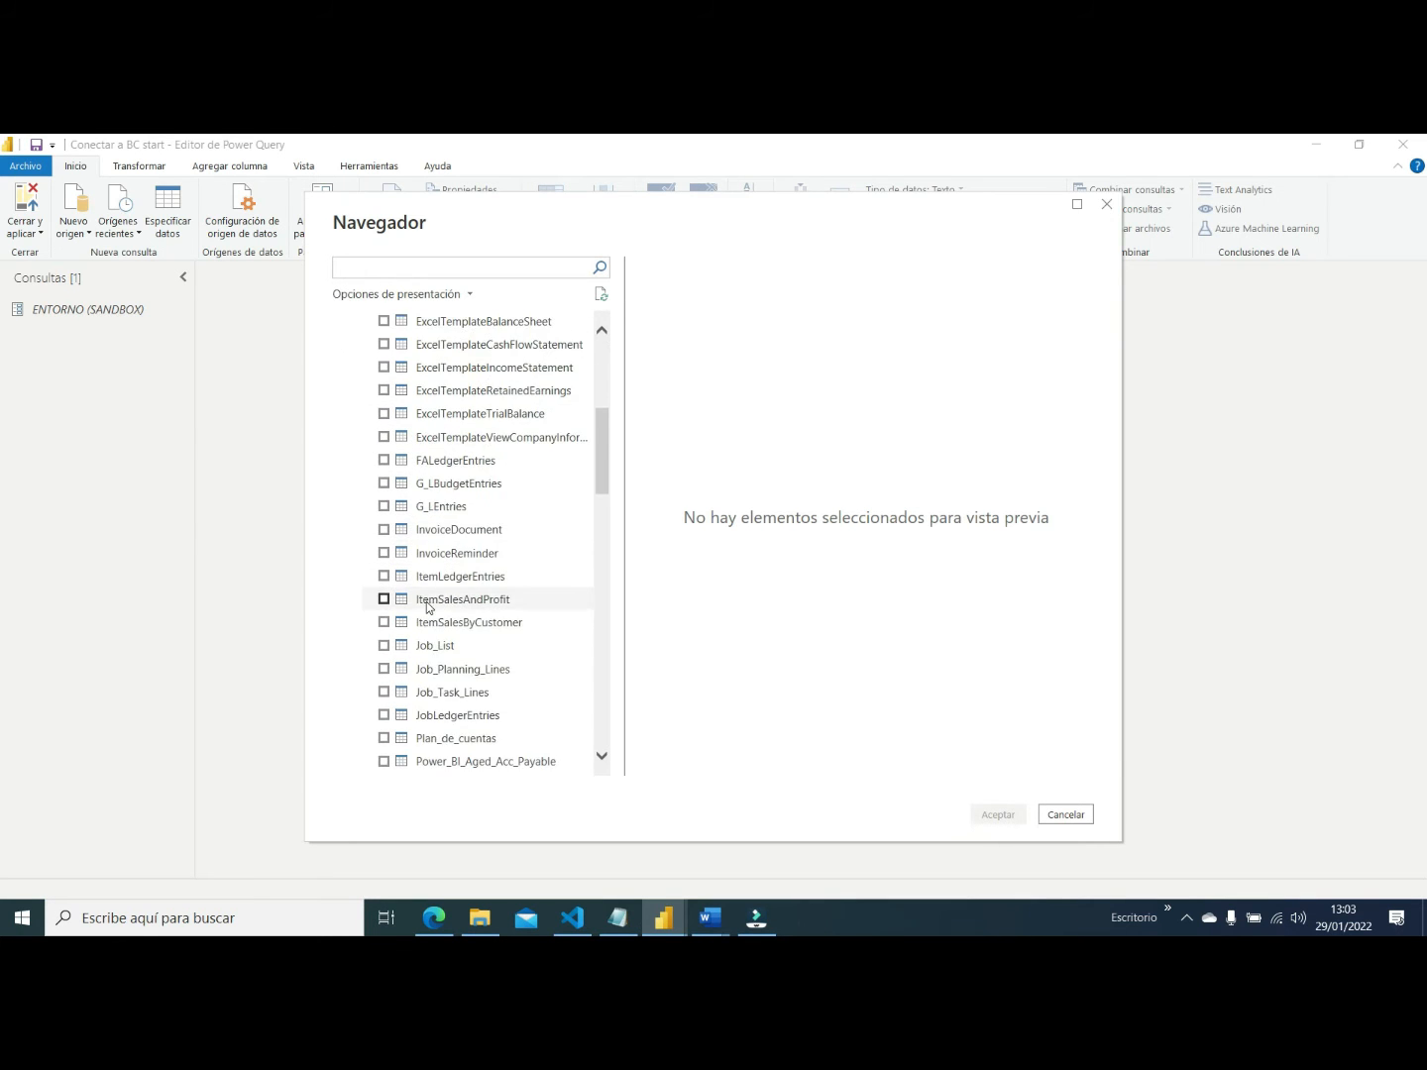
scroll(426, 603, up, 10)
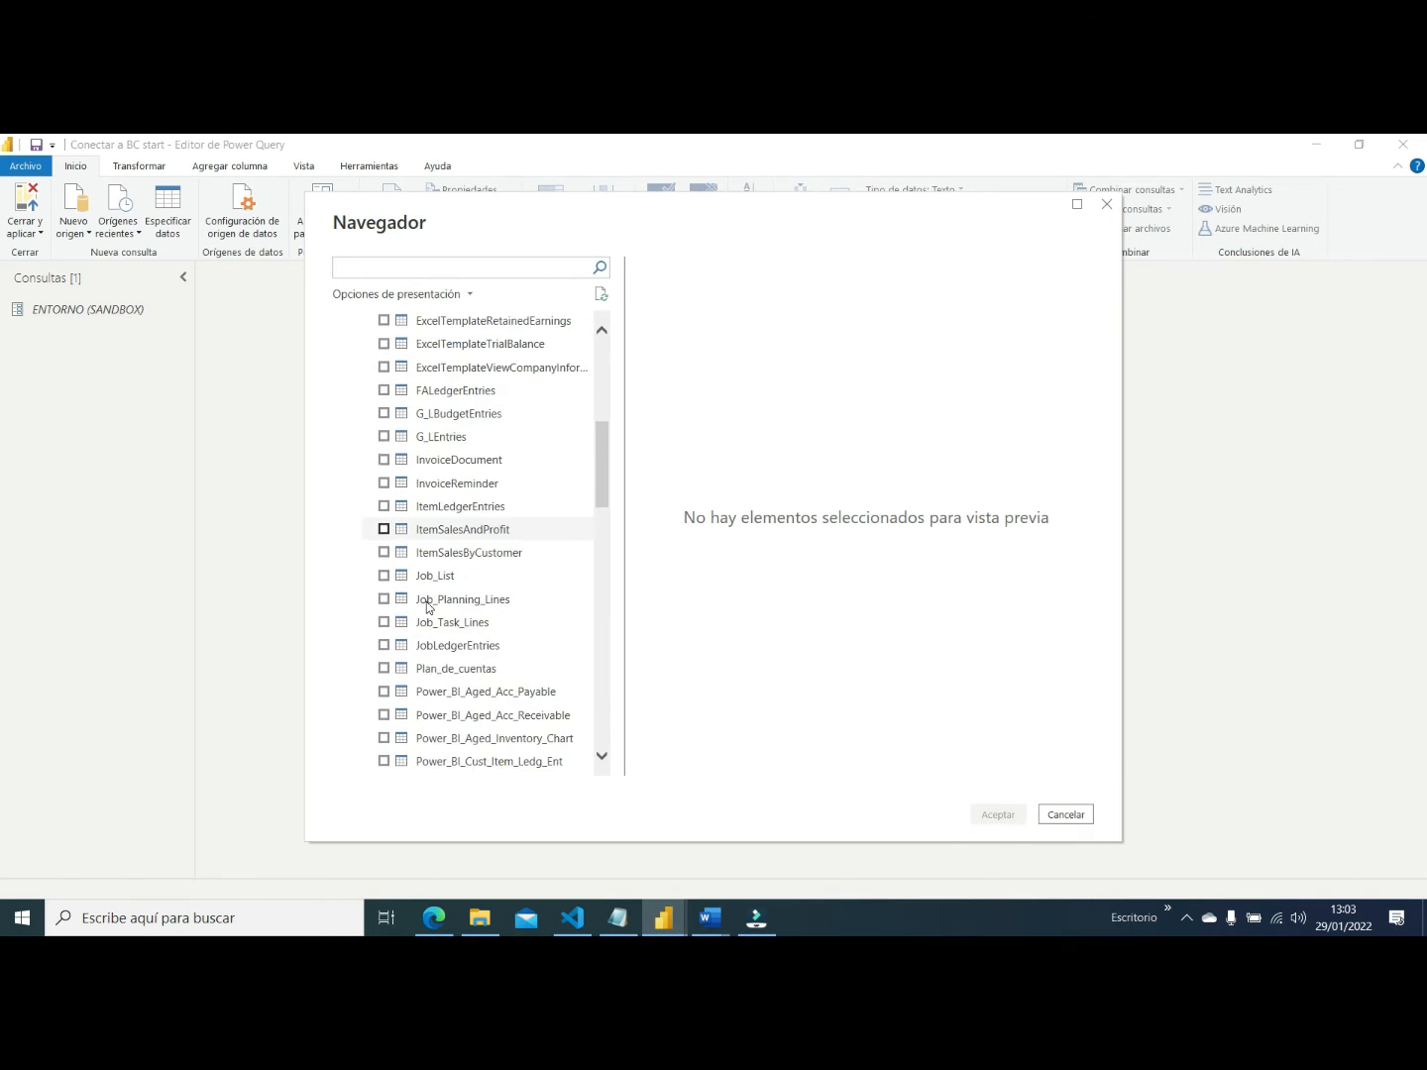
scroll(429, 526, up, 3)
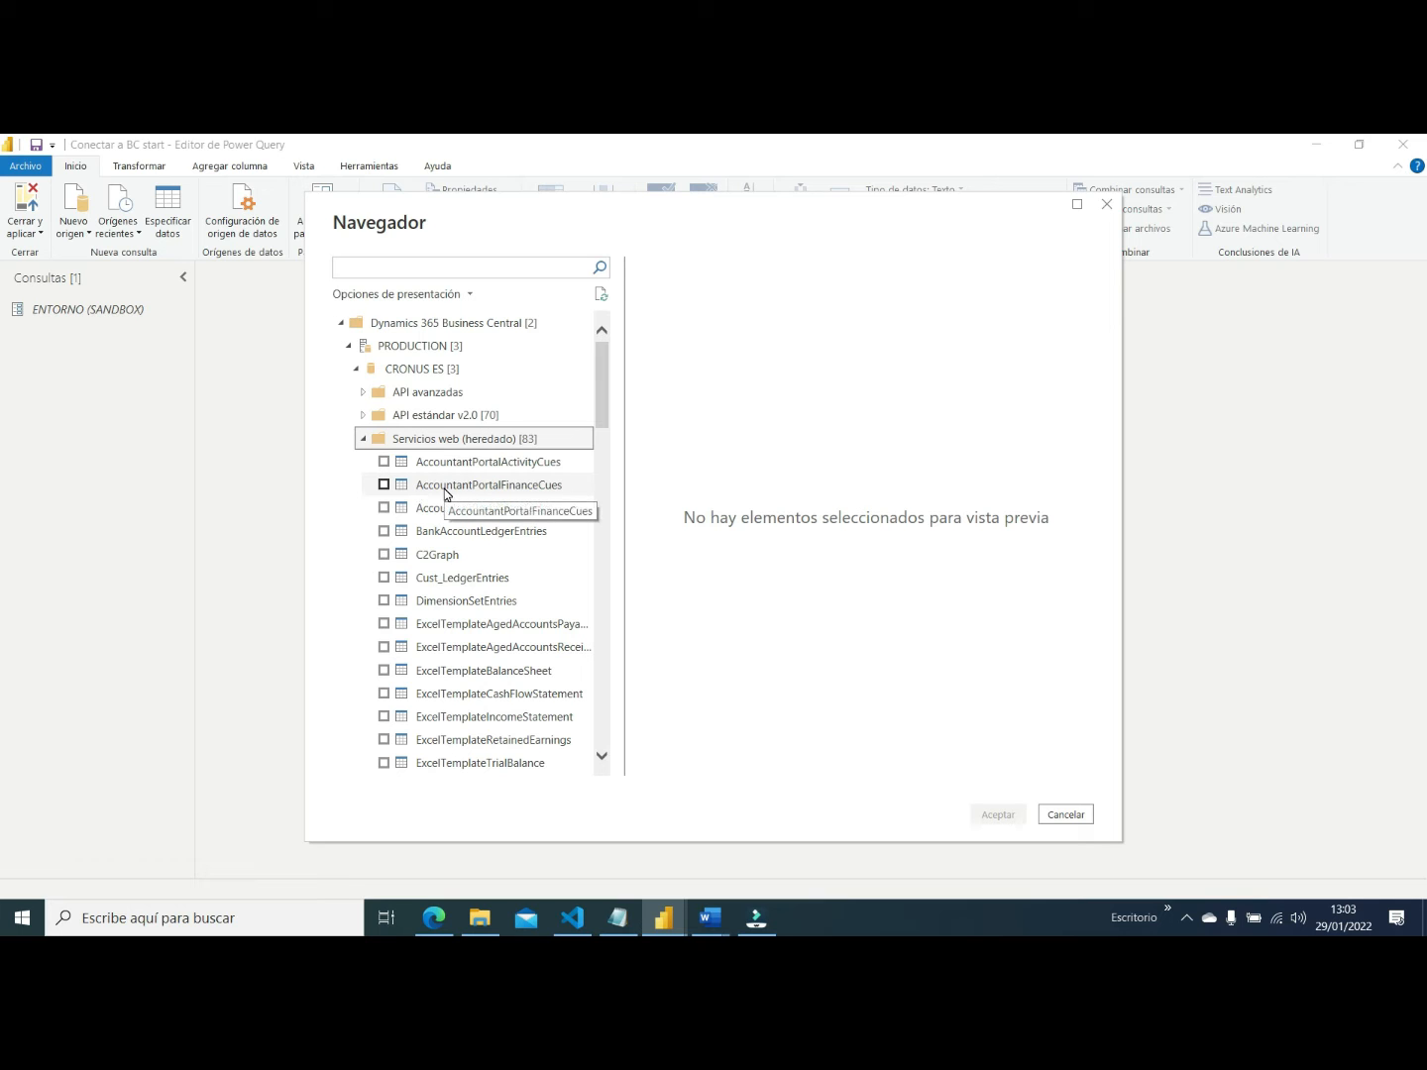
scroll(429, 507, down, 2)
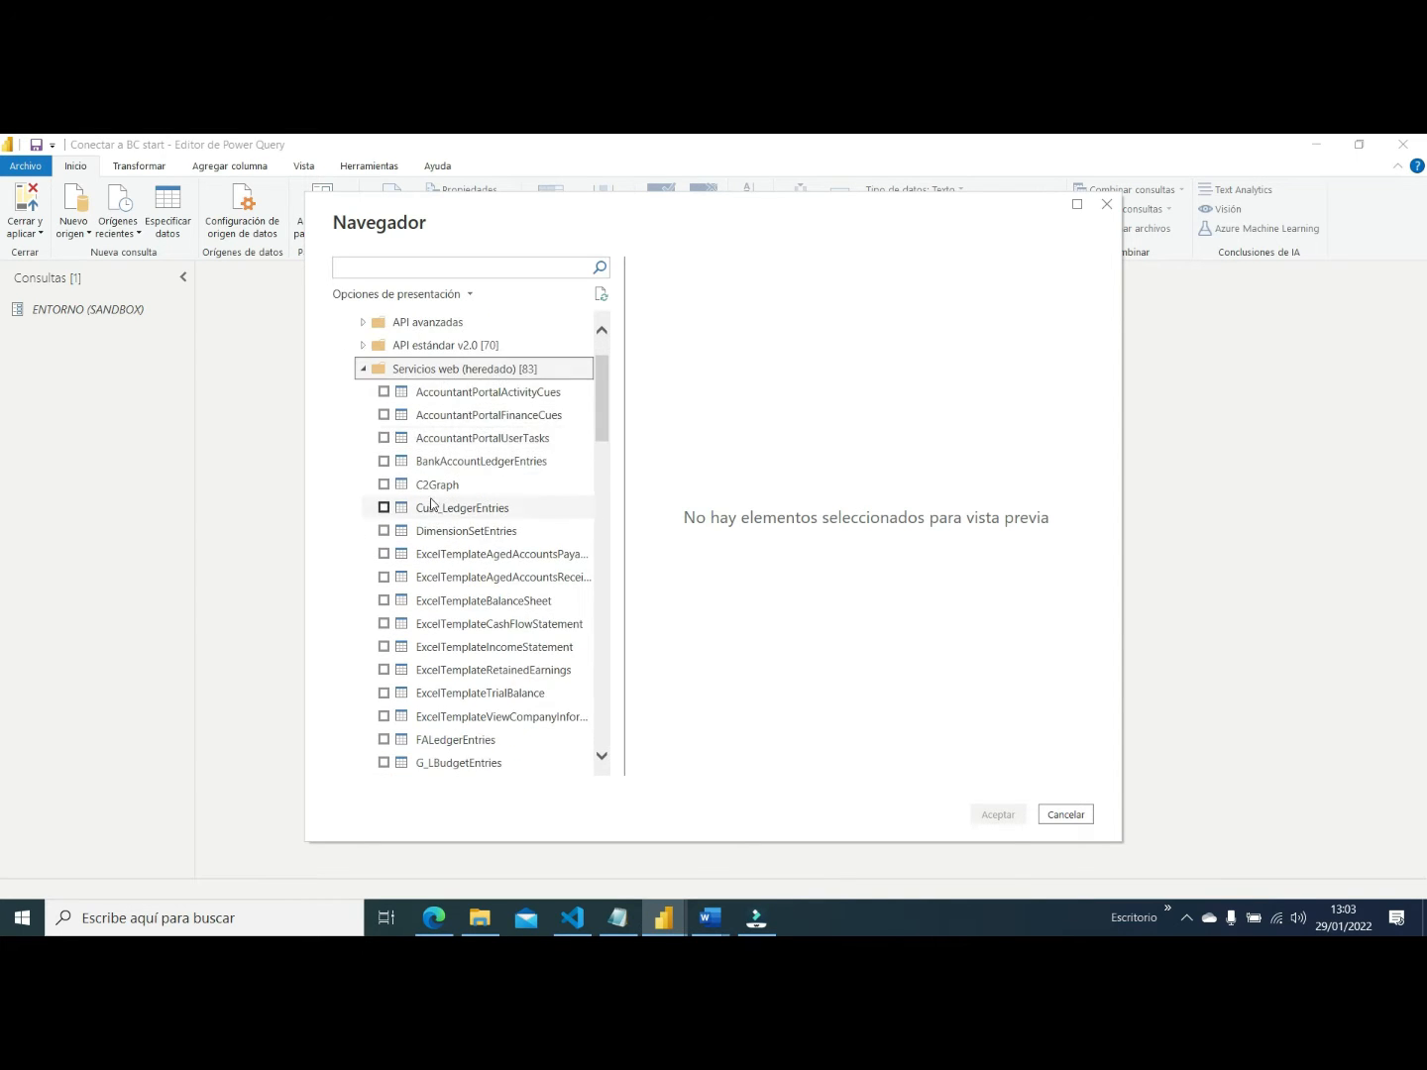
scroll(431, 504, up, 2)
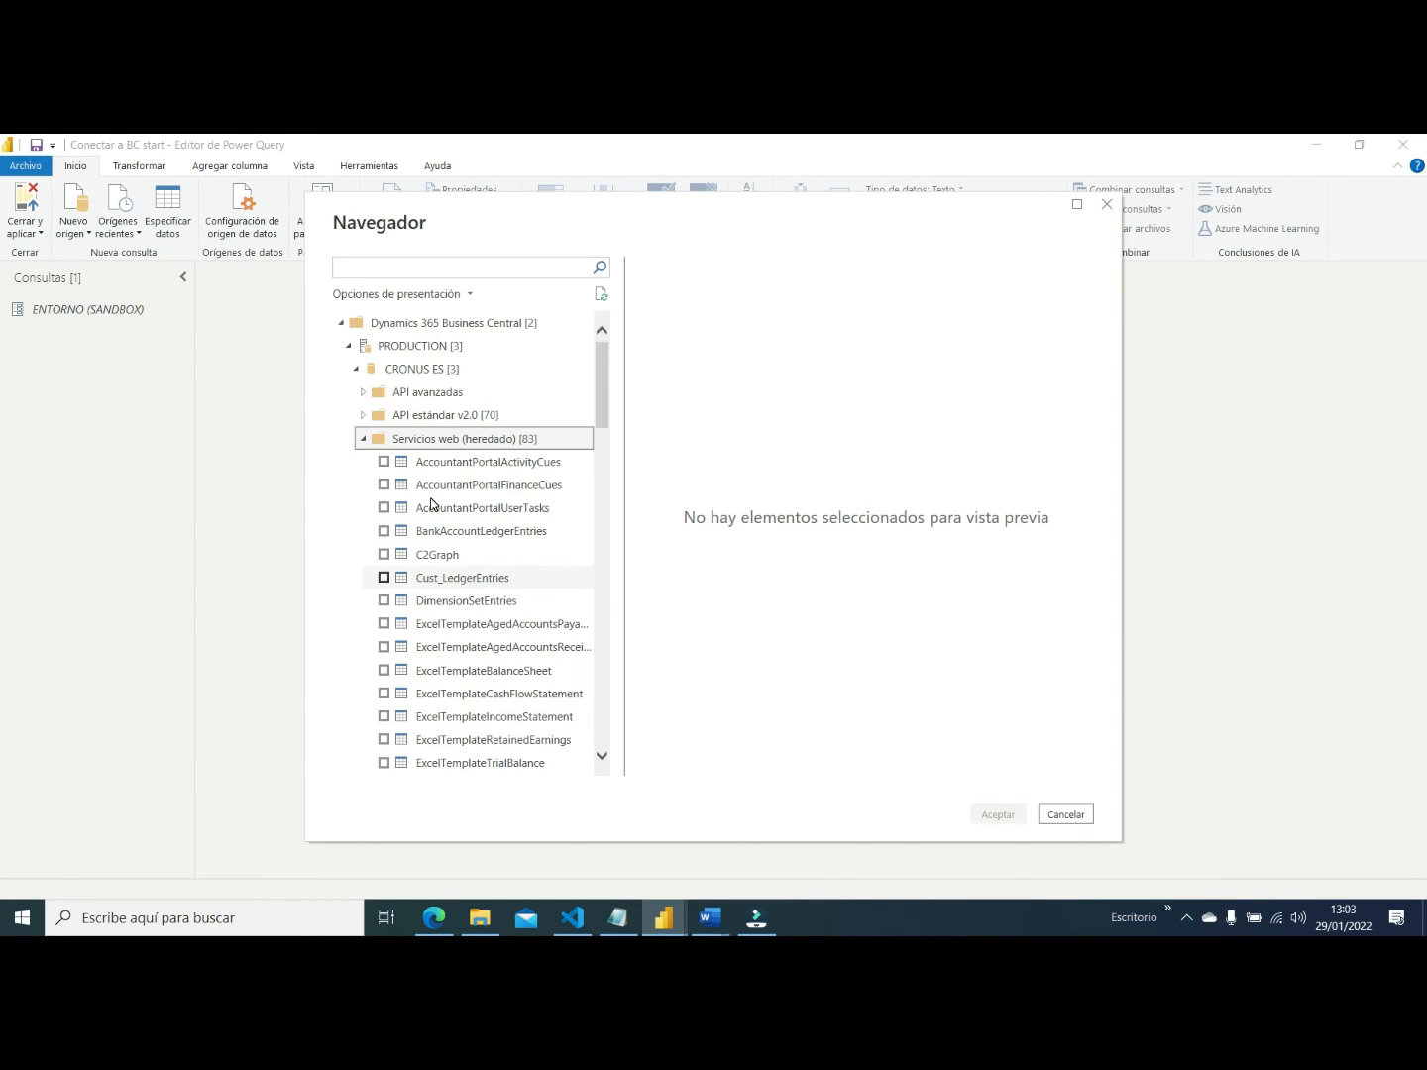
Check the API estándar v2.0 and API avanzadas folders of CRONUS ES, and collapse the PRODUCTION environment
click(363, 416)
click(361, 393)
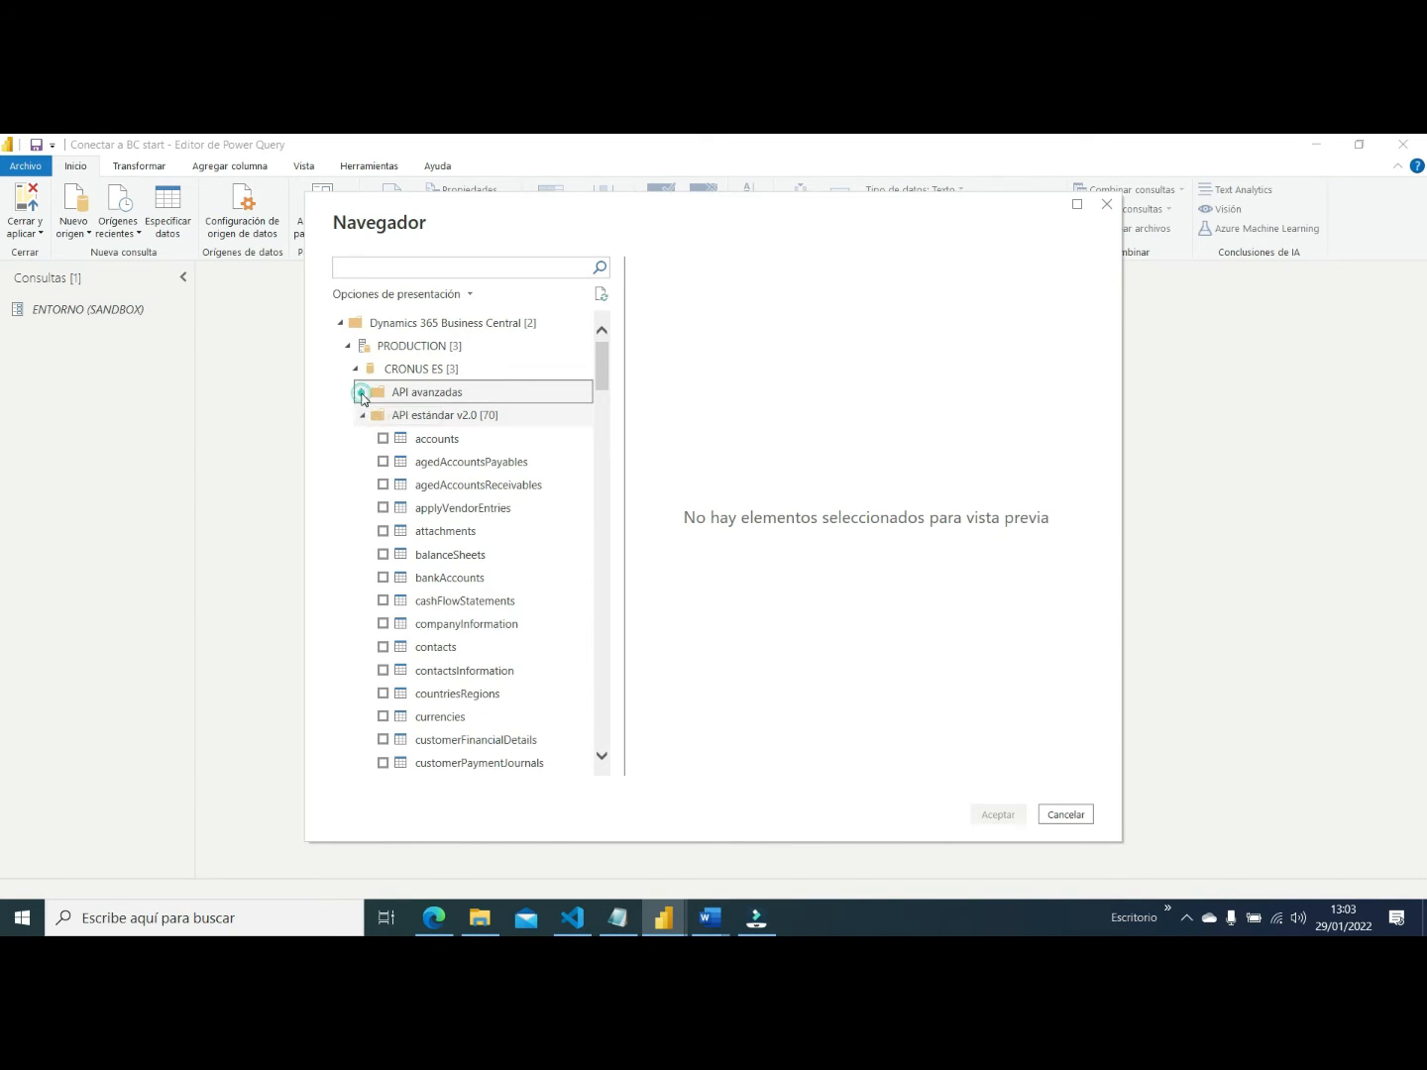
click(356, 370)
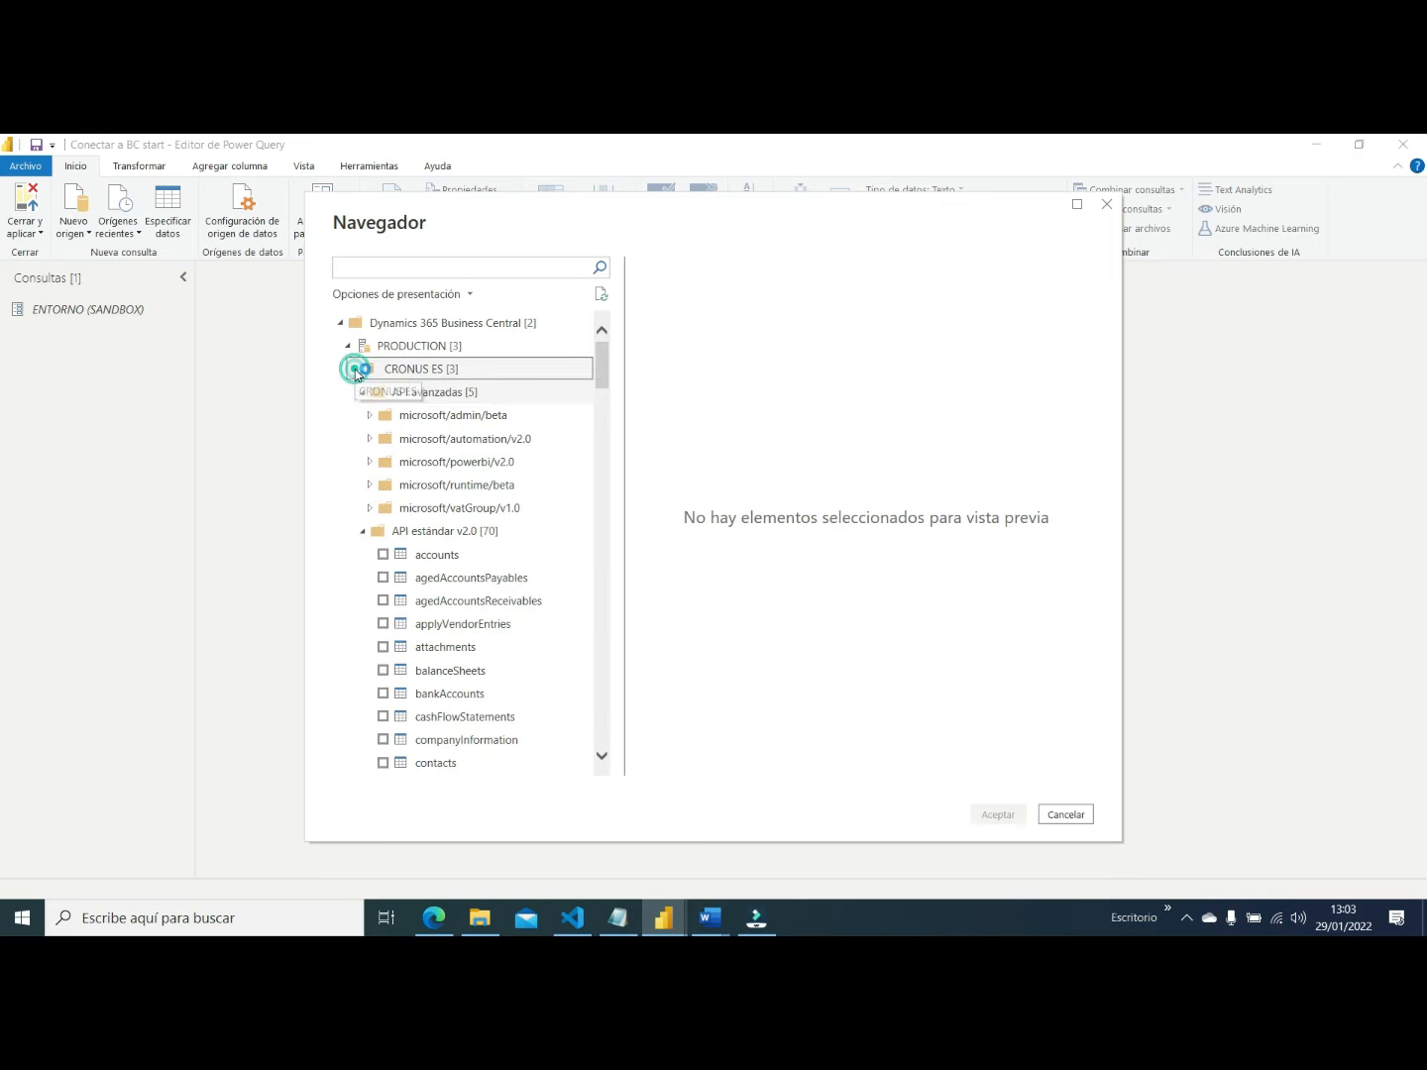
click(347, 346)
Expand the SANDBOX environment's CRONUS ES company down to the PublisherSanti/GroupSanti/v2.0 group within API avanzadas
click(343, 374)
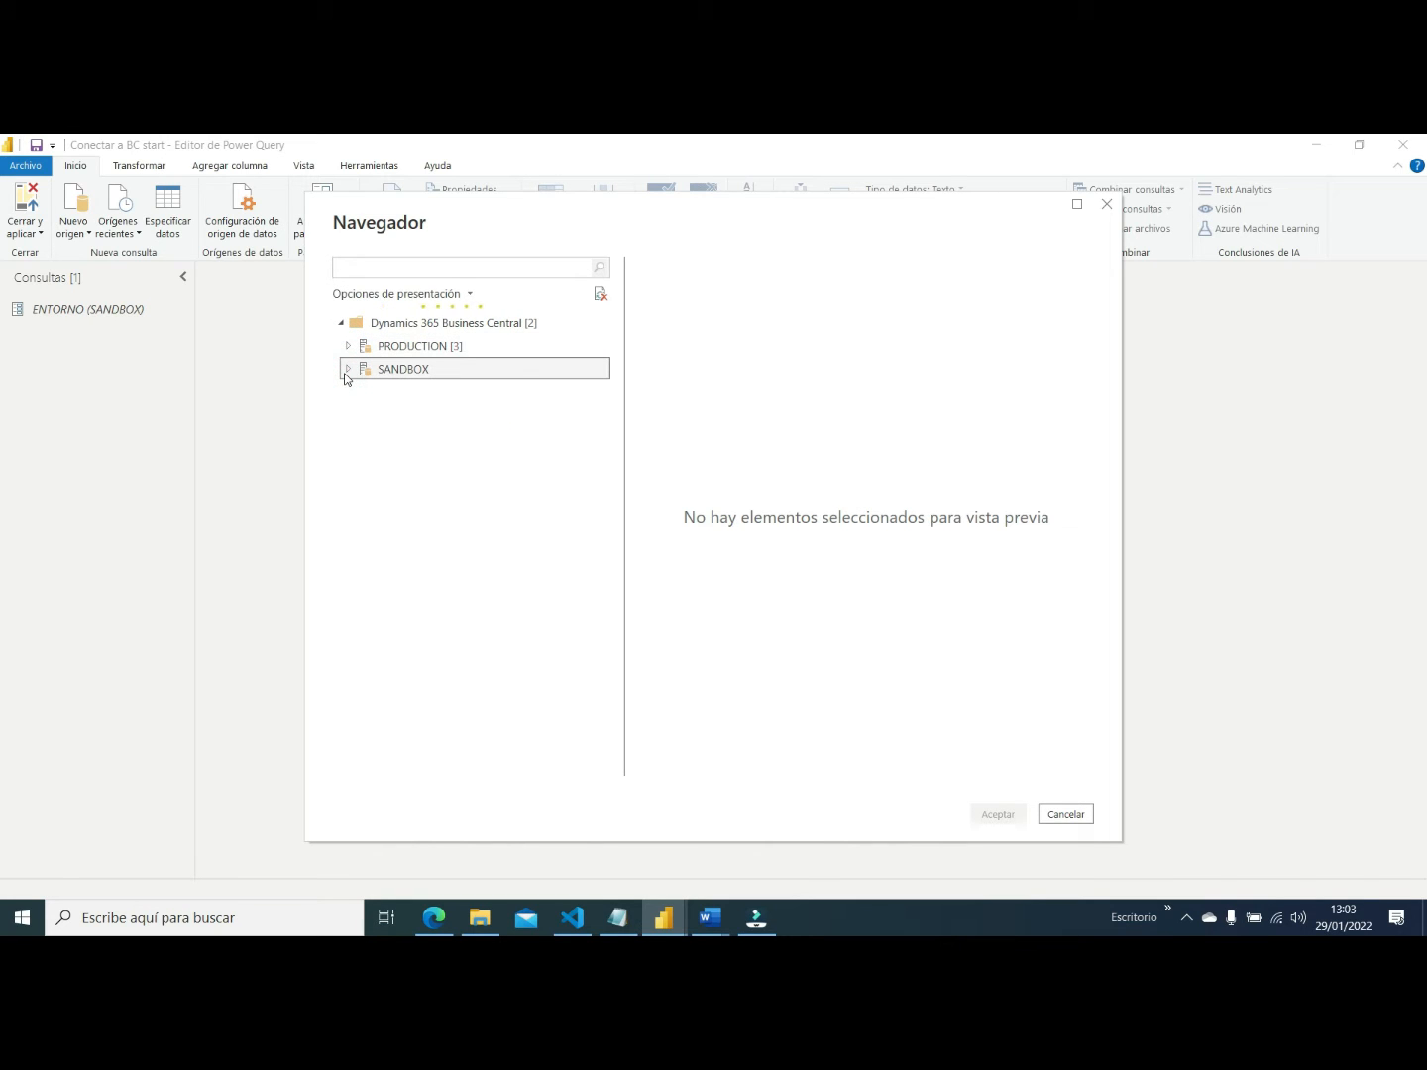
click(354, 395)
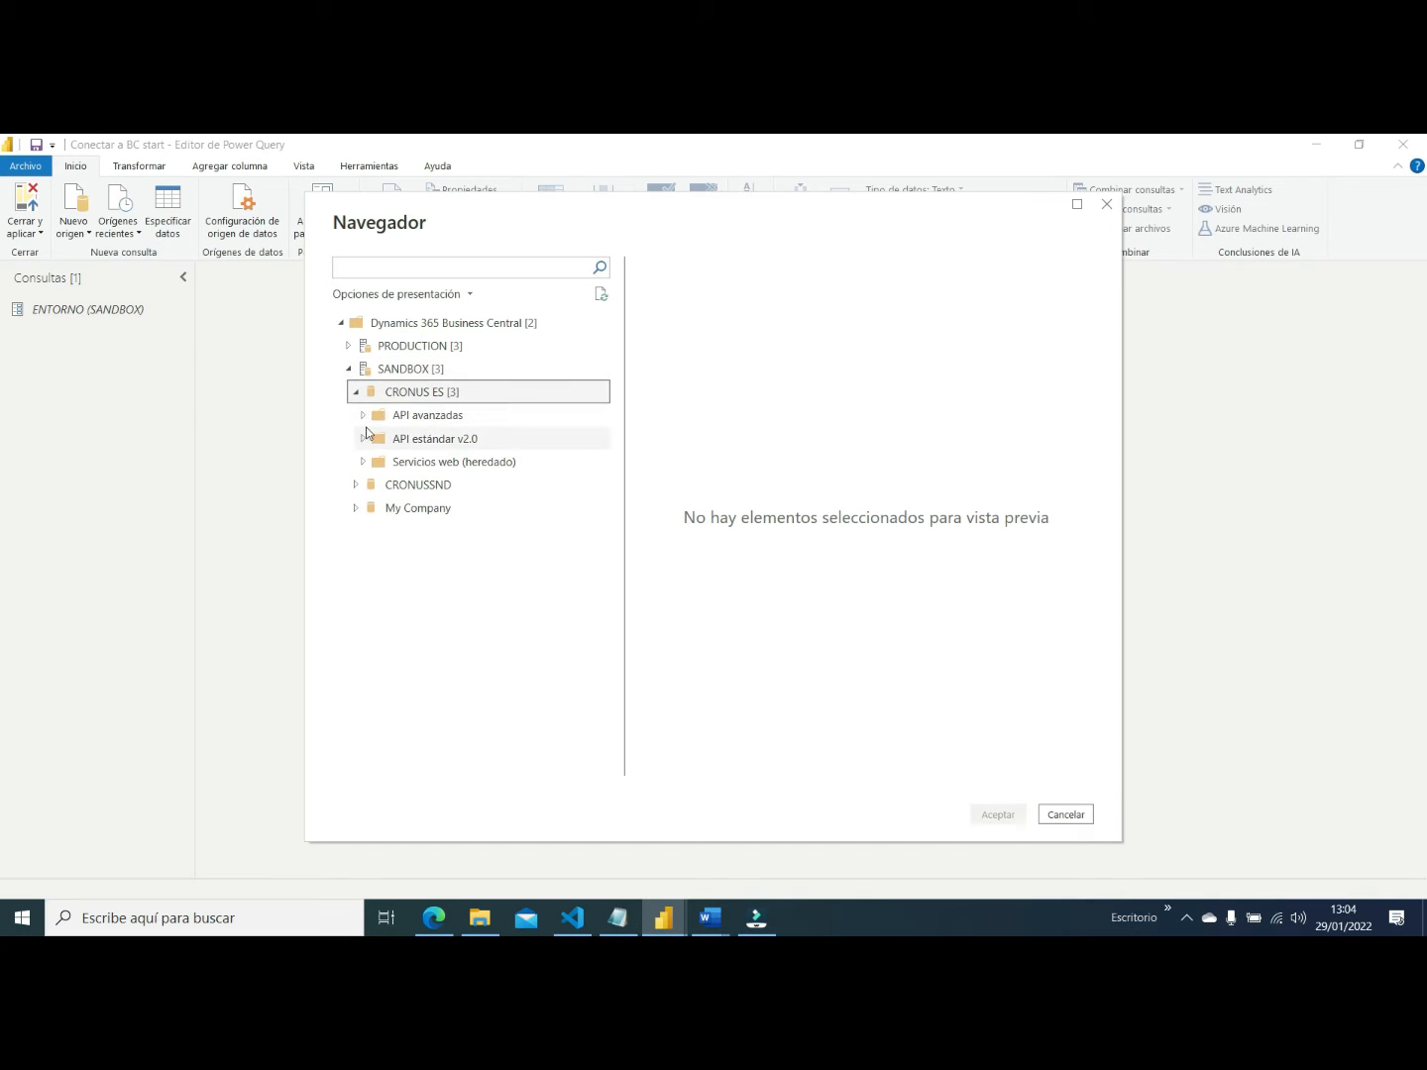
click(362, 422)
click(363, 418)
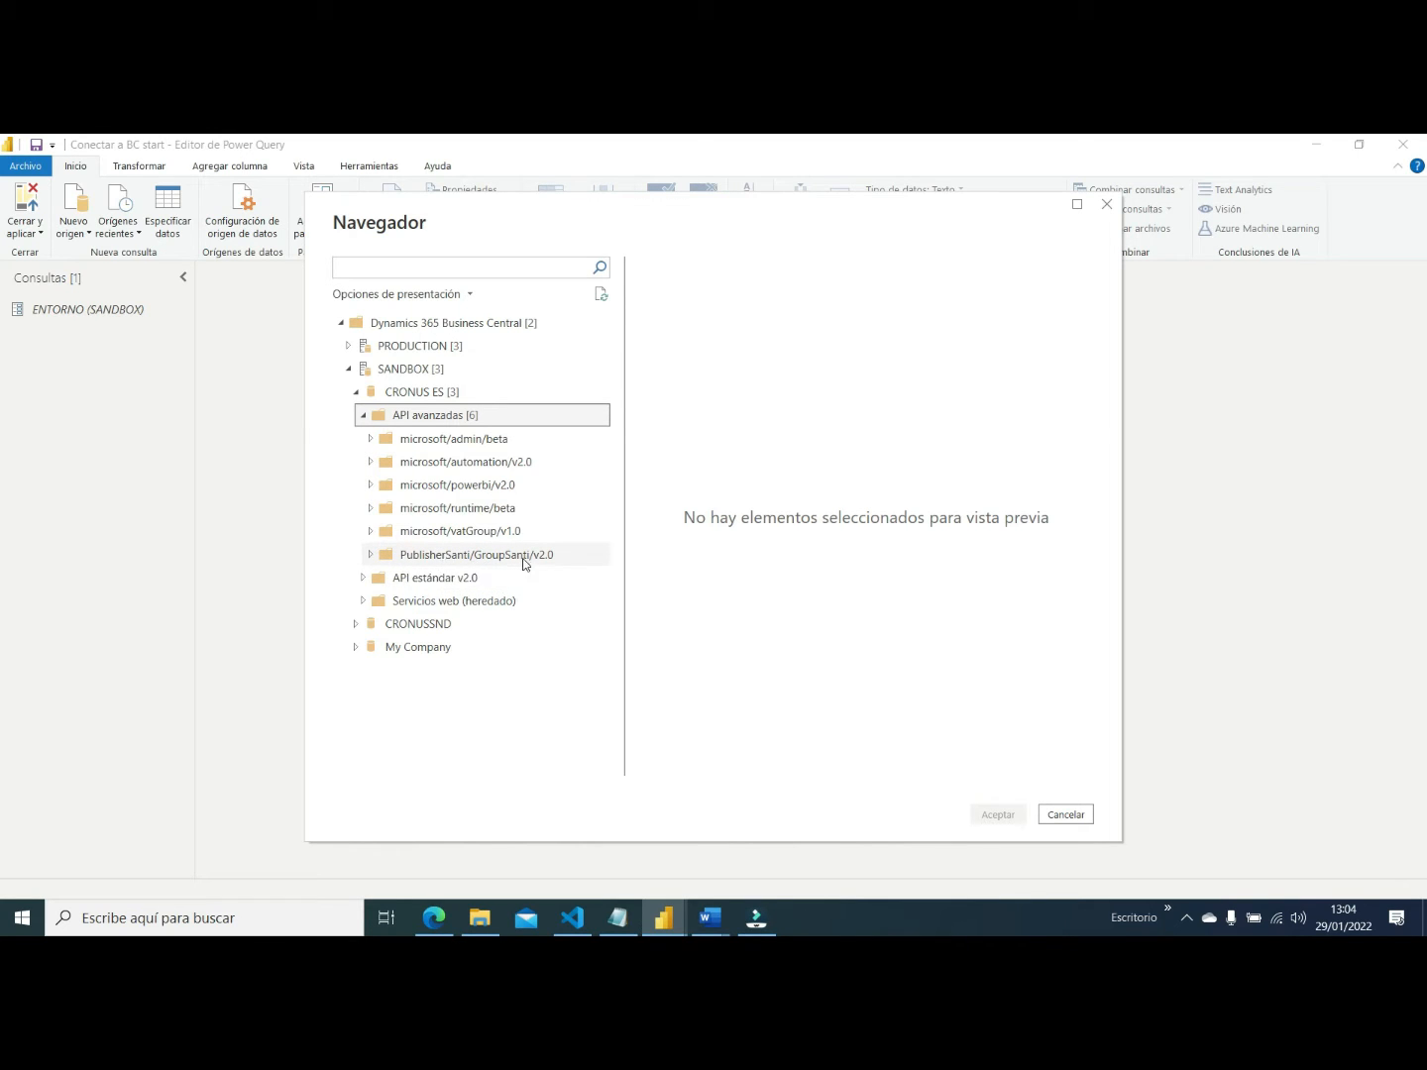
click(370, 555)
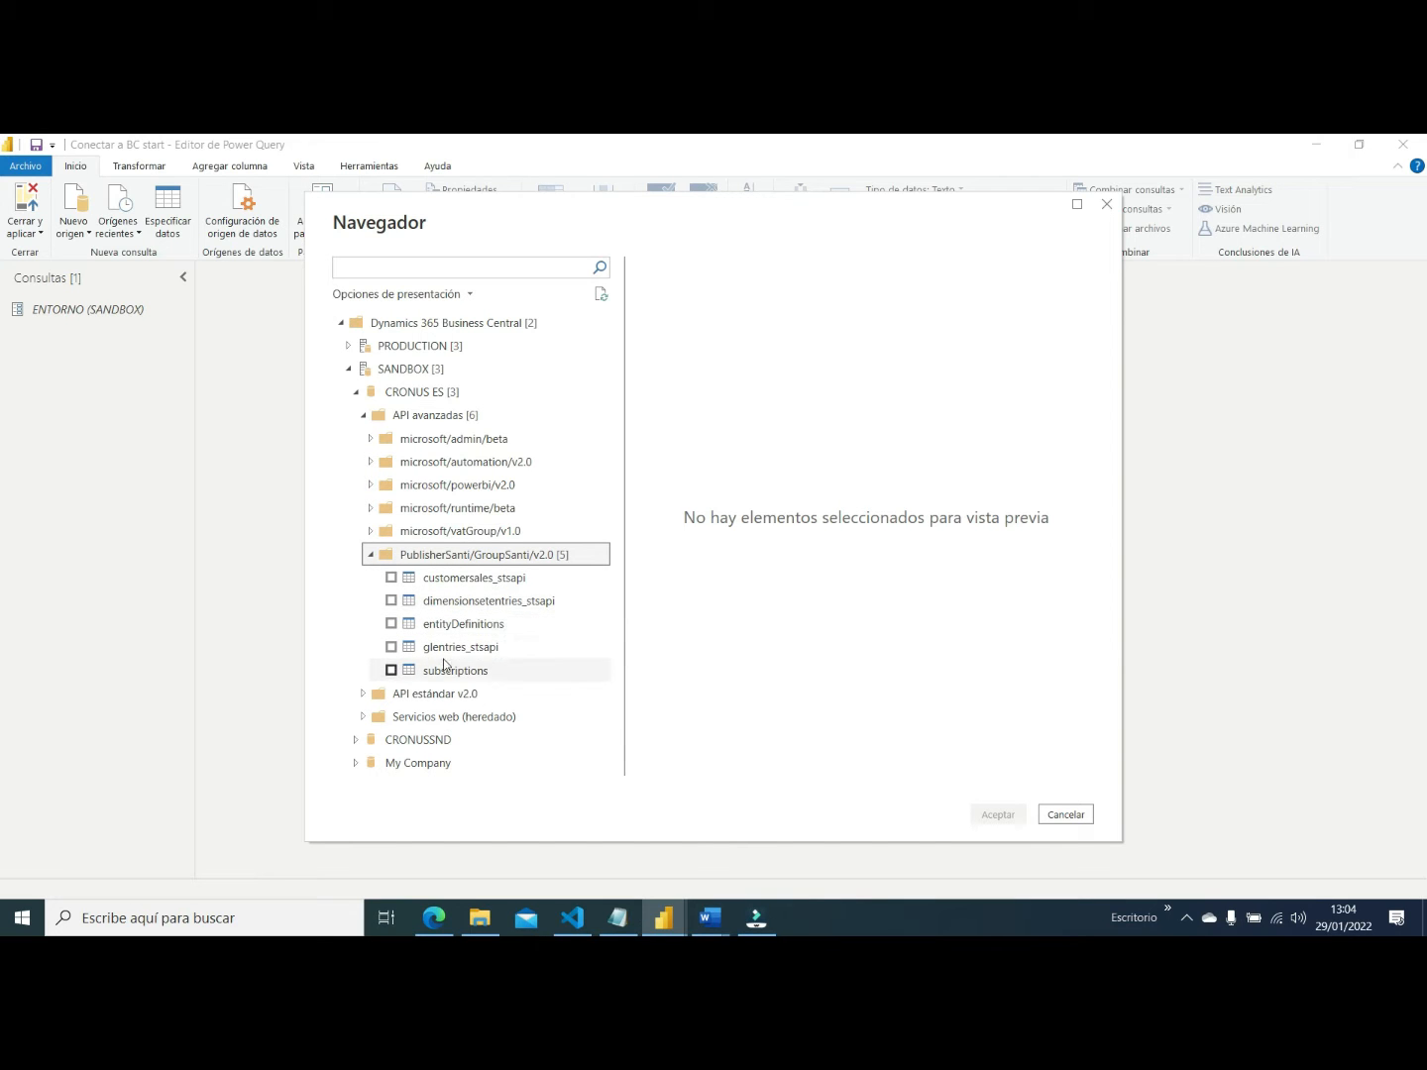
Preview and load the glentries_stsapi table as a query, and look through its rows and columns
click(450, 649)
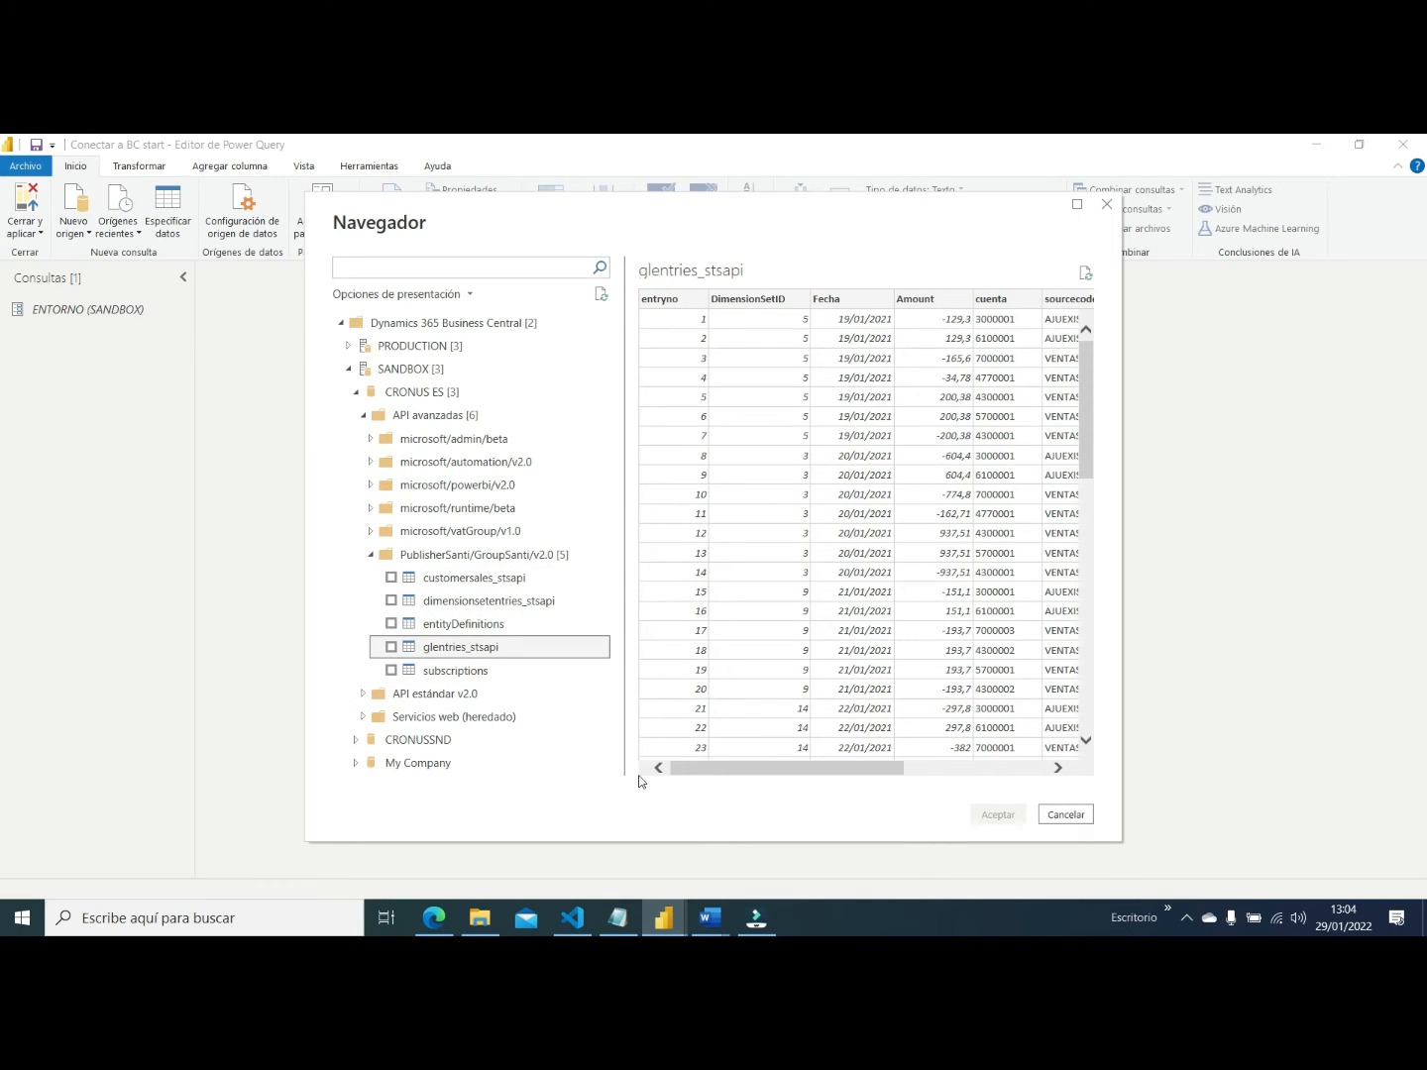
click(391, 647)
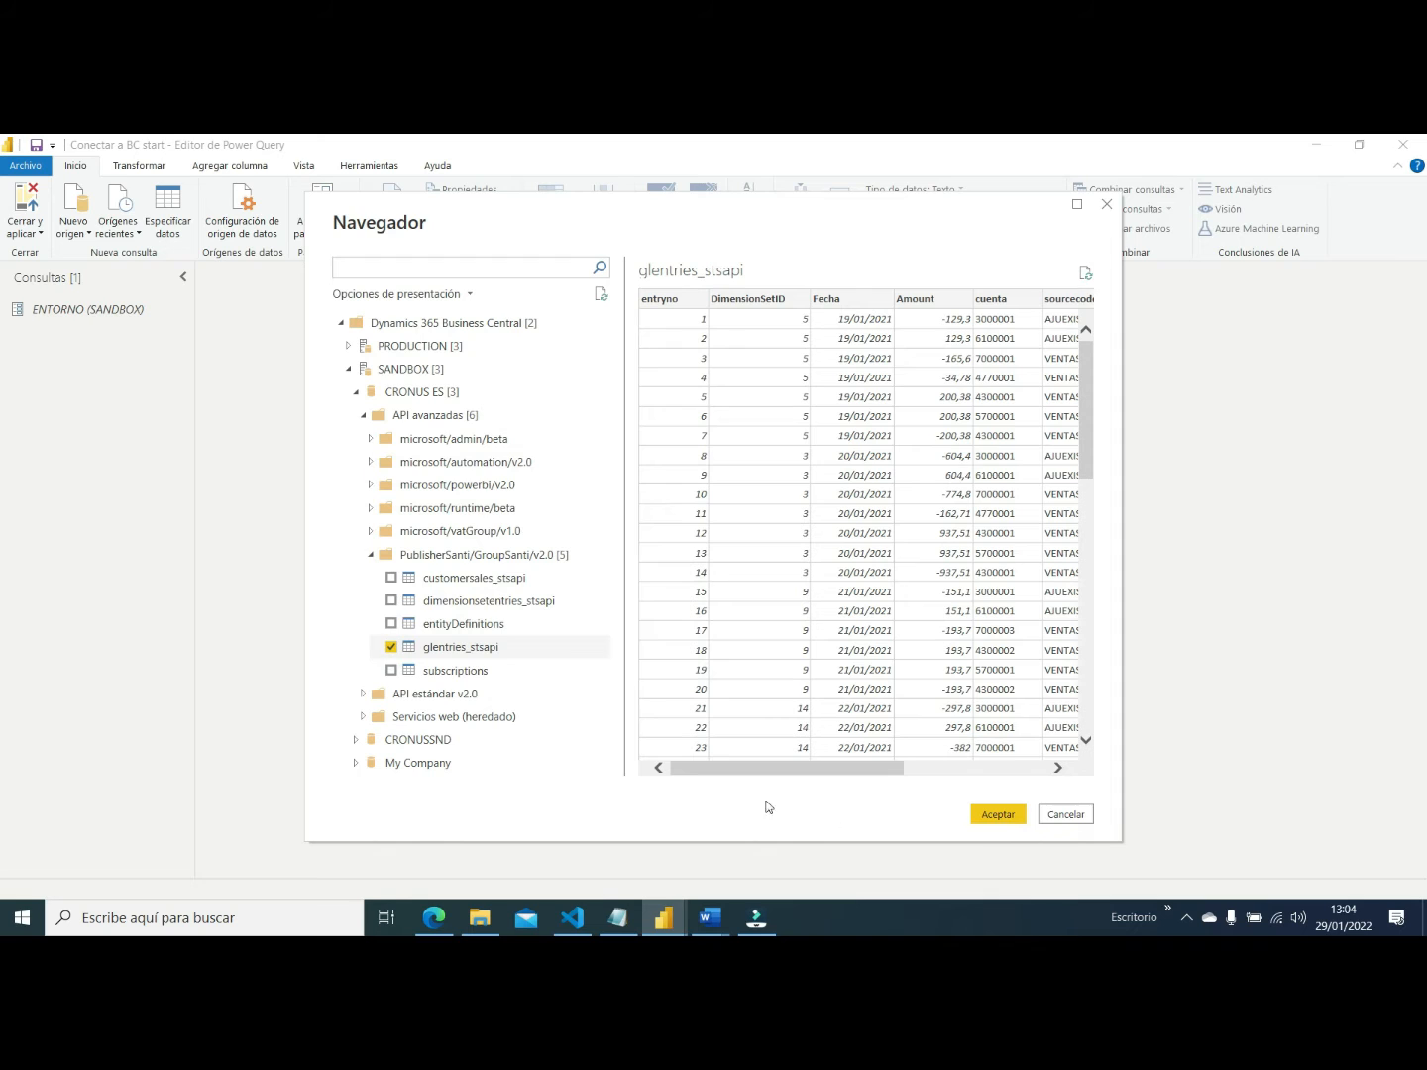
click(998, 815)
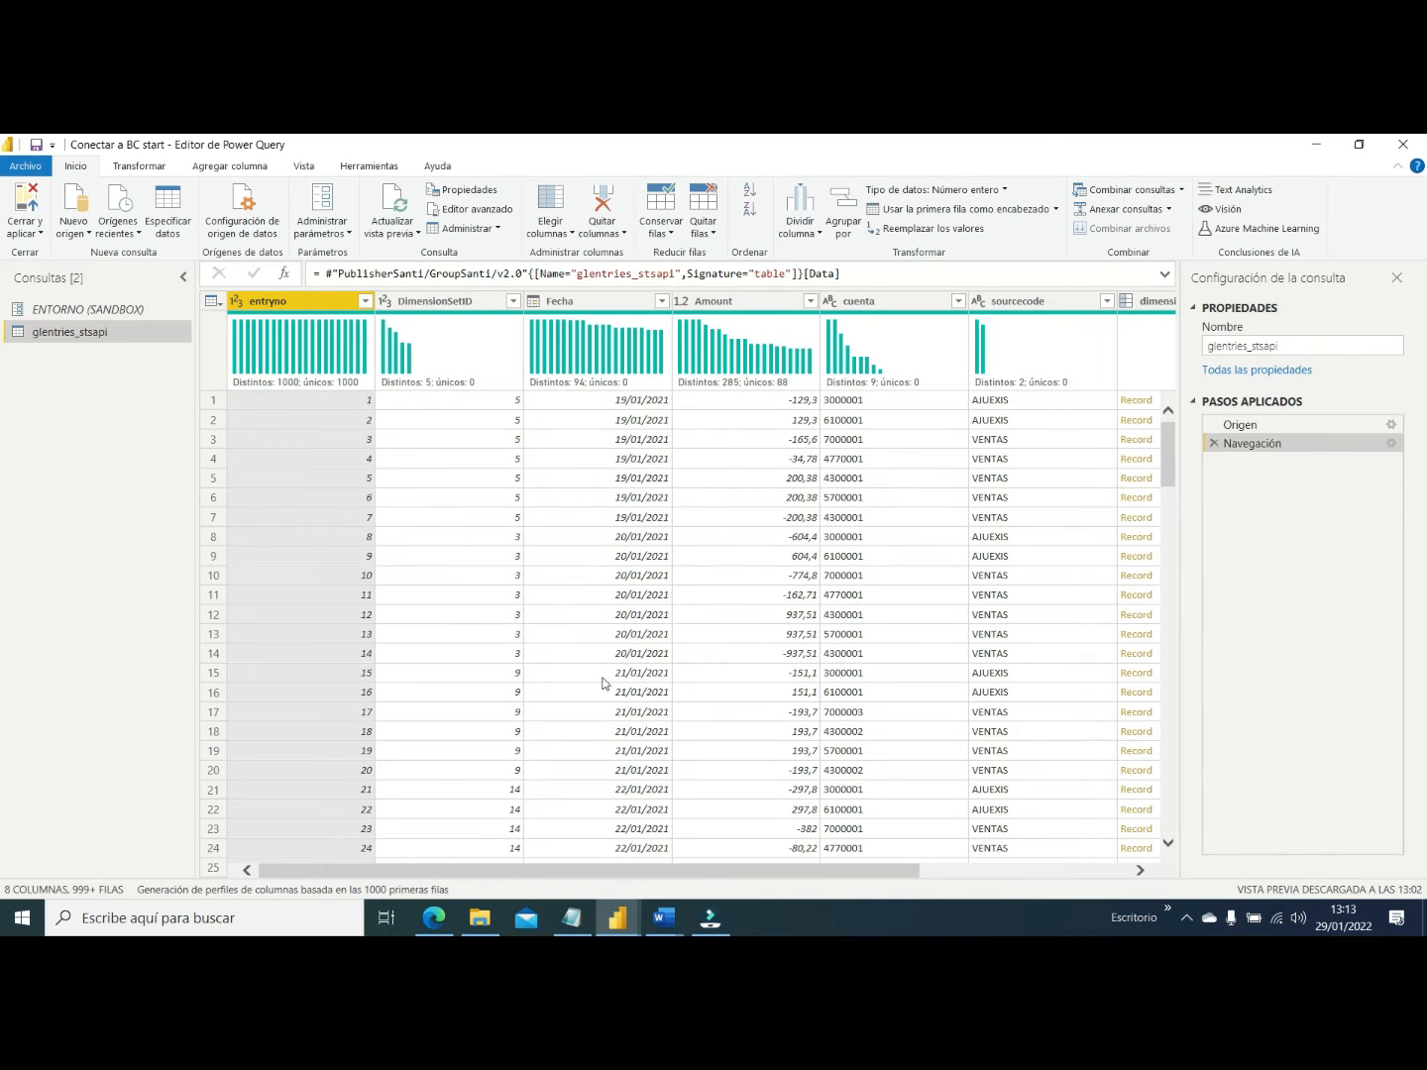
scroll(604, 684, down, 20)
scroll(583, 729, down, 13)
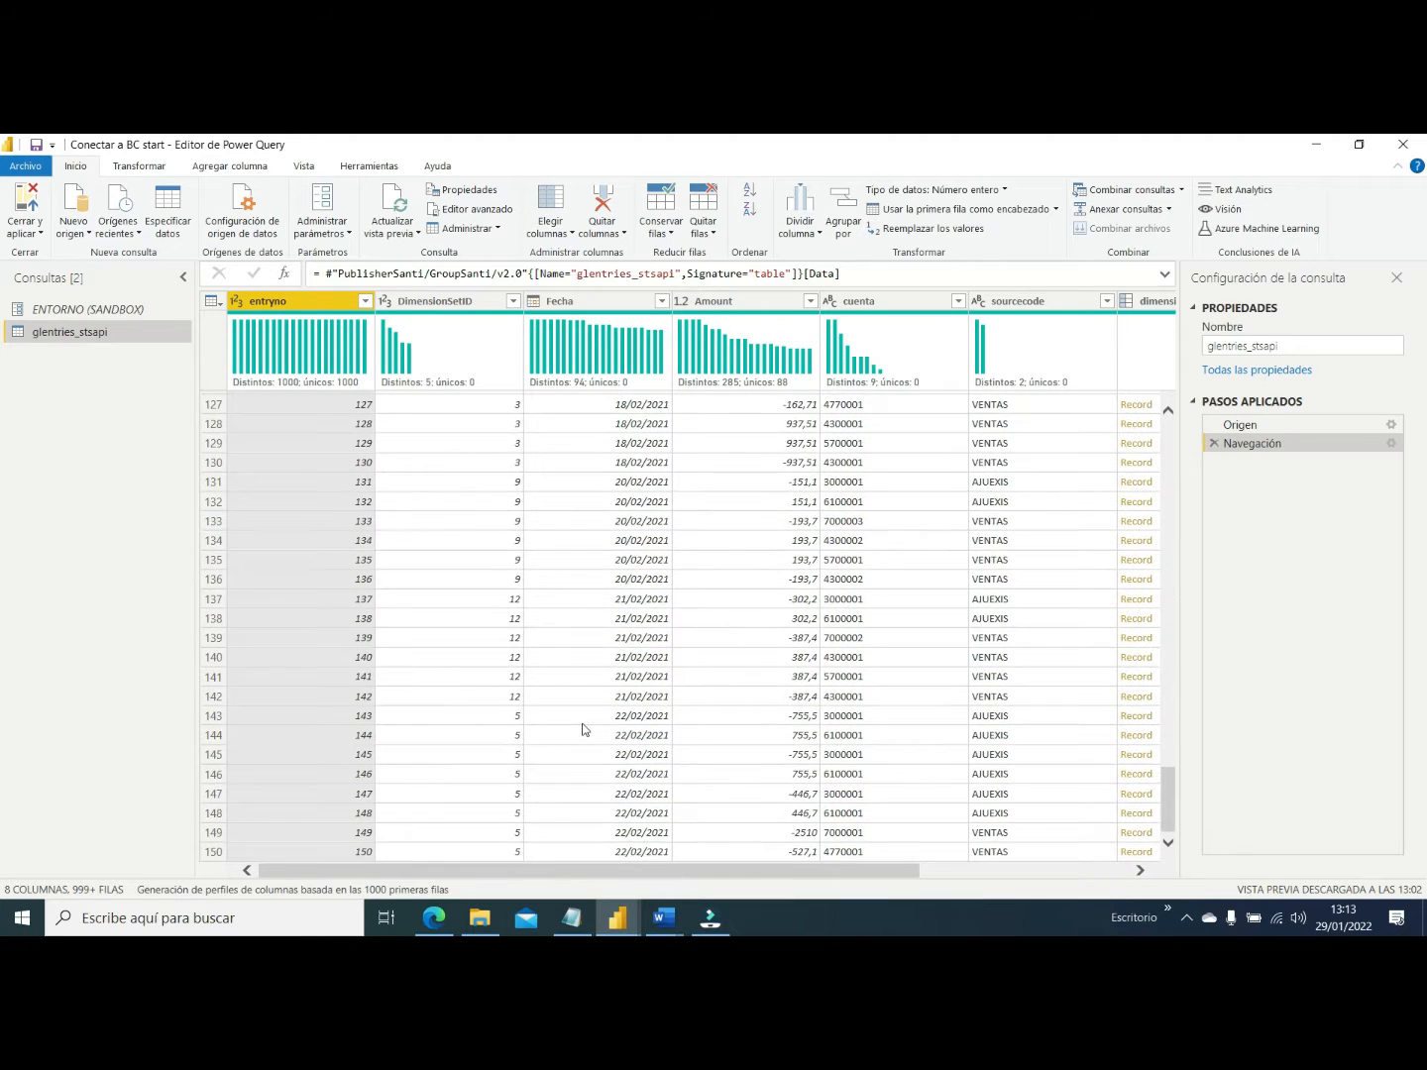
drag(582, 877, 778, 879)
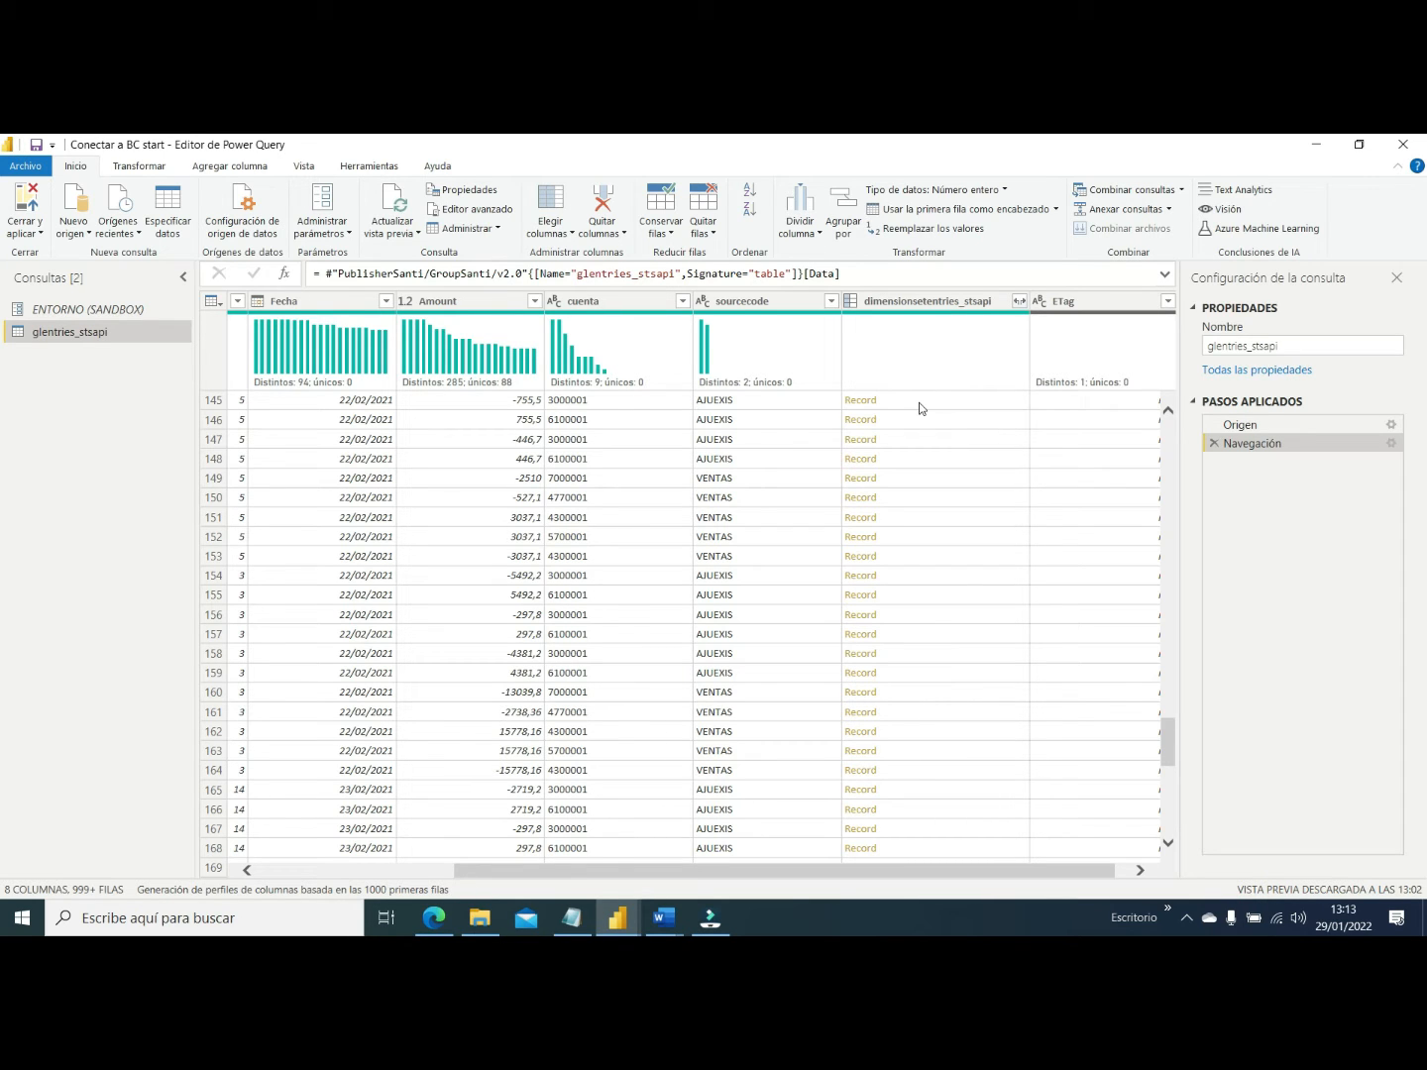
click(359, 876)
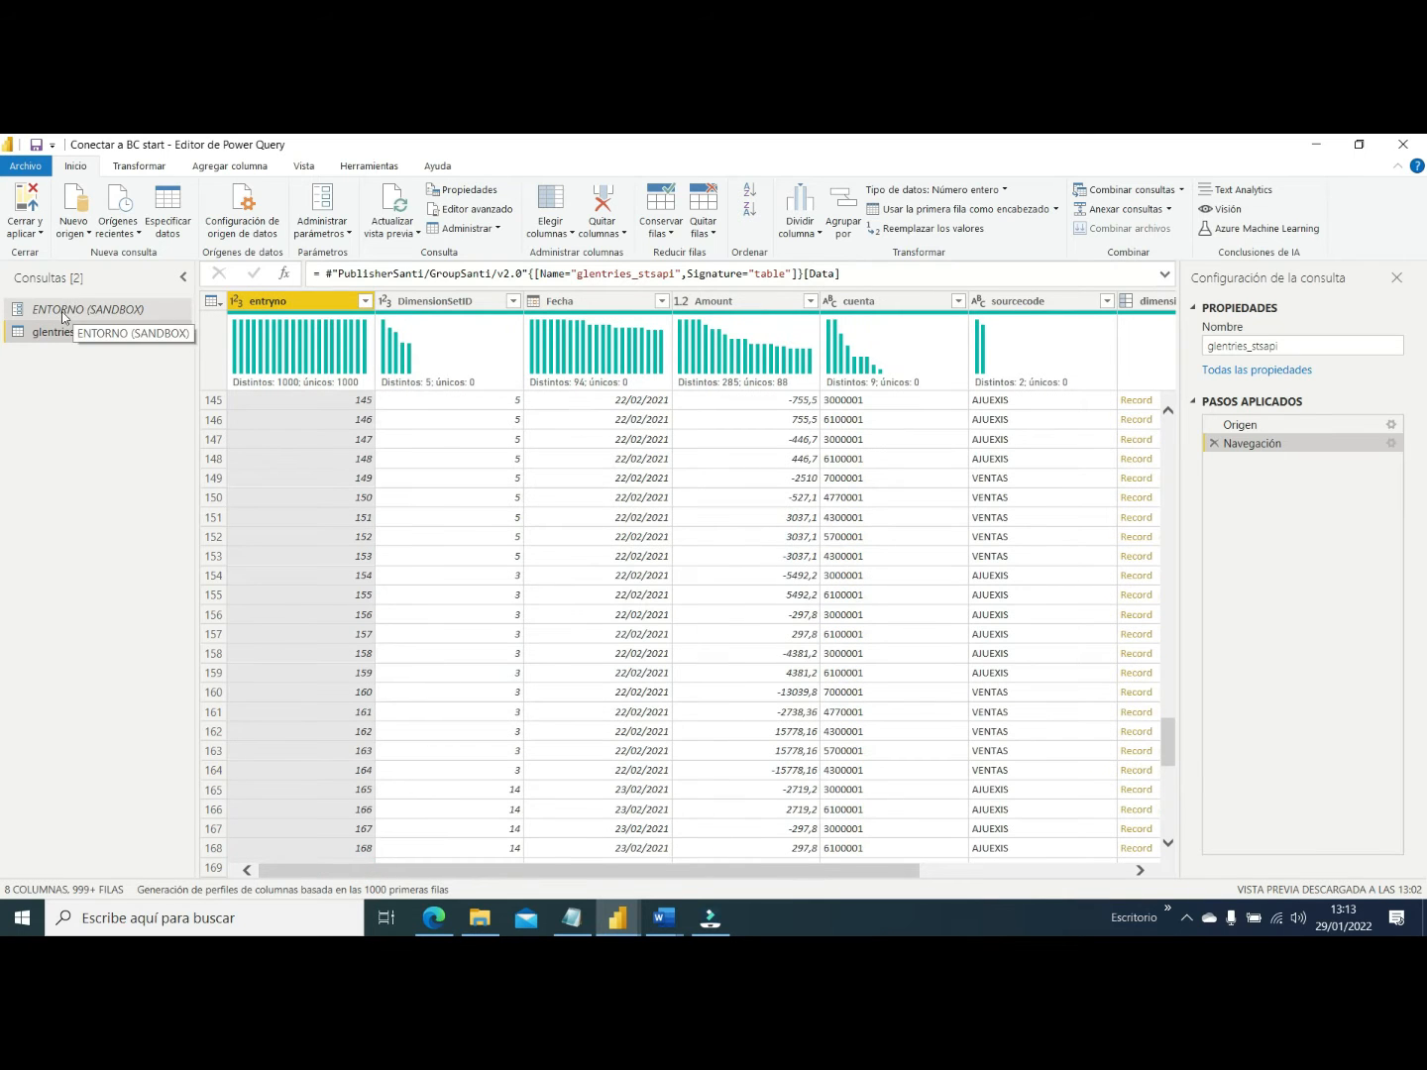
Replace the literal "SANDBOX" environment name in the glentries_stsapi query code with the ENTORNO parameter and apply it
click(470, 209)
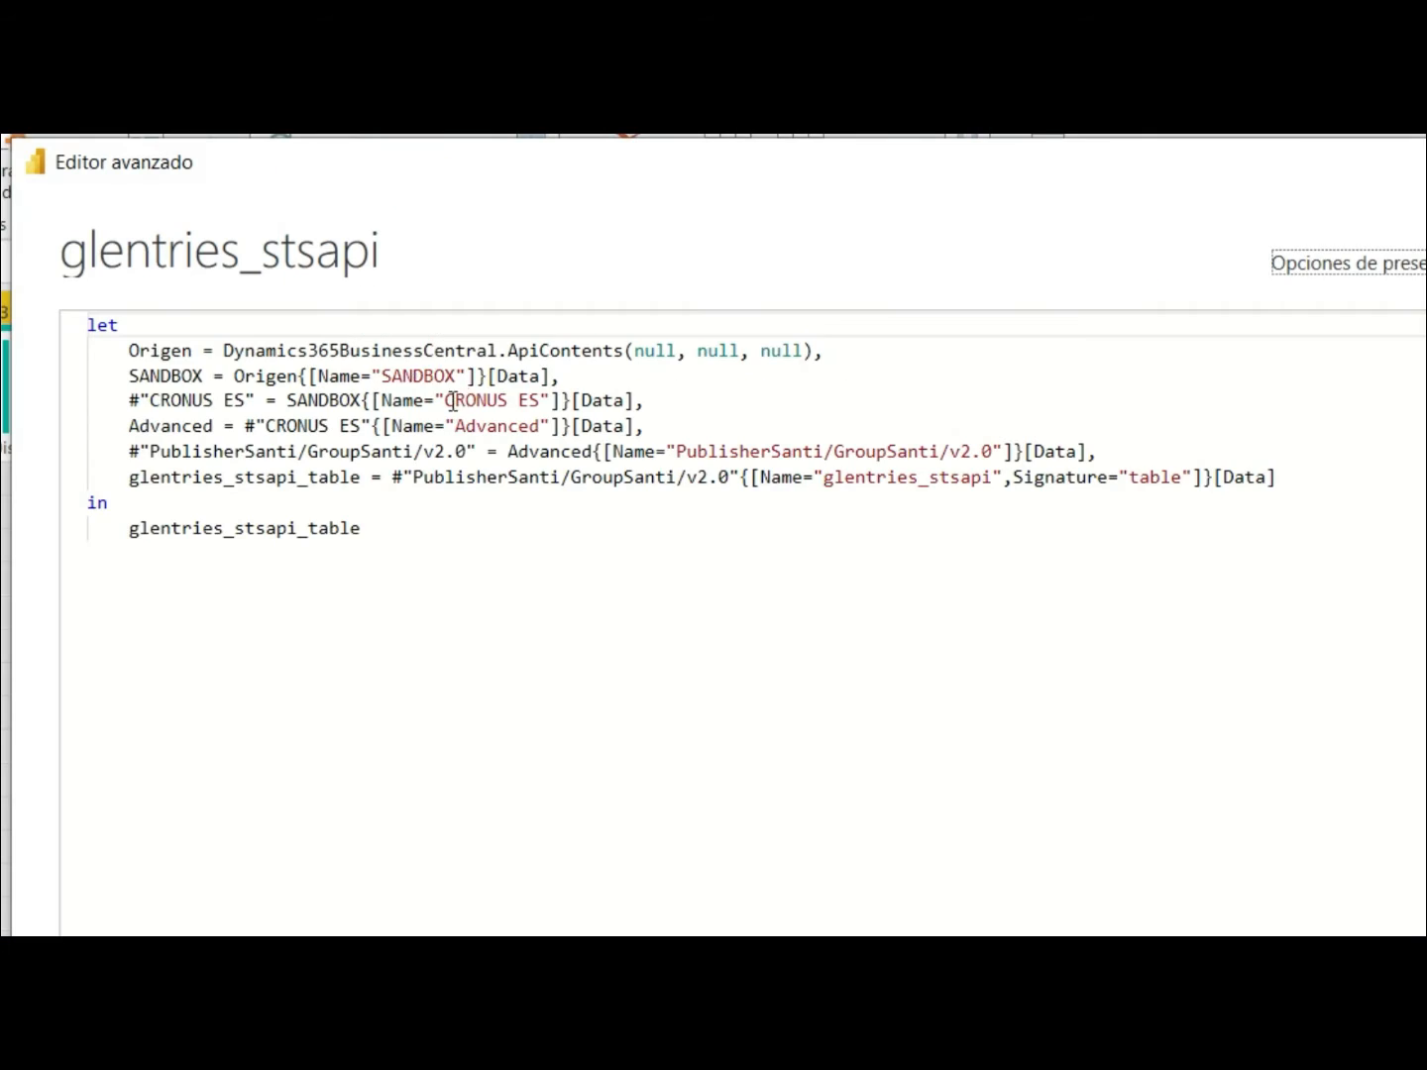
drag(461, 340, 505, 340)
key(BackSpace)
key(BackSpace)
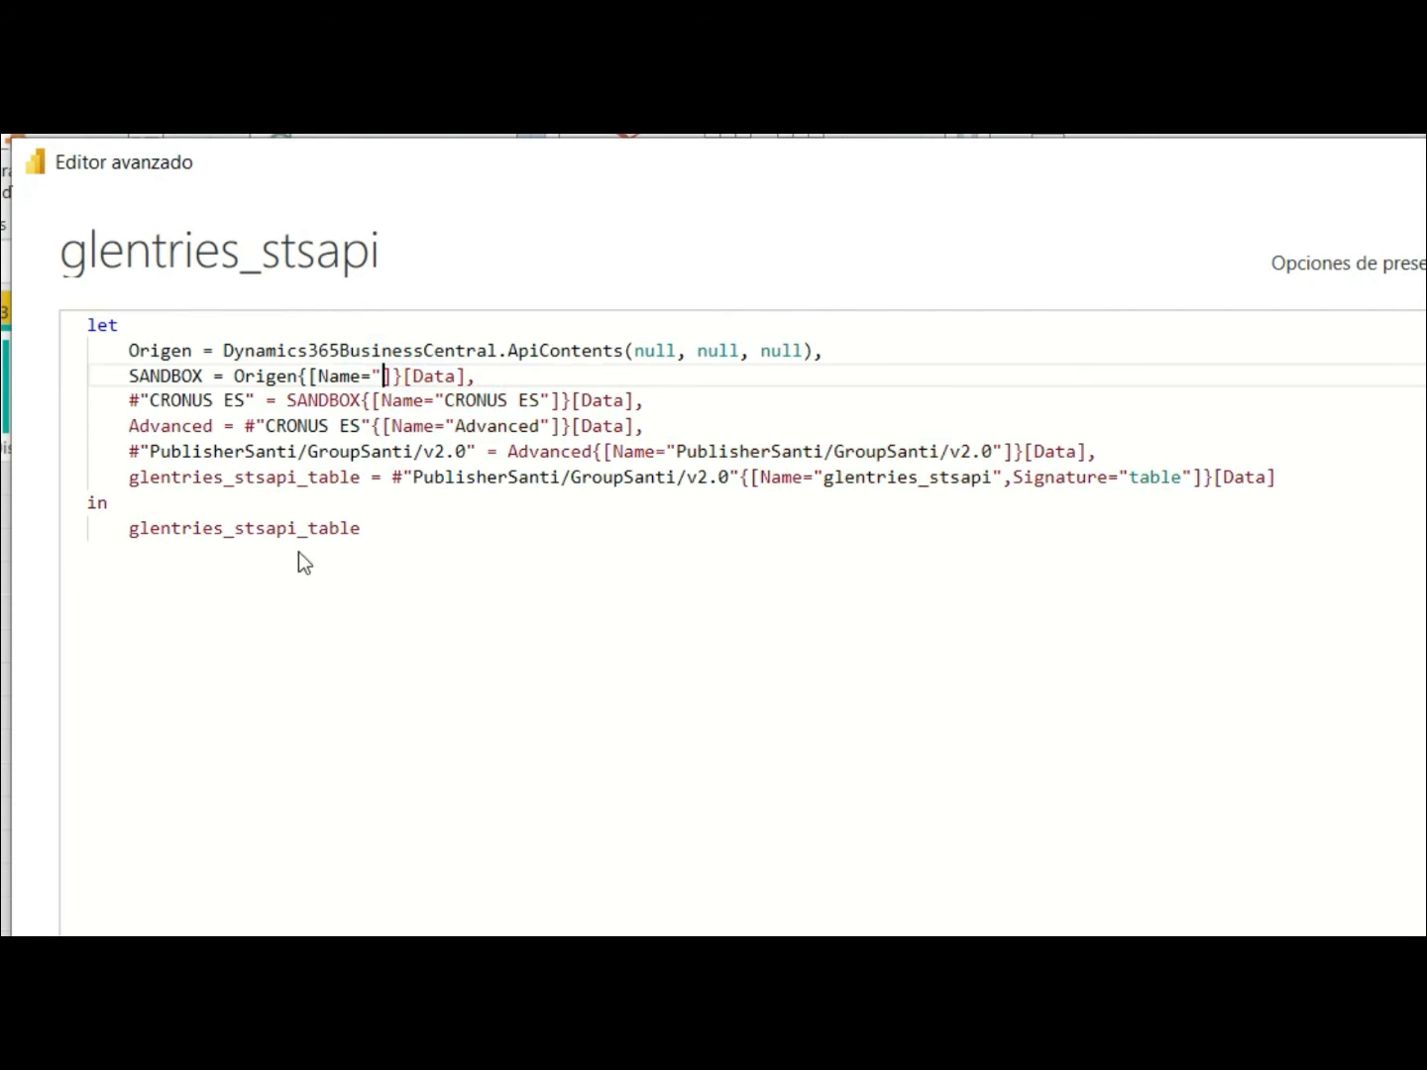
text(ENTORNO)
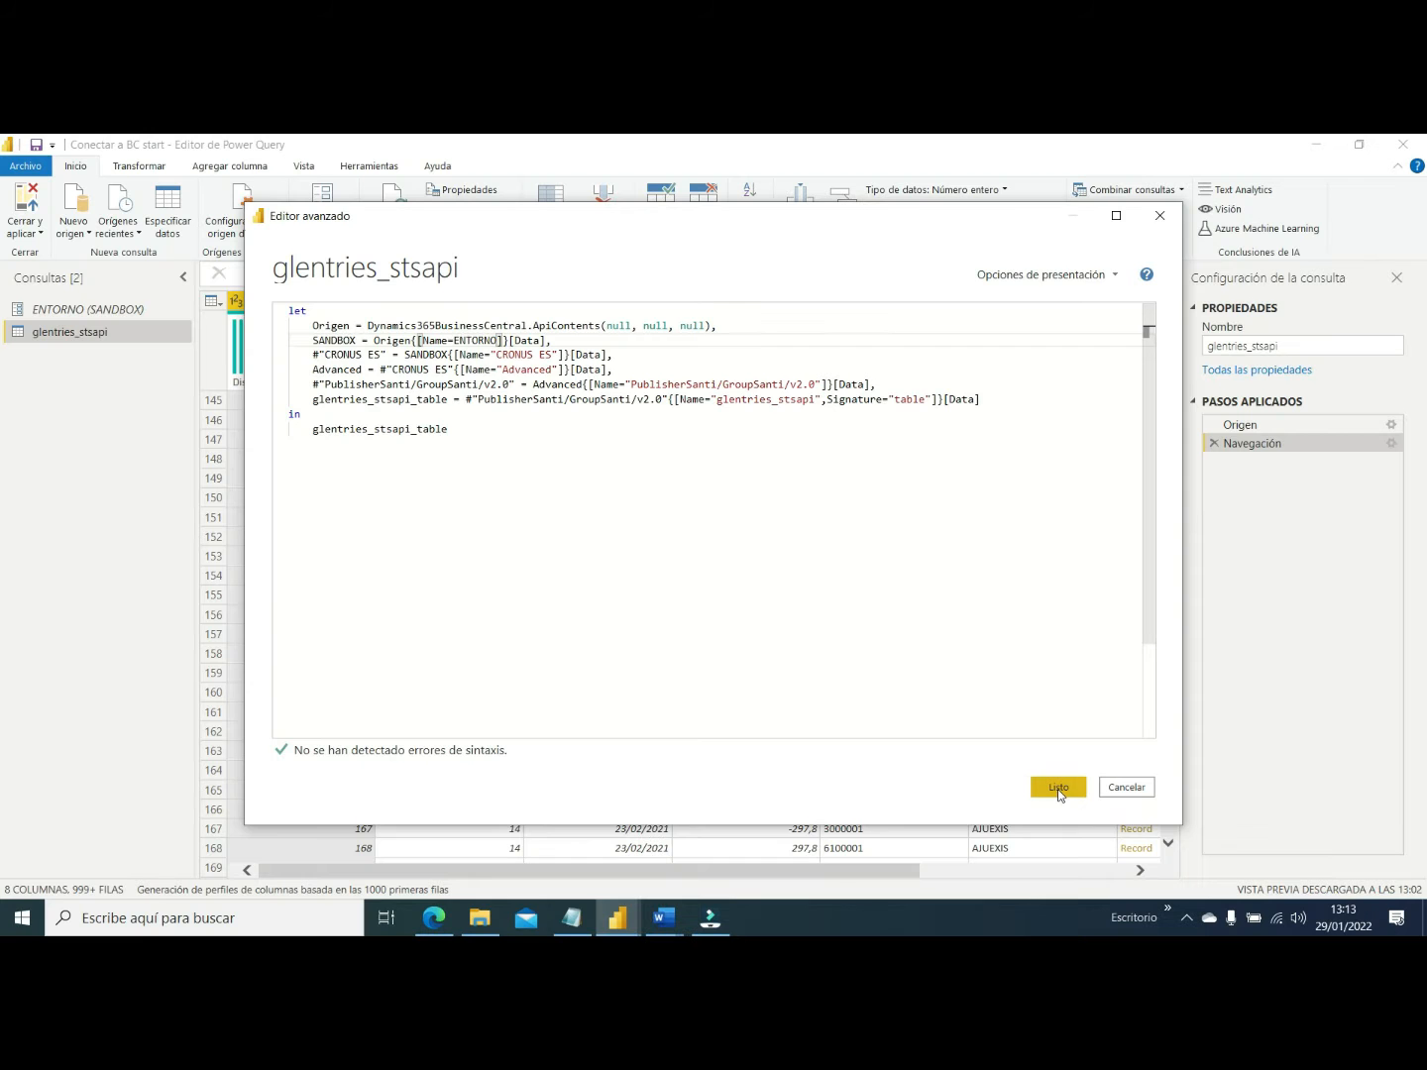
click(1057, 790)
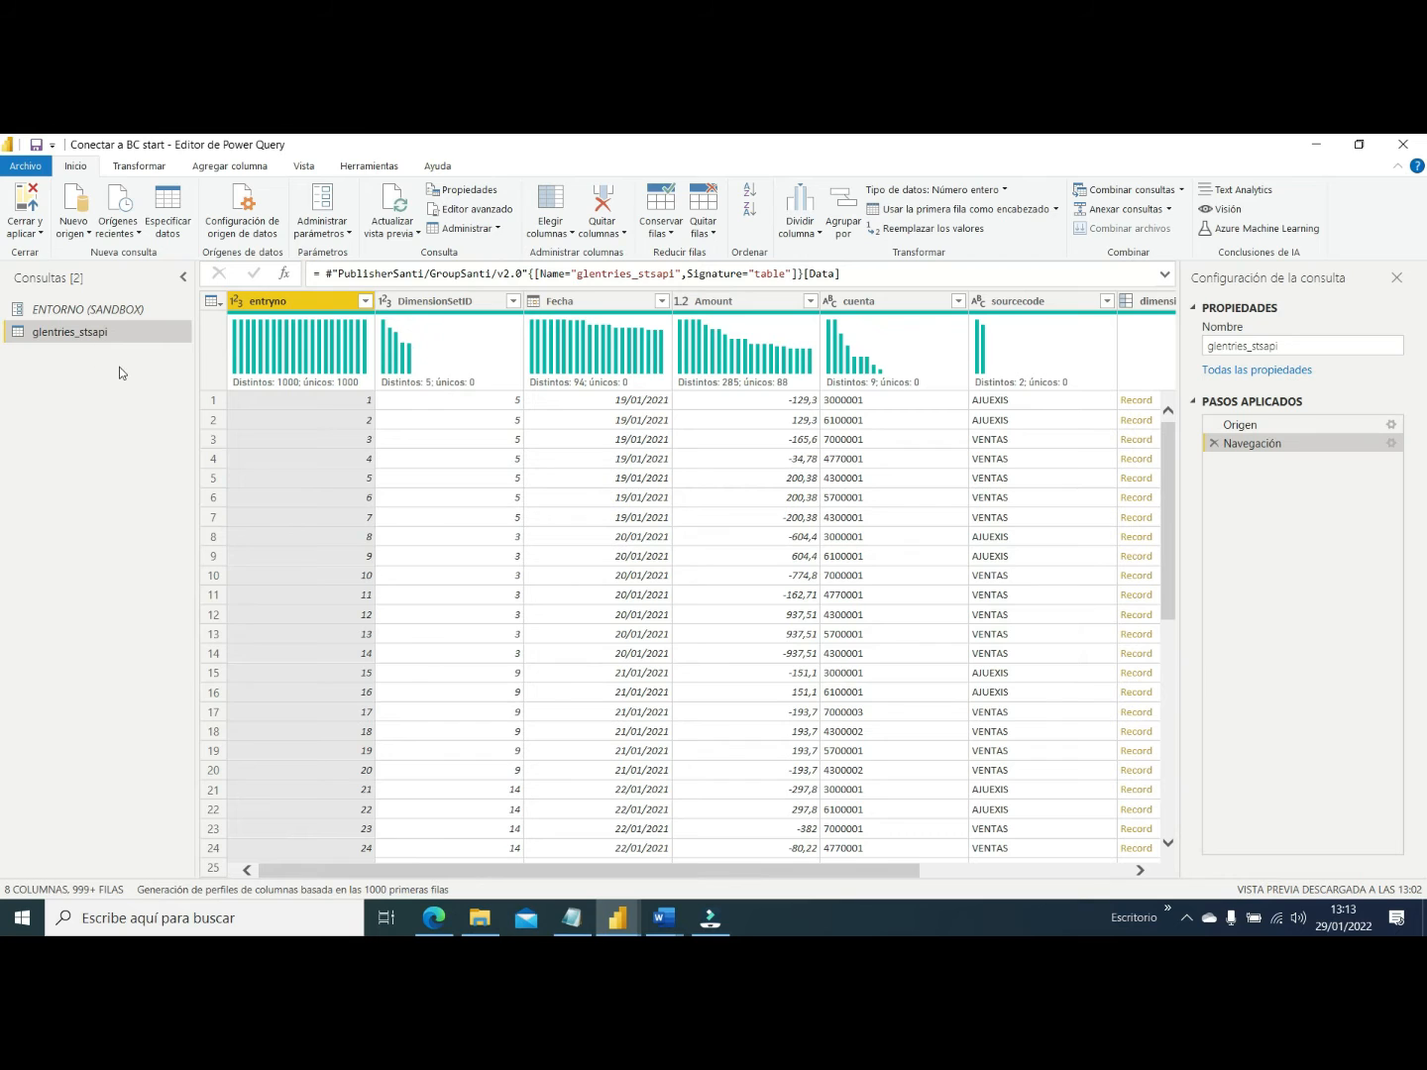
Copy the glentries_stsapi query, switch to the Power BI service in the browser and start a new dataflow in the PowerBISummit2022 workspace
right_click(51, 336)
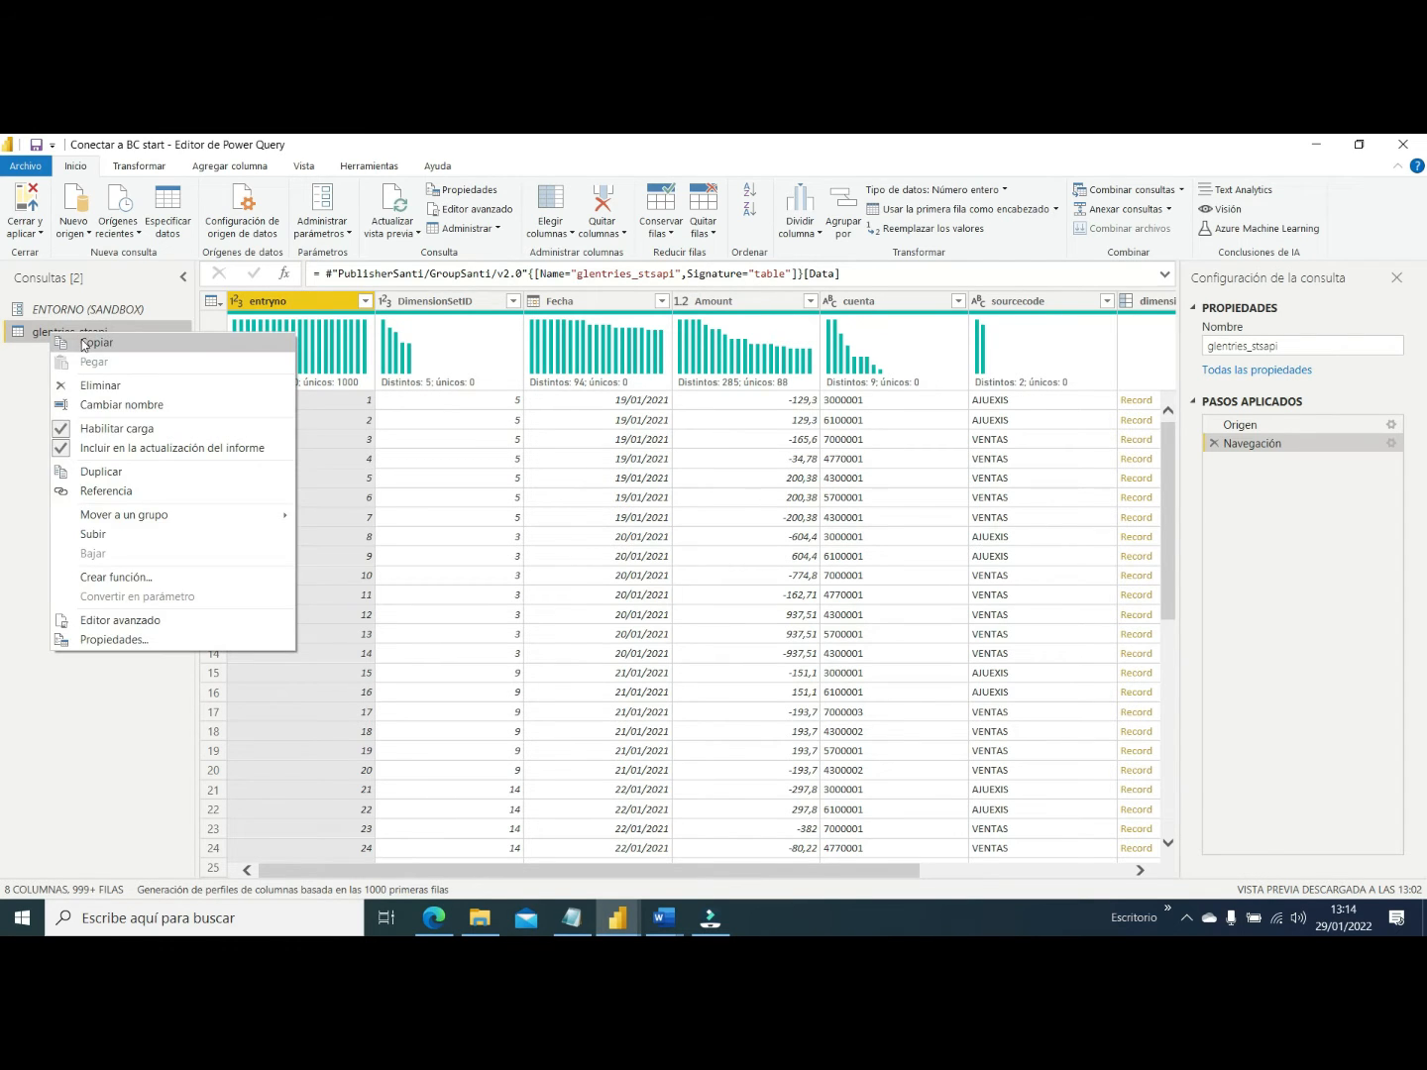
click(83, 342)
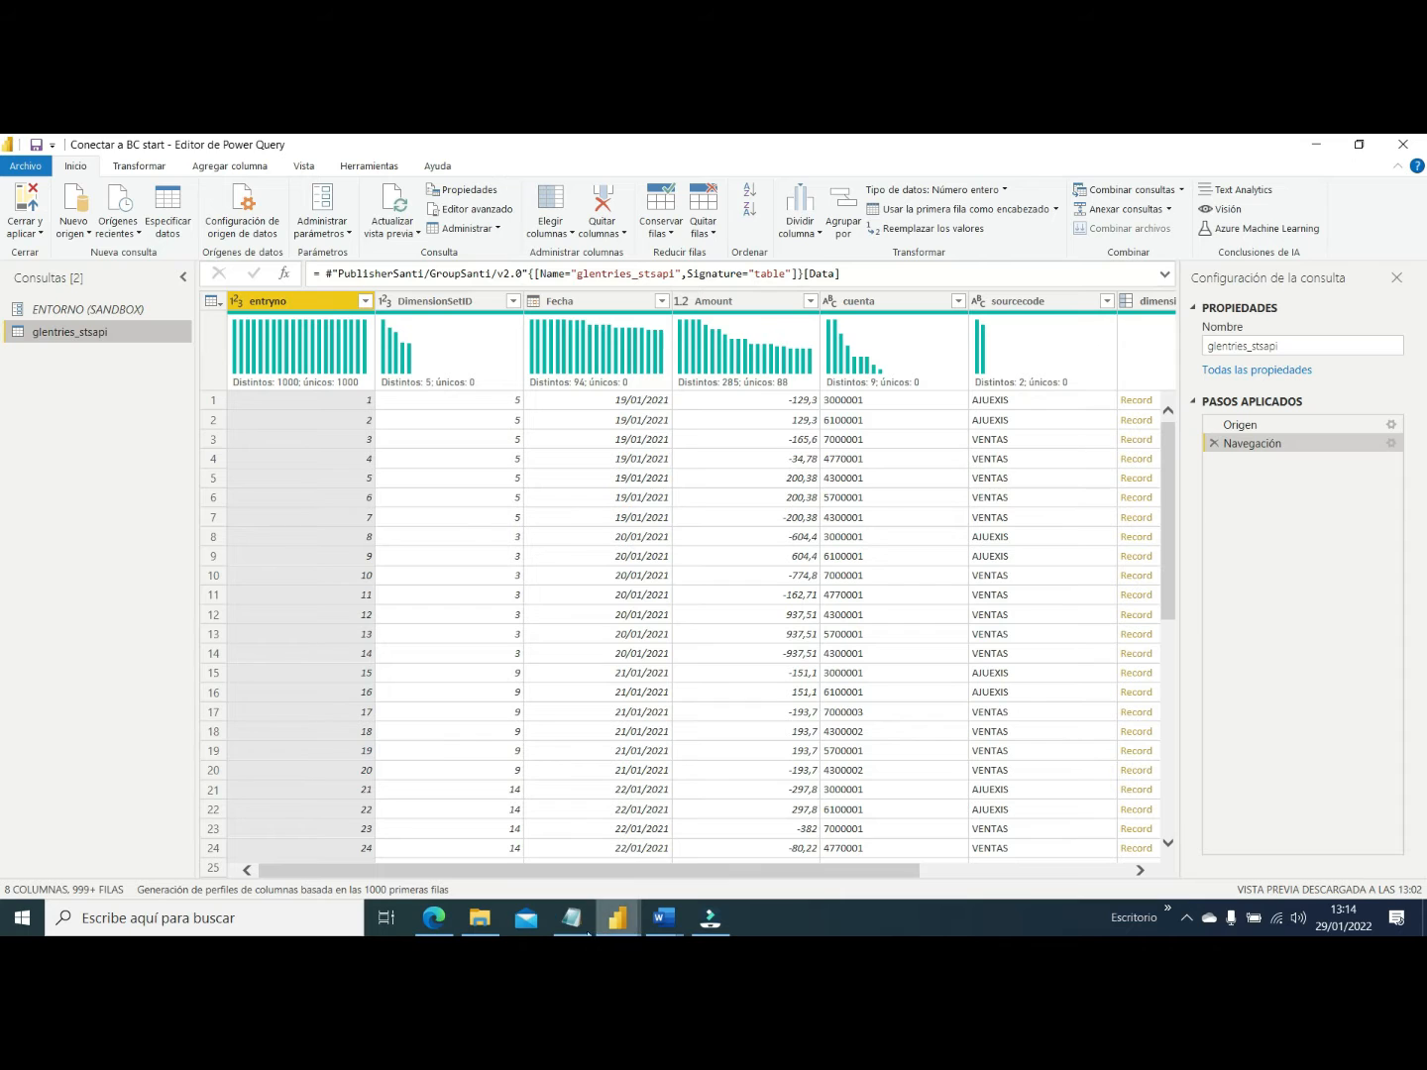
click(434, 917)
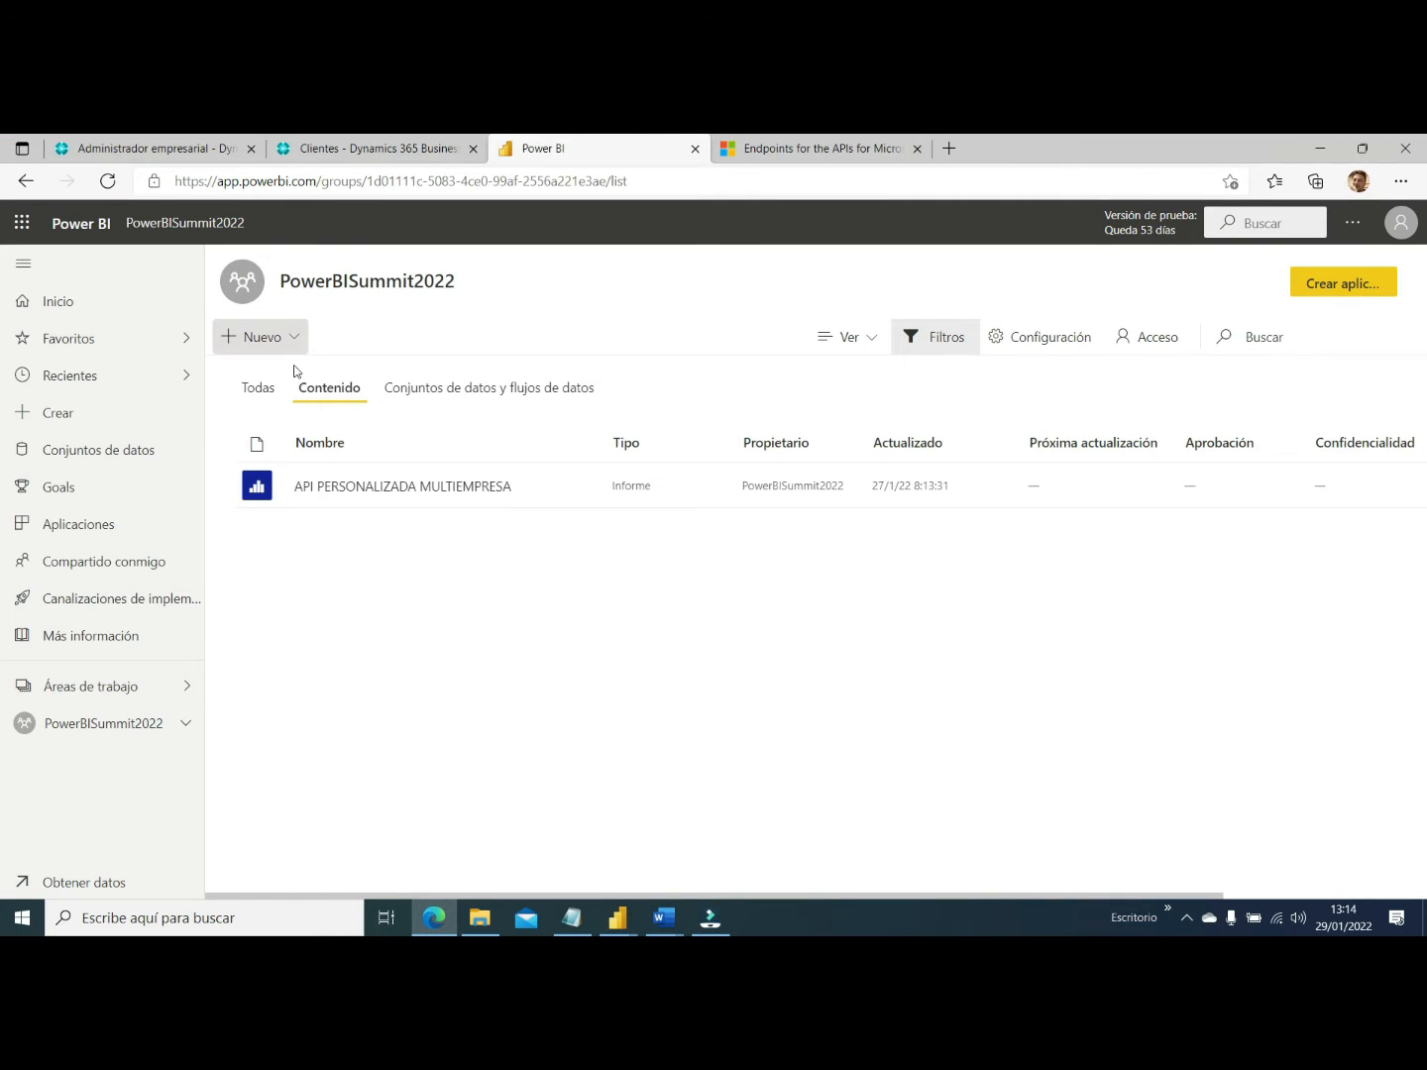
click(295, 340)
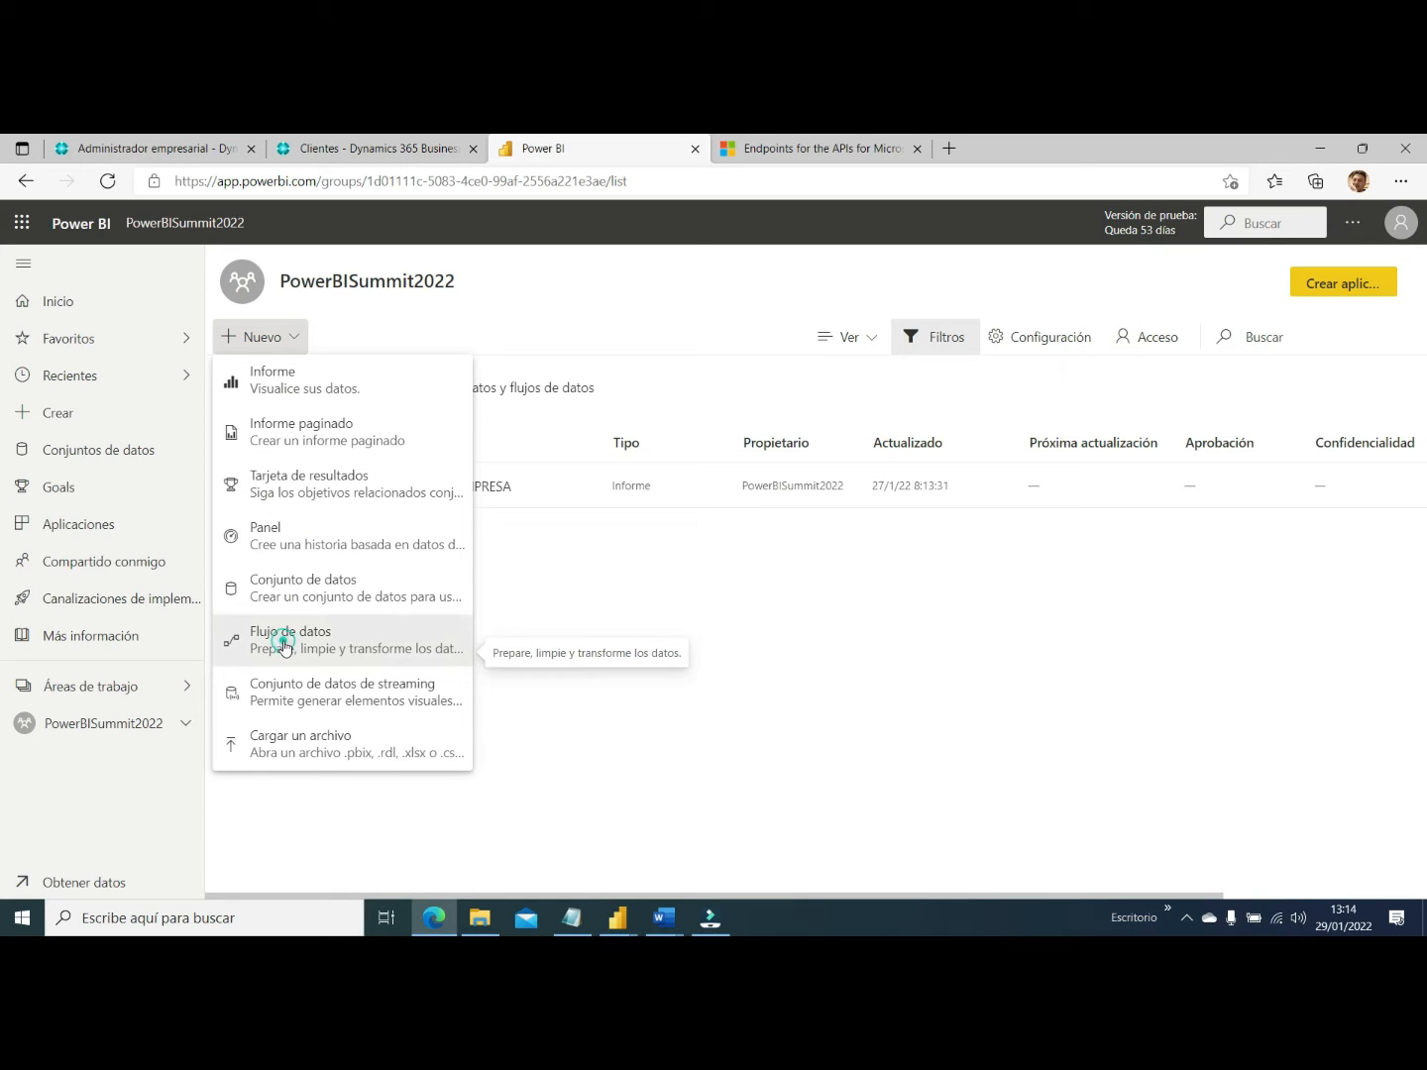
click(283, 647)
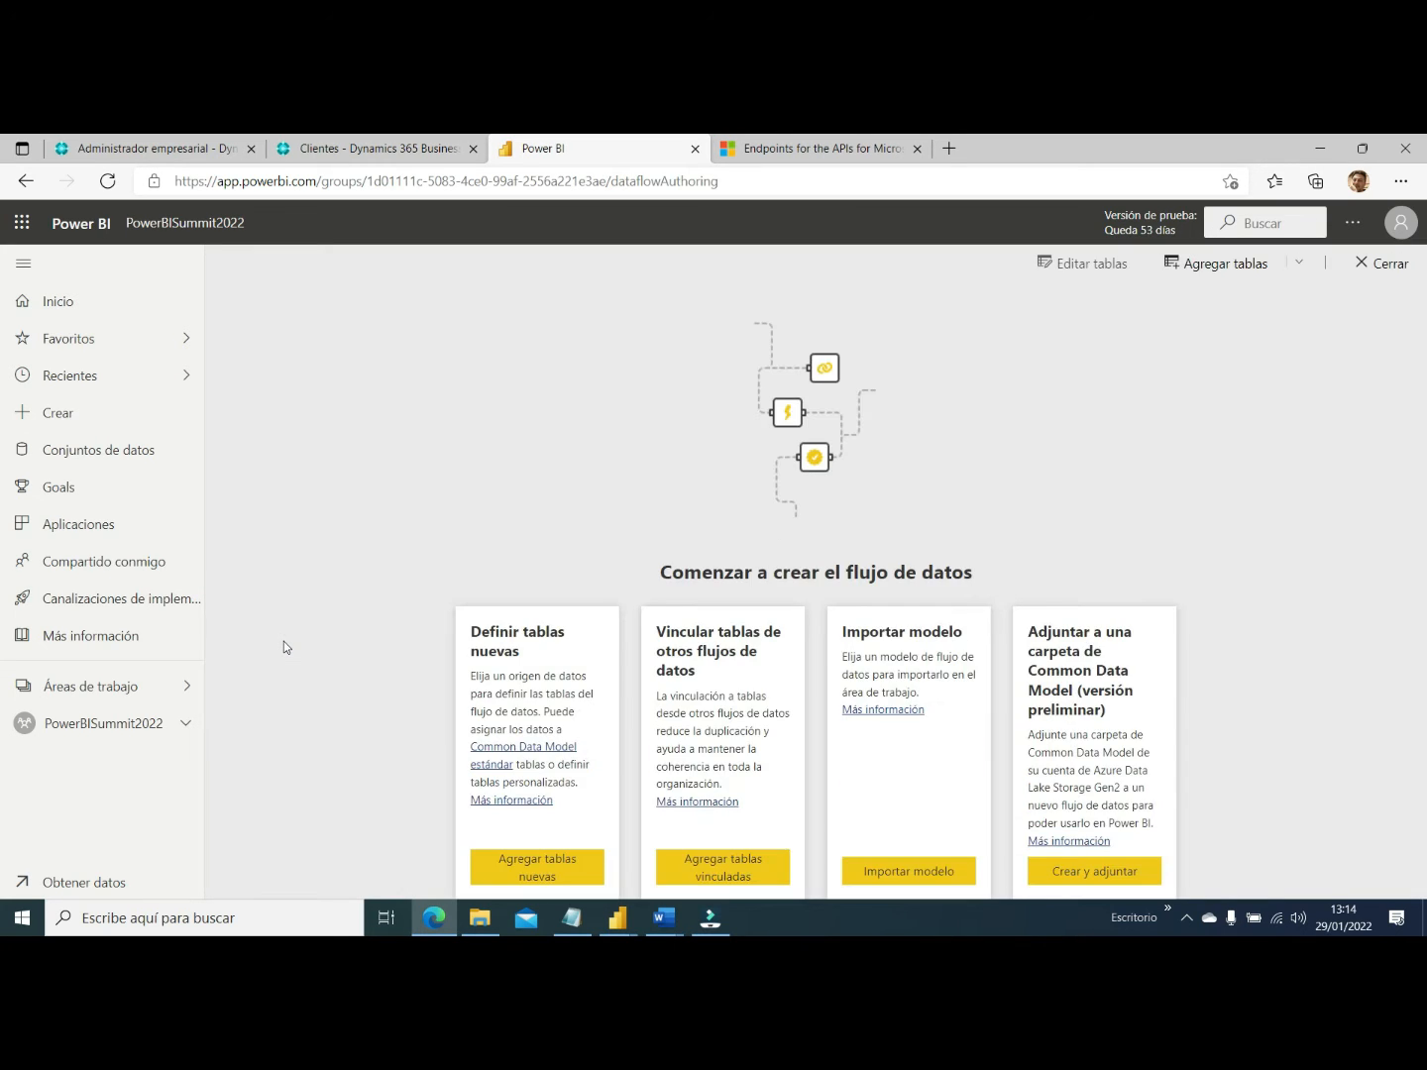
Add new tables to the dataflow from a blank query and paste in the copied glentries_stsapi query with its ENTORNO parameter
click(507, 869)
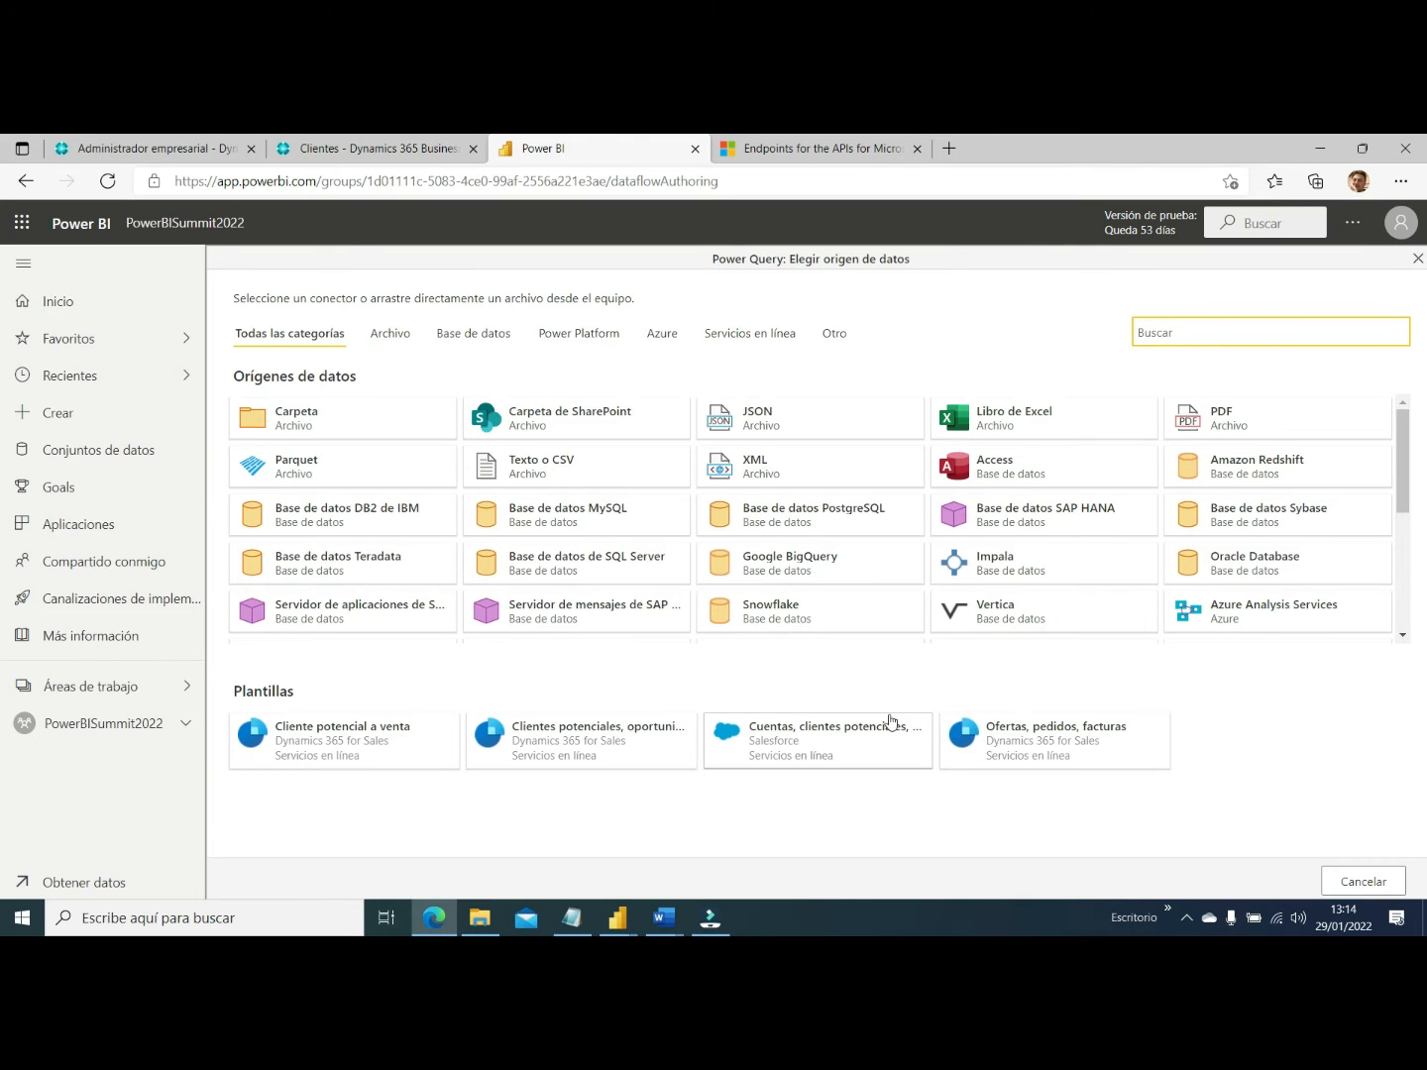
drag(1404, 473, 1403, 556)
scroll(1060, 590, down, 1)
click(825, 627)
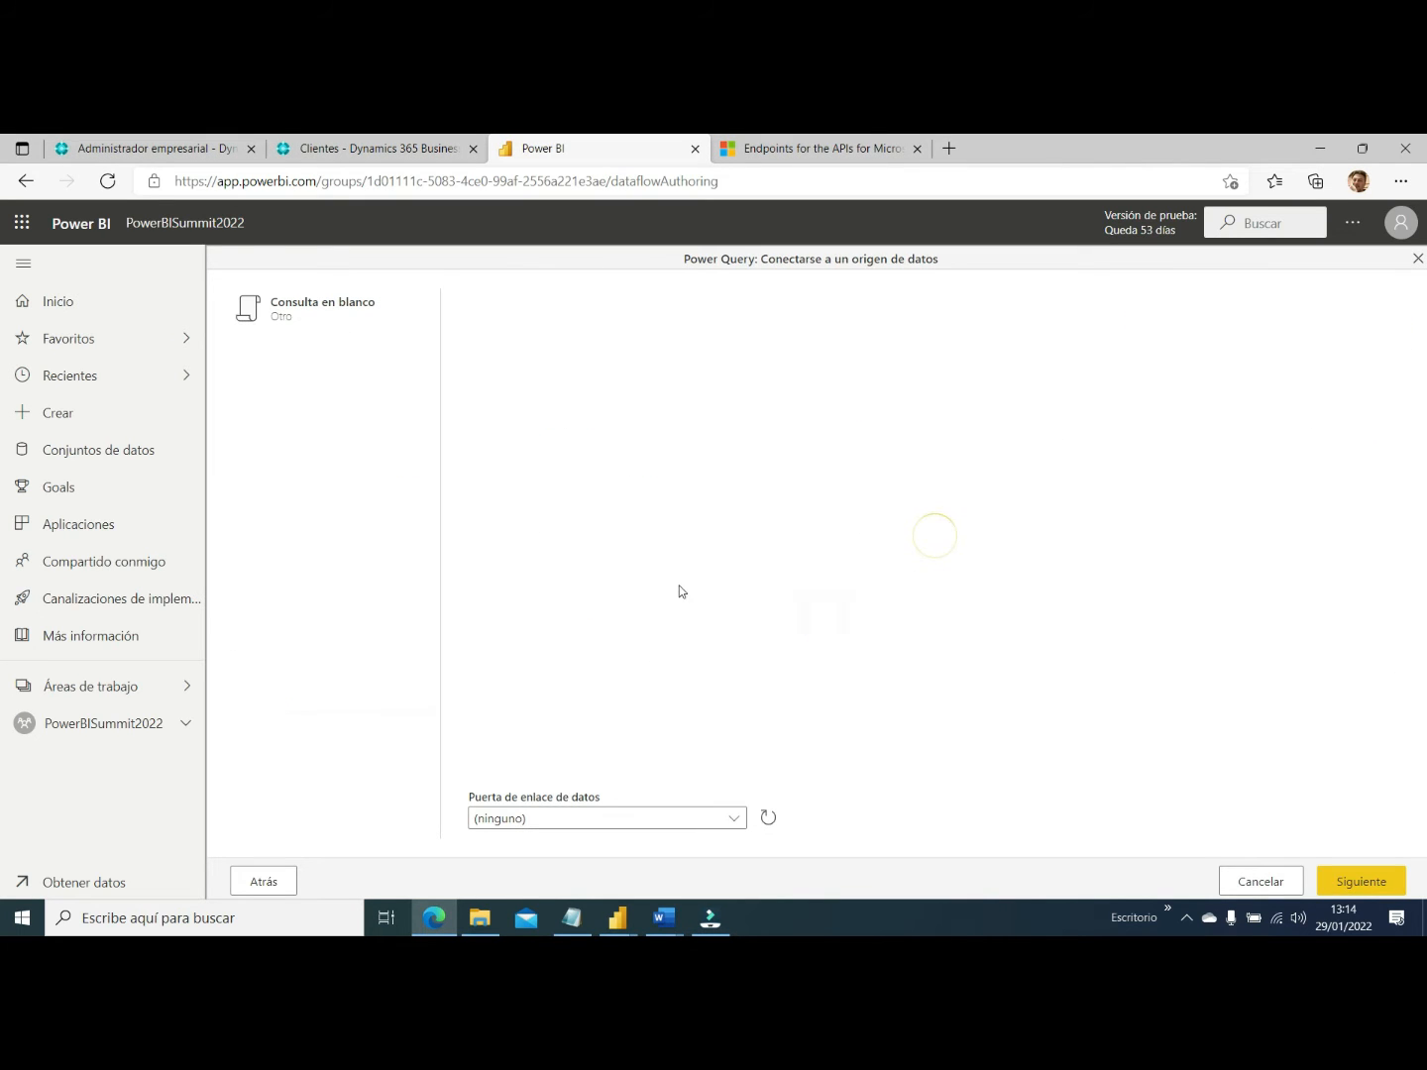
click(1363, 881)
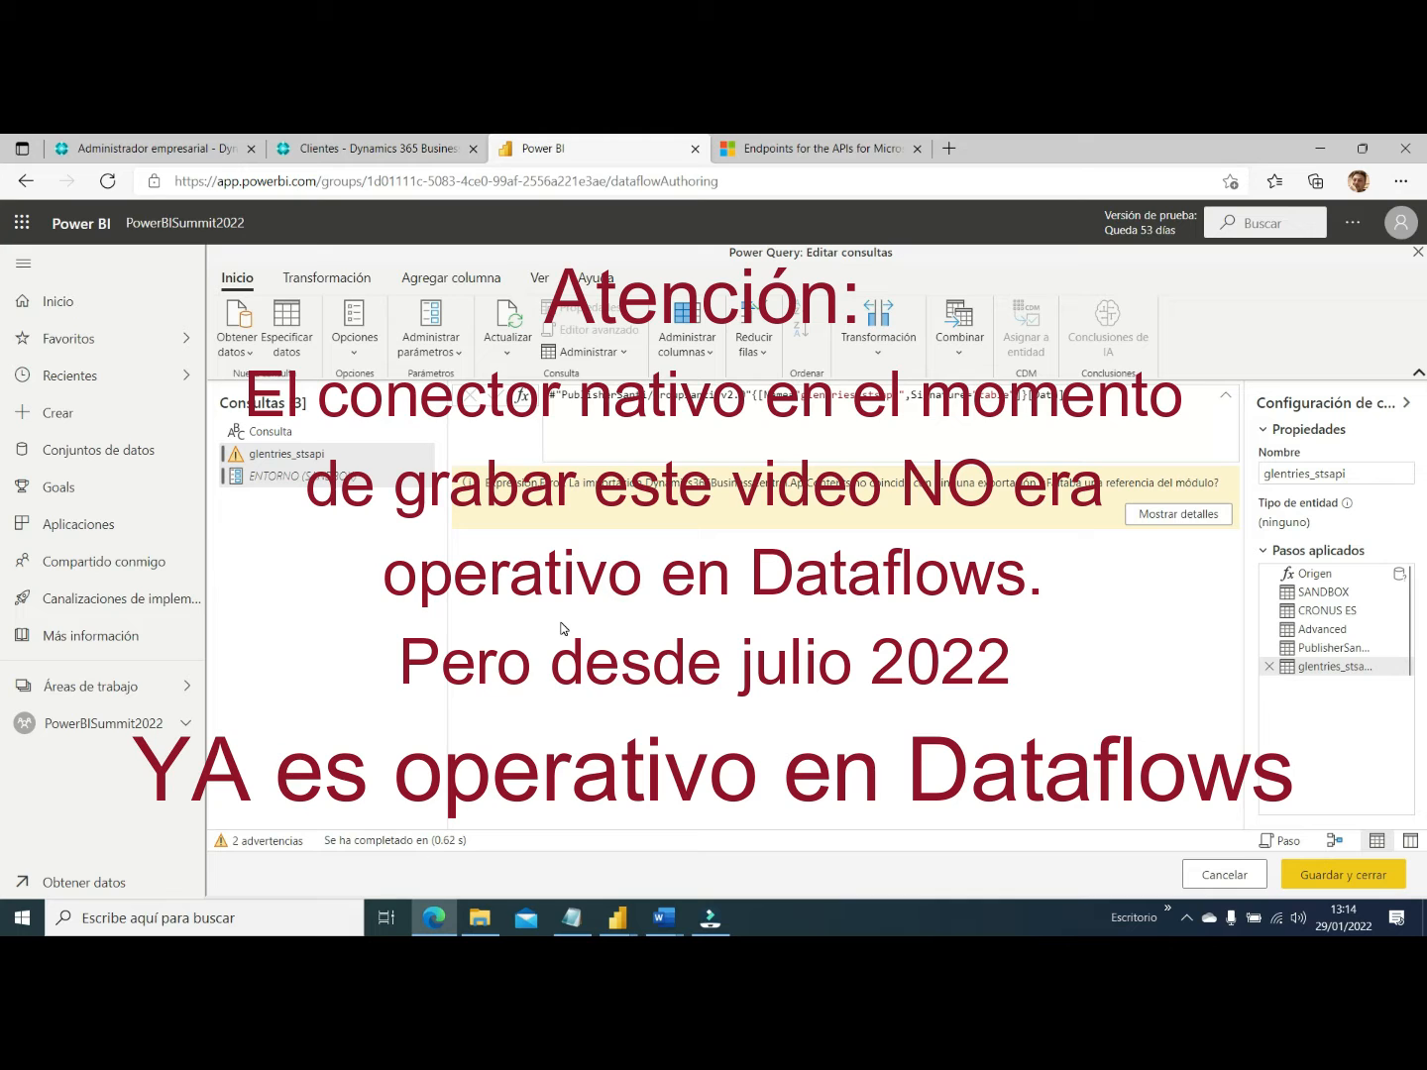
Switch to the Endpoints for the APIs article in the browser and read the Business Central table of endpoint URLs
click(633, 924)
click(682, 851)
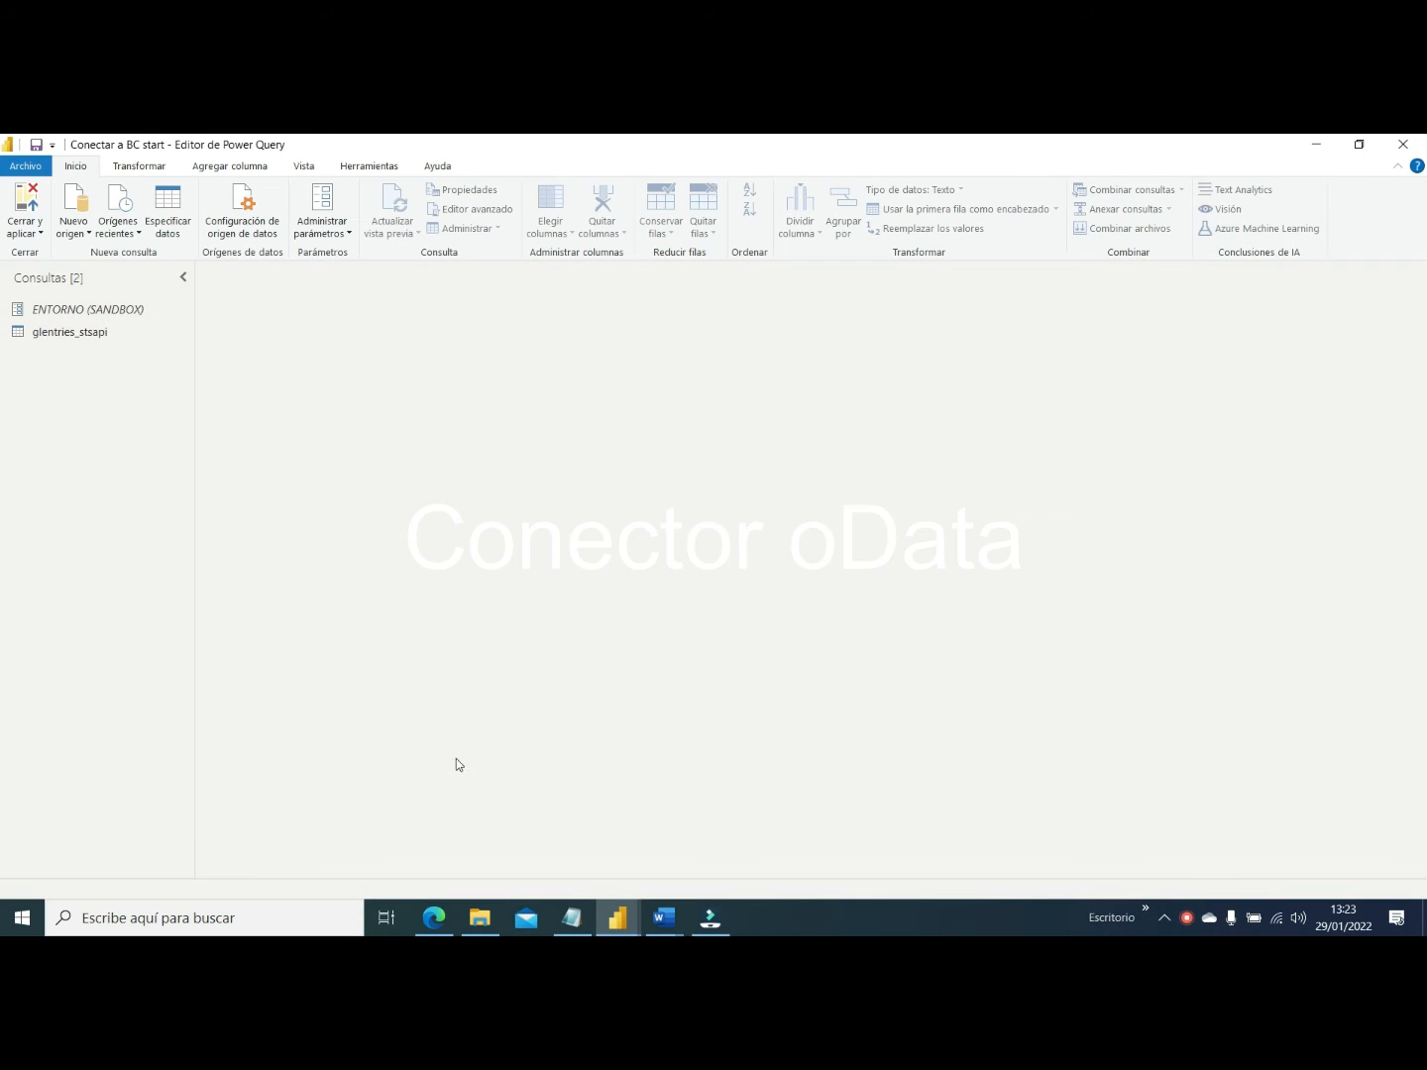
click(432, 919)
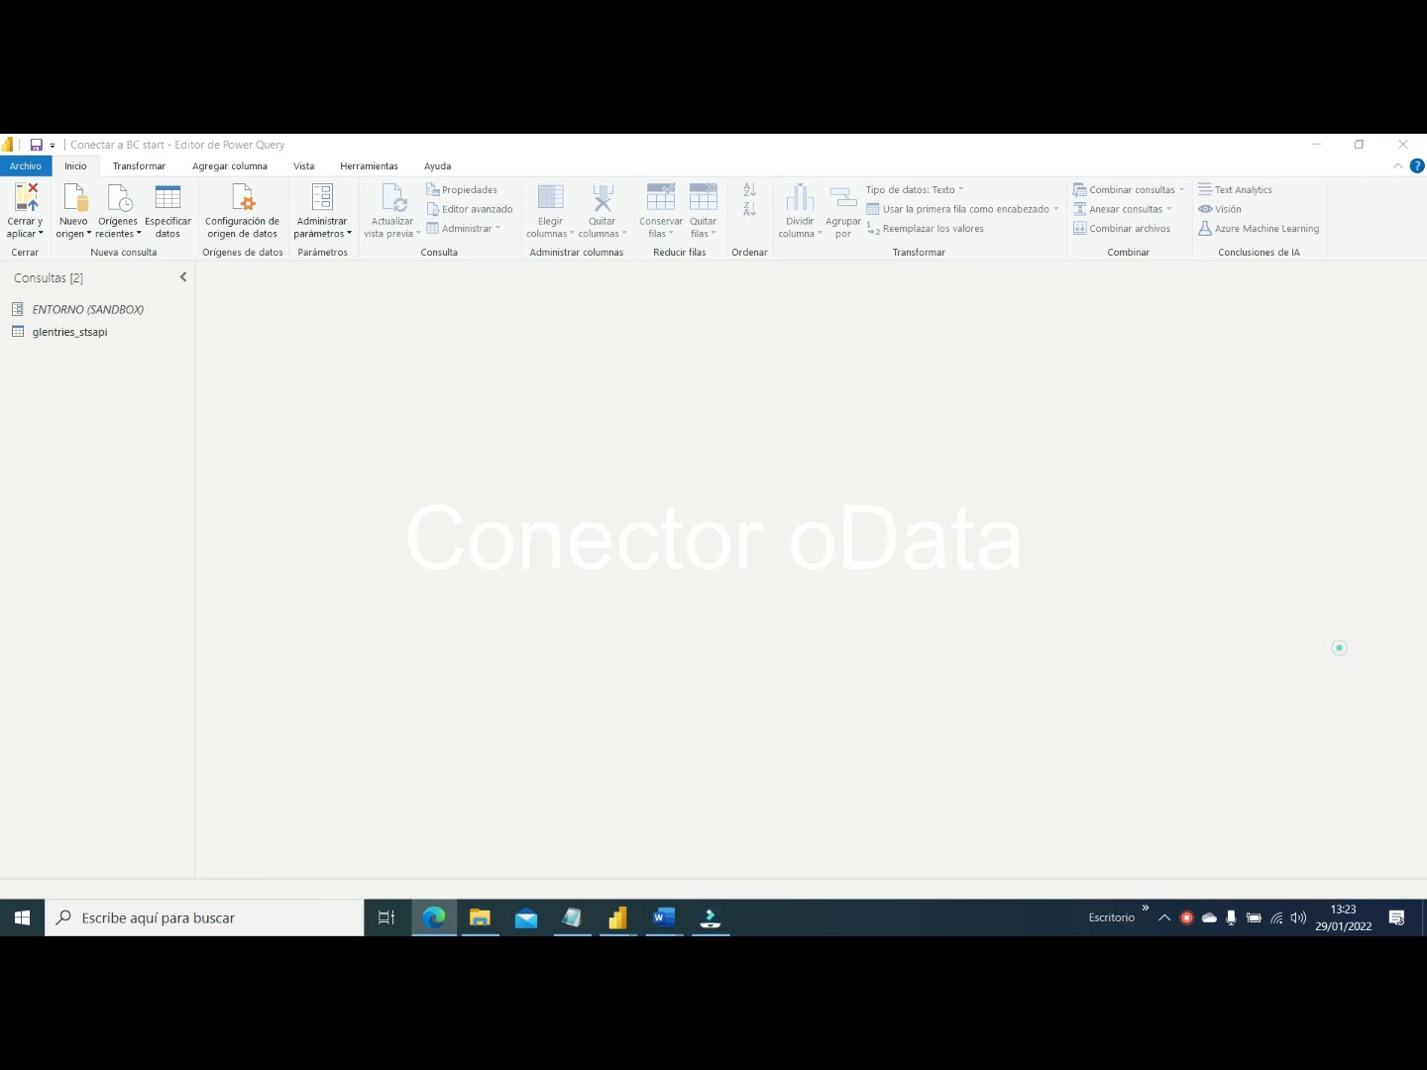
click(1167, 321)
scroll(515, 417, up, 10)
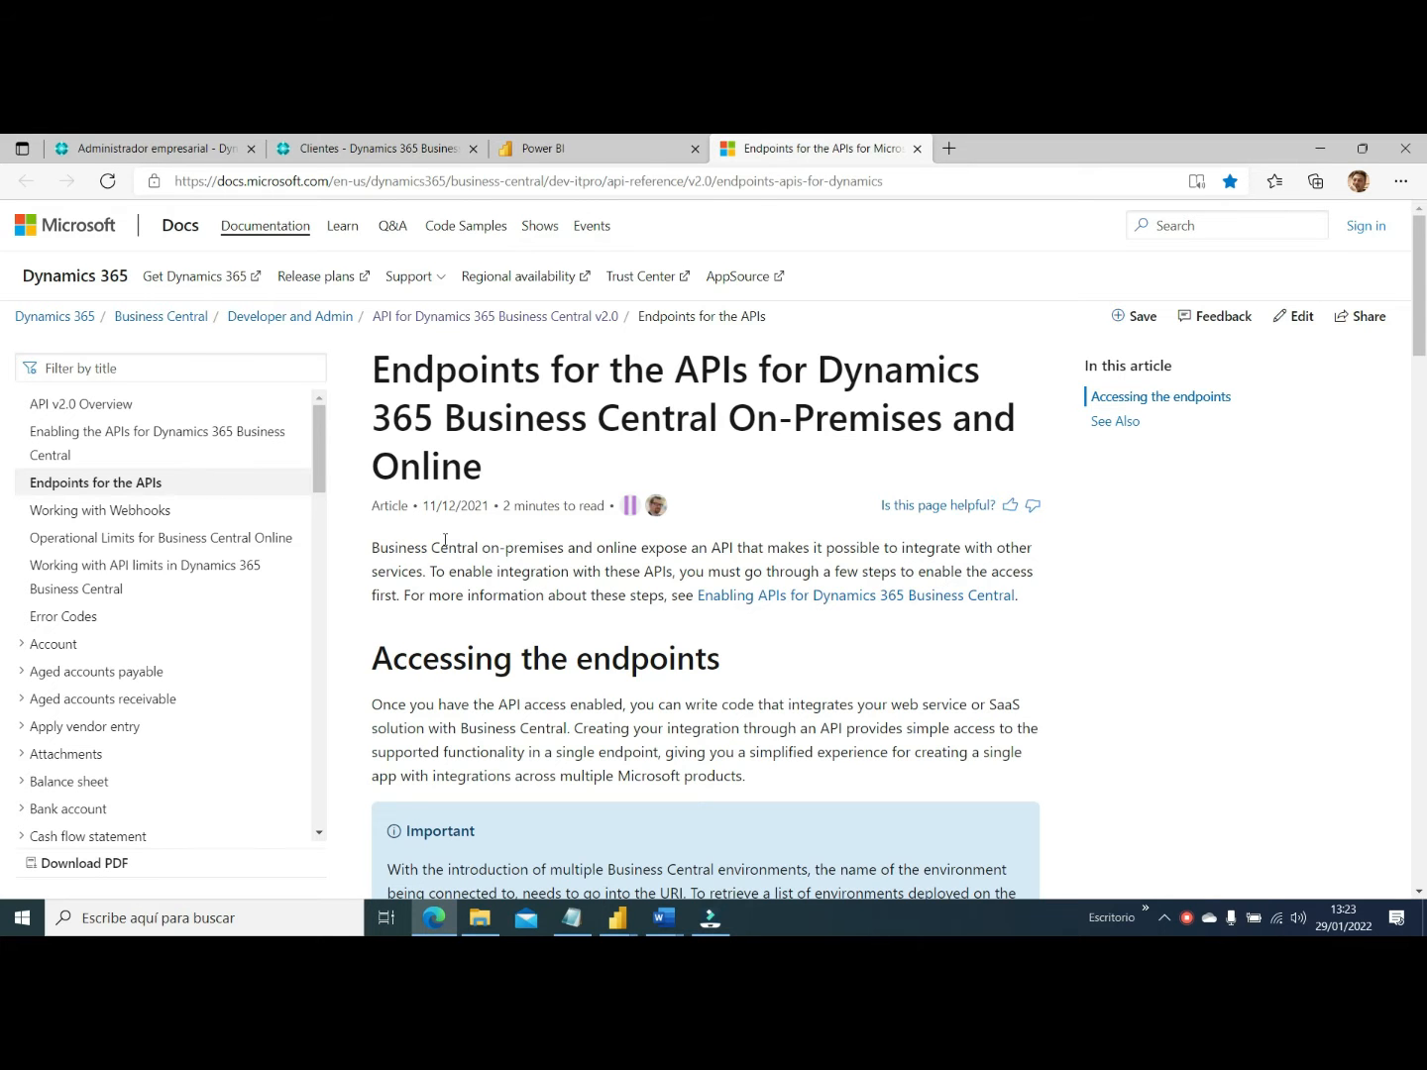
scroll(445, 539, down, 5)
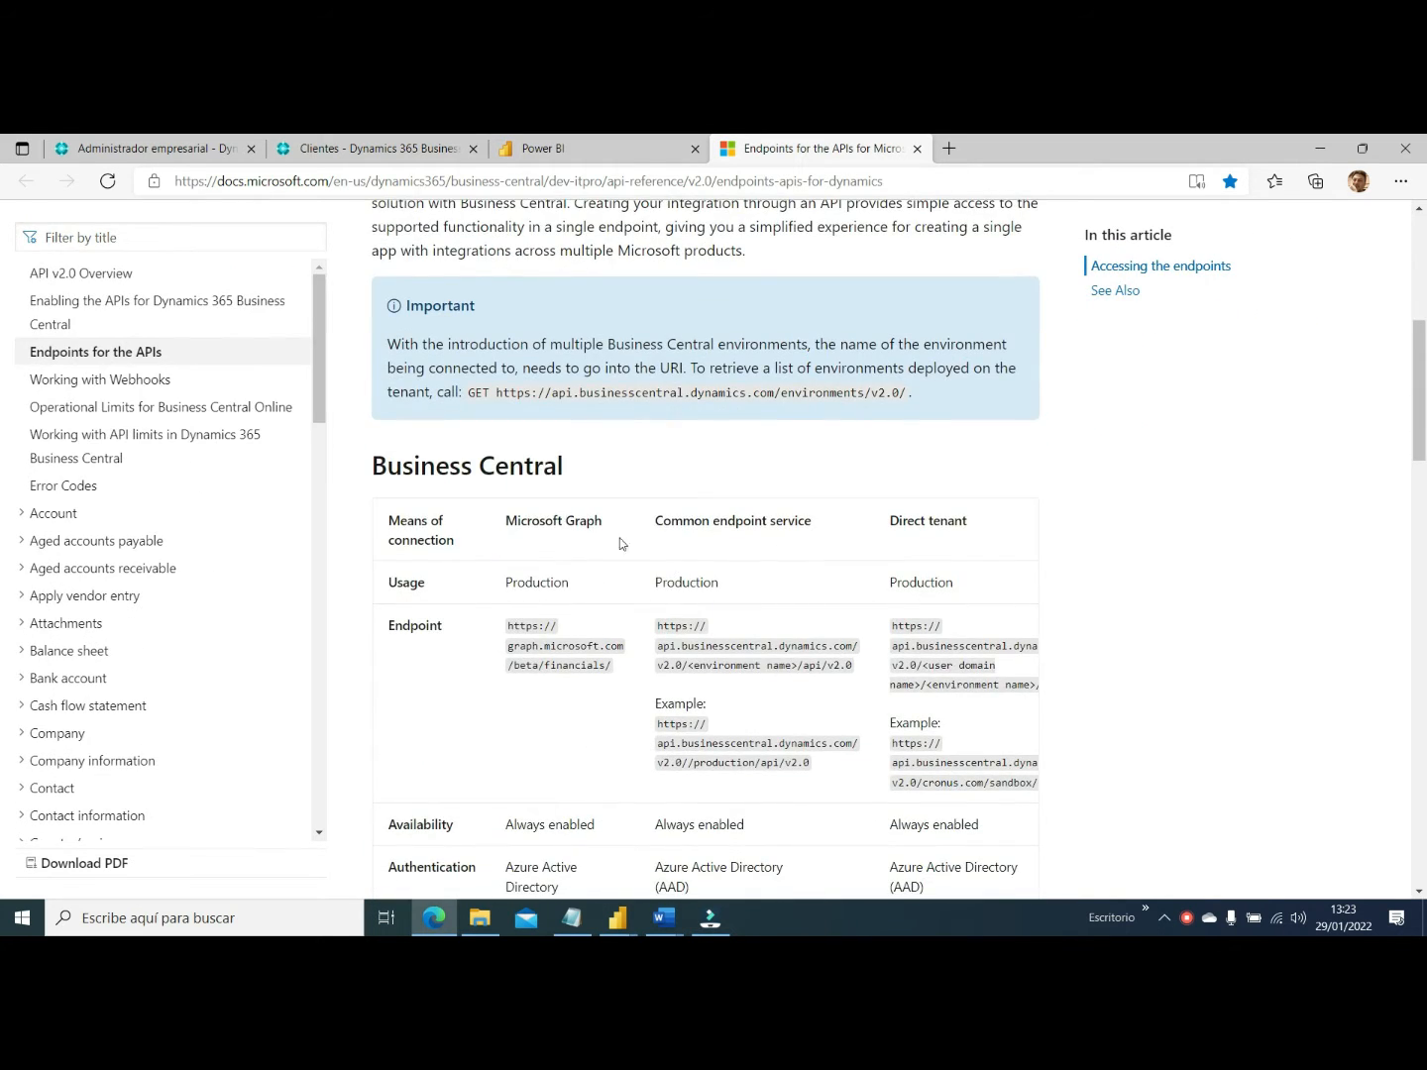
scroll(585, 611, down, 2)
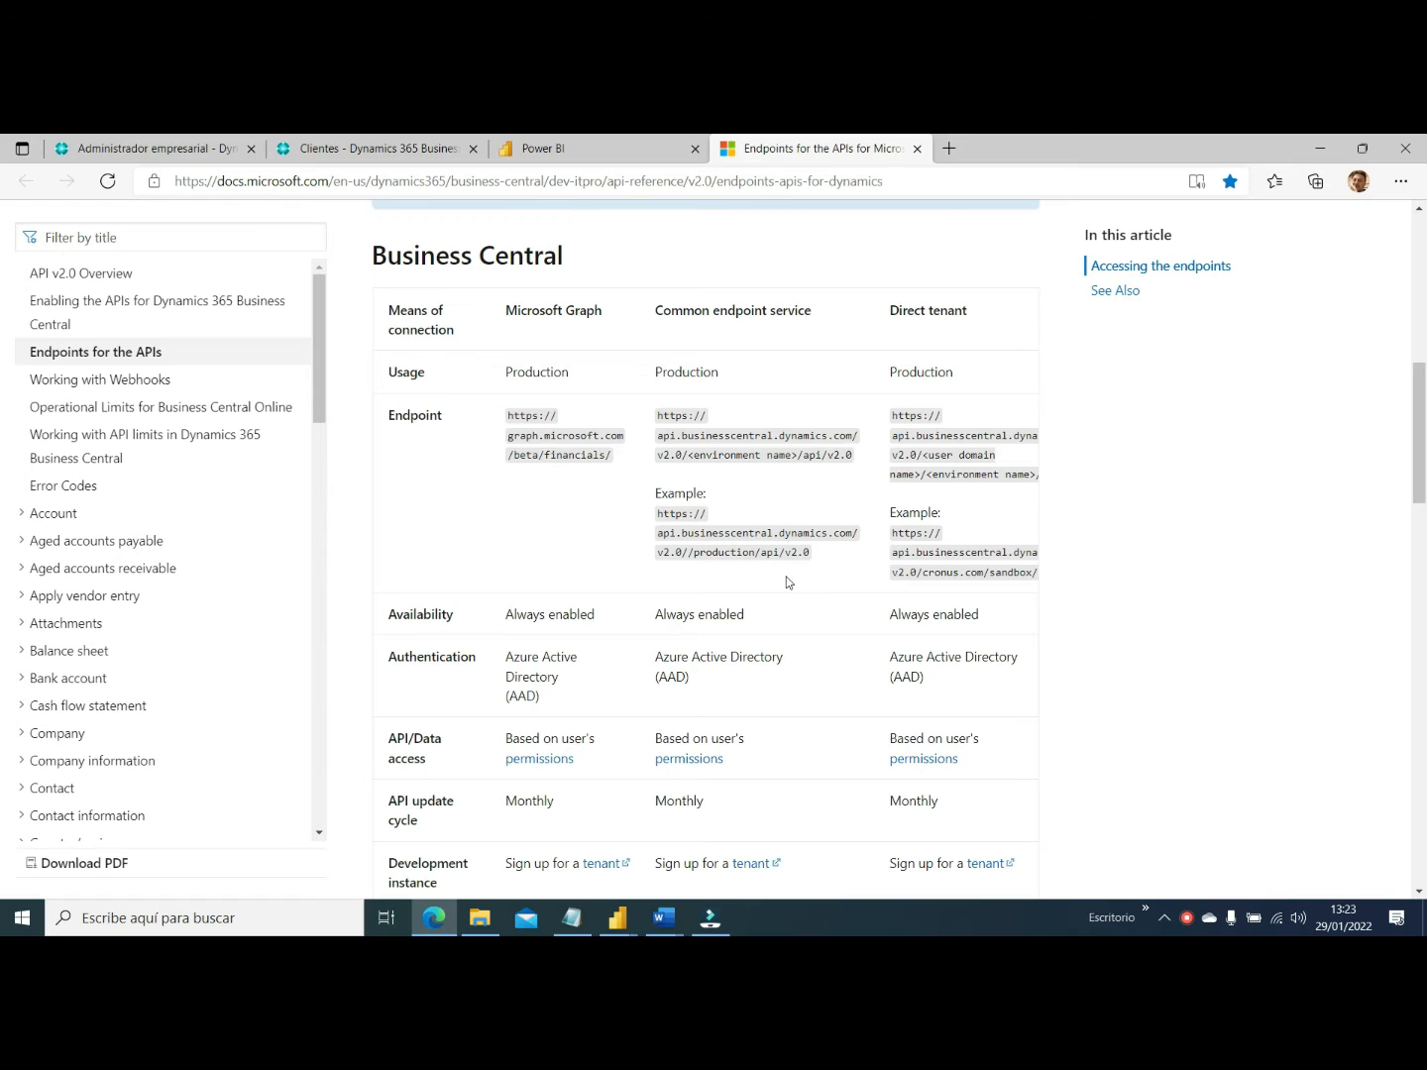
drag(1027, 148, 1426, 476)
click(932, 620)
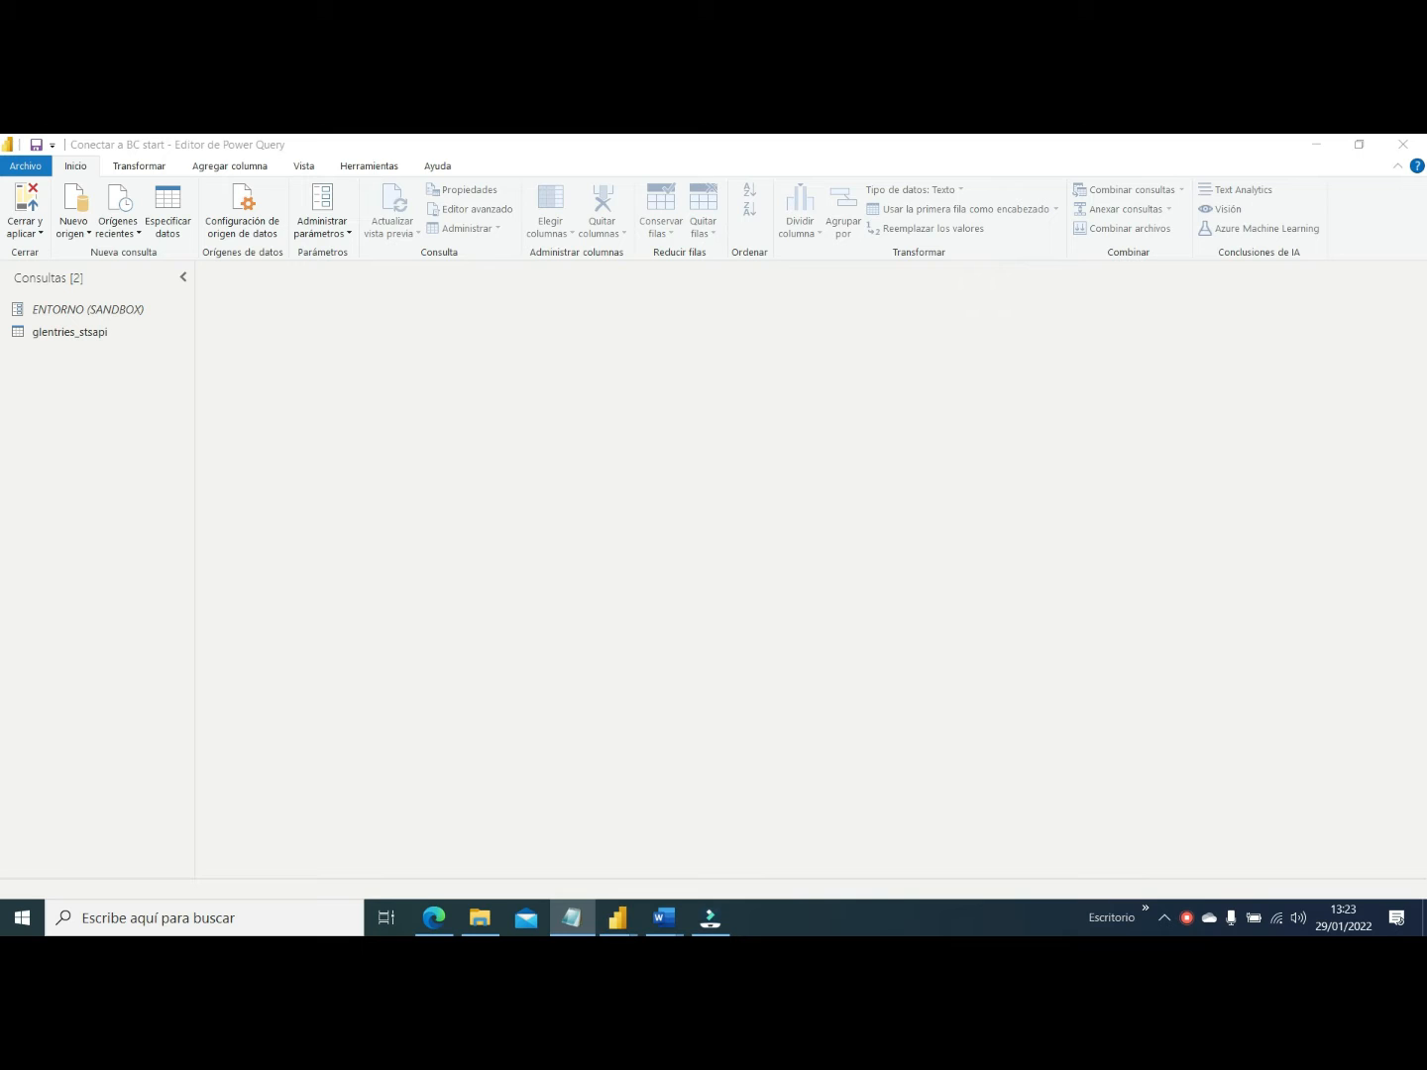
click(86, 237)
click(109, 483)
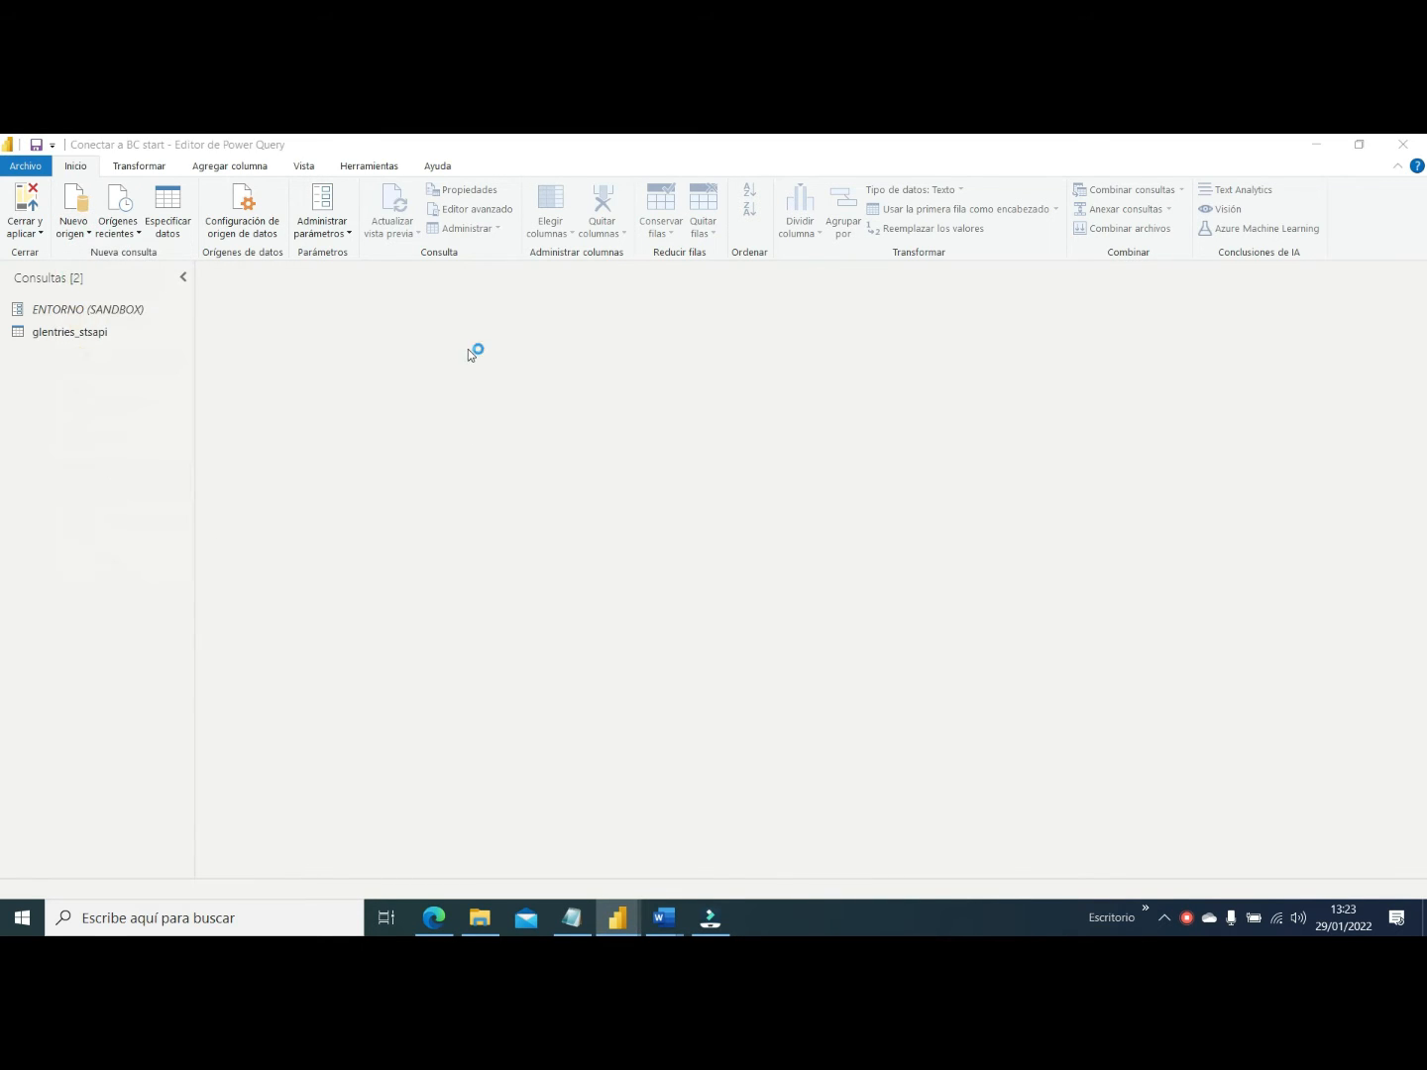
text(https://api.businesscentral.dynamics.com/v2.0/SANDBOX/api/v1.0/companies)
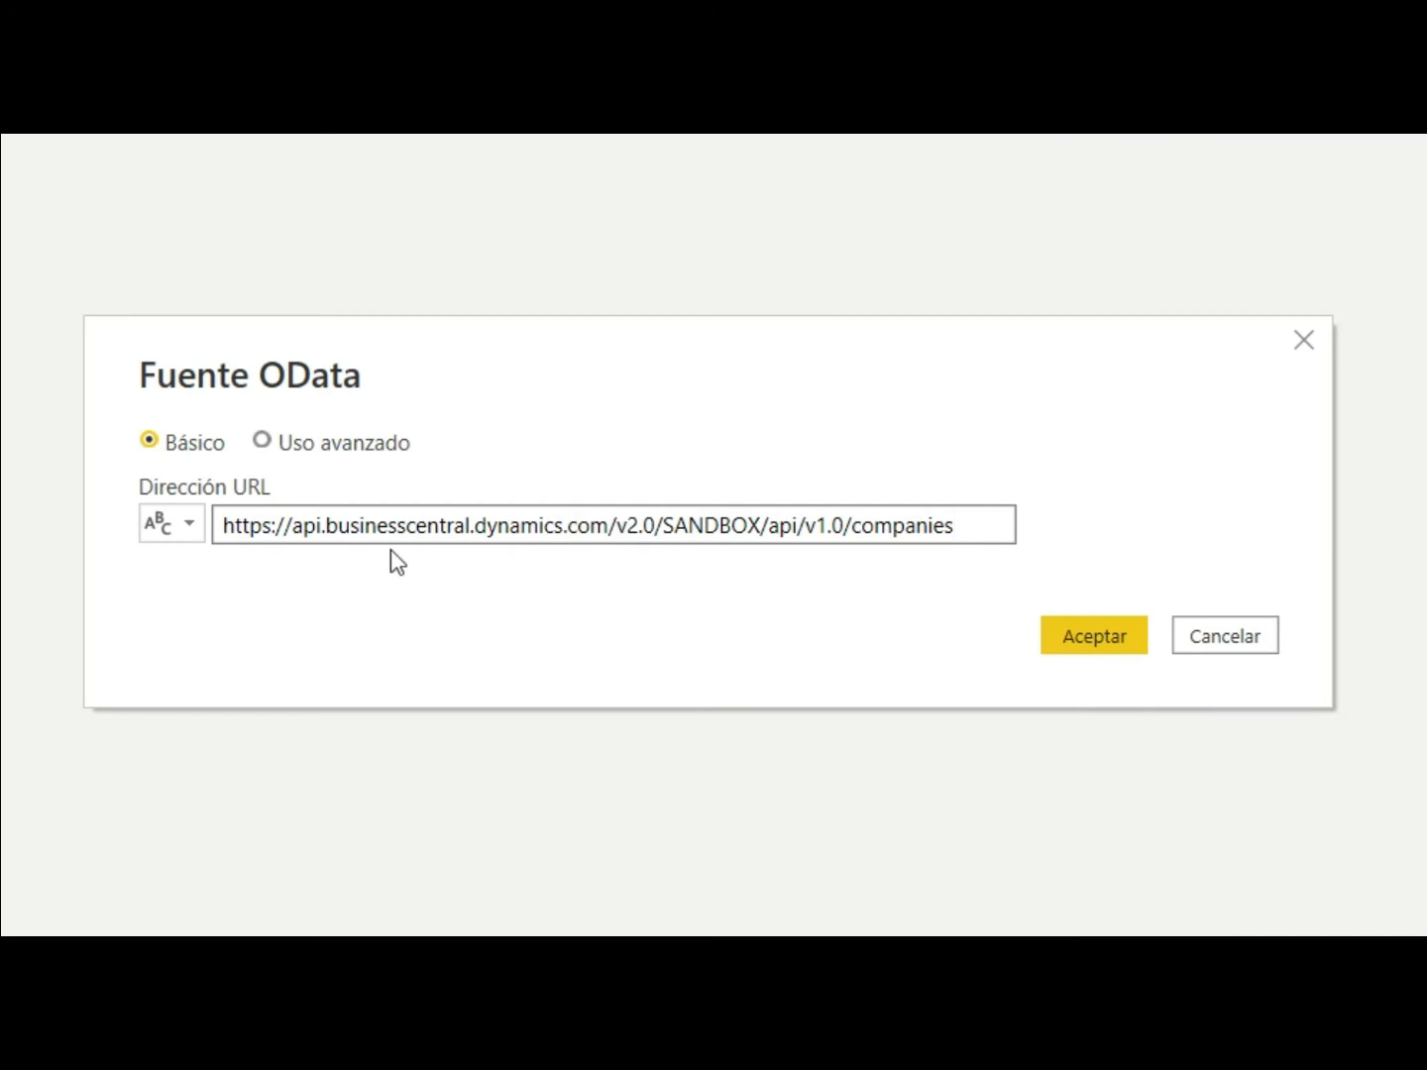
Review the base address, version, SANDBOX environment and companies parts of the OData URL, and load the companies table as a query
drag(608, 527, 213, 567)
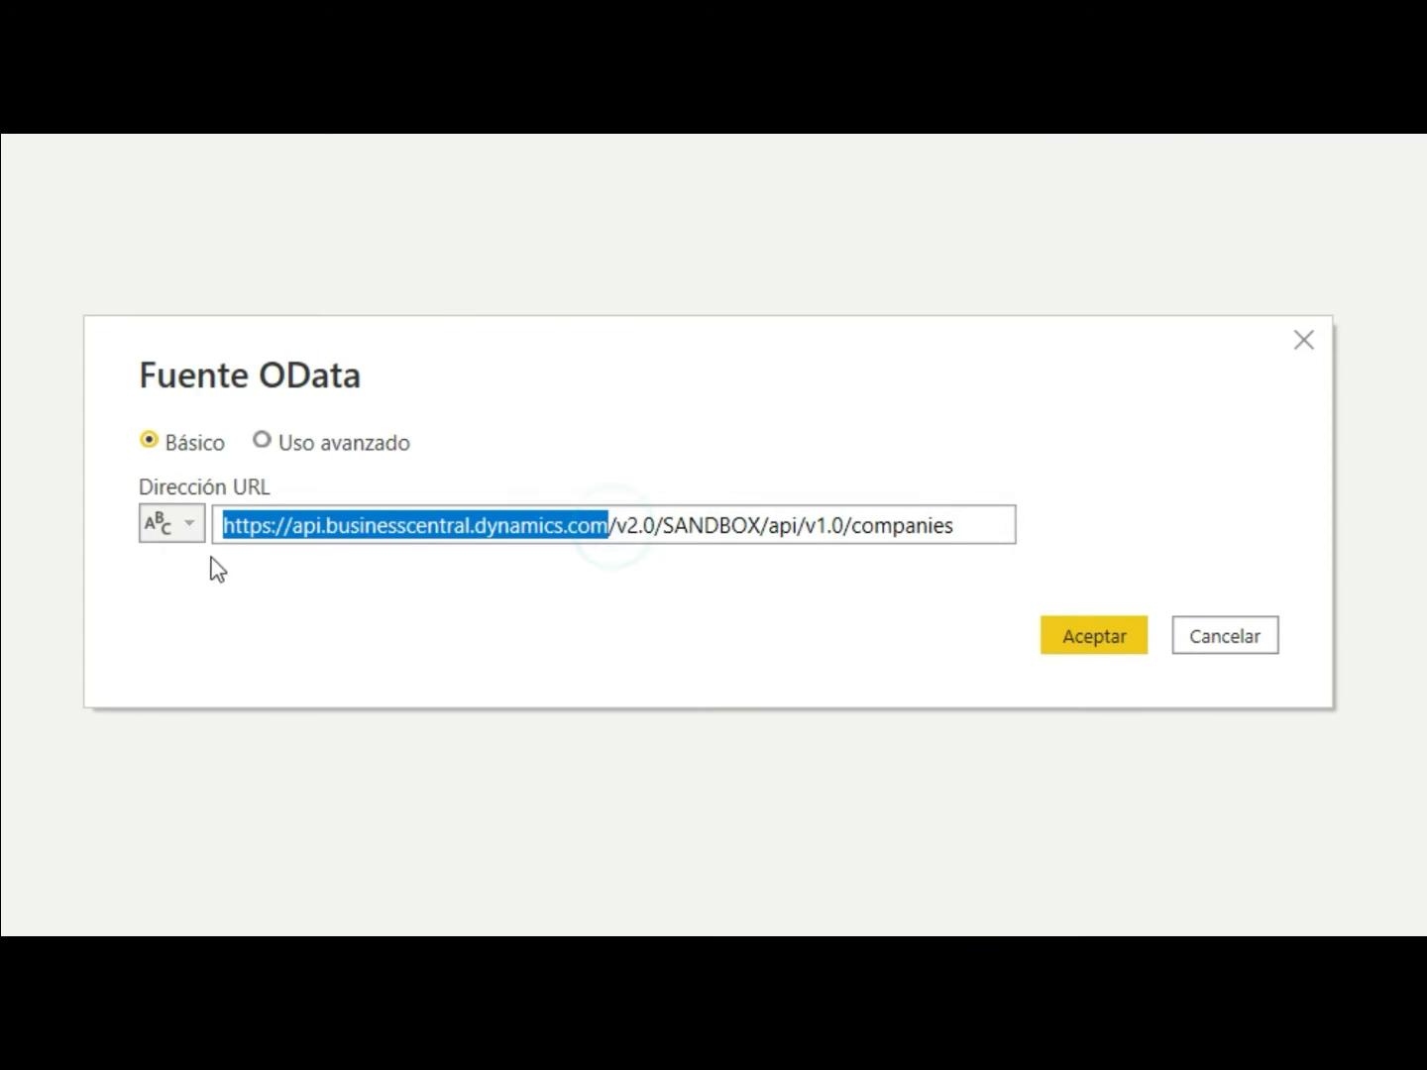
double_click(645, 537)
double_click(711, 536)
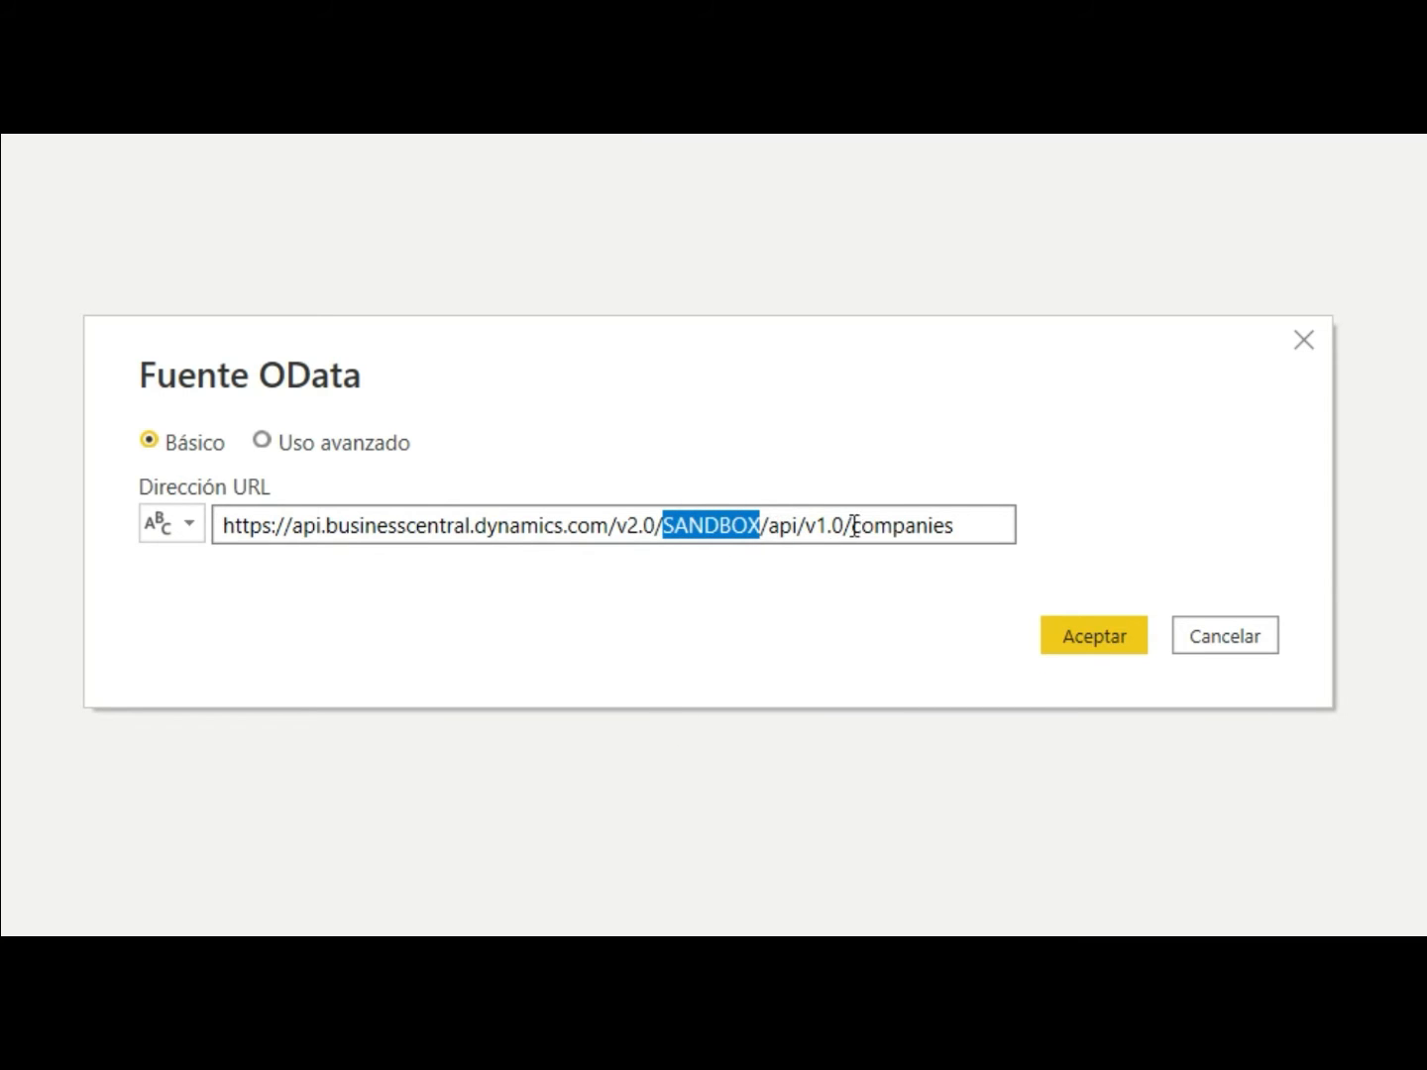
drag(971, 526, 849, 536)
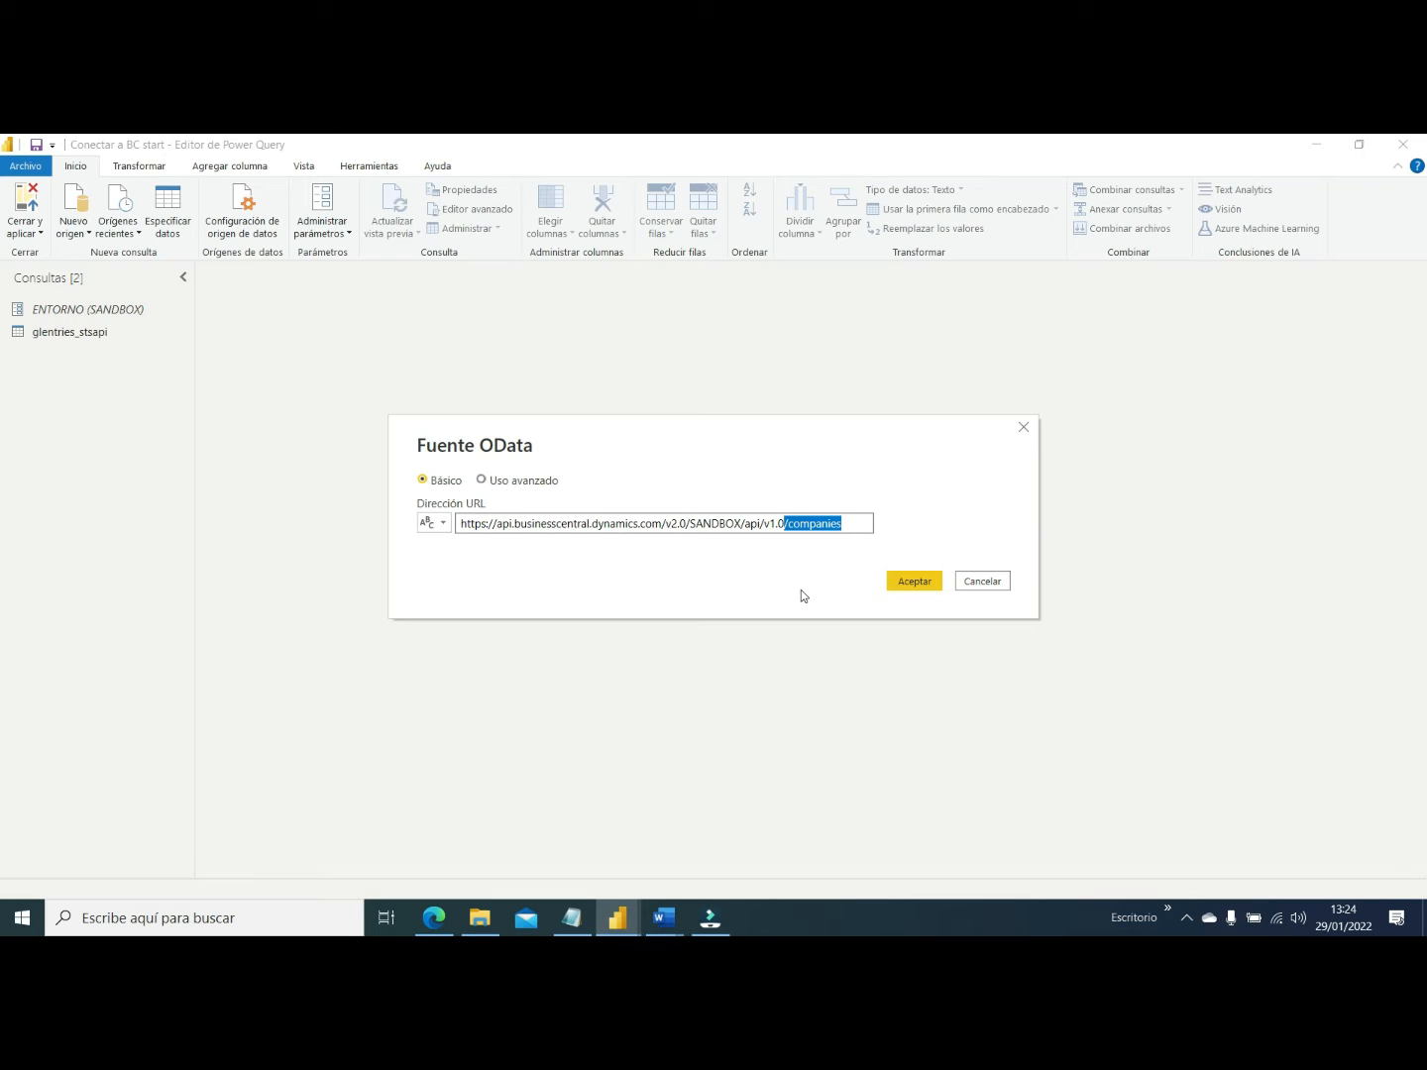
click(854, 523)
double_click(792, 523)
click(912, 584)
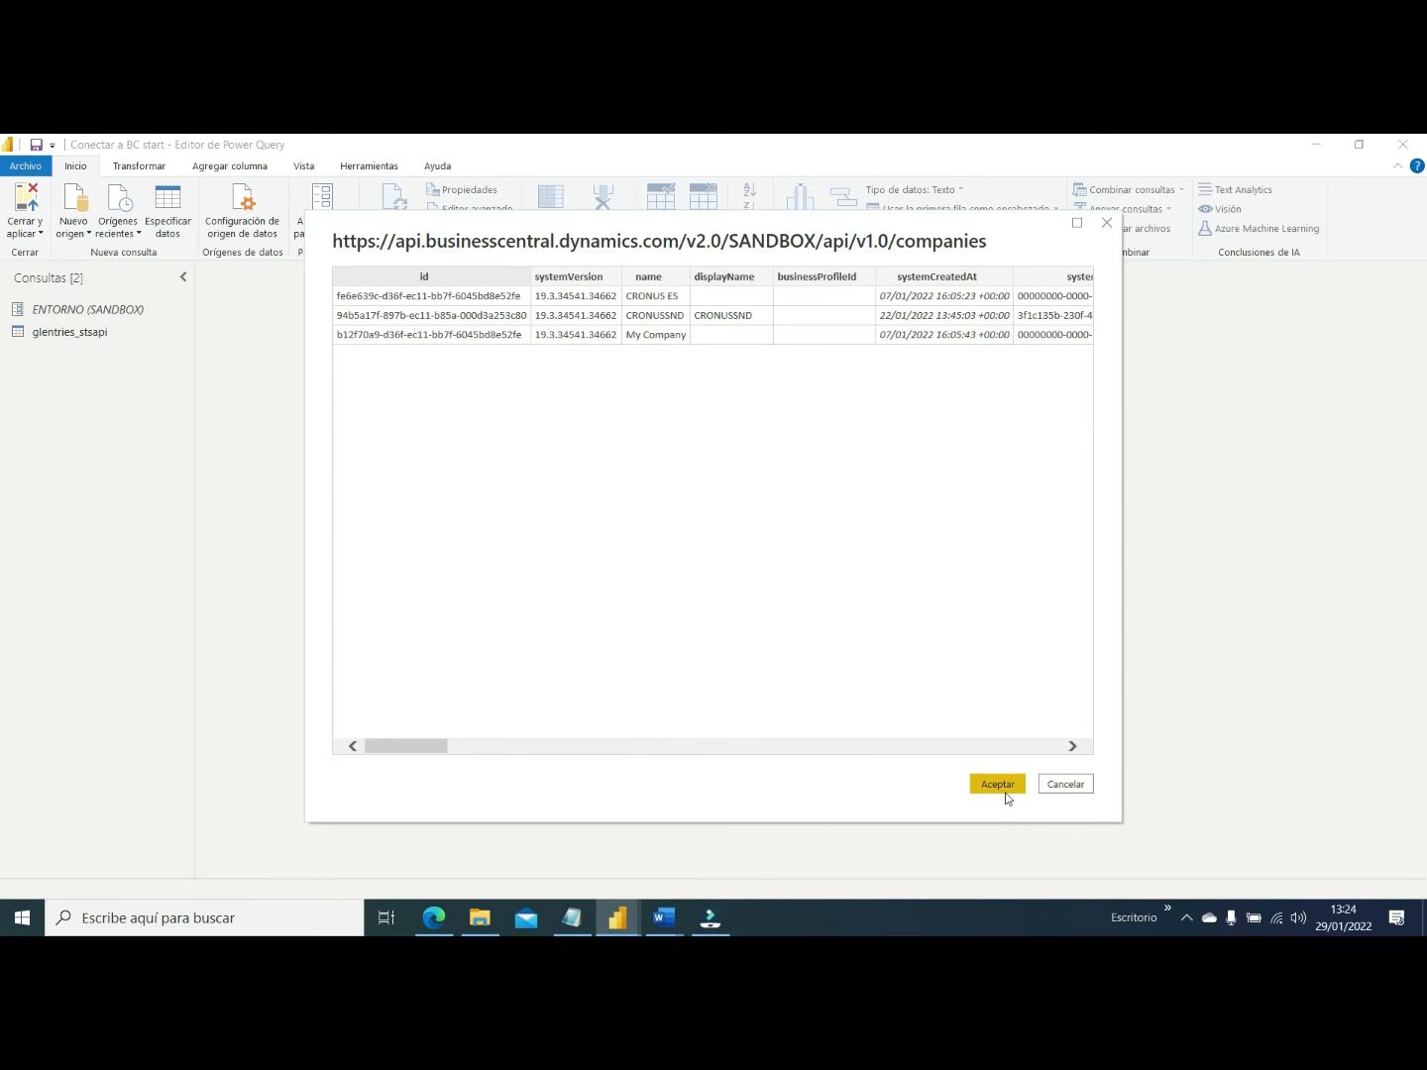
click(997, 787)
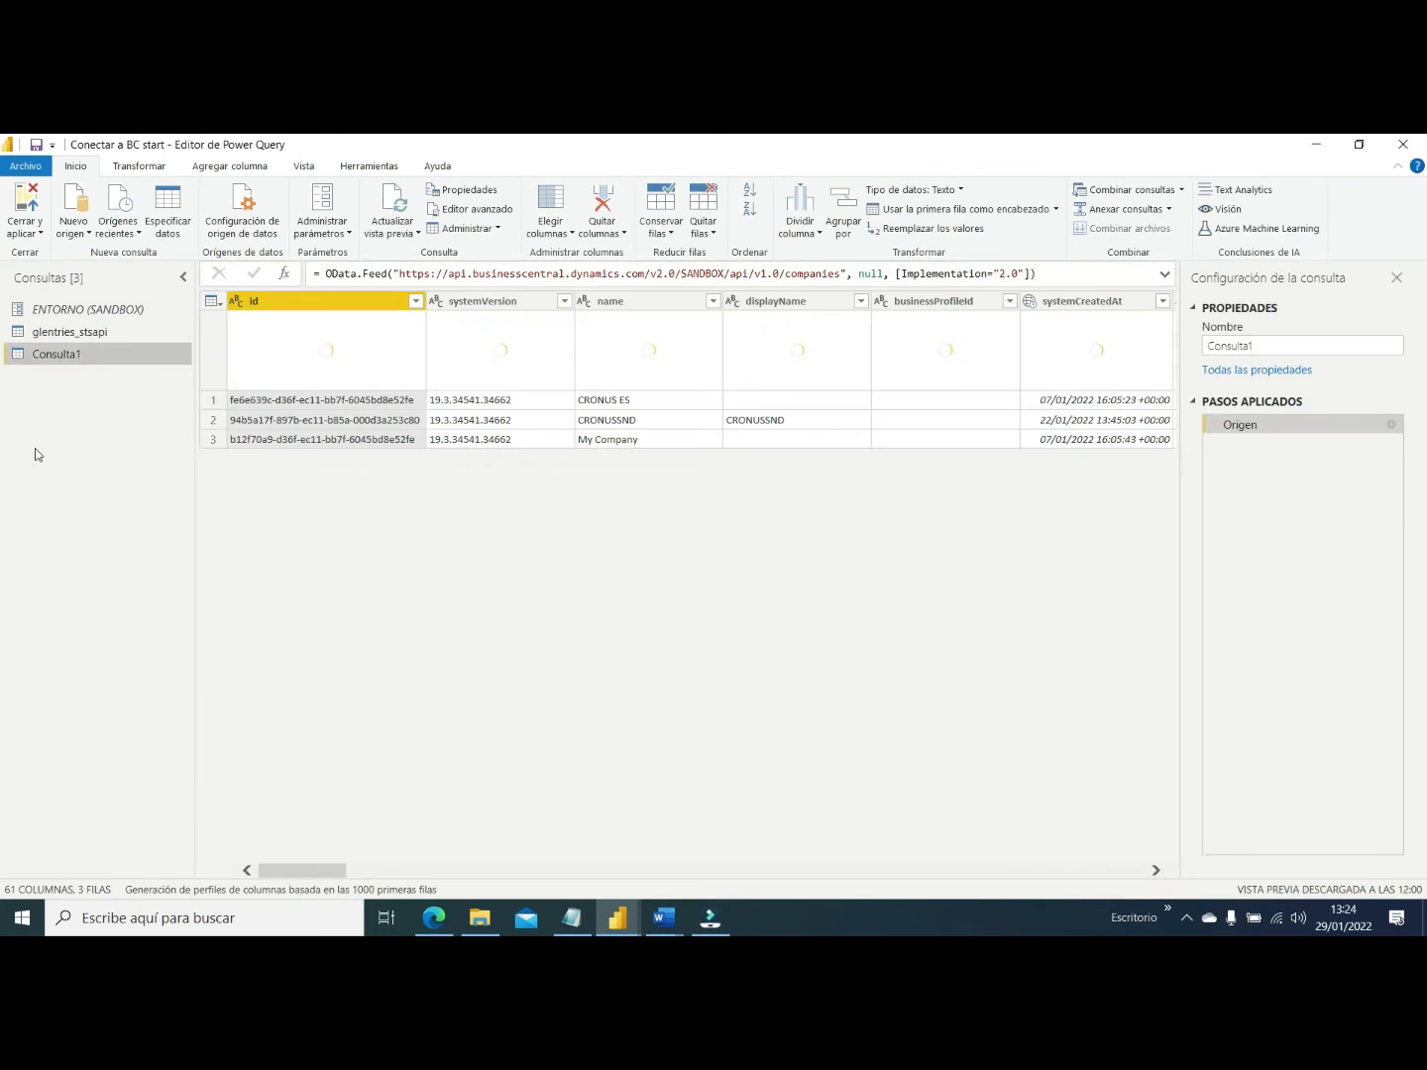
Rename the new companies query as odata Estandar
double_click(1307, 342)
text(odata Estandar)
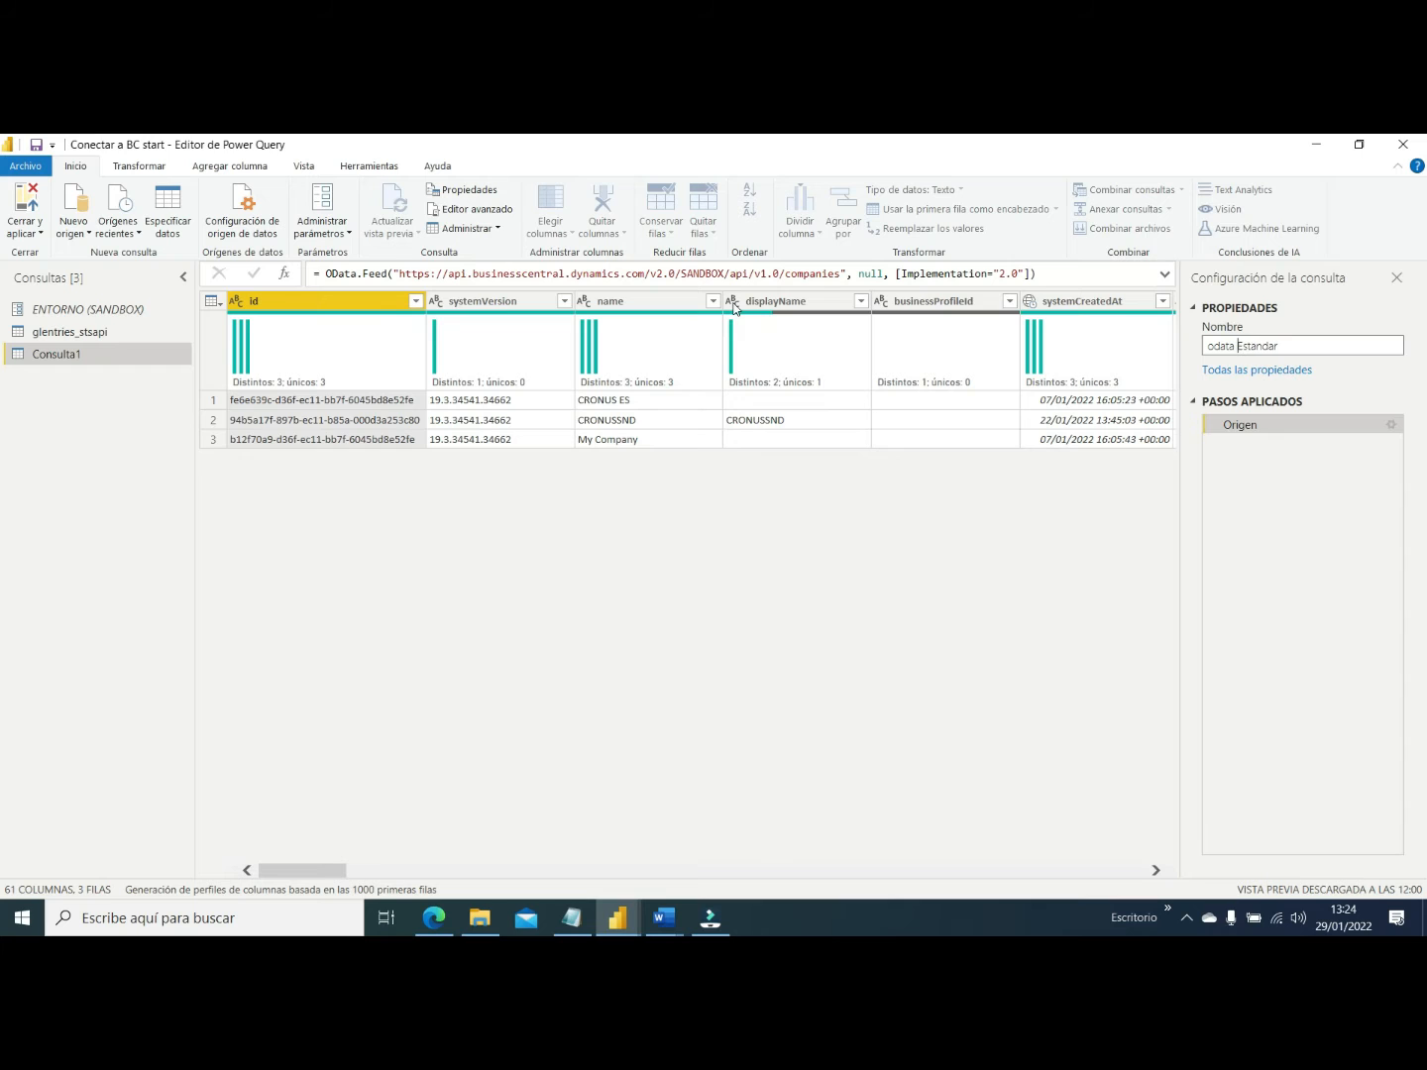
click(487, 552)
Examine the company names and the nested table columns such as items, picture, defaultDimensions, itemVariants and customers
click(618, 405)
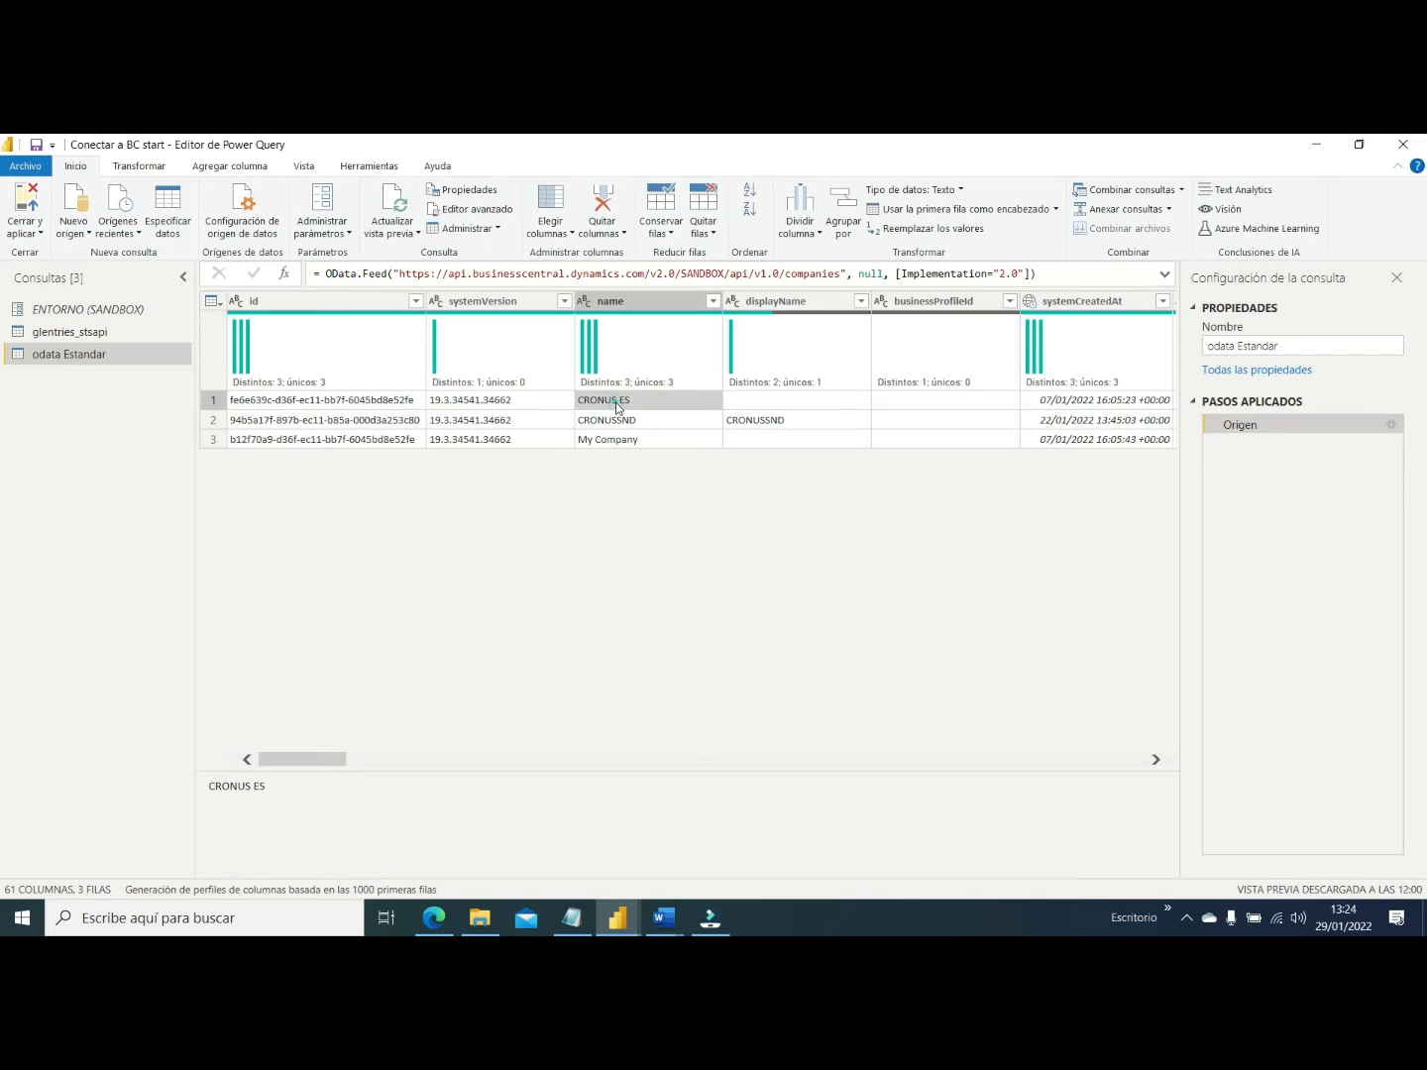
click(614, 415)
click(615, 400)
drag(321, 759, 434, 759)
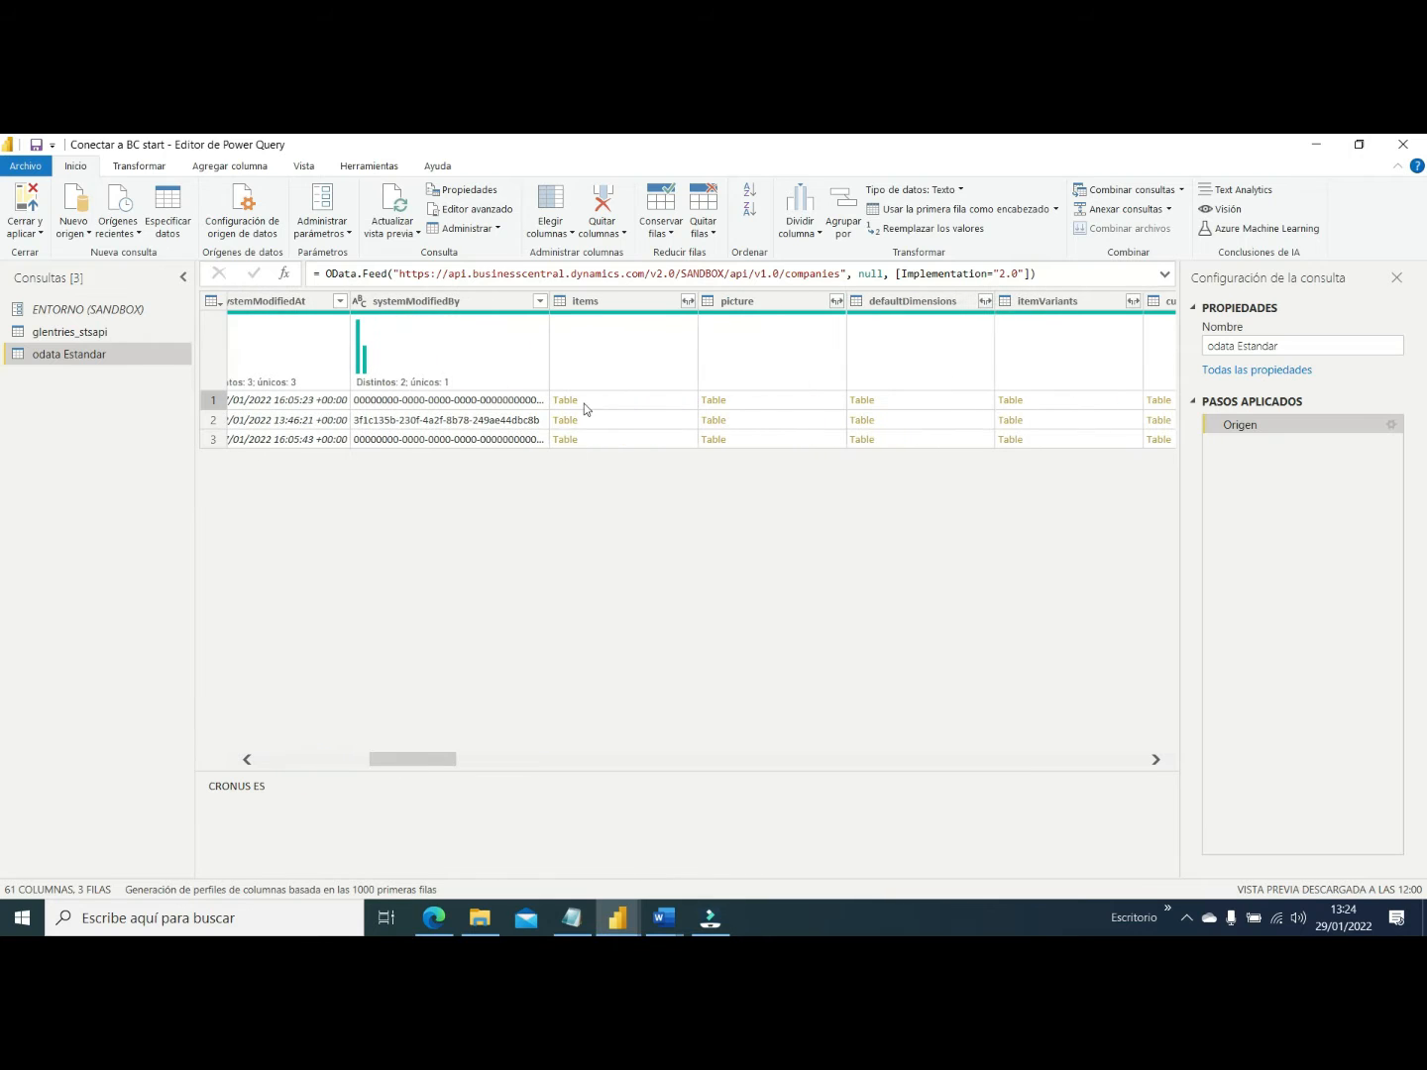
click(619, 340)
click(778, 357)
click(946, 365)
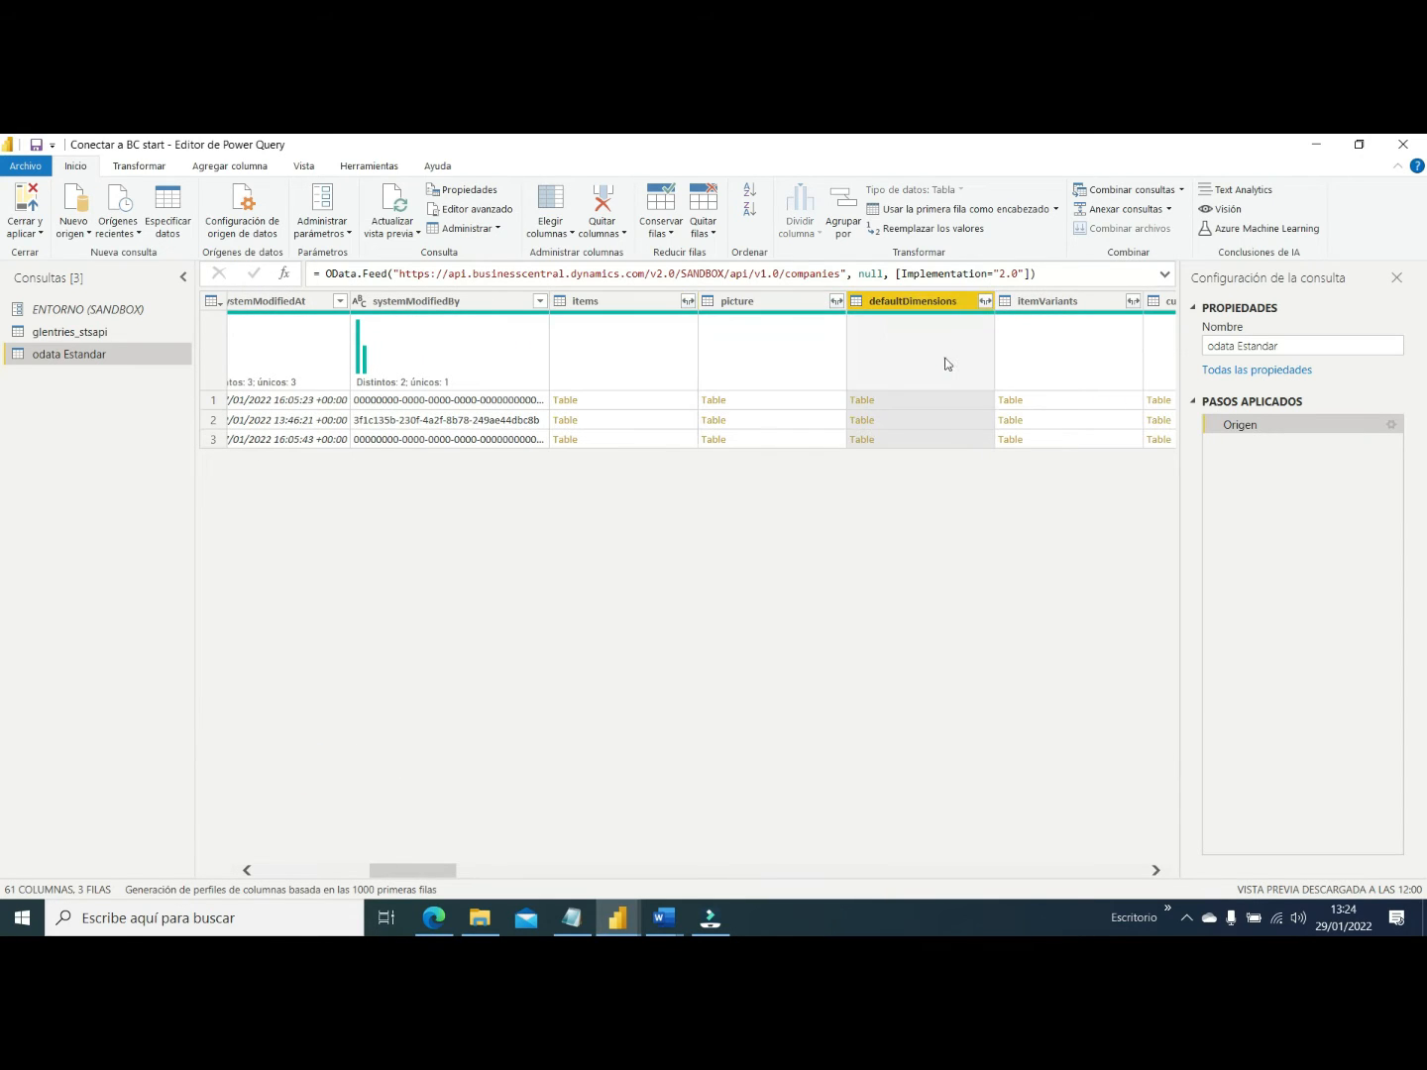
click(1084, 352)
click(1163, 354)
click(465, 368)
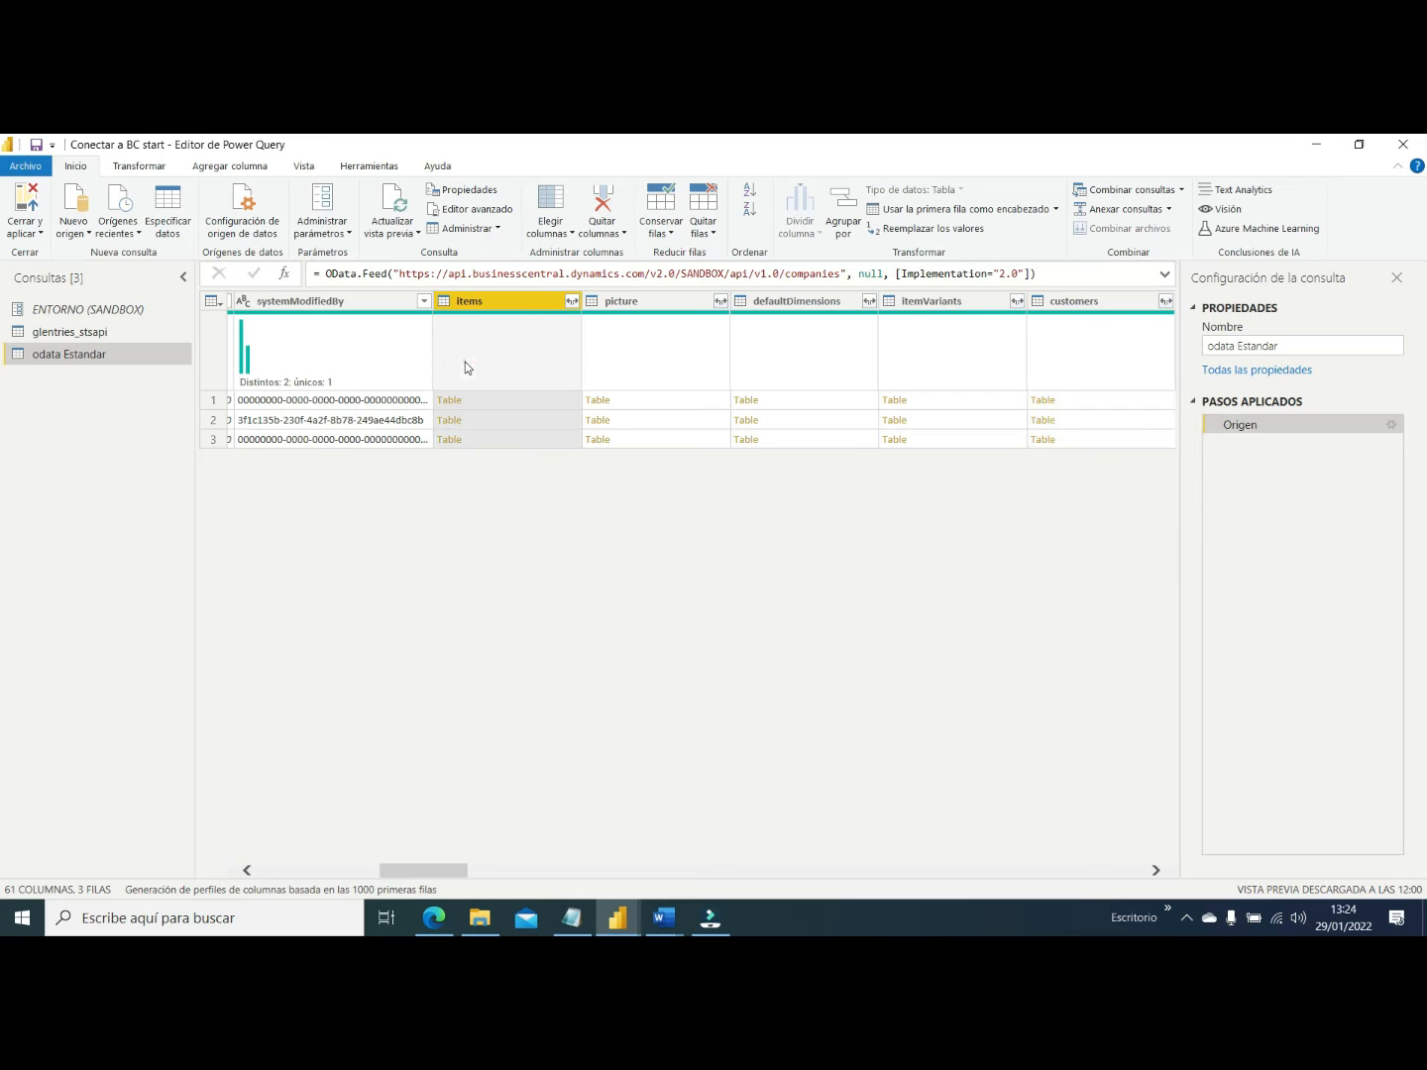
click(822, 362)
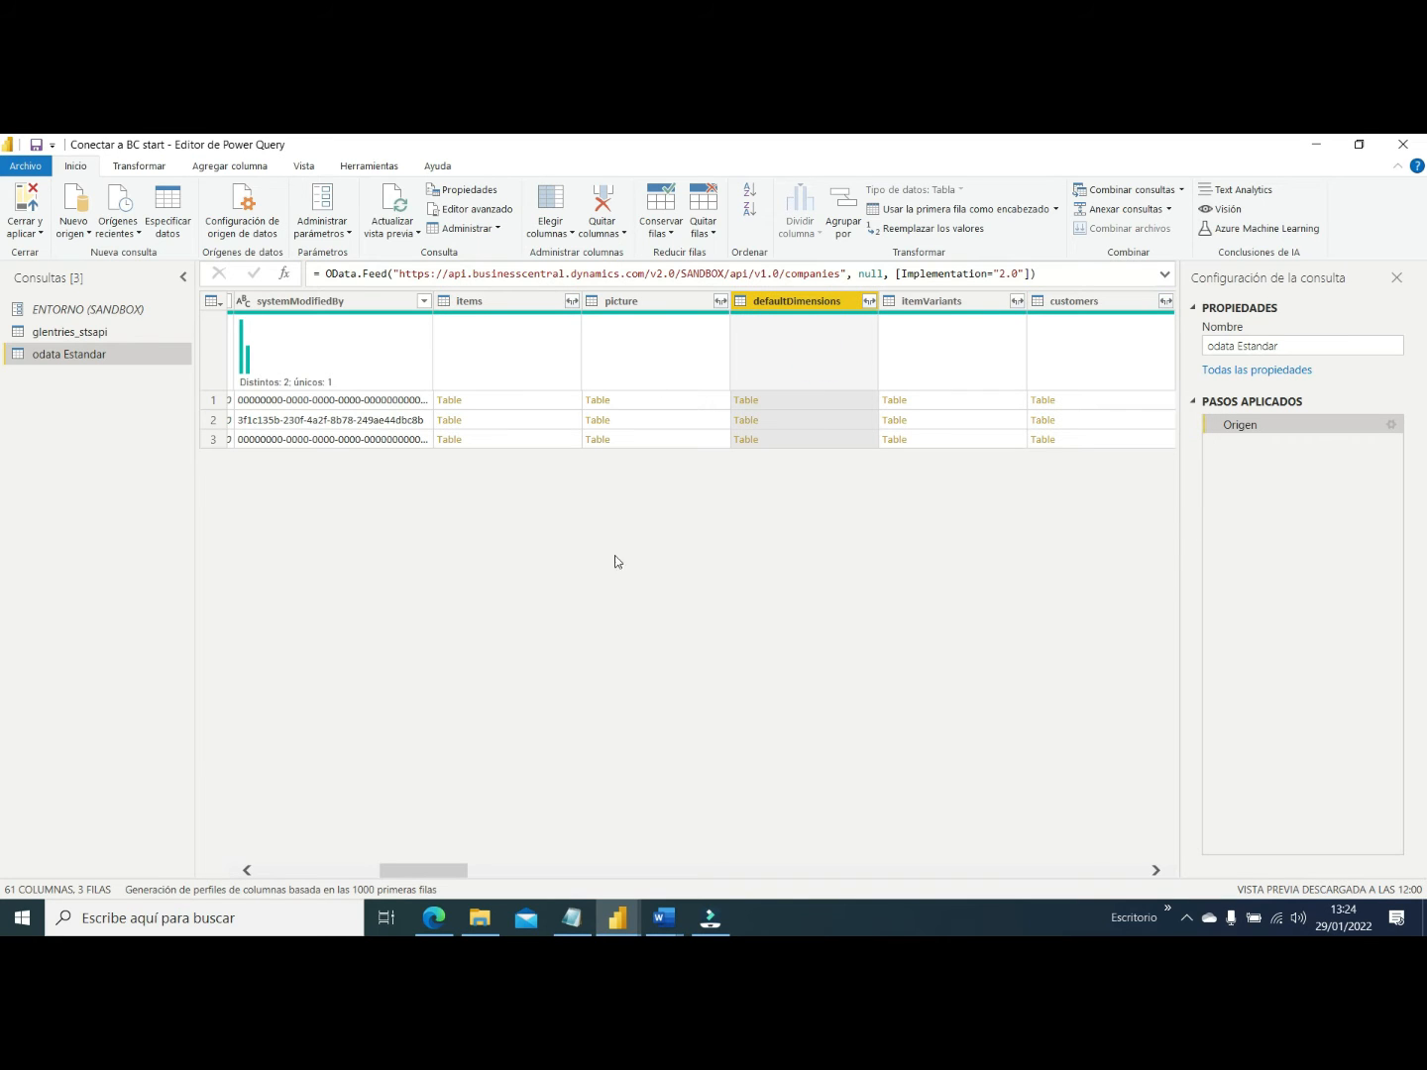
key(Right)
key(Right)
key(Right)
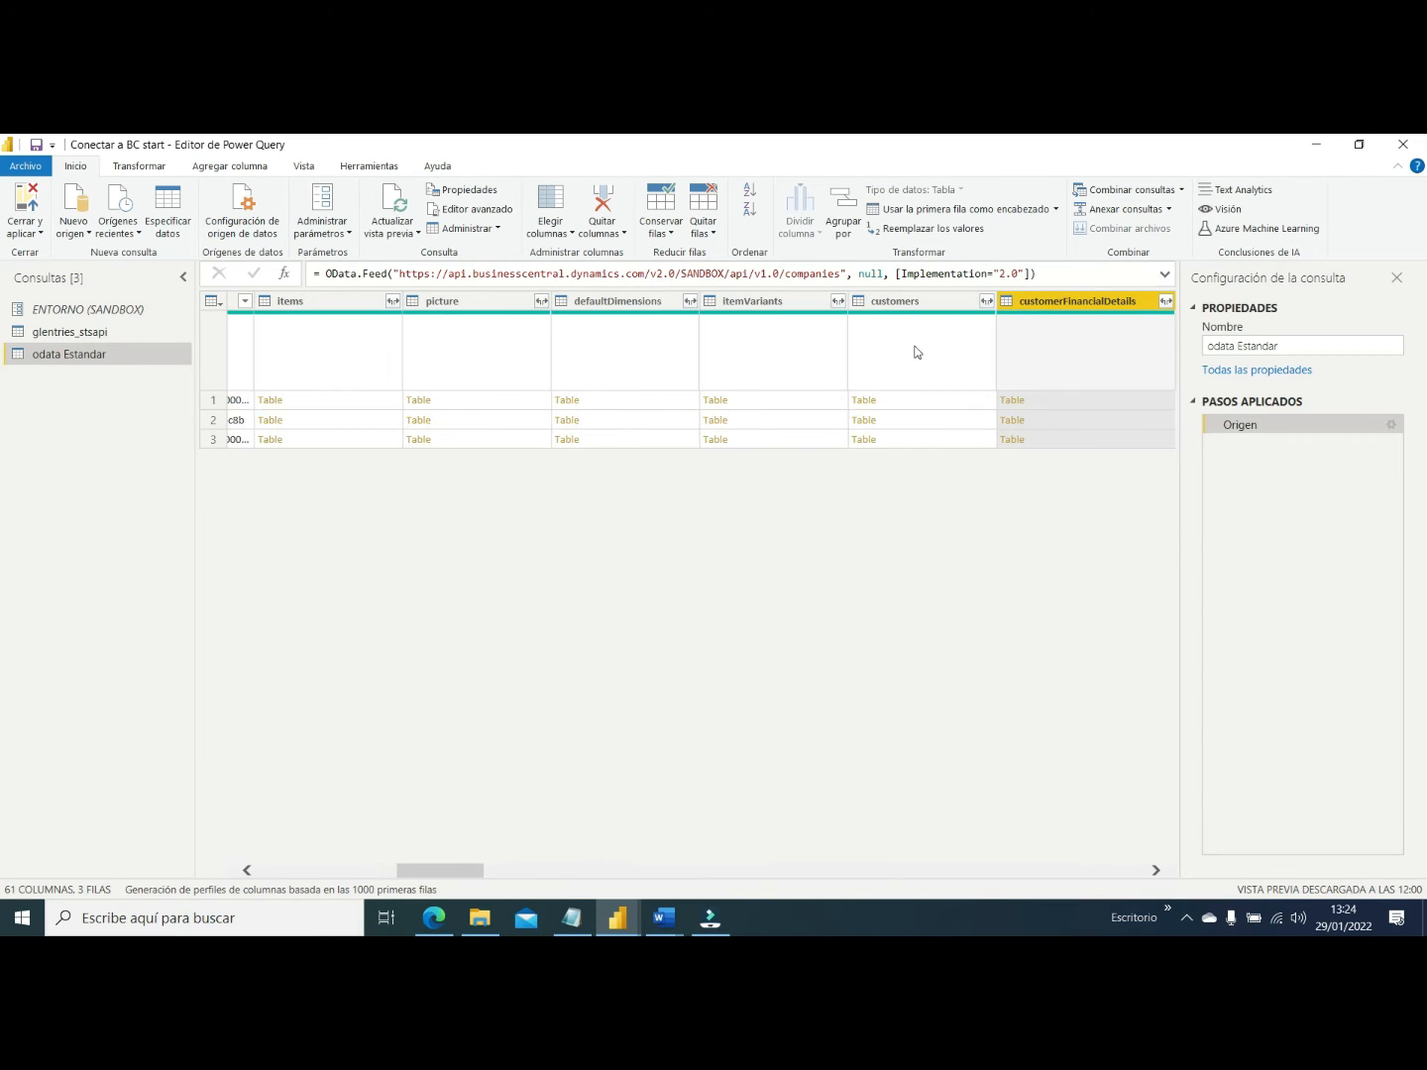
click(902, 359)
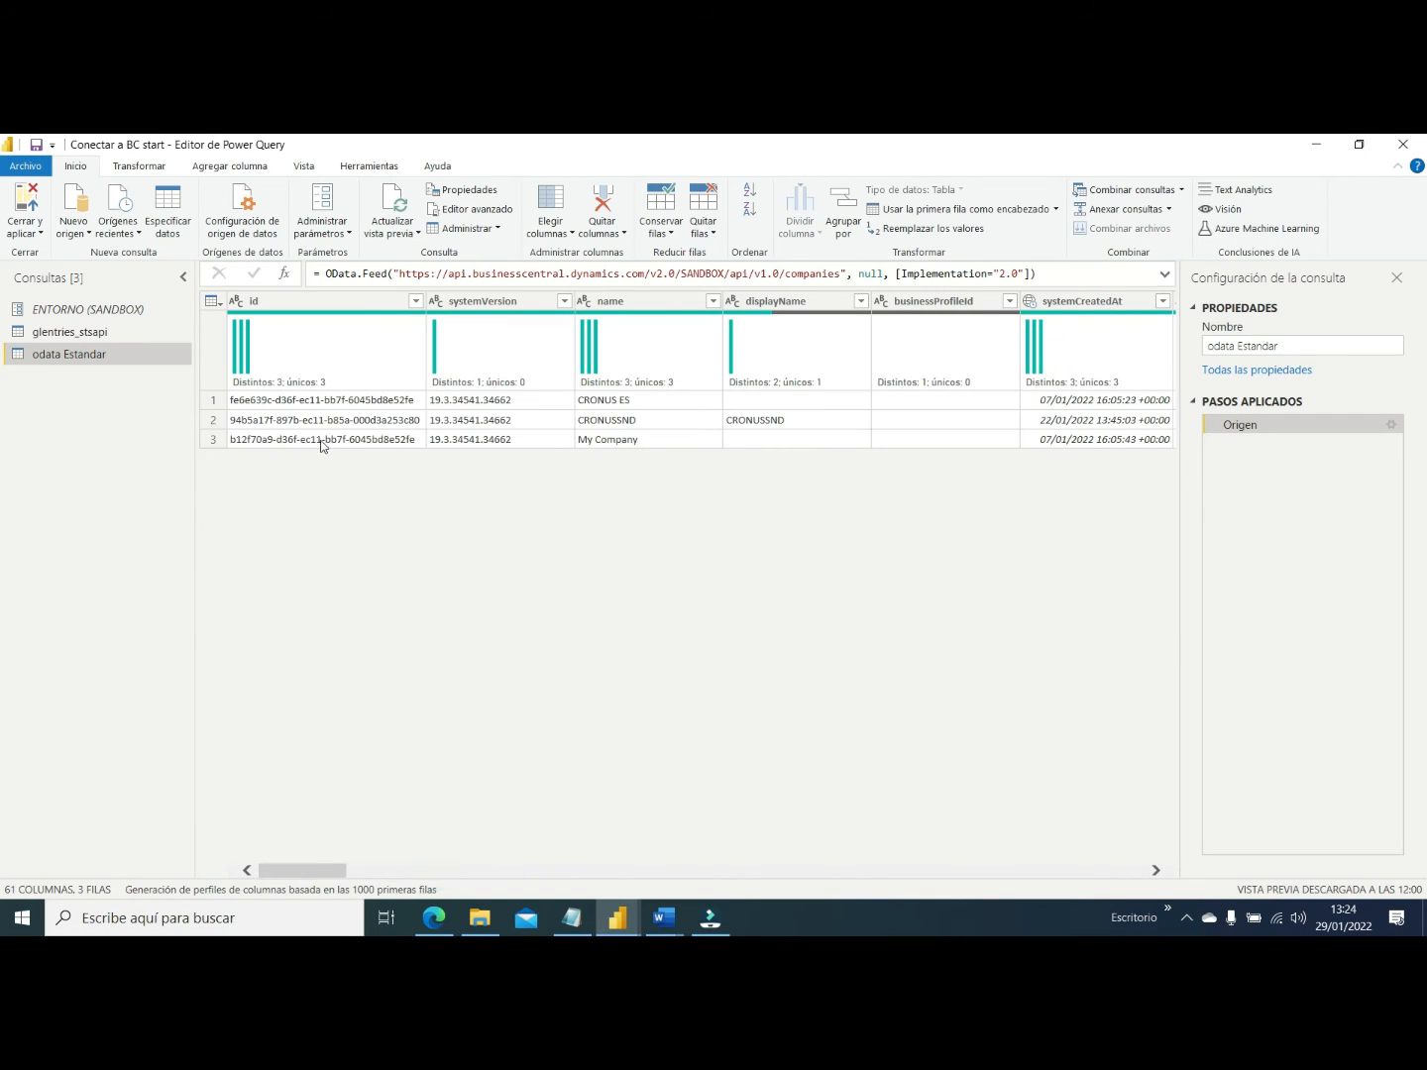
Filter the name column to exclude My Company, keeping CRONUS ES and CRONUSSND
click(656, 303)
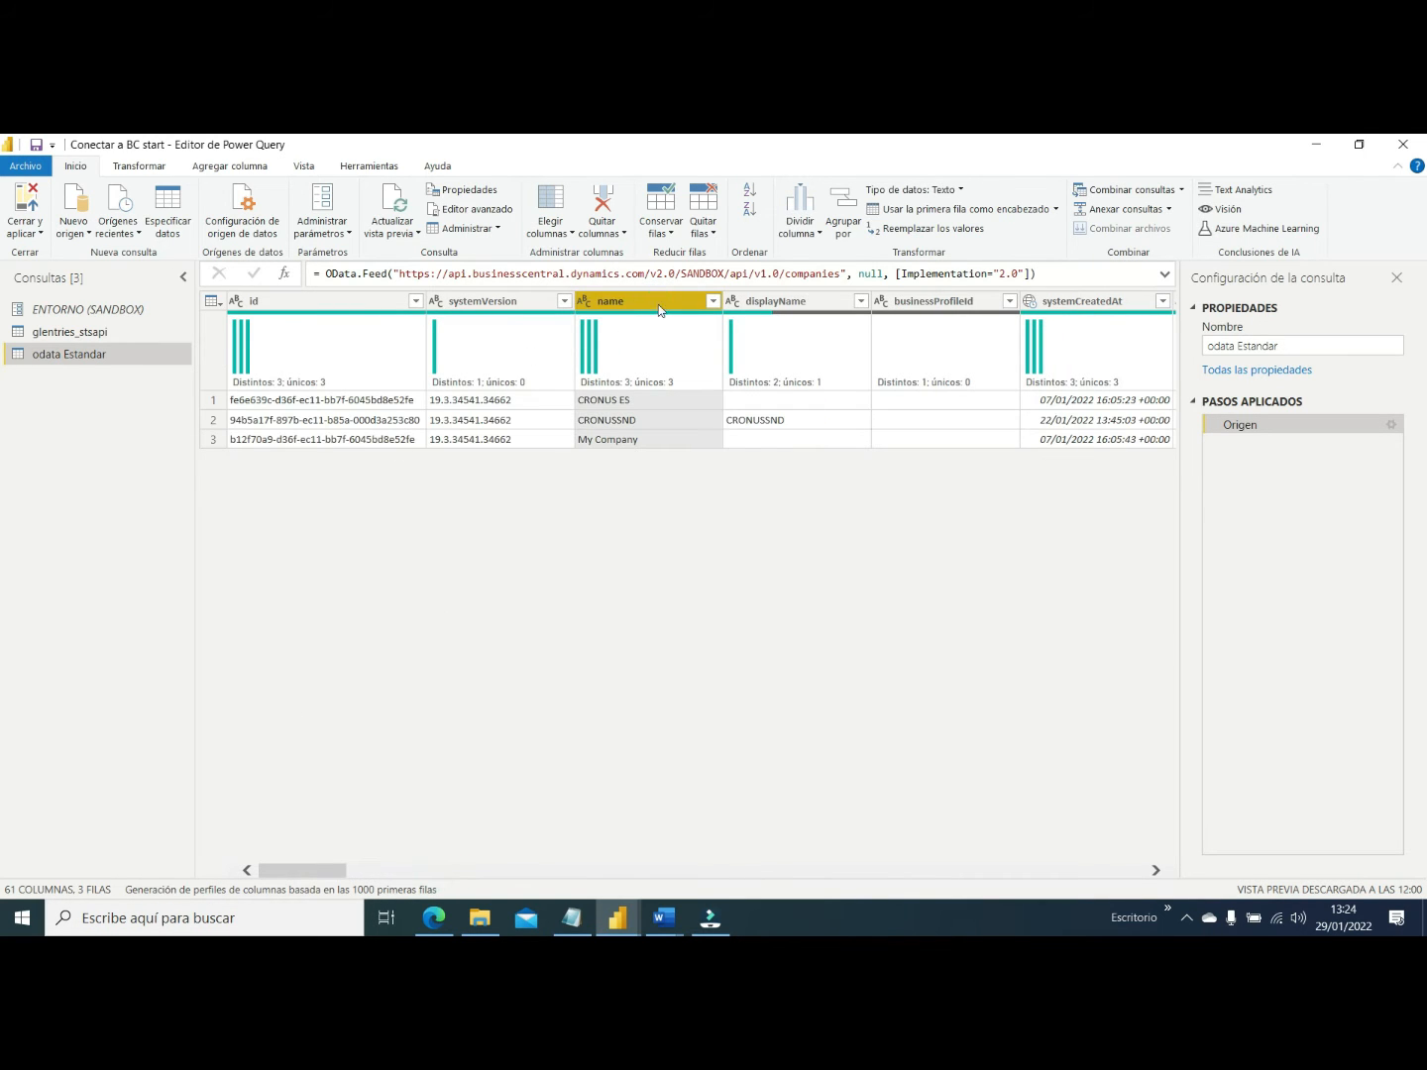
click(713, 301)
click(463, 551)
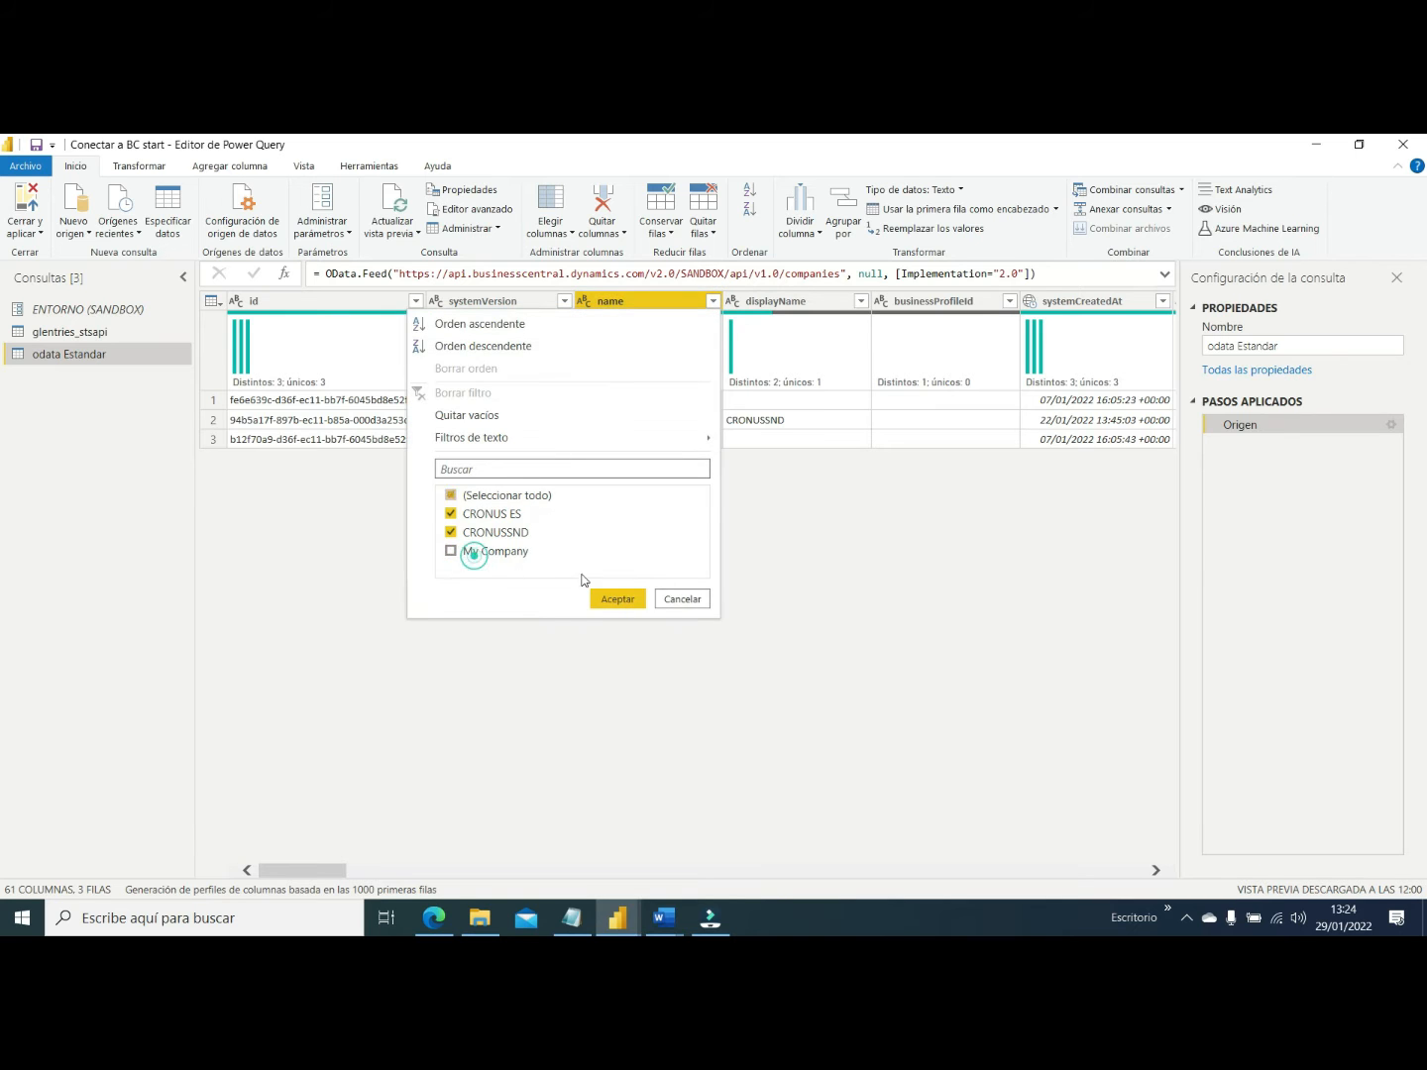
click(619, 600)
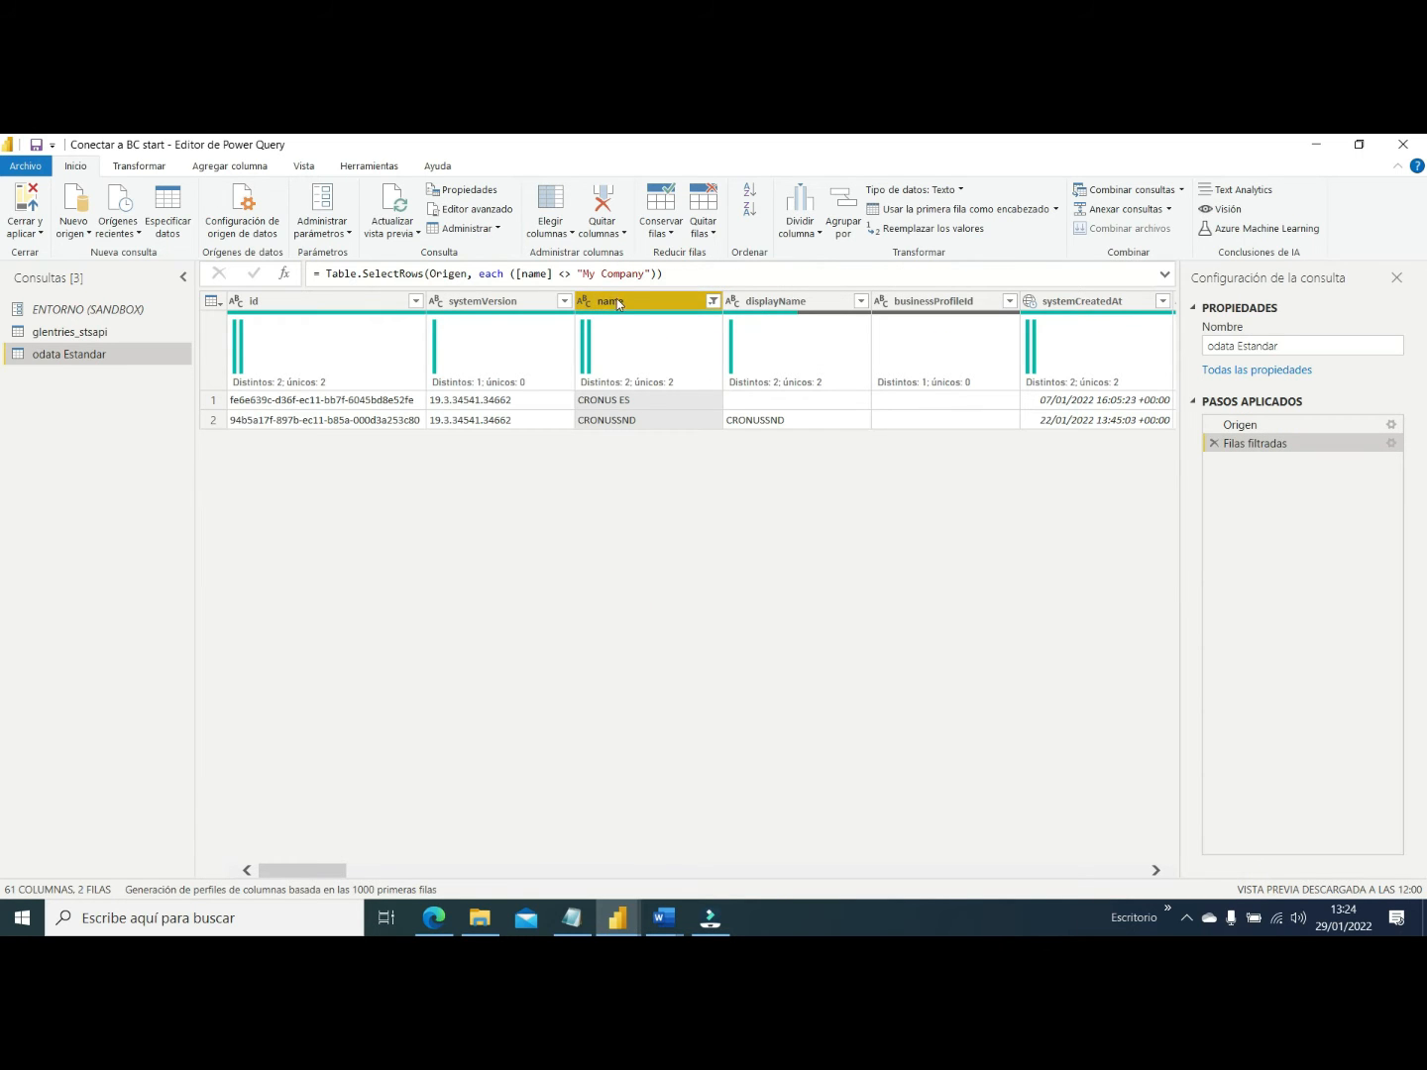
Remove all columns of the odata Estandar query except name and items
drag(311, 870, 436, 873)
click(466, 301)
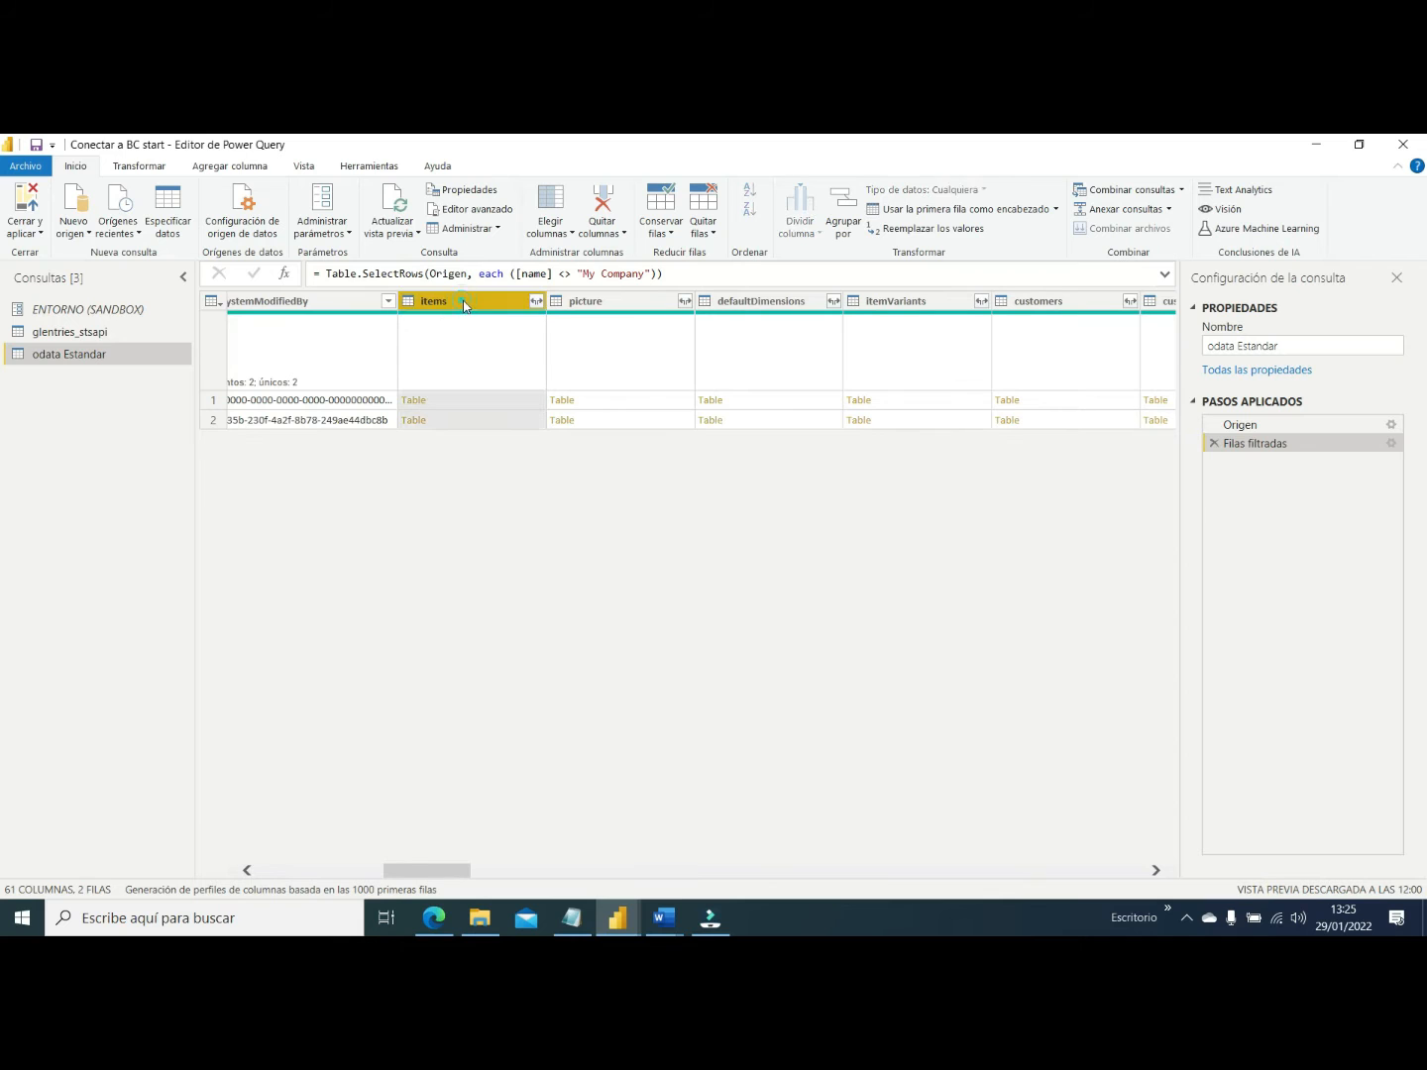
right_click(465, 301)
click(495, 357)
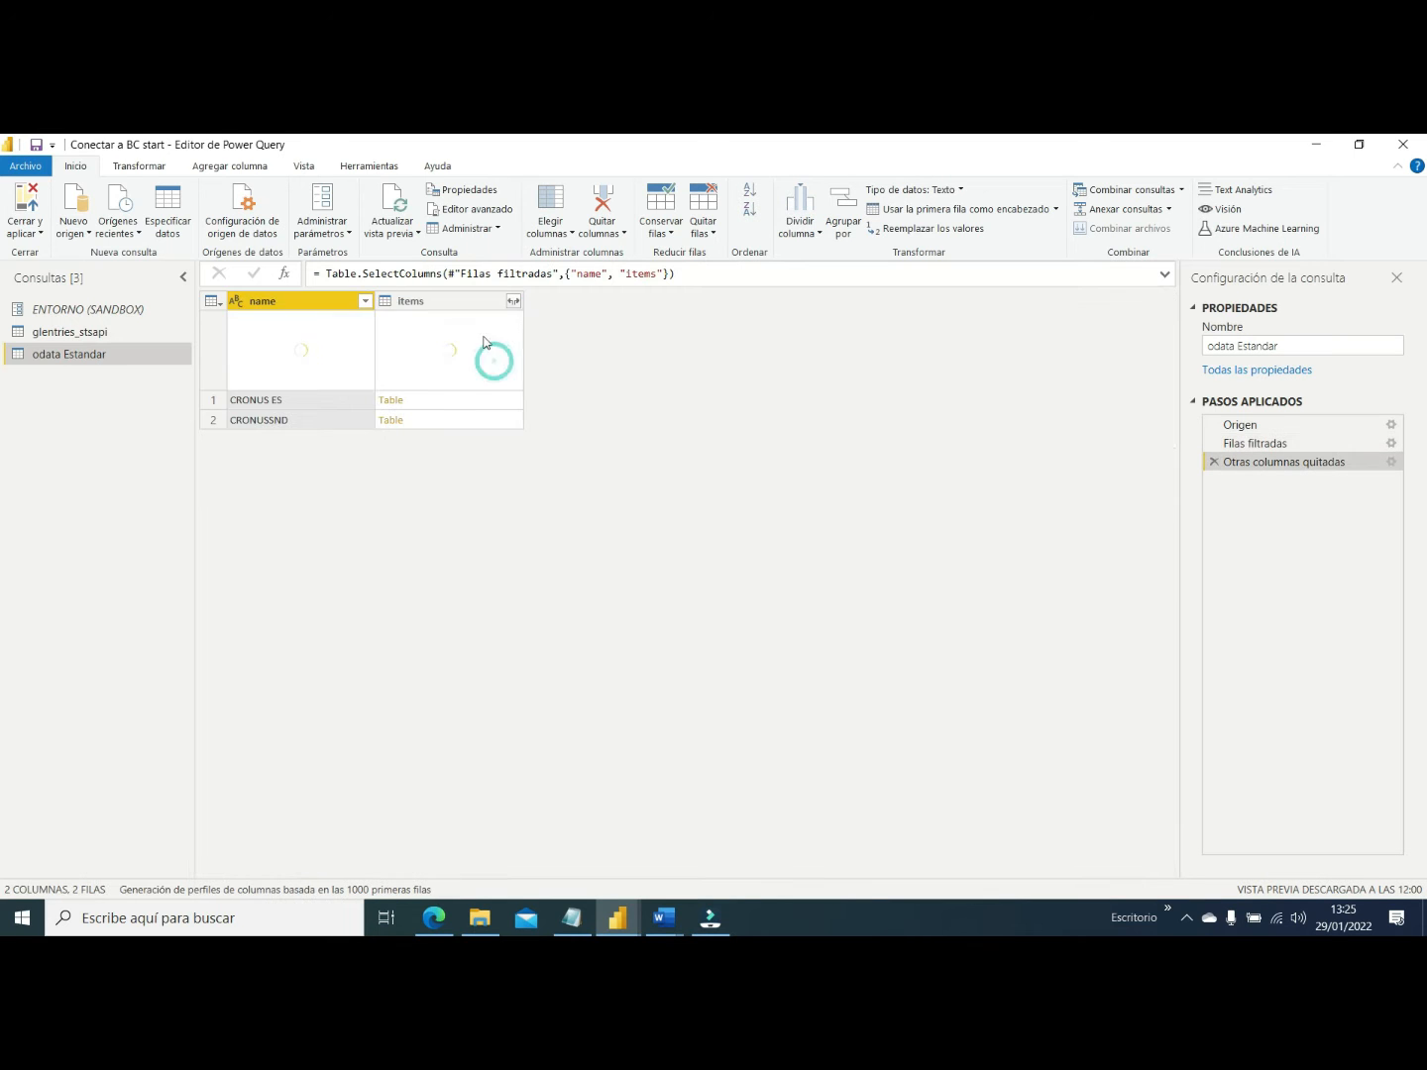
Expand all fields of the items column with the original name as prefix, and preview the first item's nested picture and defaultDimensions tables
click(513, 301)
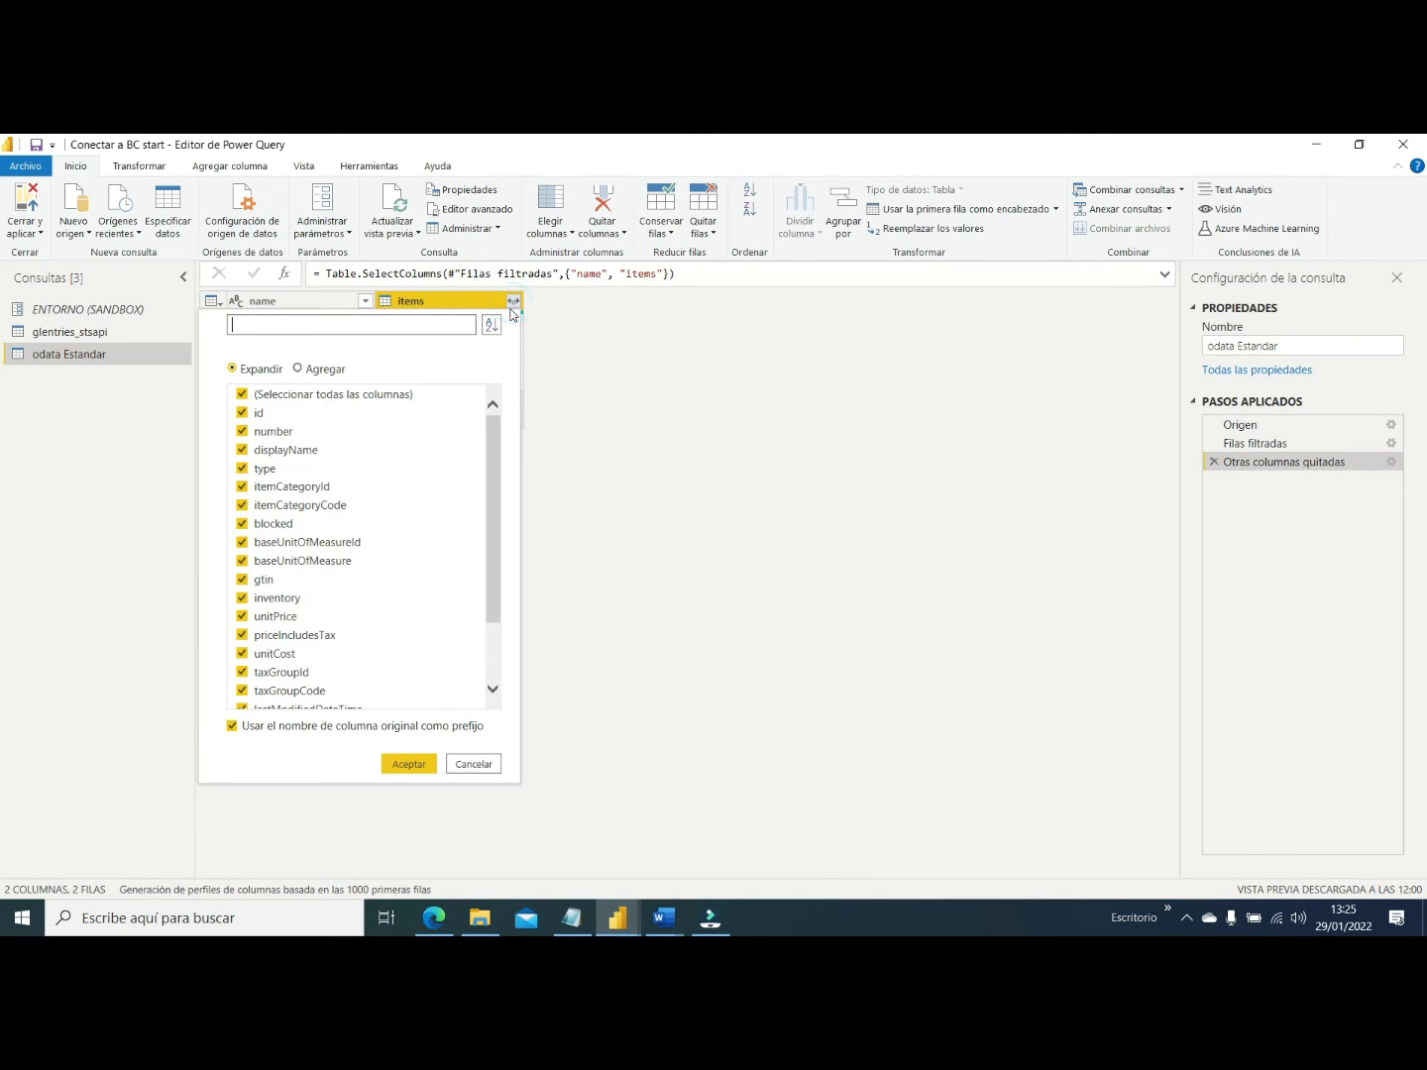
click(409, 764)
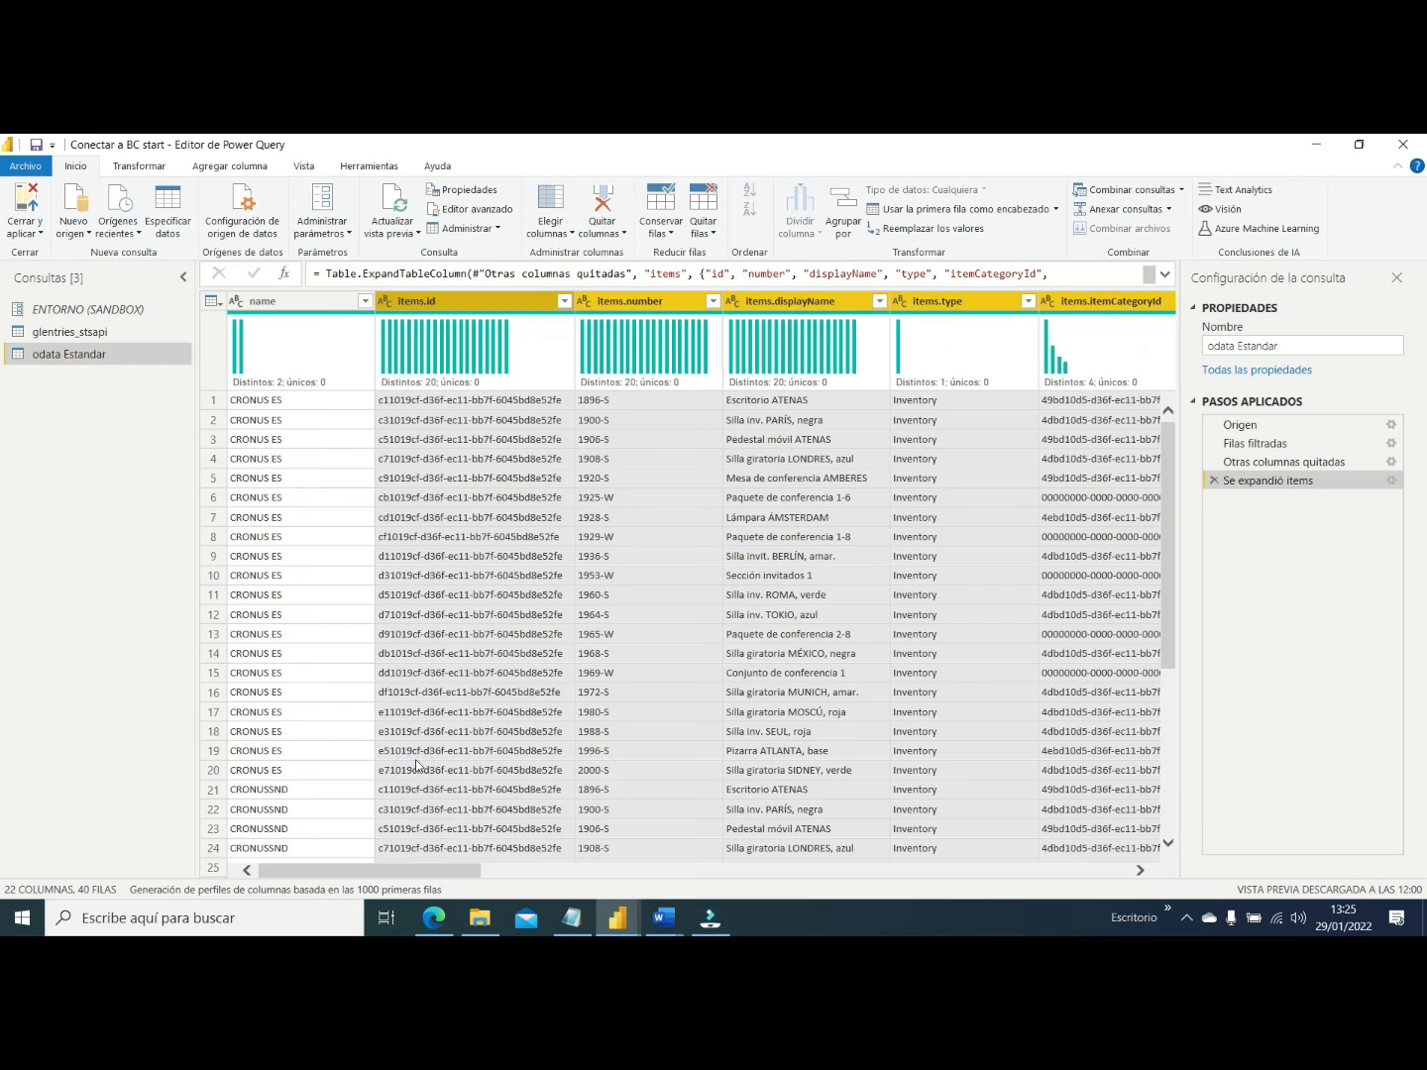
drag(322, 871, 536, 880)
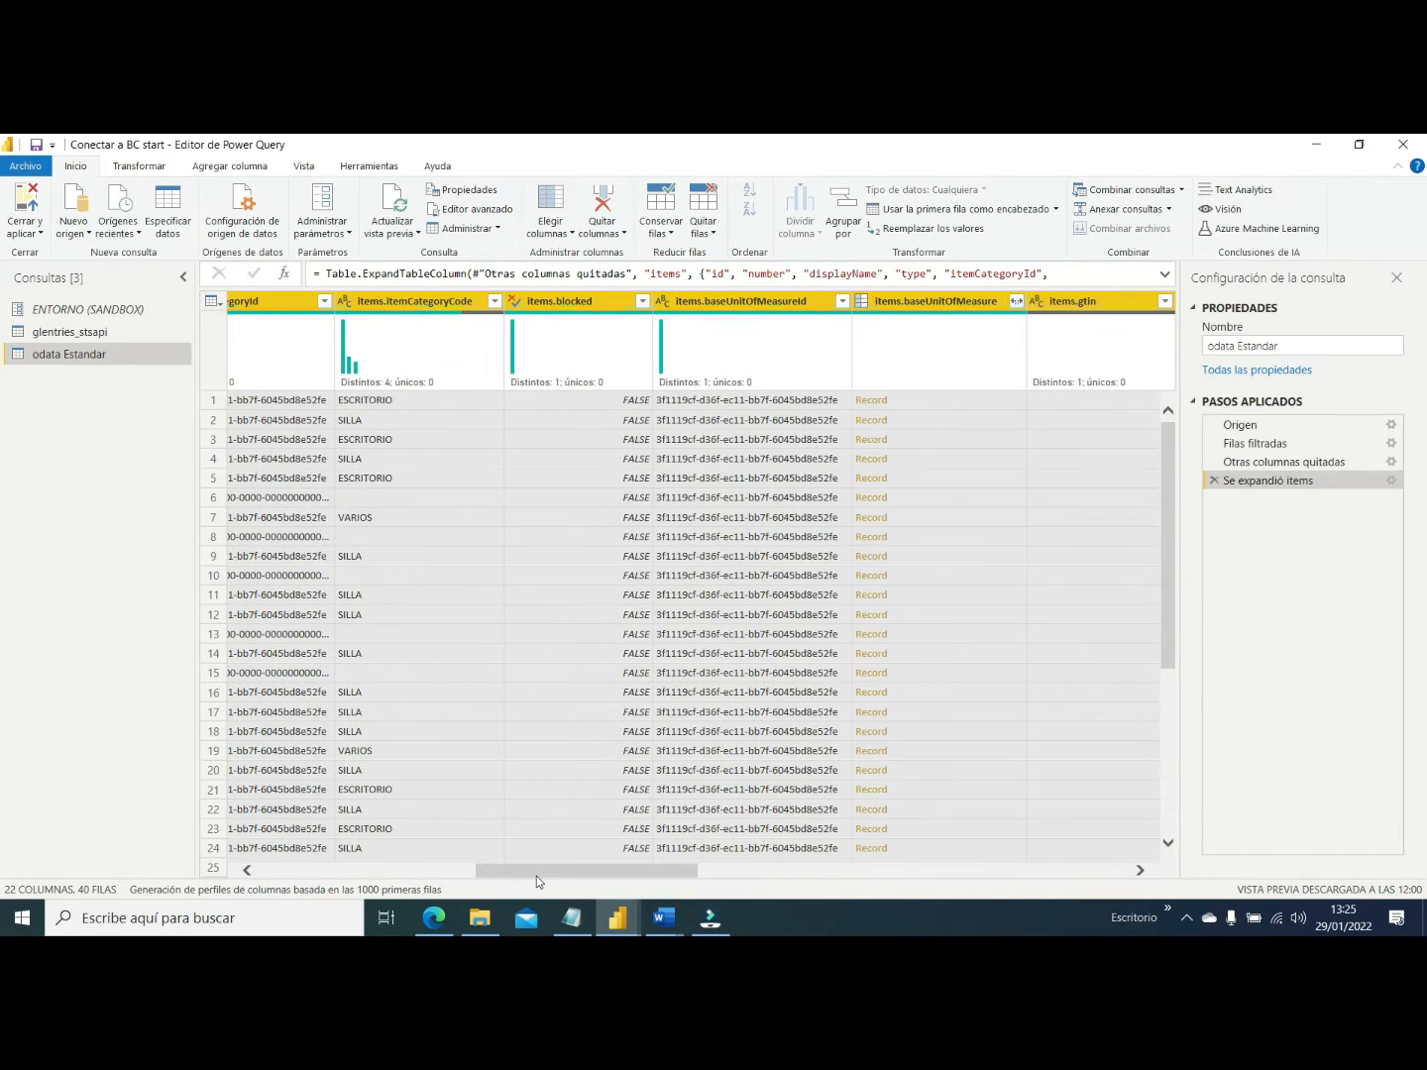
drag(536, 876, 1031, 870)
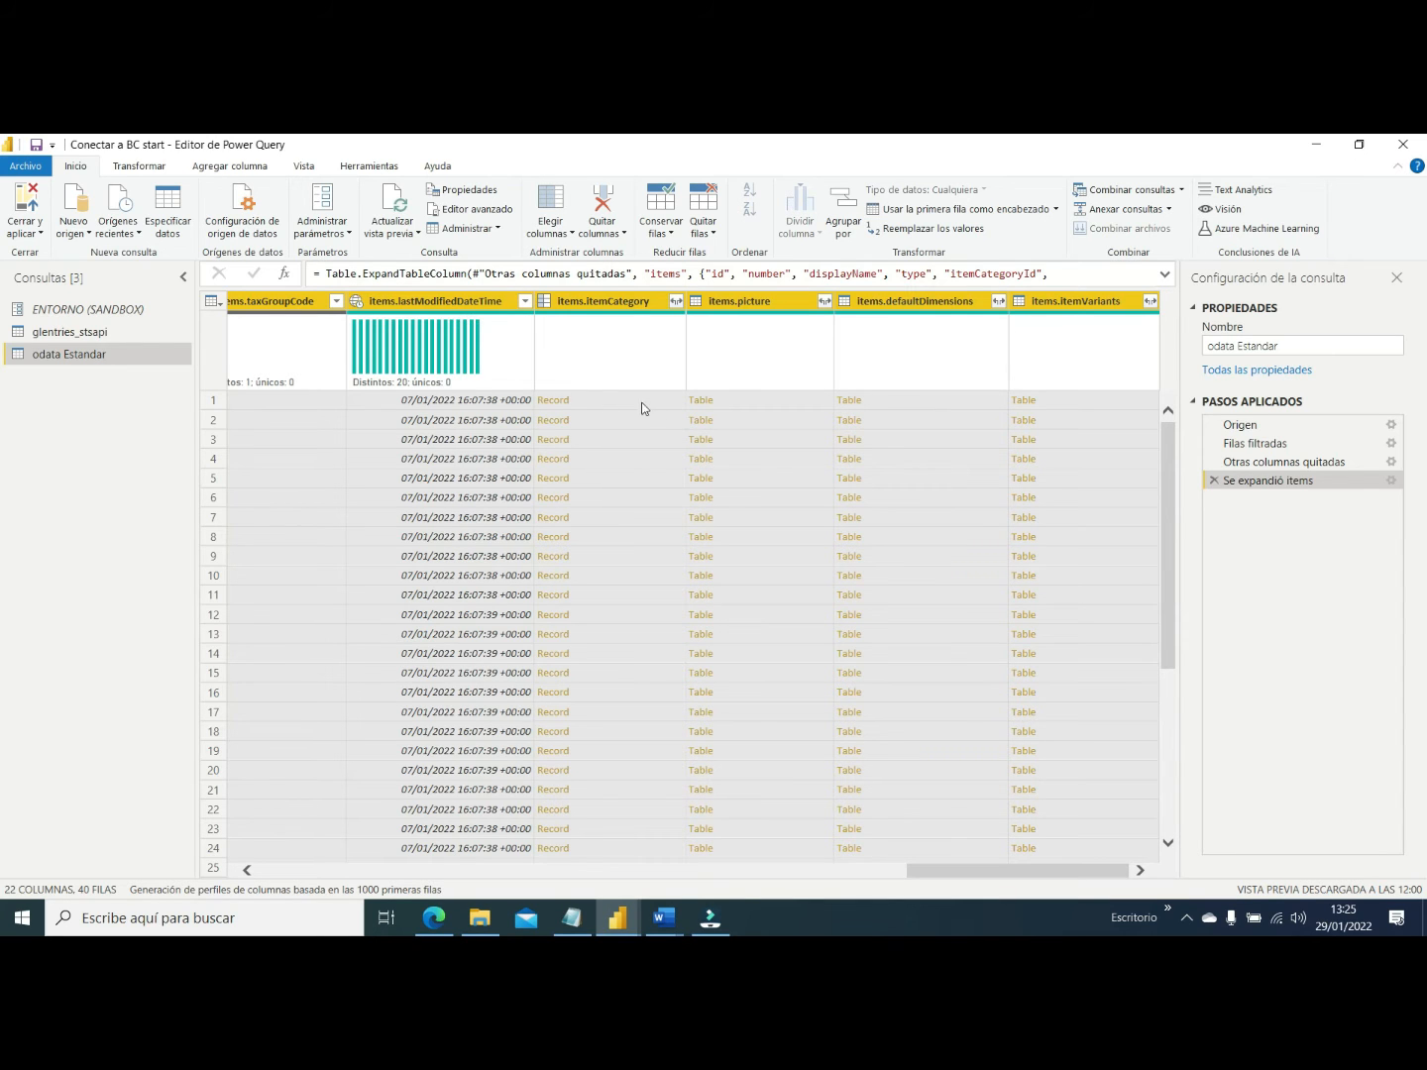
click(801, 405)
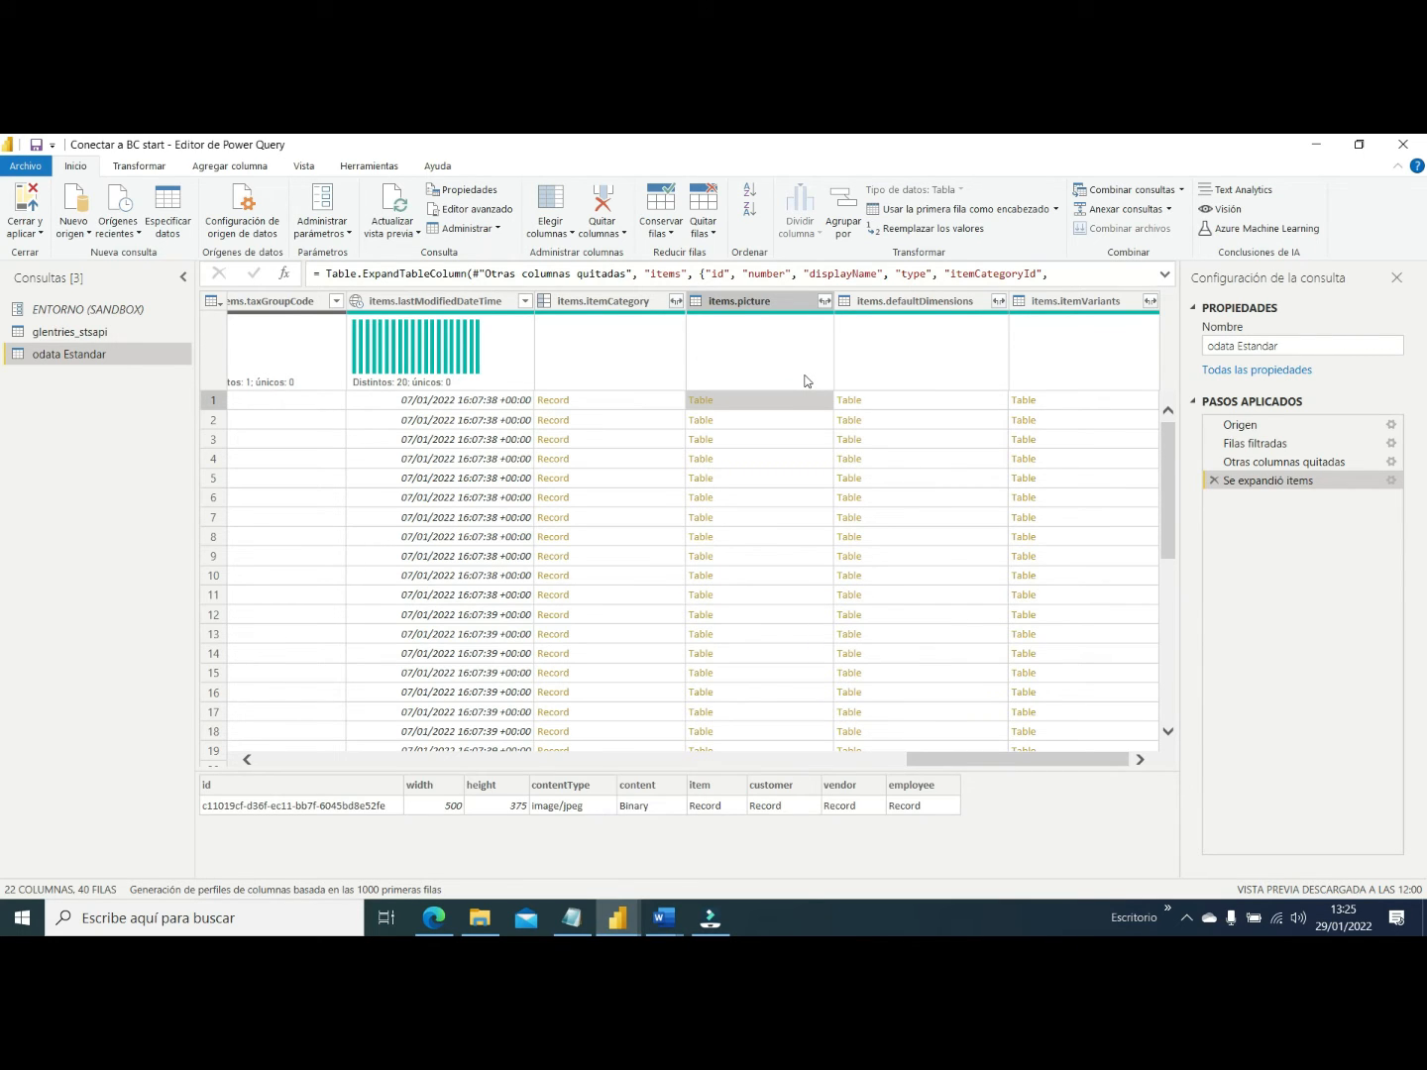
click(920, 400)
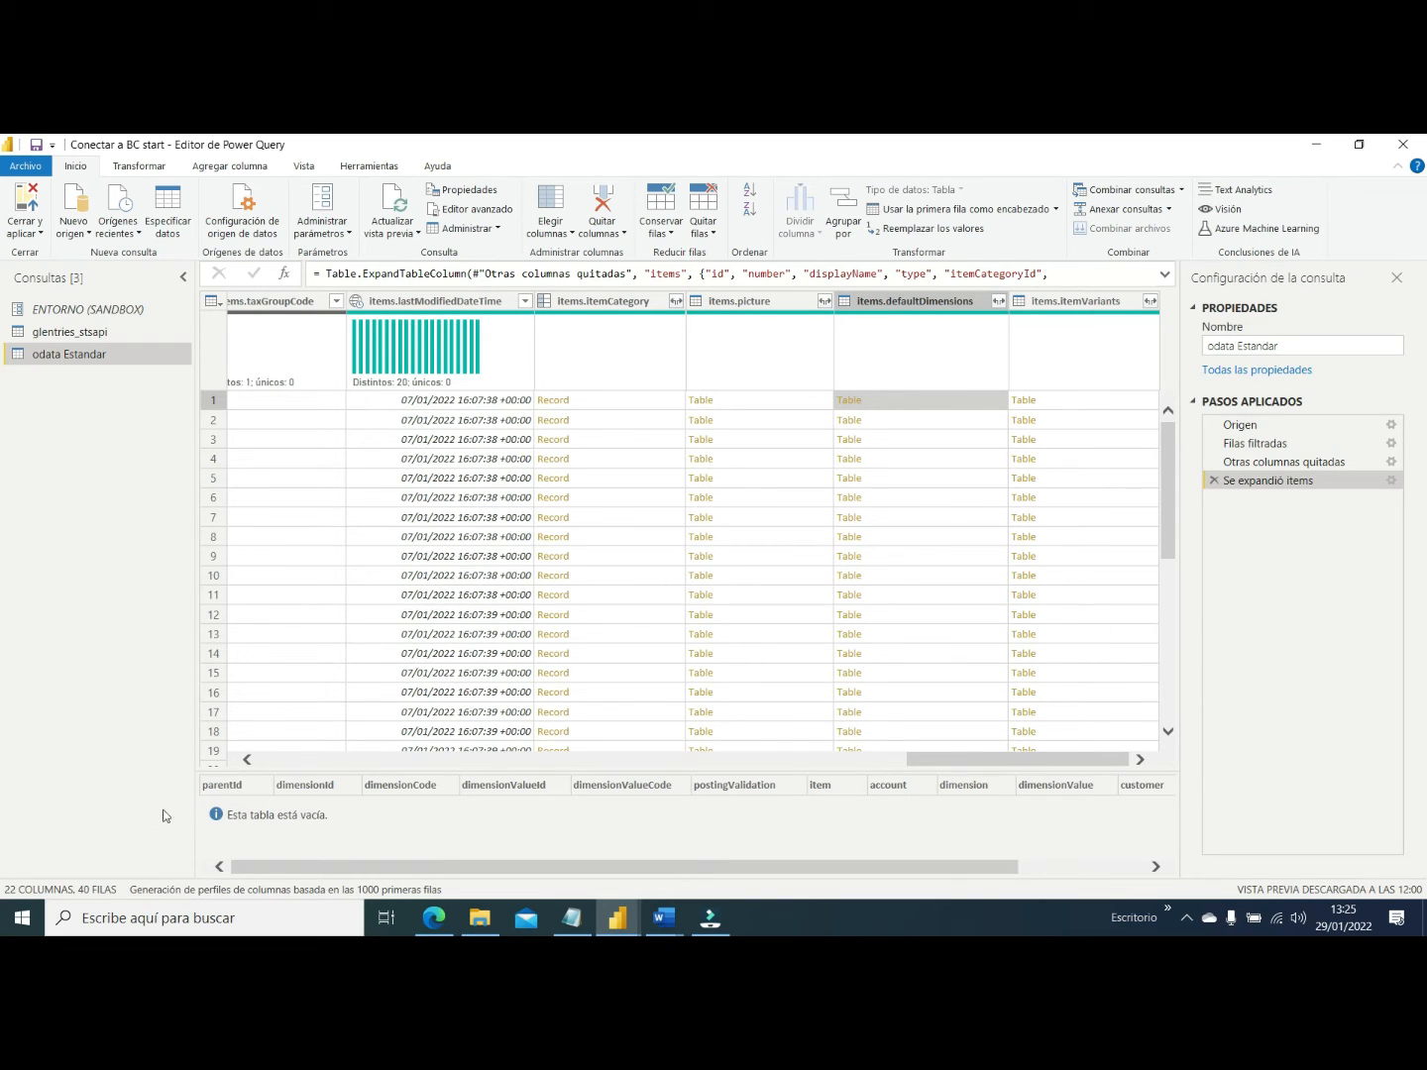
click(275, 763)
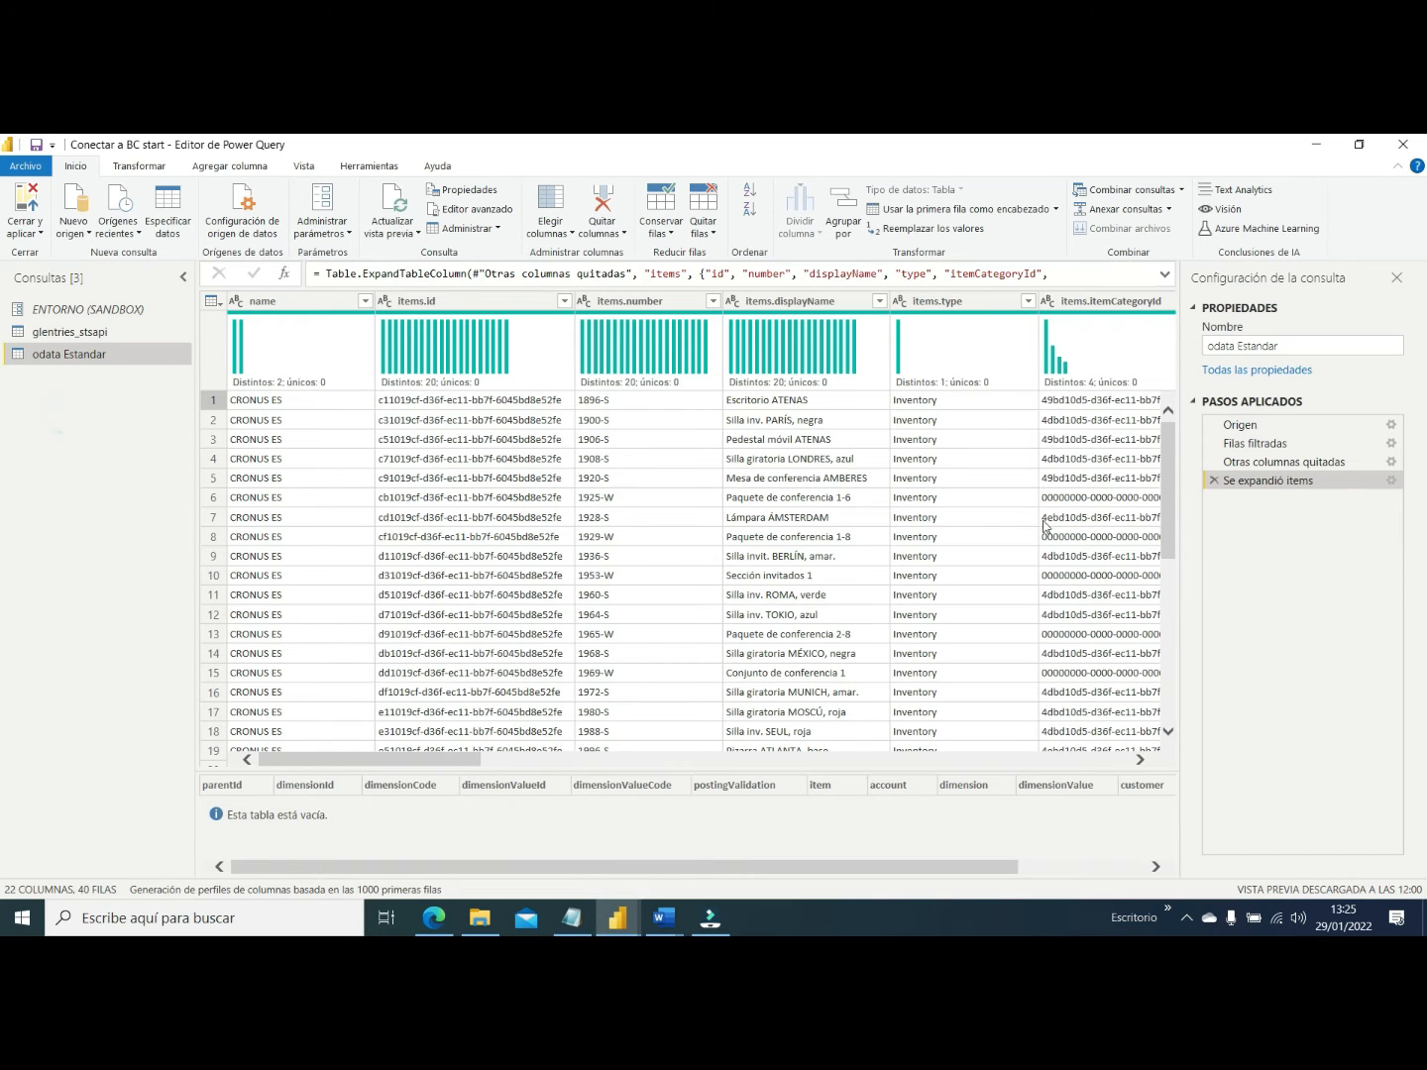
click(1117, 669)
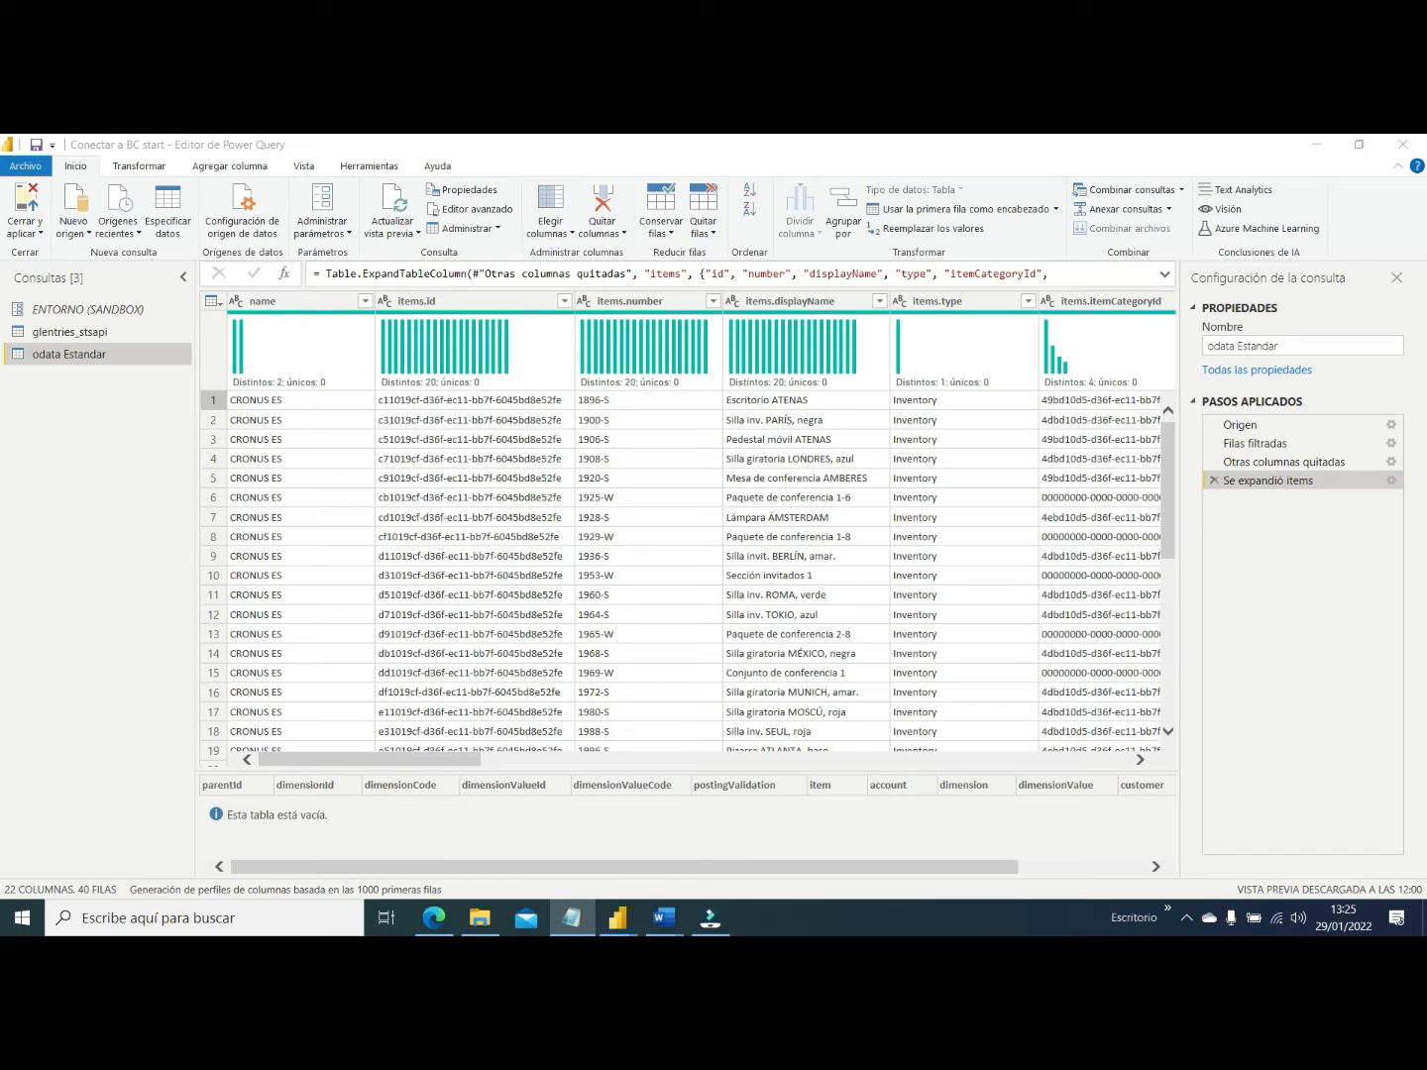
click(24, 464)
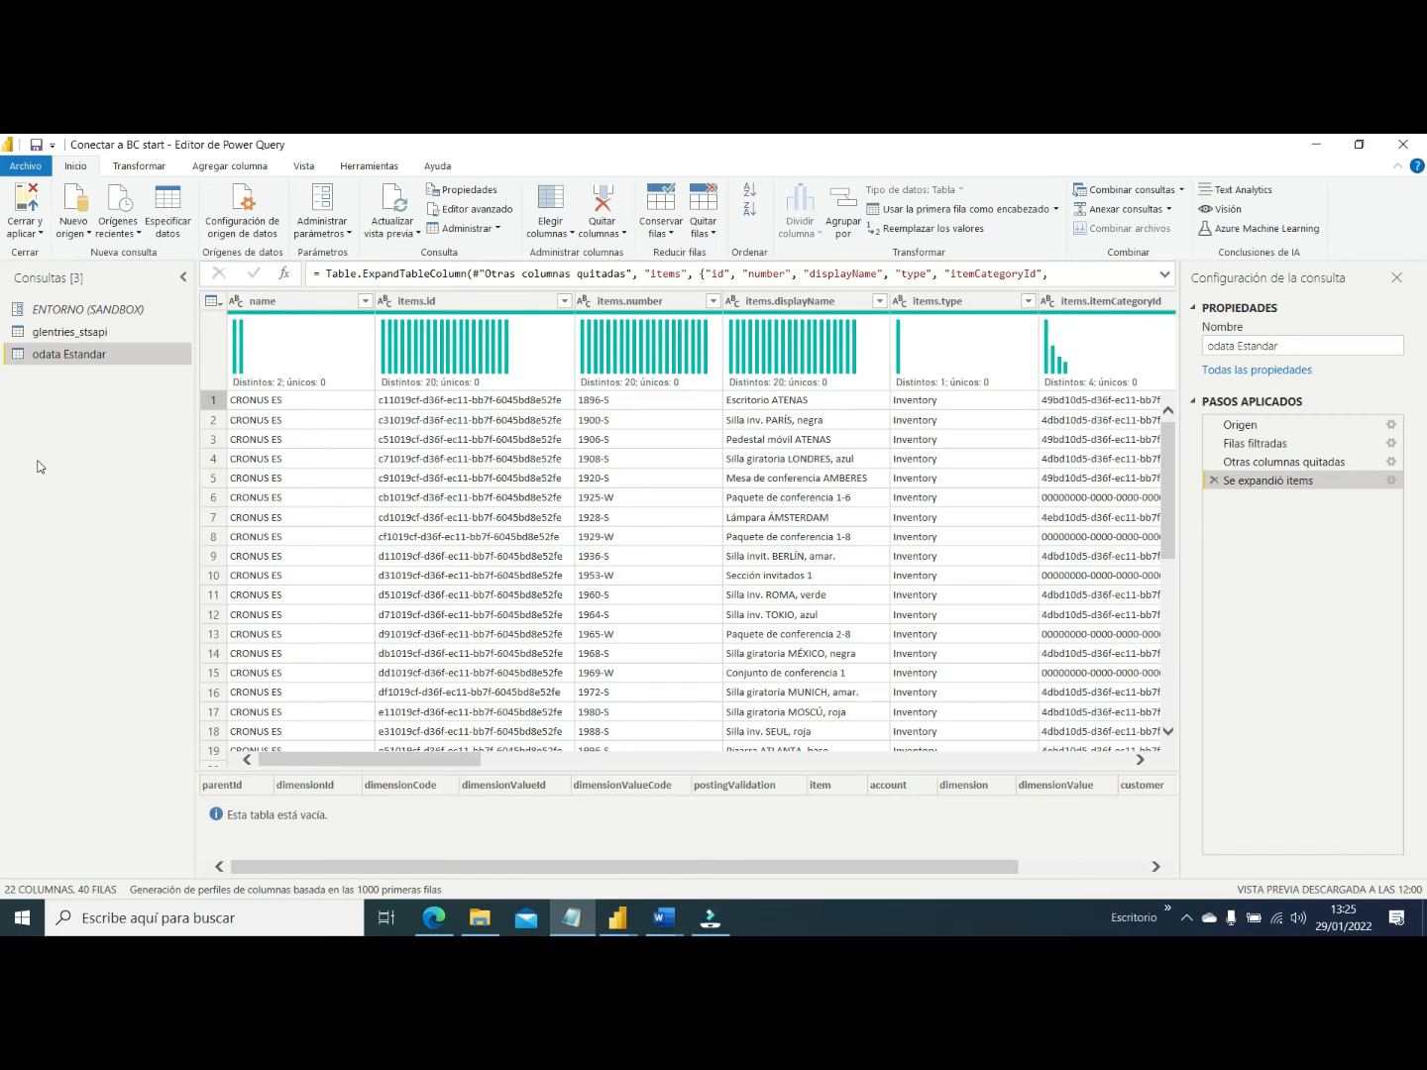
click(75, 238)
click(120, 486)
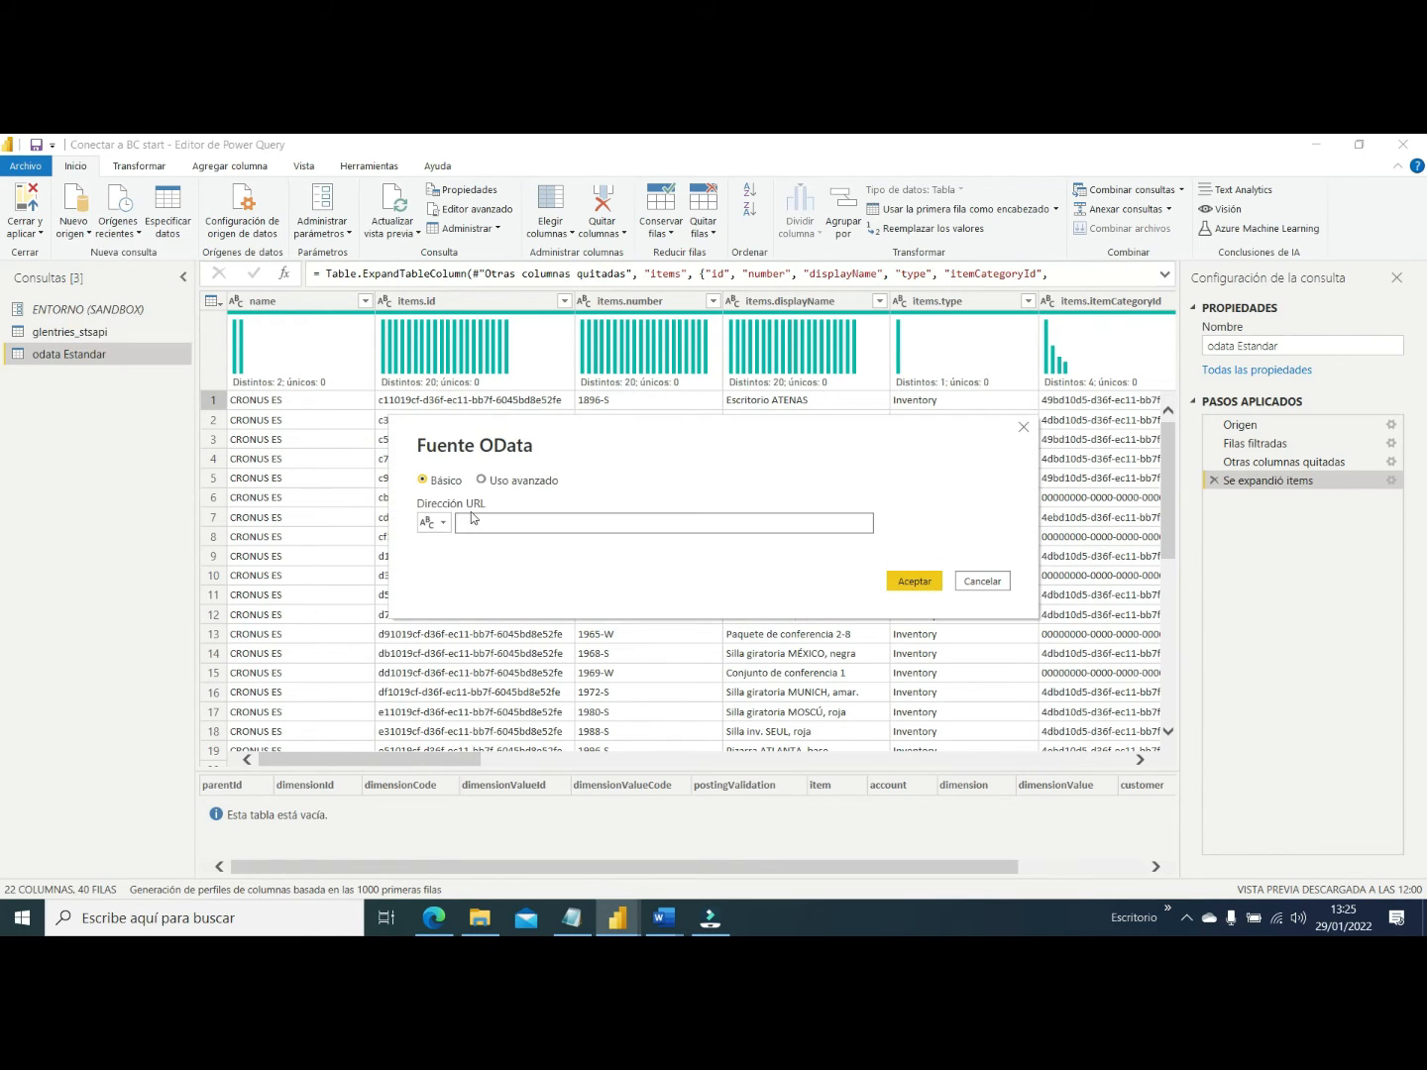
key(ctrl+v)
click(915, 581)
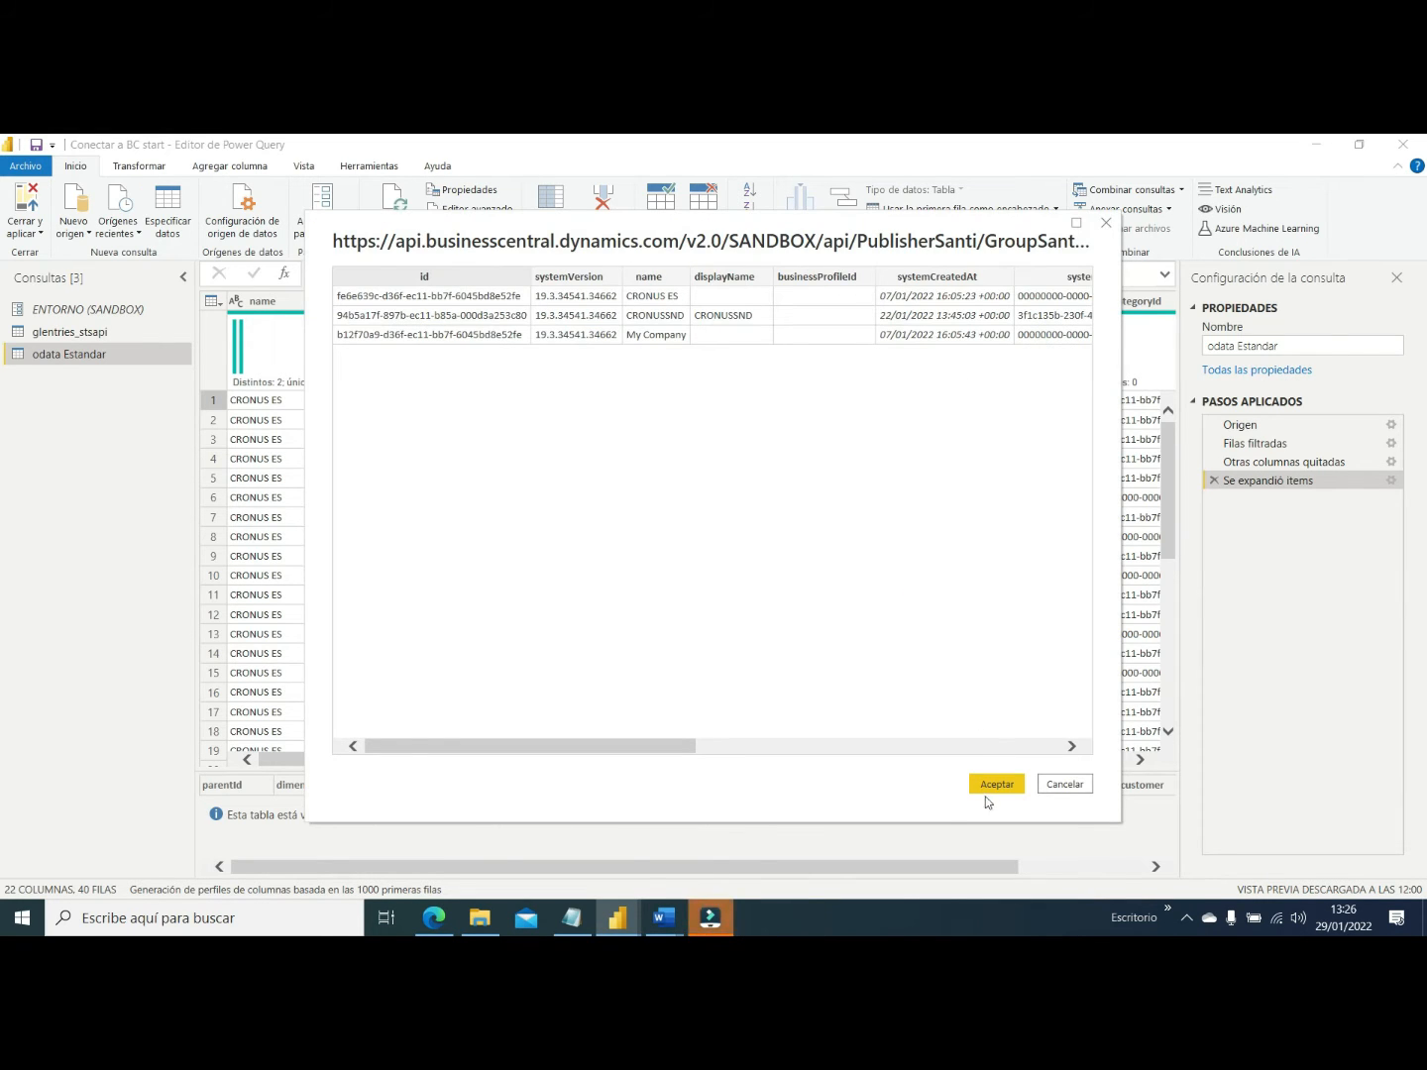
click(700, 744)
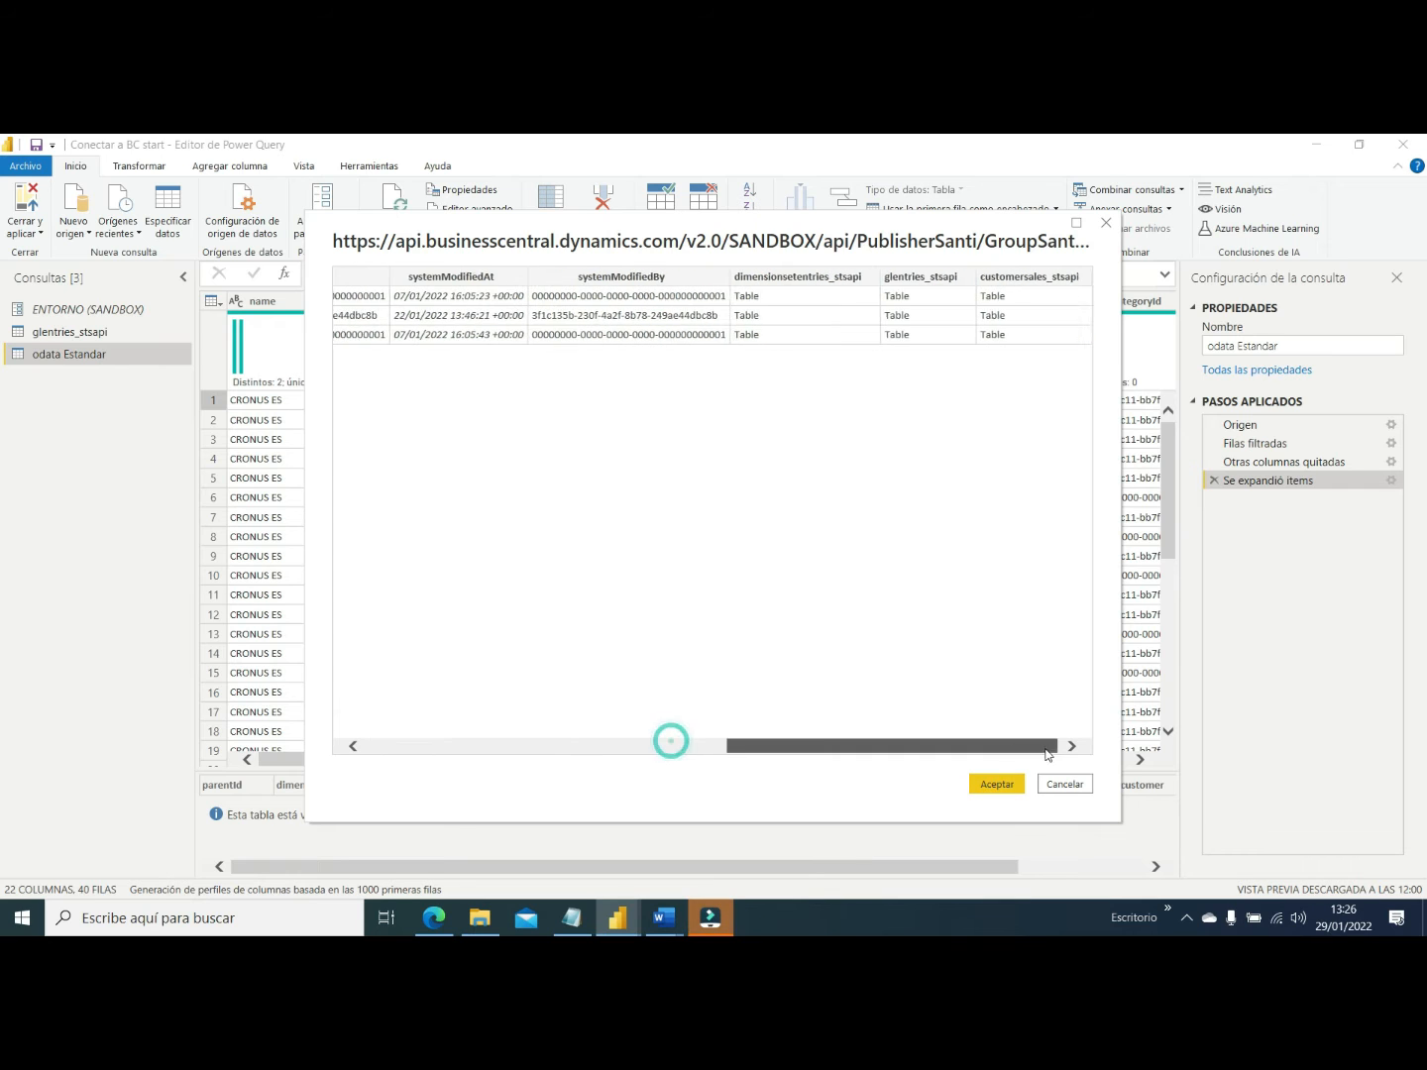
click(991, 785)
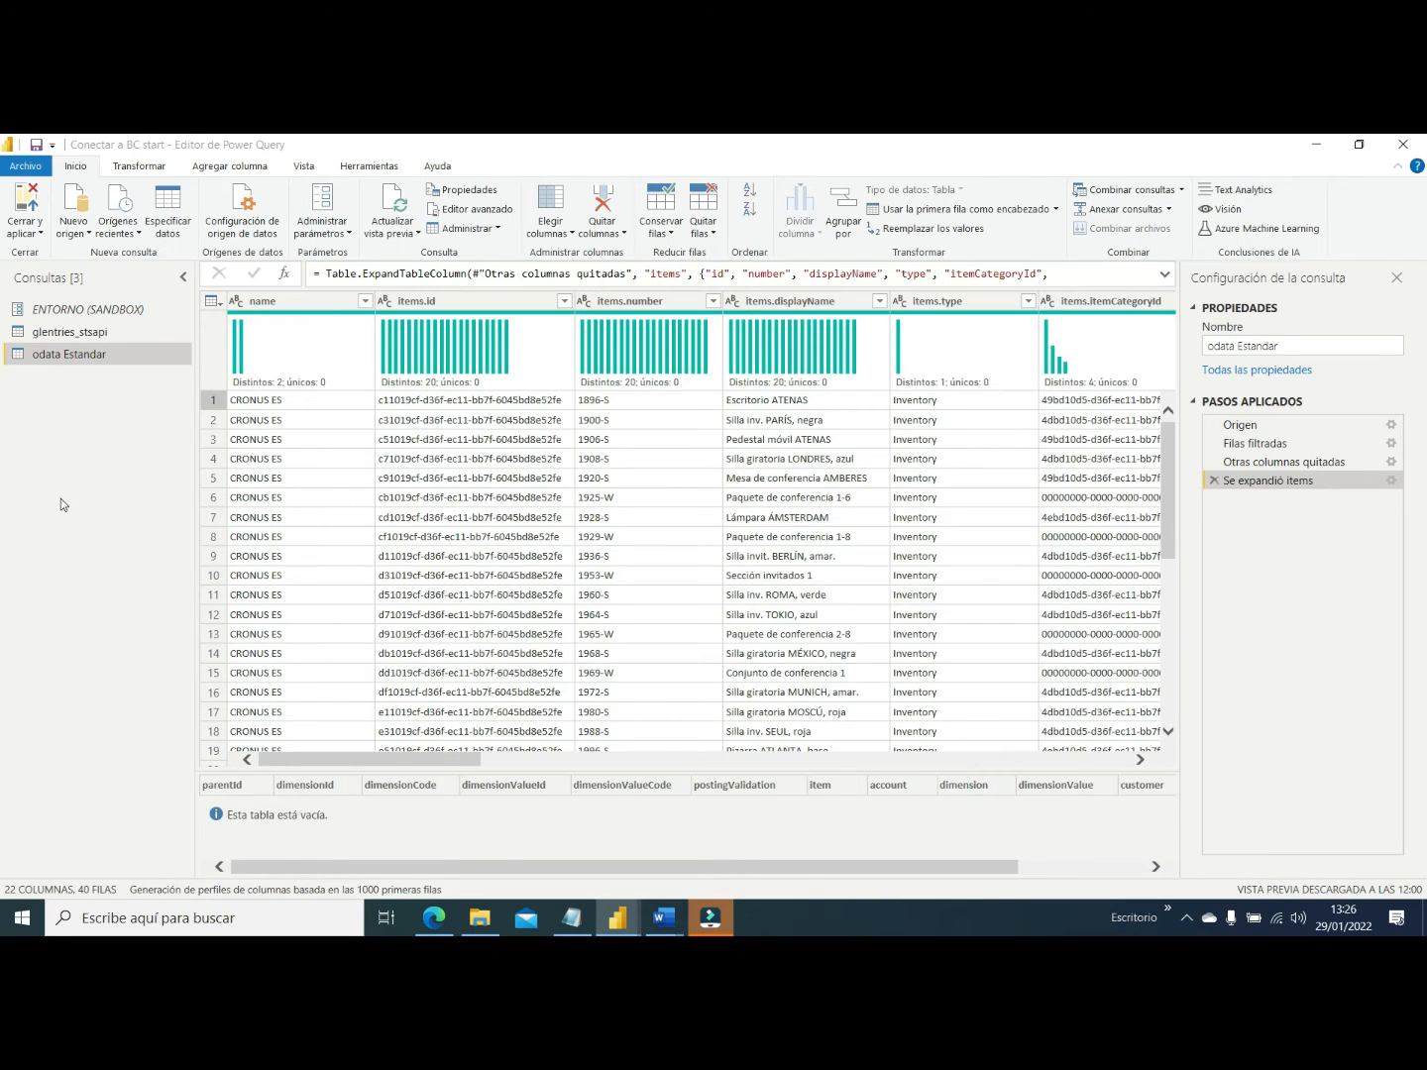
Rename the new companies query as odata api
double_click(1254, 346)
text(od)
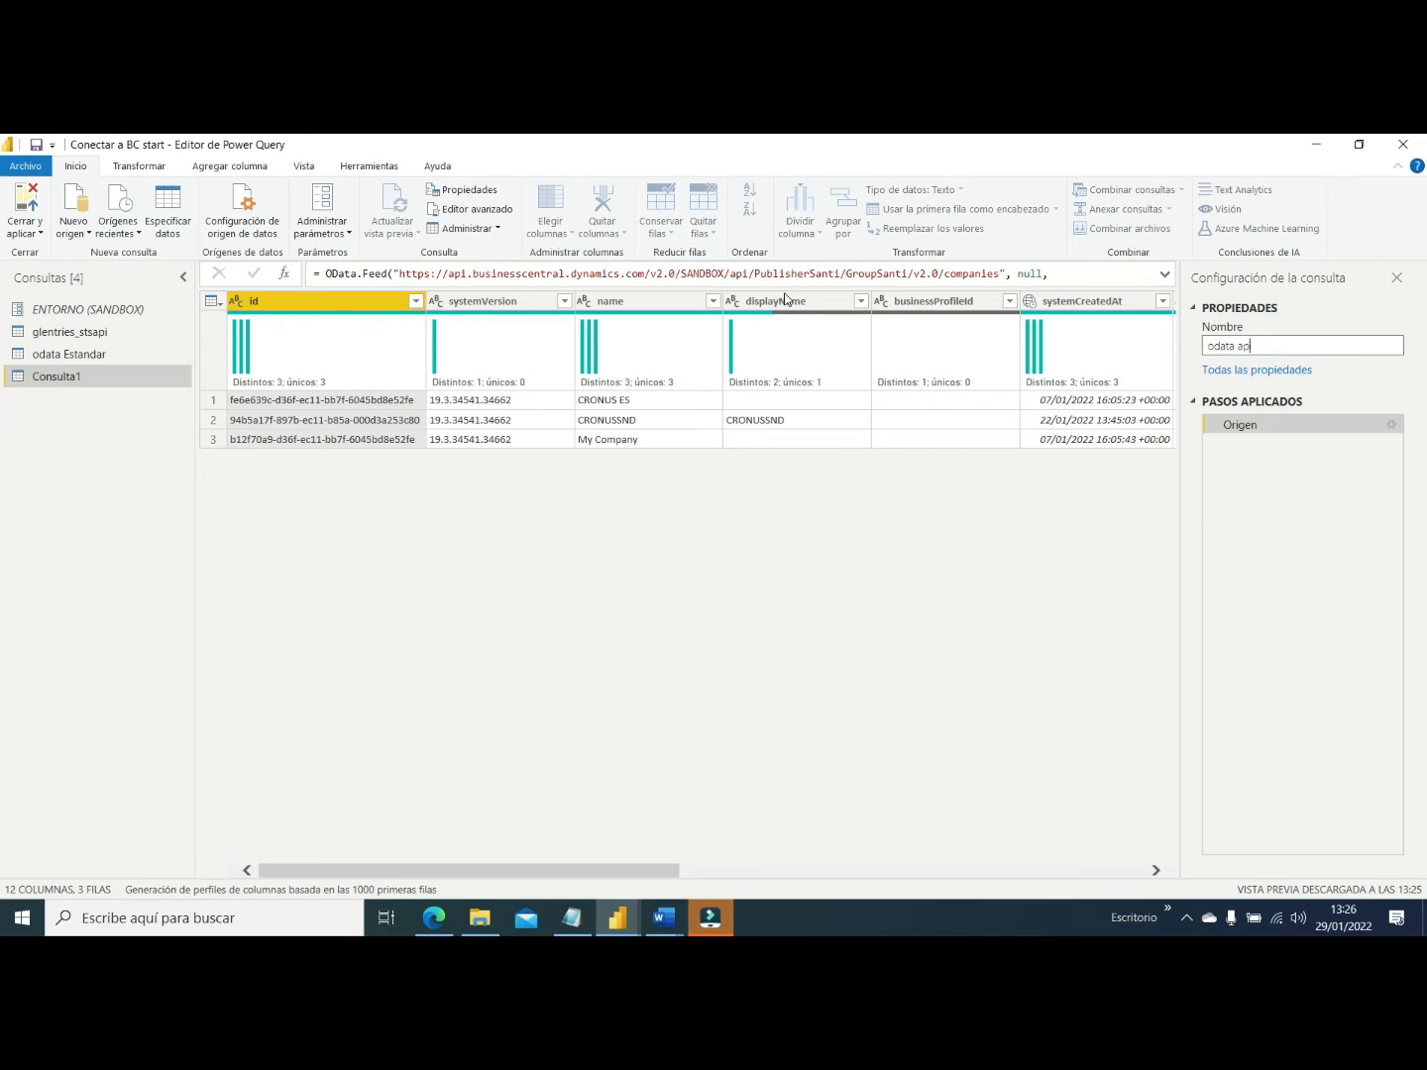
text(ata api)
key(Return)
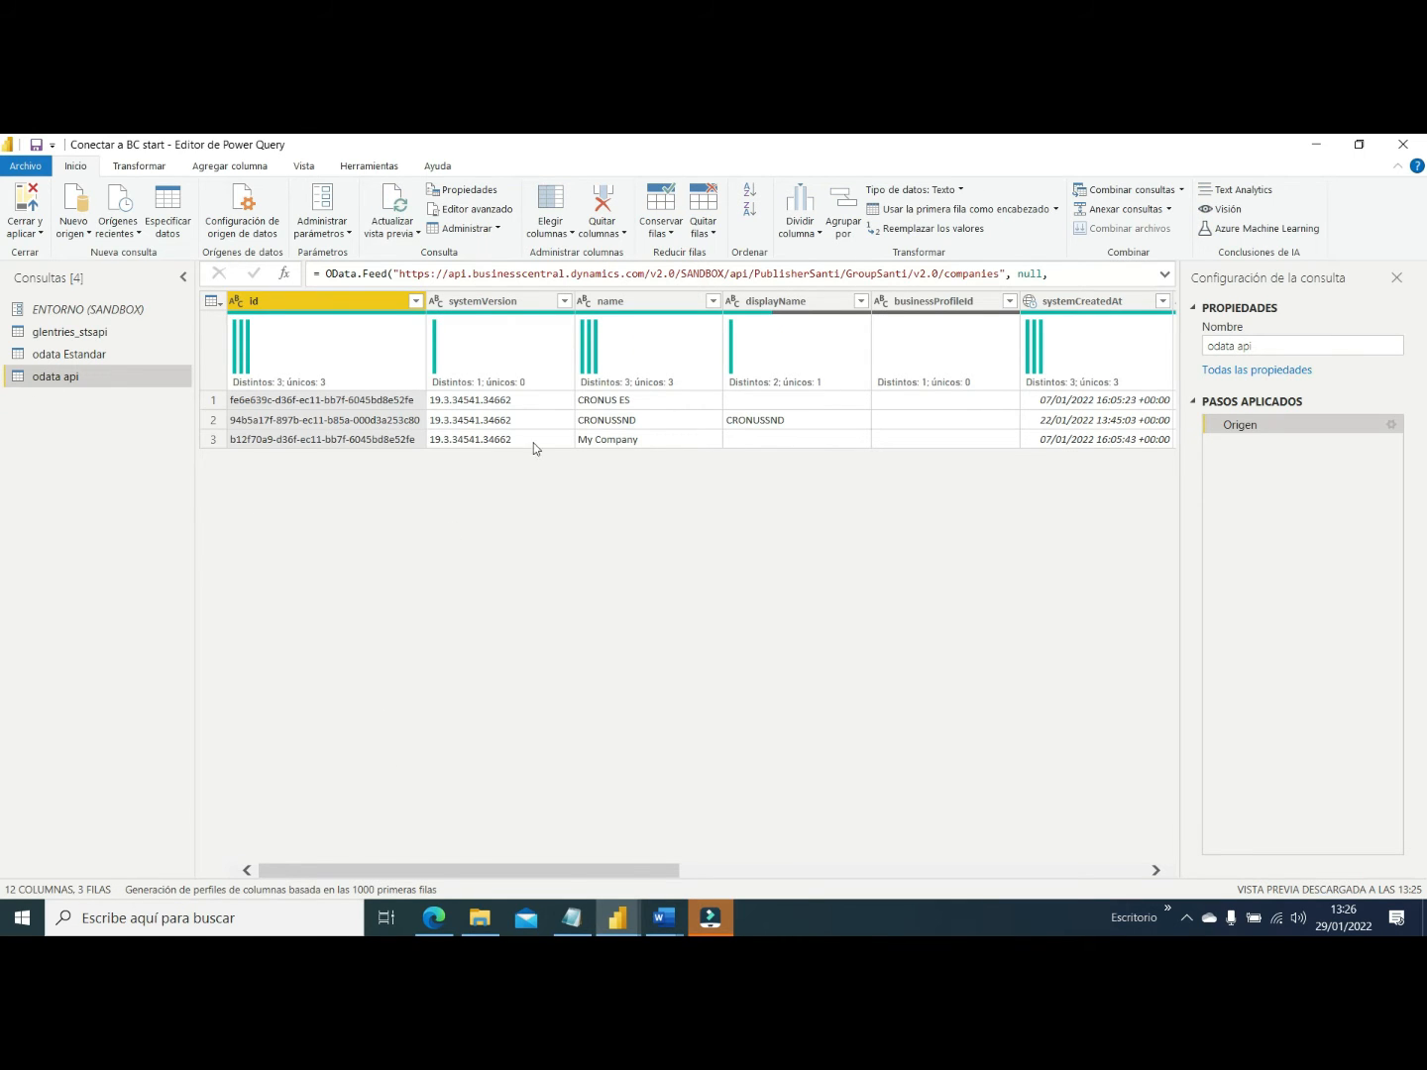
Examine the nested dimensionsetentries_stsapi, glentries_stsapi and customersales_stsapi columns and the publisher, group, version and companies parts of the feed URL
drag(471, 878, 938, 872)
click(819, 382)
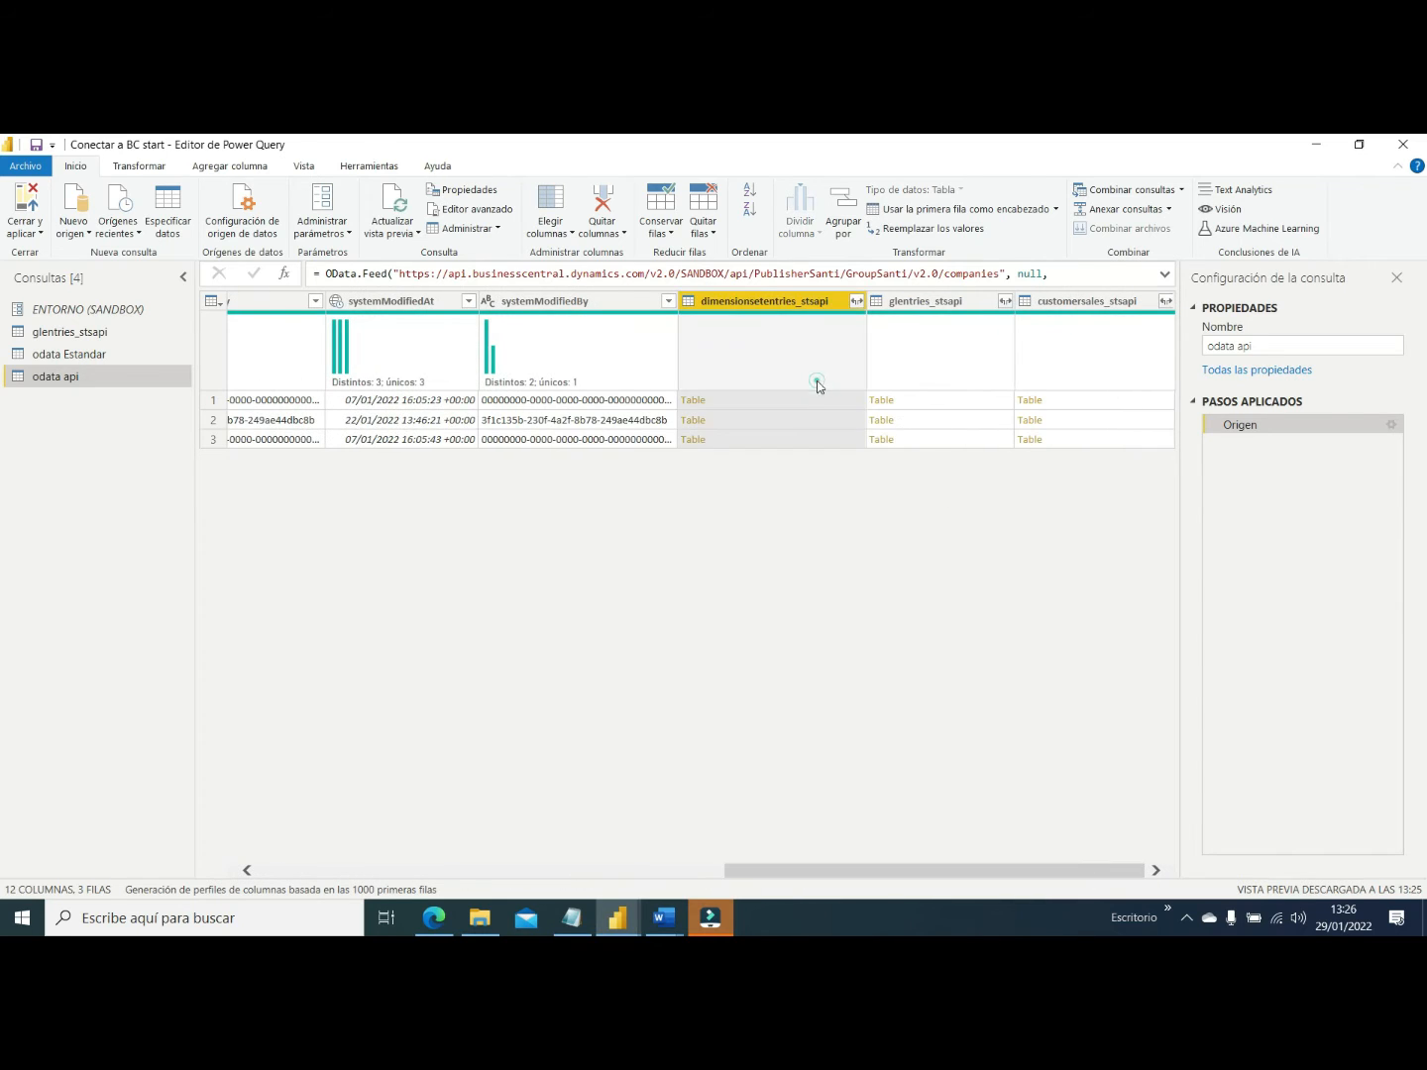
click(932, 373)
click(1075, 372)
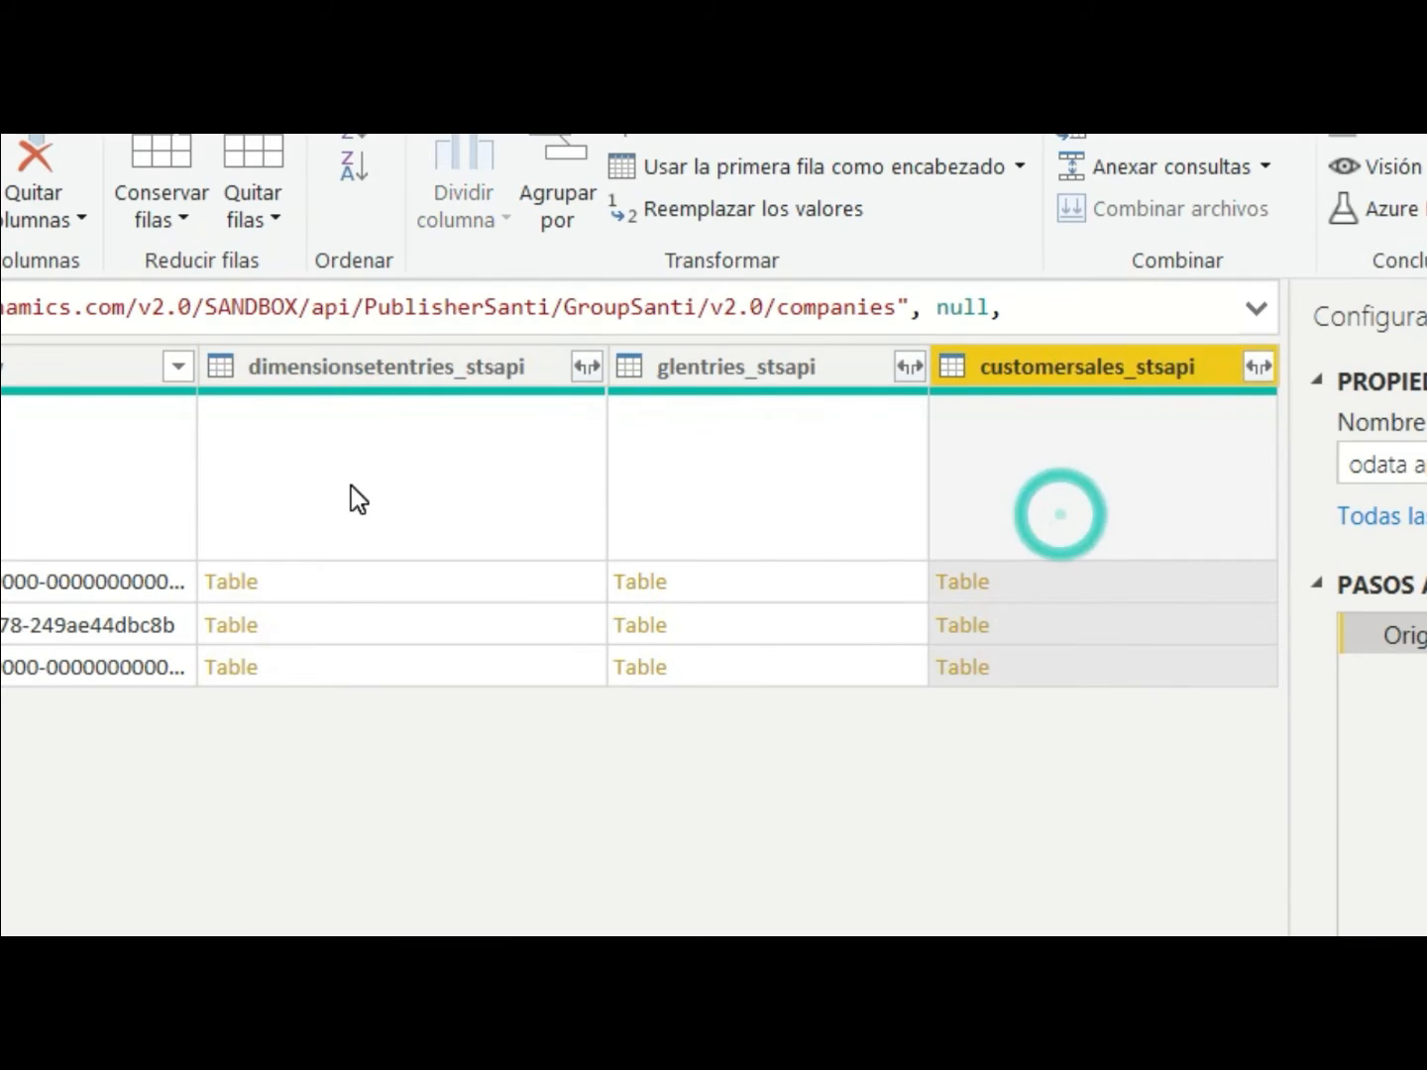
click(351, 487)
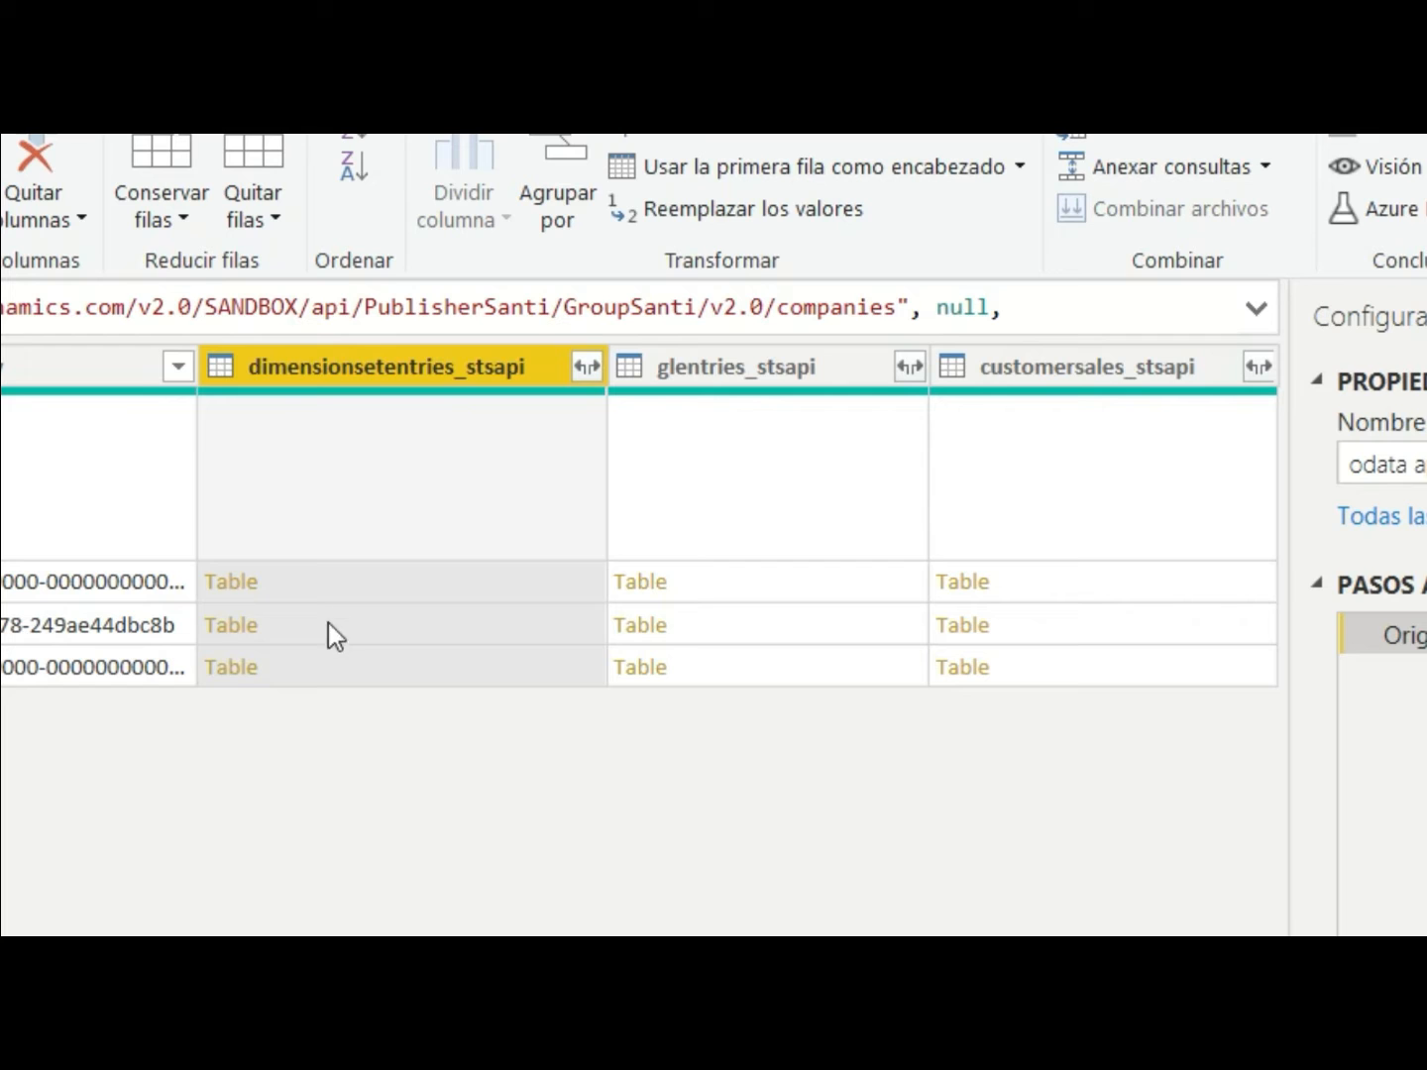
drag(367, 309, 551, 314)
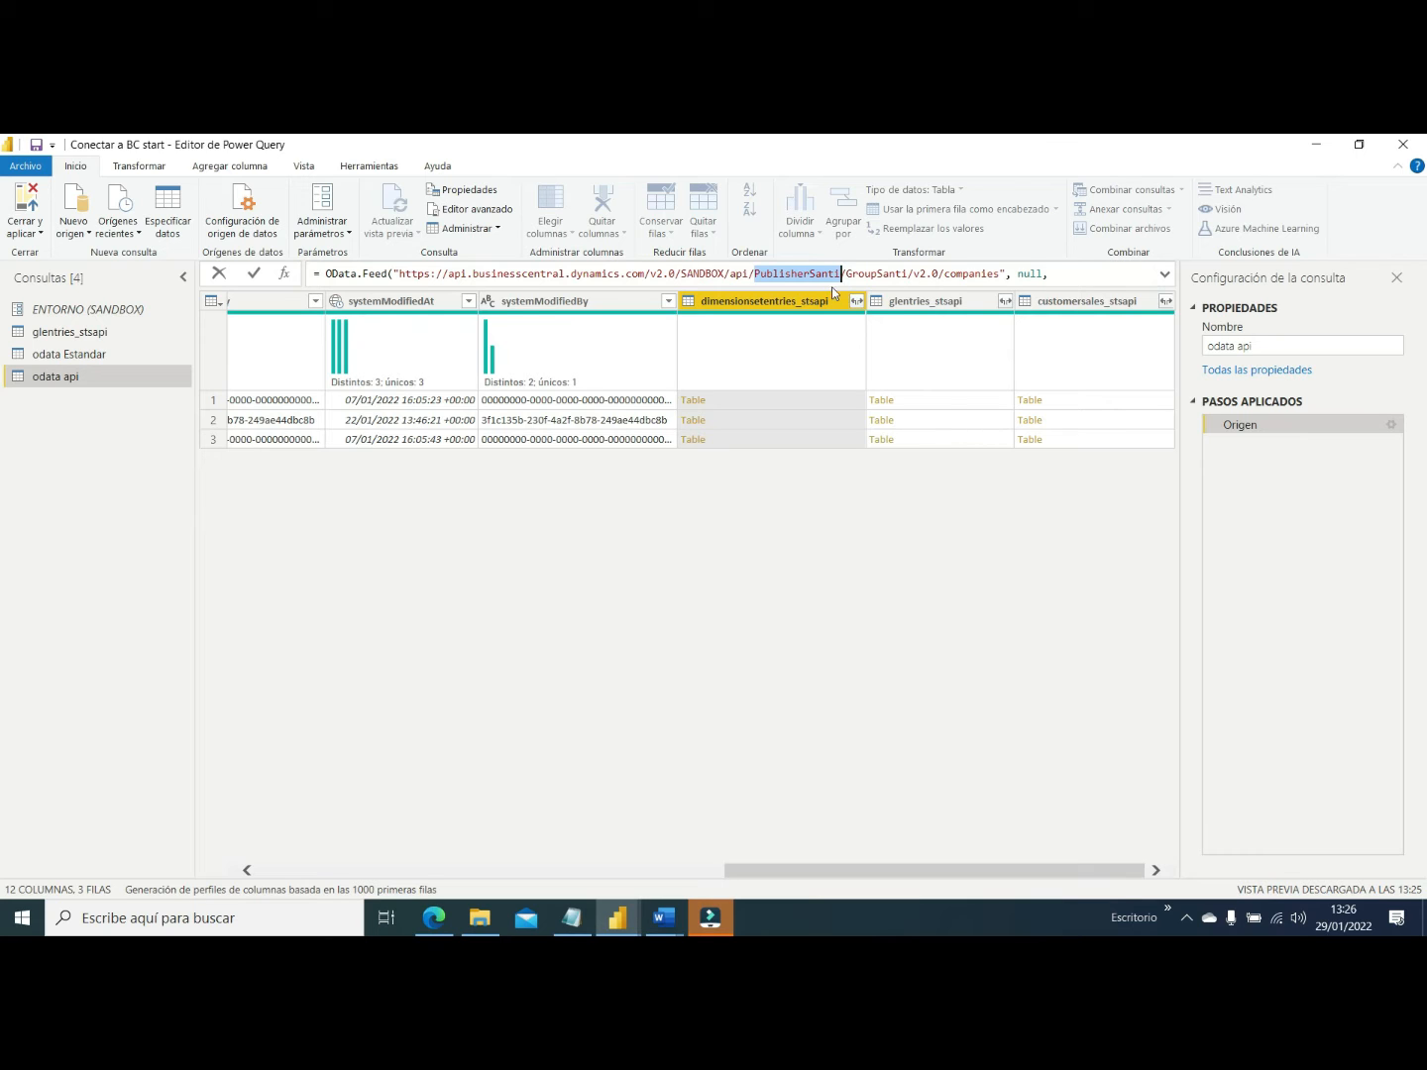
drag(845, 275, 995, 275)
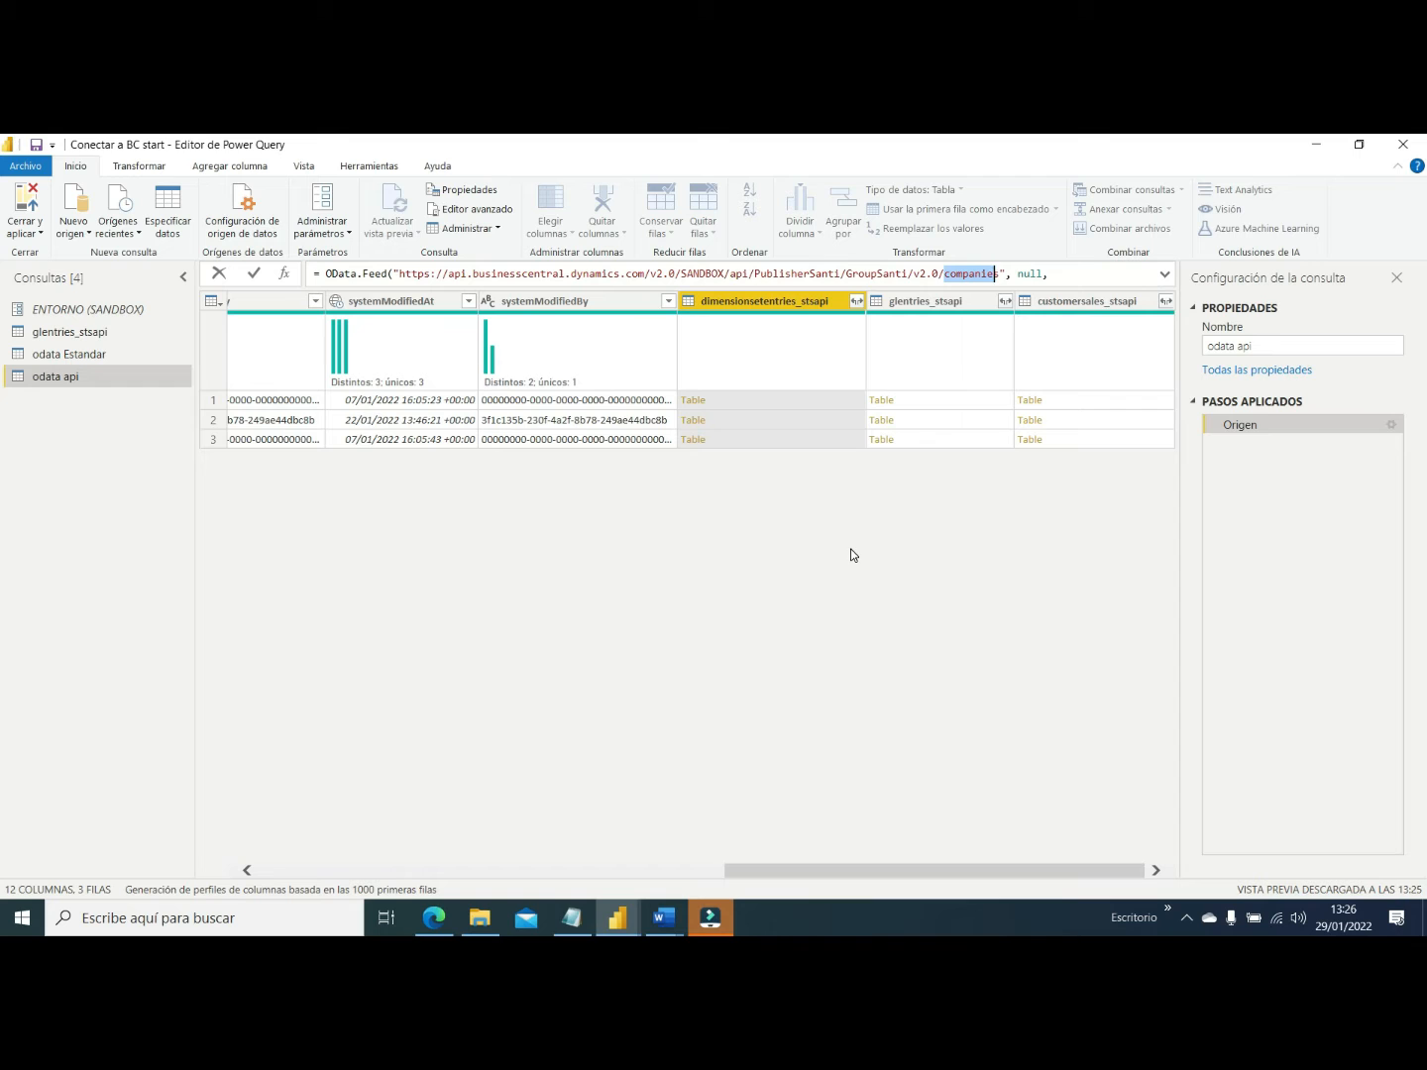
click(691, 555)
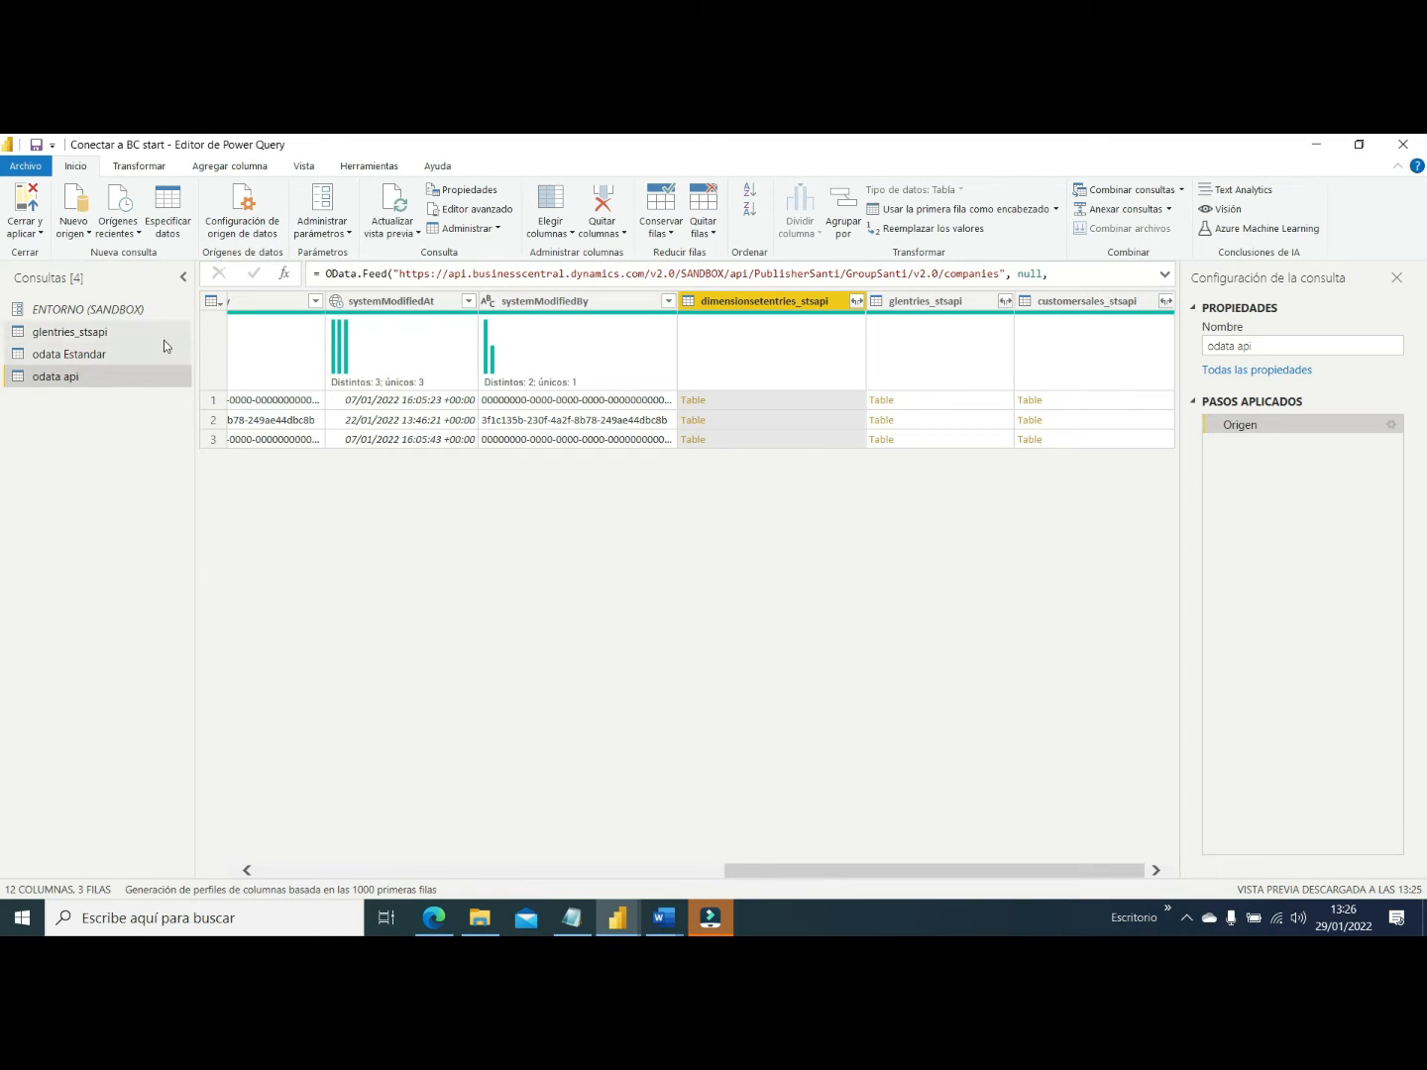
Remove all columns of the odata api query except glentries_stsapi and name
drag(774, 871, 307, 870)
click(622, 301)
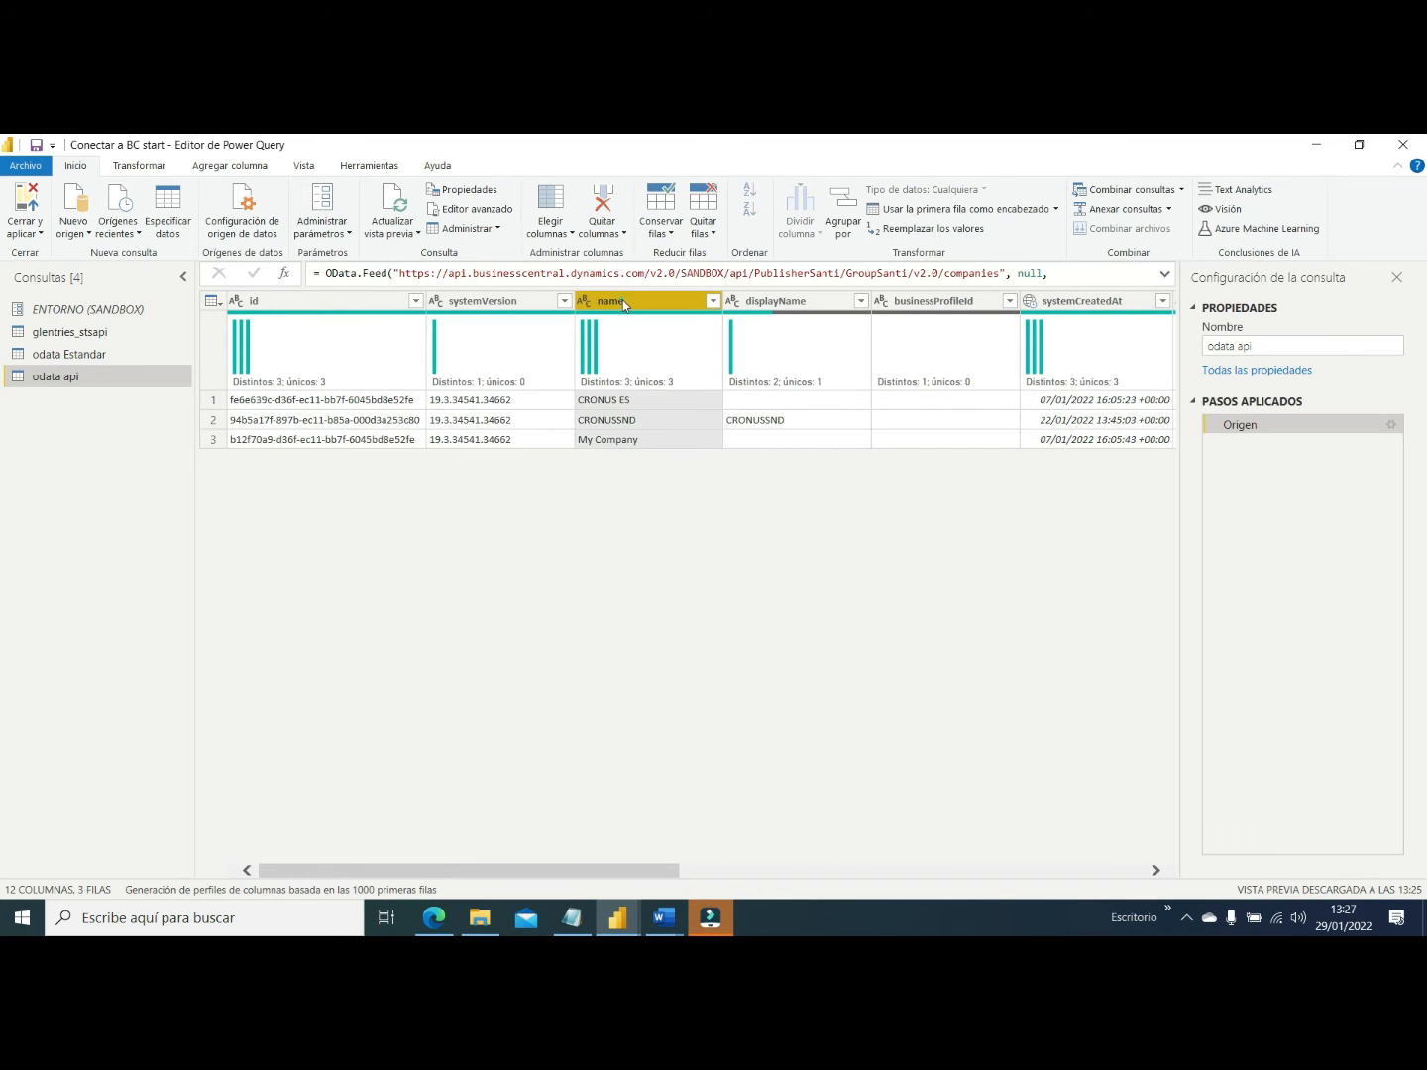
right_click(625, 303)
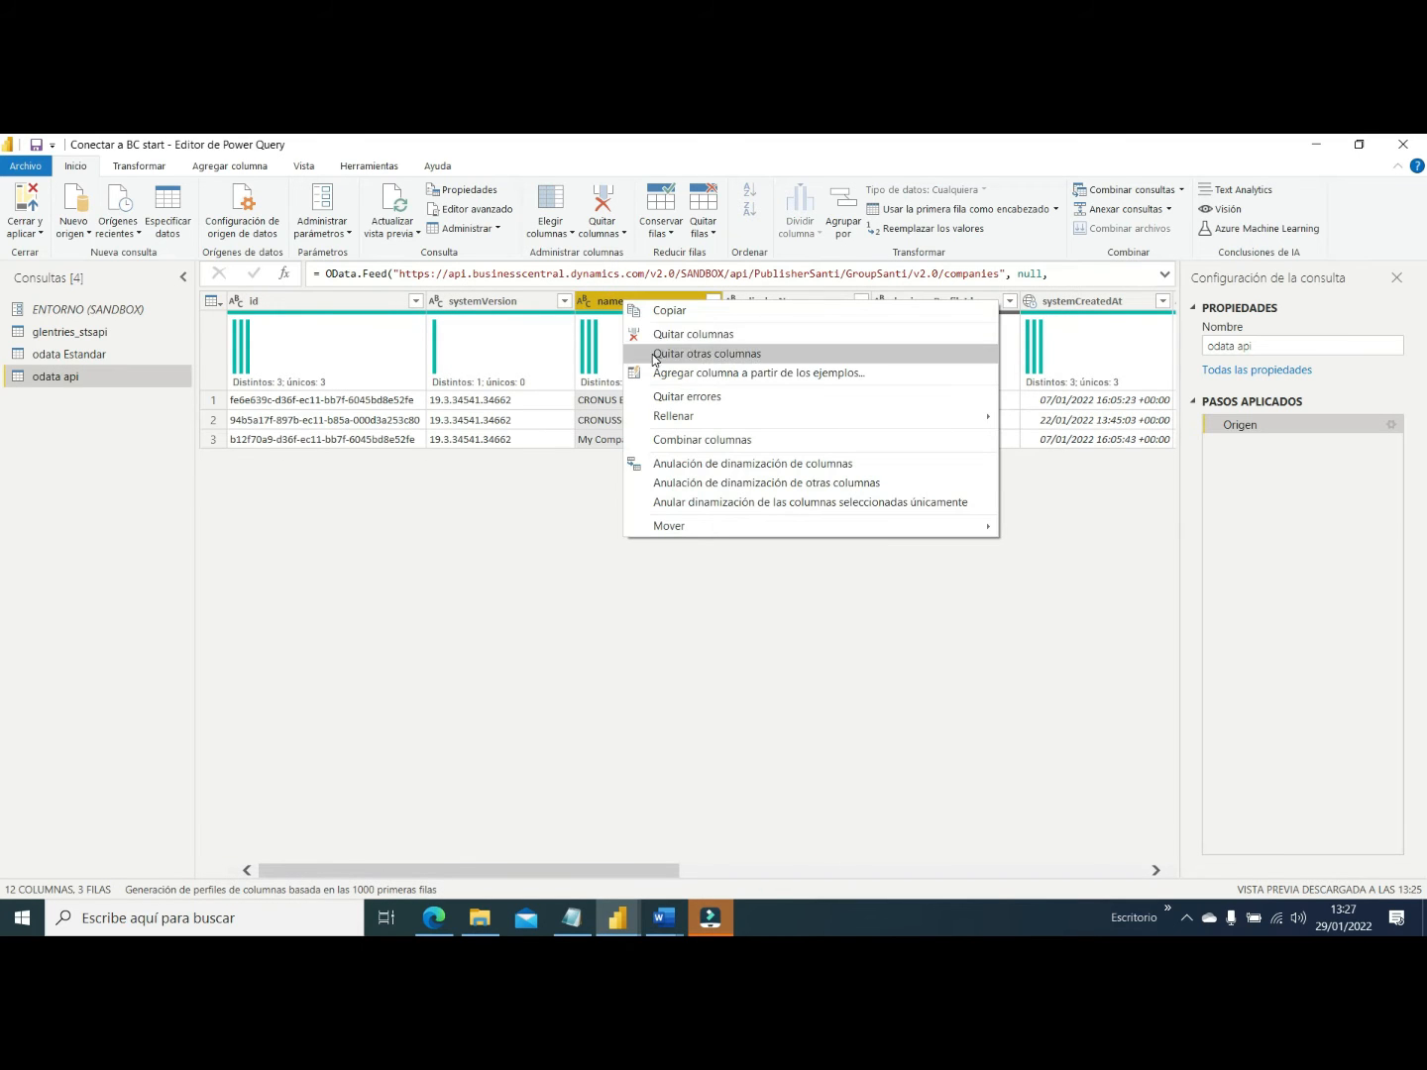
click(683, 353)
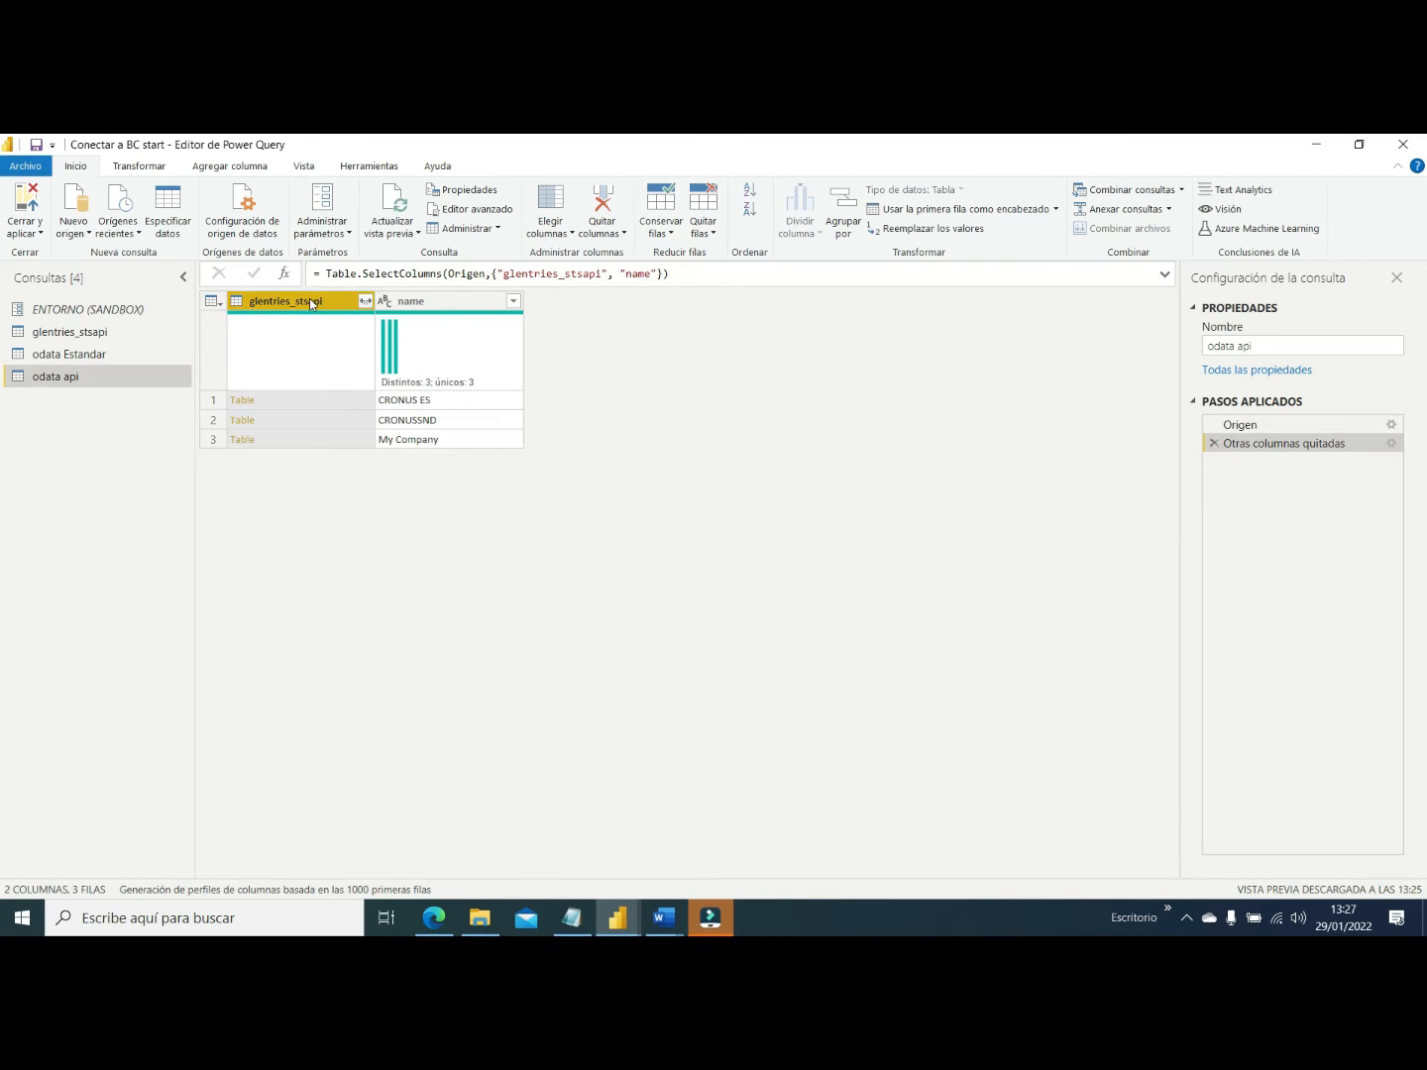
Filter the name column of the odata api query to exclude My Company
right_click(278, 298)
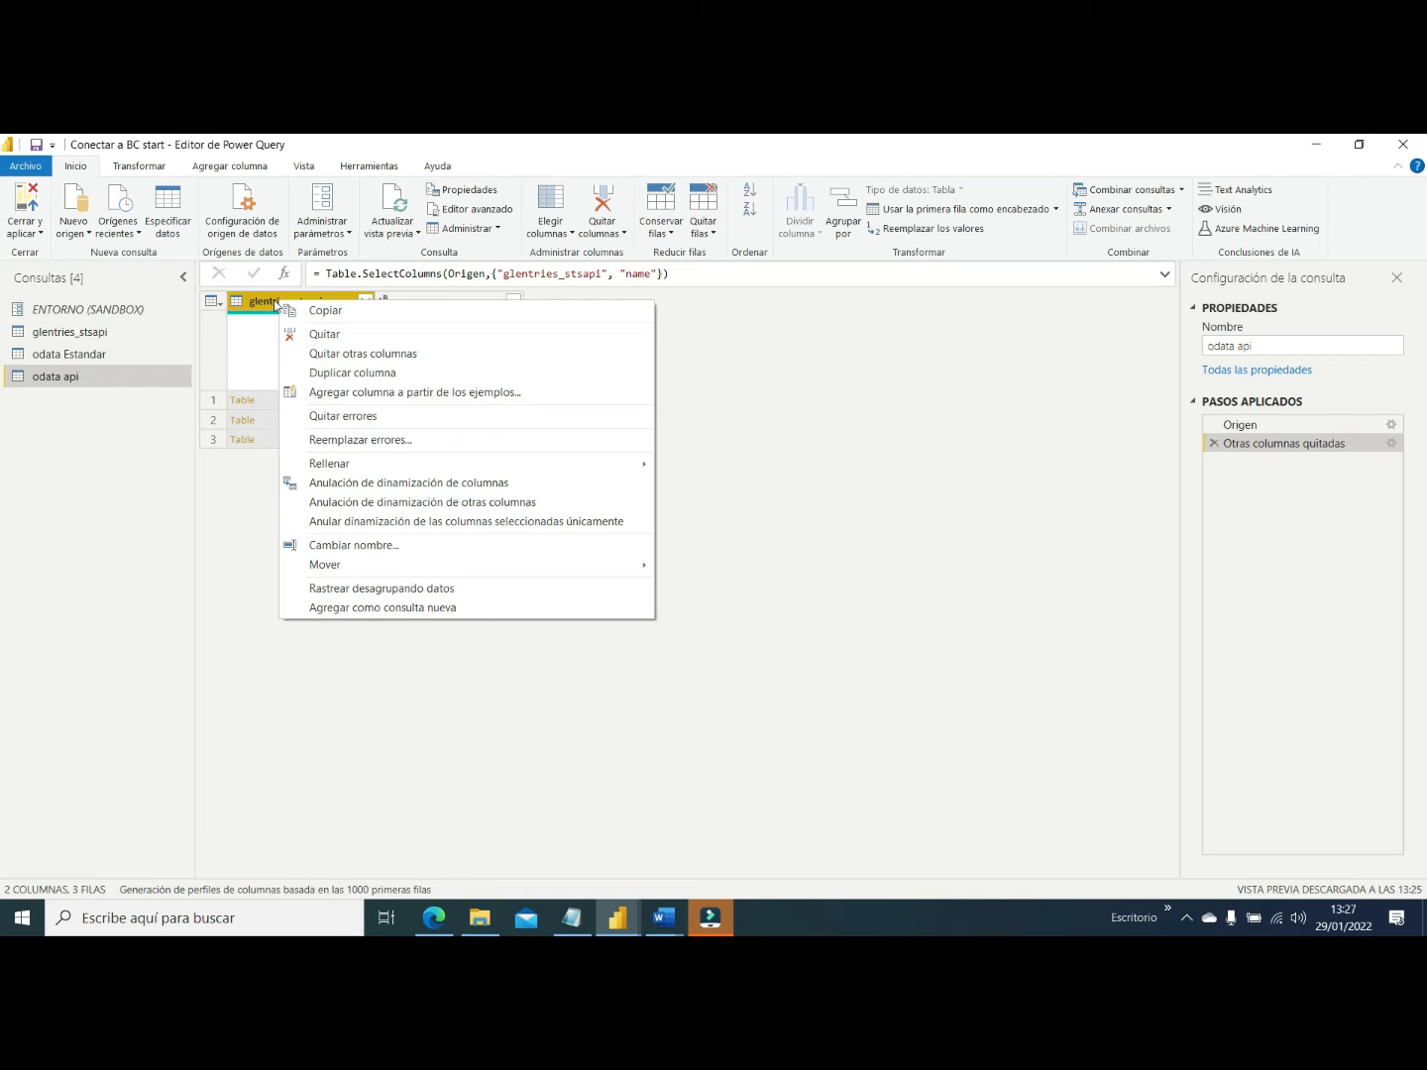
click(433, 294)
click(432, 294)
click(512, 299)
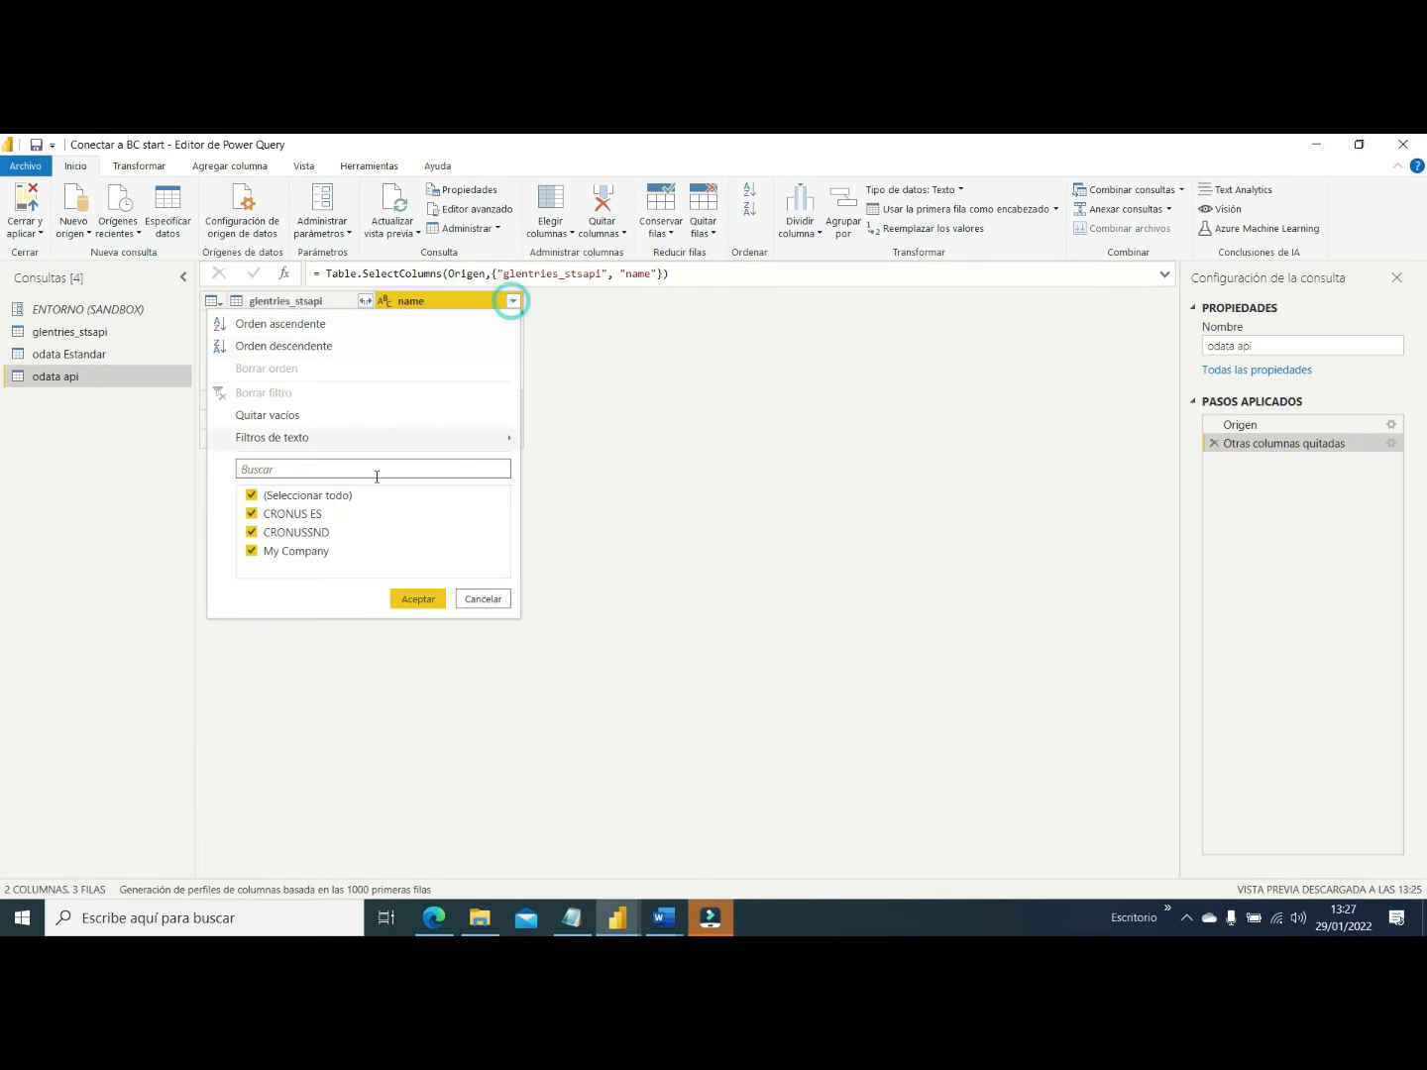
click(251, 550)
click(417, 598)
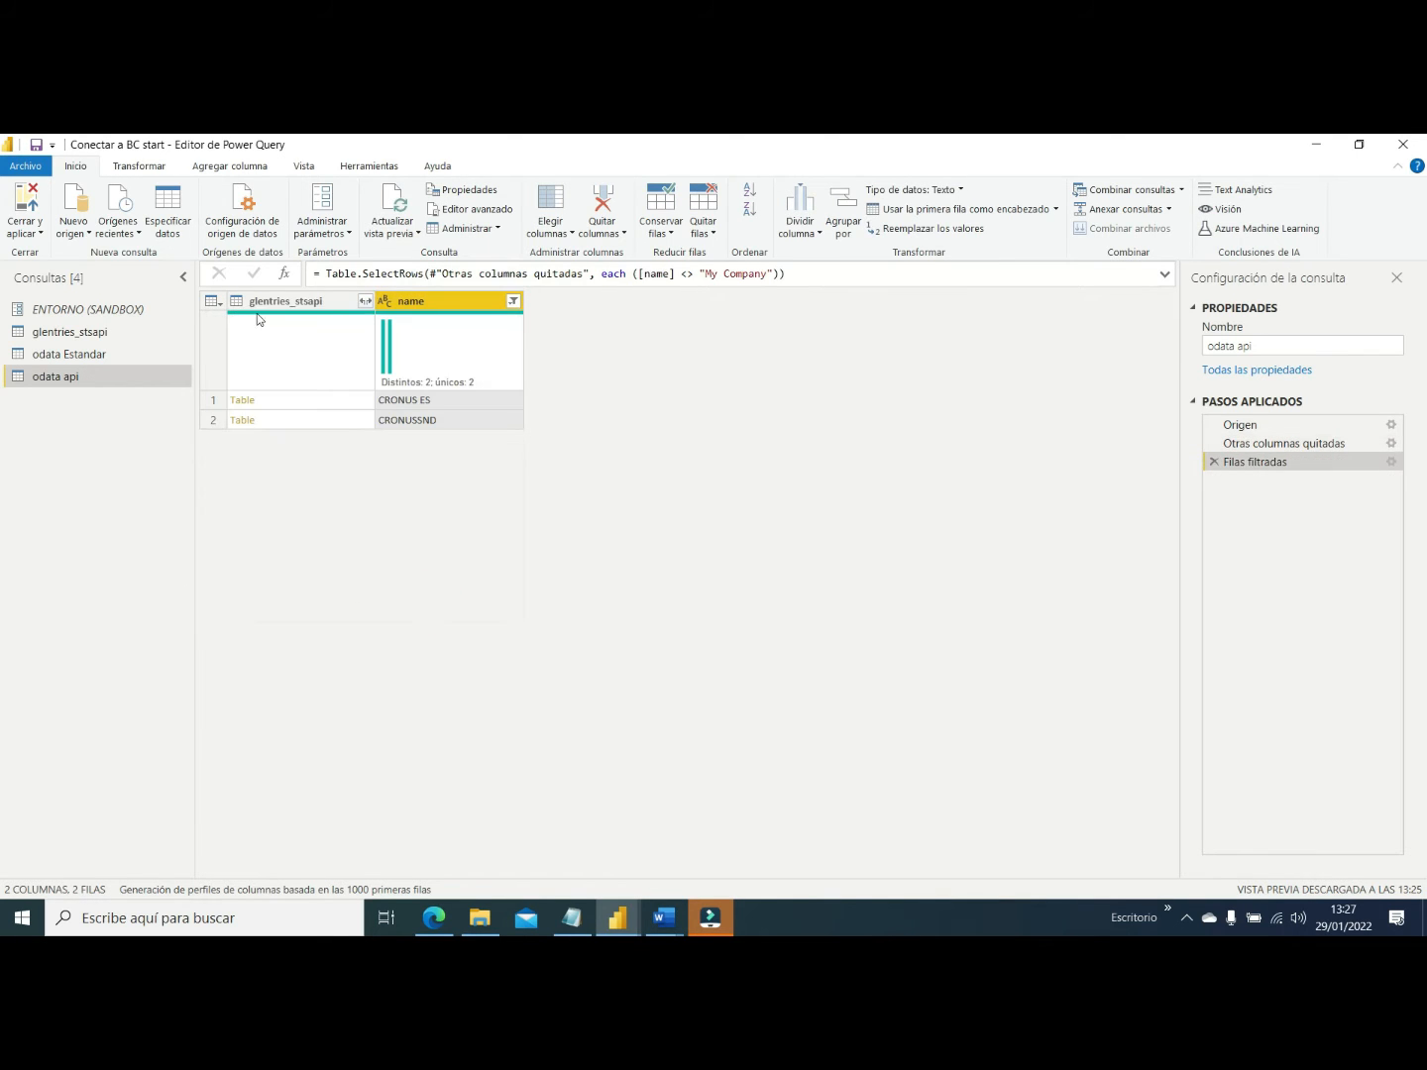
Expand all fields of the glentries_stsapi column with the original column name as prefix, and review the resulting columns
click(364, 302)
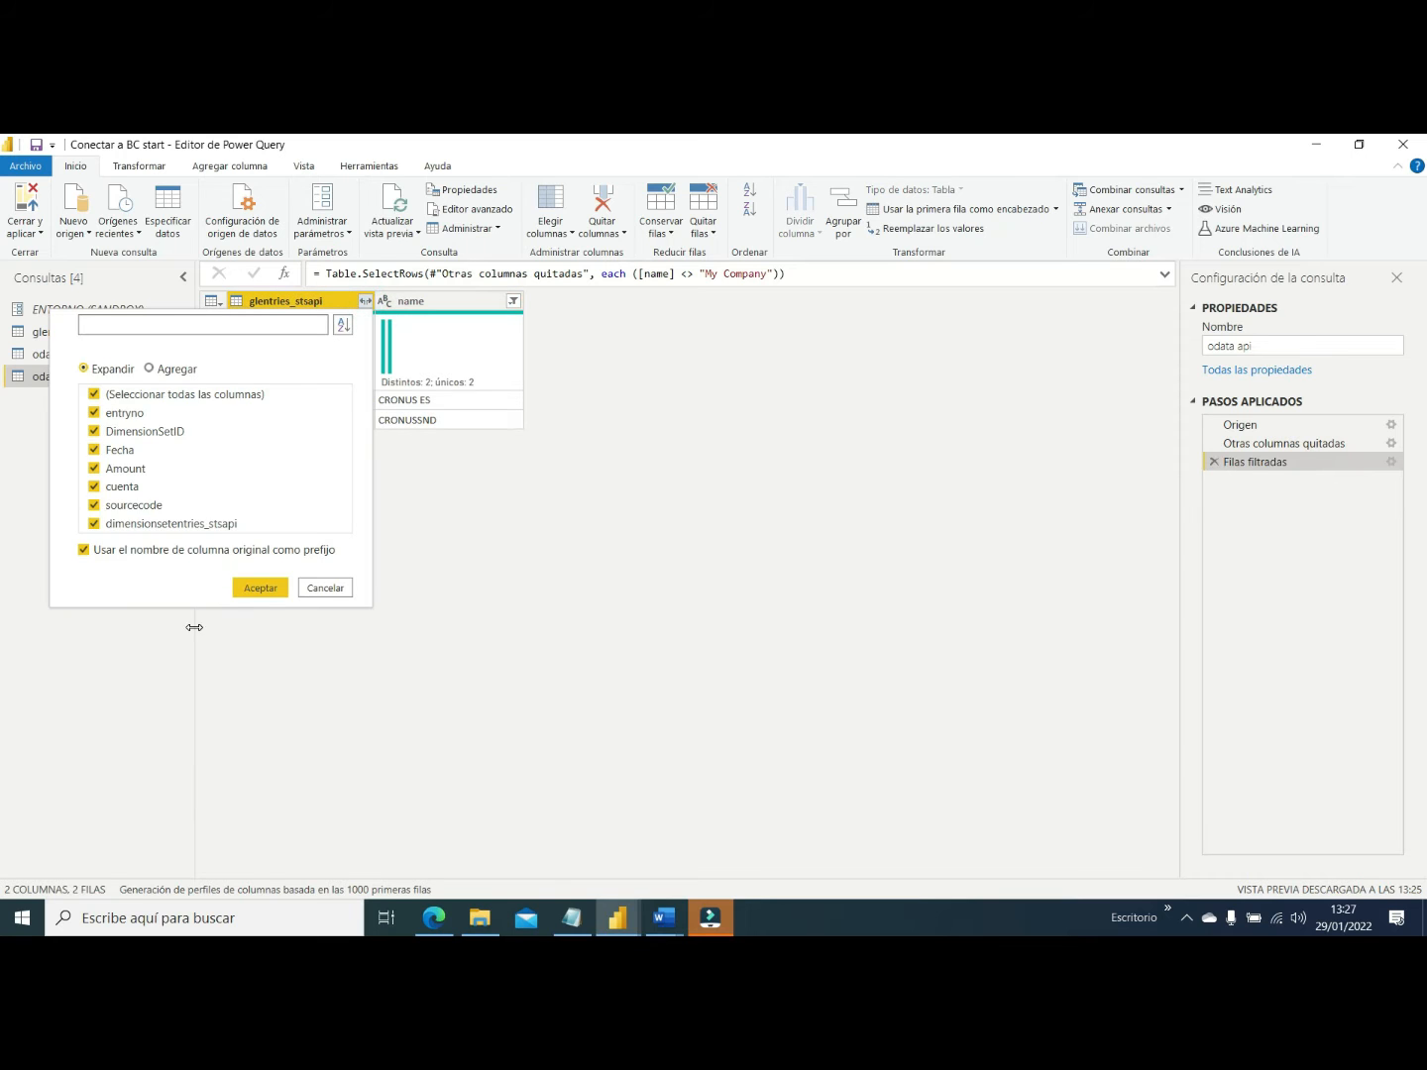
click(252, 587)
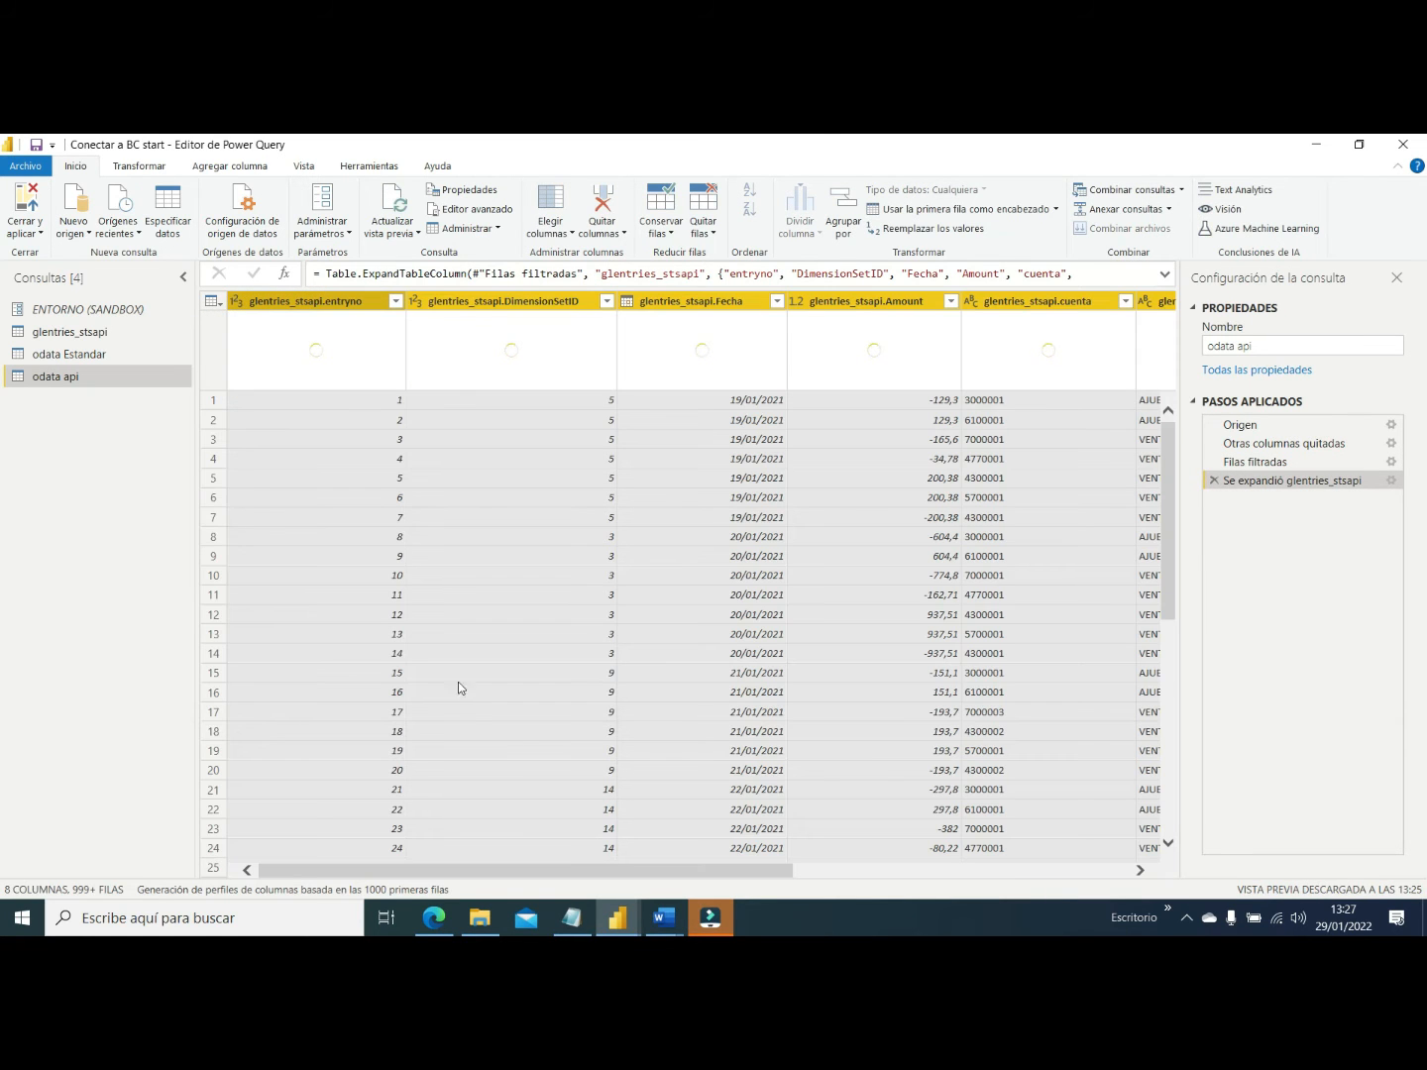
drag(560, 879, 897, 880)
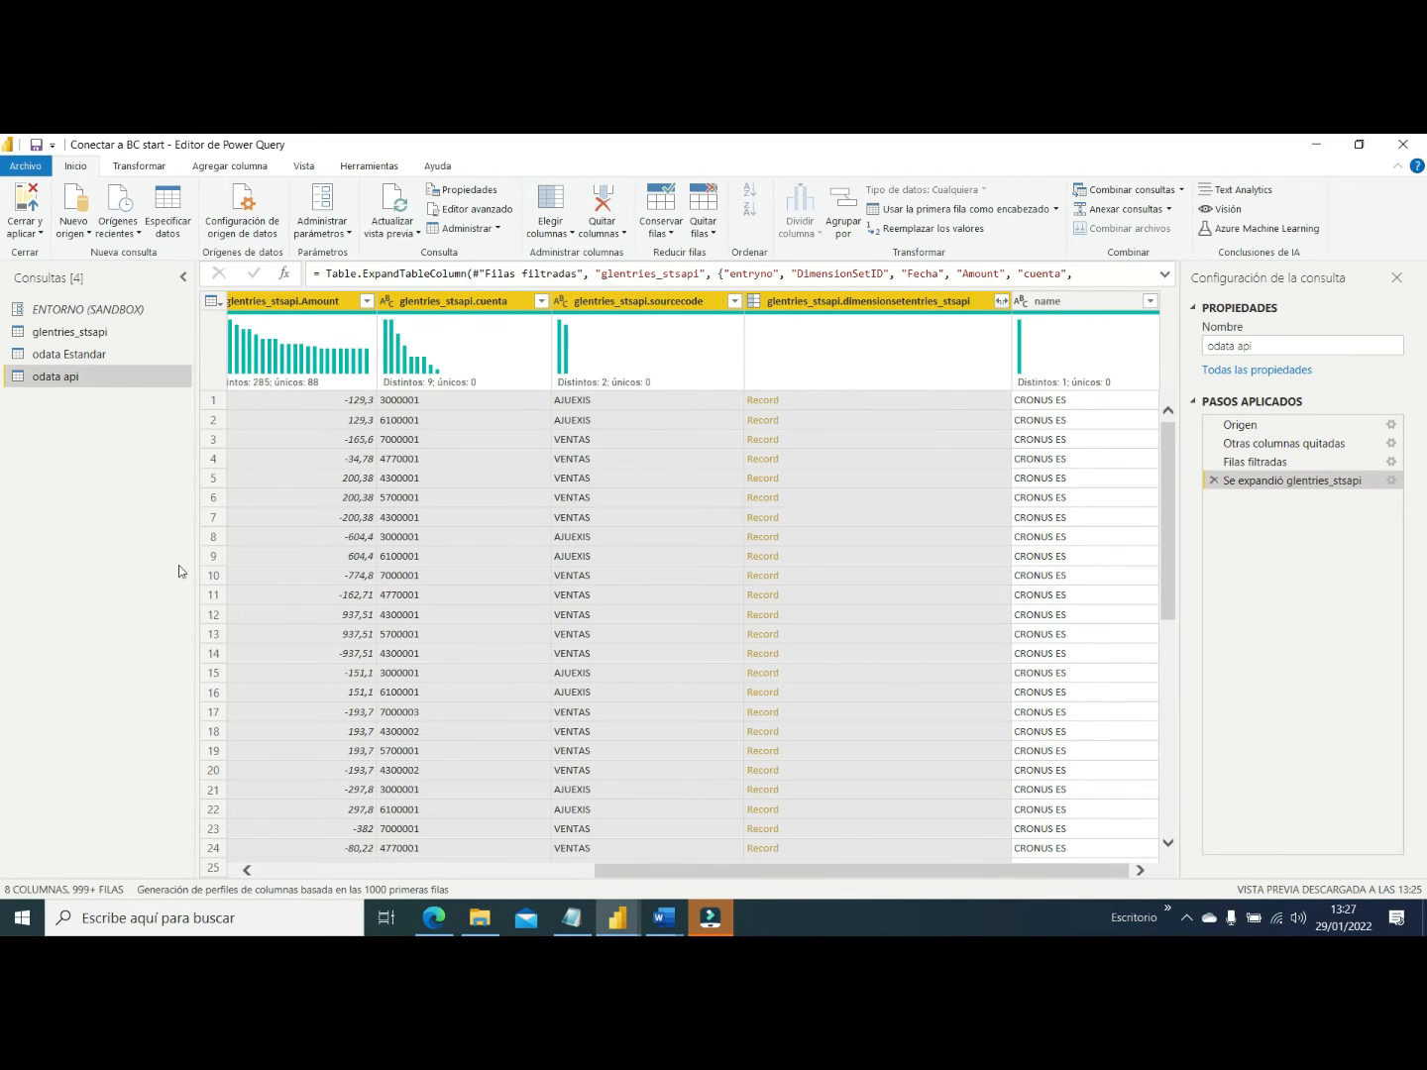
click(281, 869)
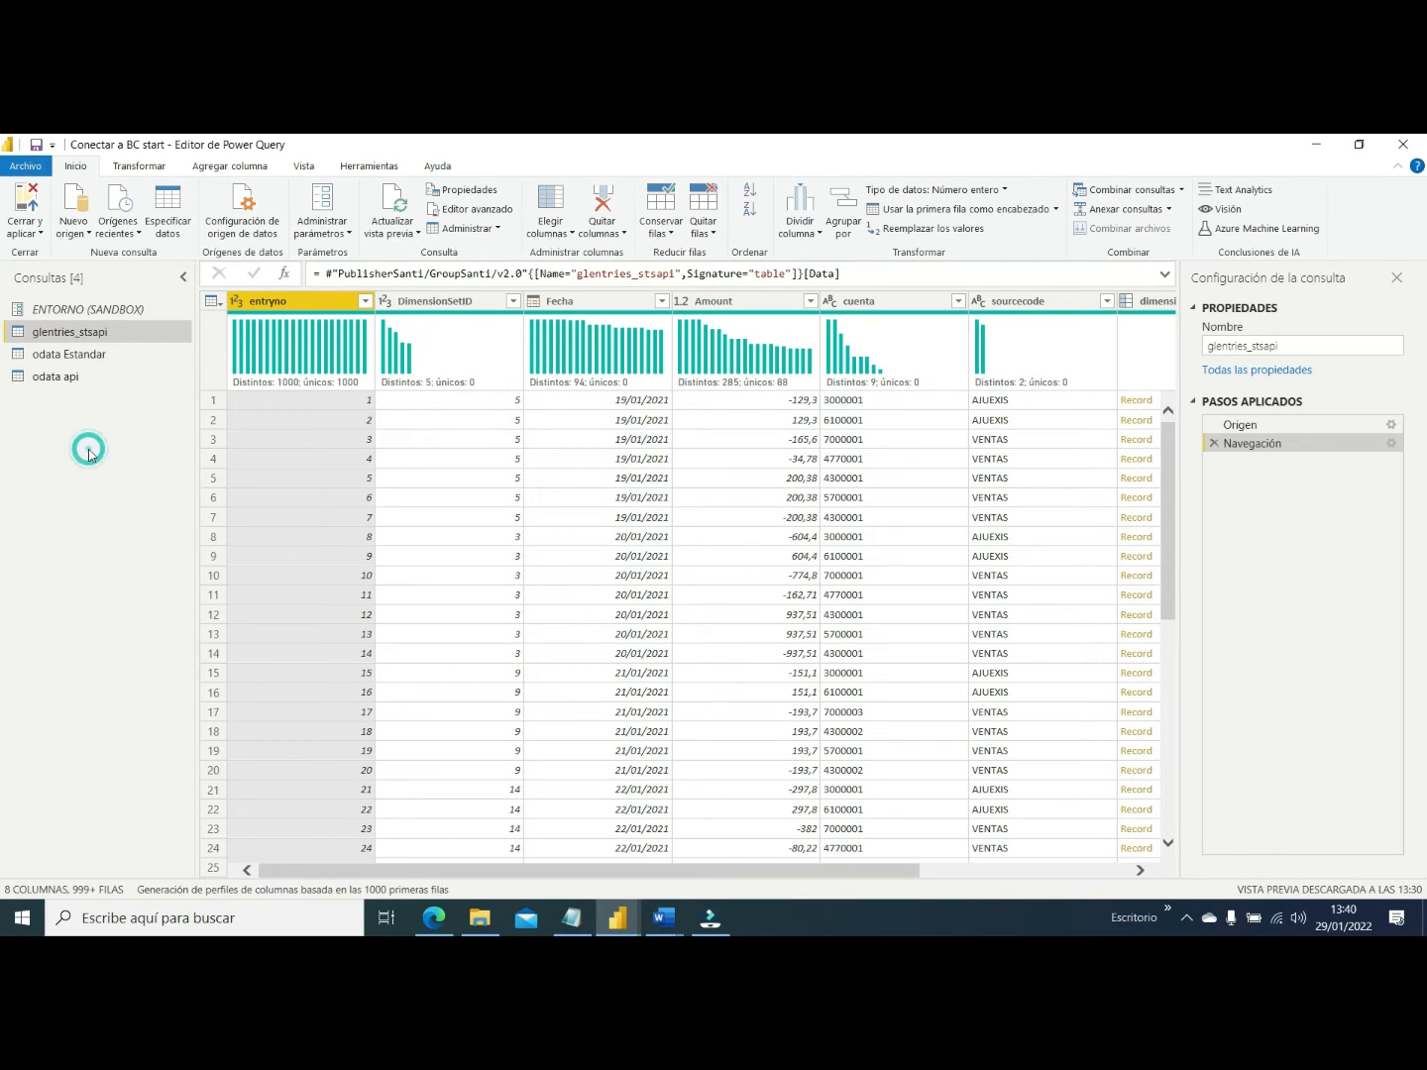
Duplicate the glentries_stsapi query and change the table name in the copy's navigation formula to dimensionsetentries_stsapi
right_click(56, 337)
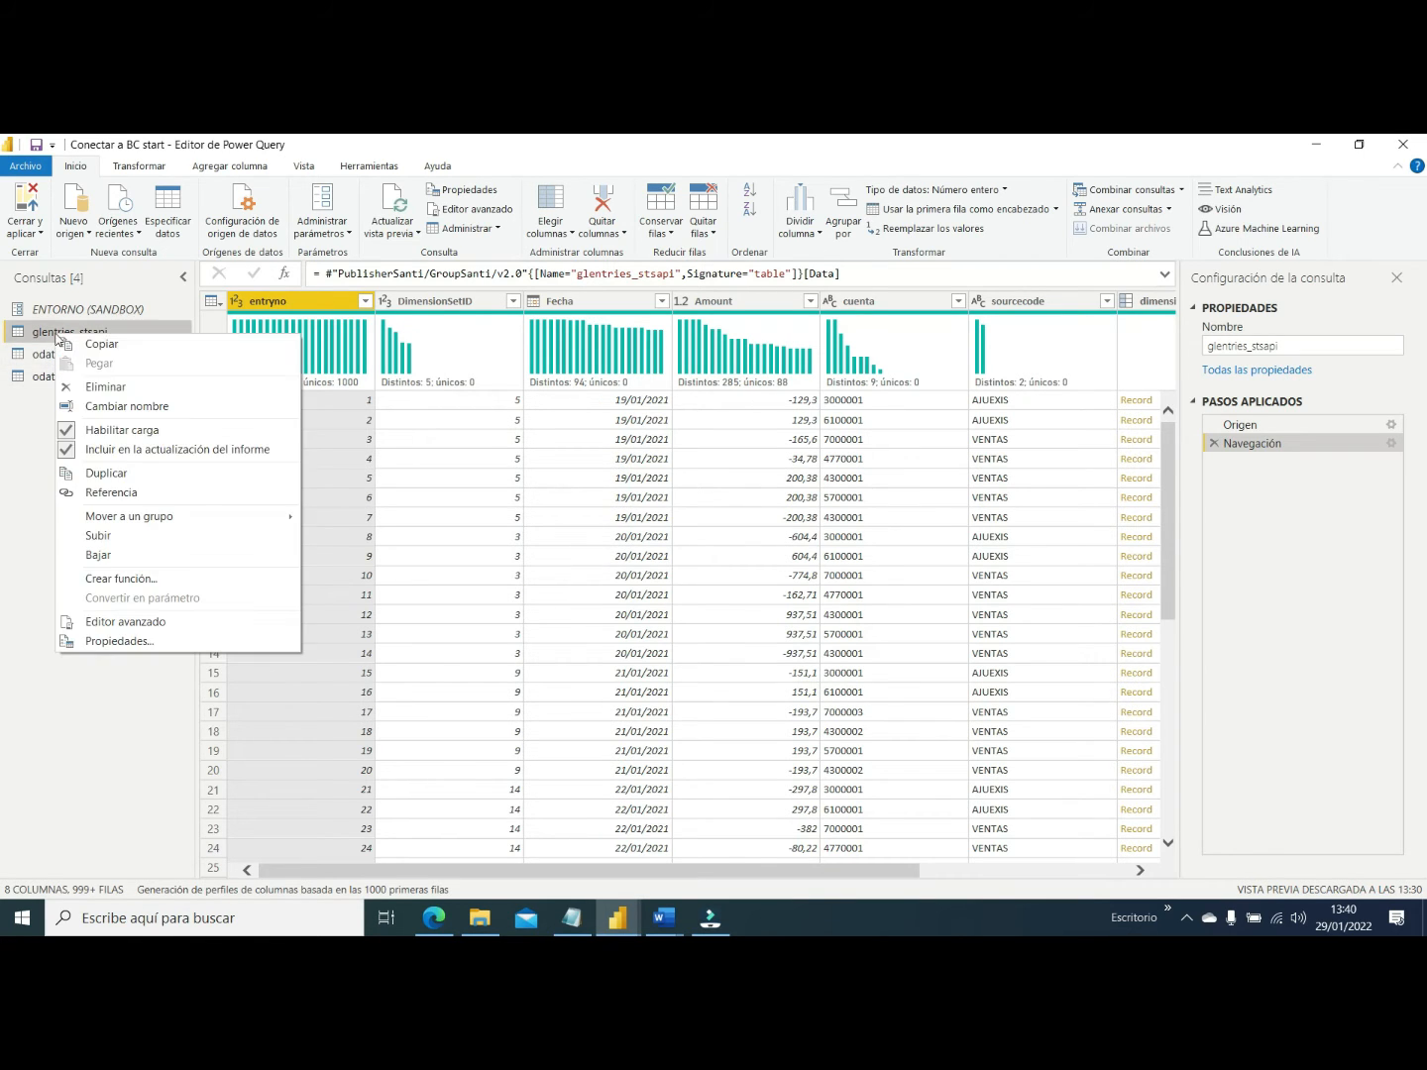
click(97, 474)
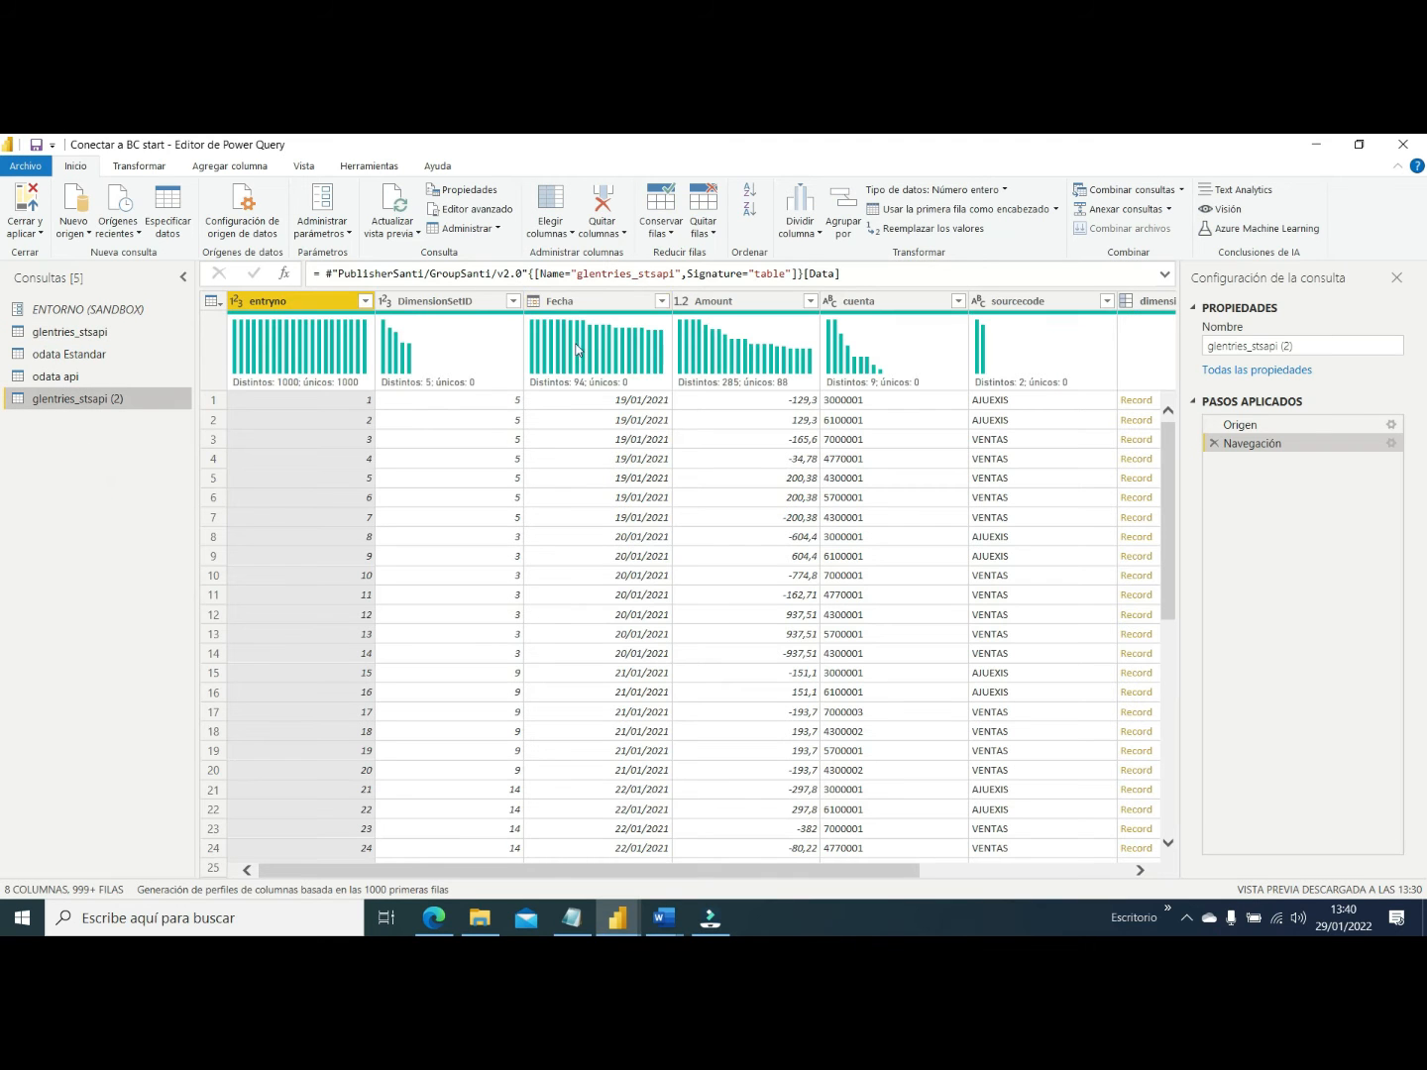
double_click(602, 274)
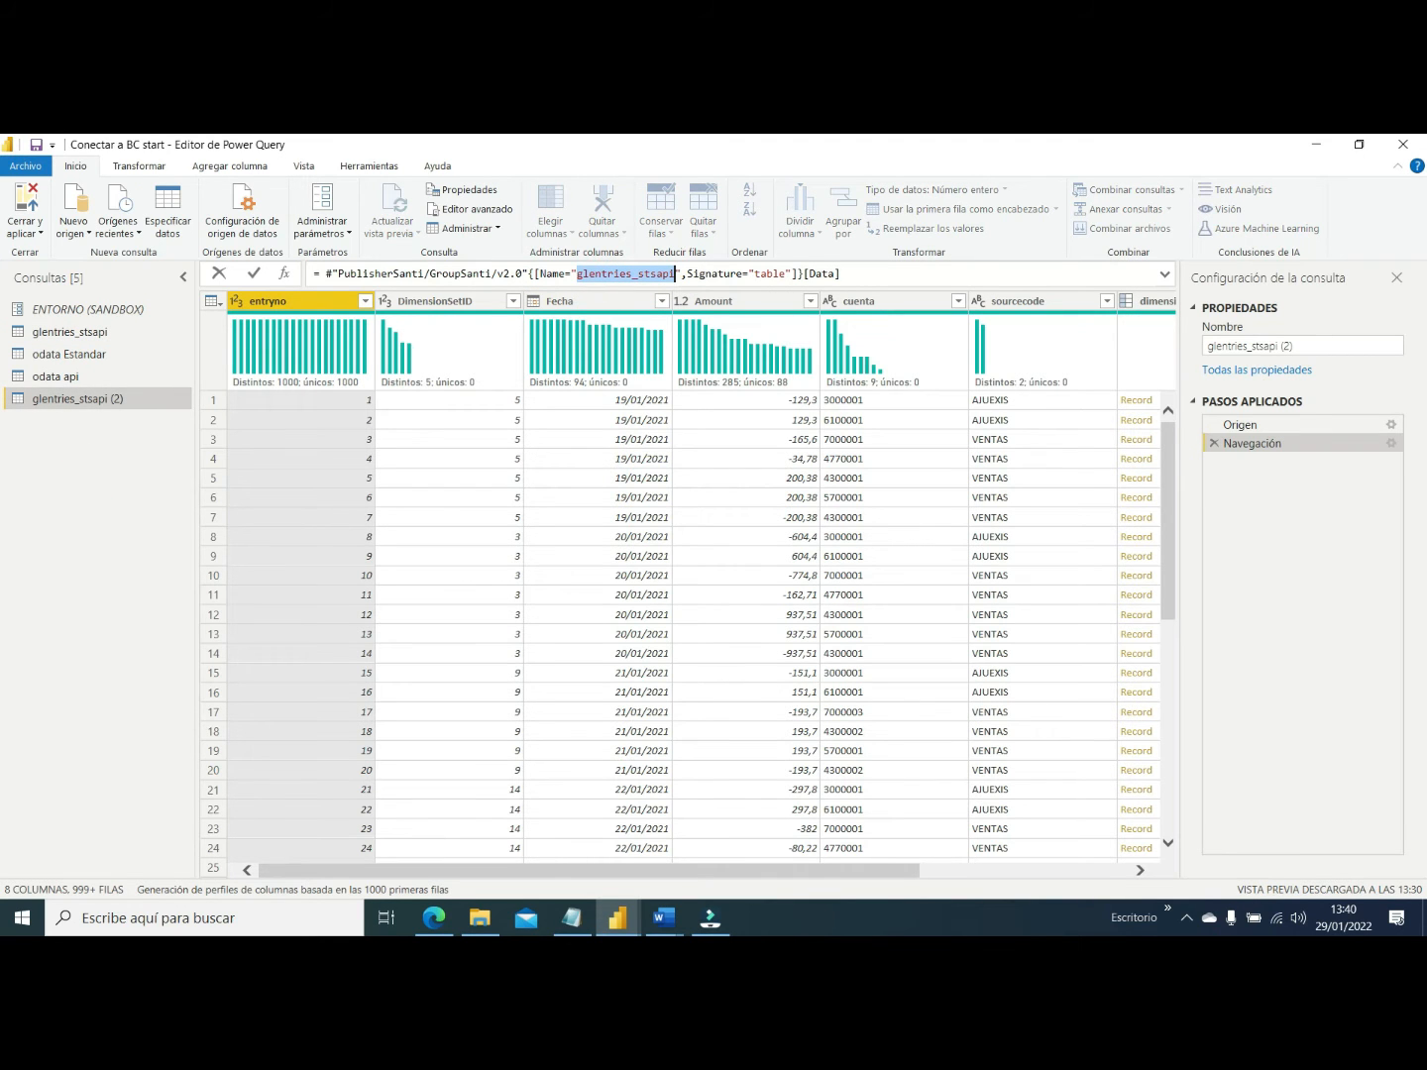
key(alt+Tab)
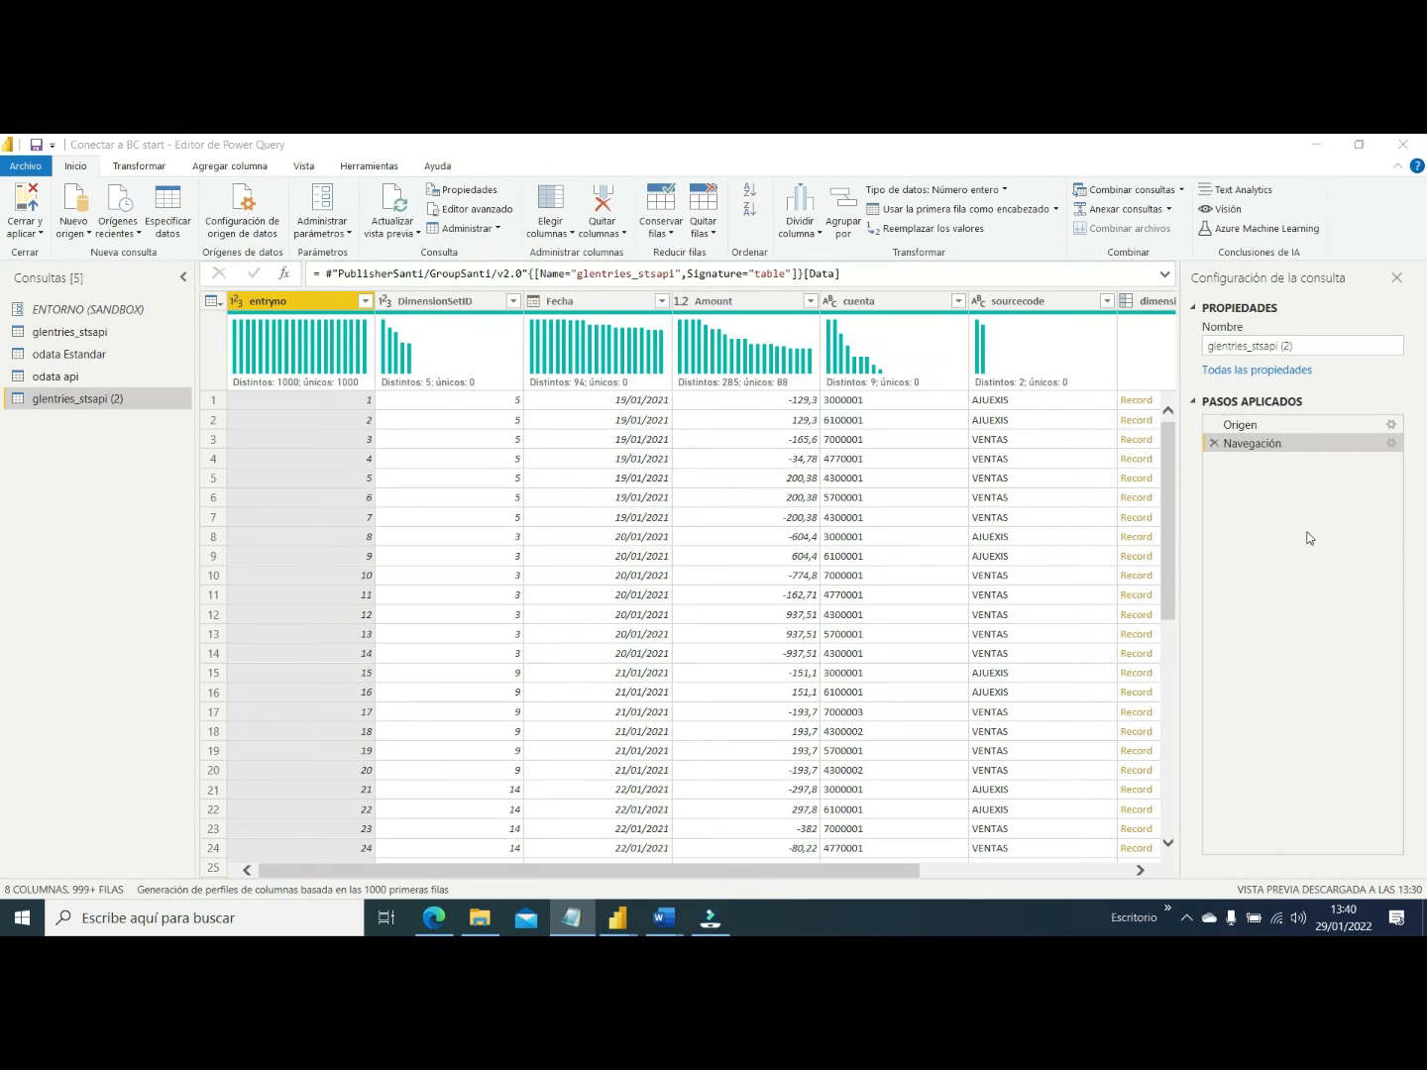
key(alt+Tab)
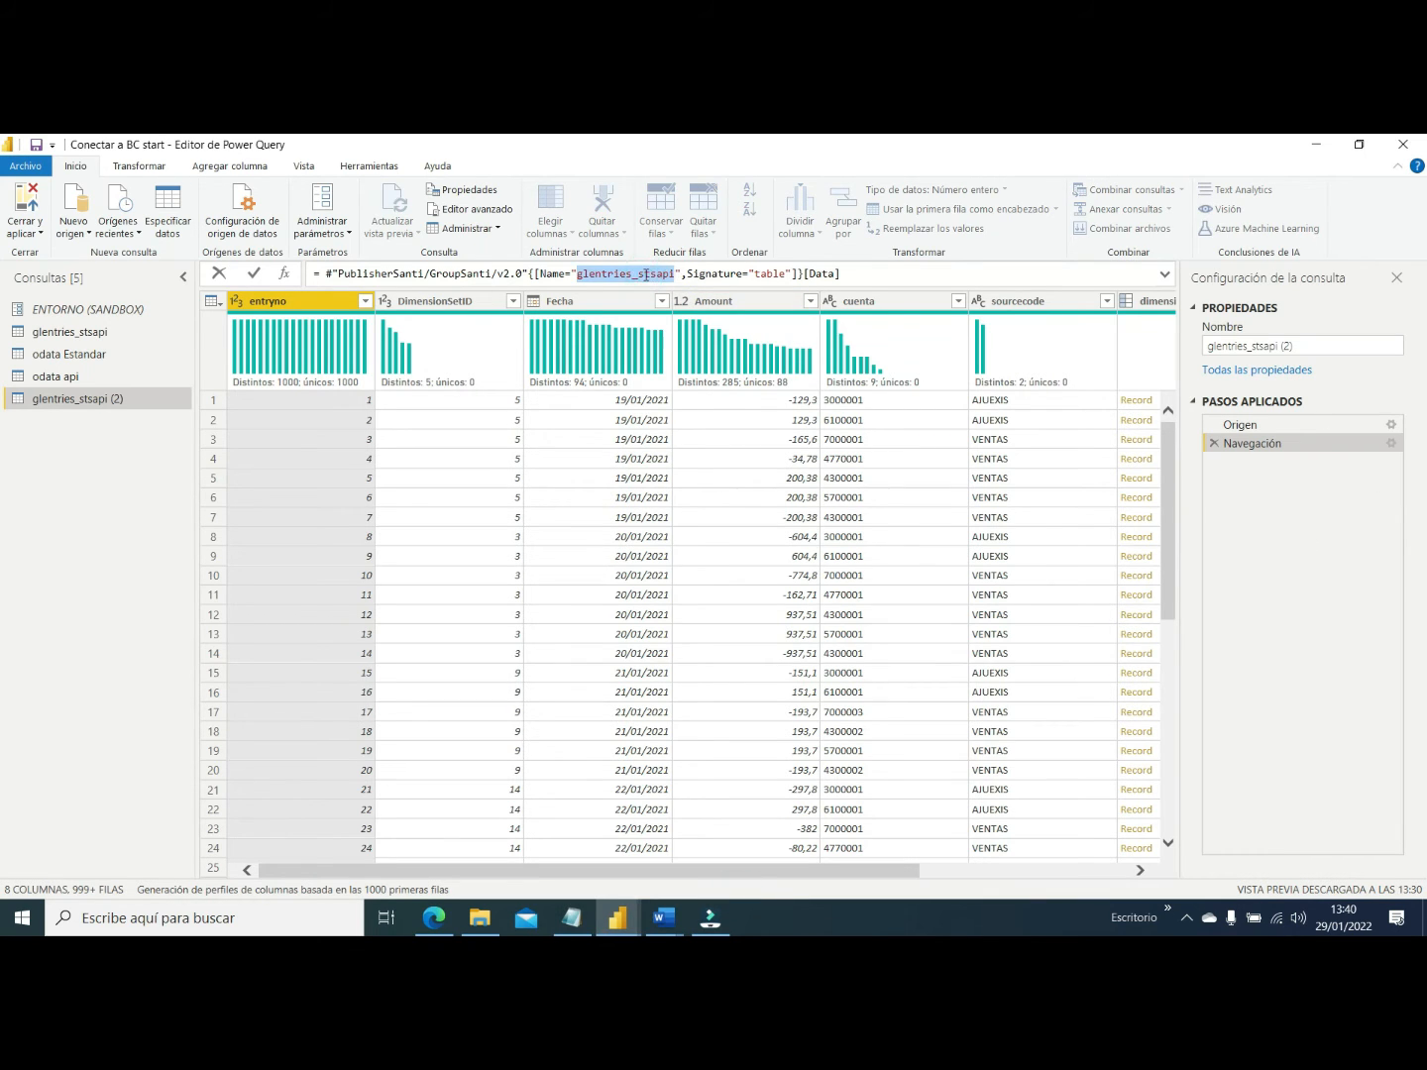
text(dimensionsetentries_stsapi)
key(Return)
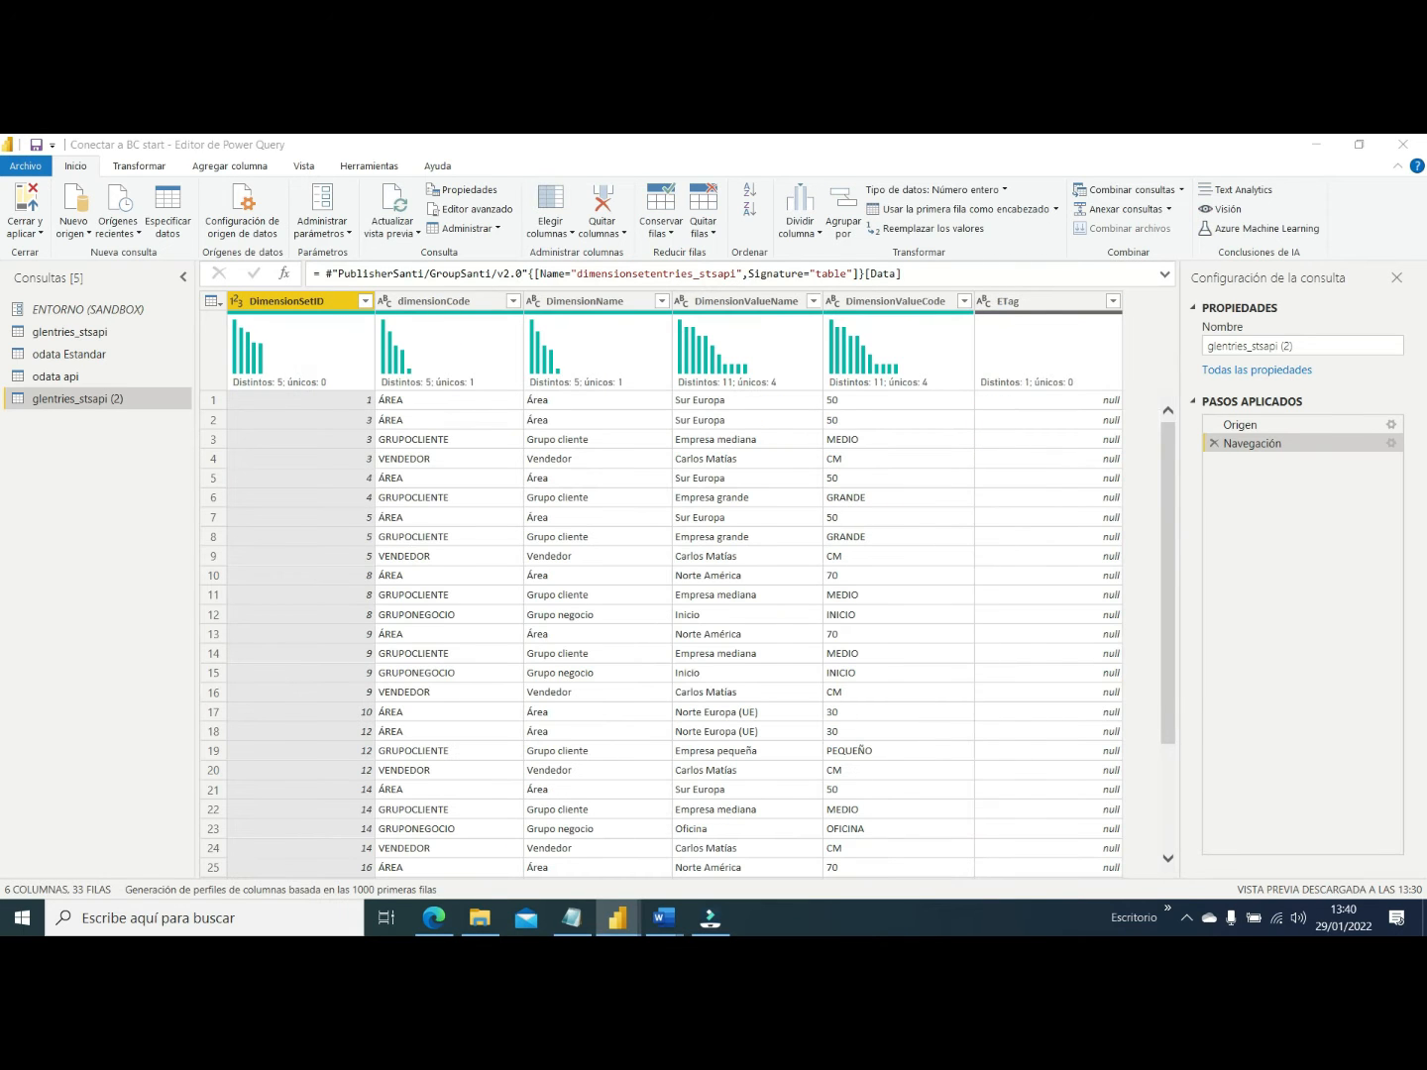
Duplicate the glentries_stsapi (2) query and change the table name in the copy's navigation formula to customersales_stsapi
key(alt+Tab)
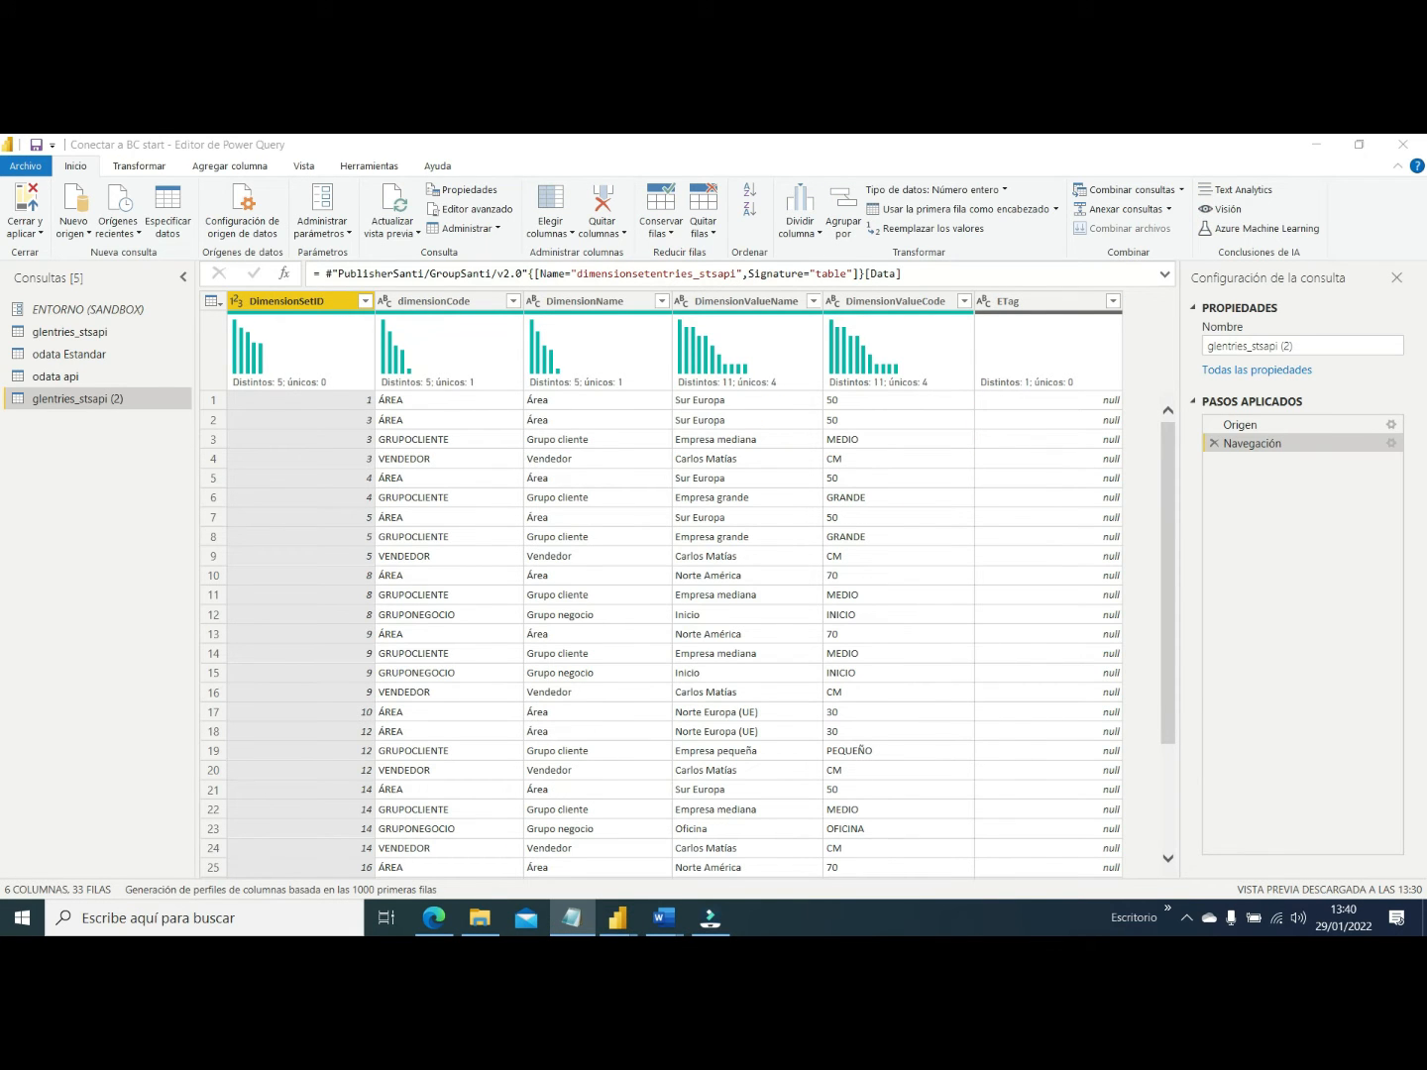
right_click(58, 396)
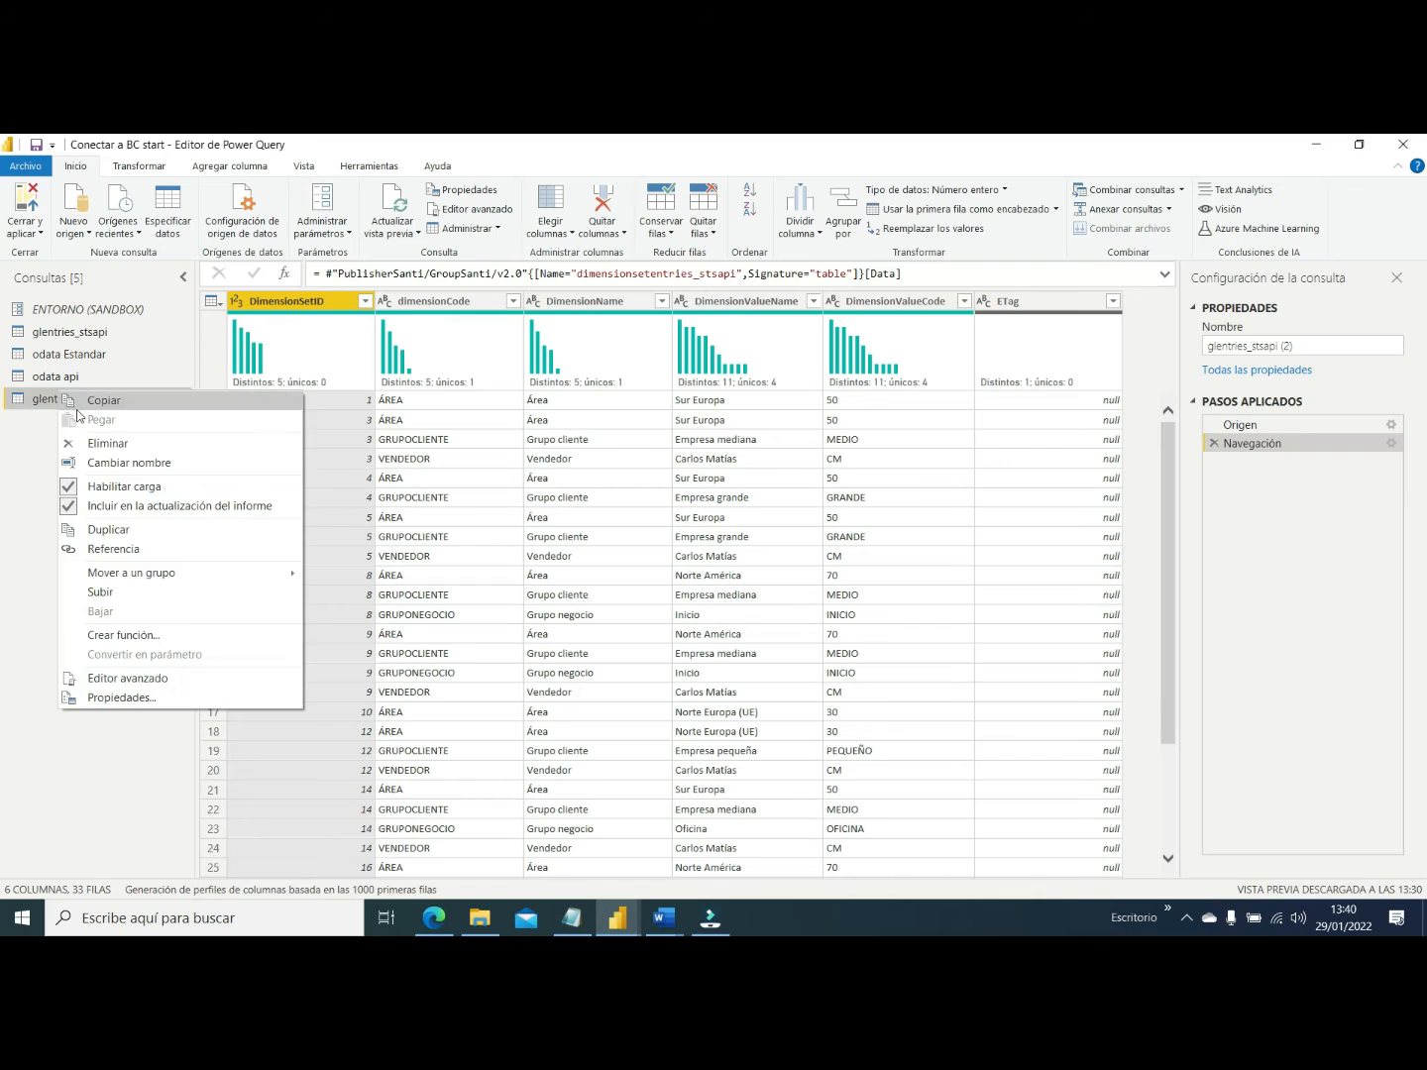
click(248, 530)
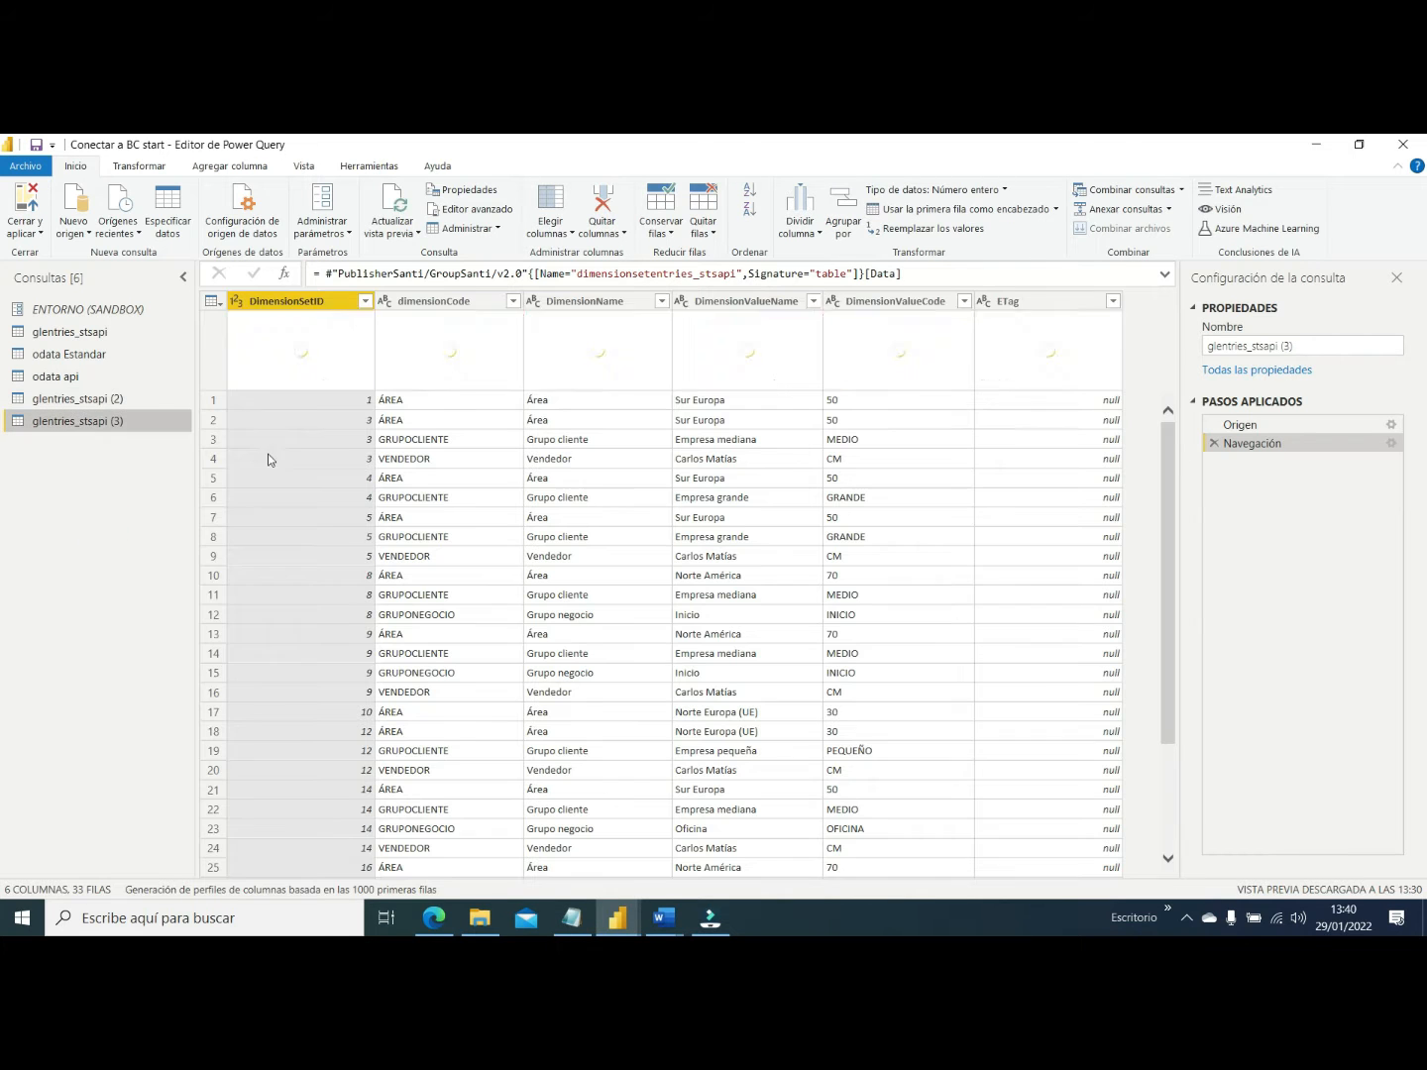
double_click(634, 274)
text(customersales_stsapi)
key(Return)
Rename the query that loads the customer sales table as customersales_stsapi
click(1347, 345)
key(ctrl+a)
text(customersales_stsapi)
click(83, 420)
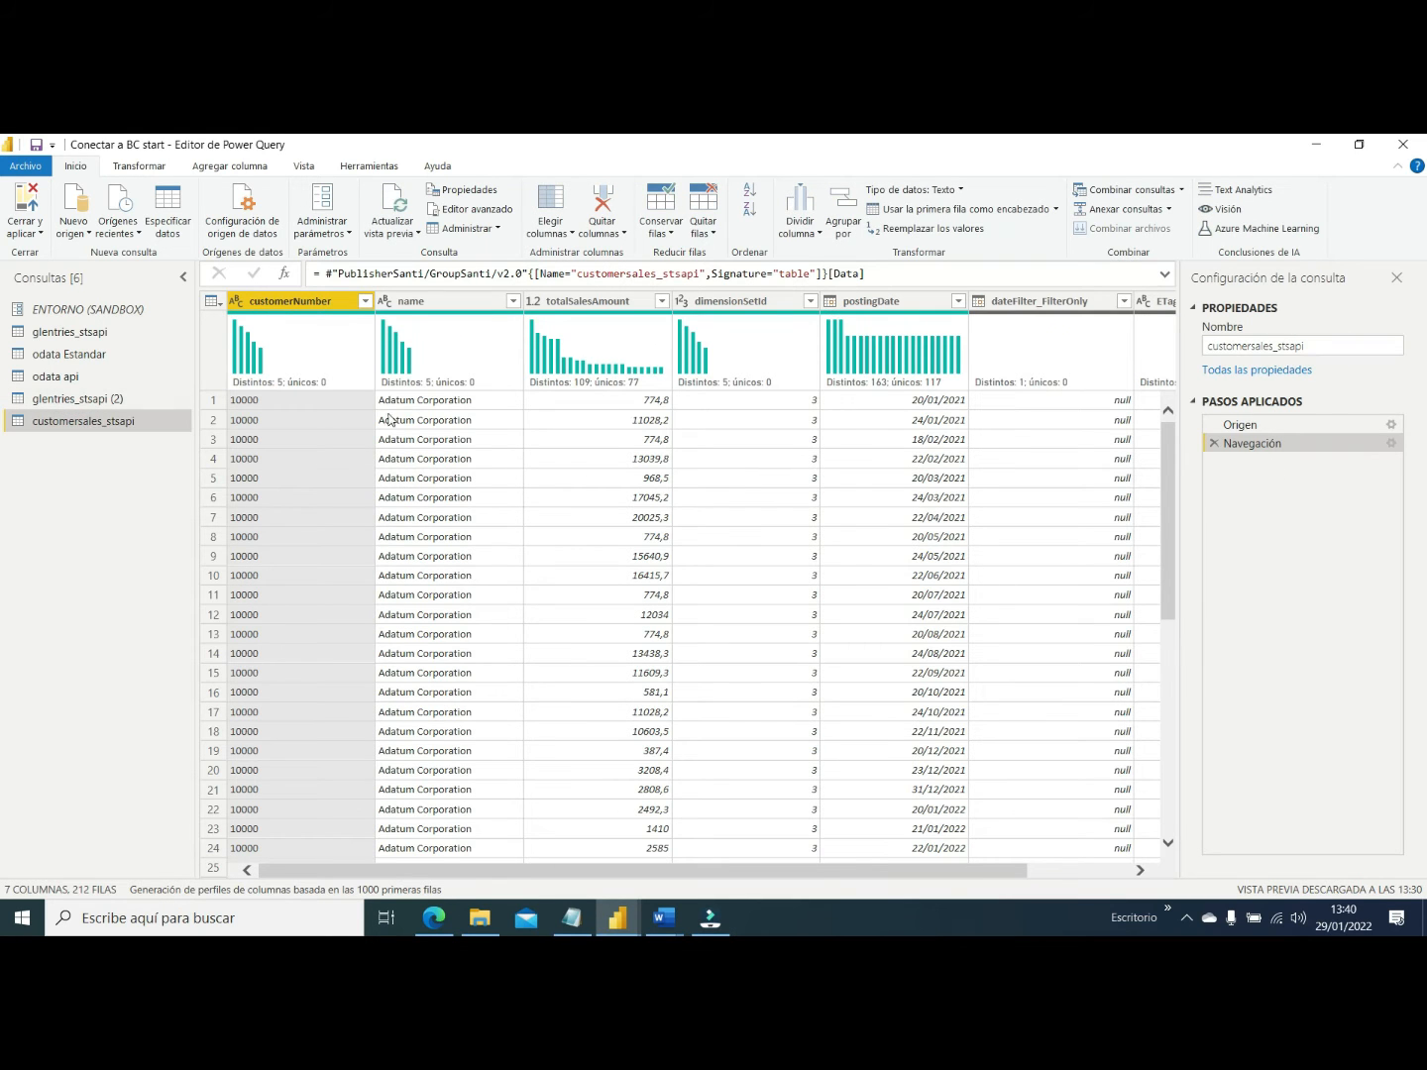
Rename the glentries_stsapi (2) query as dimensions set
click(76, 397)
click(1299, 340)
key(ctrl+a)
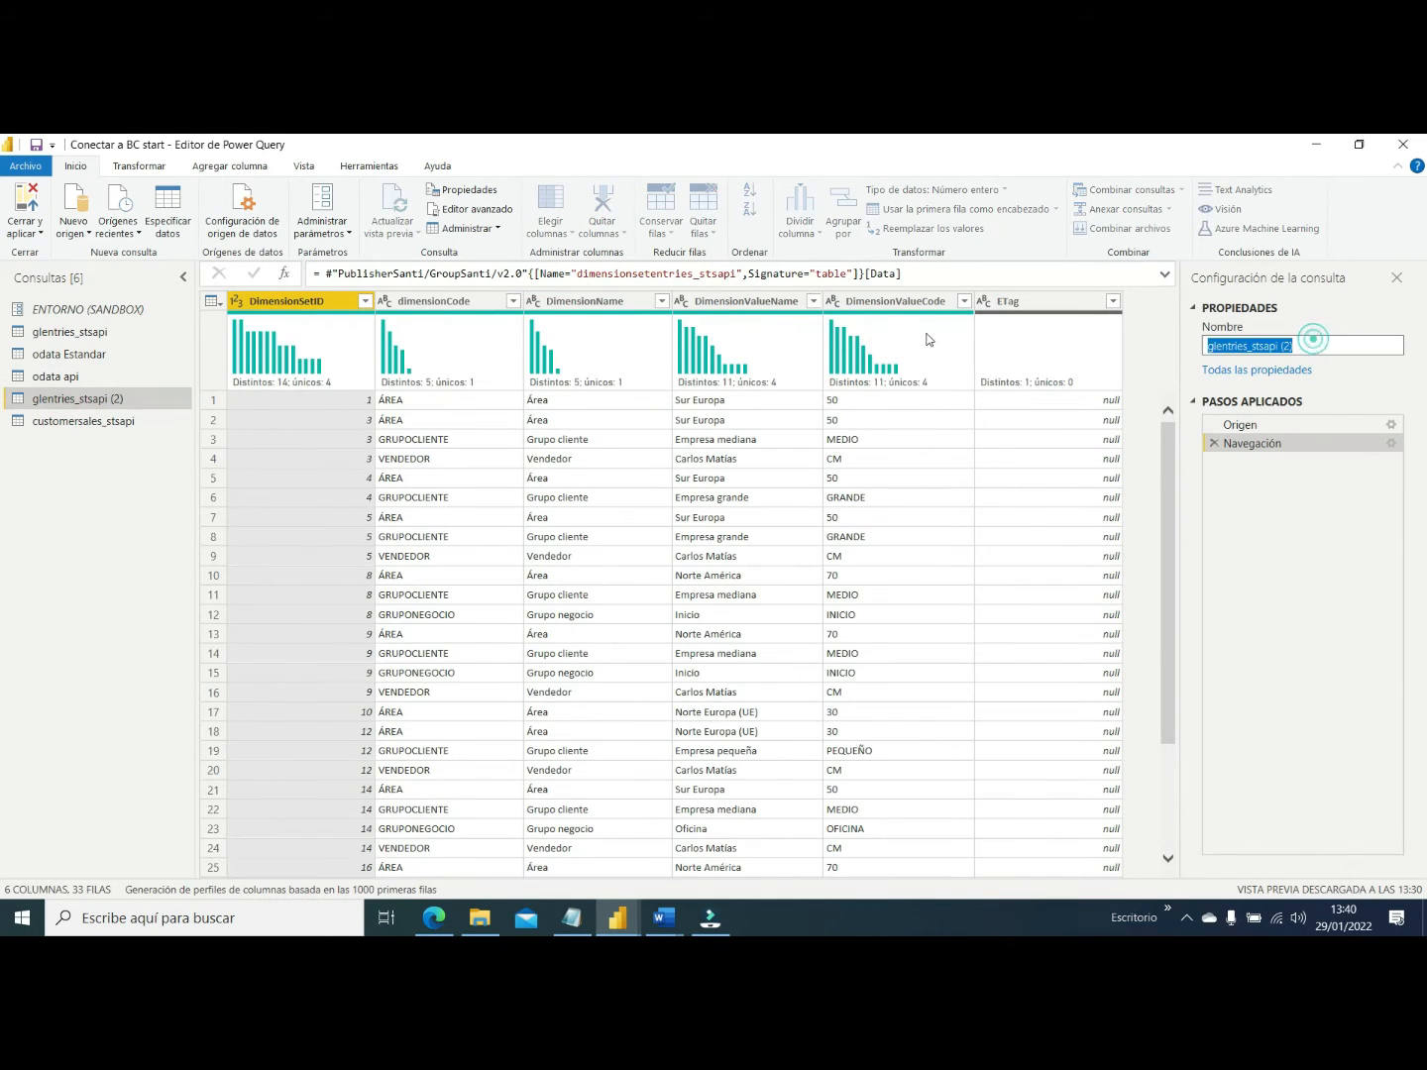
text(simensions)
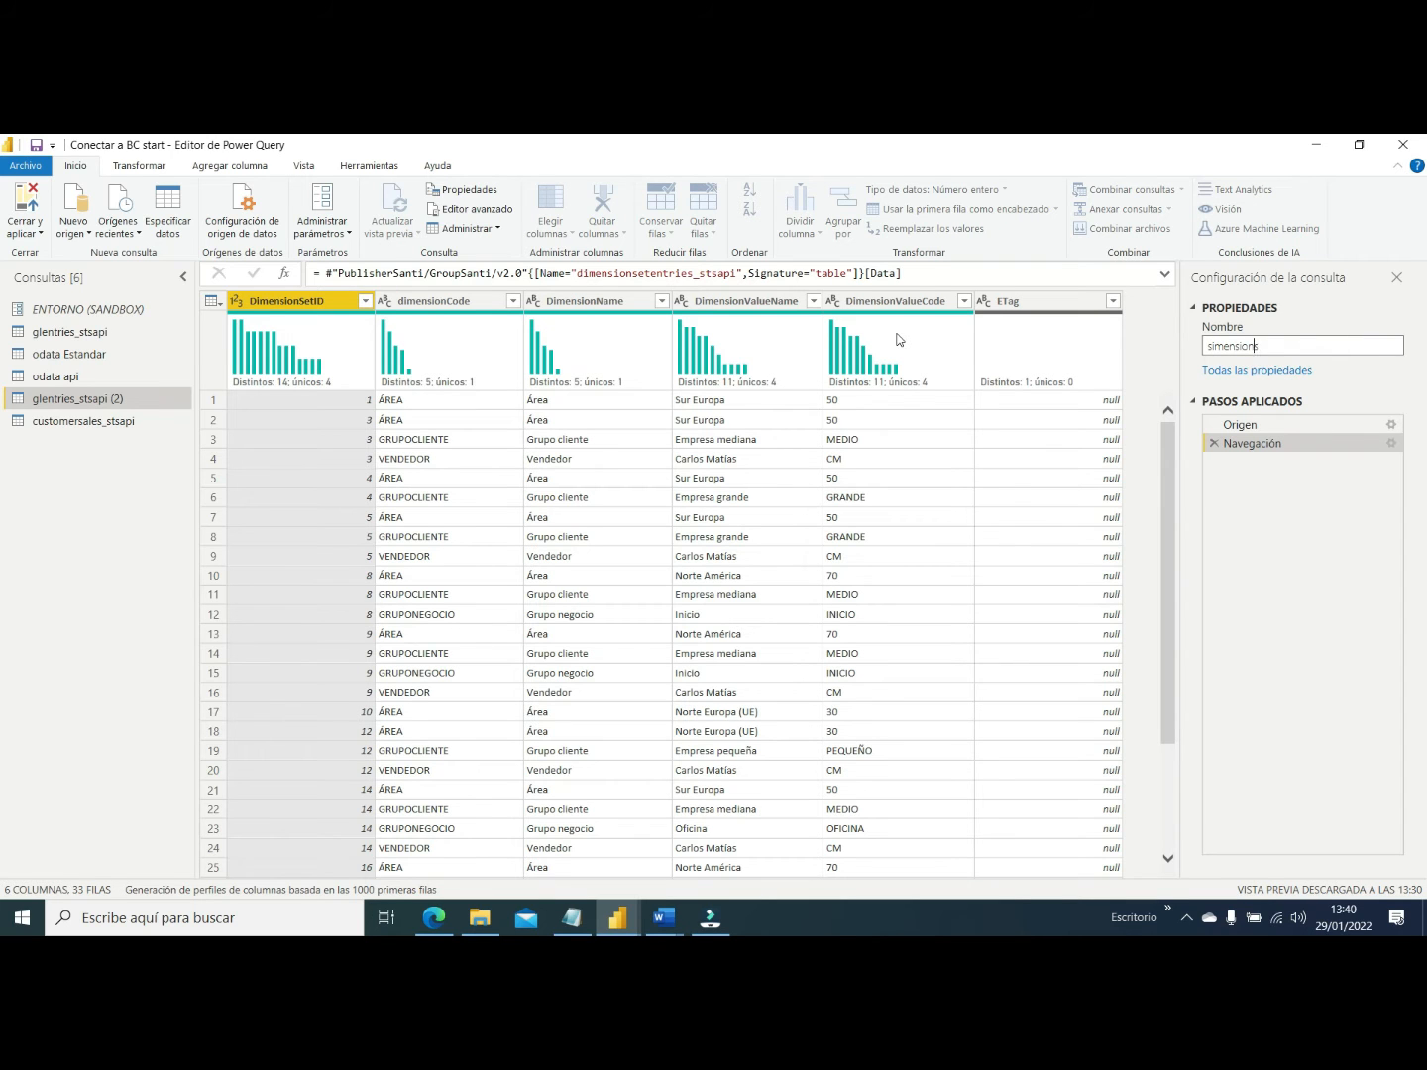
text( set)
key(Return)
click(1207, 347)
key(BackSpace)
text(d)
key(Return)
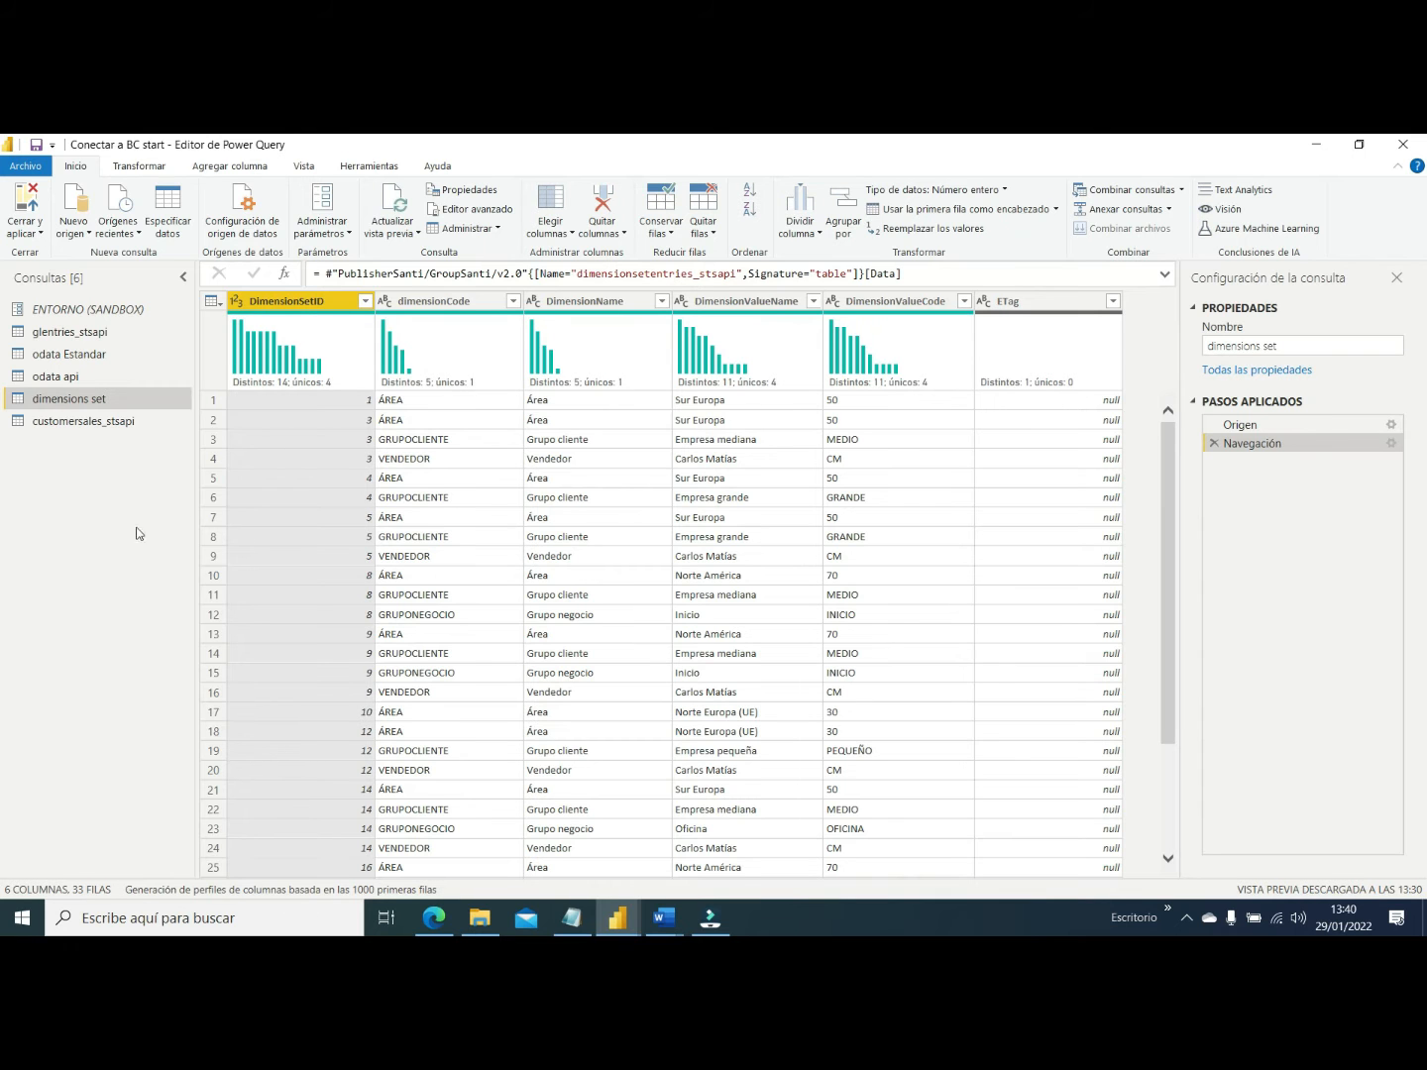
Review the rows of the customersales_stsapi query and its code in the Advanced Editor, including the CRONUS ES company line
click(40, 422)
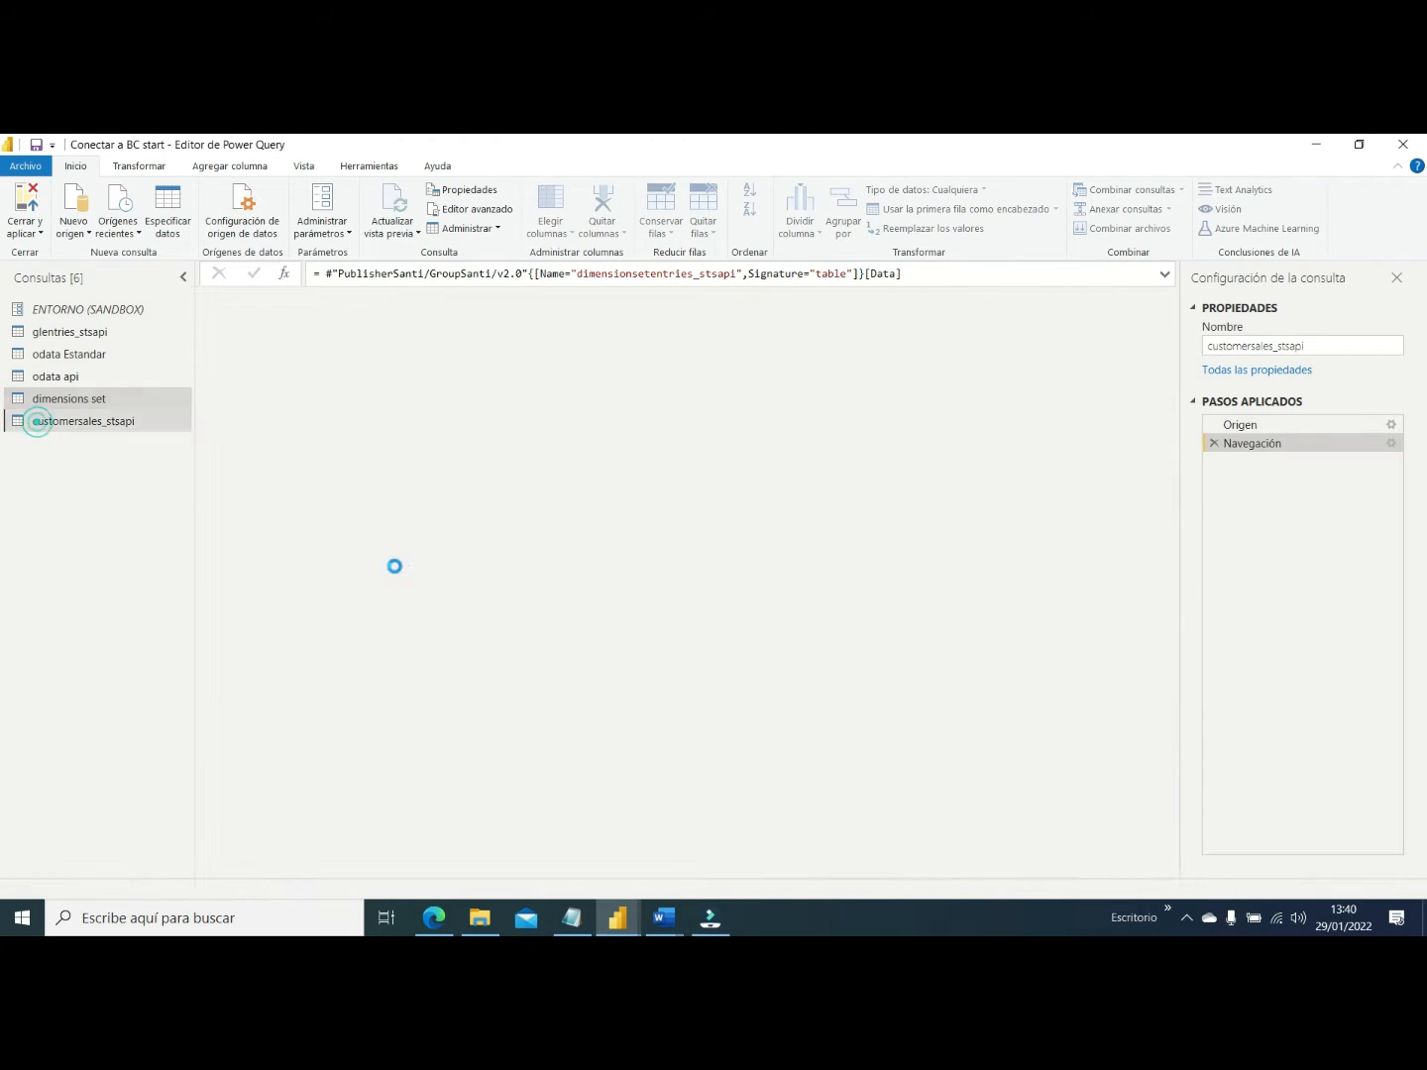
scroll(485, 584, down, 8)
scroll(485, 587, down, 20)
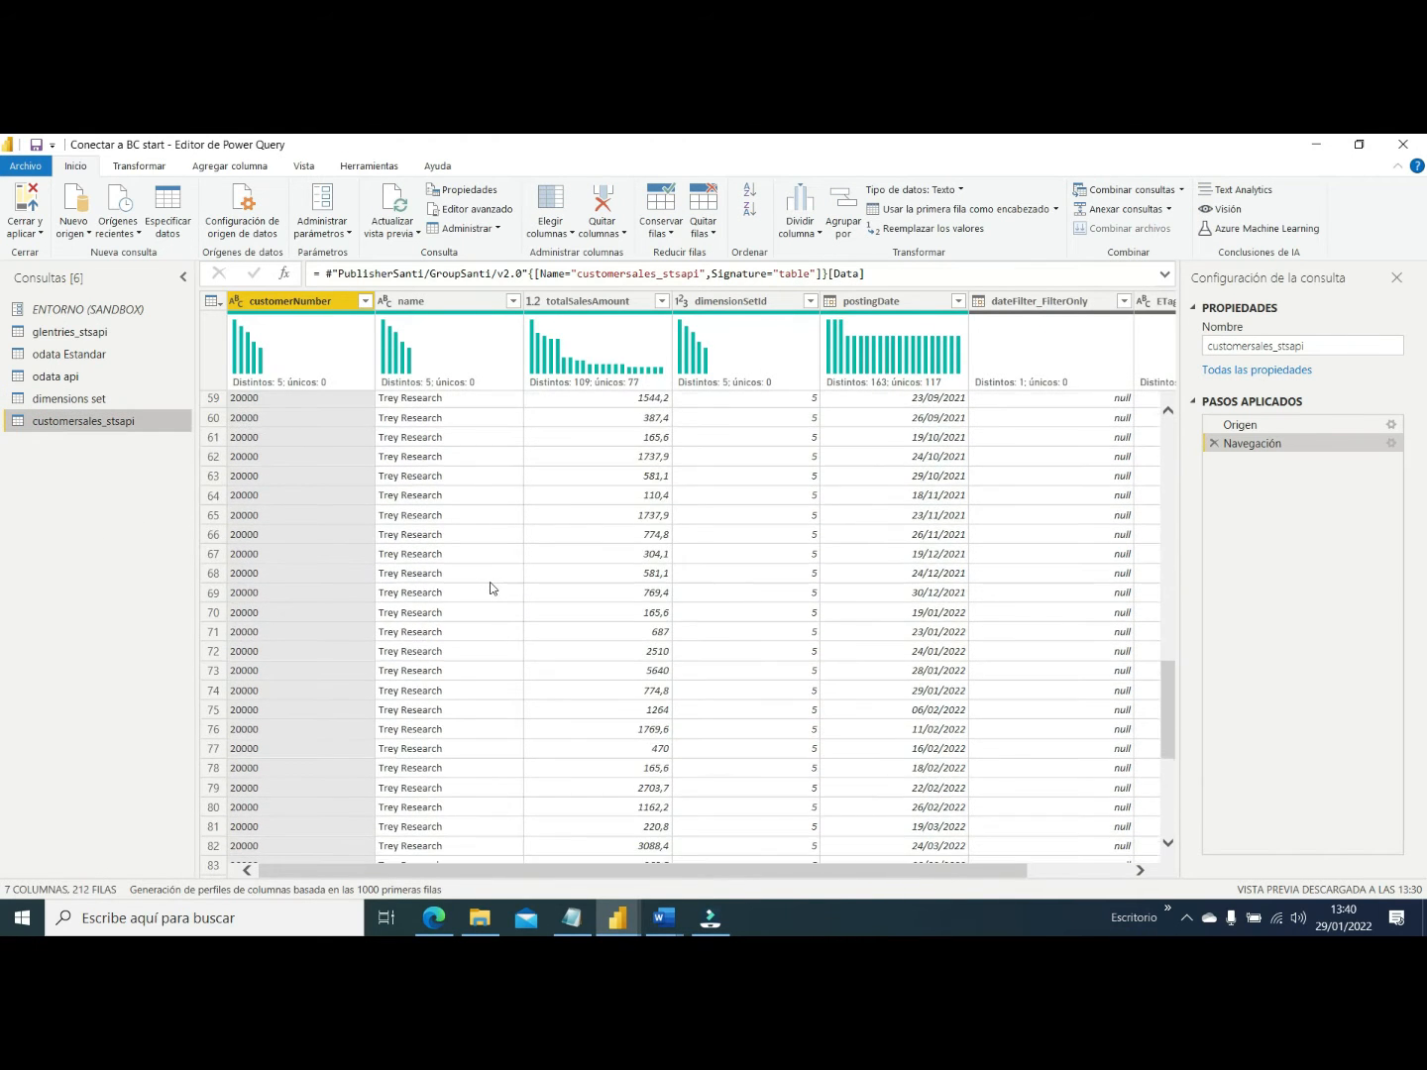
scroll(493, 590, up, 20)
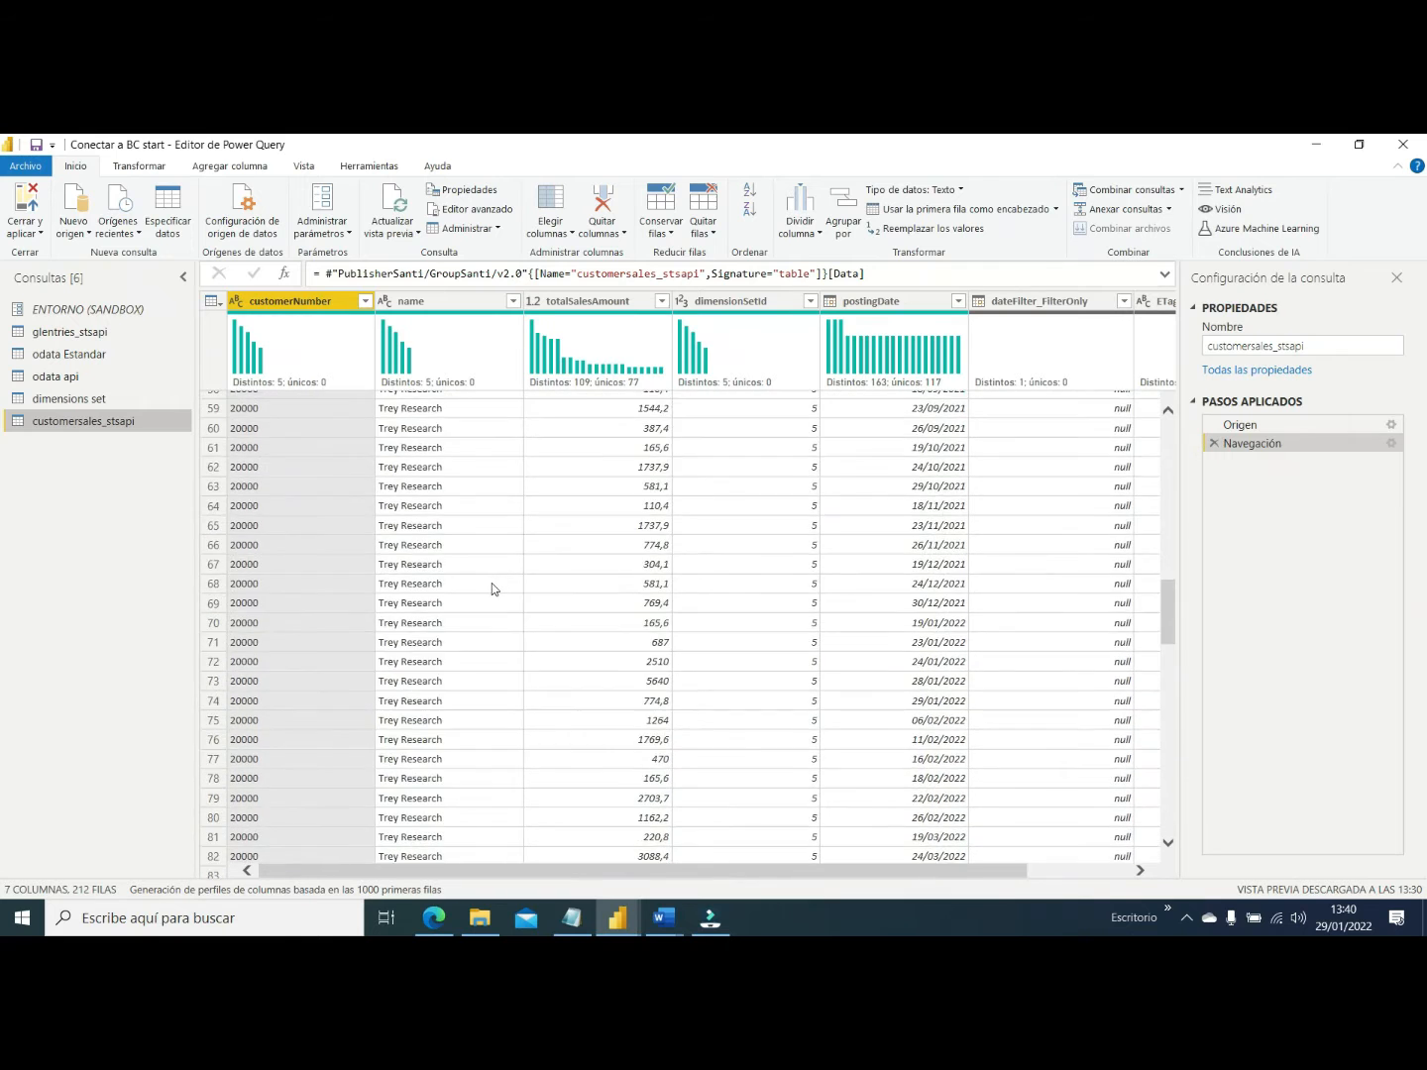
click(455, 214)
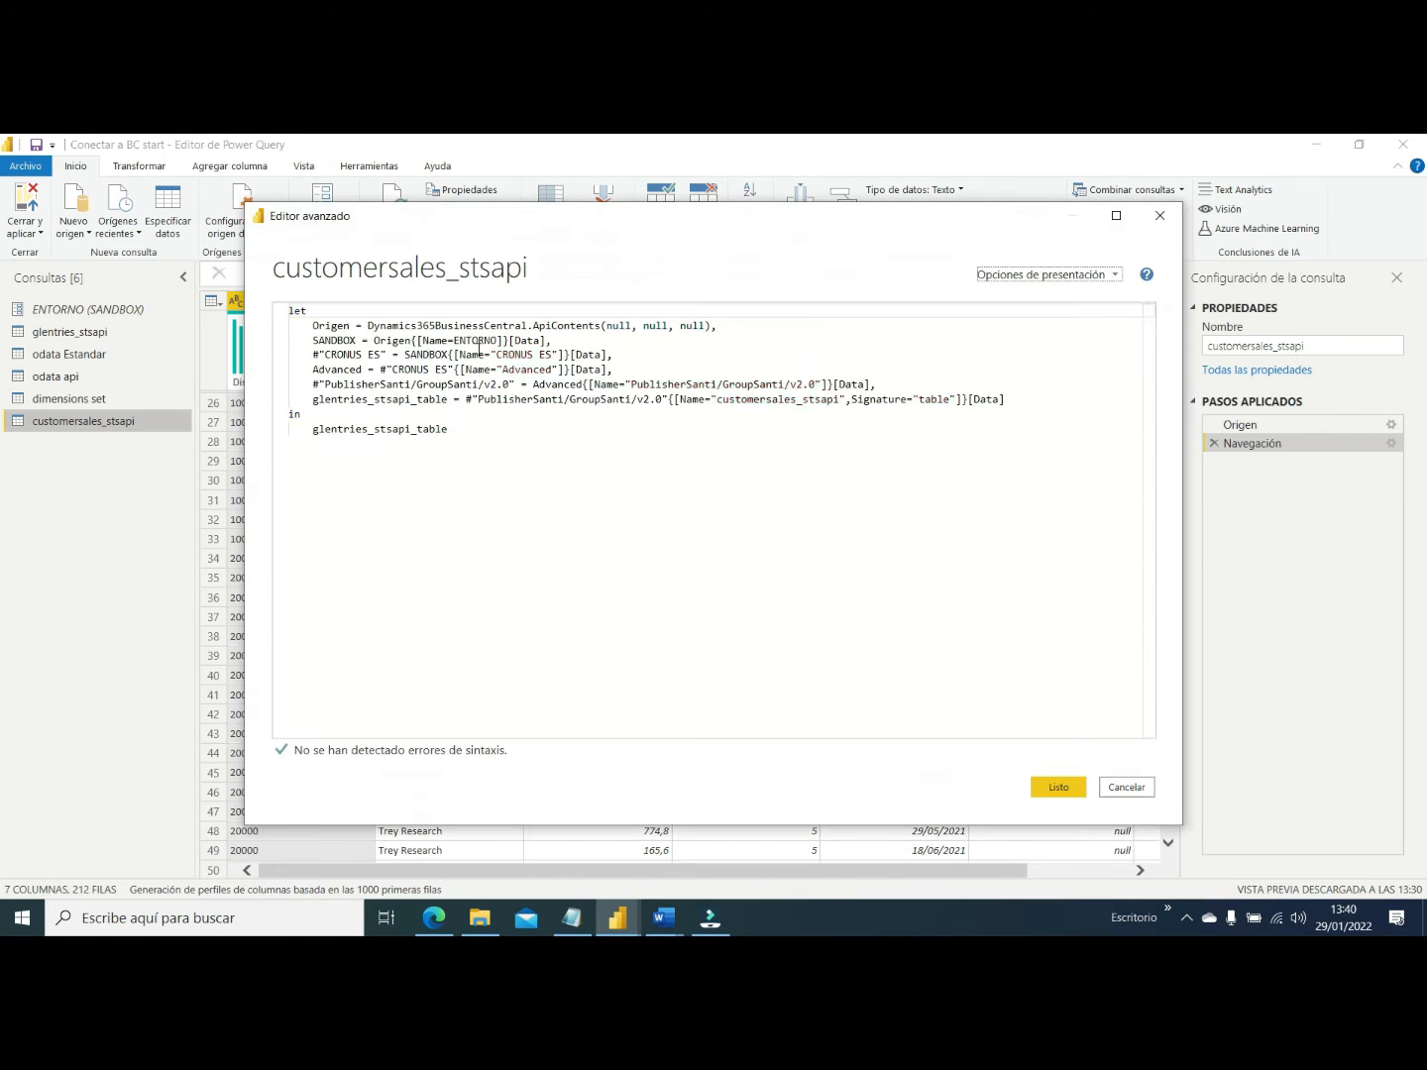
drag(621, 354, 316, 359)
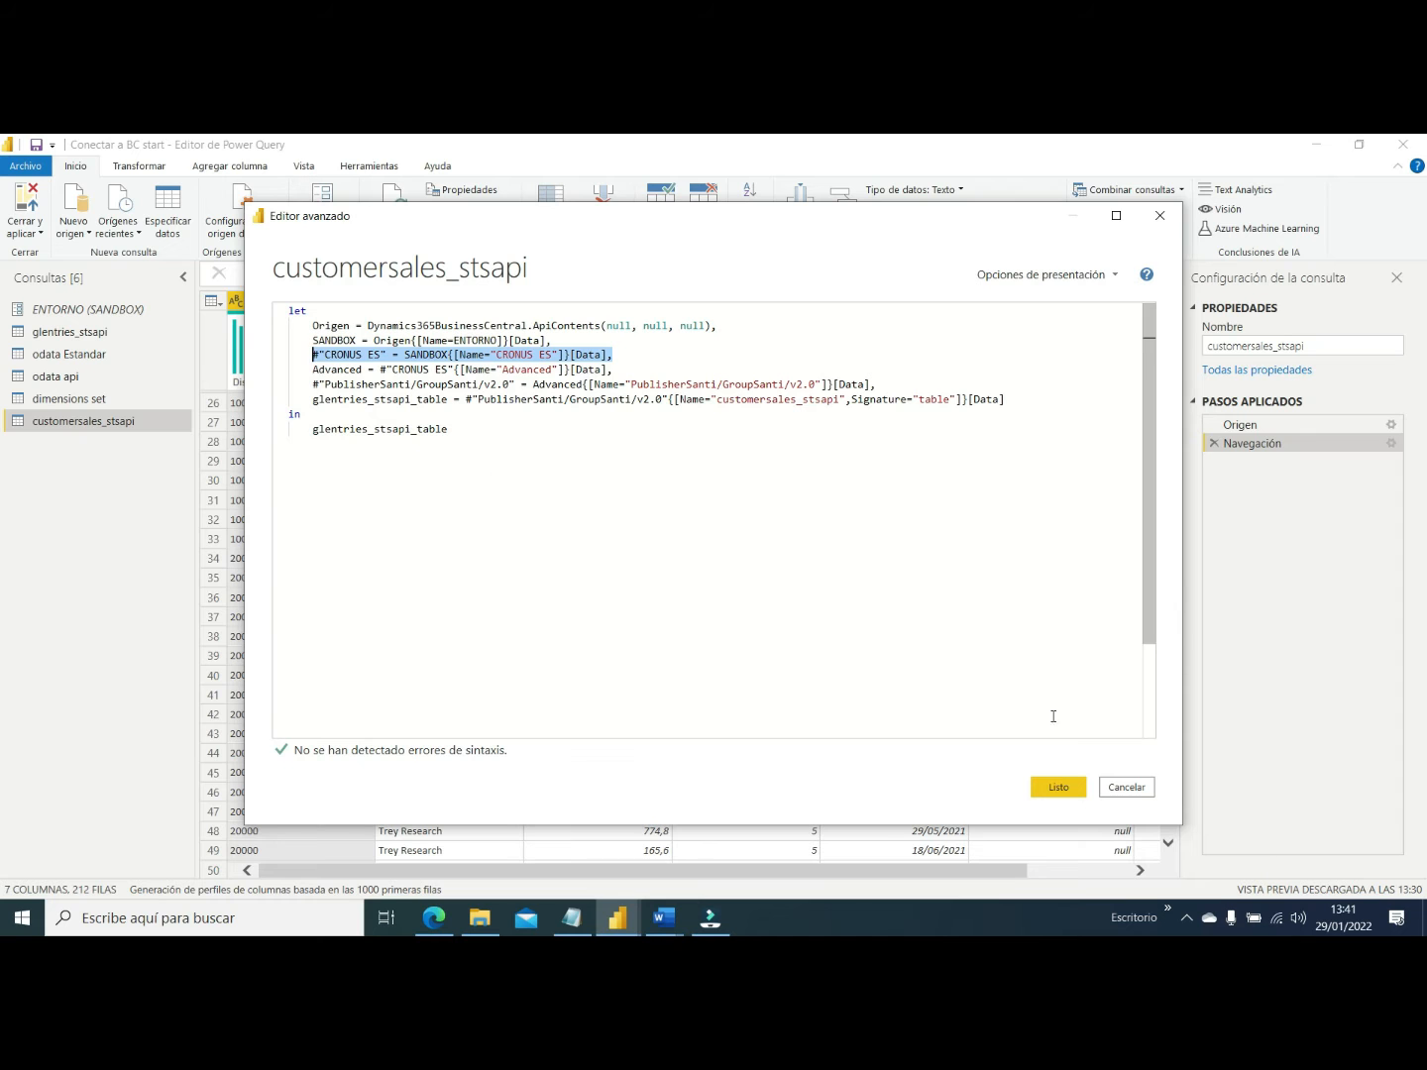
click(1124, 787)
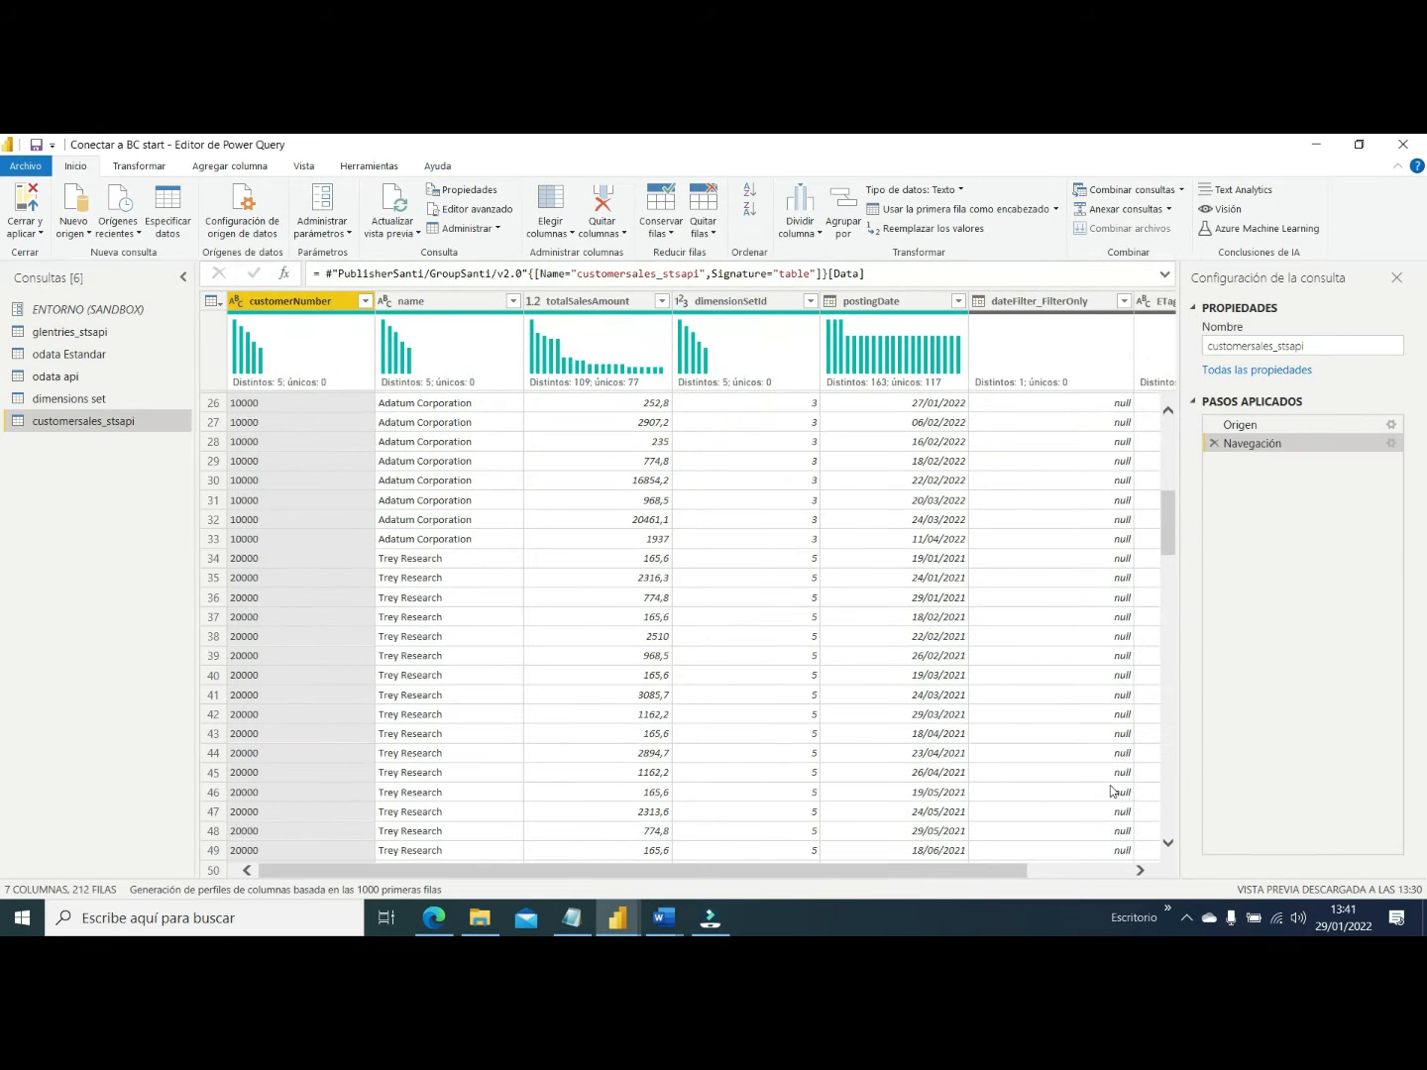
scroll(426, 453, up, 8)
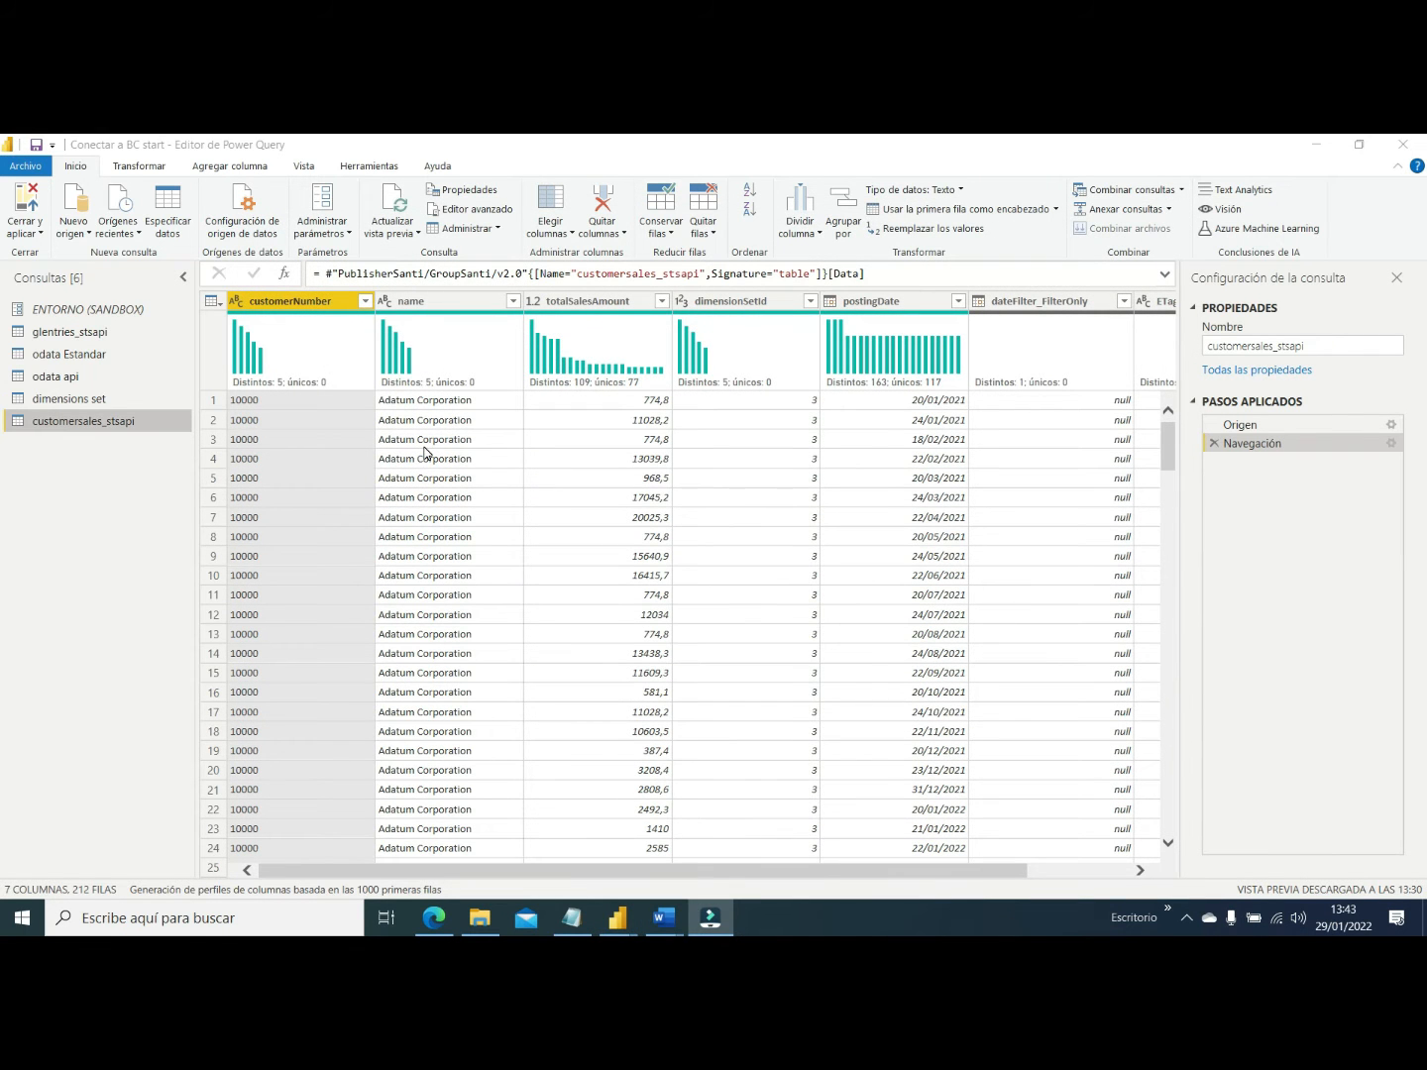
Disable loading for the odata api and odata Estandar queries
click(41, 377)
right_click(29, 379)
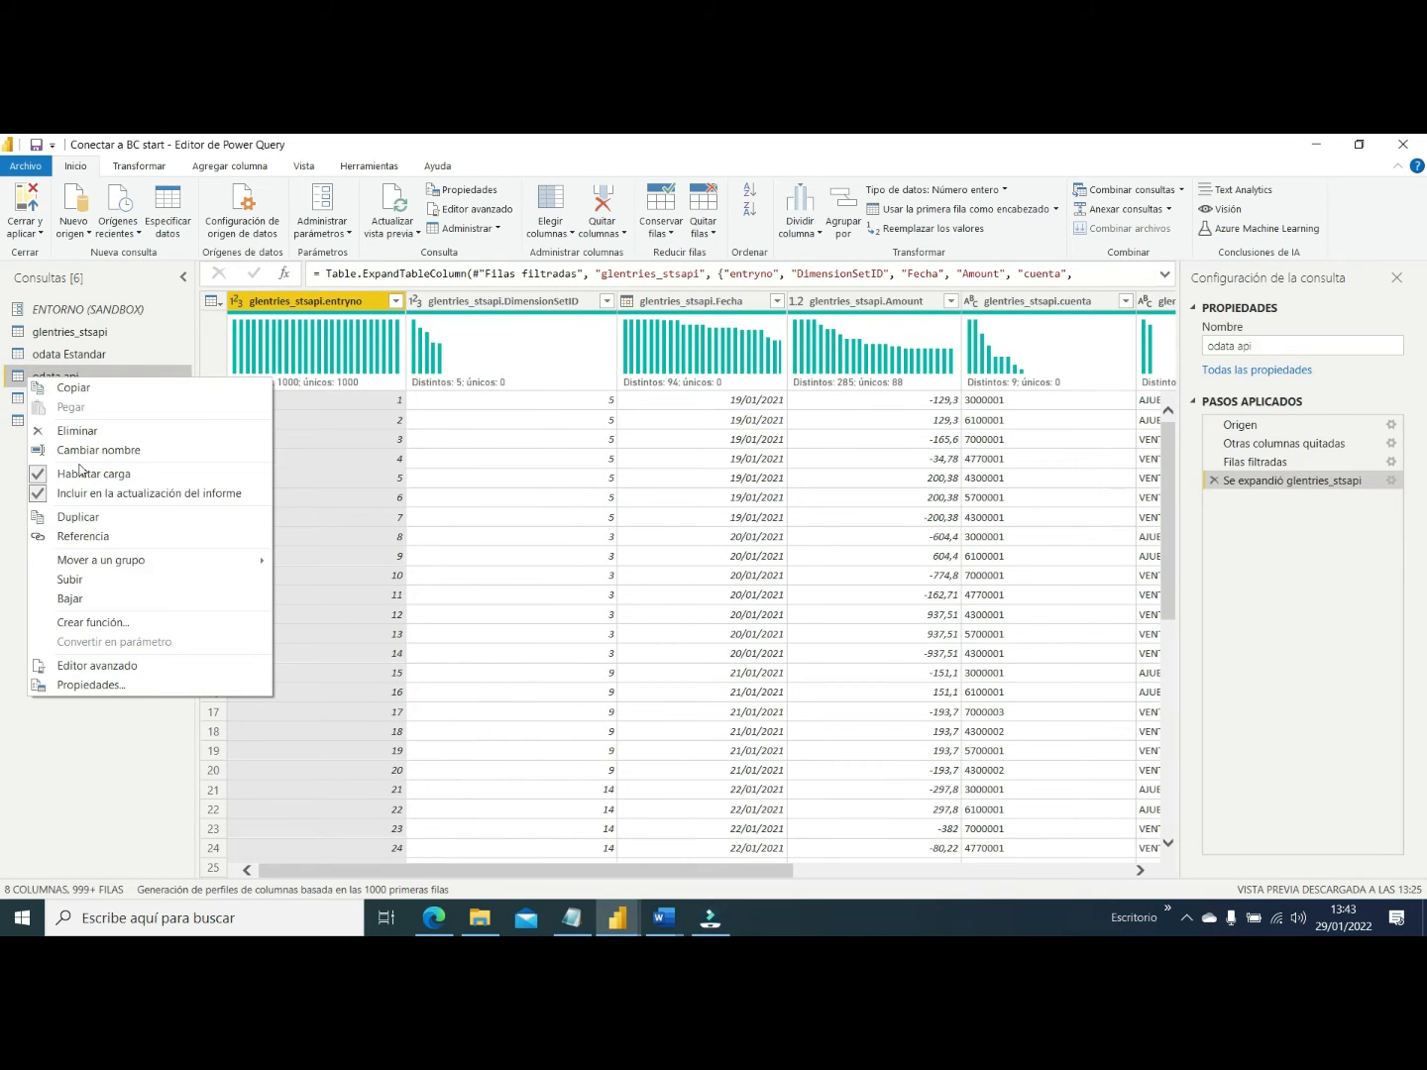
click(79, 473)
click(65, 362)
right_click(67, 362)
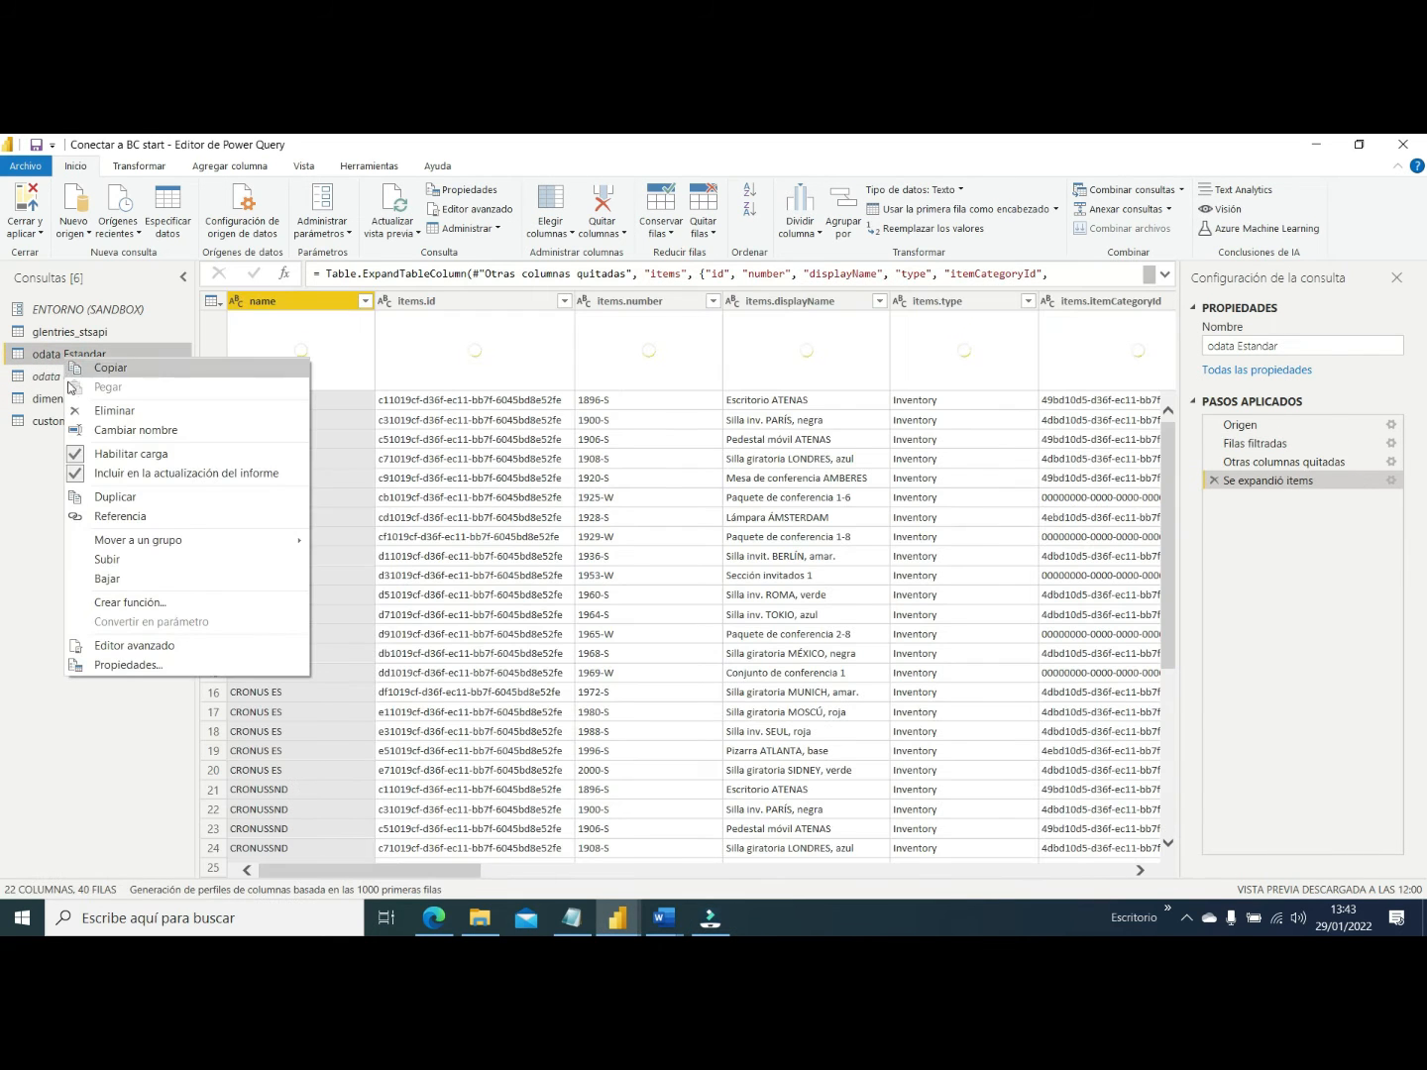
click(104, 455)
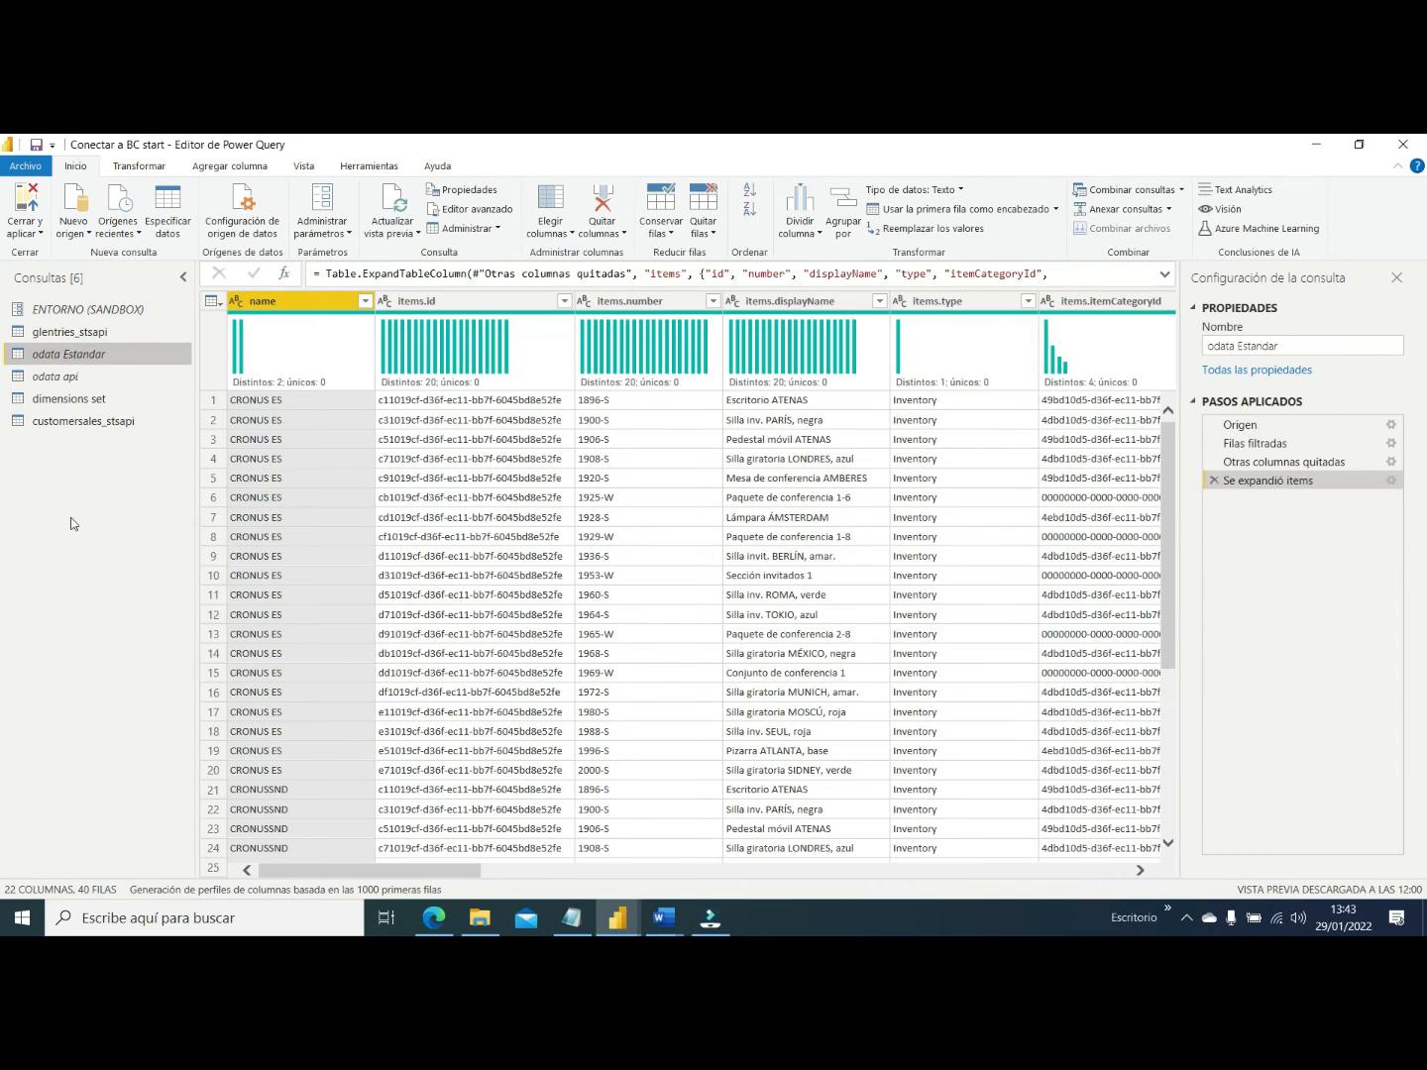
drag(356, 872, 858, 890)
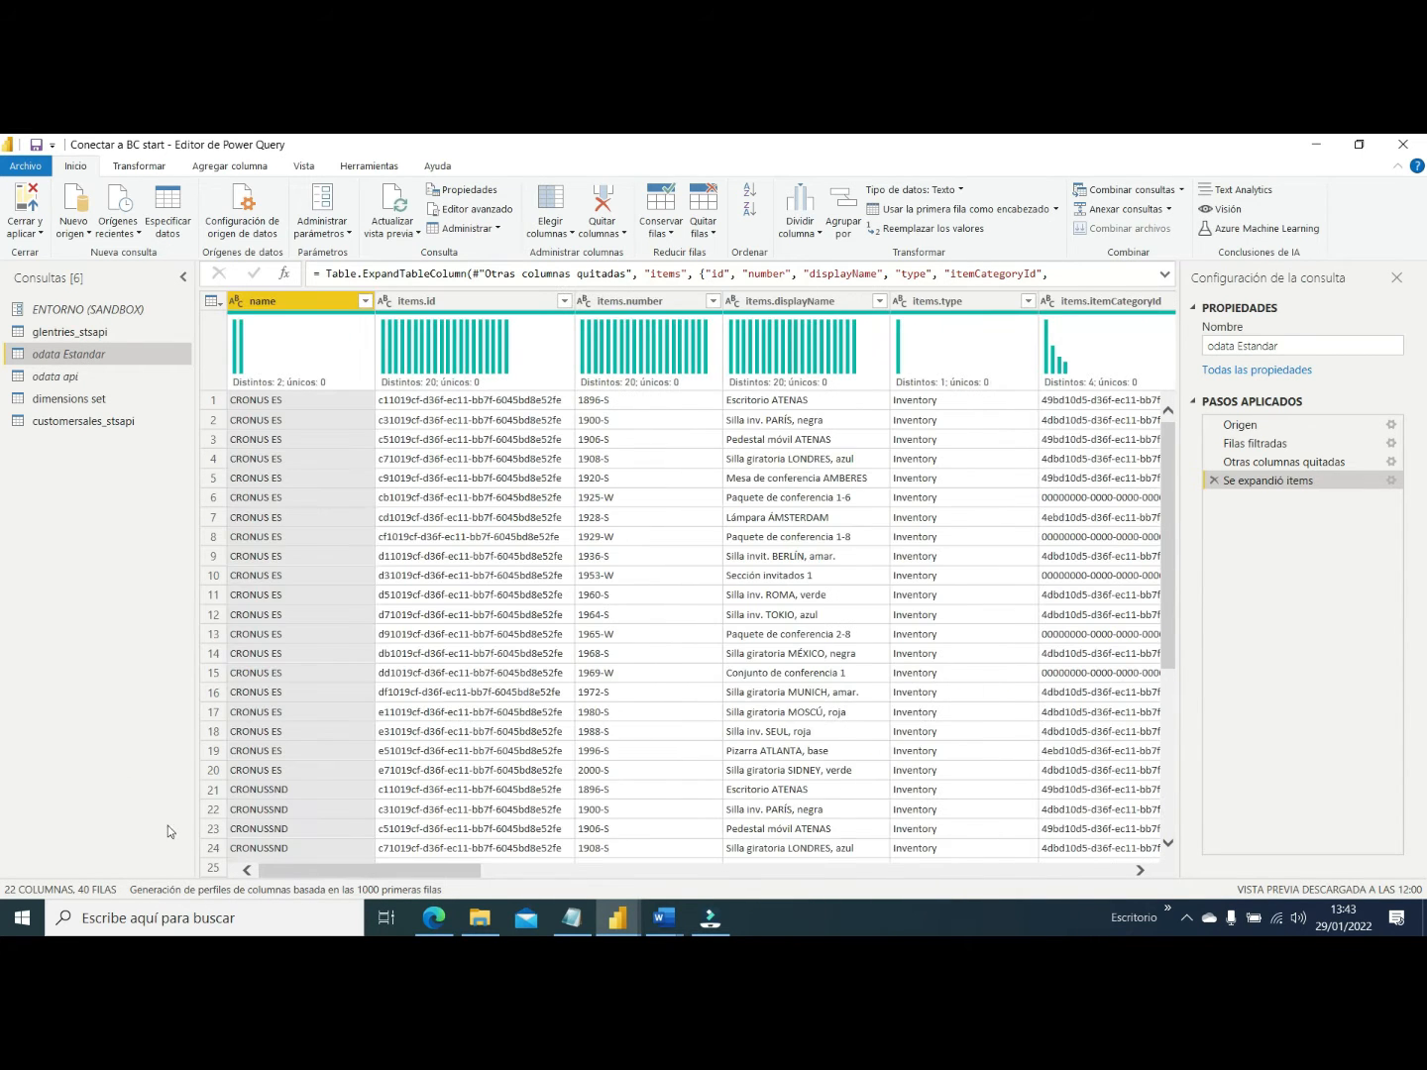
Close the query editor applying the changes, and show the data model diagram
click(48, 423)
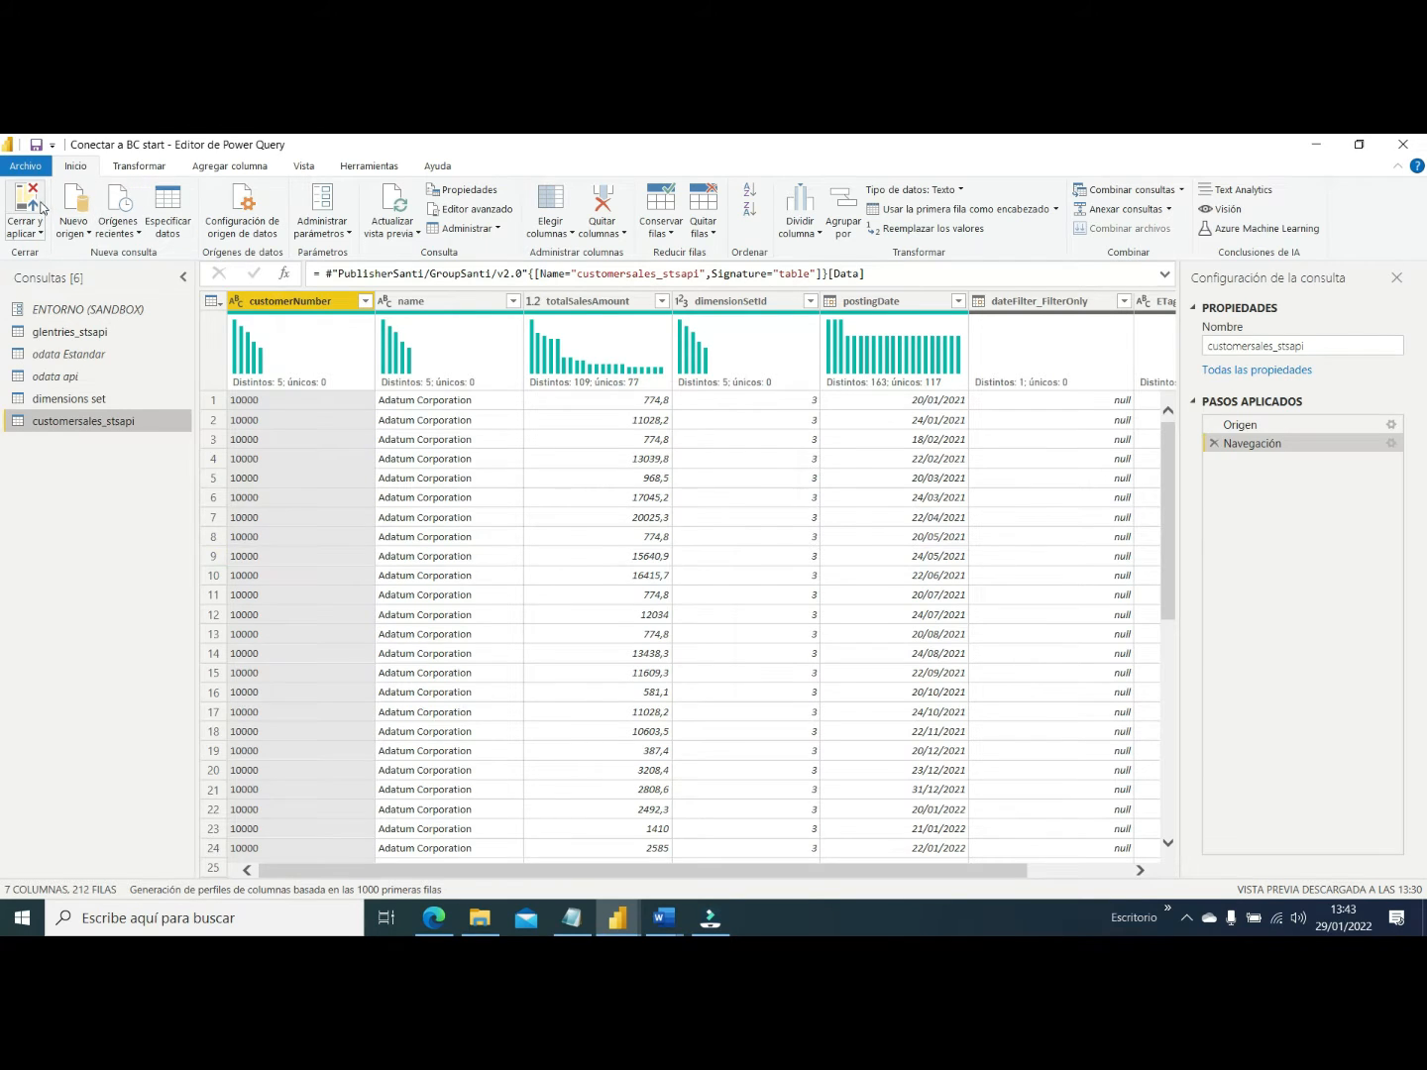
click(22, 208)
click(41, 417)
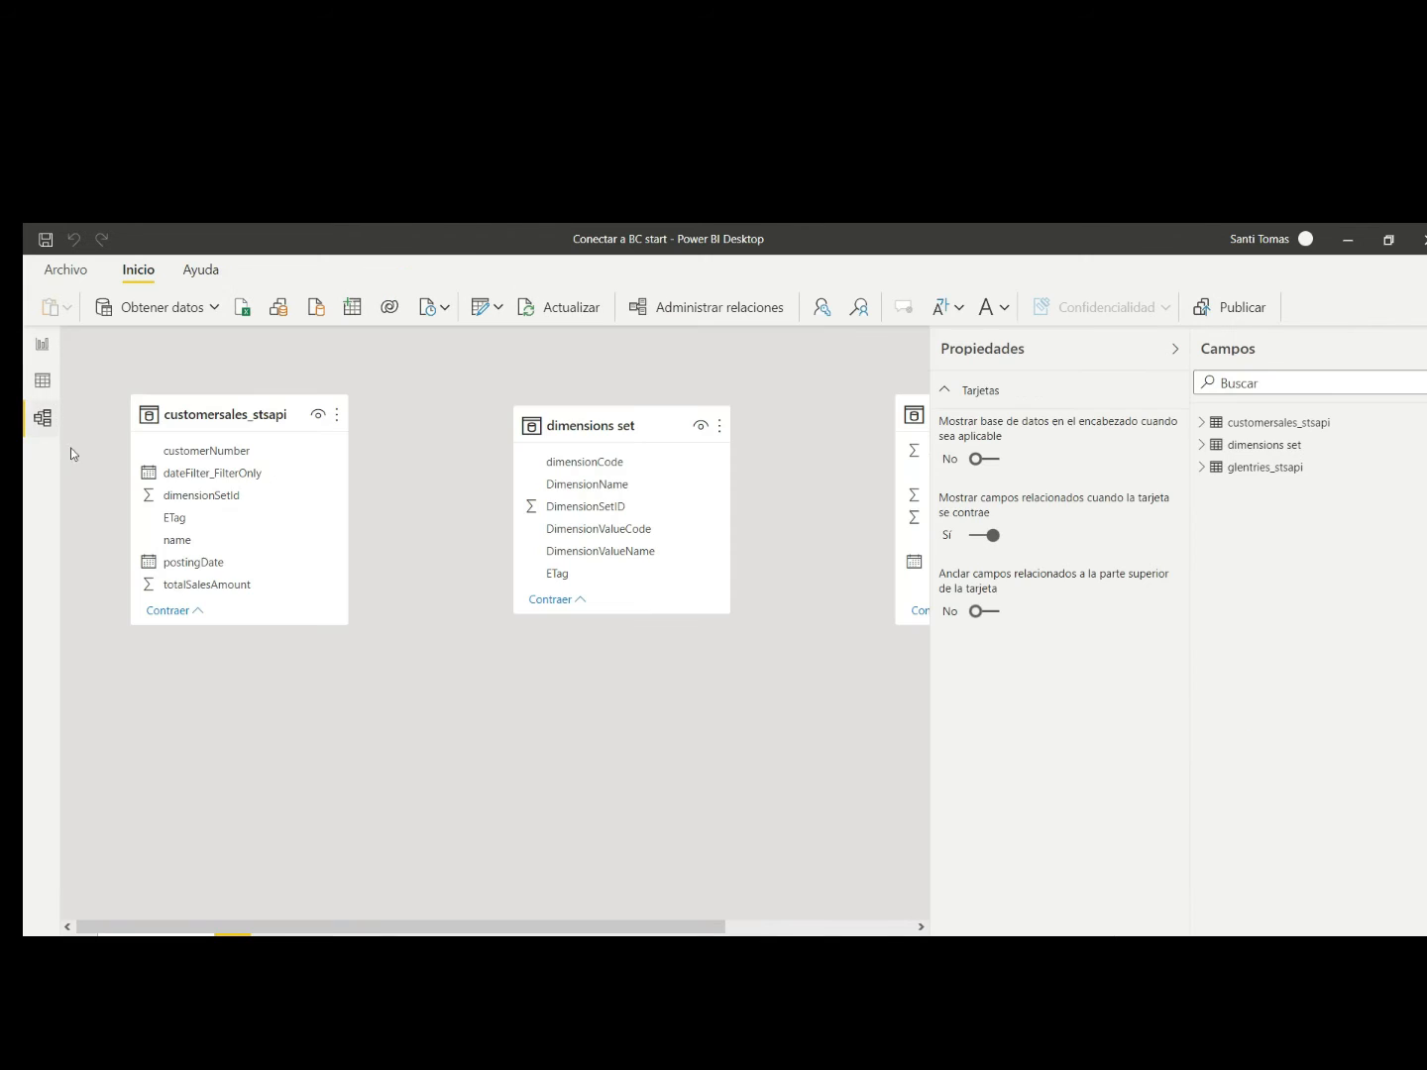
Collapse the model properties and arrange the tables, with glentries_stsapi below and between customersales_stsapi and dimensions set
click(1174, 350)
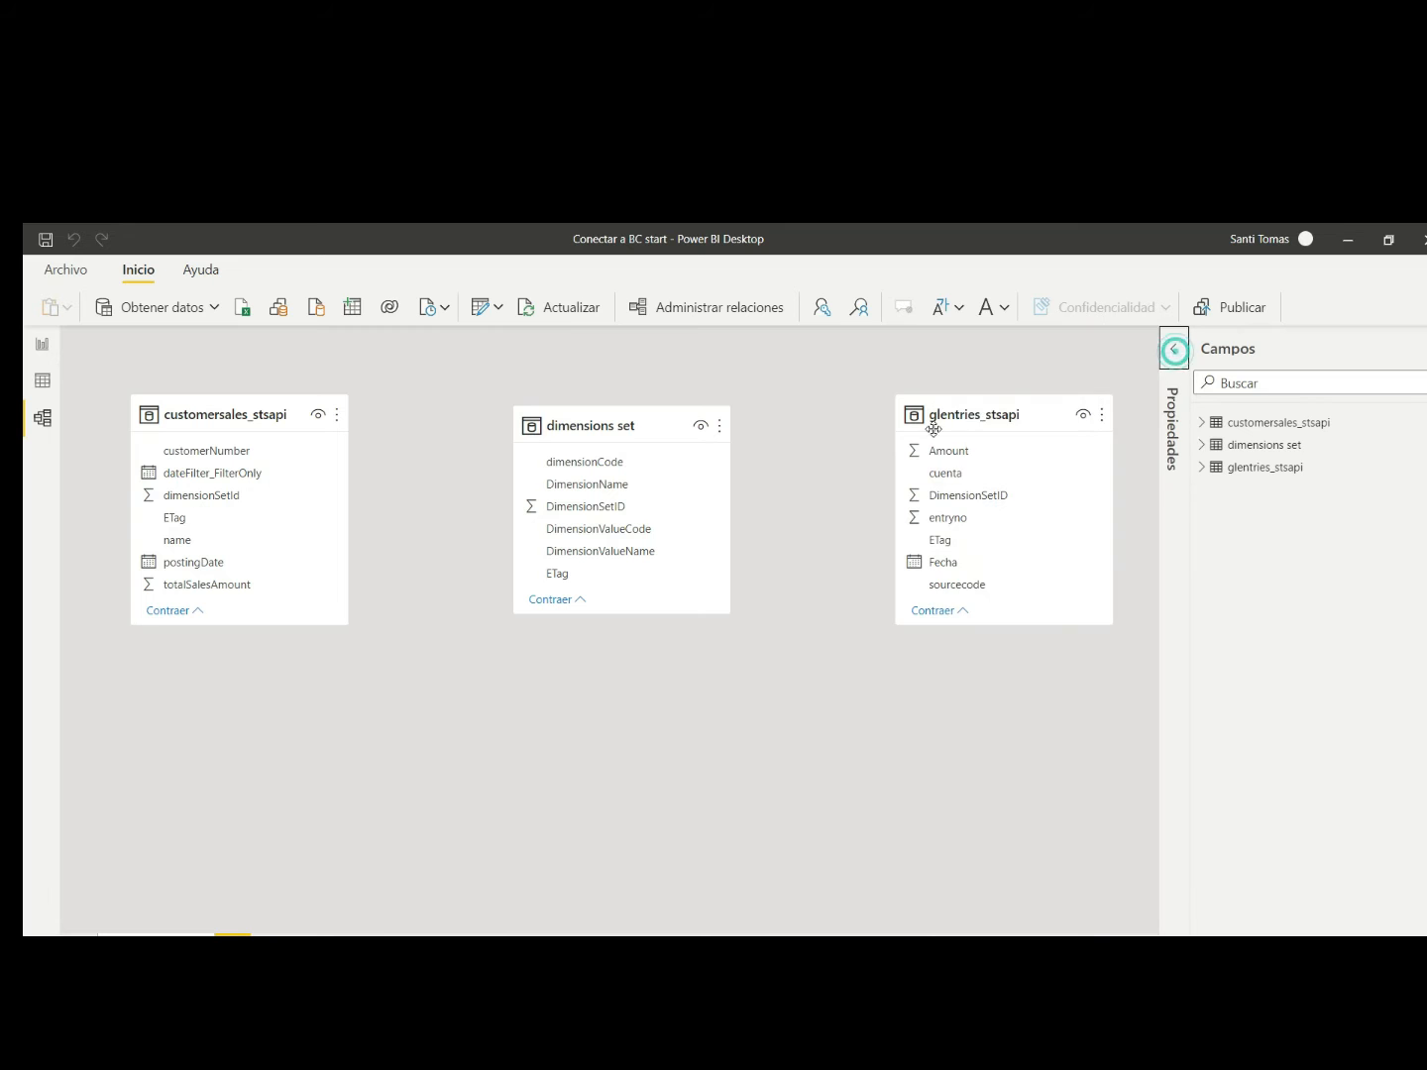
drag(989, 415, 542, 669)
drag(573, 416, 842, 423)
click(209, 428)
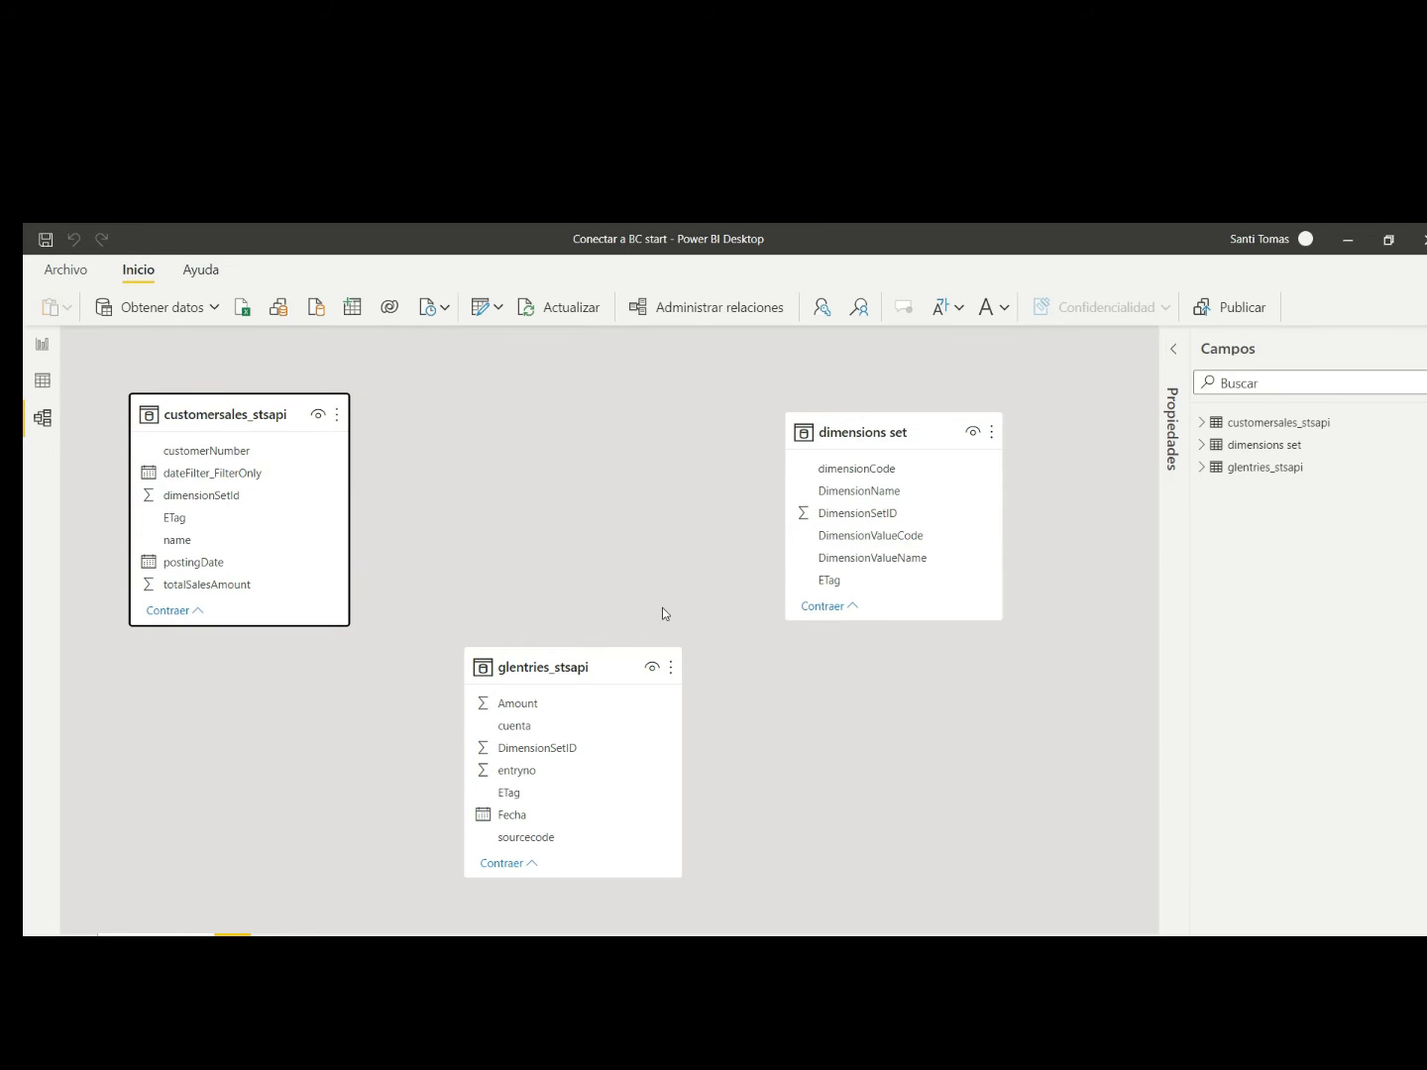
Try to relate dimensions set to glentries_stsapi through their DimensionSetID columns
click(859, 516)
drag(858, 516, 576, 755)
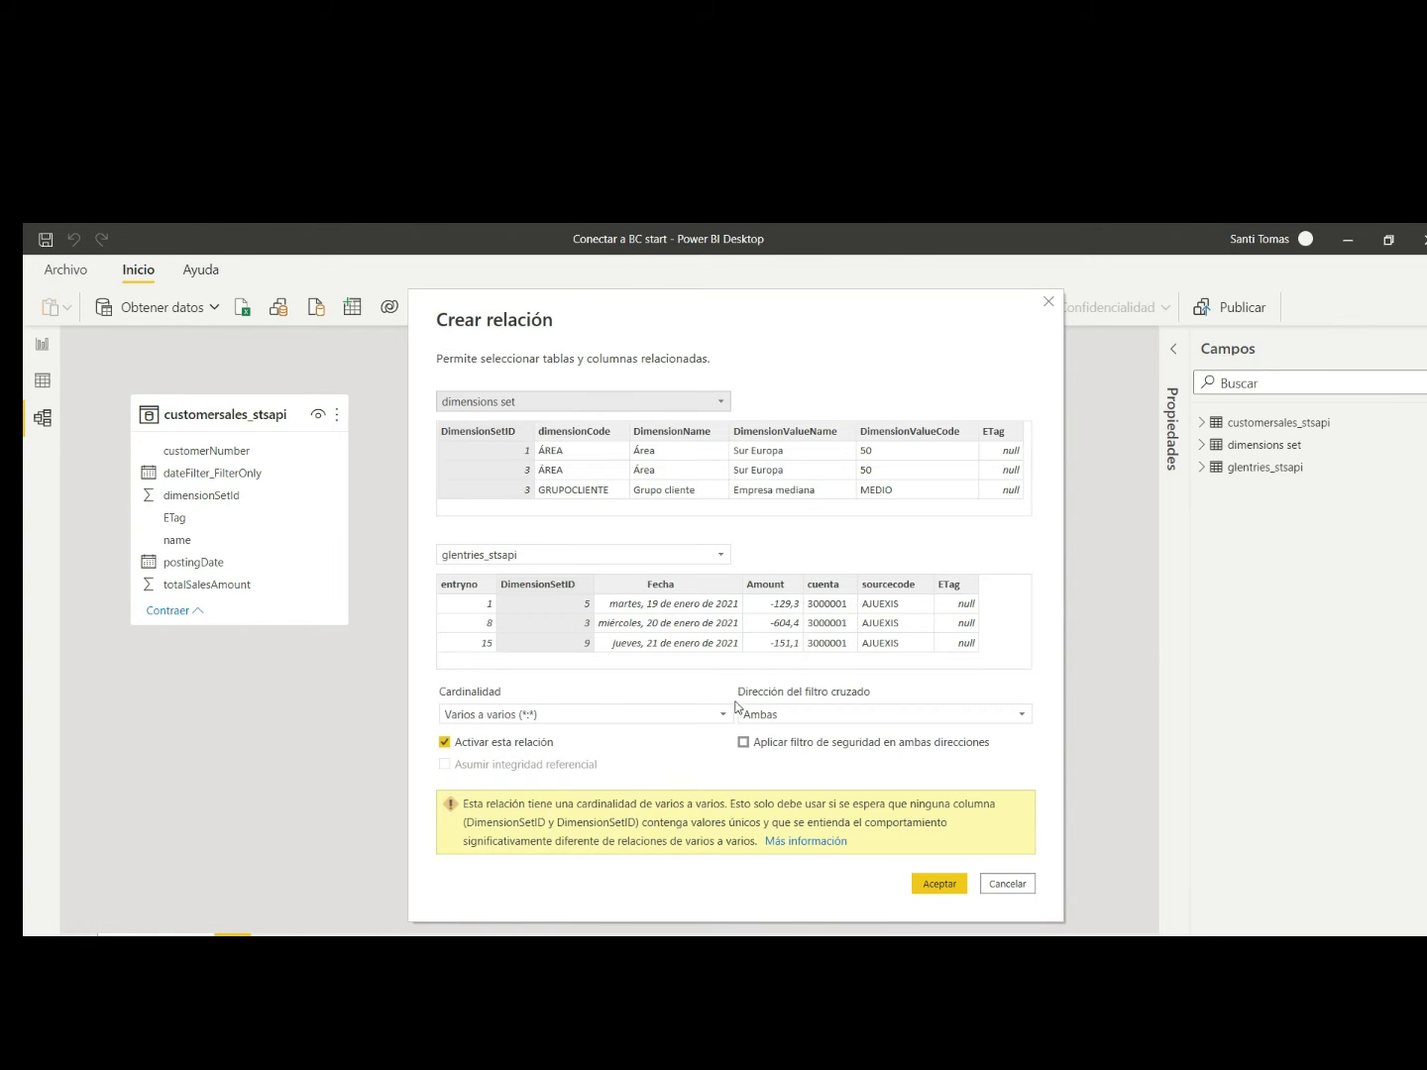
click(1004, 889)
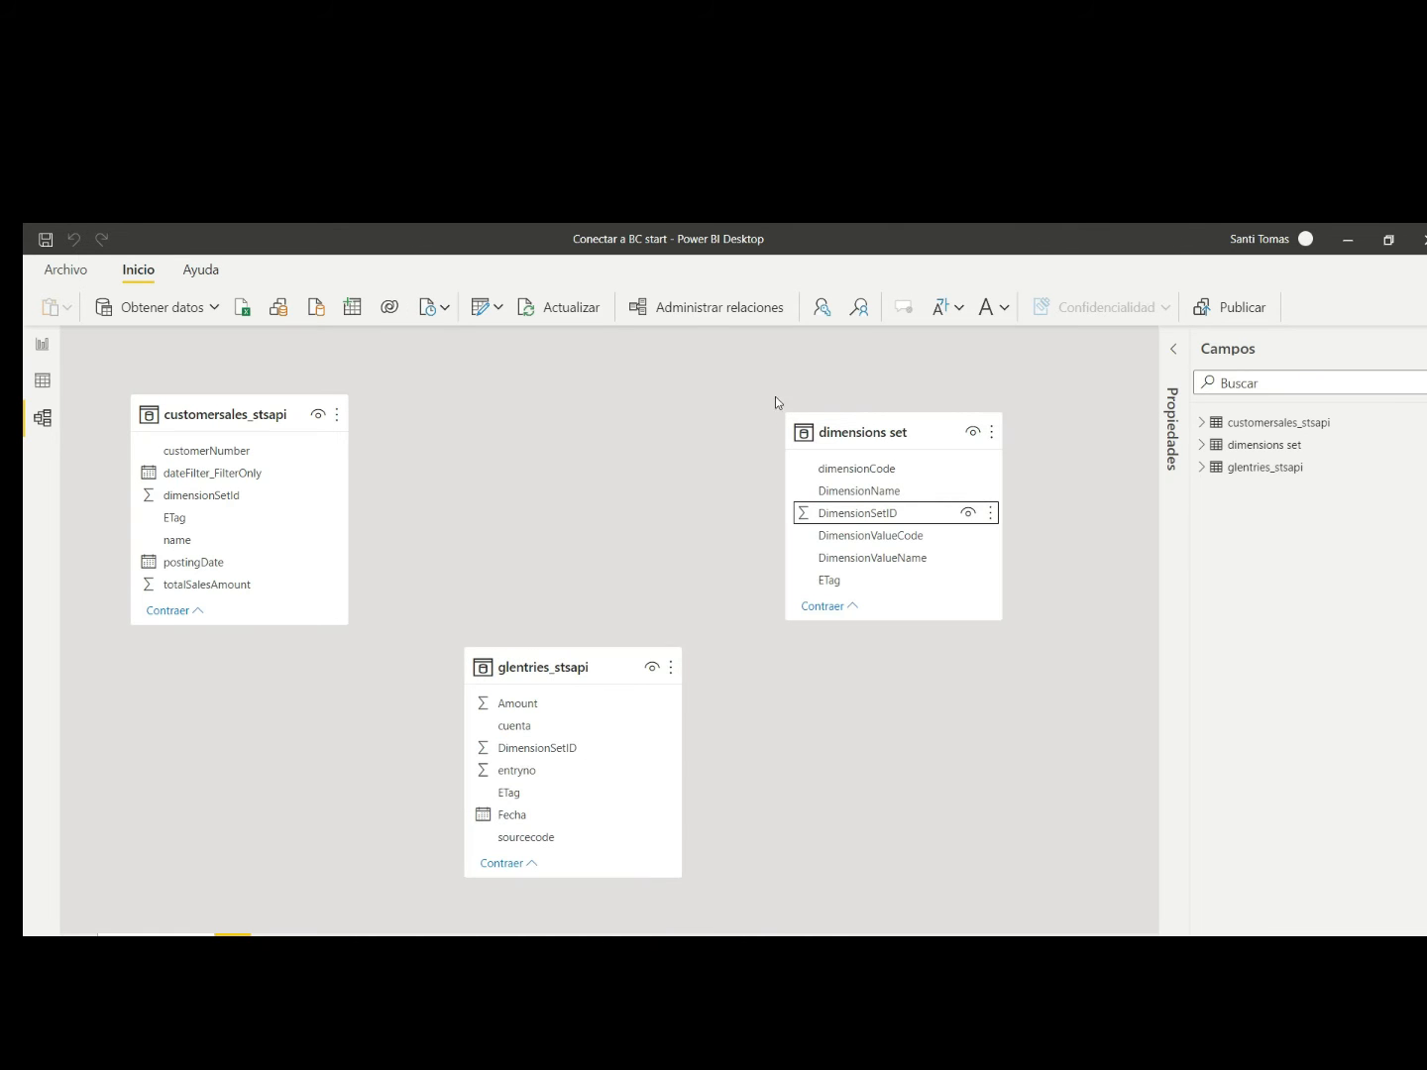
Examine in the data view how DimensionSetID values repeat in the dimensions set and glentries_stsapi tables
click(41, 378)
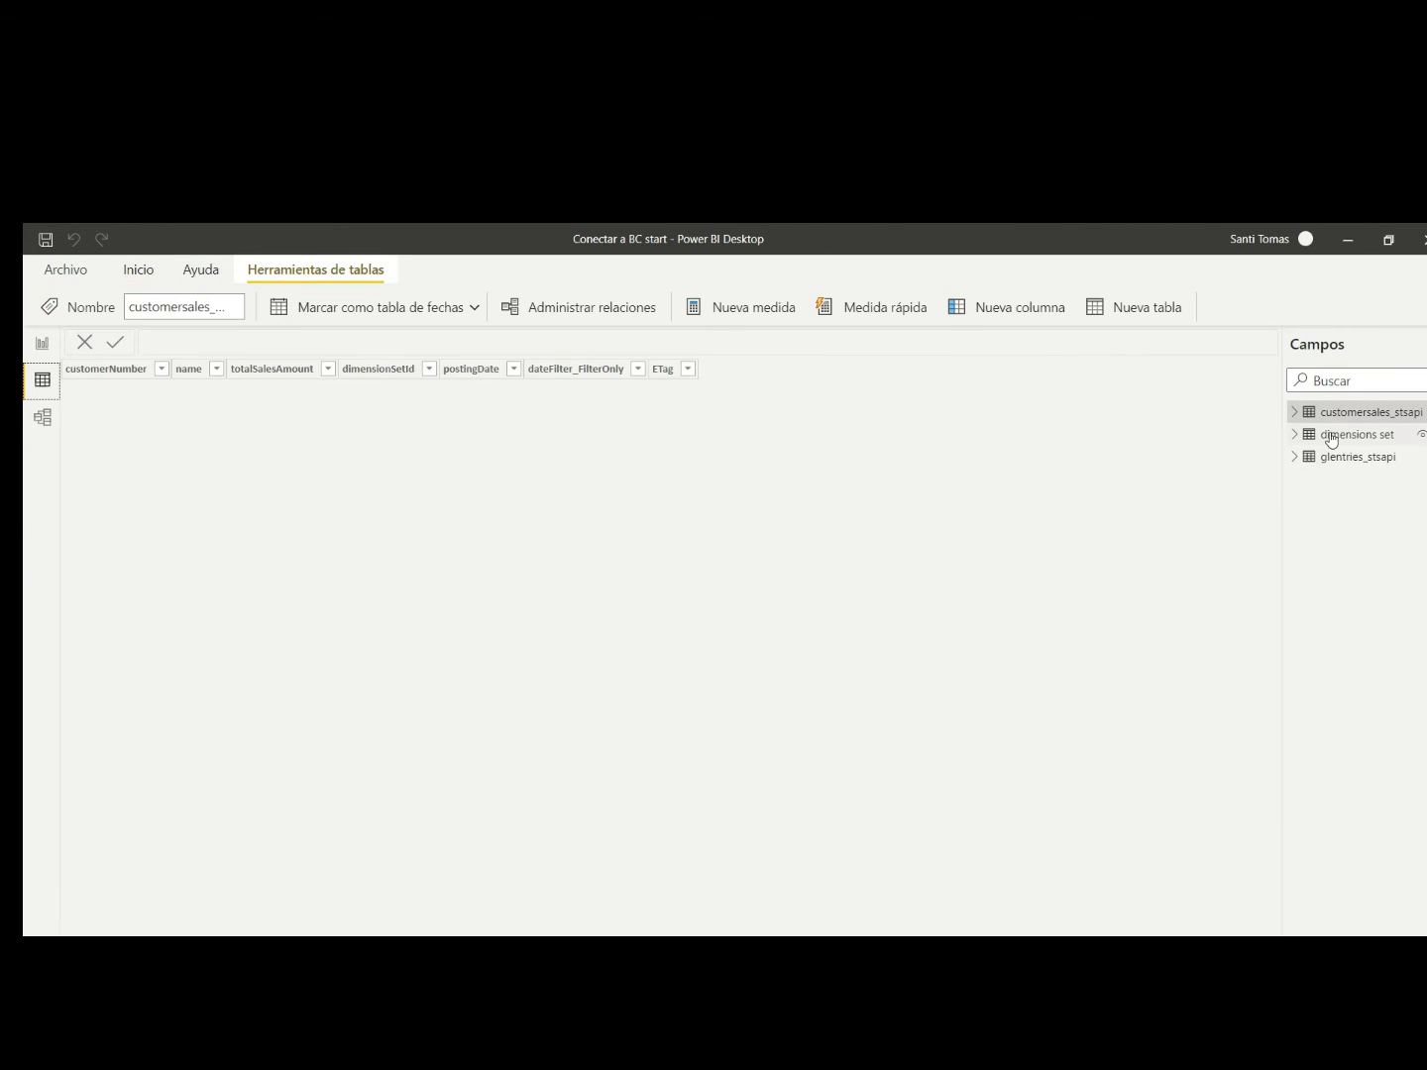
click(1331, 436)
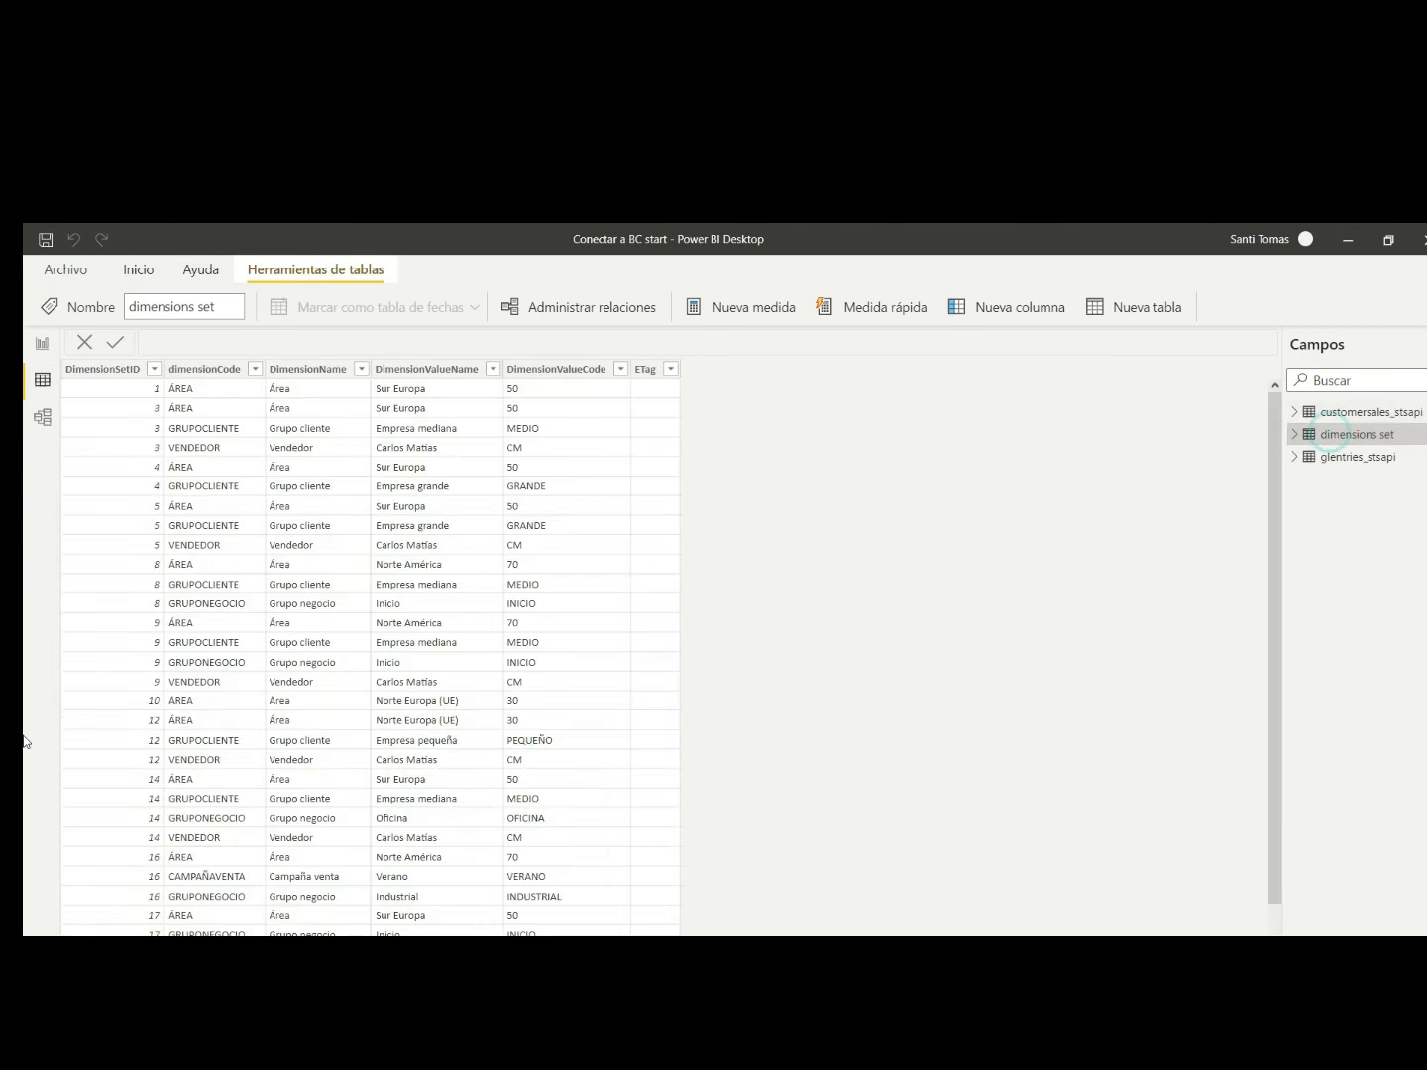
click(118, 390)
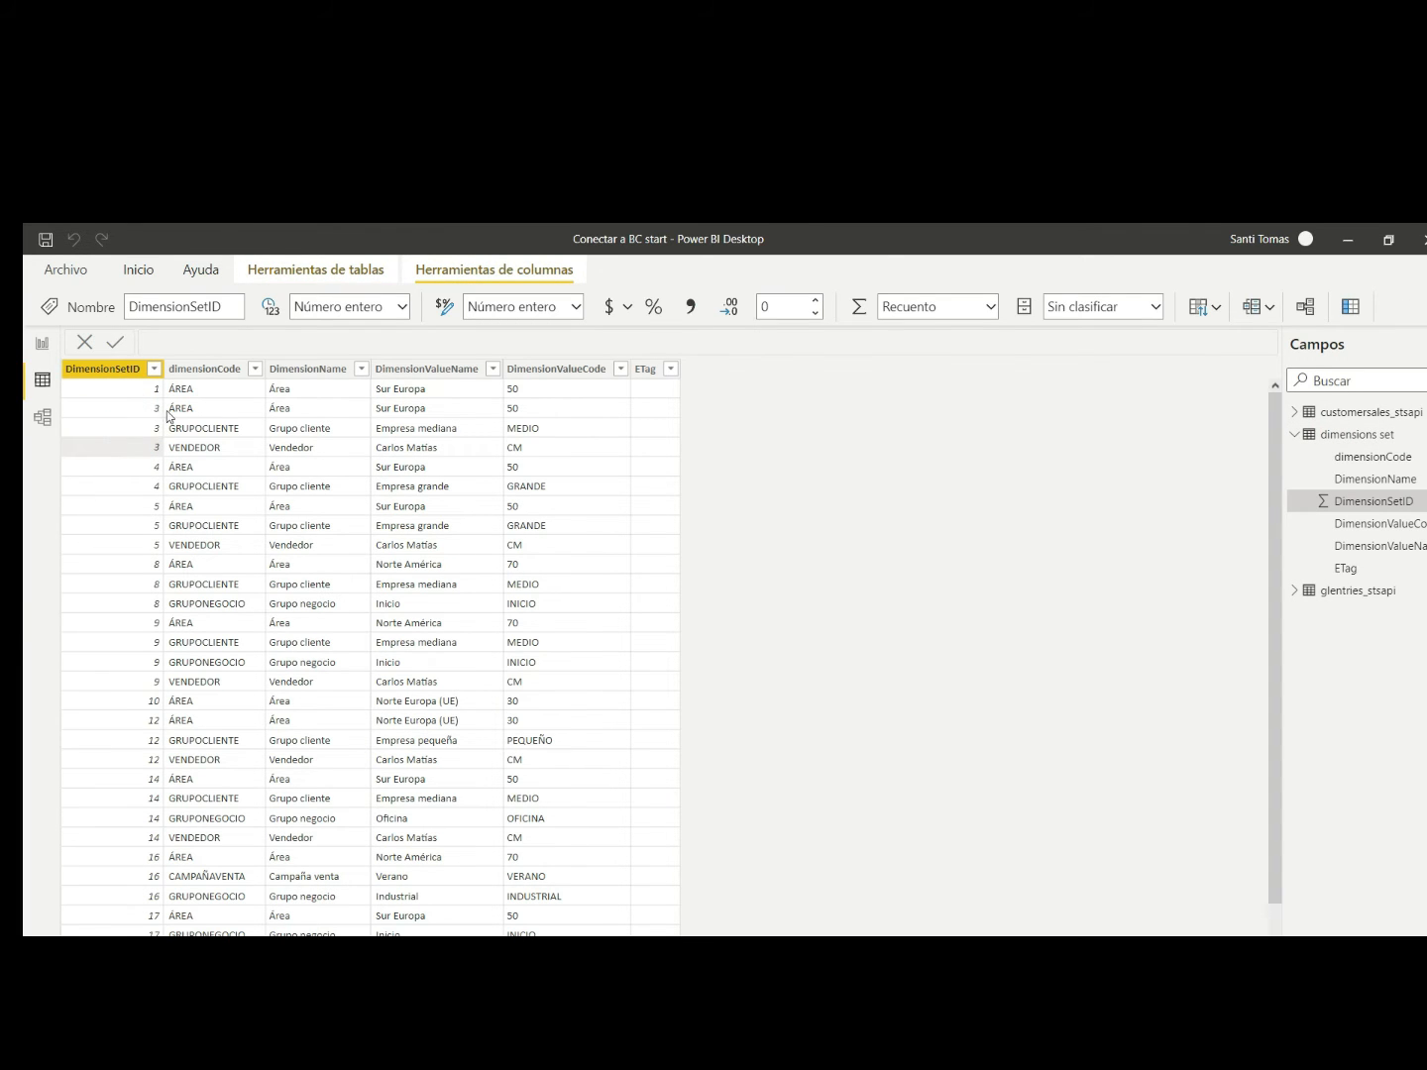
click(131, 411)
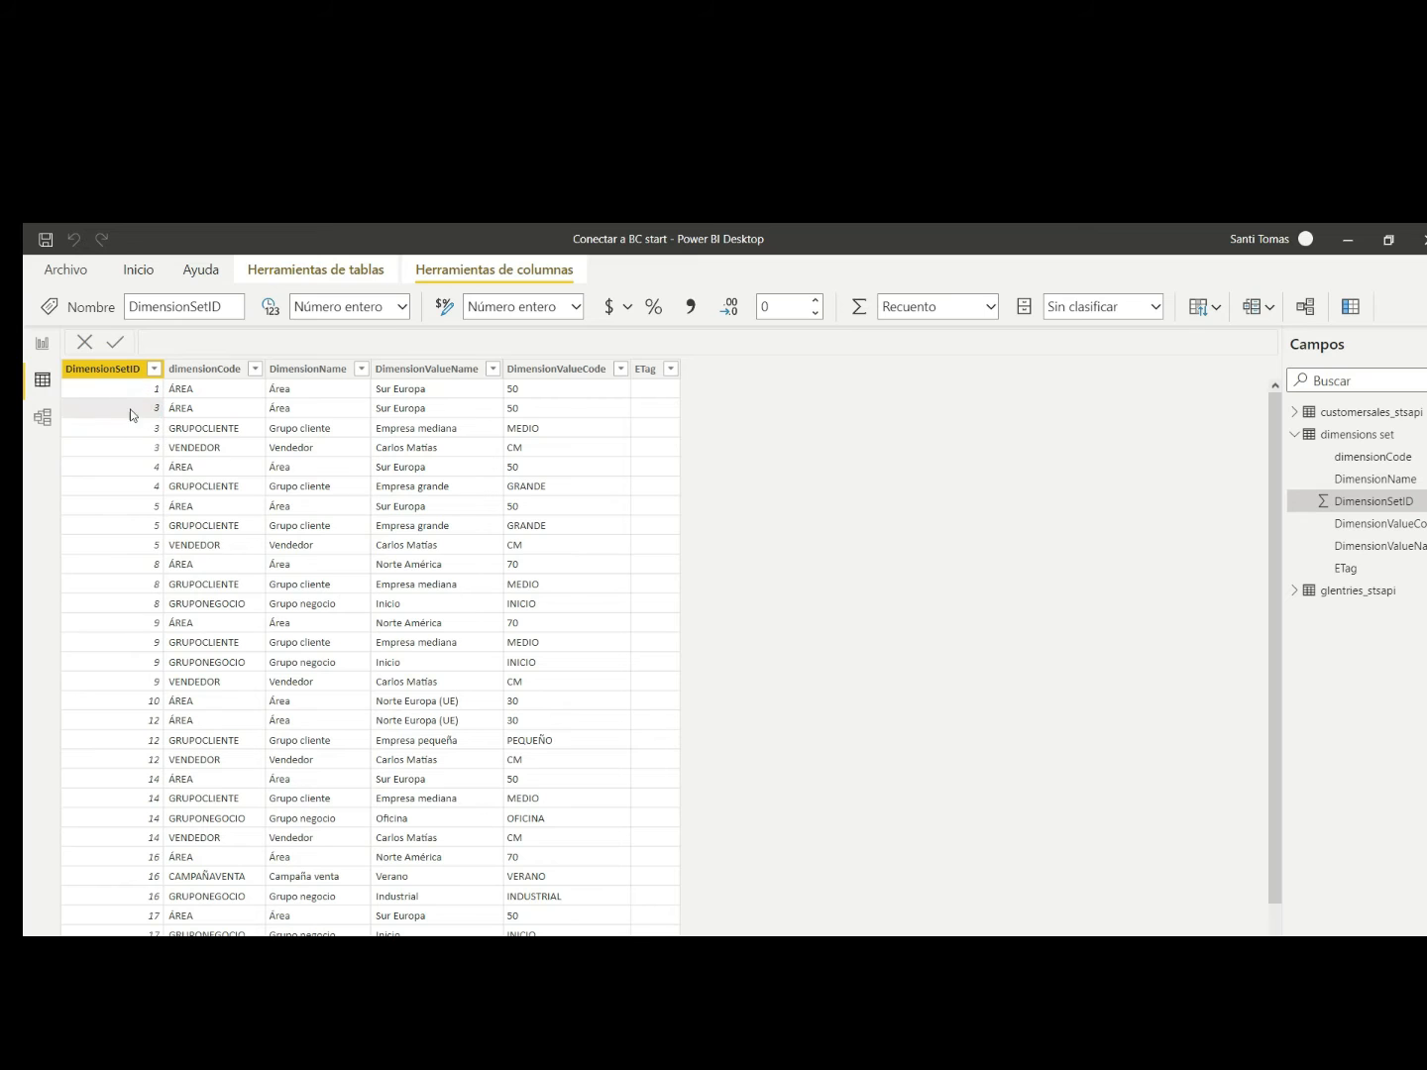
click(197, 410)
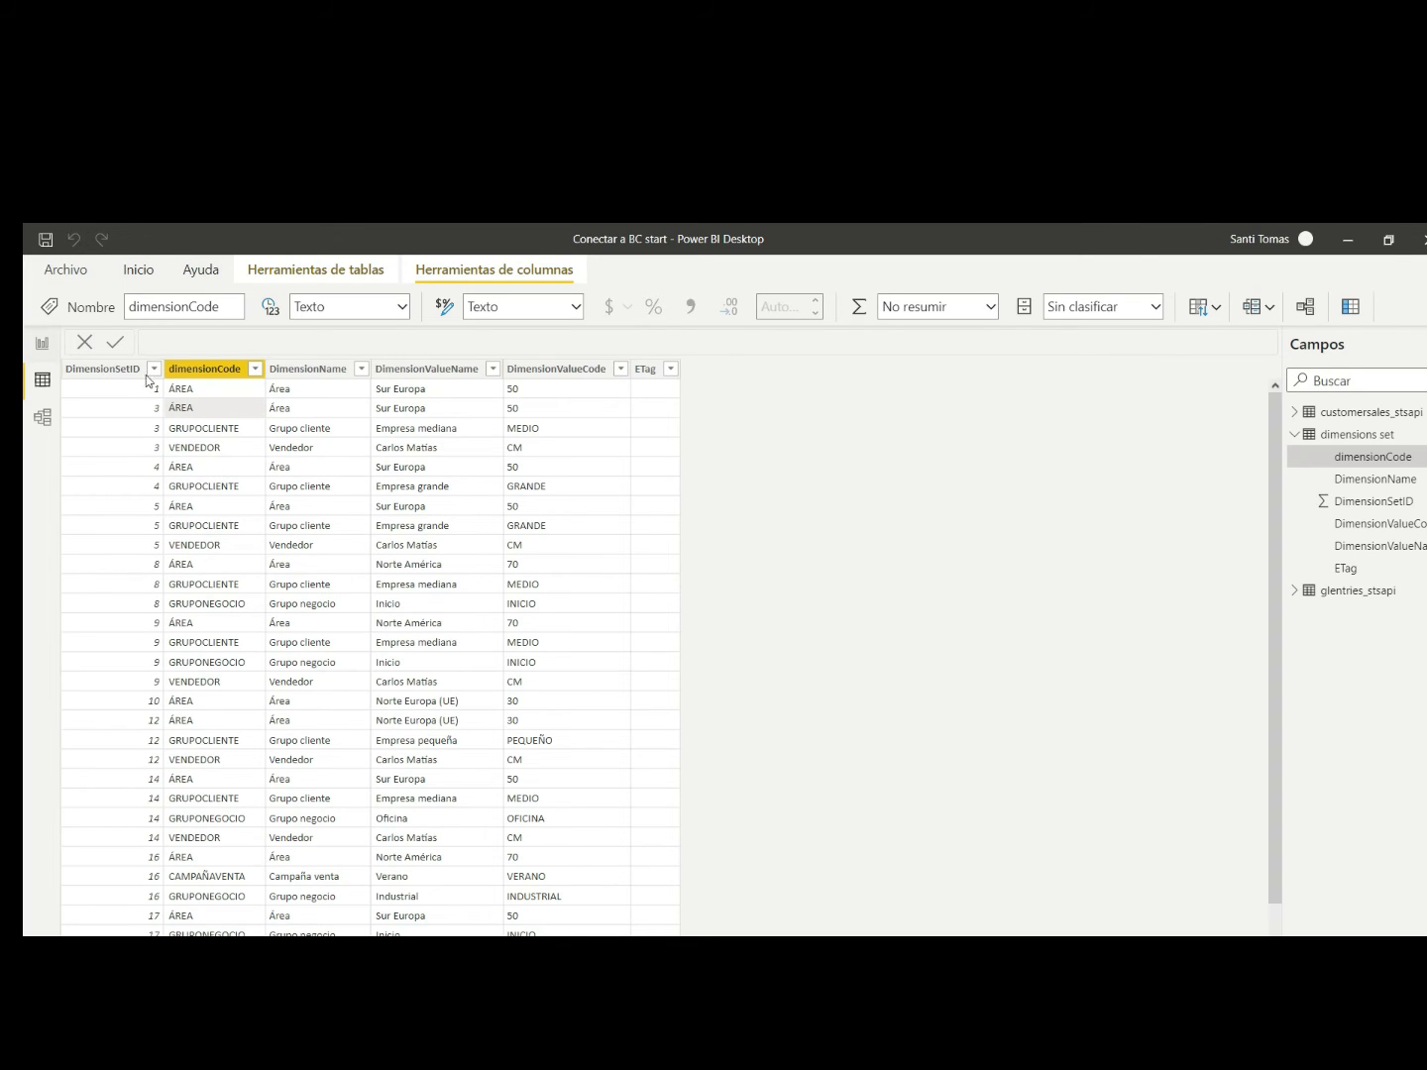
click(1315, 592)
click(187, 432)
click(187, 416)
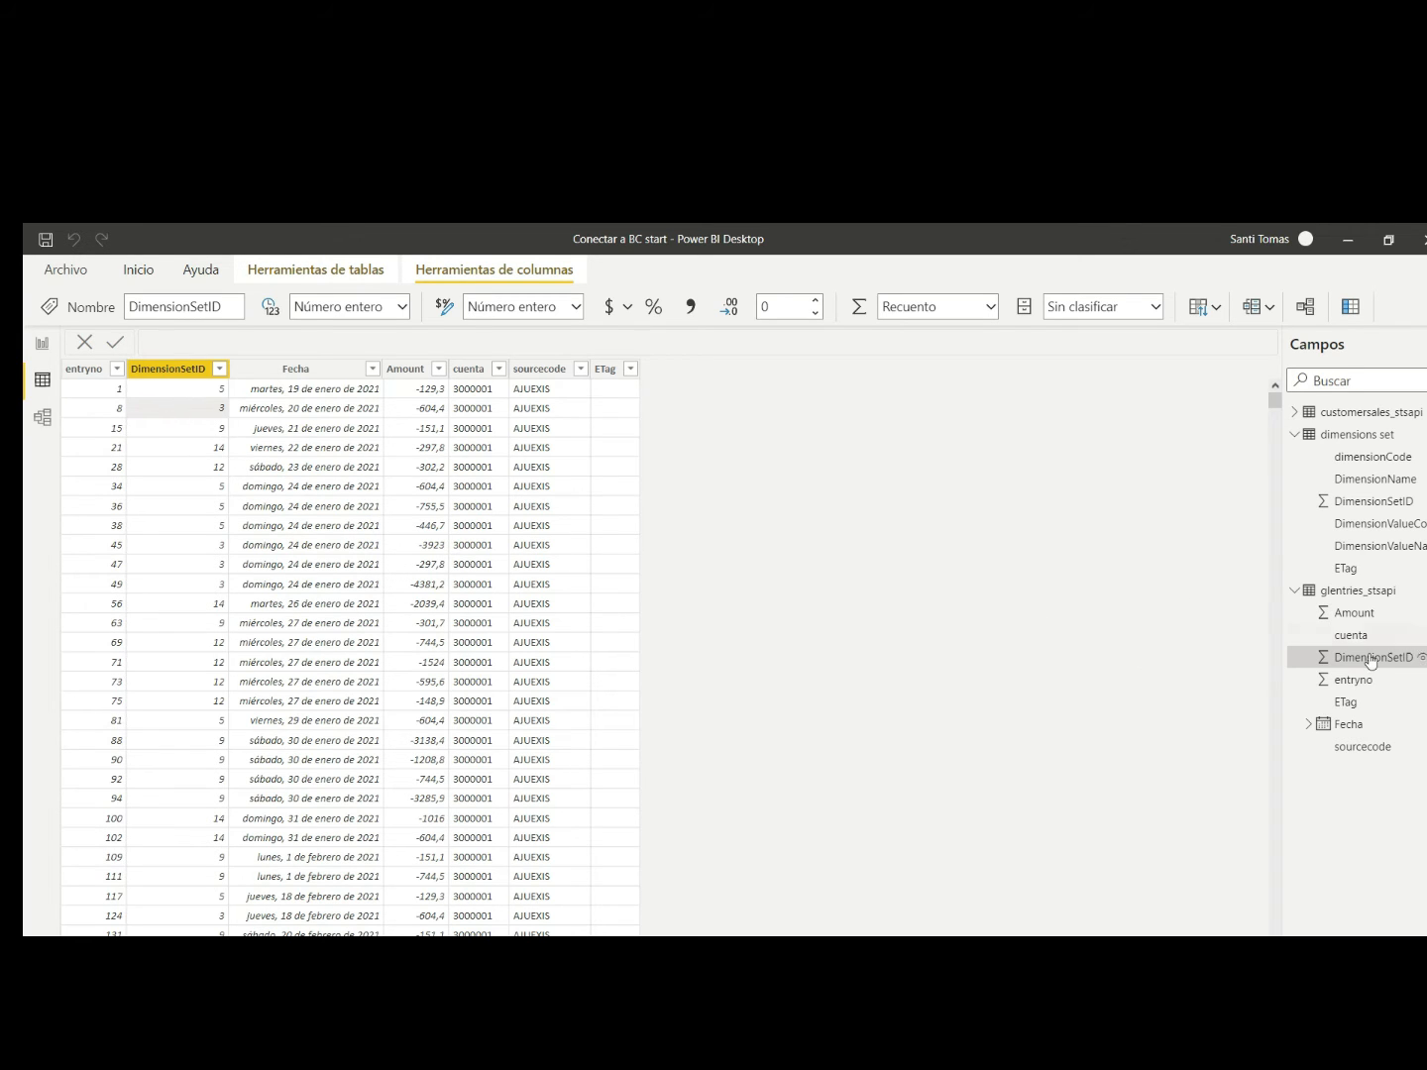
click(1346, 441)
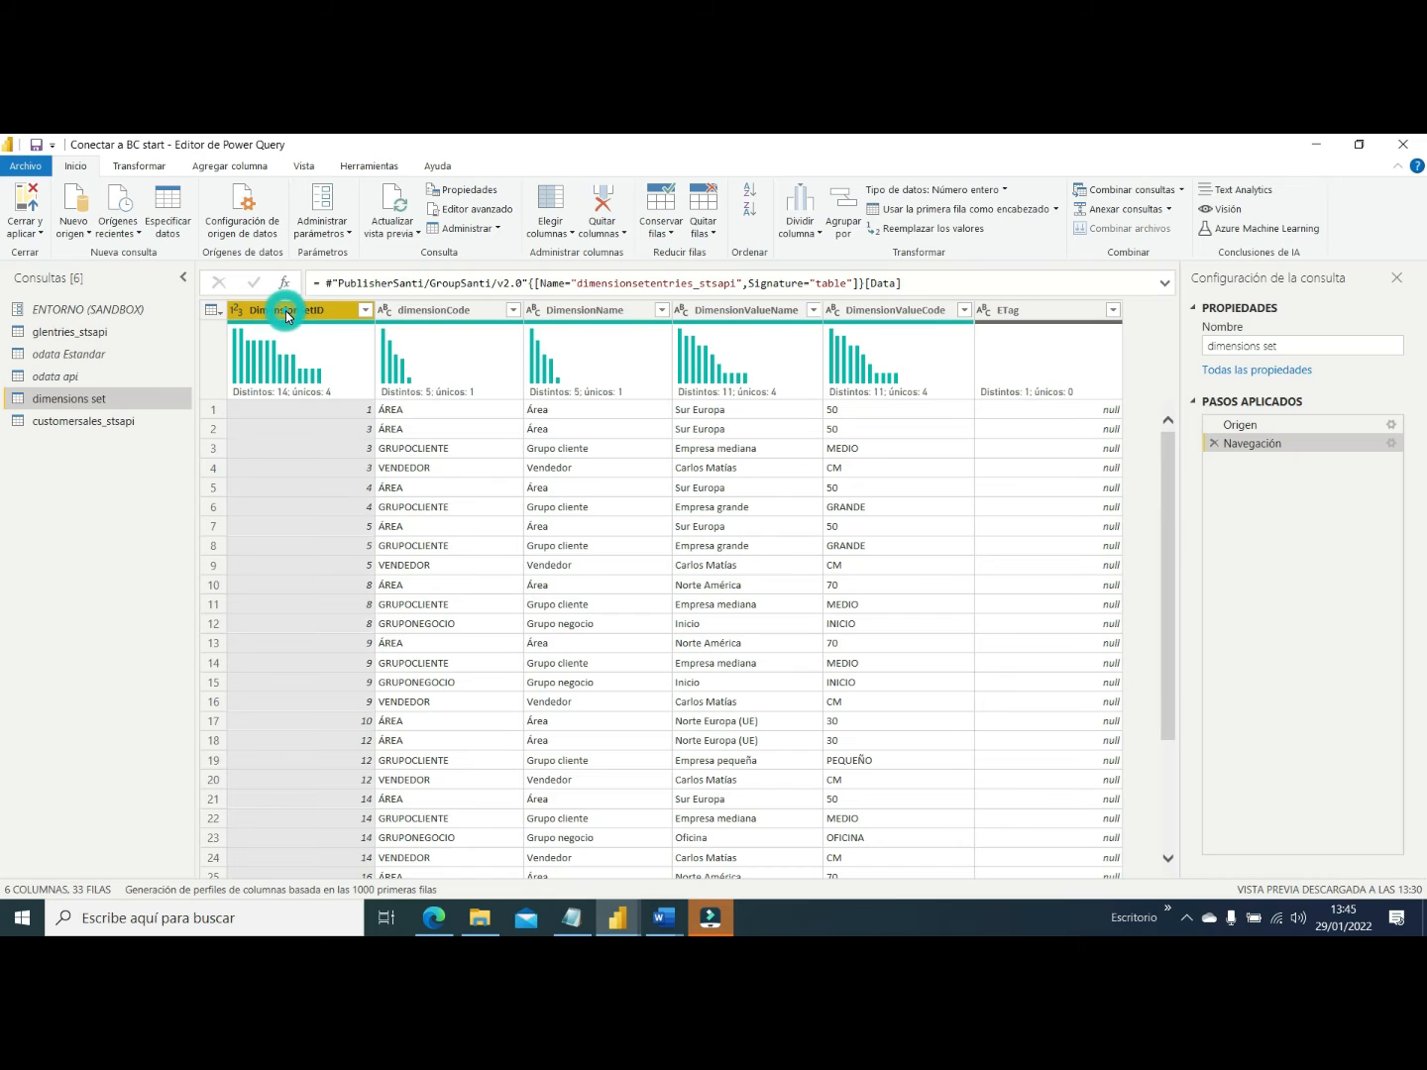
In the dimensions set query, keep only the DimensionSetID, DimensionName and DimensionValueName columns
ctrl+click(588, 313)
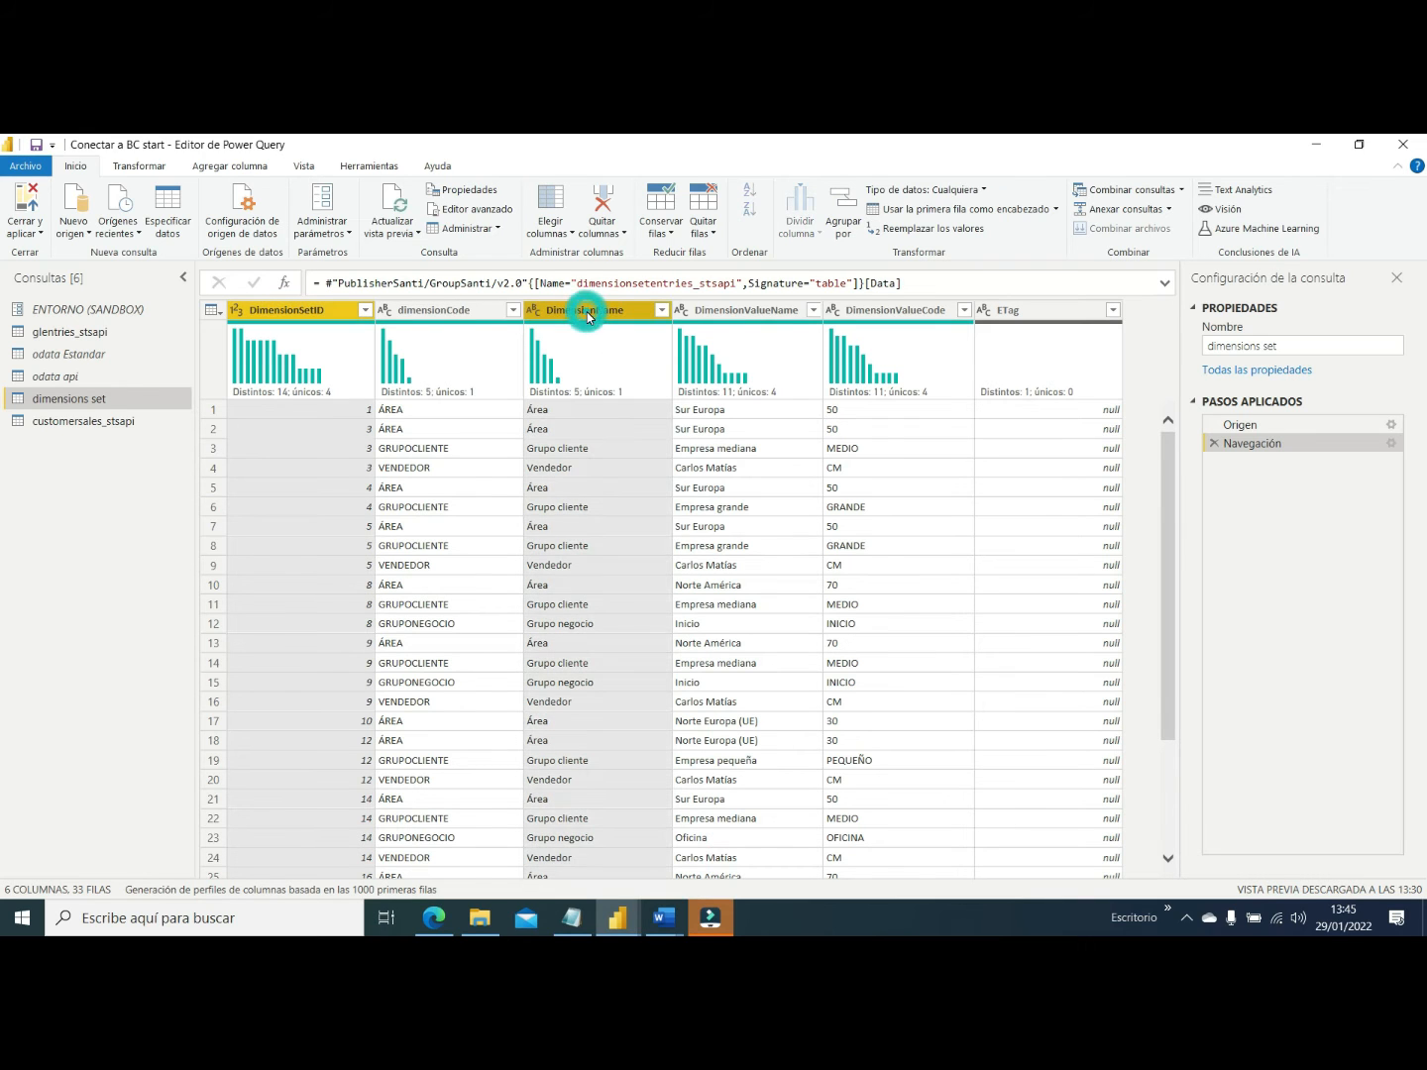
ctrl+click(762, 315)
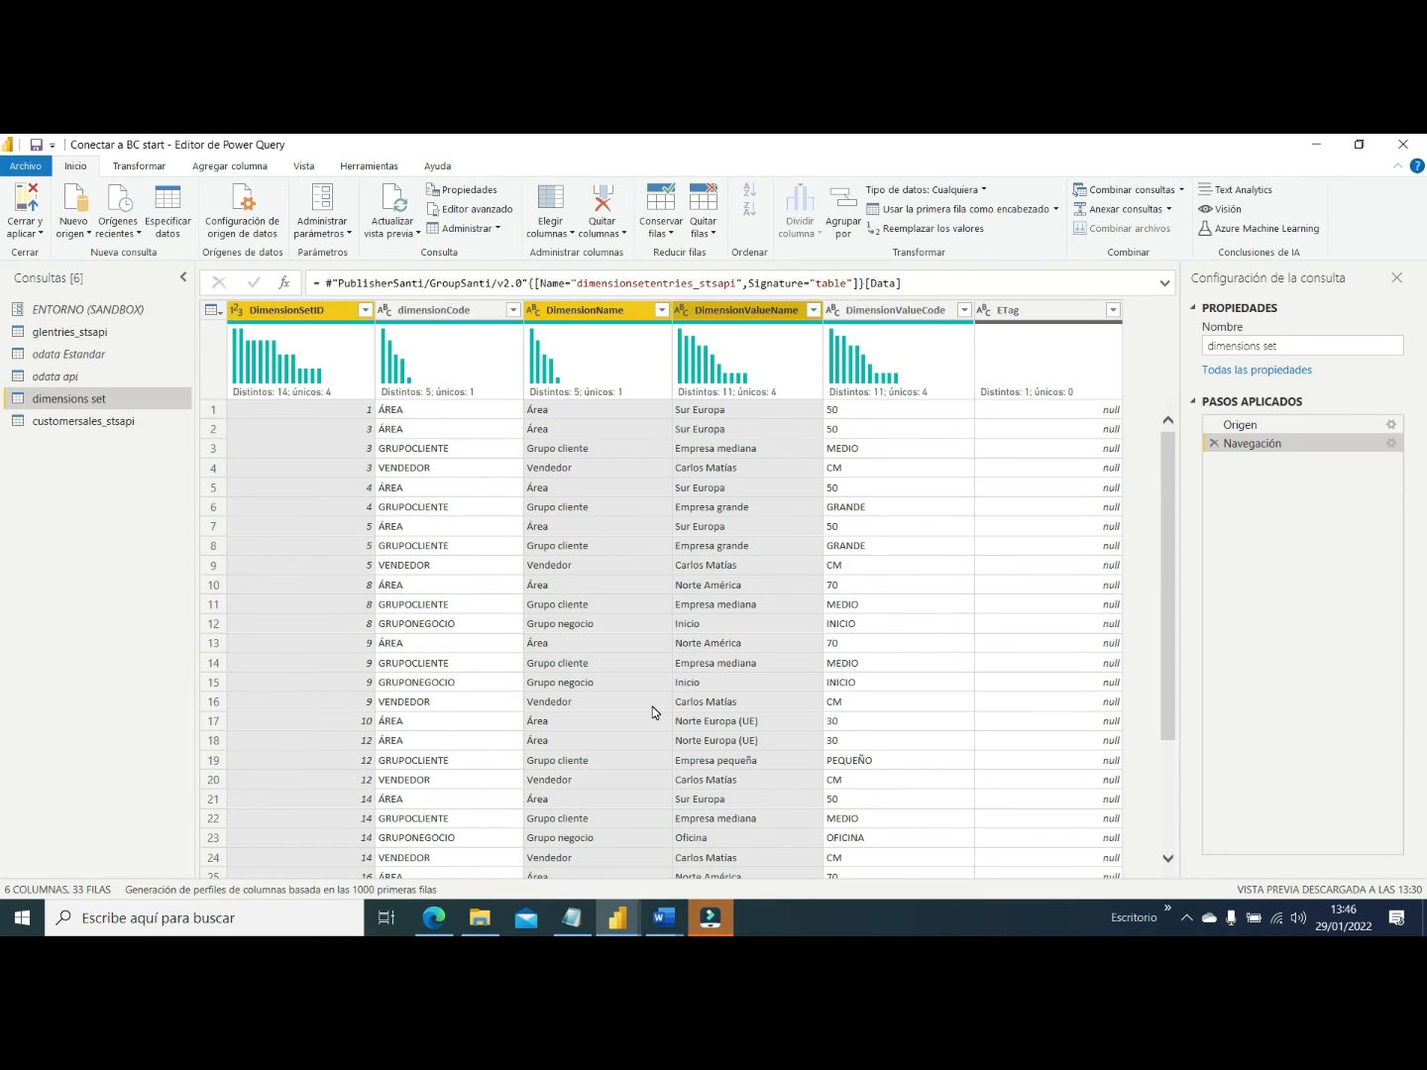
right_click(601, 308)
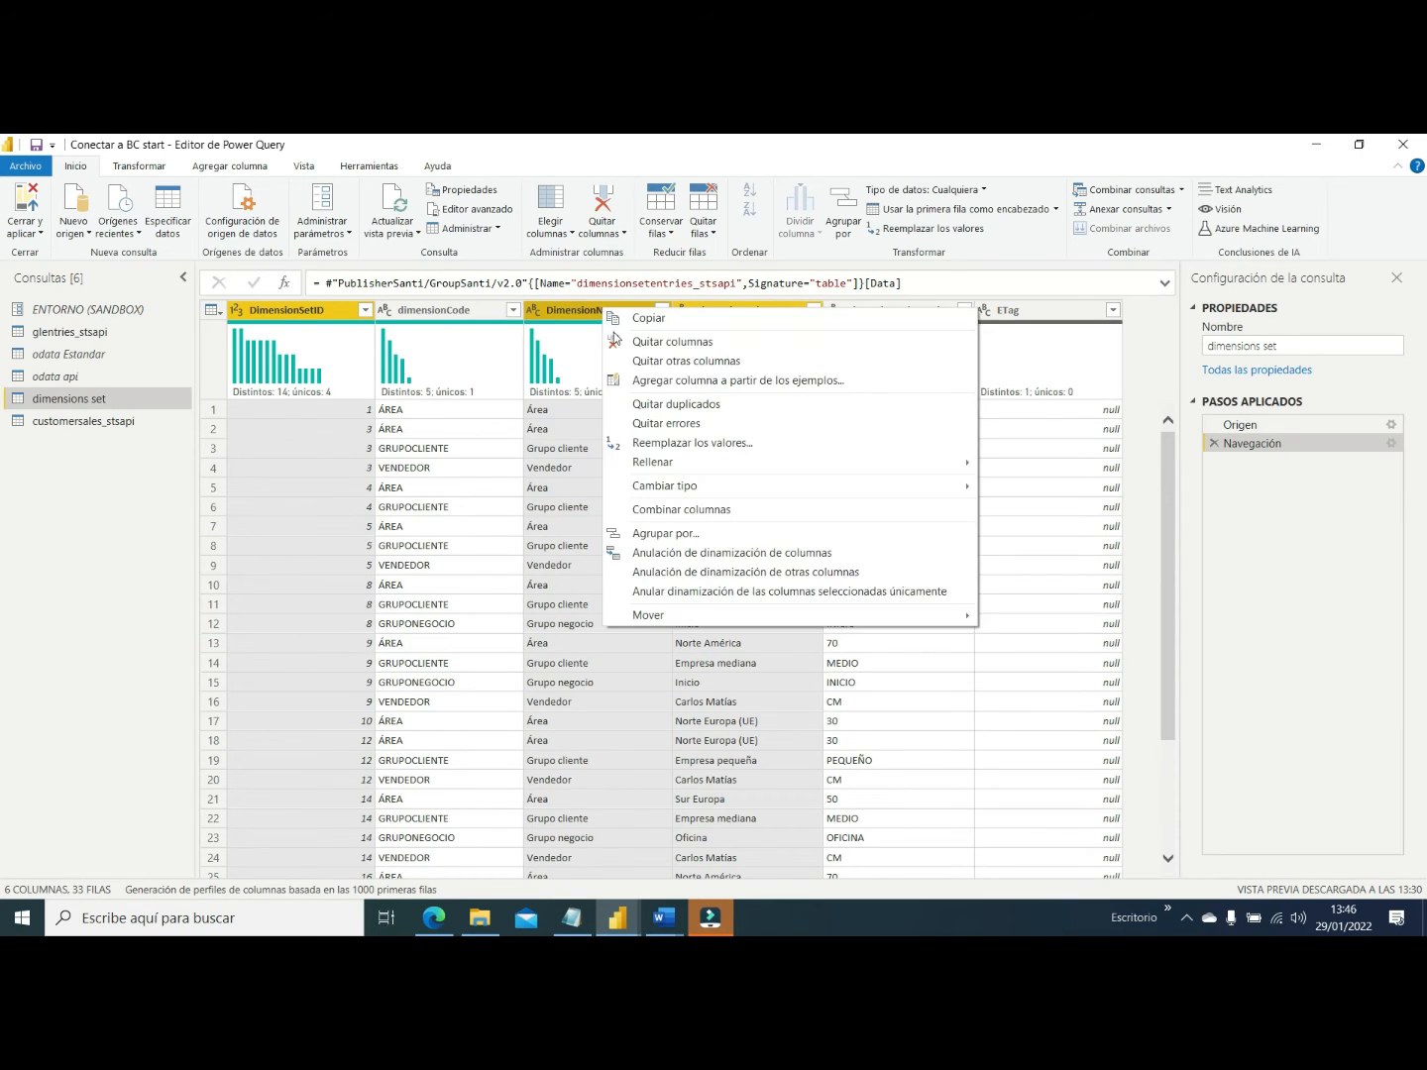
click(651, 360)
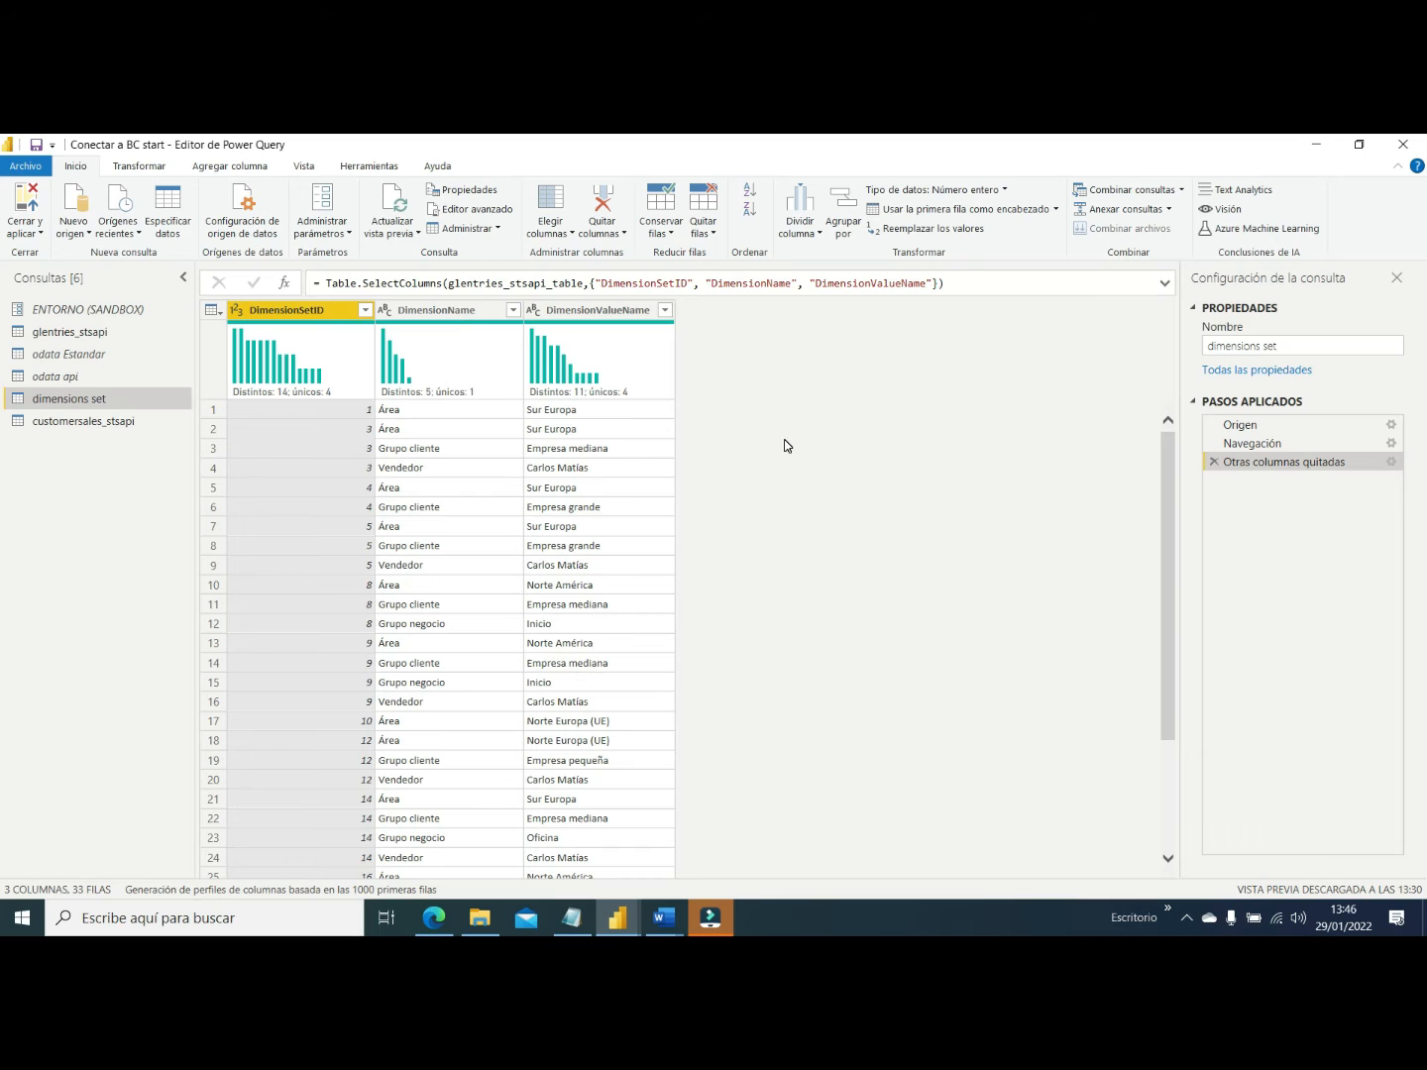
Pivot the DimensionName column of the dimensions set query, using DimensionValueName as the values column with no aggregation
click(147, 168)
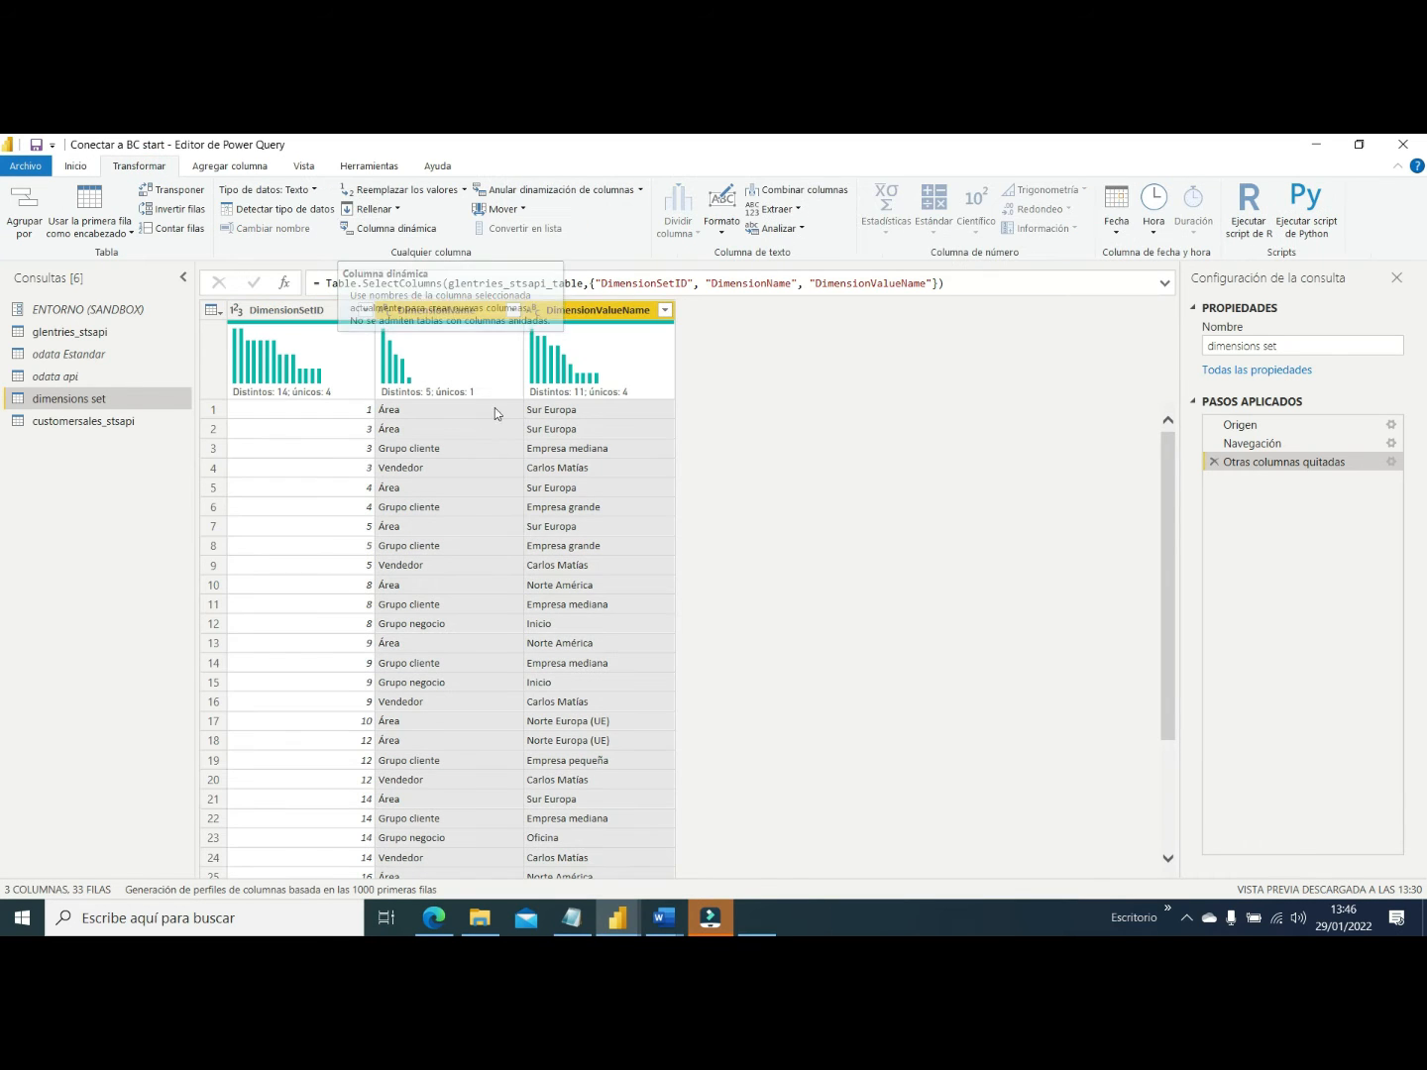
click(446, 317)
ctrl+click(557, 315)
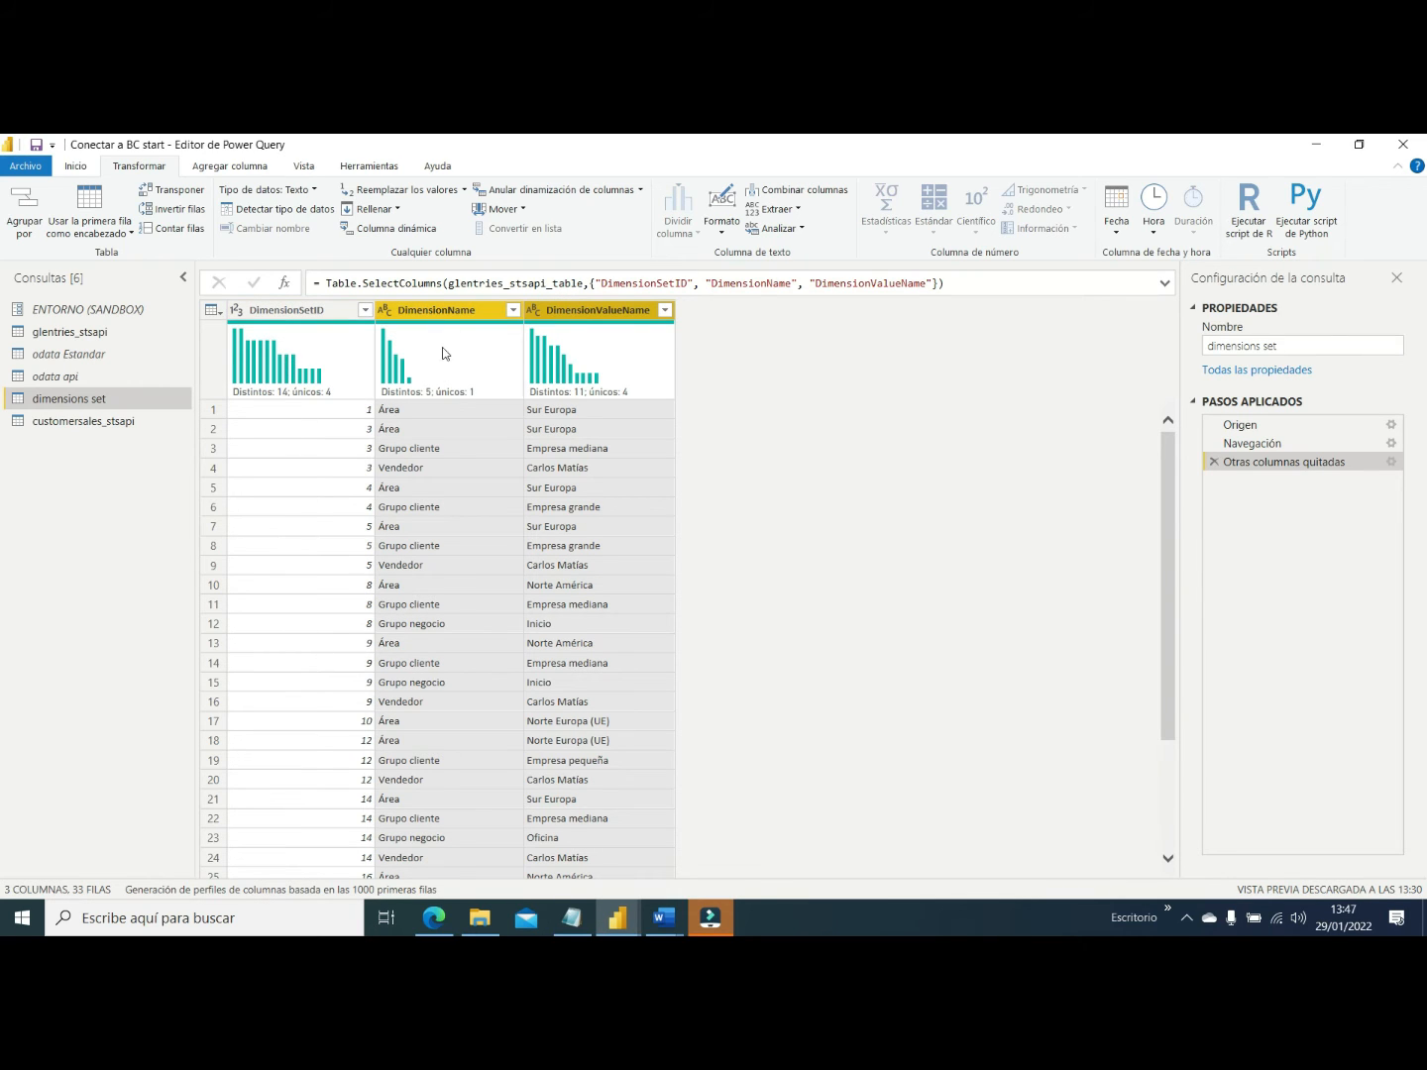
click(390, 233)
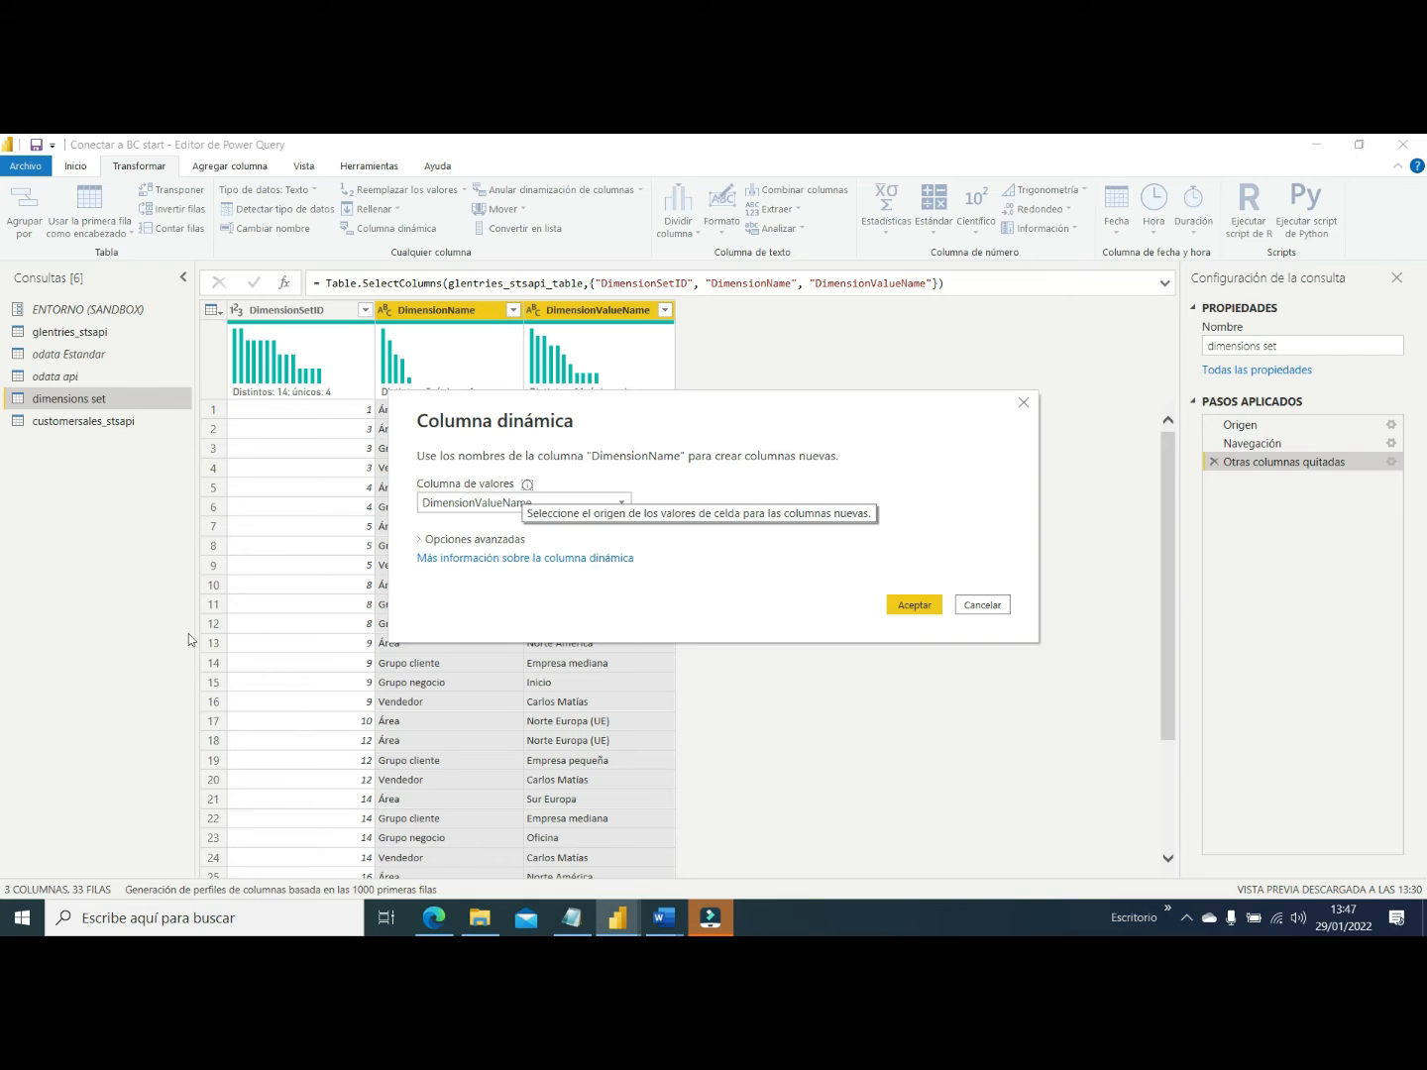
click(447, 507)
click(447, 507)
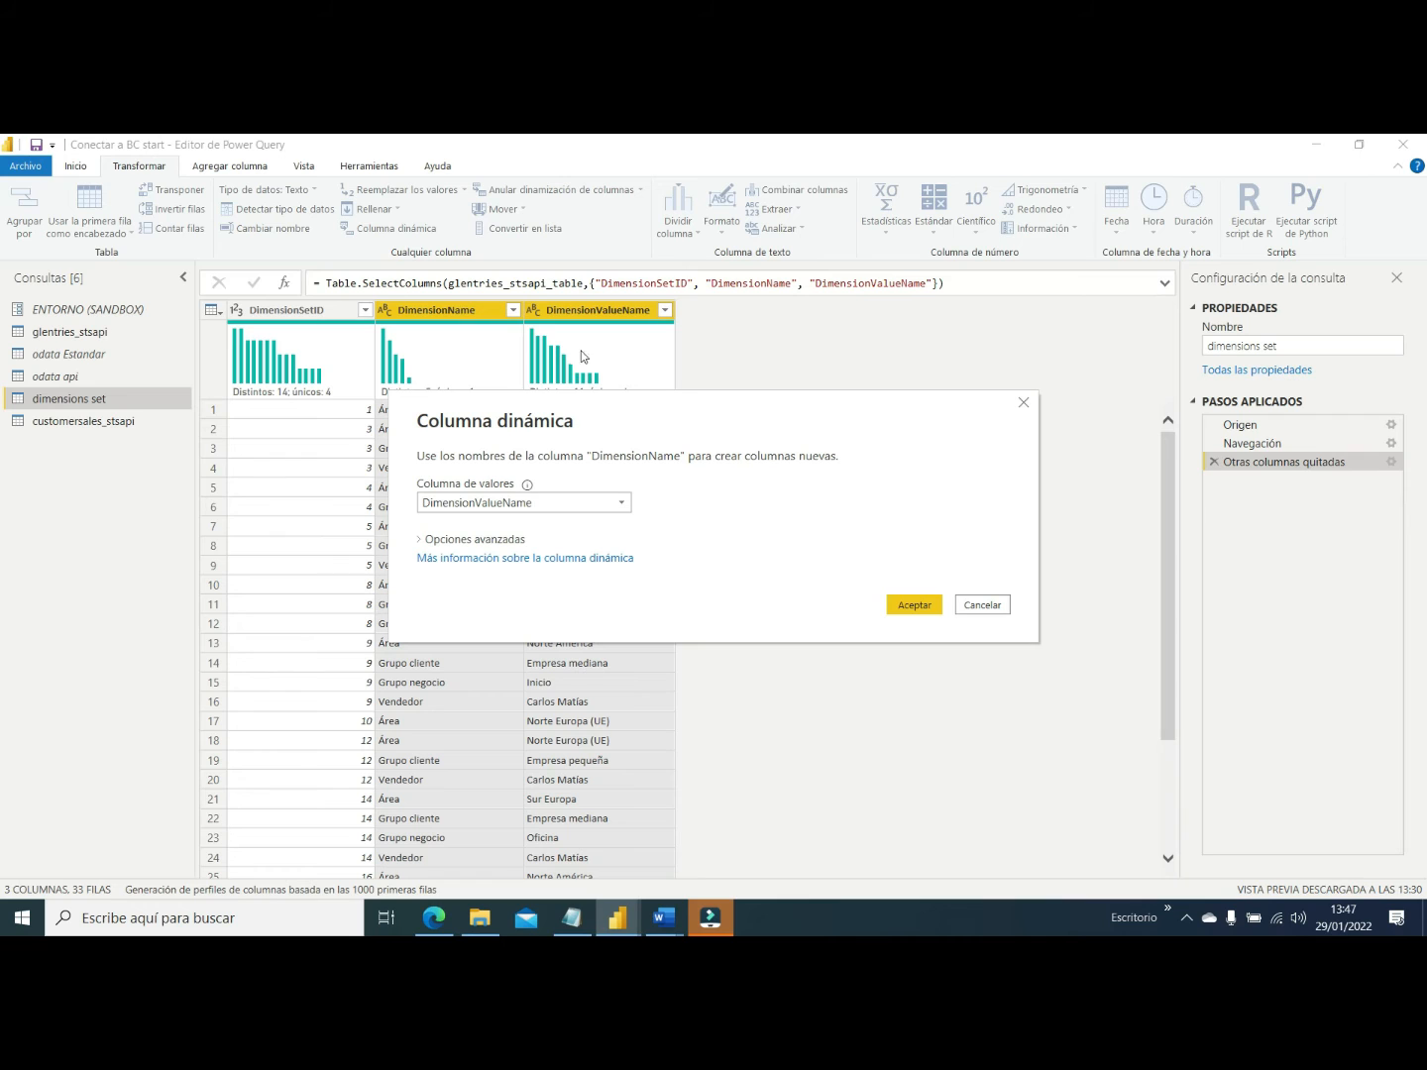
click(421, 541)
click(436, 577)
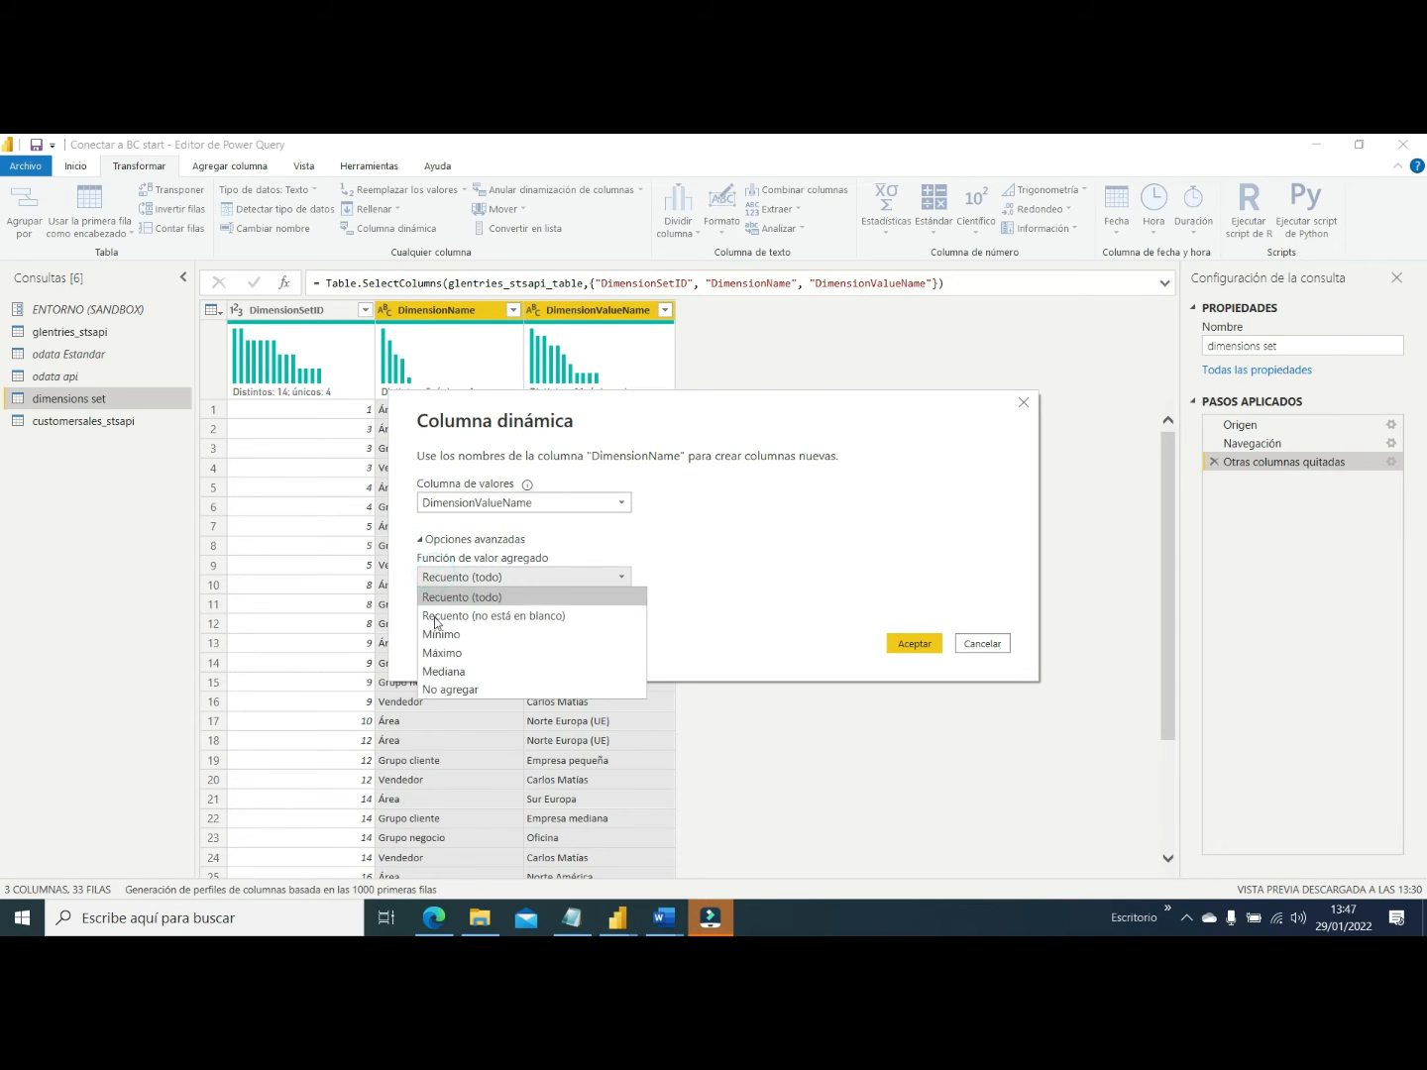
click(445, 685)
click(912, 644)
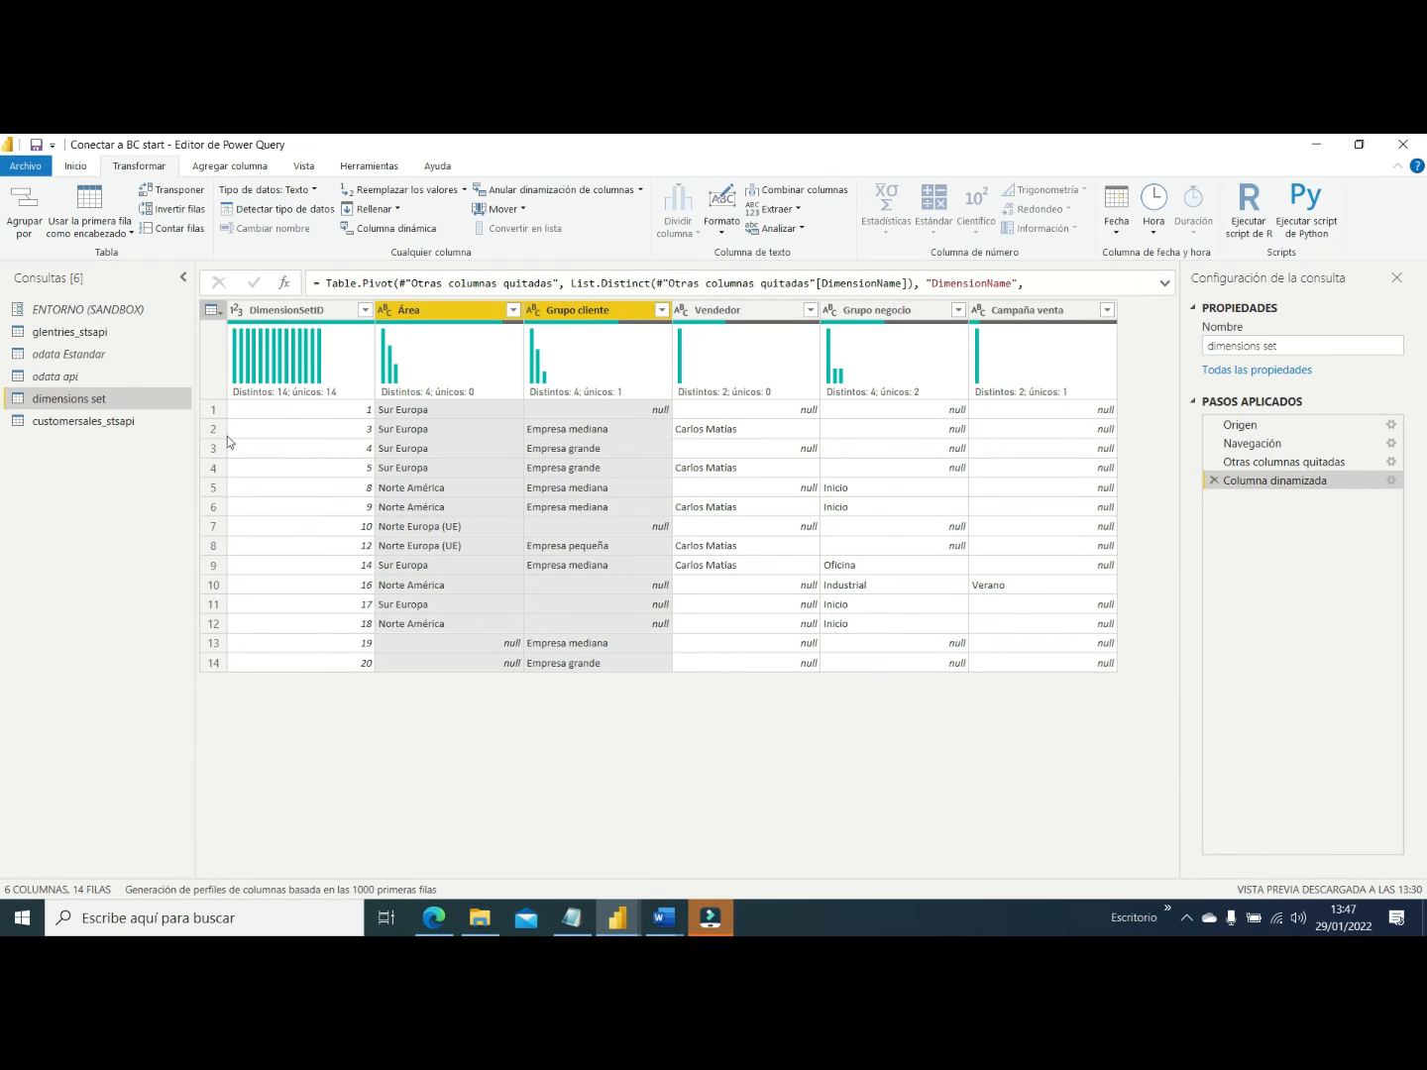
Apply the query changes and relate dimensions set to glentries_stsapi and customersales_stsapi through their dimension set ID columns
click(280, 416)
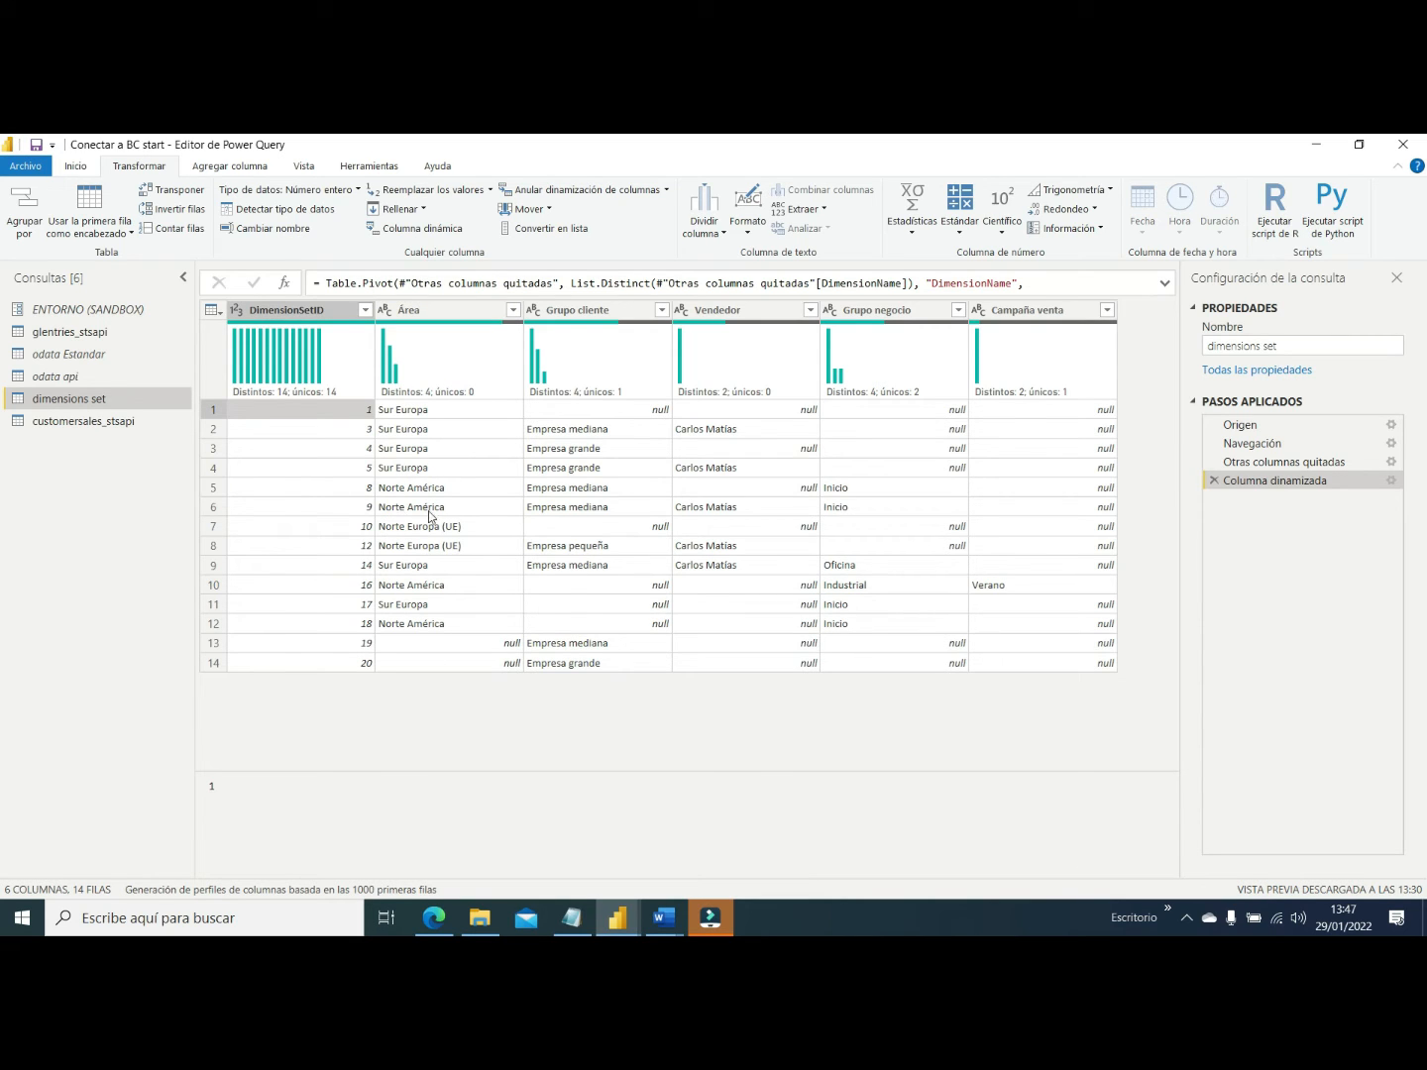
click(75, 166)
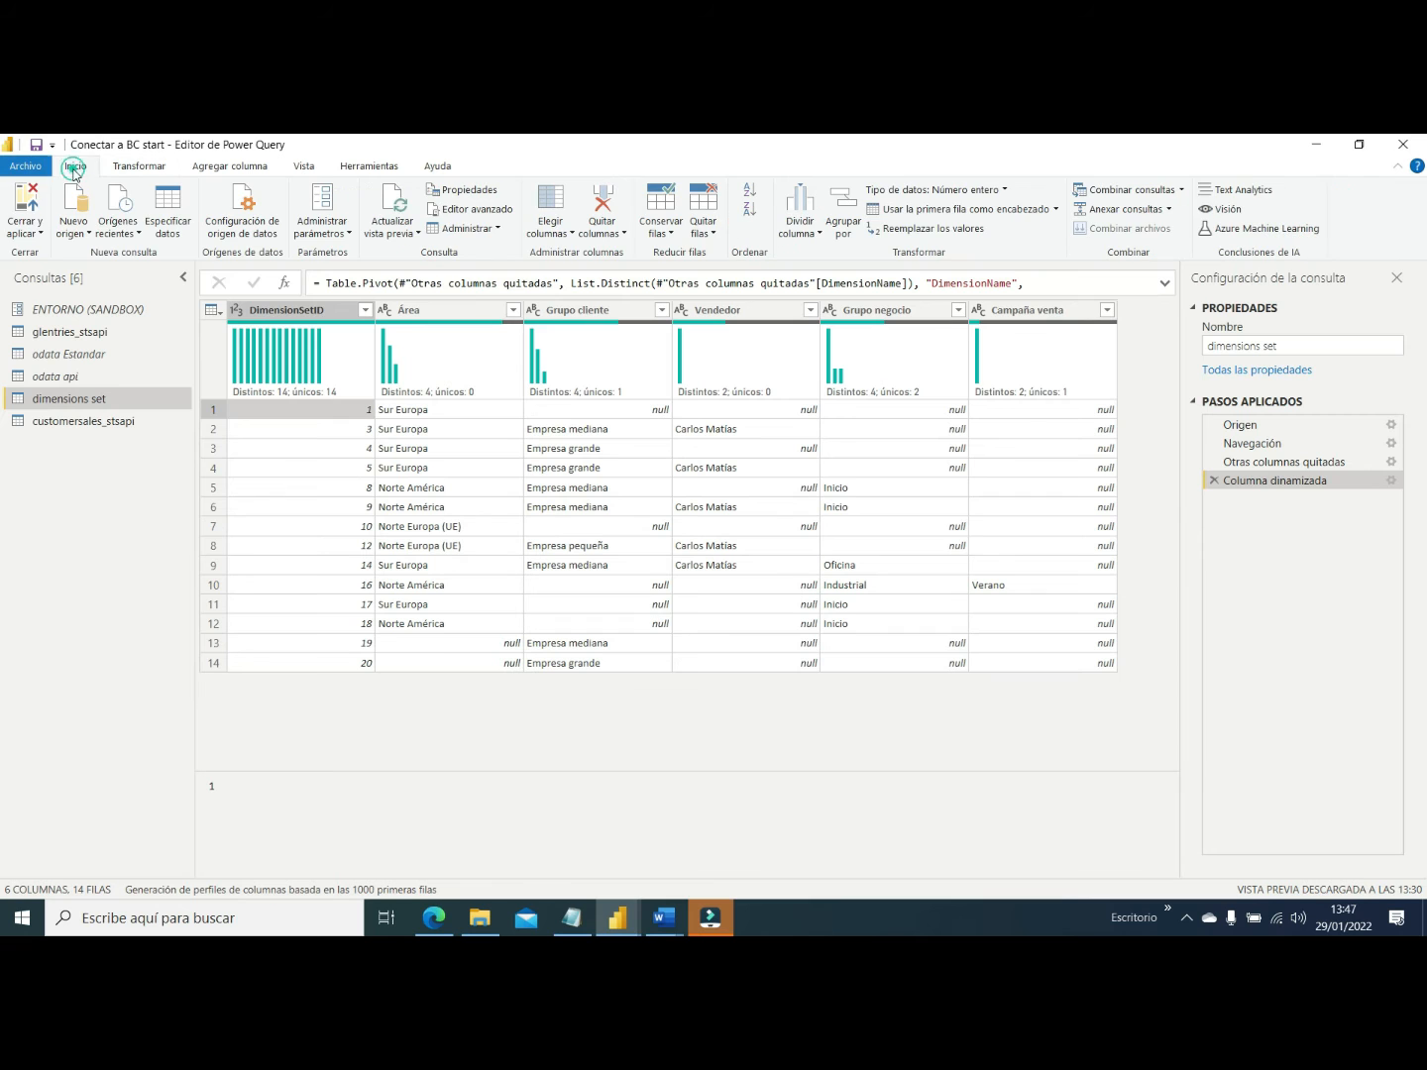
click(24, 210)
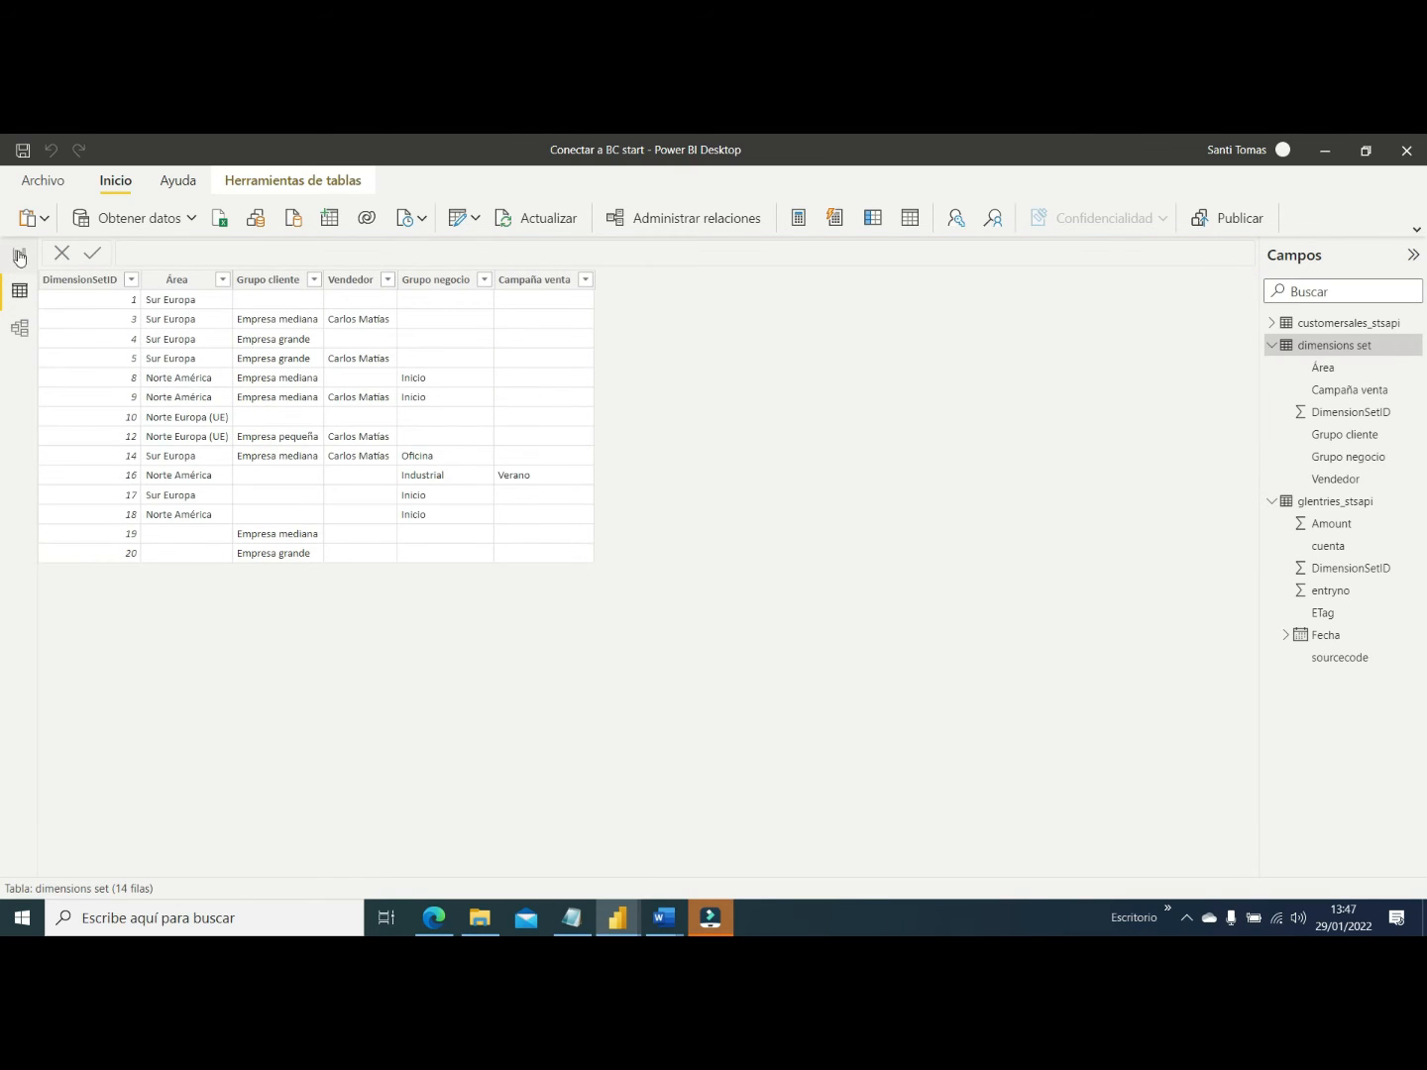
click(20, 328)
drag(852, 422, 602, 662)
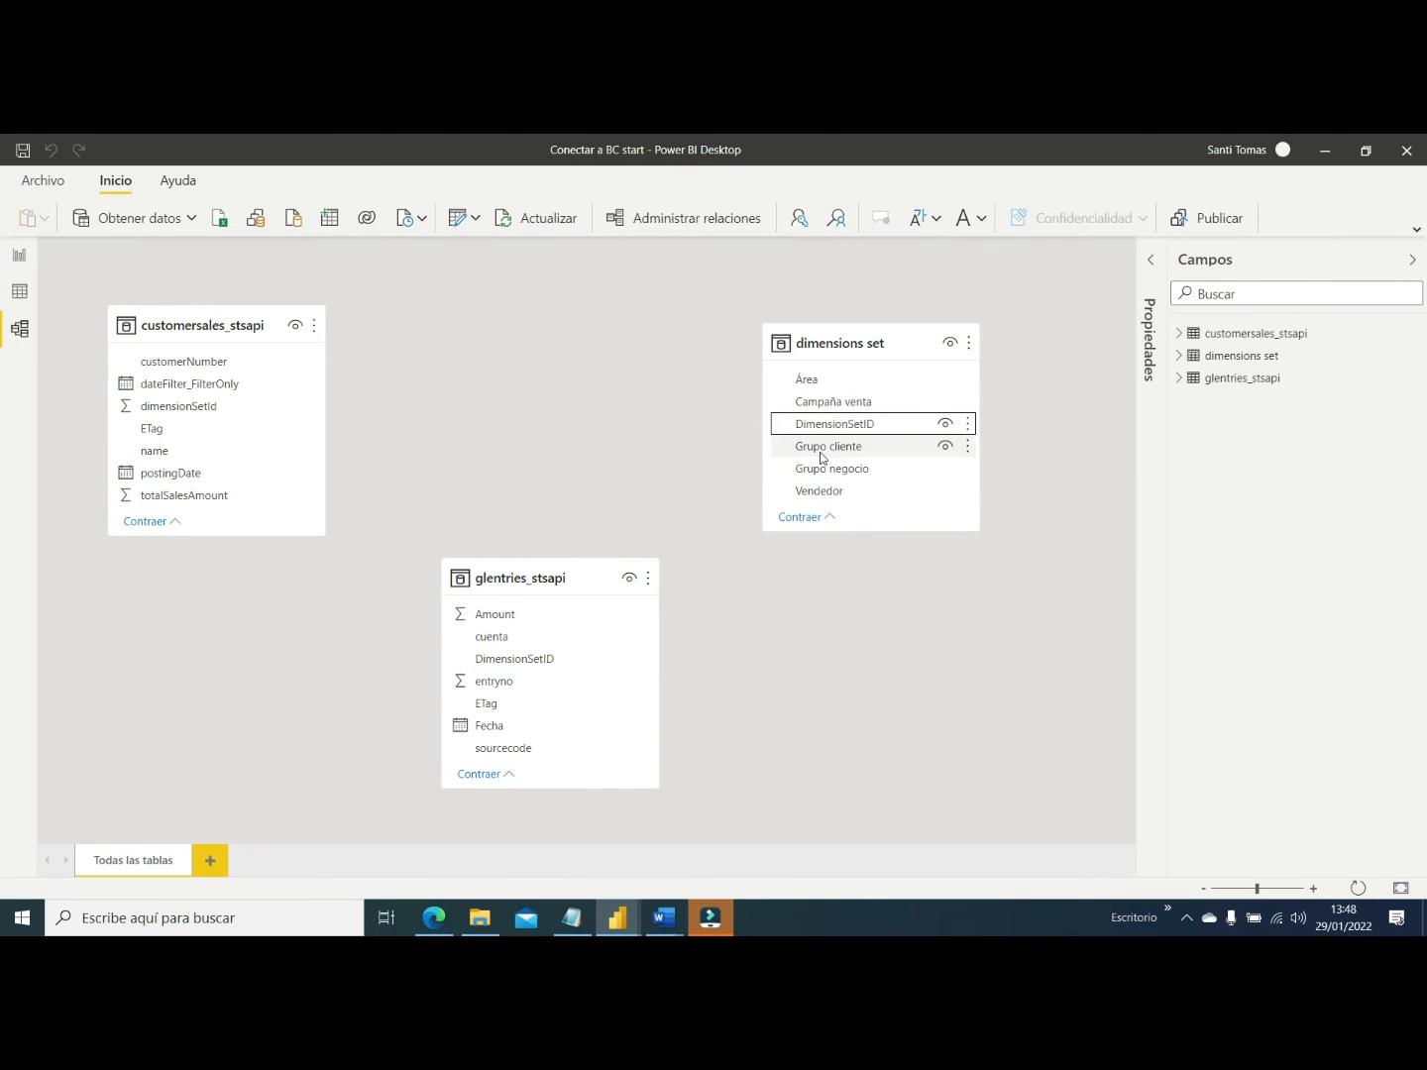
drag(823, 424, 218, 408)
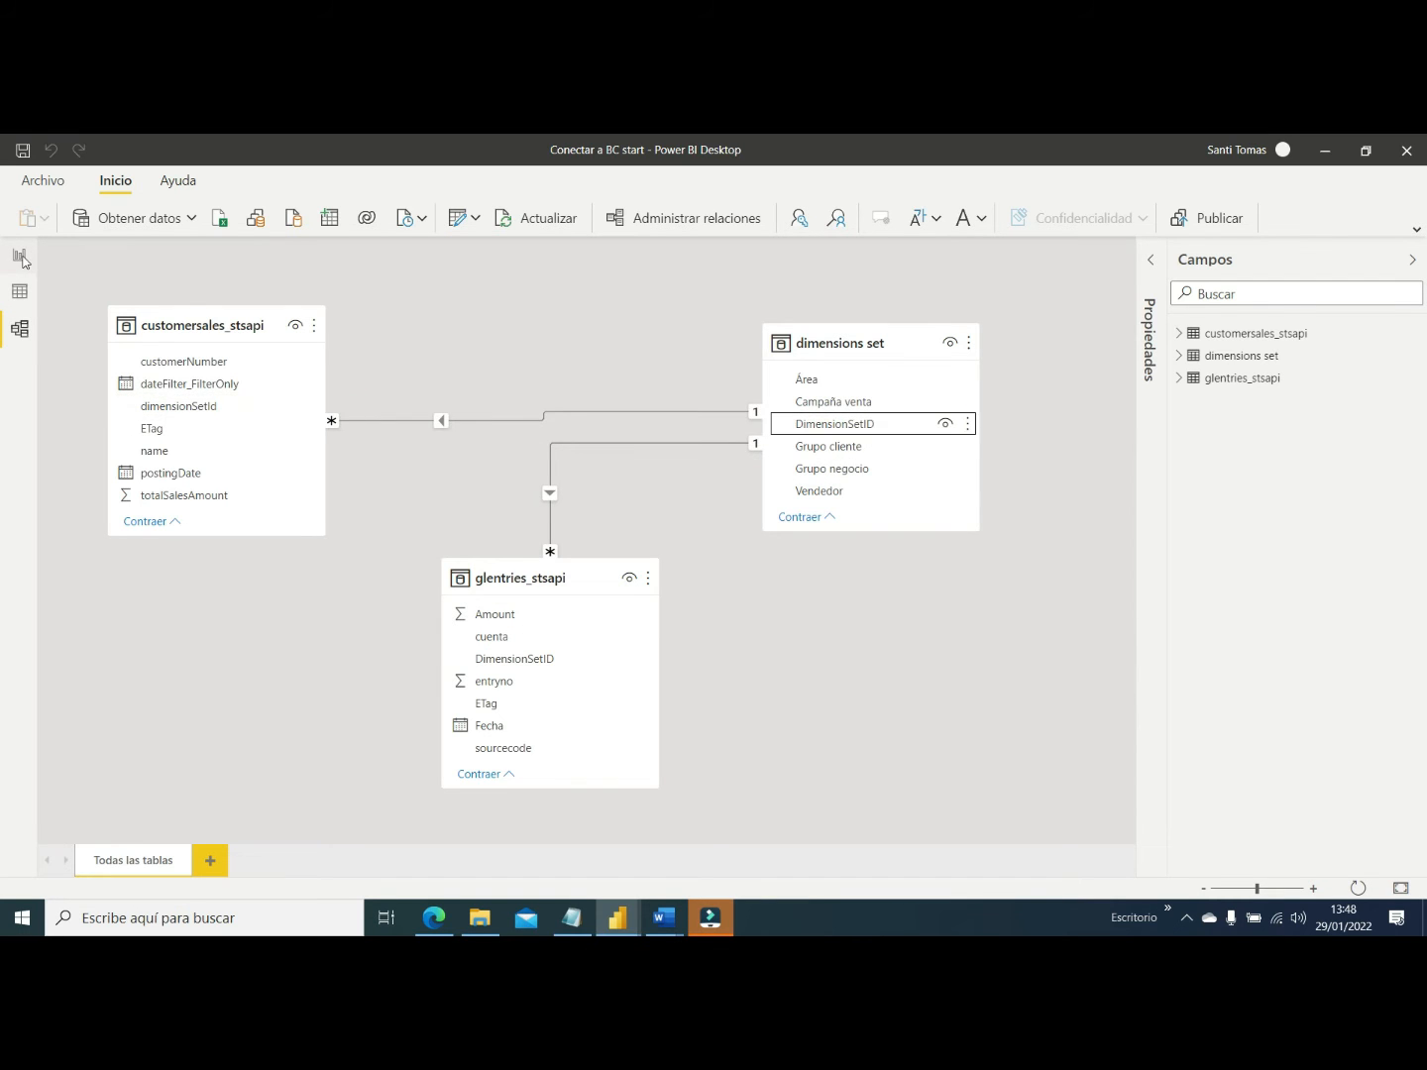
On the report page, add slicers for Campaña venta, Grupo cliente and Grupo negocio, plus a table of cuenta and Amount
click(20, 255)
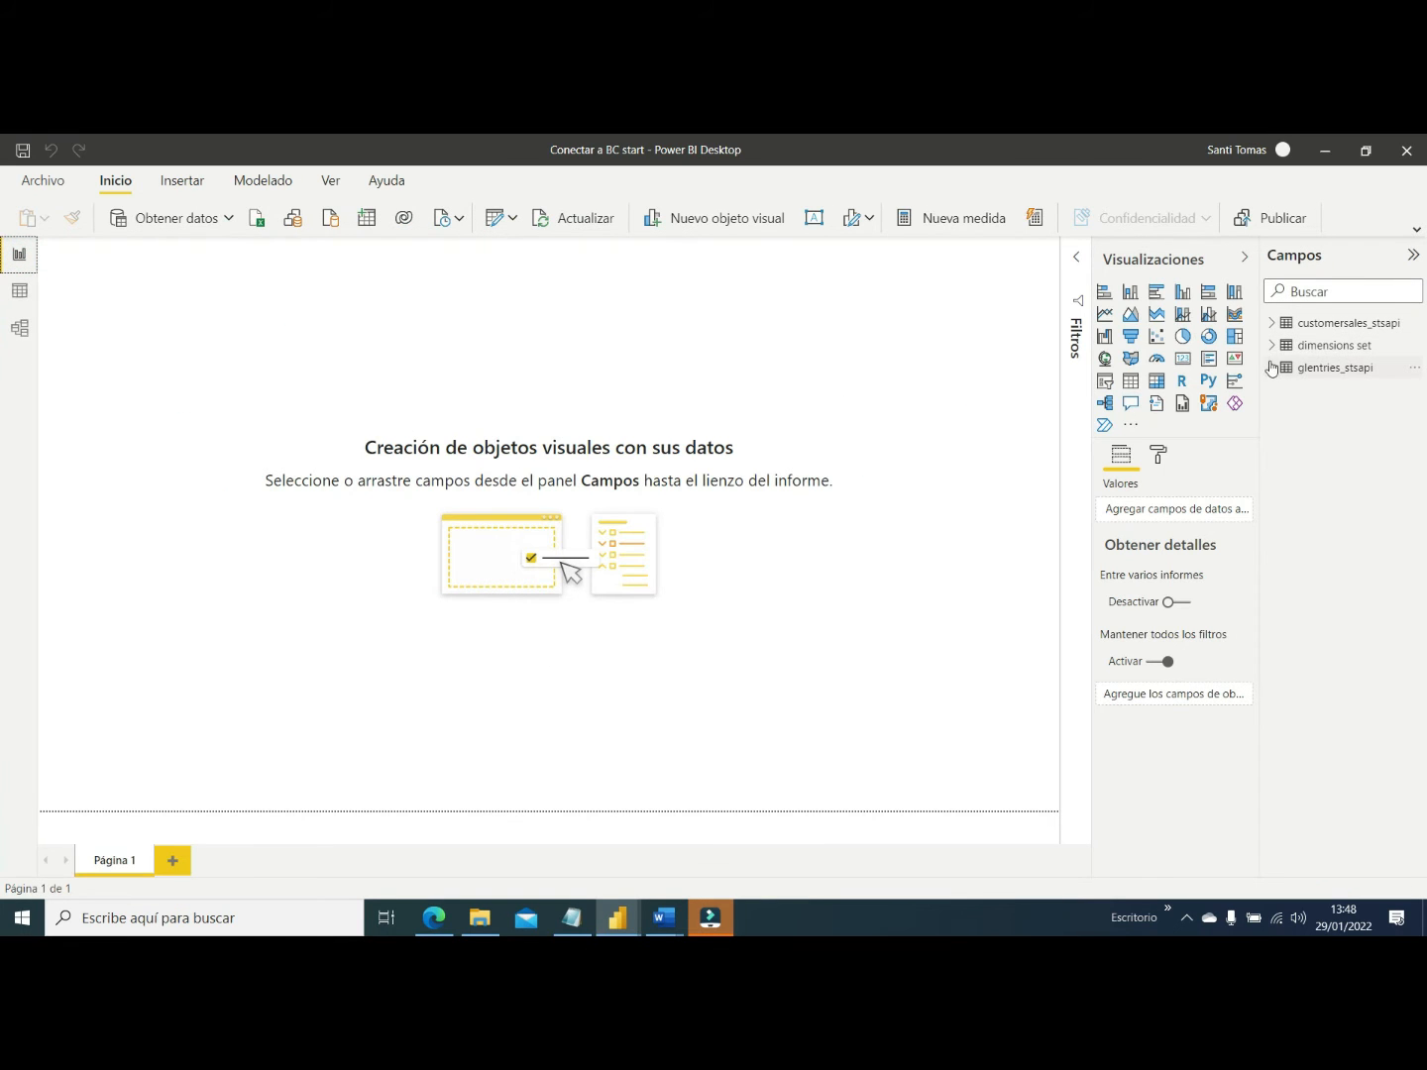
click(1104, 380)
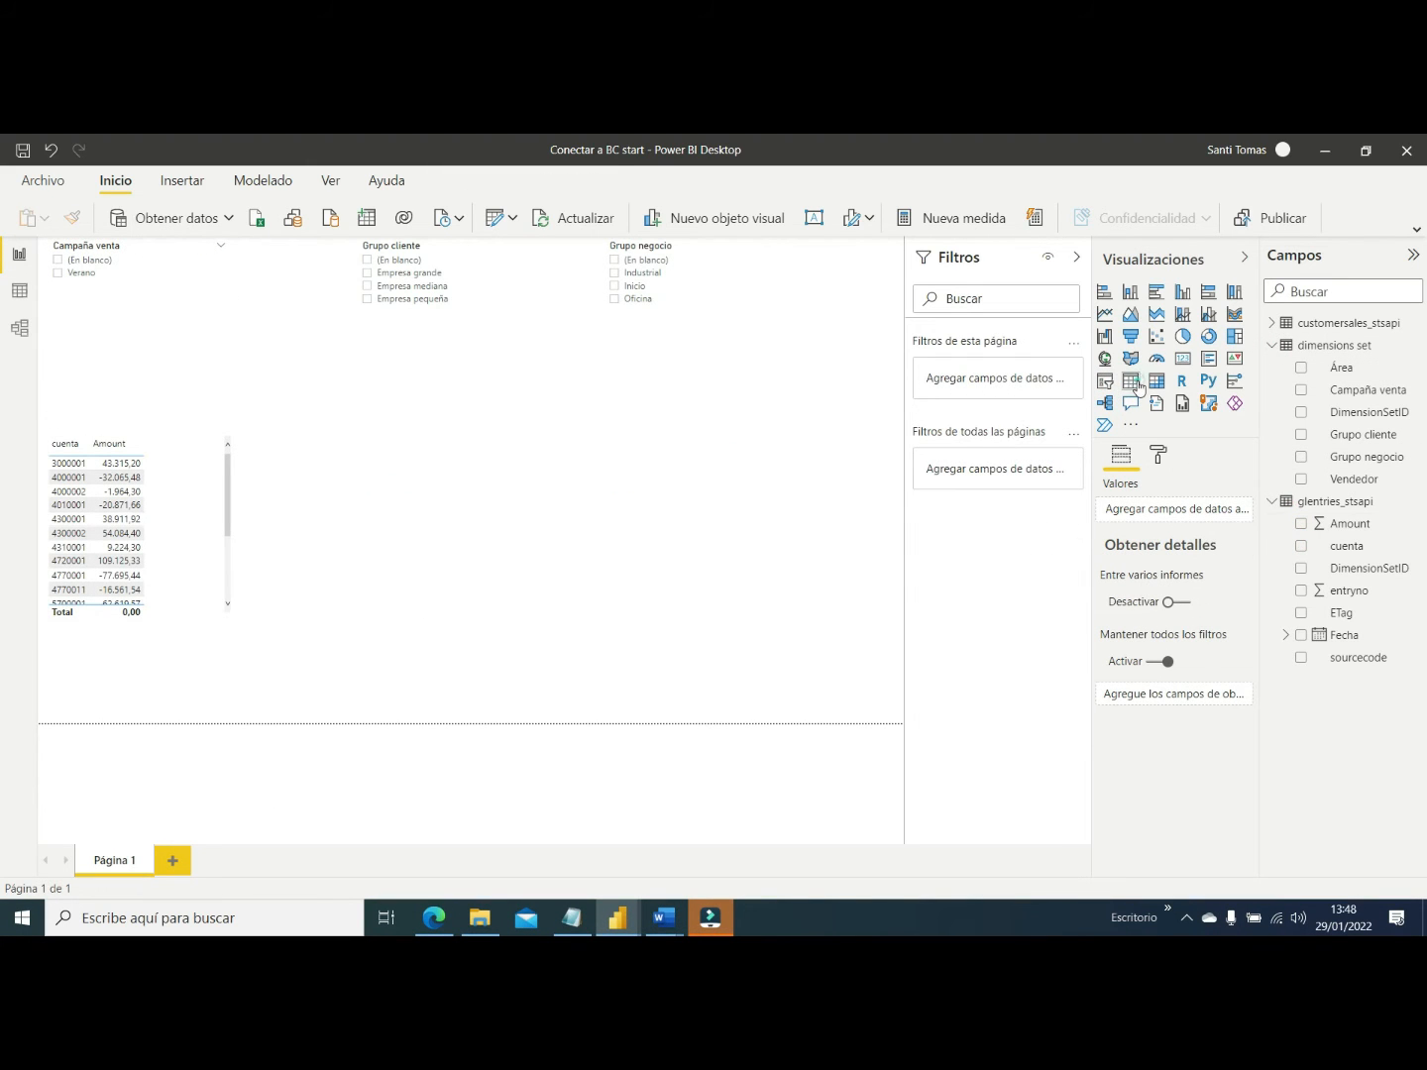
Add a second table beside the account table, showing name and totalSalesAmount from customersales_stsapi
click(1130, 382)
drag(198, 645, 521, 460)
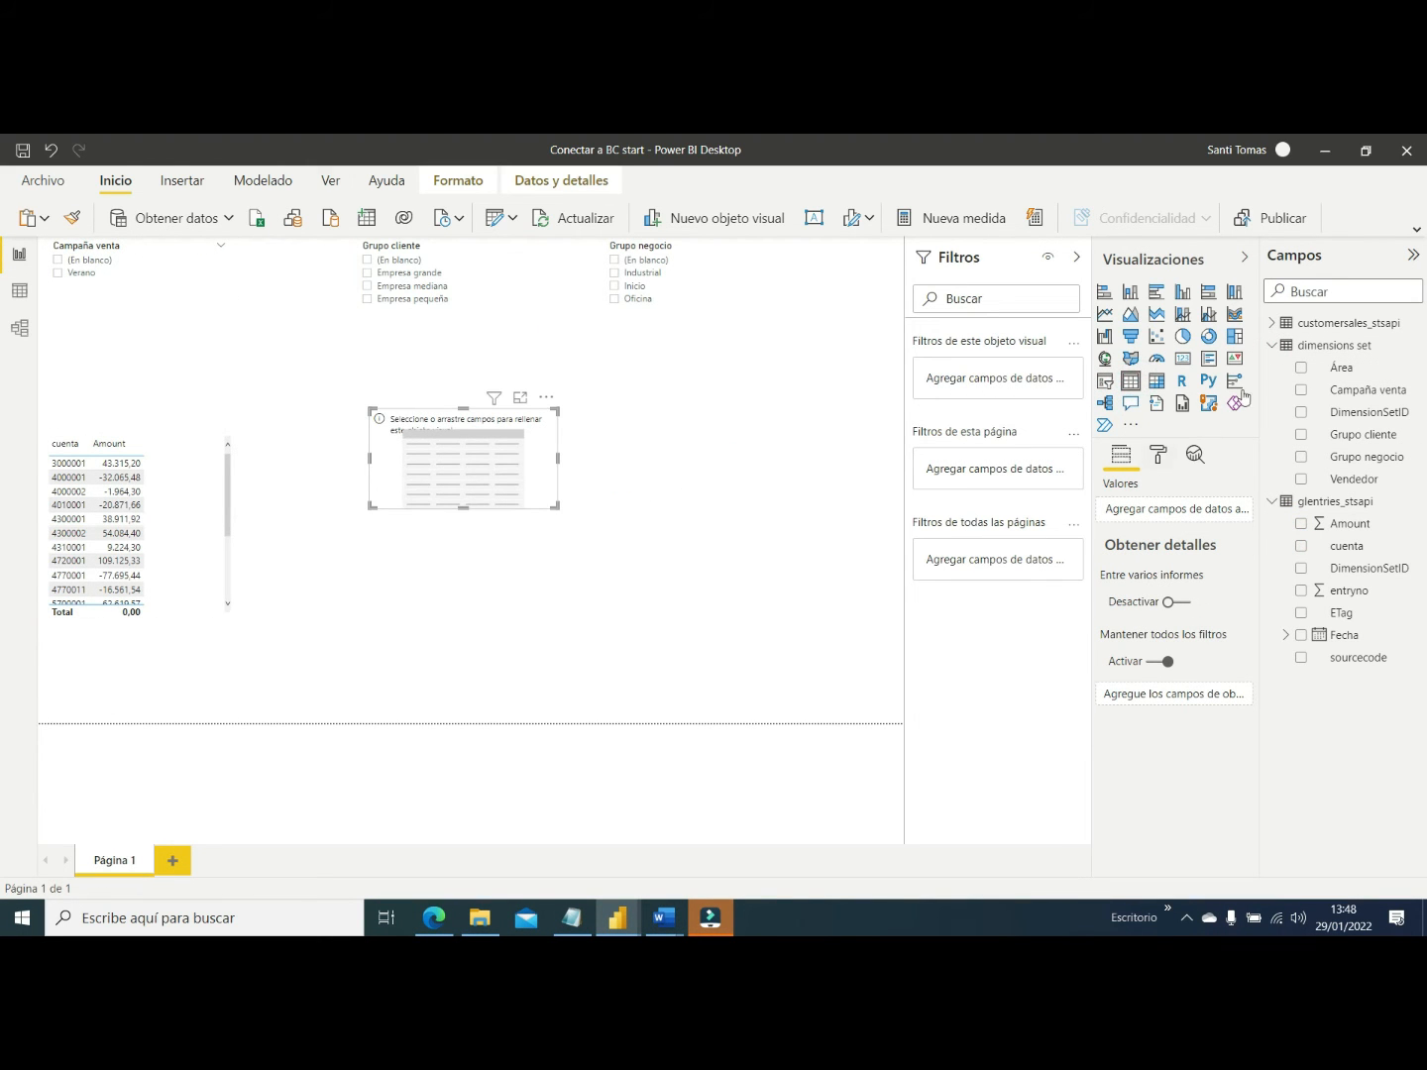
click(1272, 323)
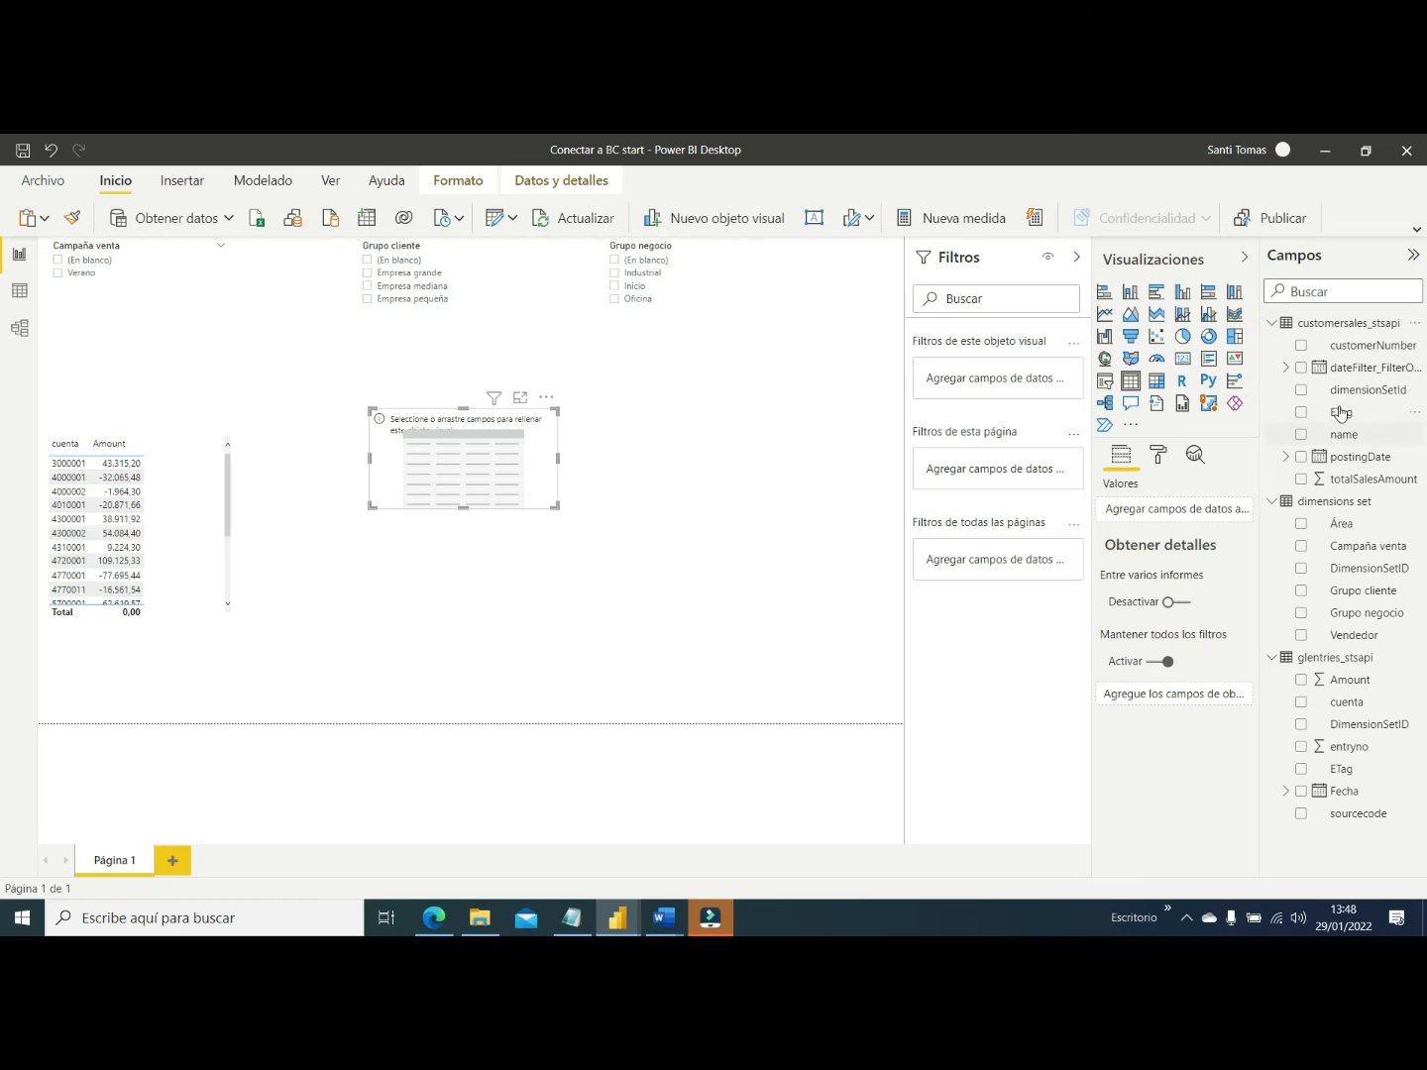
drag(1339, 440, 508, 462)
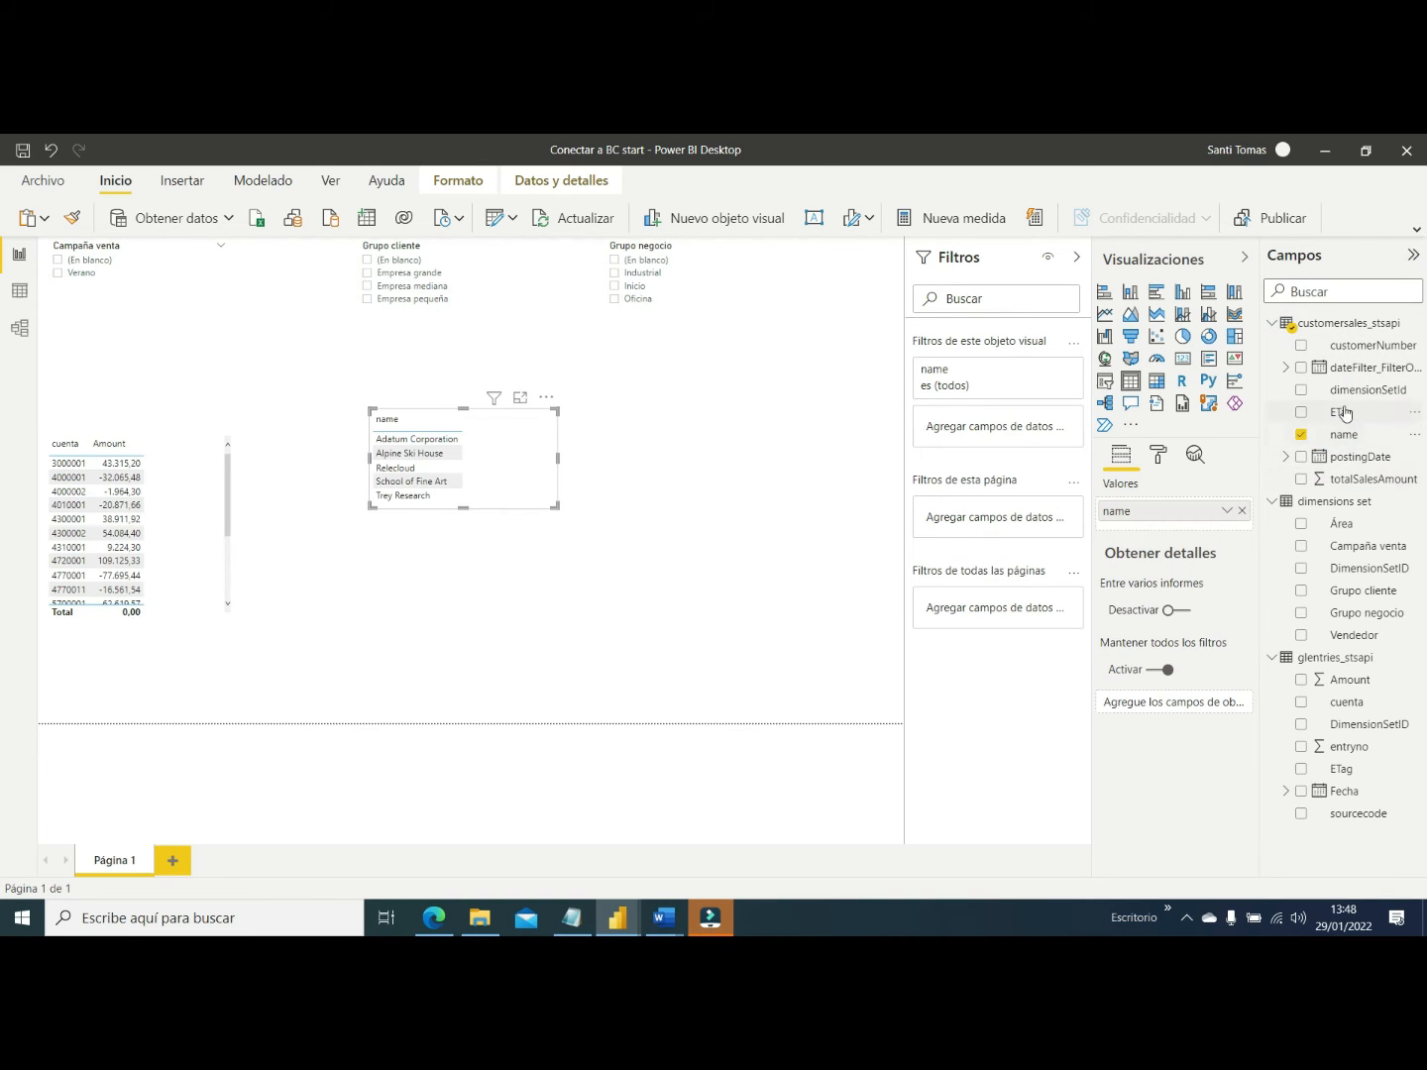
drag(1350, 484, 481, 461)
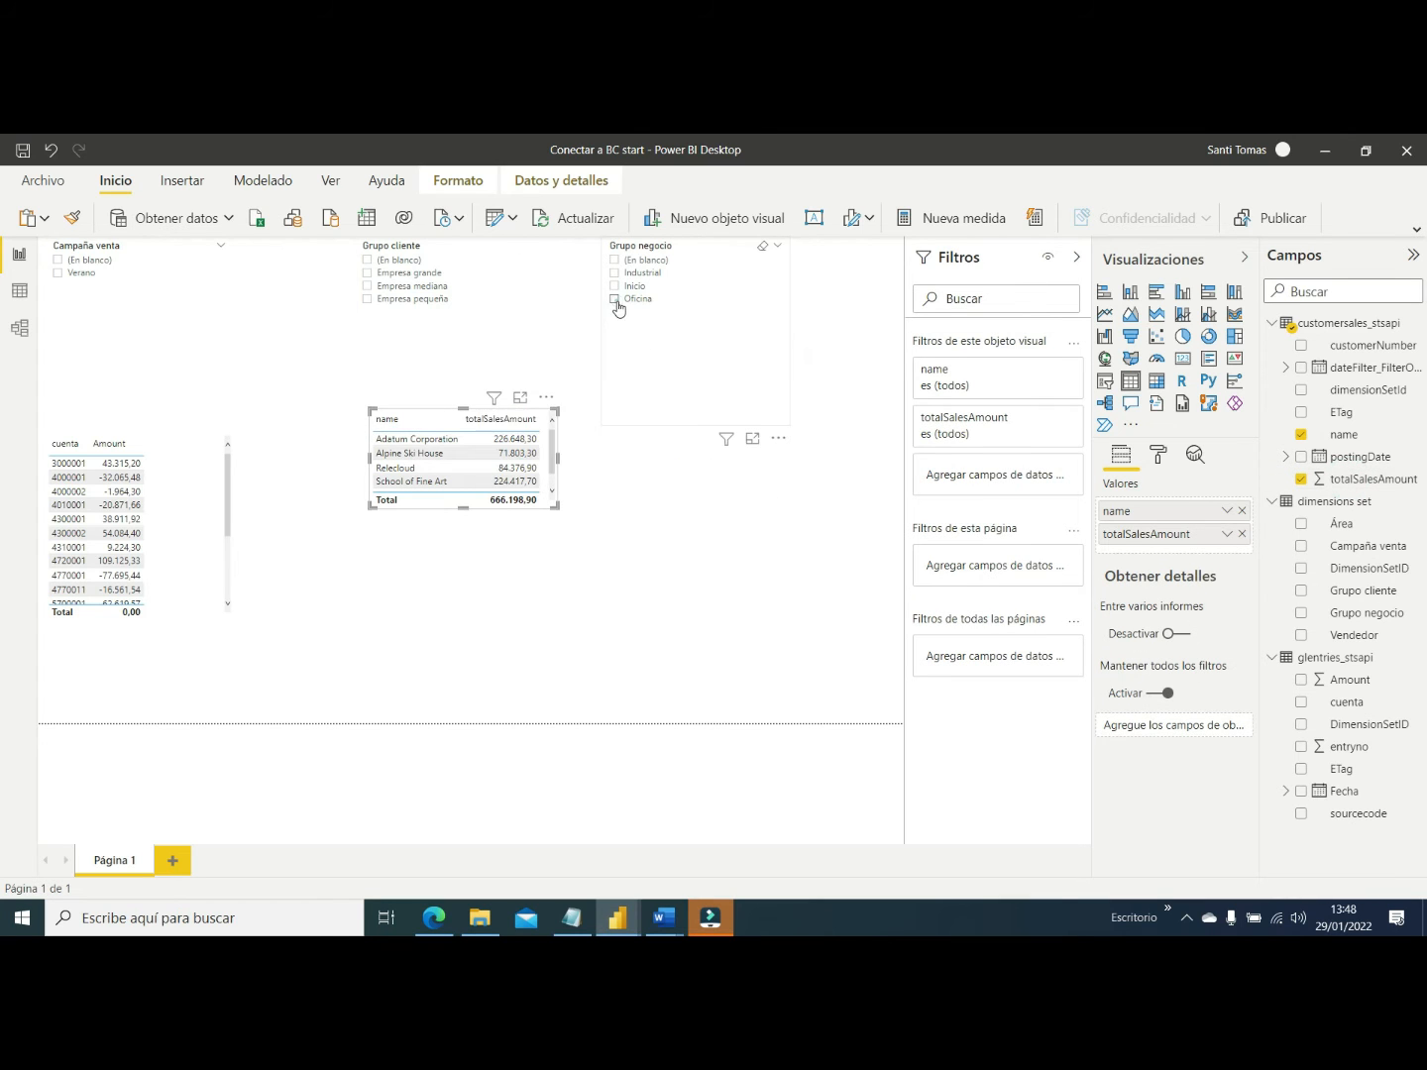
Test the slicers by filtering both tables on different Grupo negocio values, including Oficina, and on the Grupo cliente value Empresa mediana
click(613, 285)
click(614, 273)
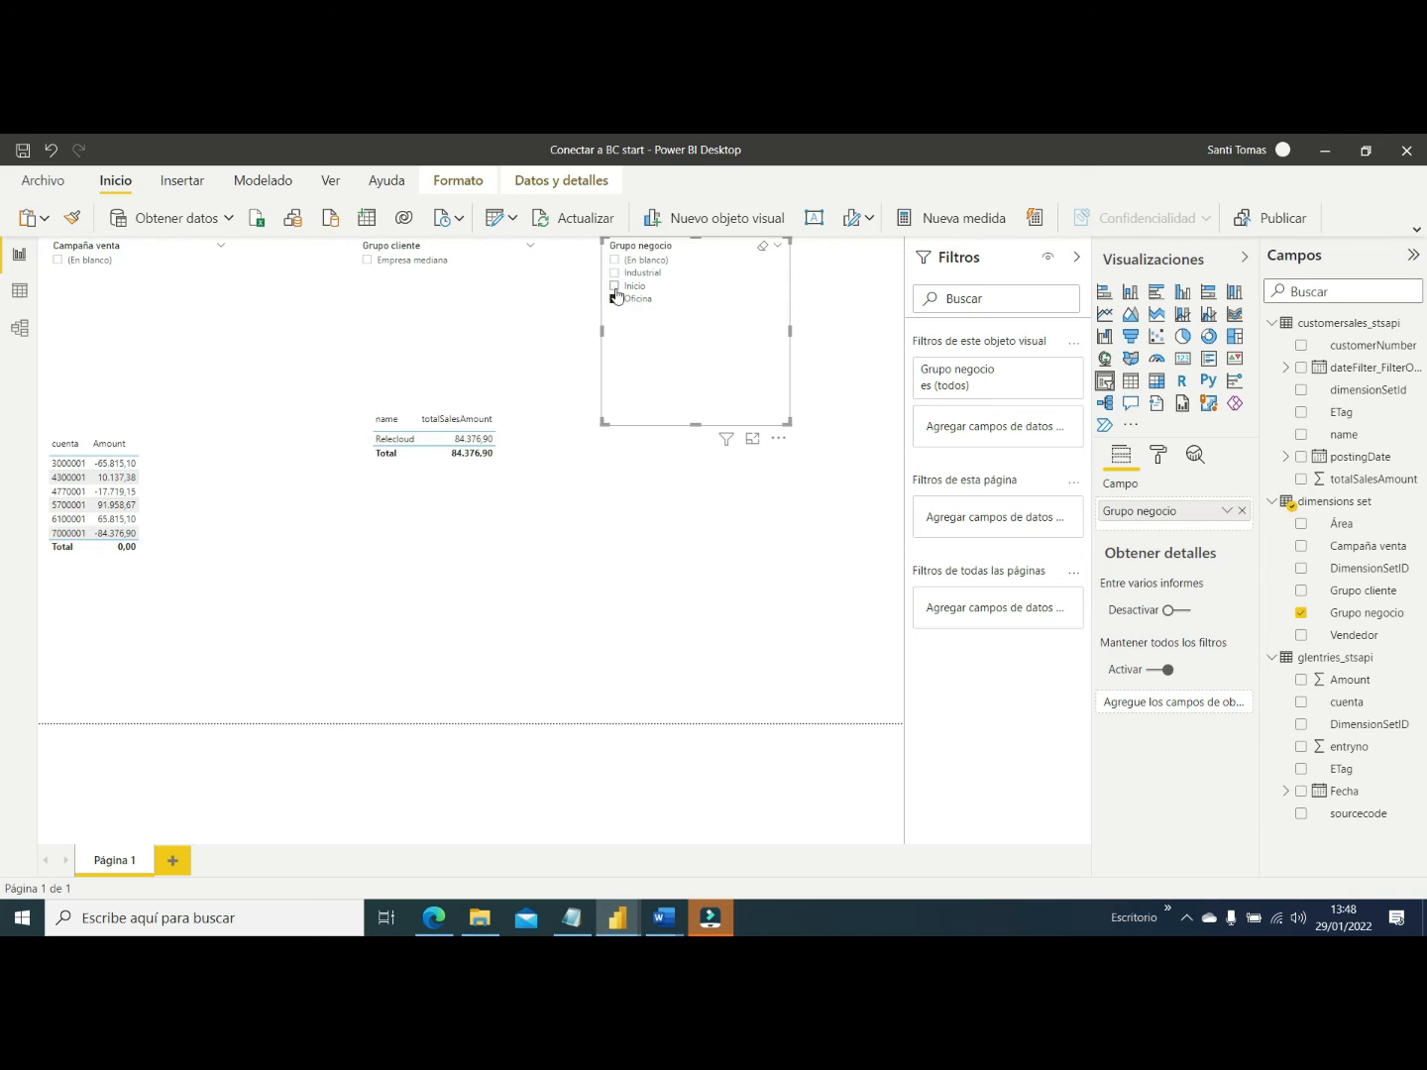
click(614, 298)
click(369, 286)
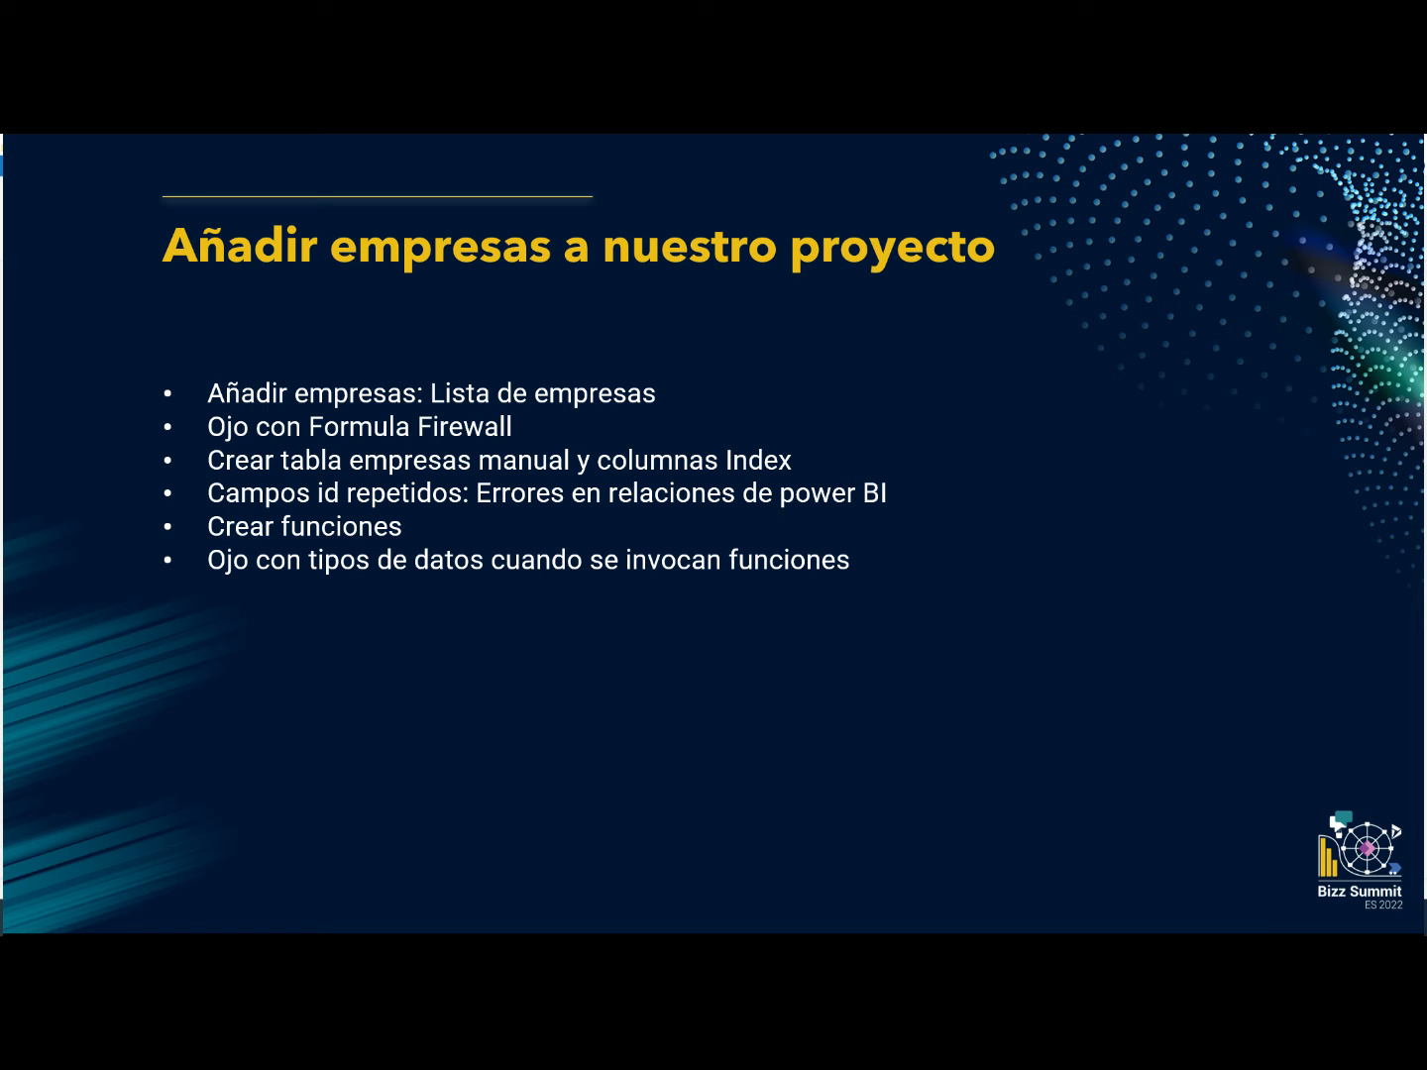
Switch to the Power Query editor, duplicate the glentries_stsapi query and rename the copy funcion
key(alt+Tab)
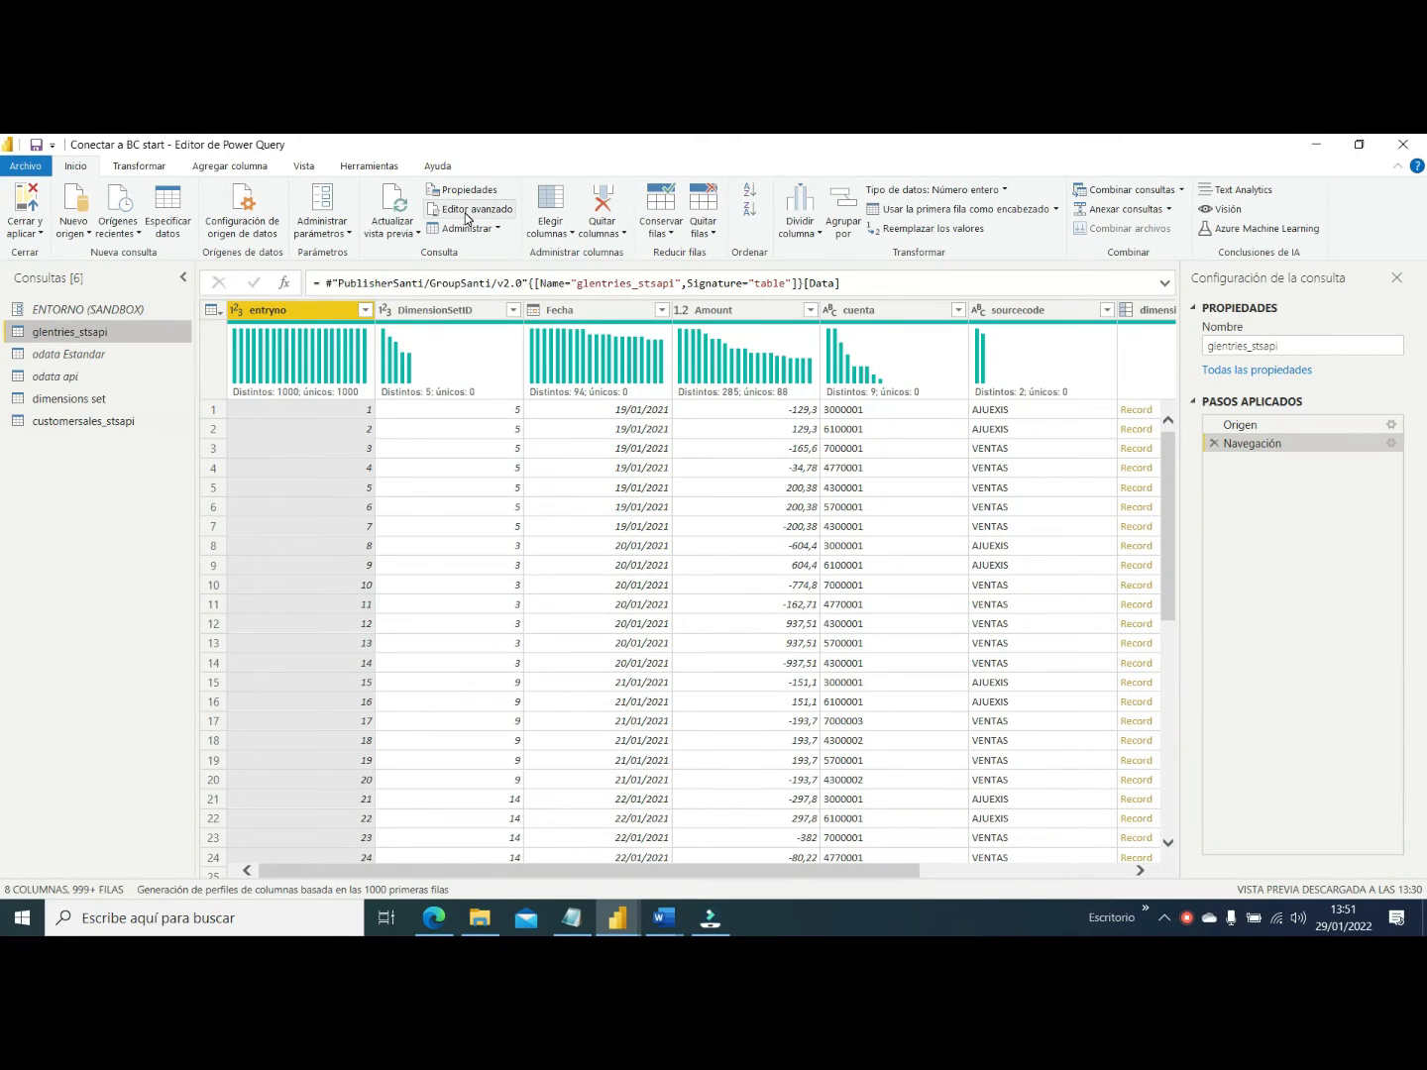
right_click(50, 339)
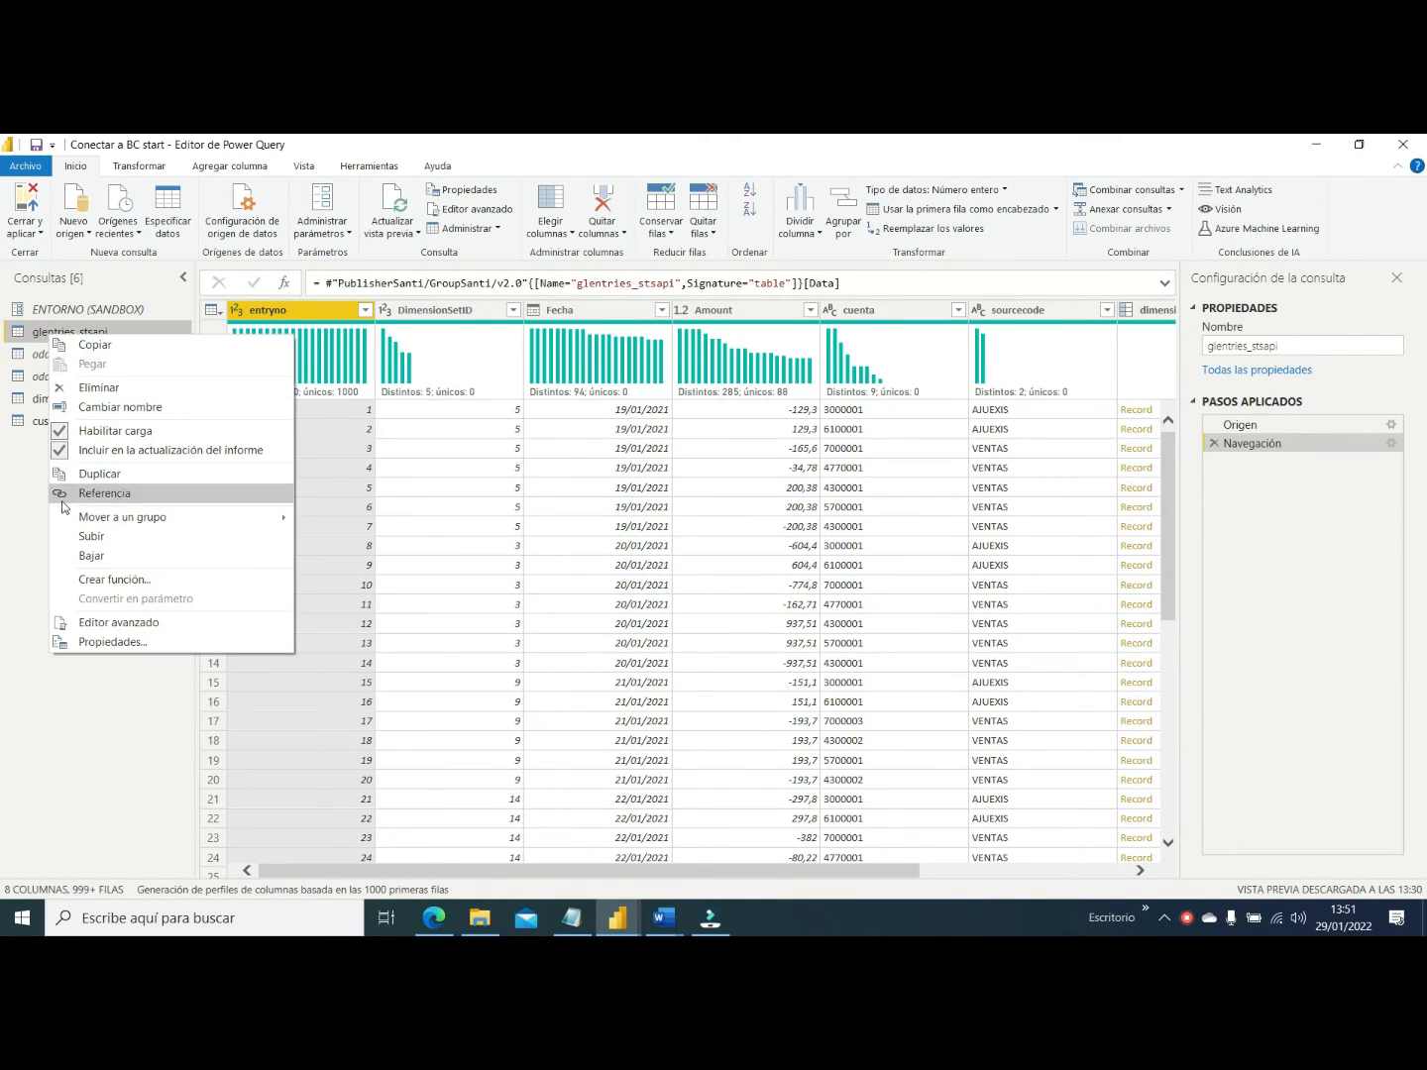
click(93, 470)
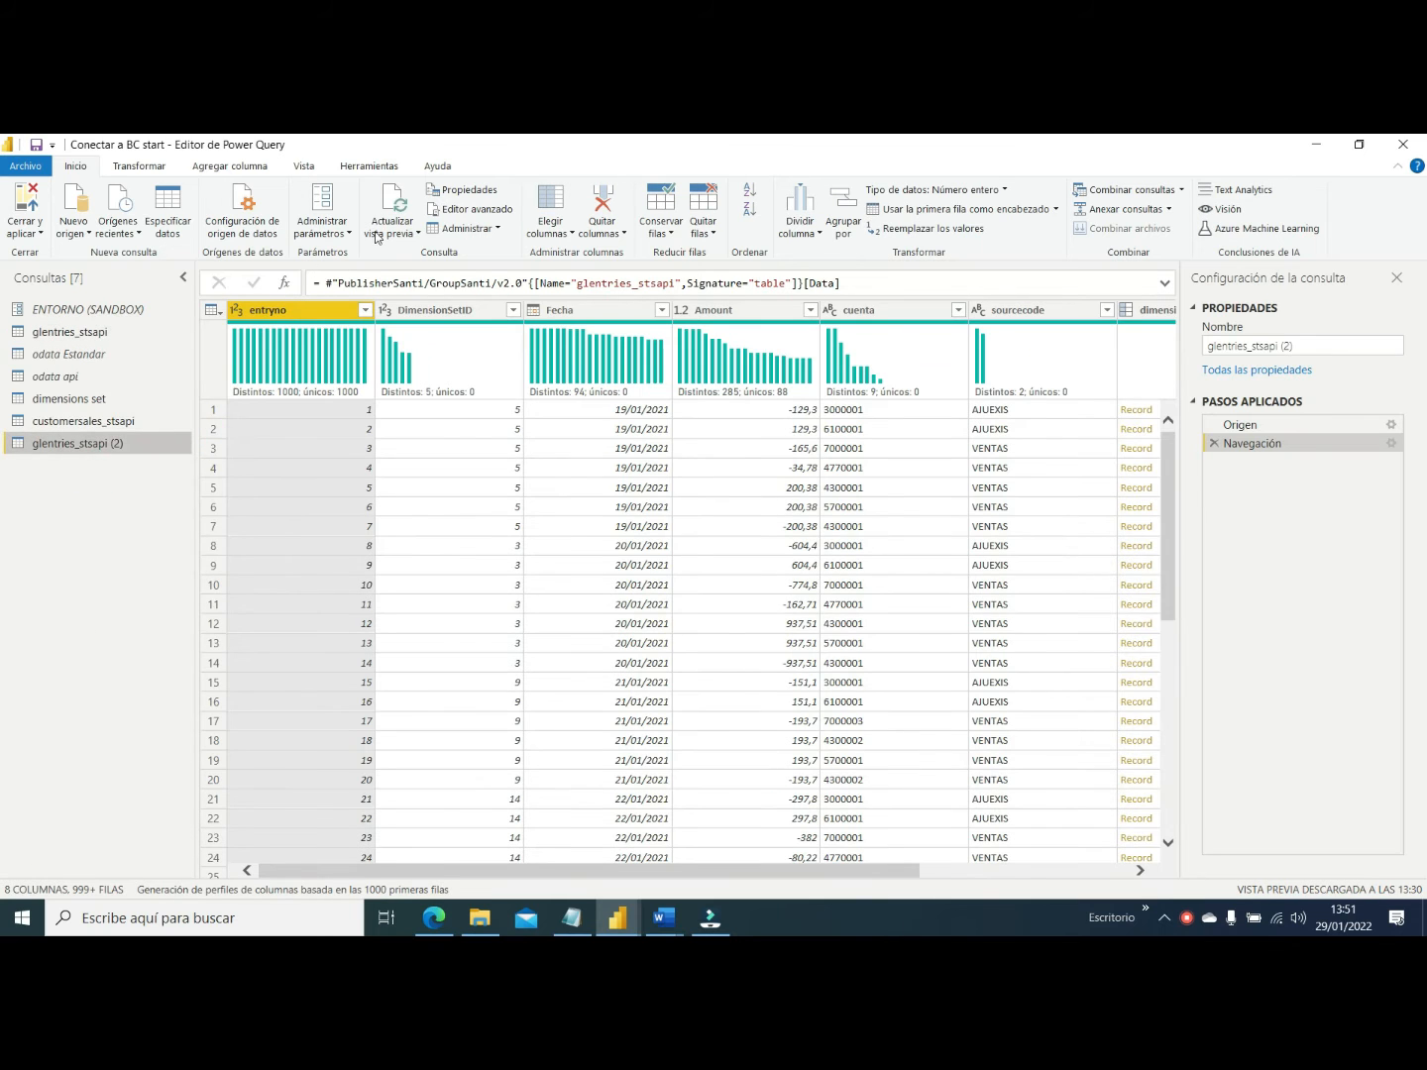
drag(1318, 346, 1180, 337)
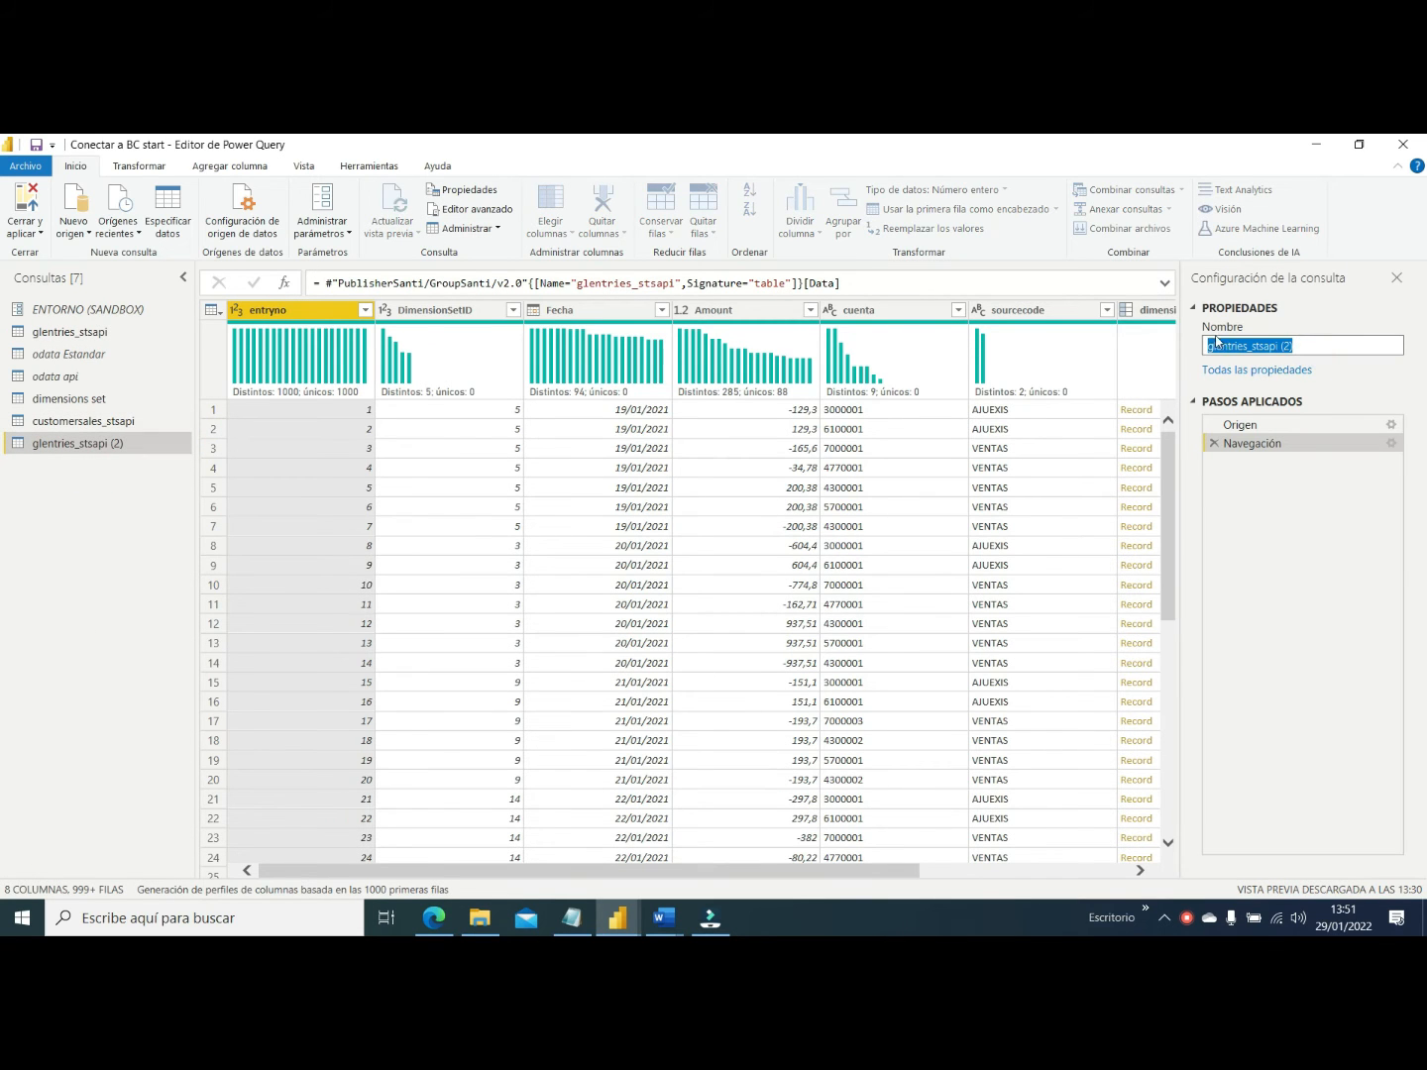
text(funcion)
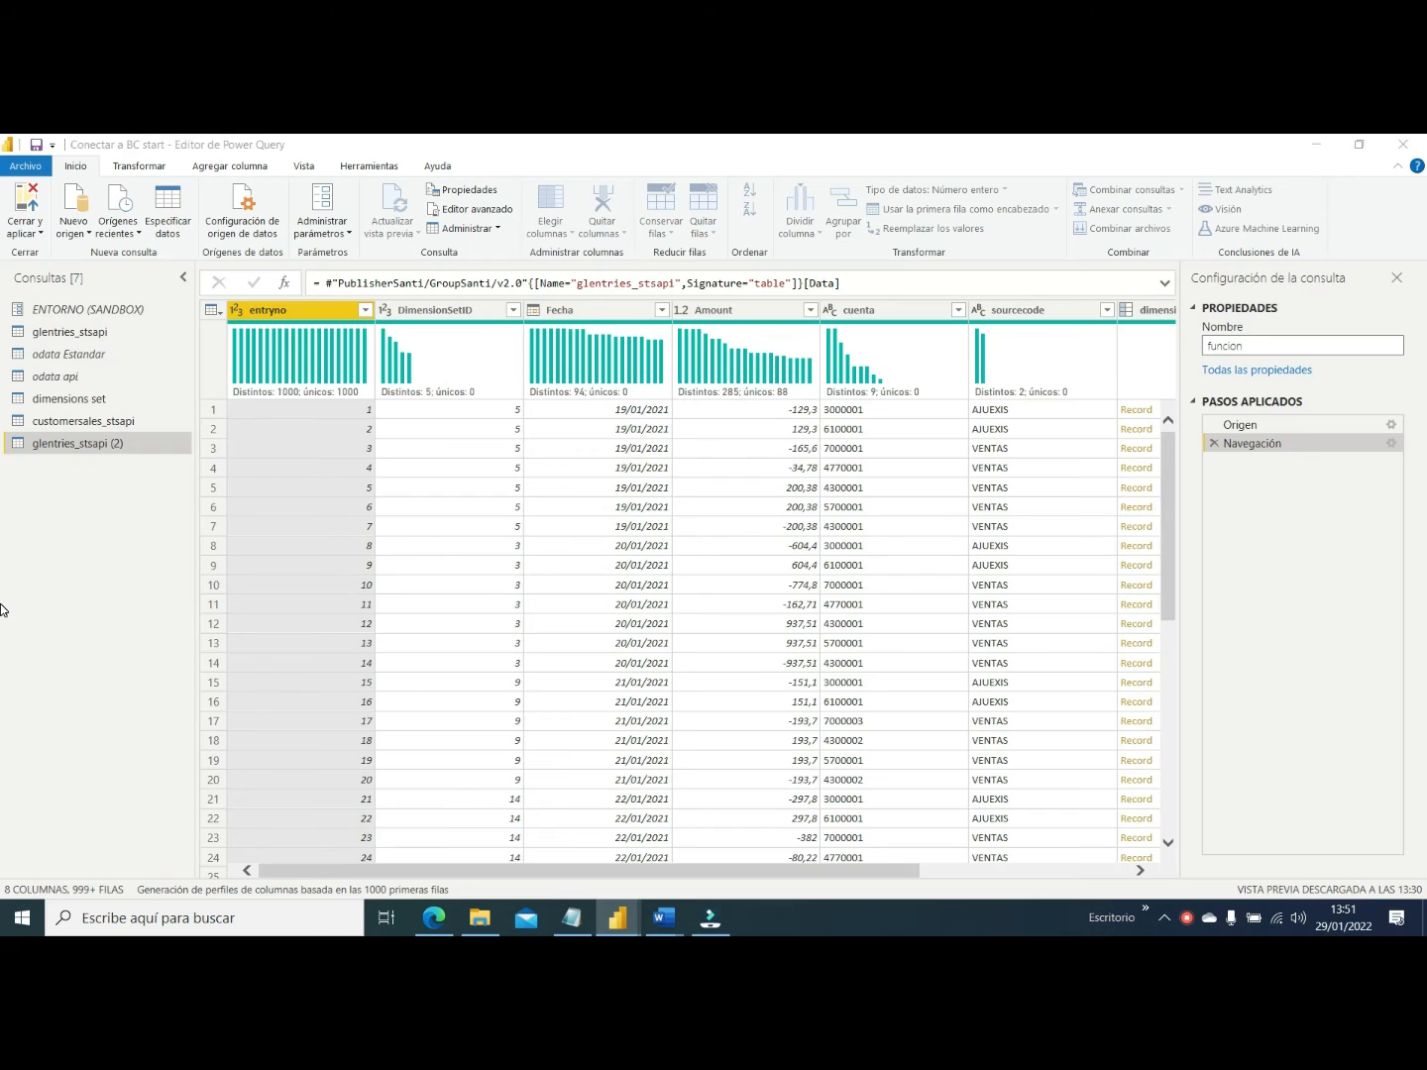
click(25, 504)
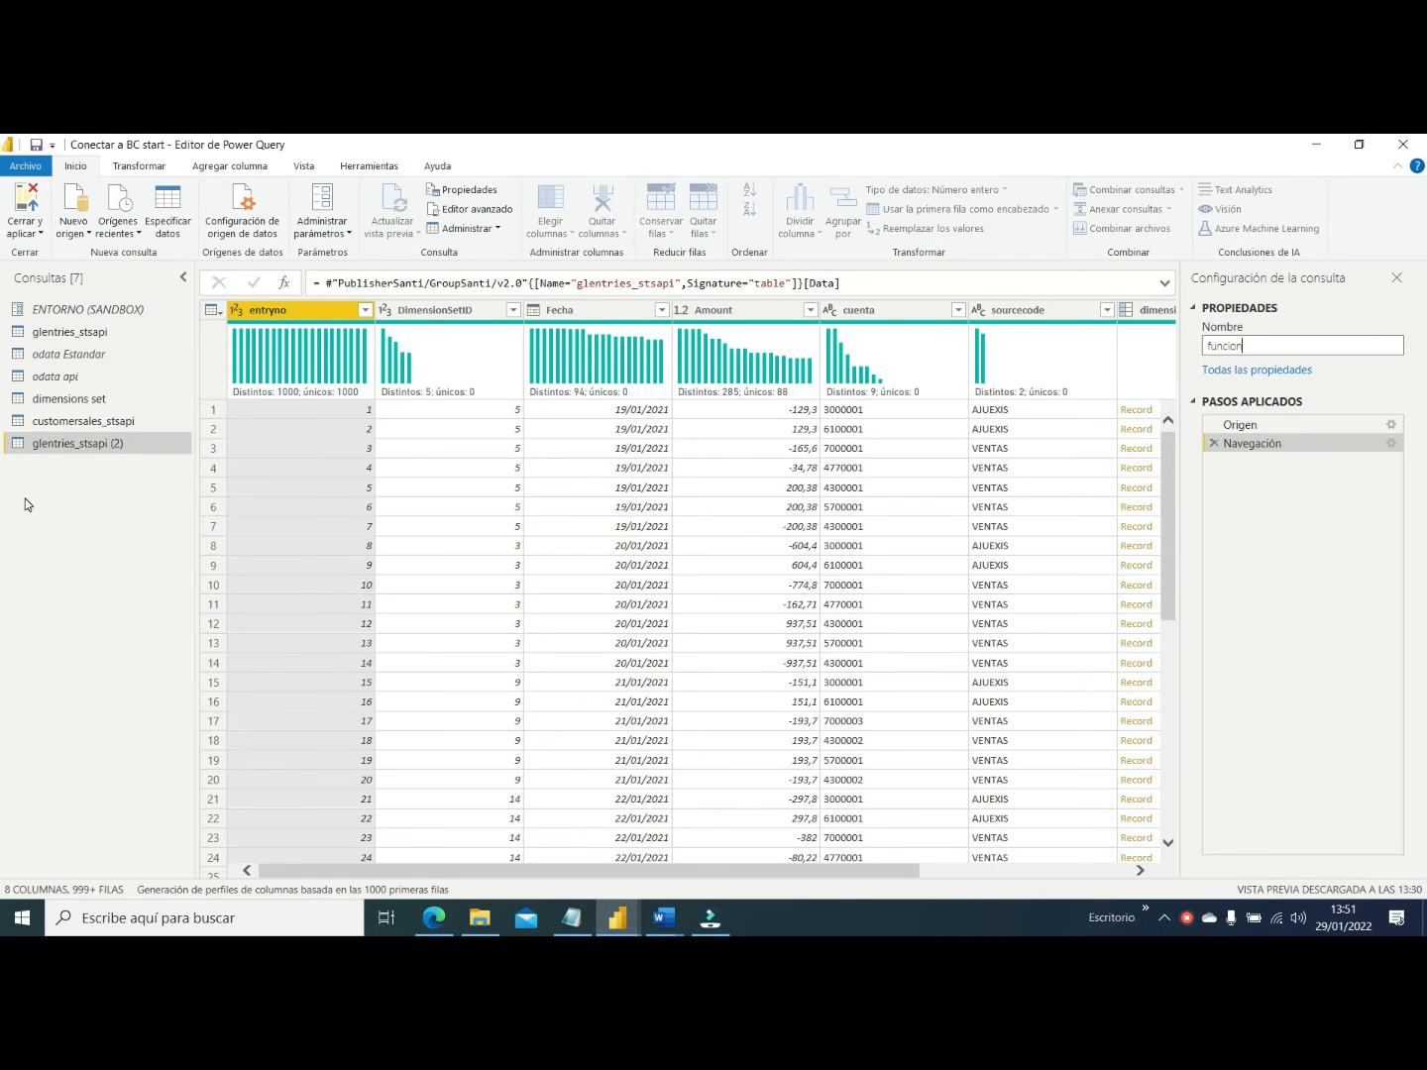
click(65, 436)
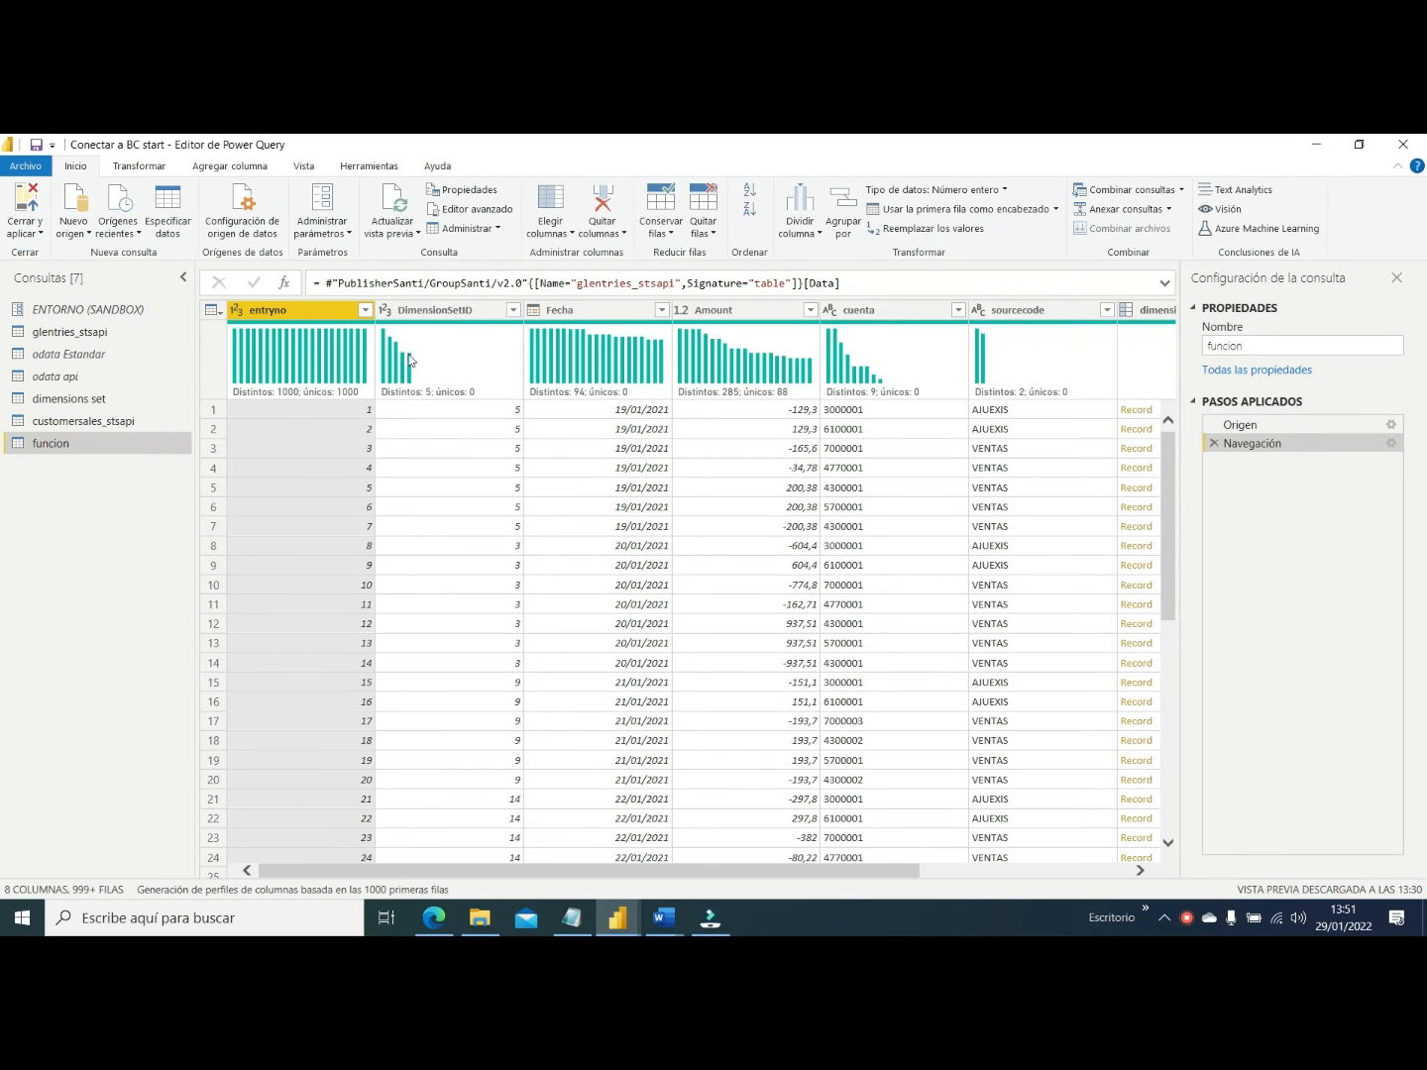
In the M code of the funcion query, replace the fixed company name "CRONUS ES" in the SANDBOX lookup with the variable Empresa
click(465, 210)
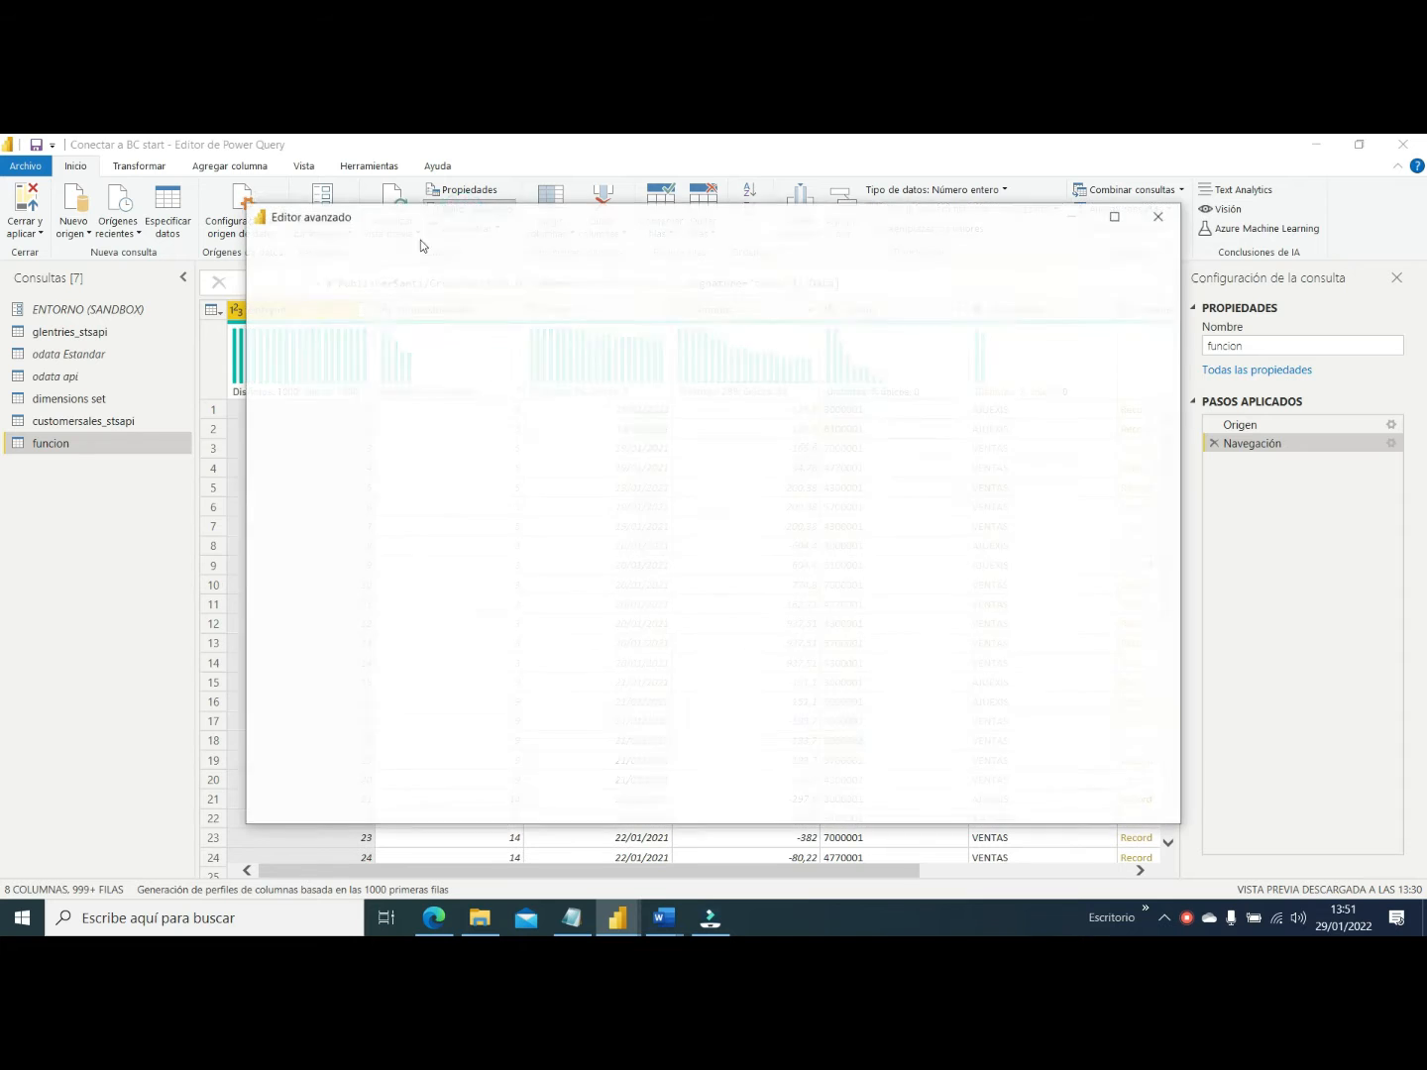
drag(391, 215, 382, 255)
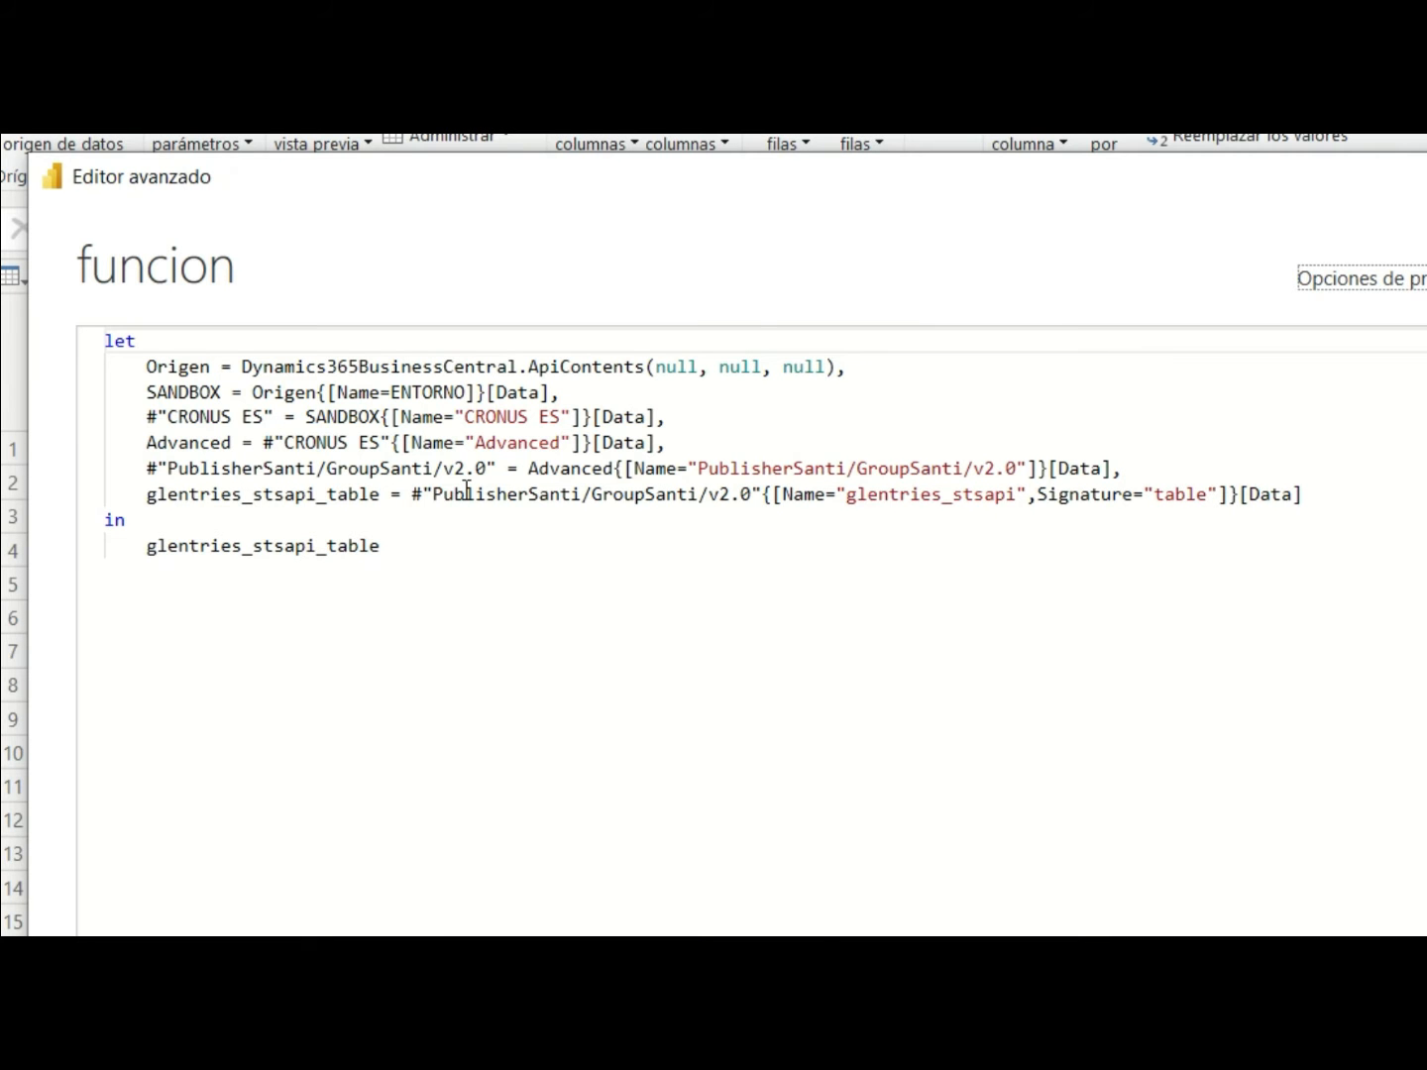
double_click(425, 393)
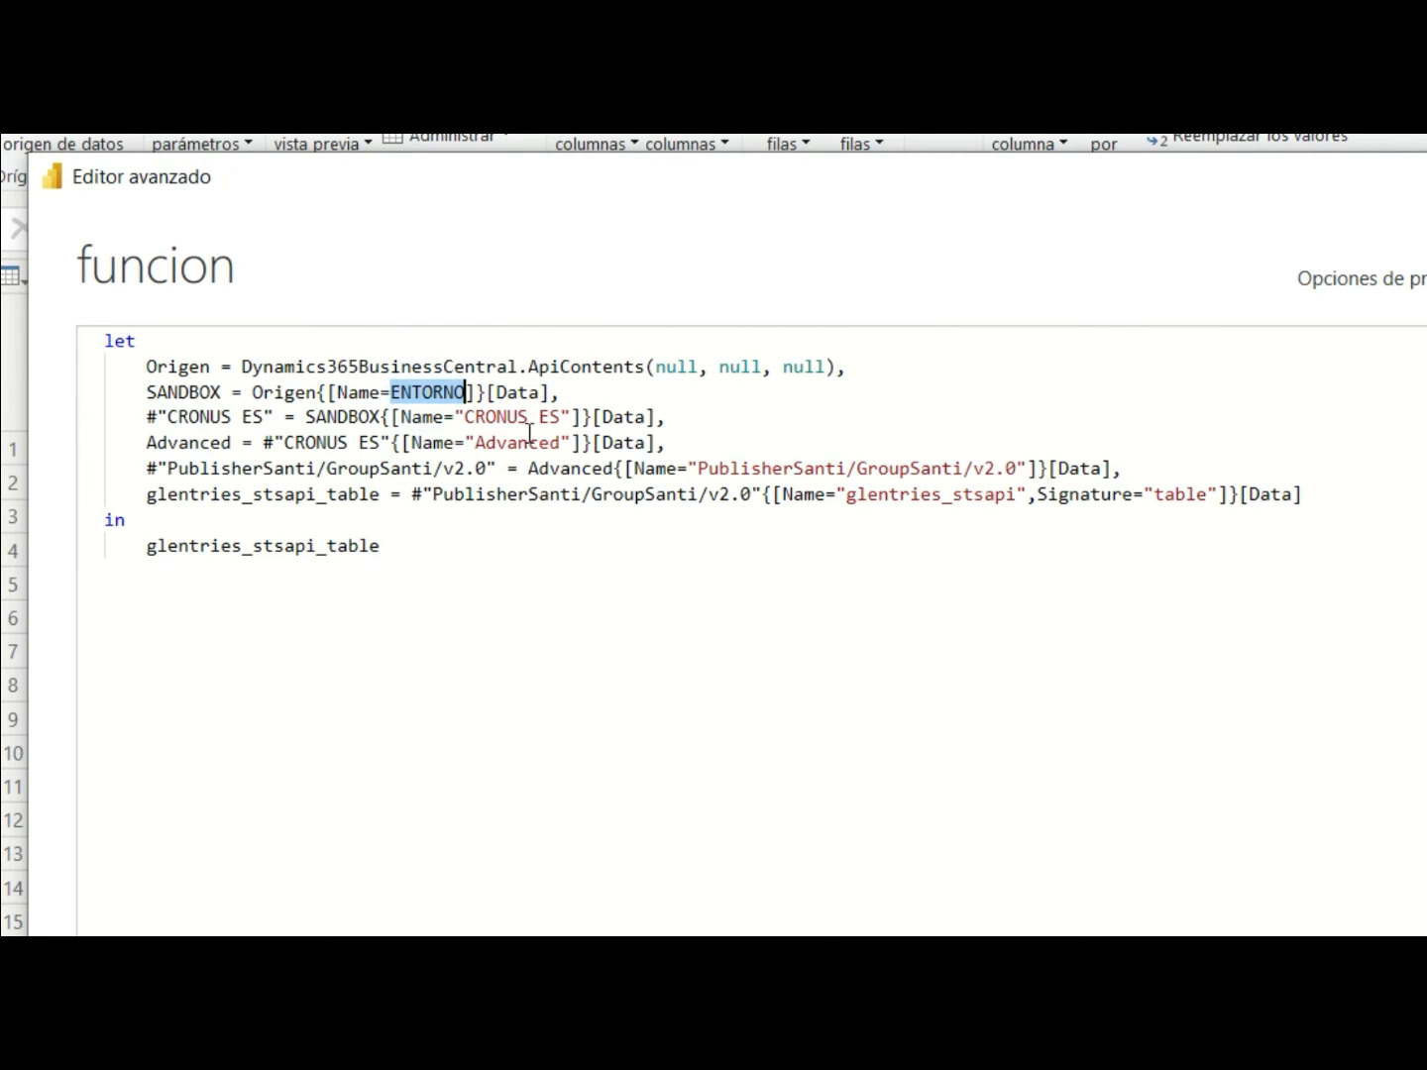
drag(456, 416, 571, 416)
key(ctrl+c)
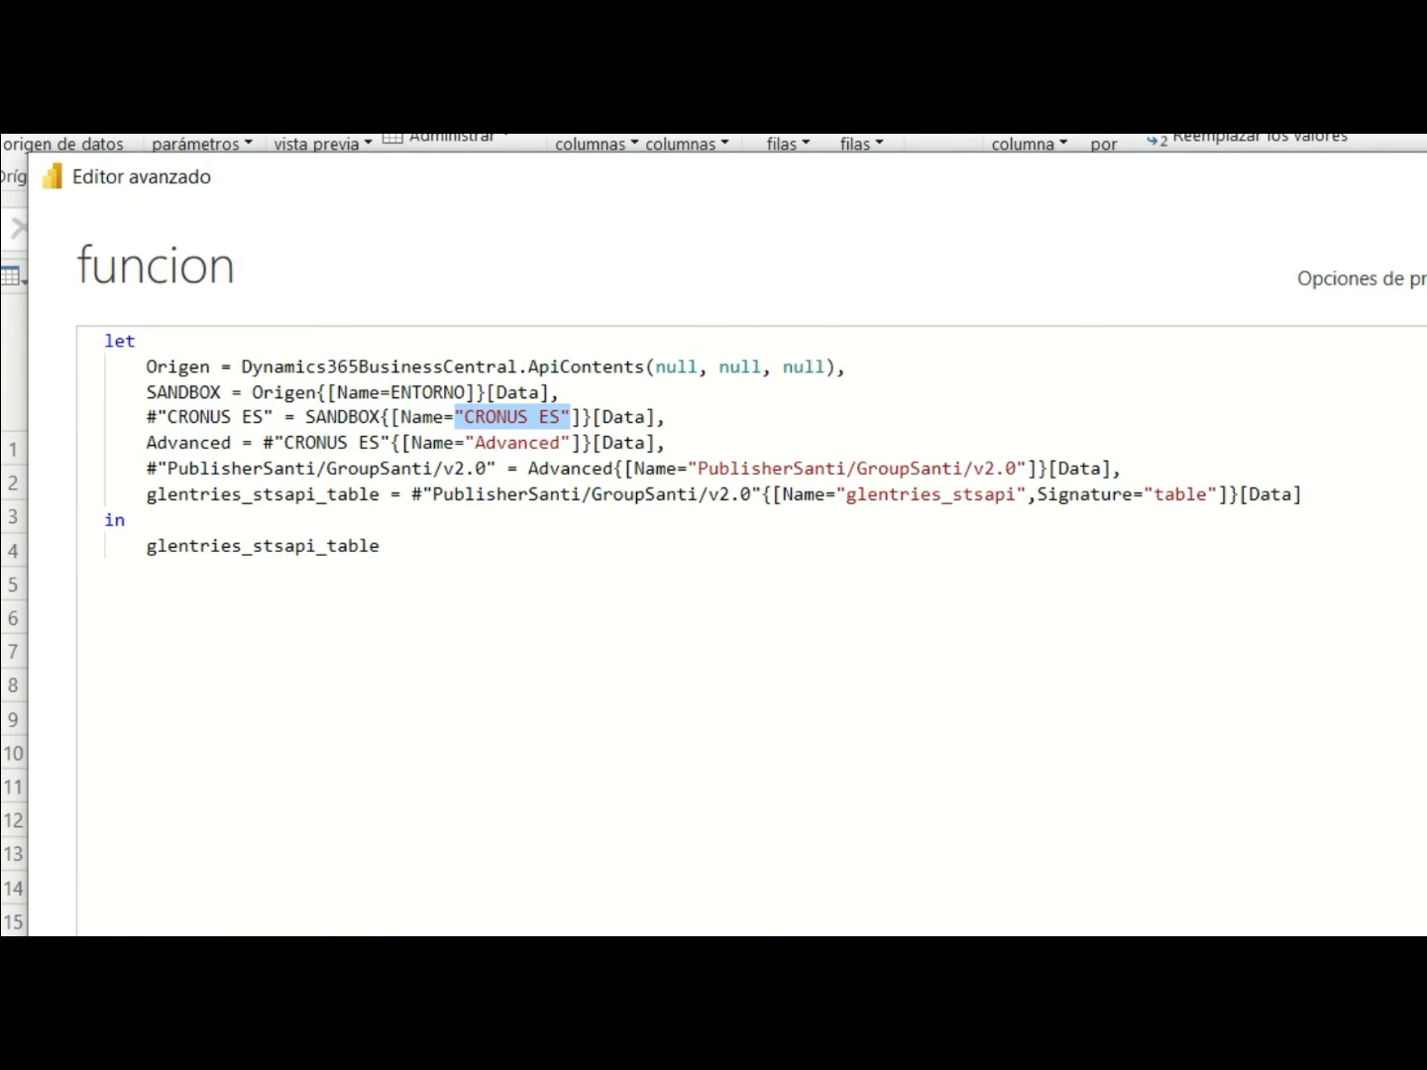
key(BackSpace)
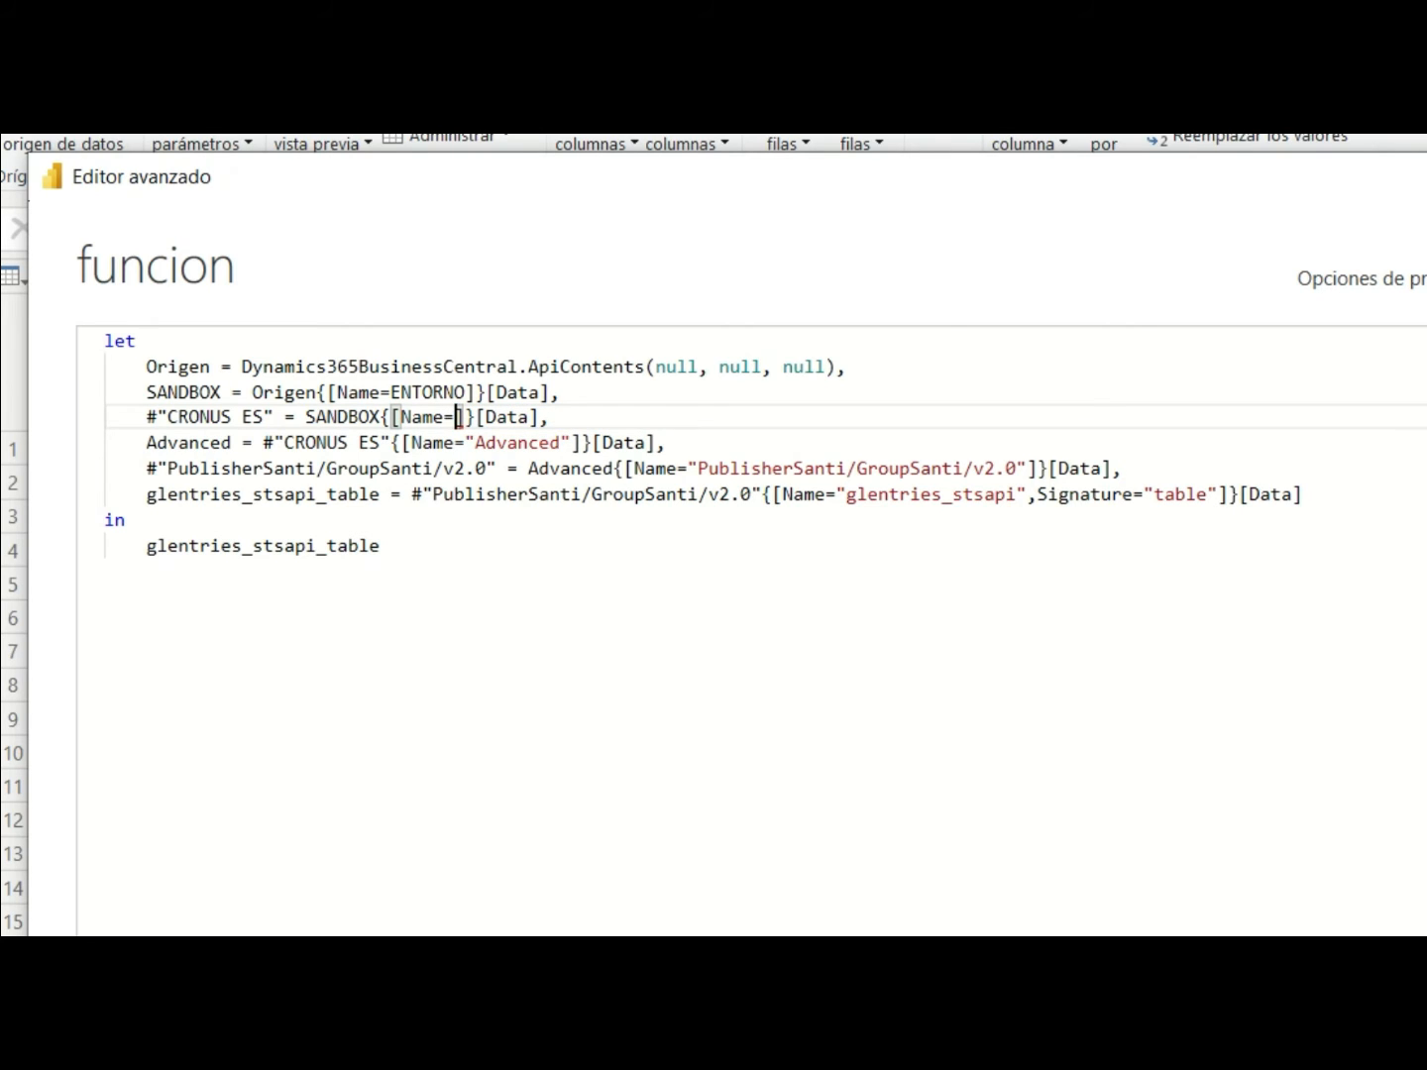
text(Ent)
key(BackSpace)
key(BackSpace)
text(mpresa)
Turn the funcion query into a function by adding the header (Empresa as text)=> above let, and apply the code
key(Up)
key(Up)
key(Up)
key(Home)
key(Return)
key(Up)
text(()
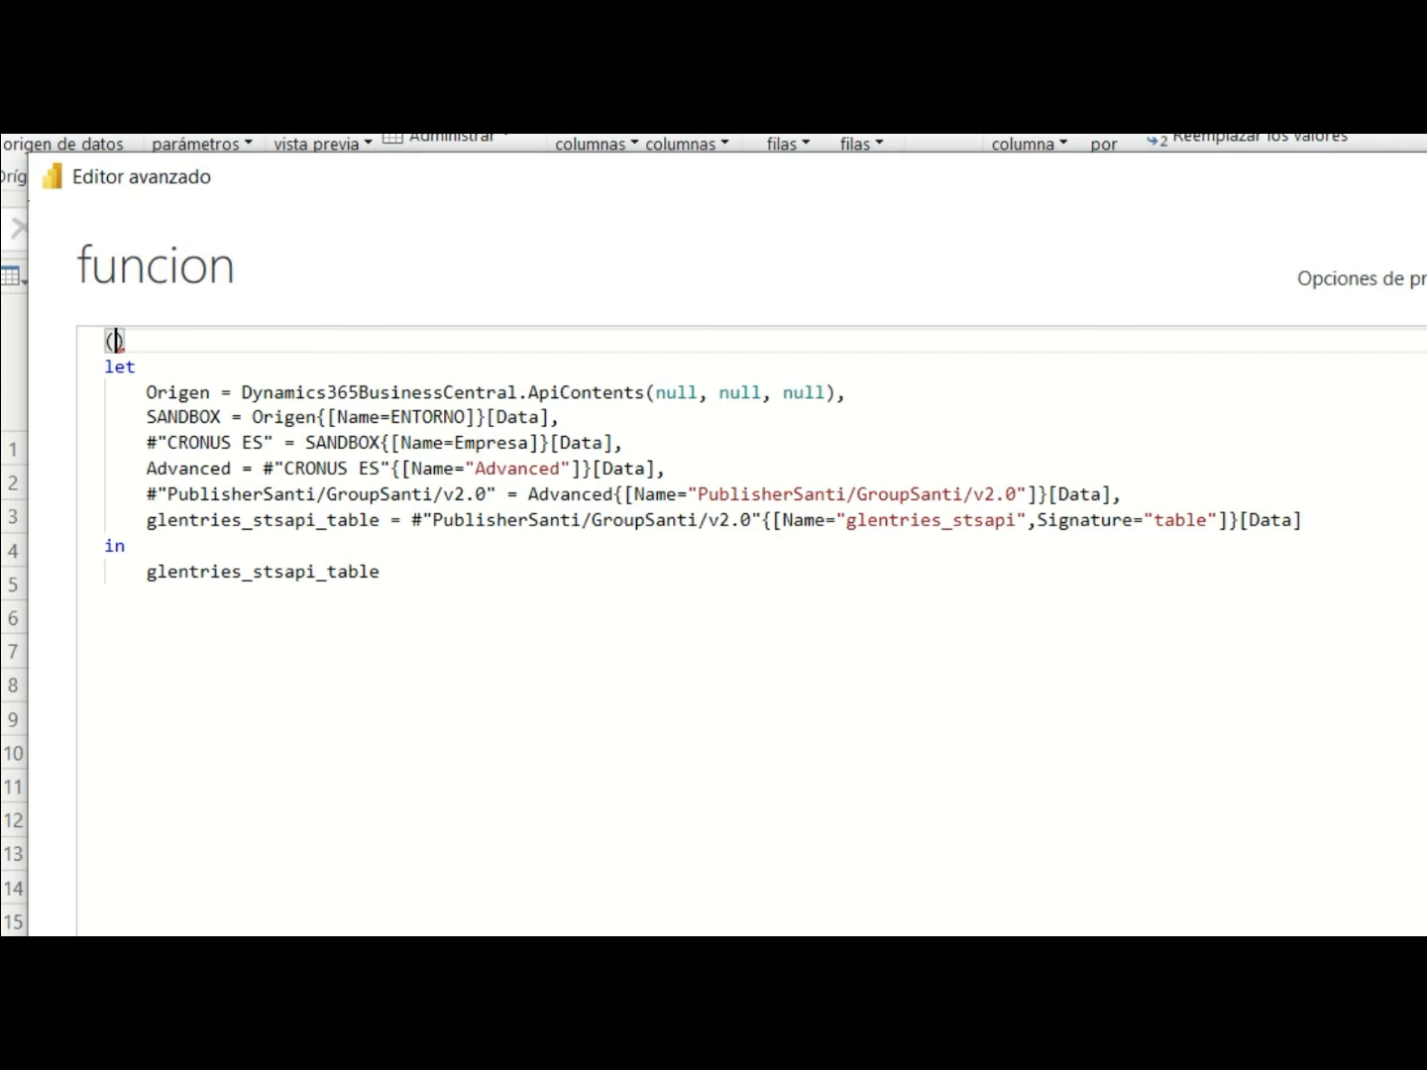
text(Empresa)
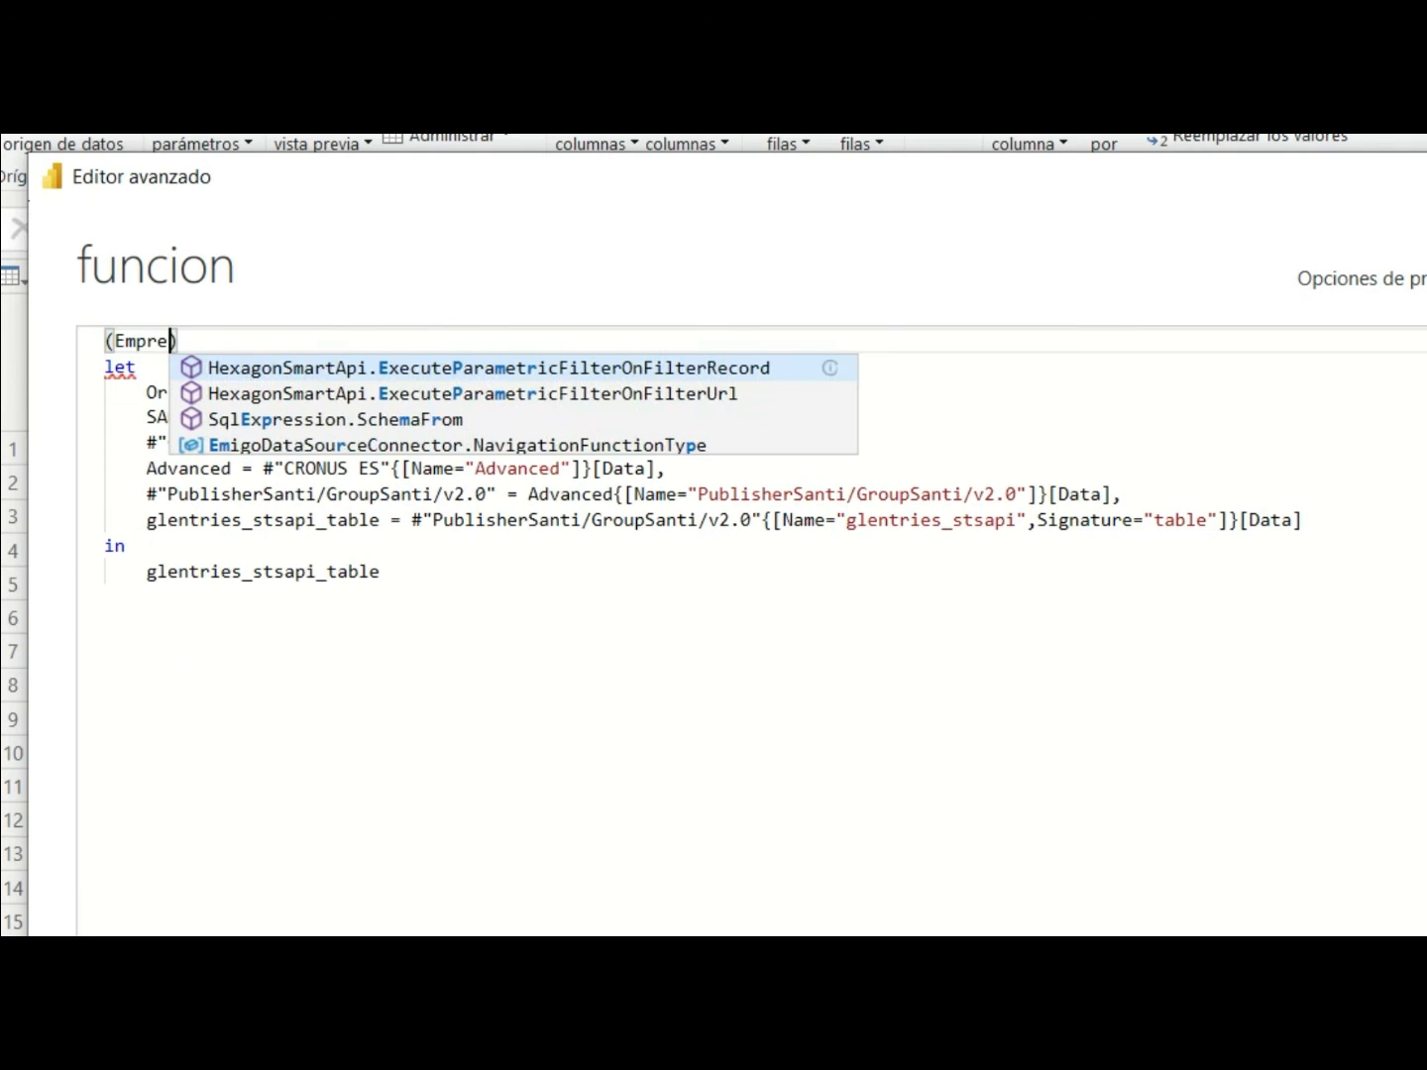
text( as )
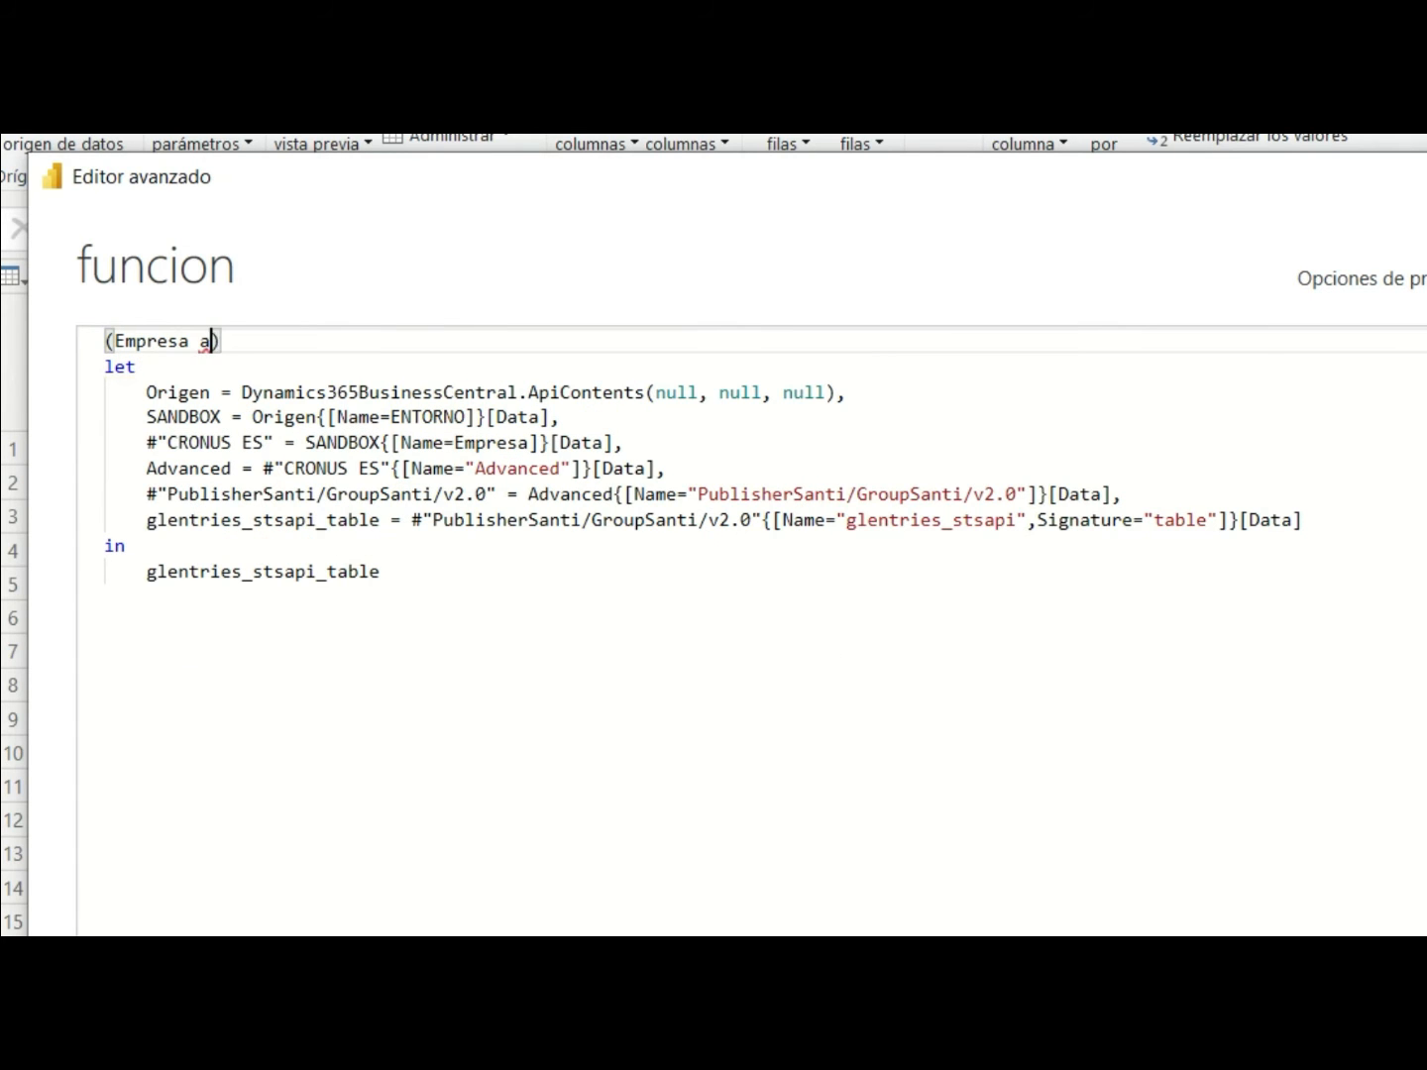
text(text)
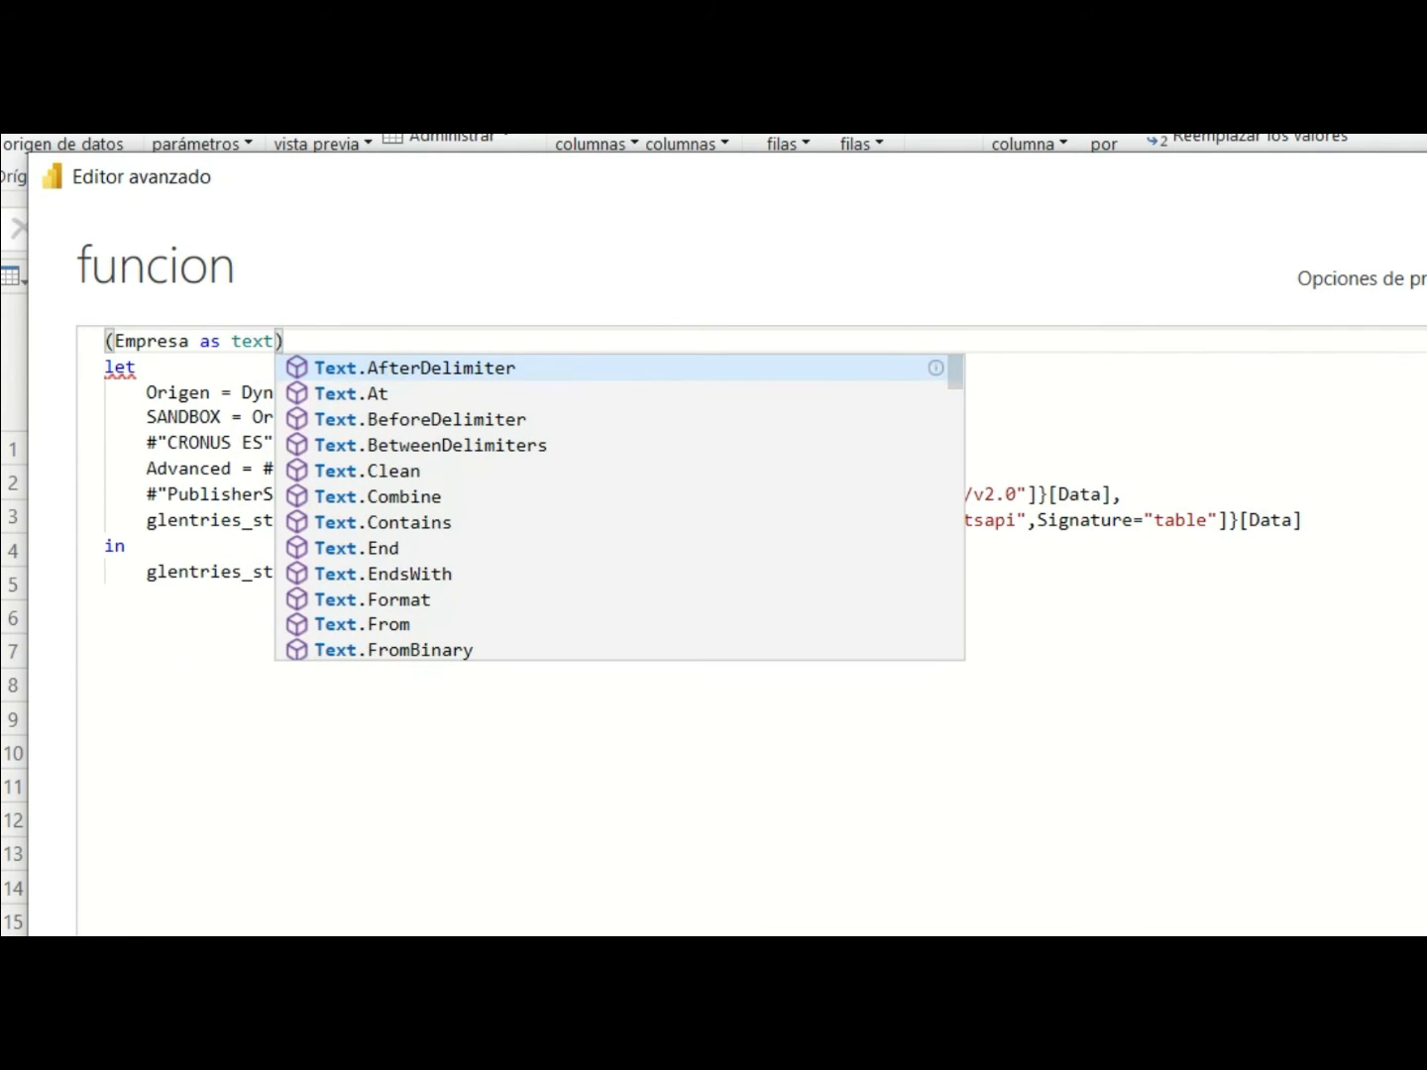
key(Escape)
text(=>)
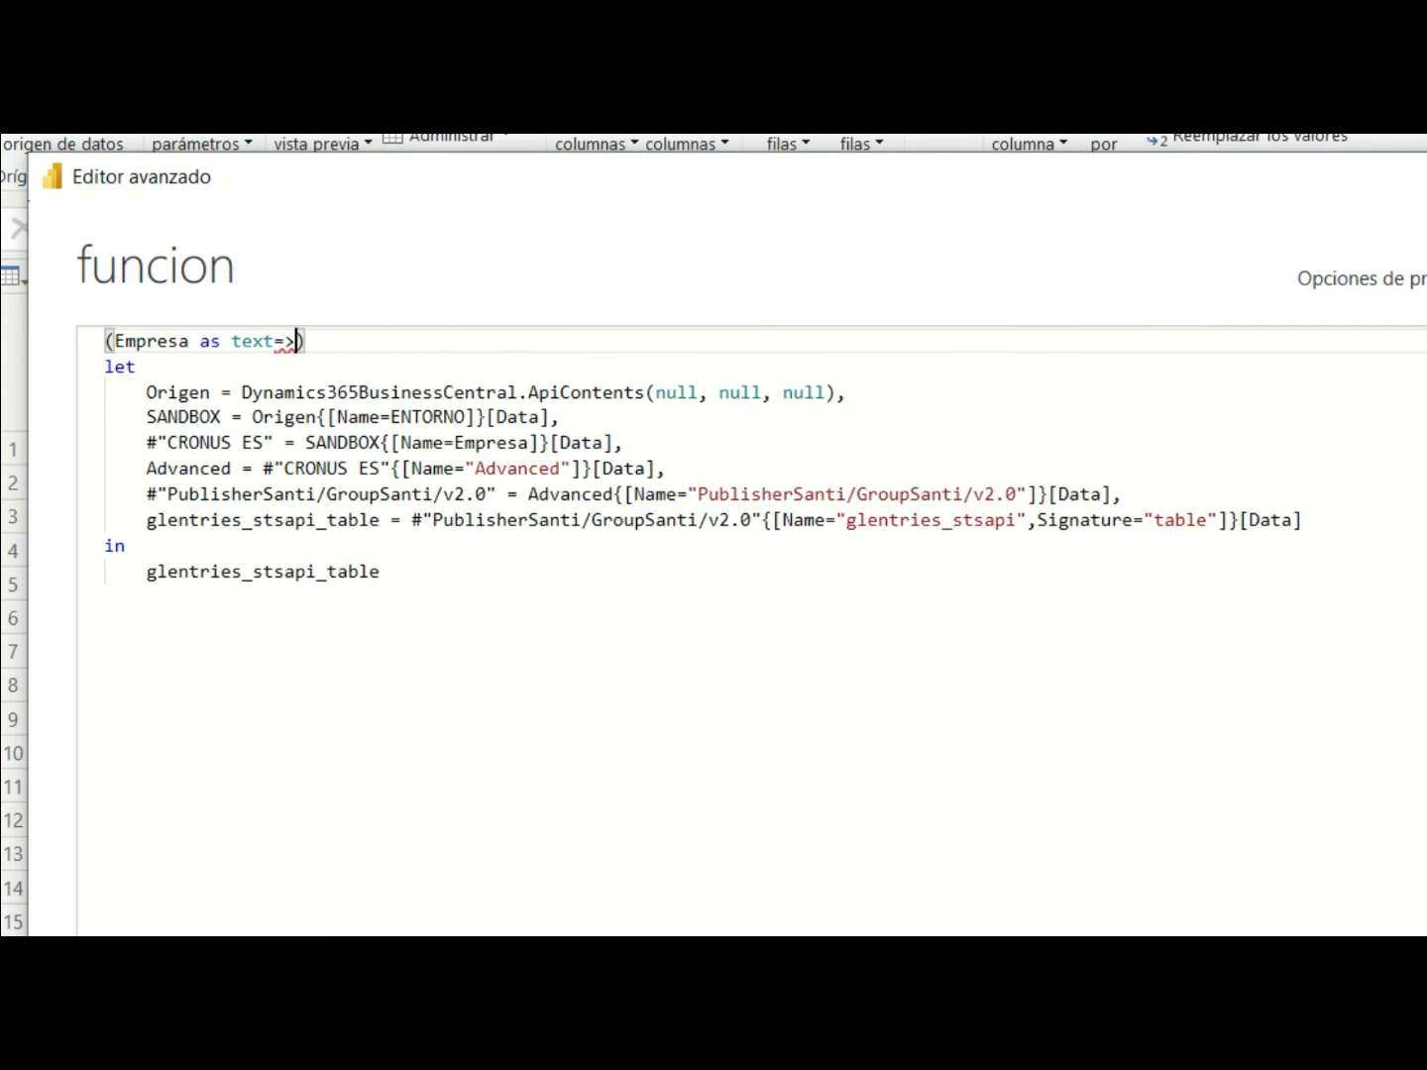
key(Delete)
key(Left)
key(Left)
text())
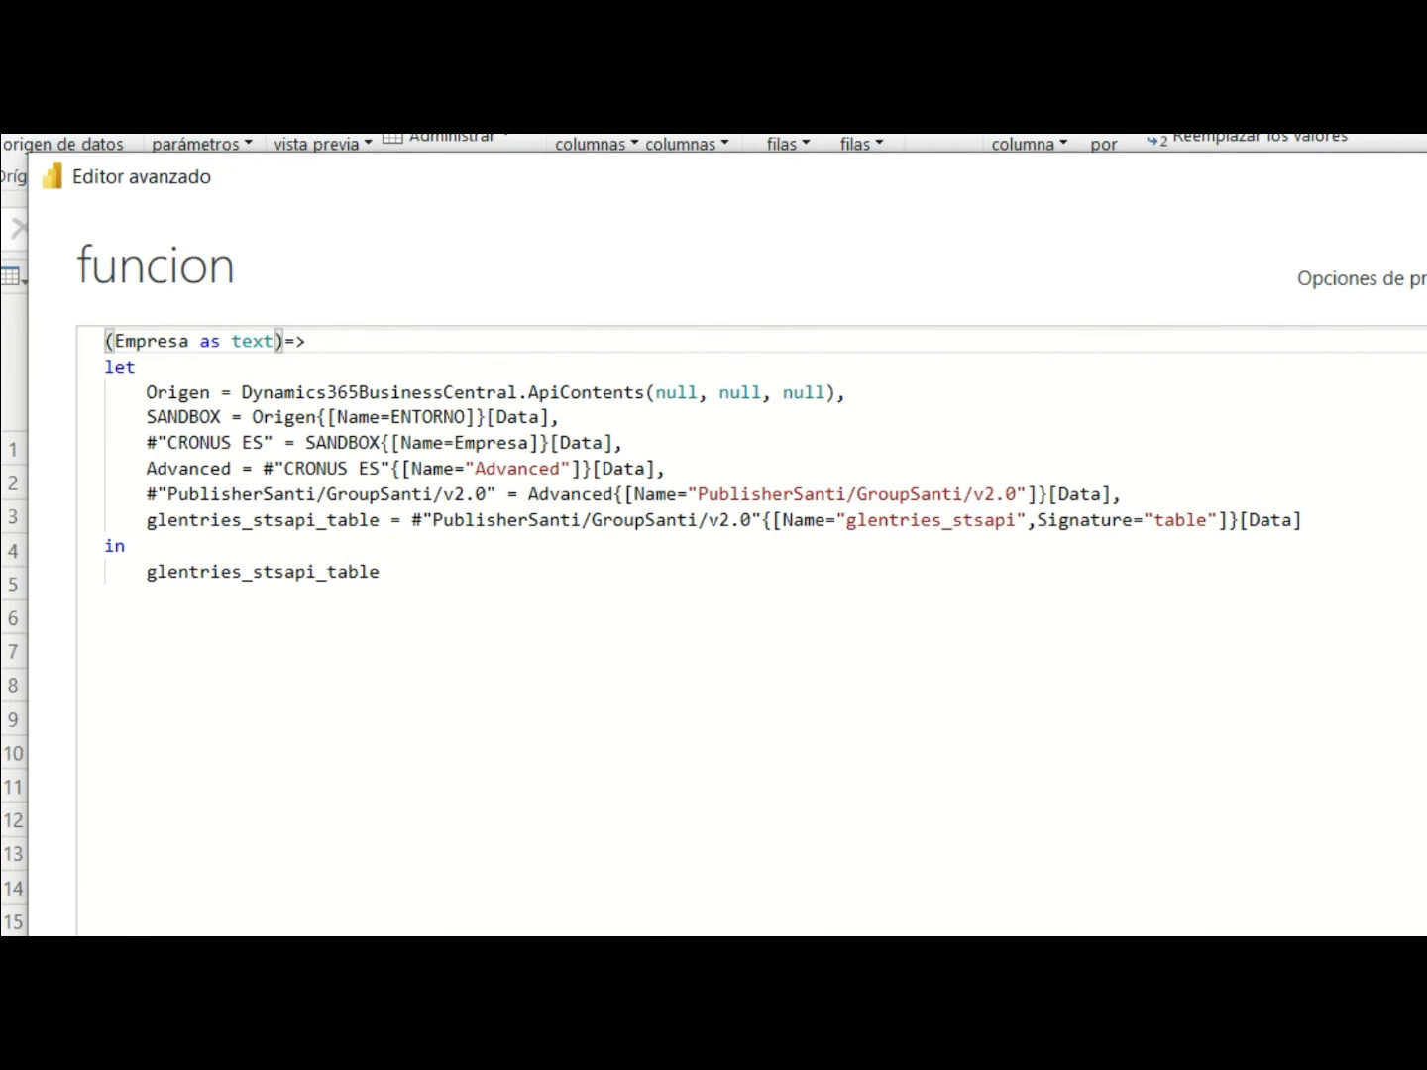
click(1025, 824)
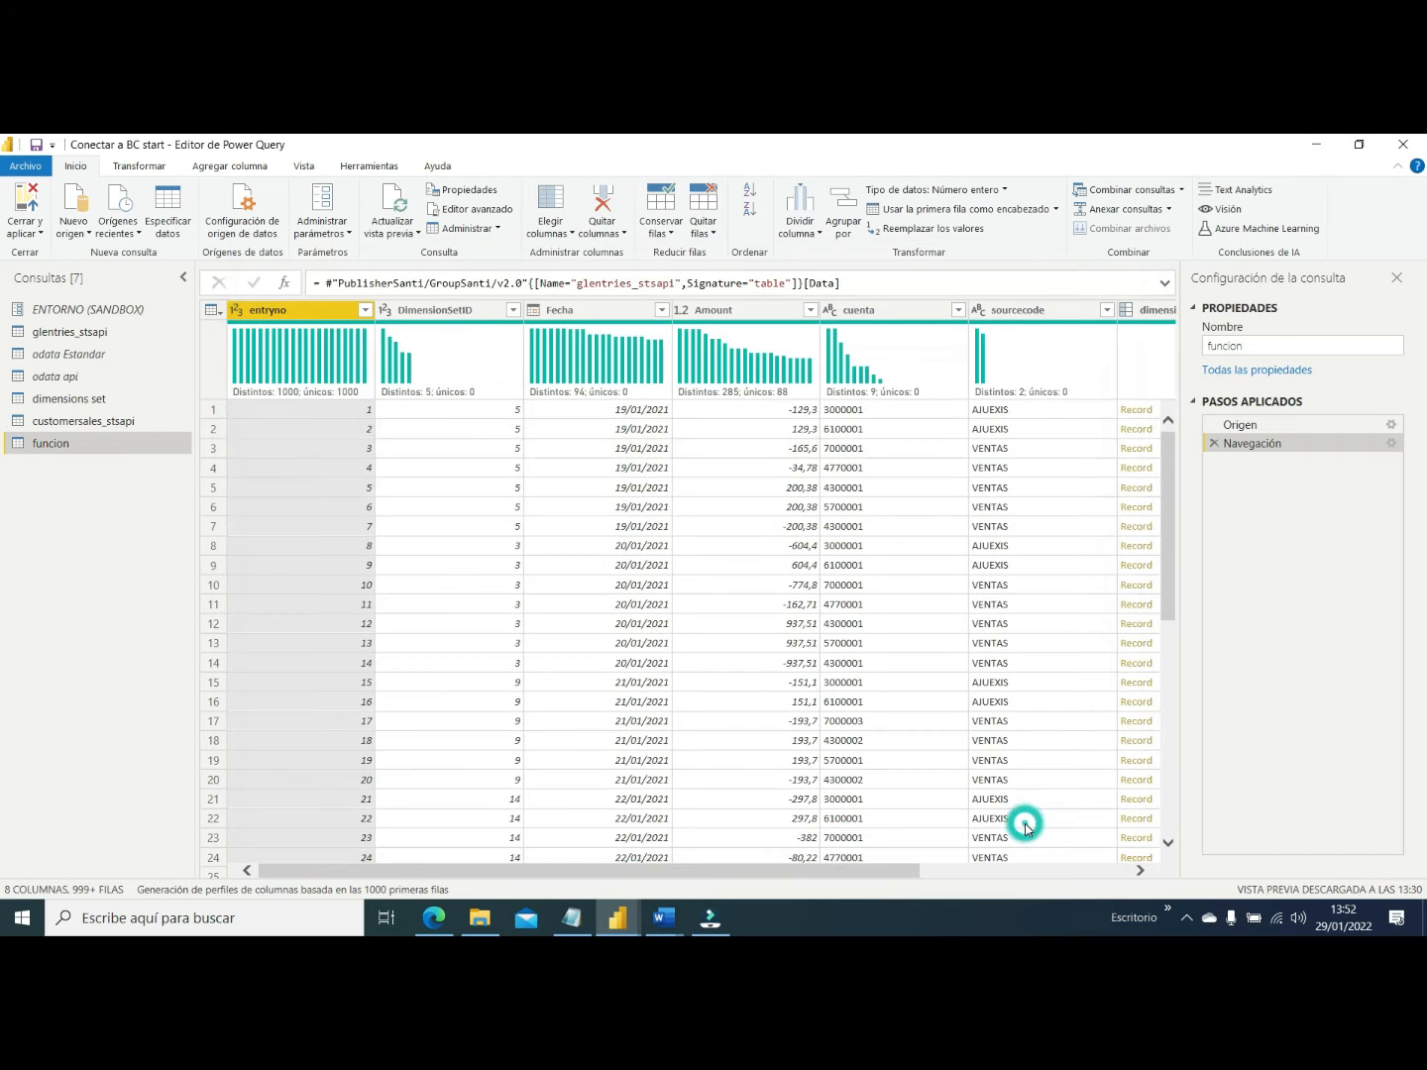
click(1241, 346)
click(1241, 347)
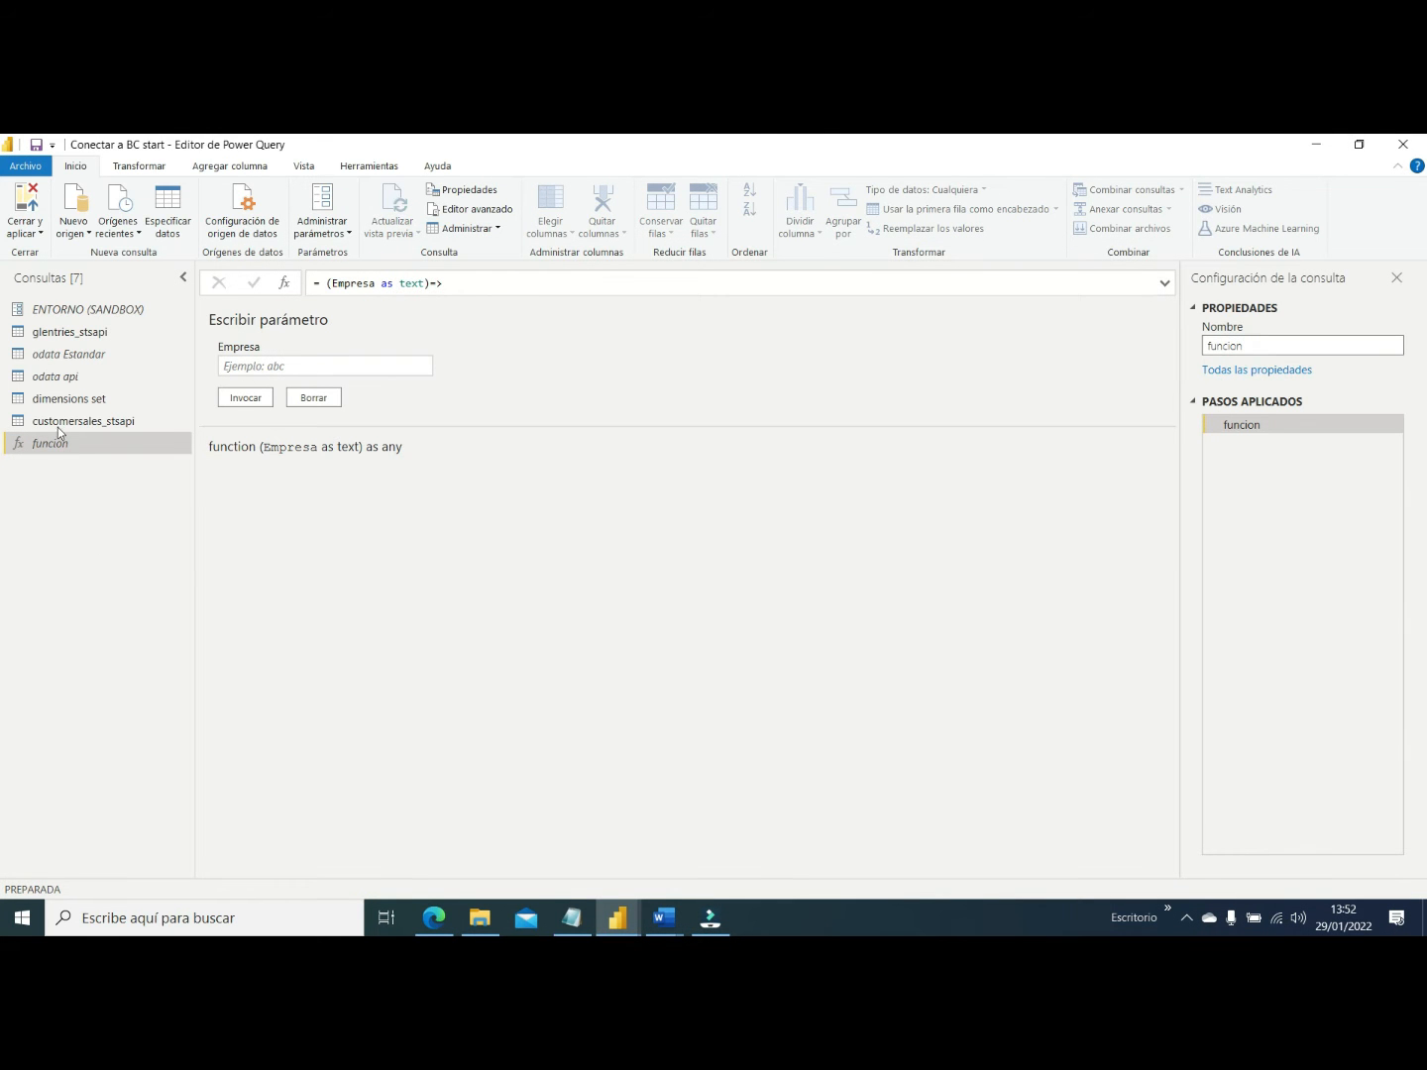
Invoke funcion with Empresa set to CRONUS ES and compare the result with the glentries_stsapi query
click(263, 366)
click(263, 366)
key(ctrl+v)
click(226, 365)
click(244, 401)
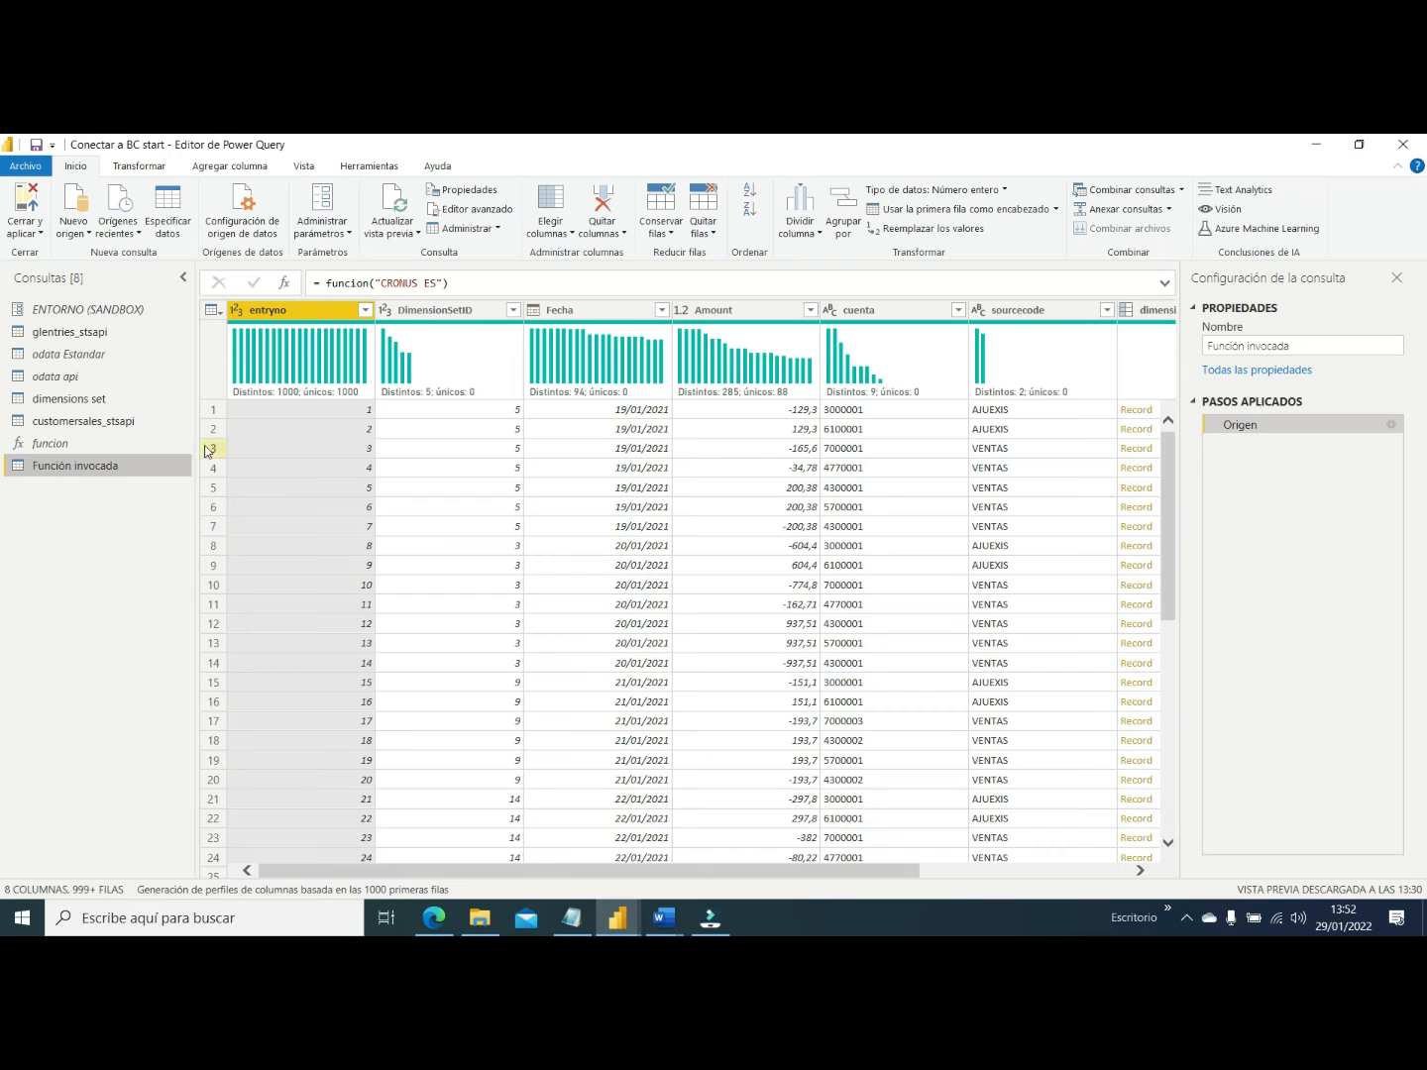
click(49, 333)
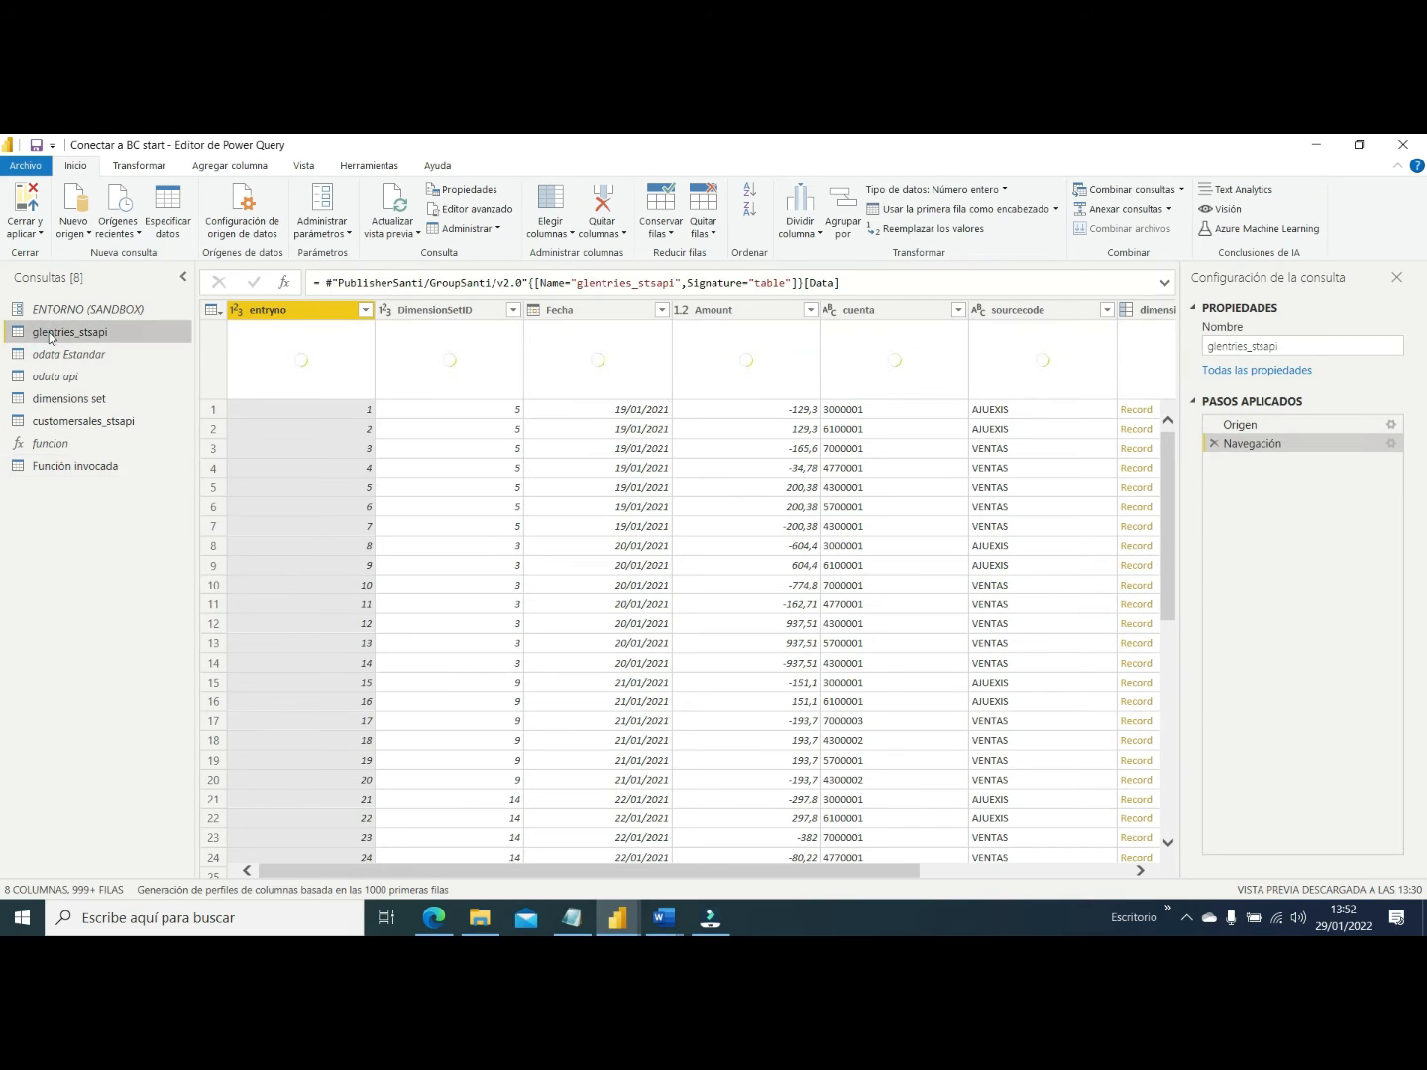
In the M code of funcion, add a second parameter, EntidadAPI as text, after Empresa in the header
click(66, 448)
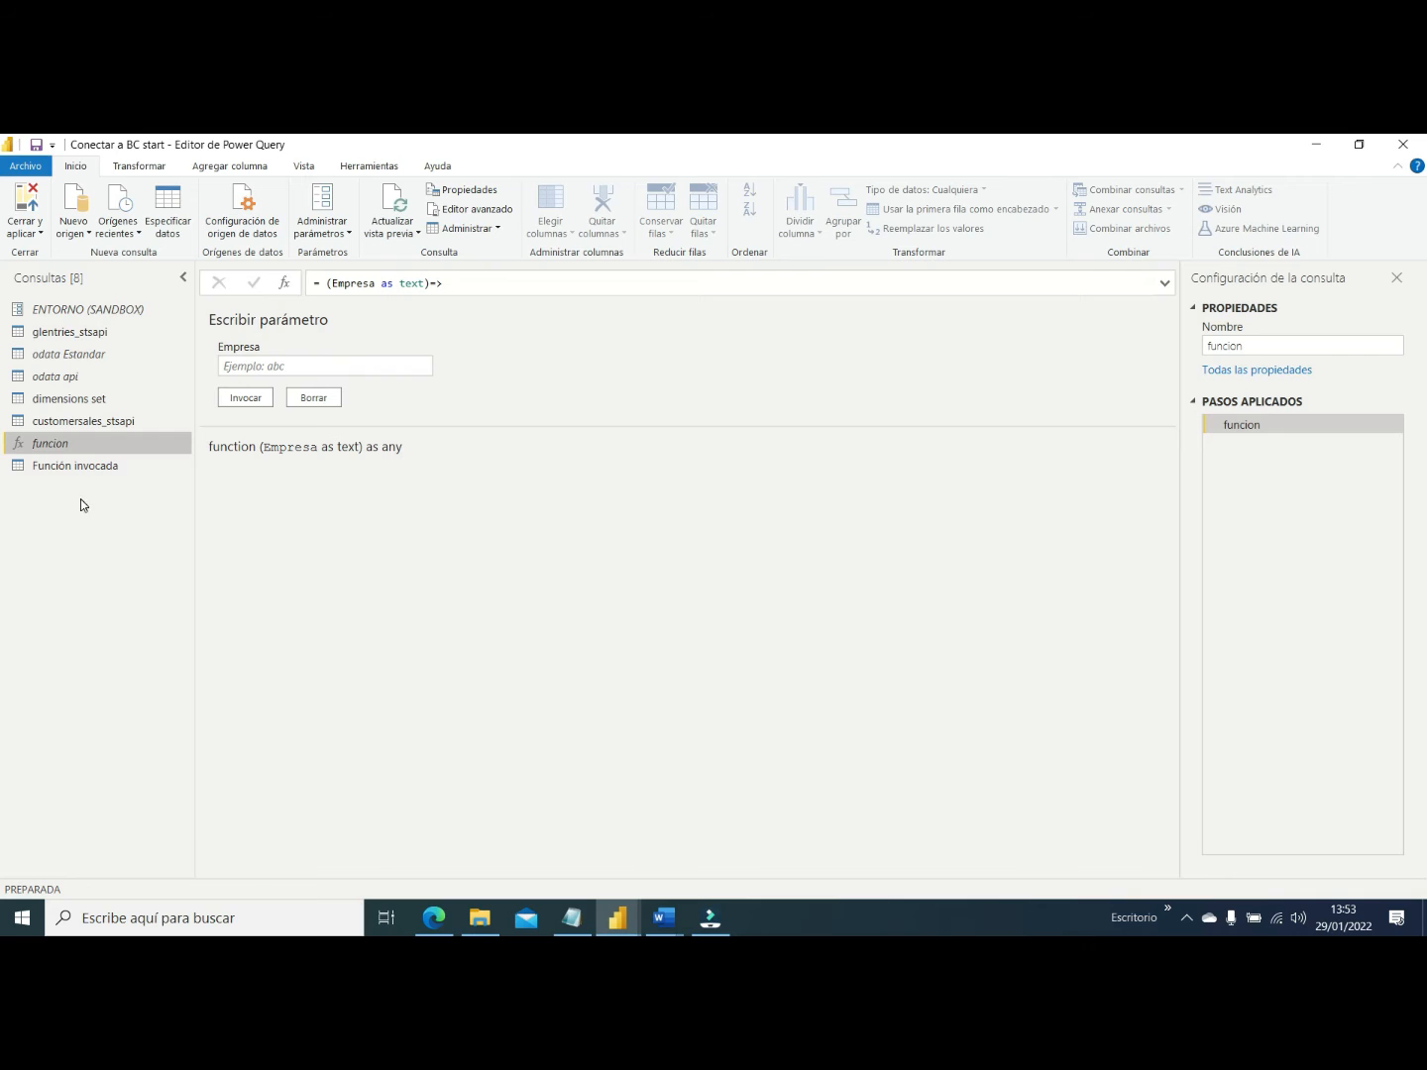
click(474, 209)
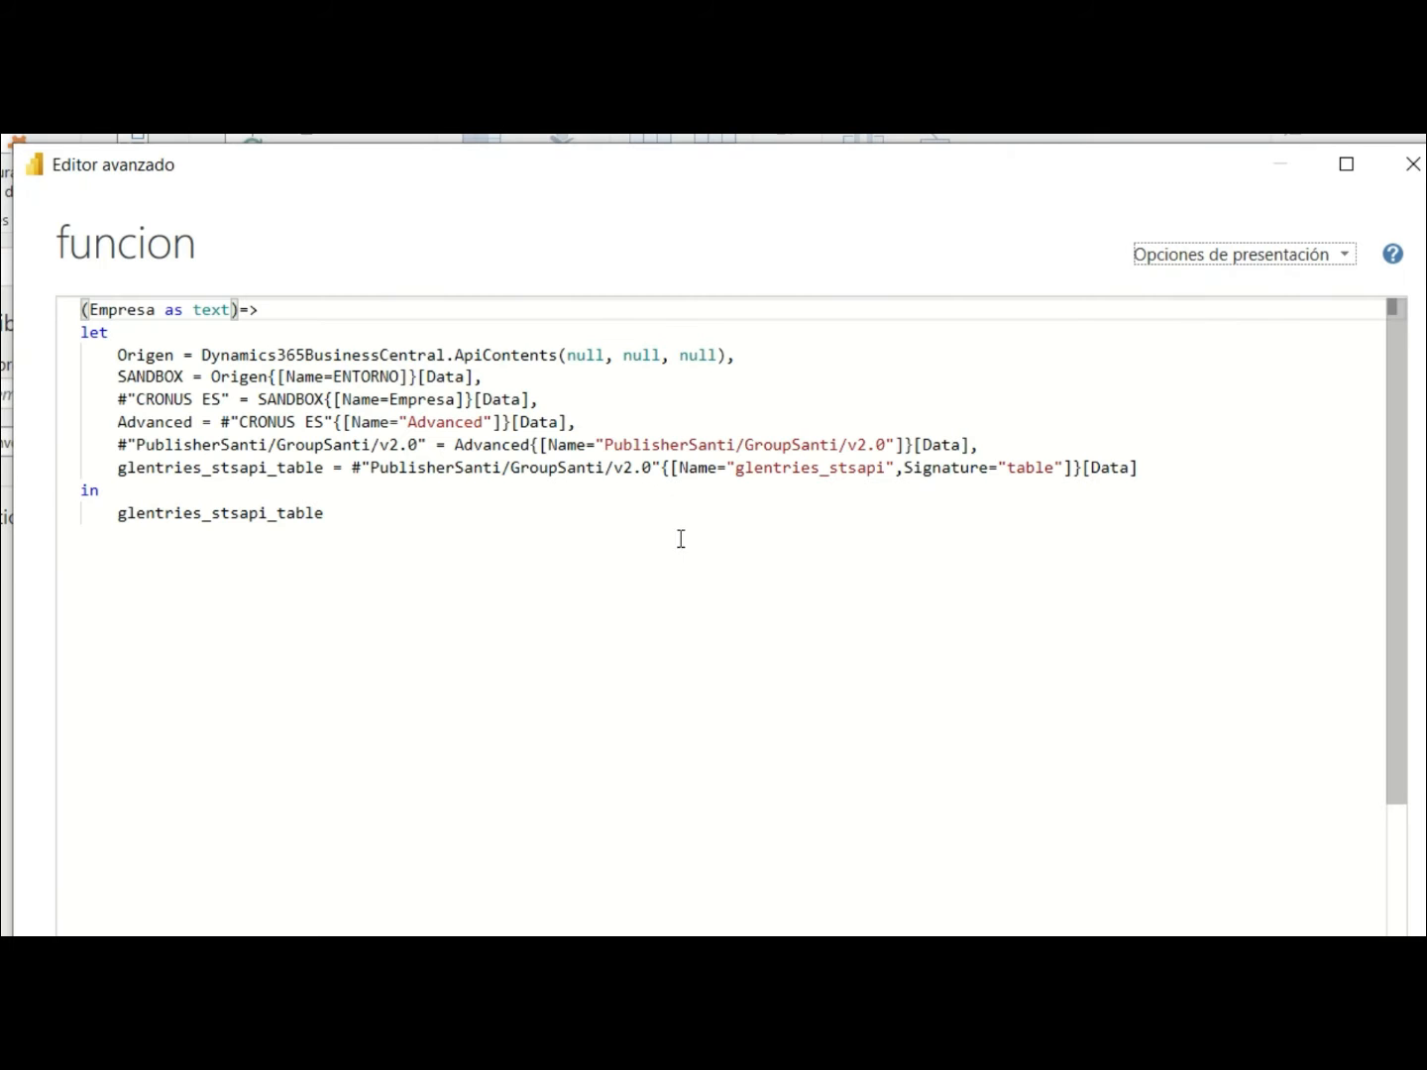
double_click(755, 468)
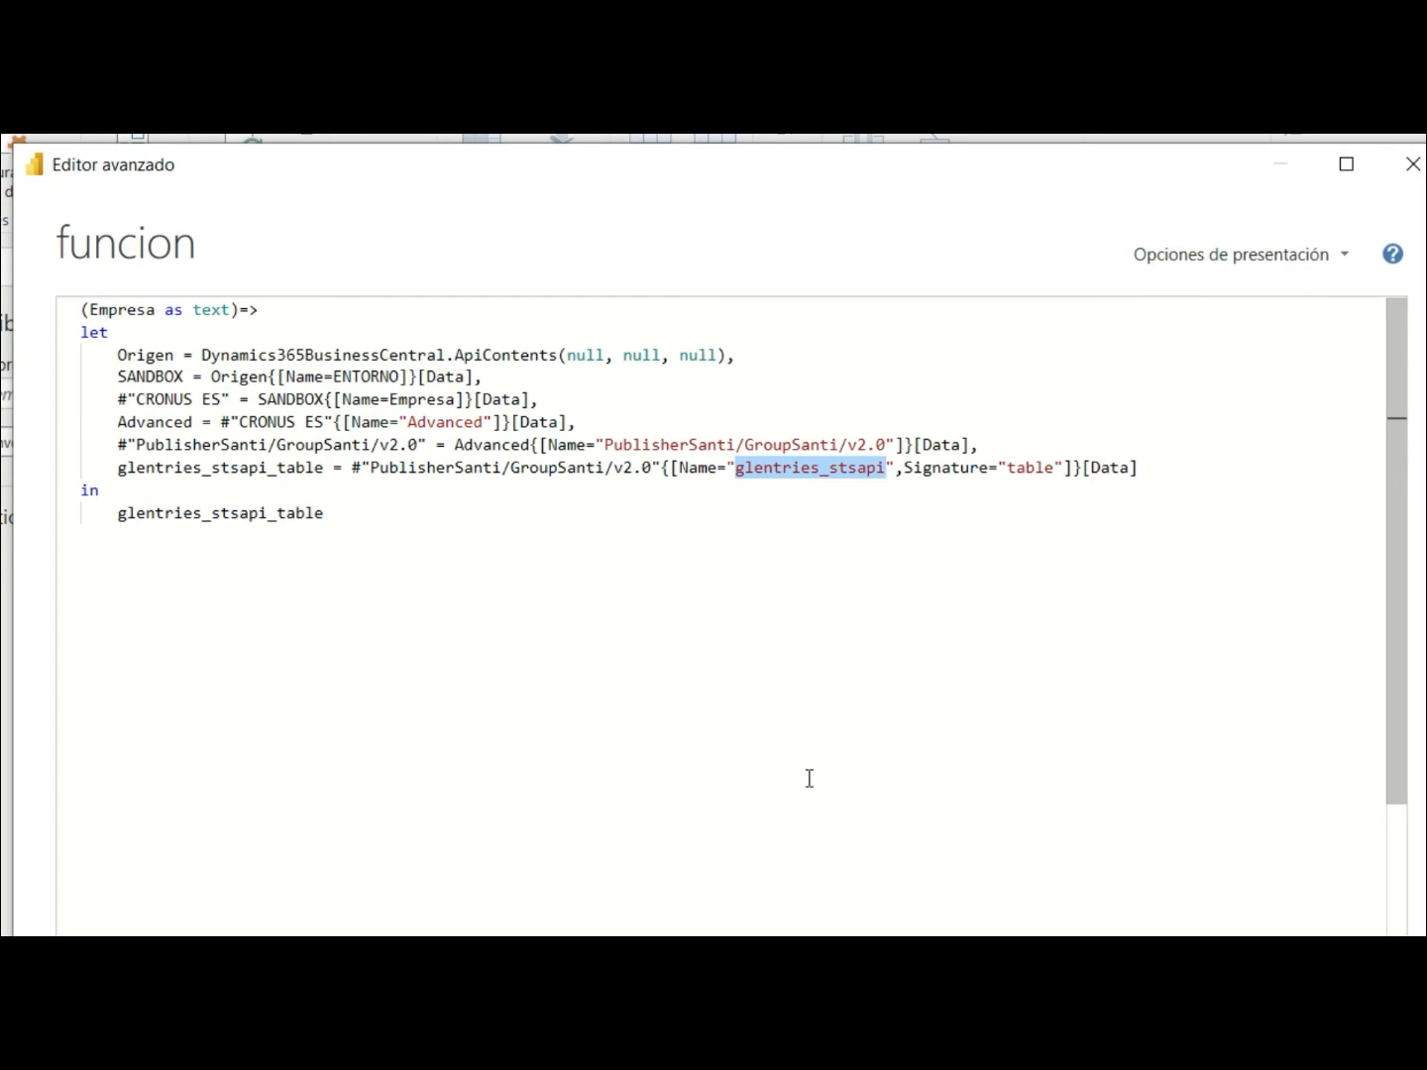
click(233, 312)
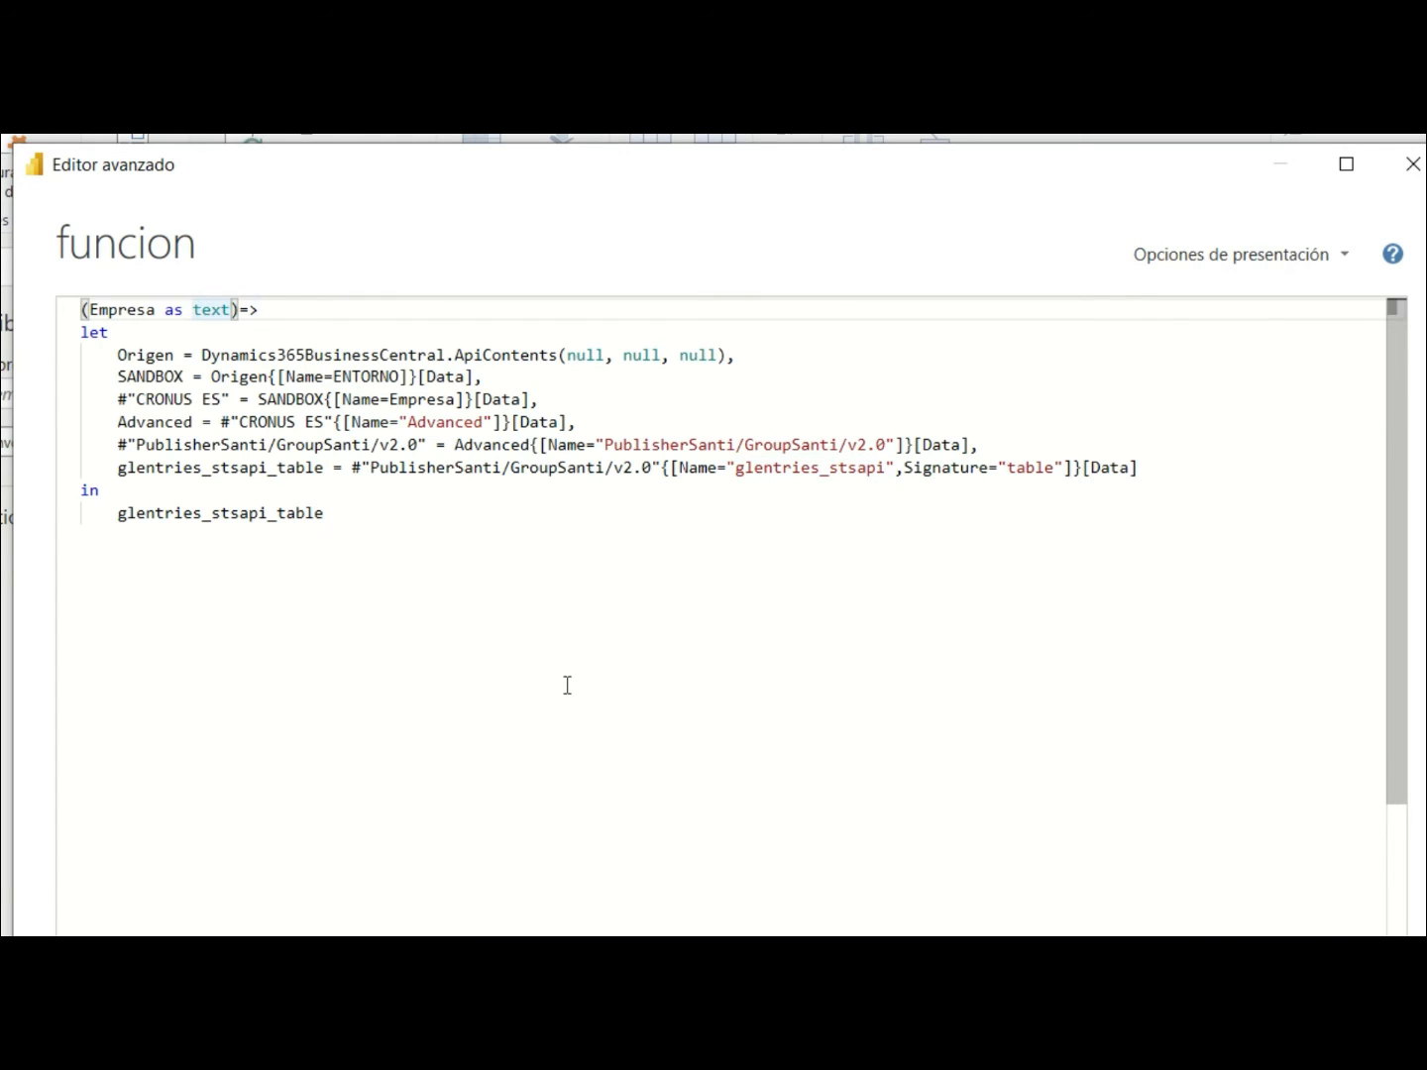
text(, )
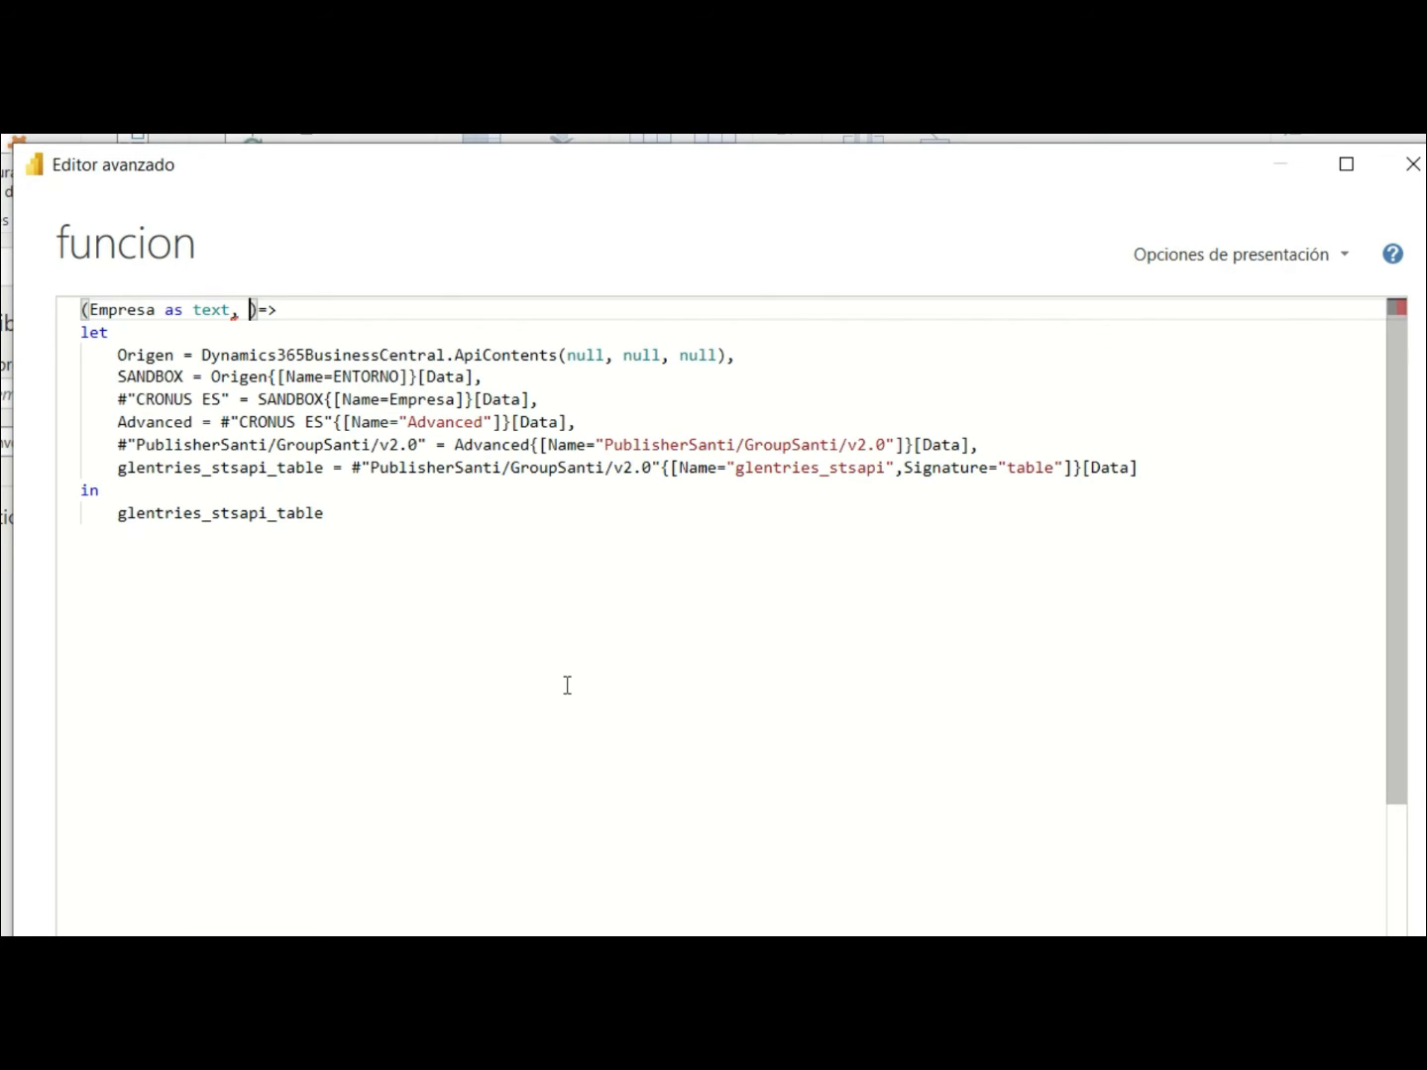
text(EntidadAP)
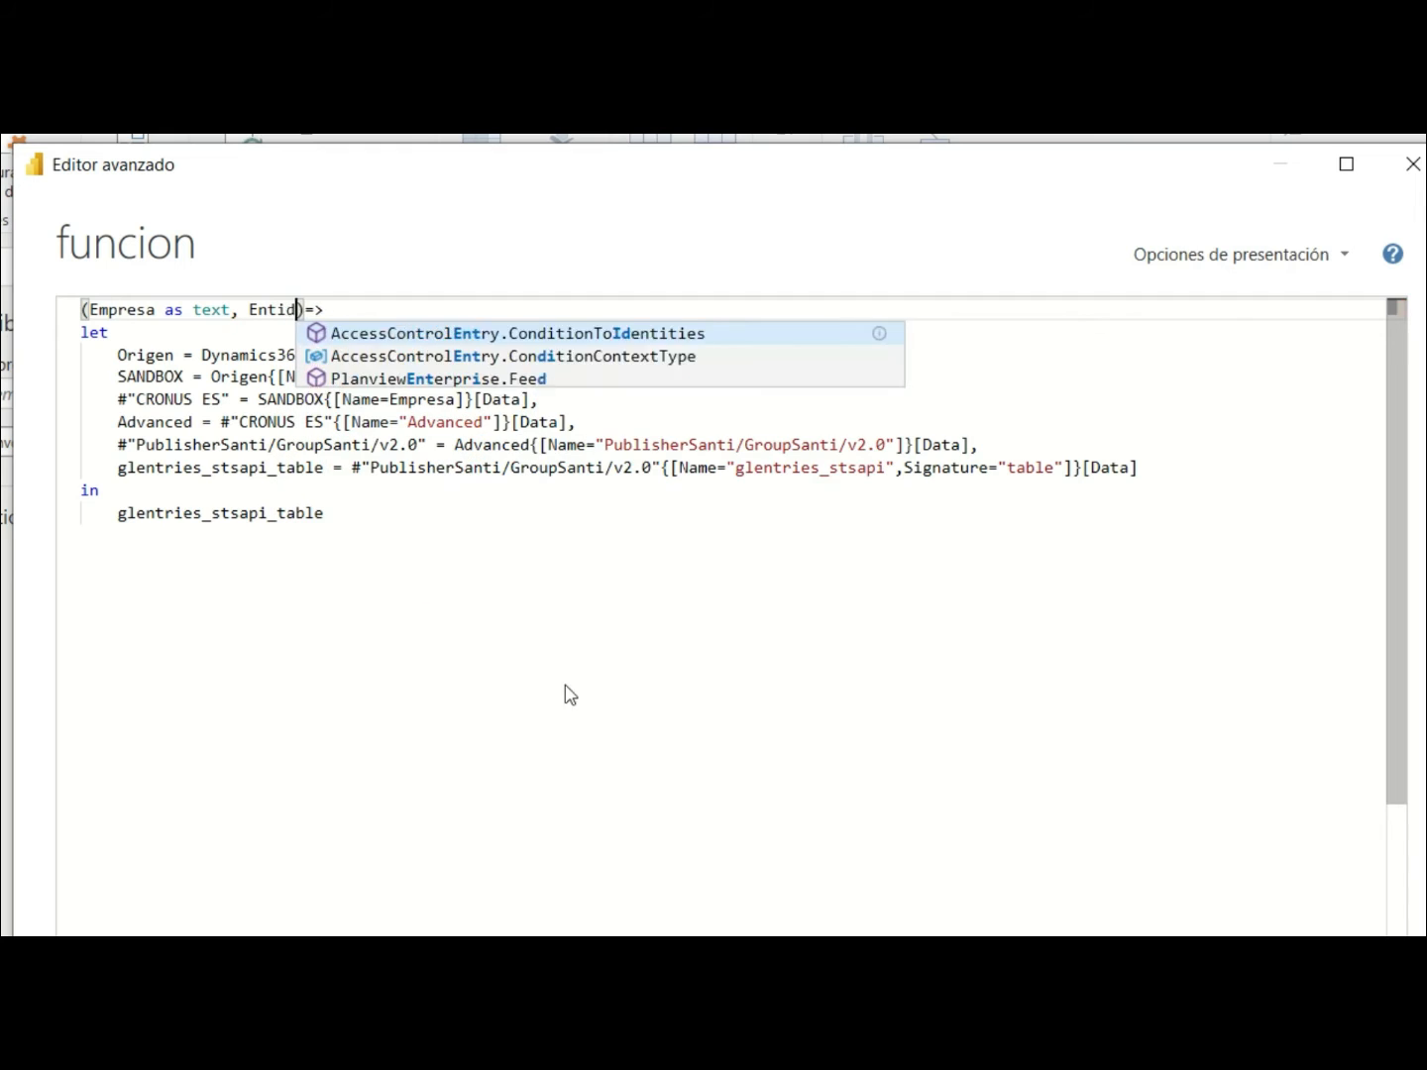
text(I as te)
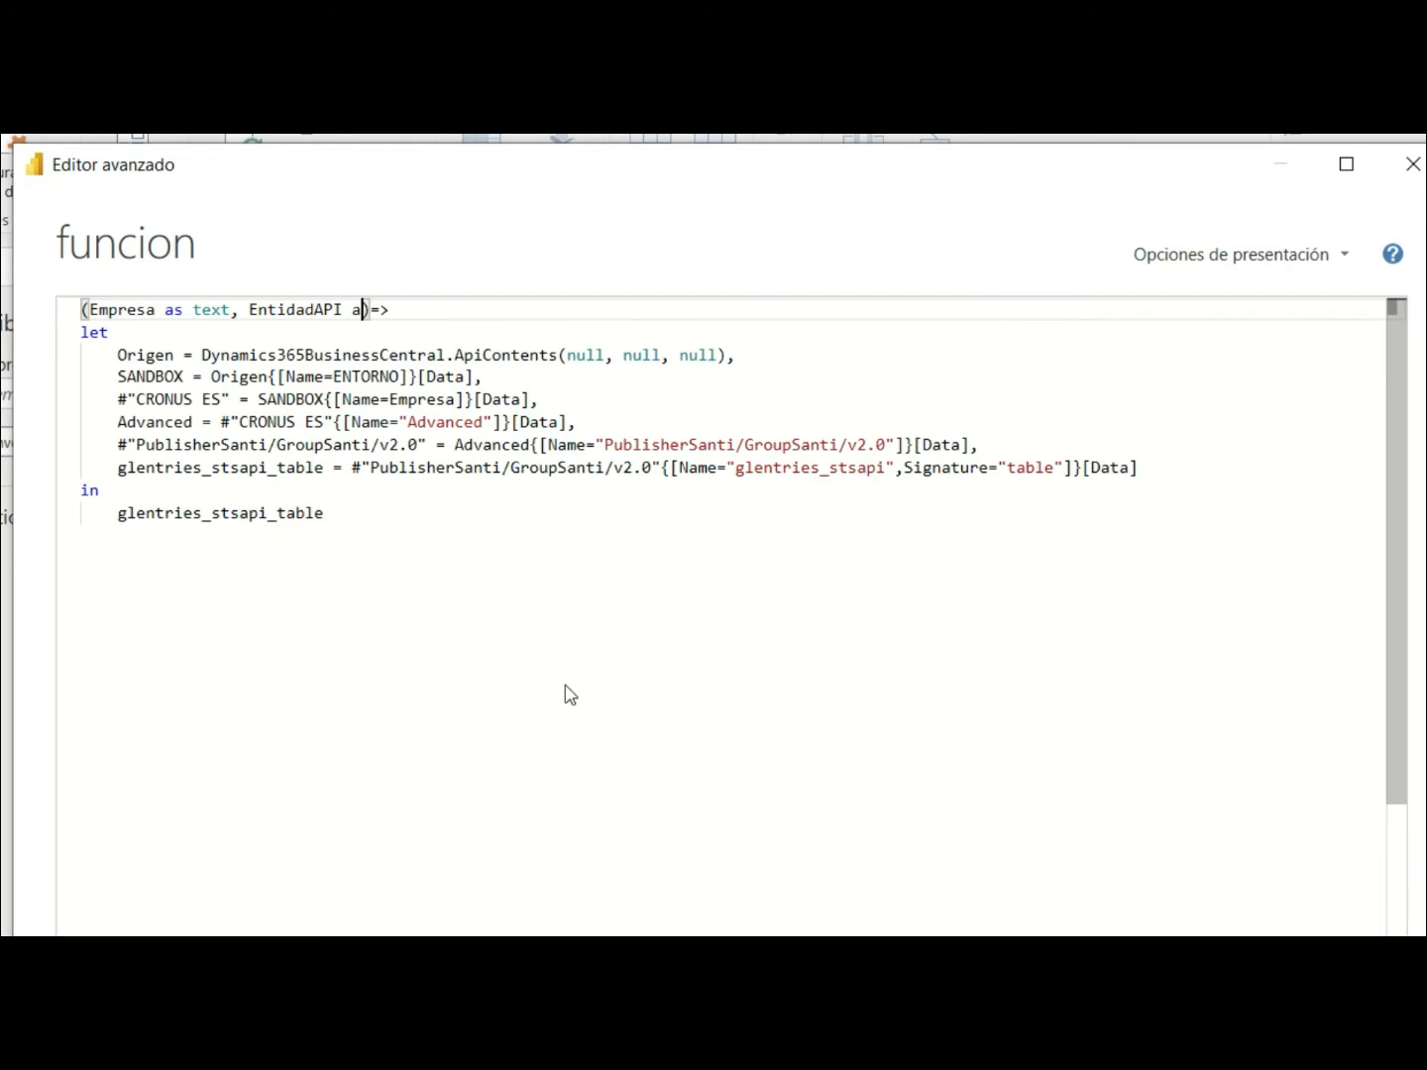
text(xt)
key(Escape)
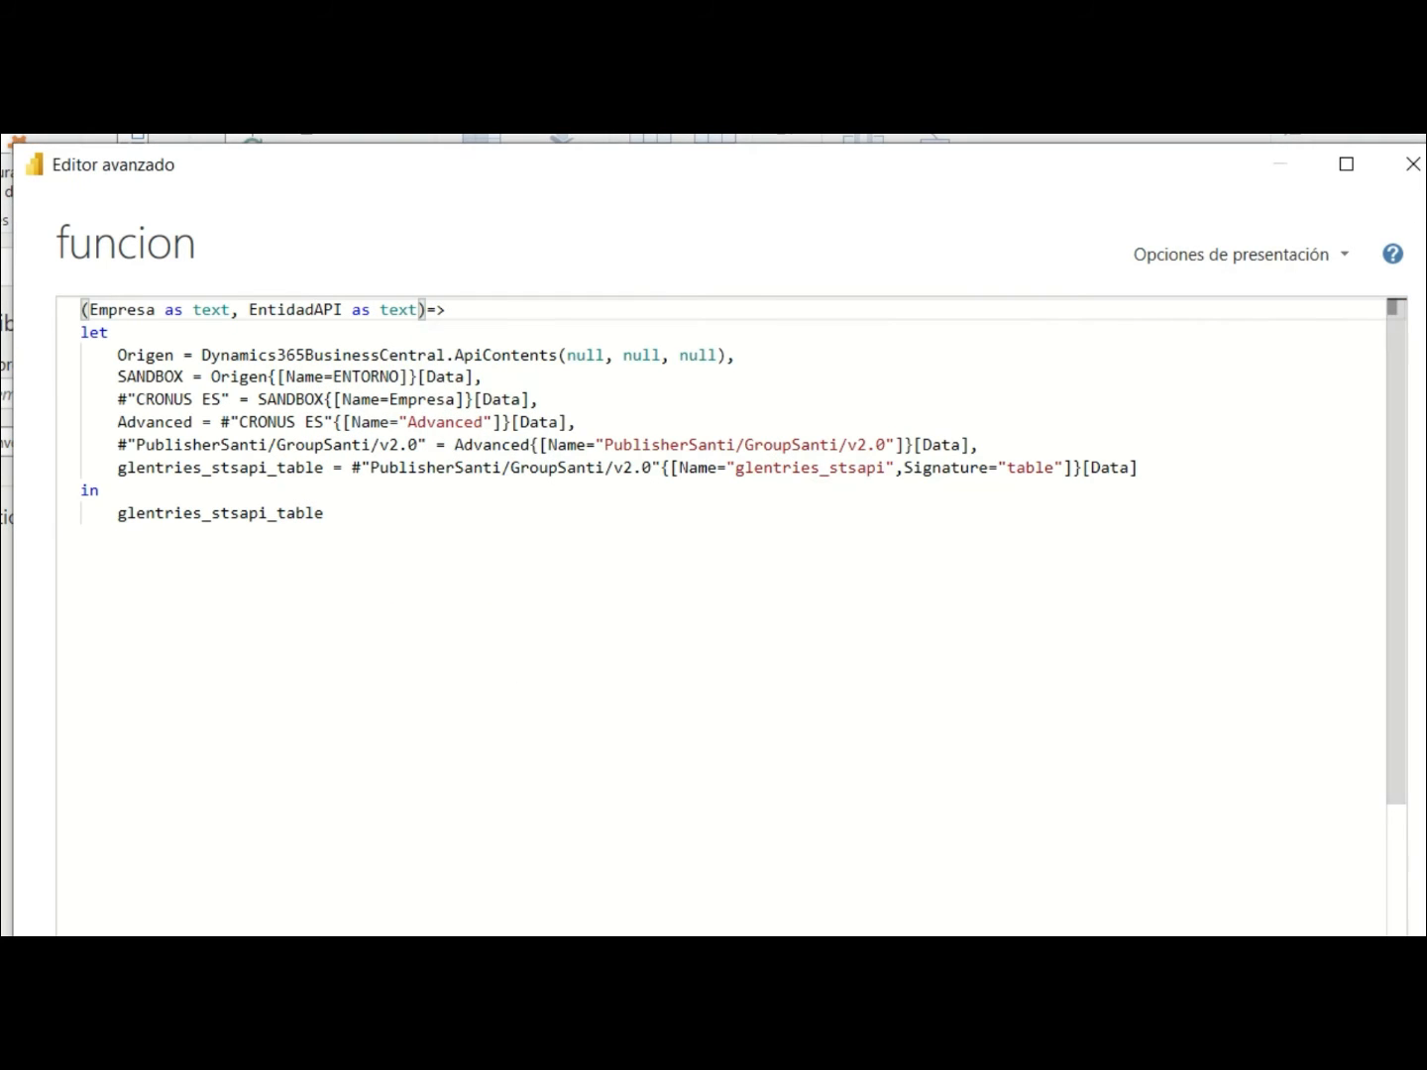
Replace the fixed entity name "glentries_stsapi" in the table lookup with the parameter EntidadAPI and apply the code
click(764, 468)
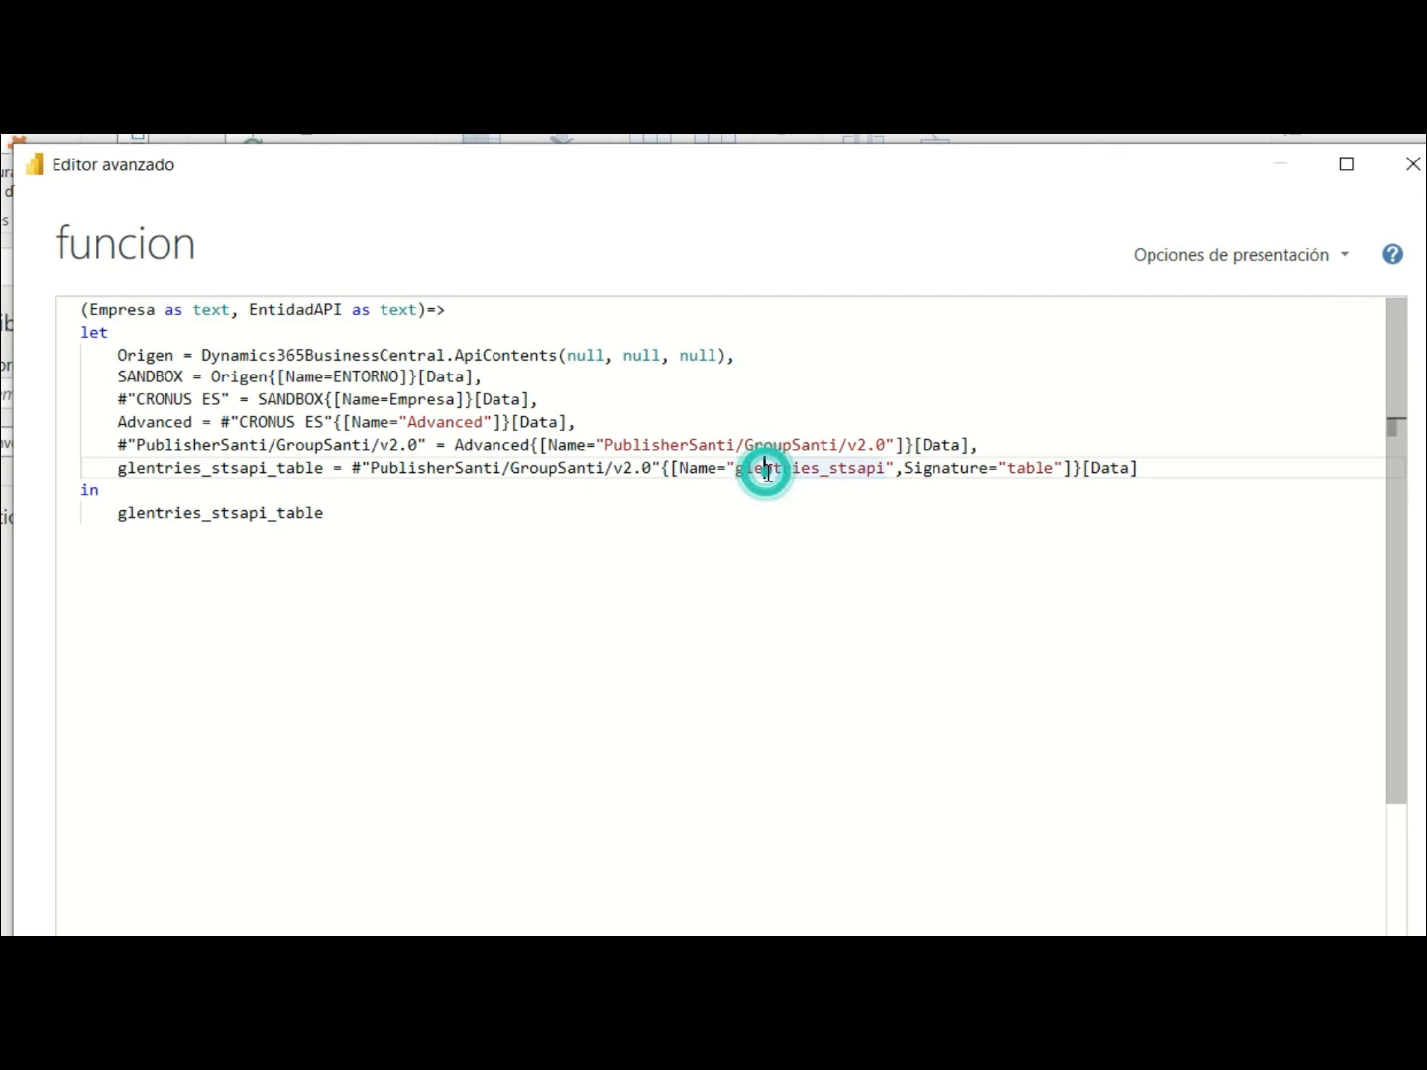
click(766, 468)
double_click(765, 468)
key(ctrl+c)
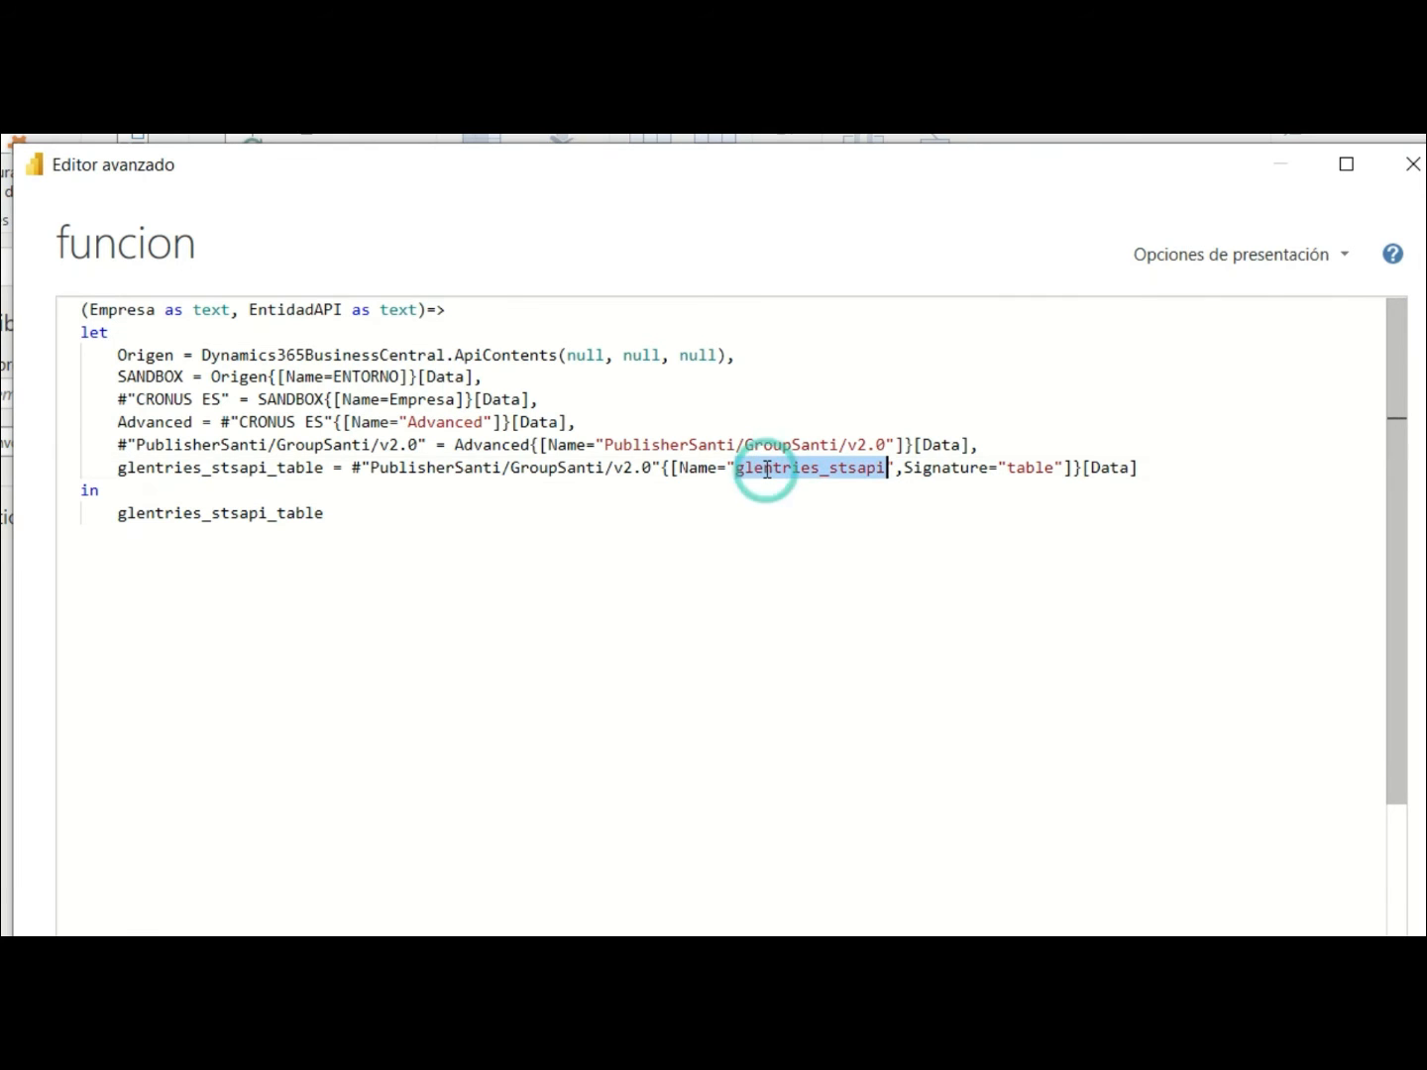
key(BackSpace)
key(BackSpace)
key(Delete)
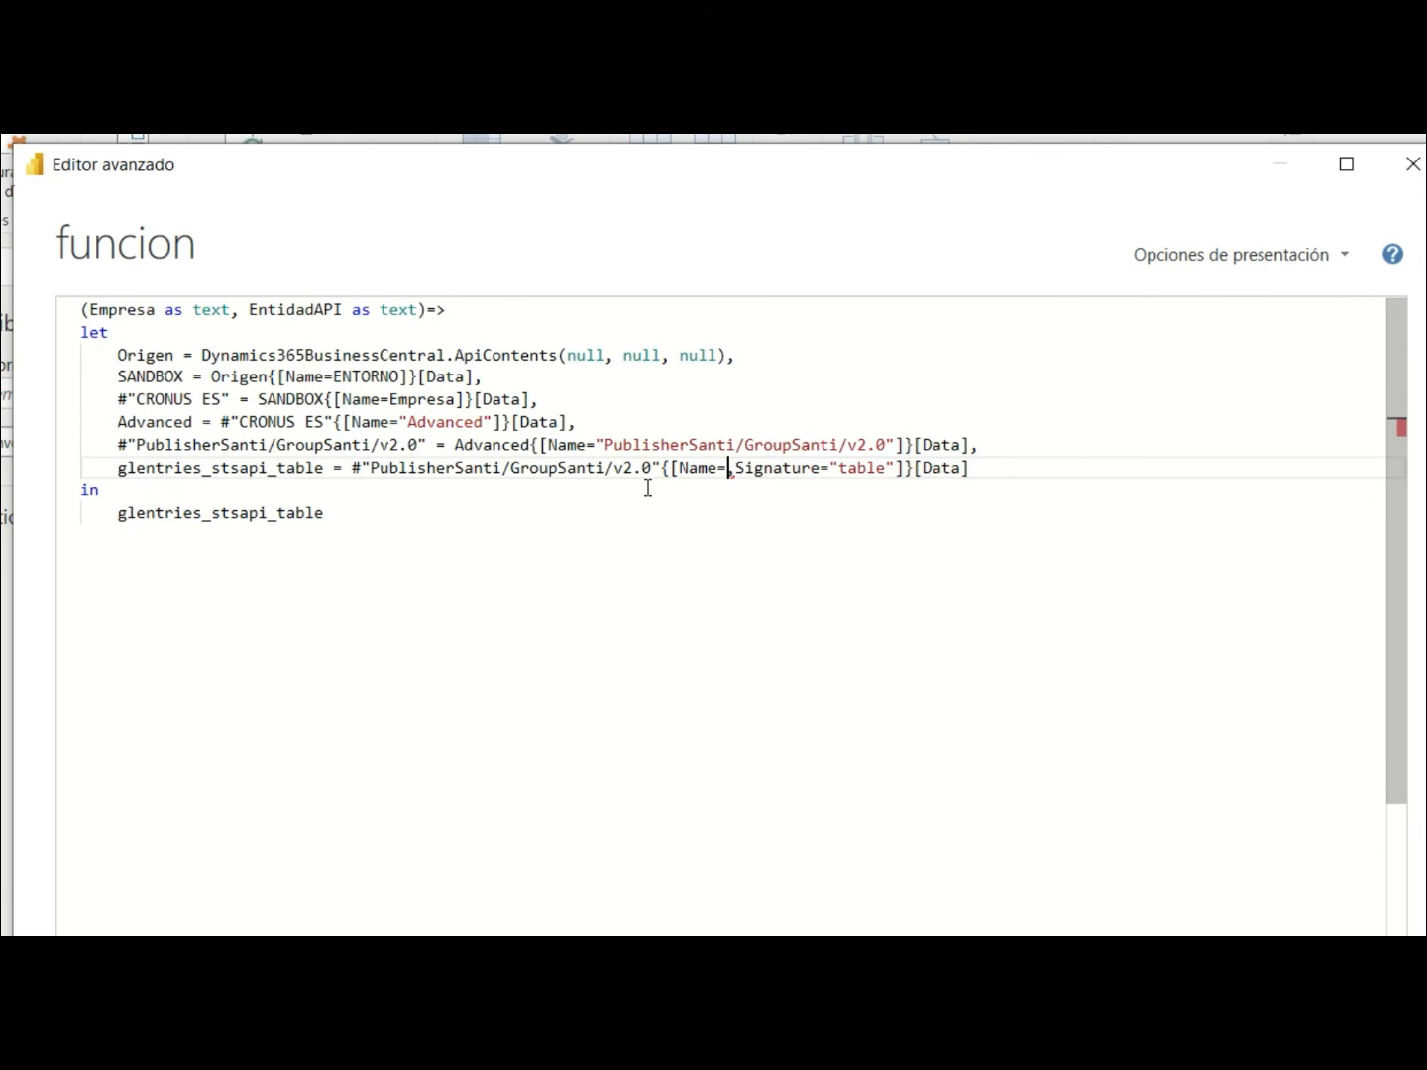
text(EntidadAP)
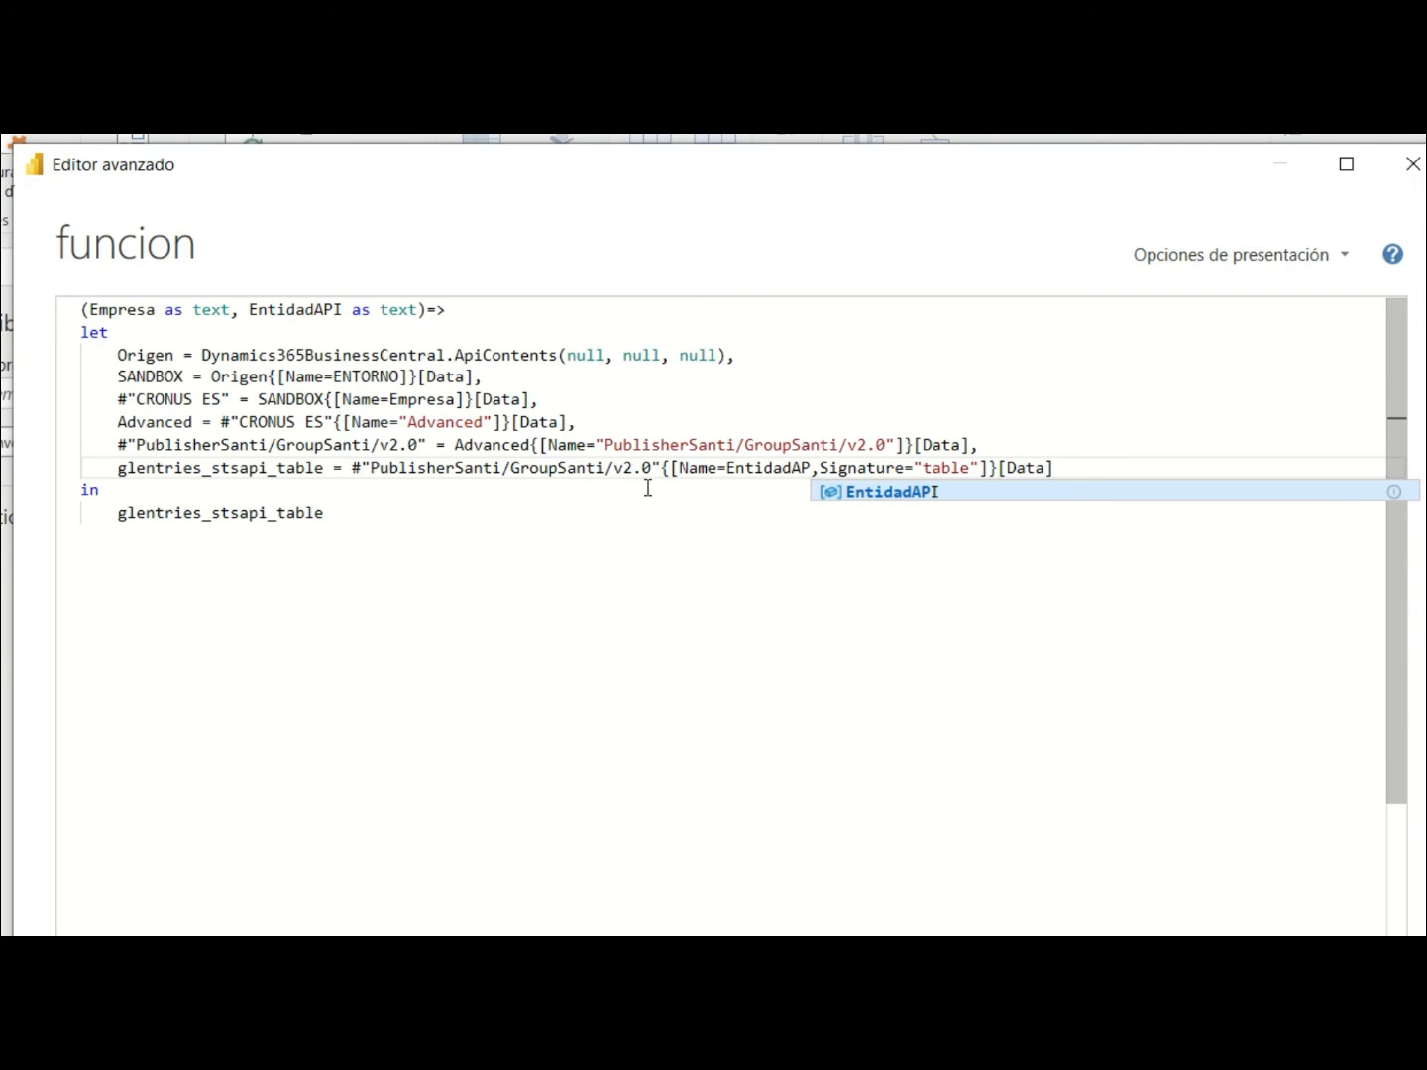
text(I)
click(897, 505)
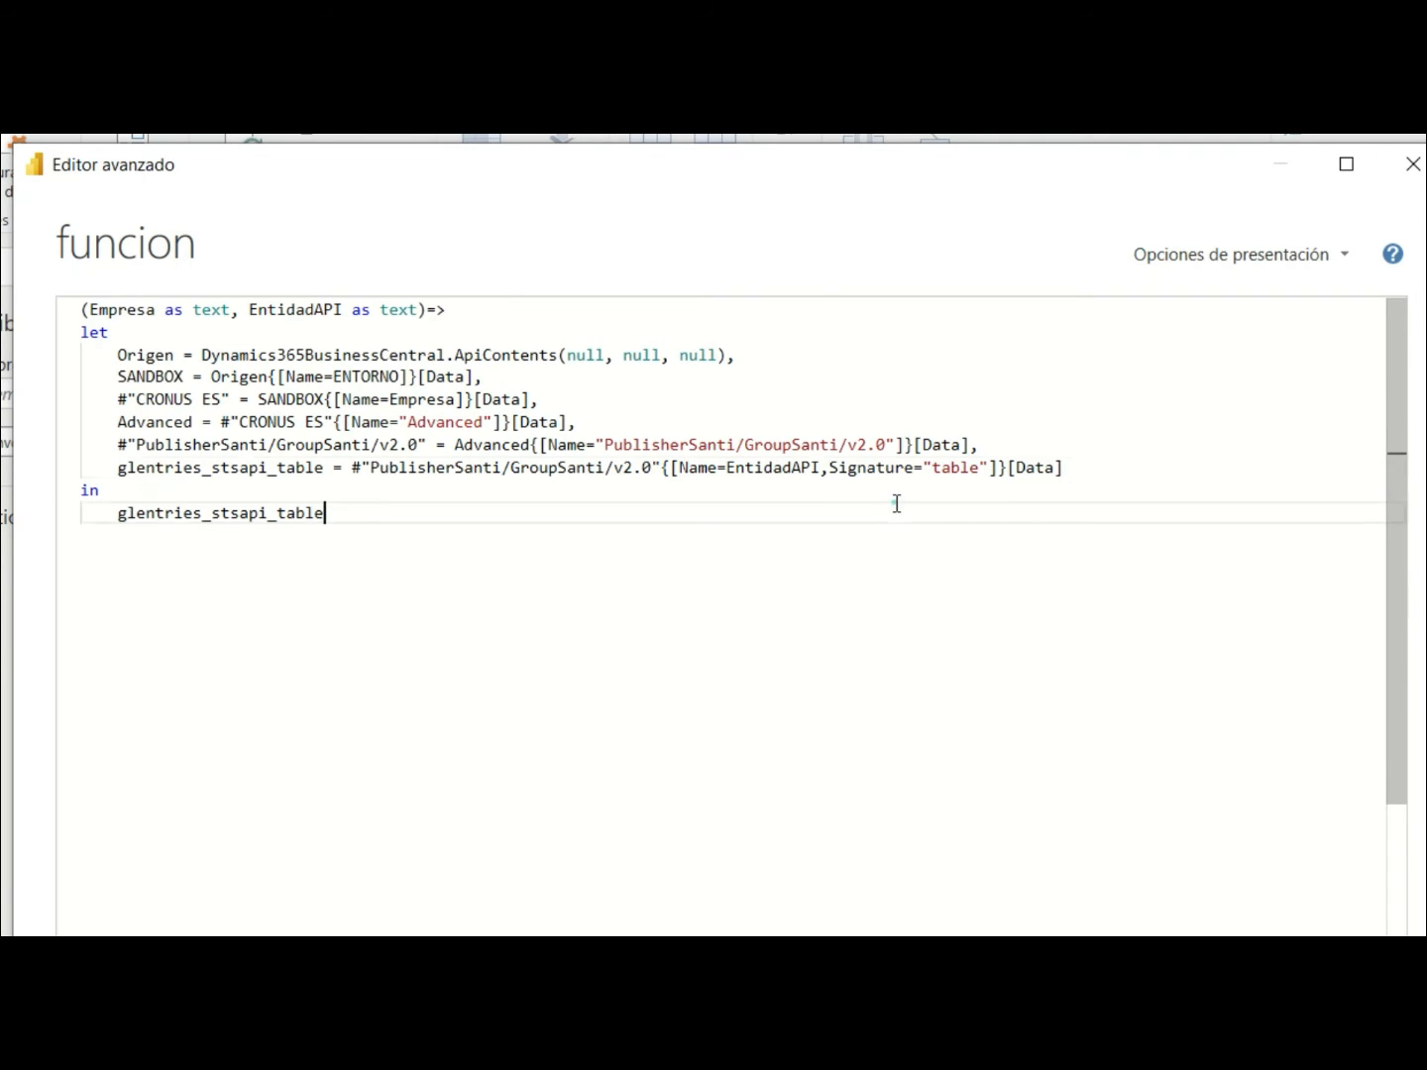
double_click(893, 504)
click(1049, 788)
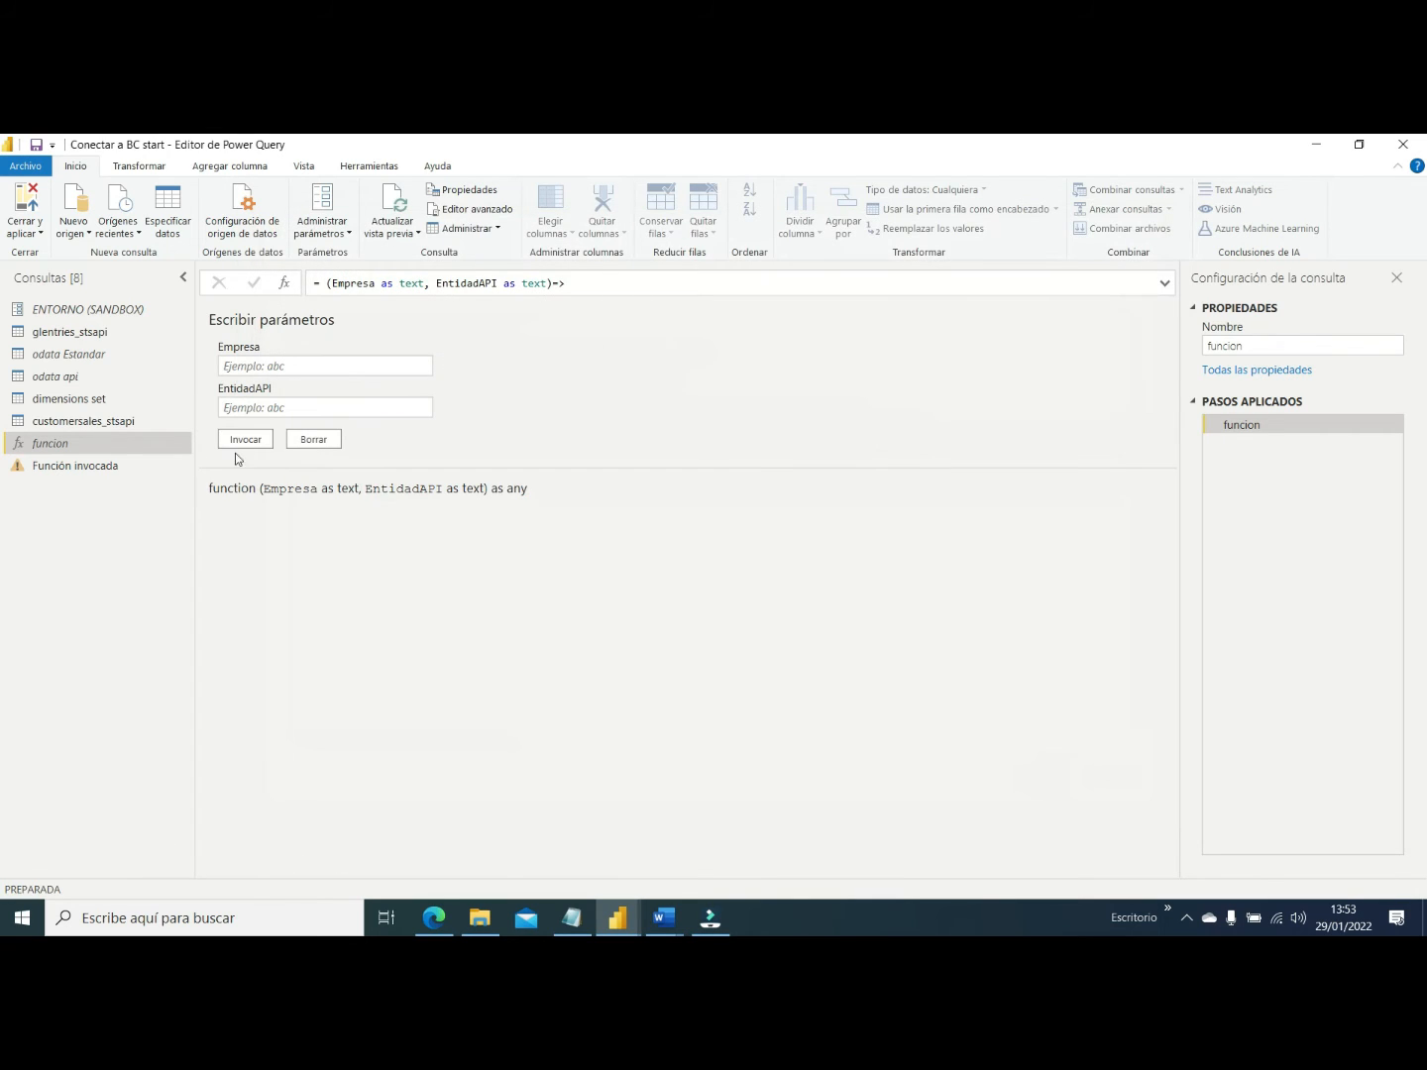
Invoke funcion with Empresa CRONUS ES and EntidadAPI glentries_stsapi, and look through the returned ledger entries
click(246, 410)
key(ctrl+v)
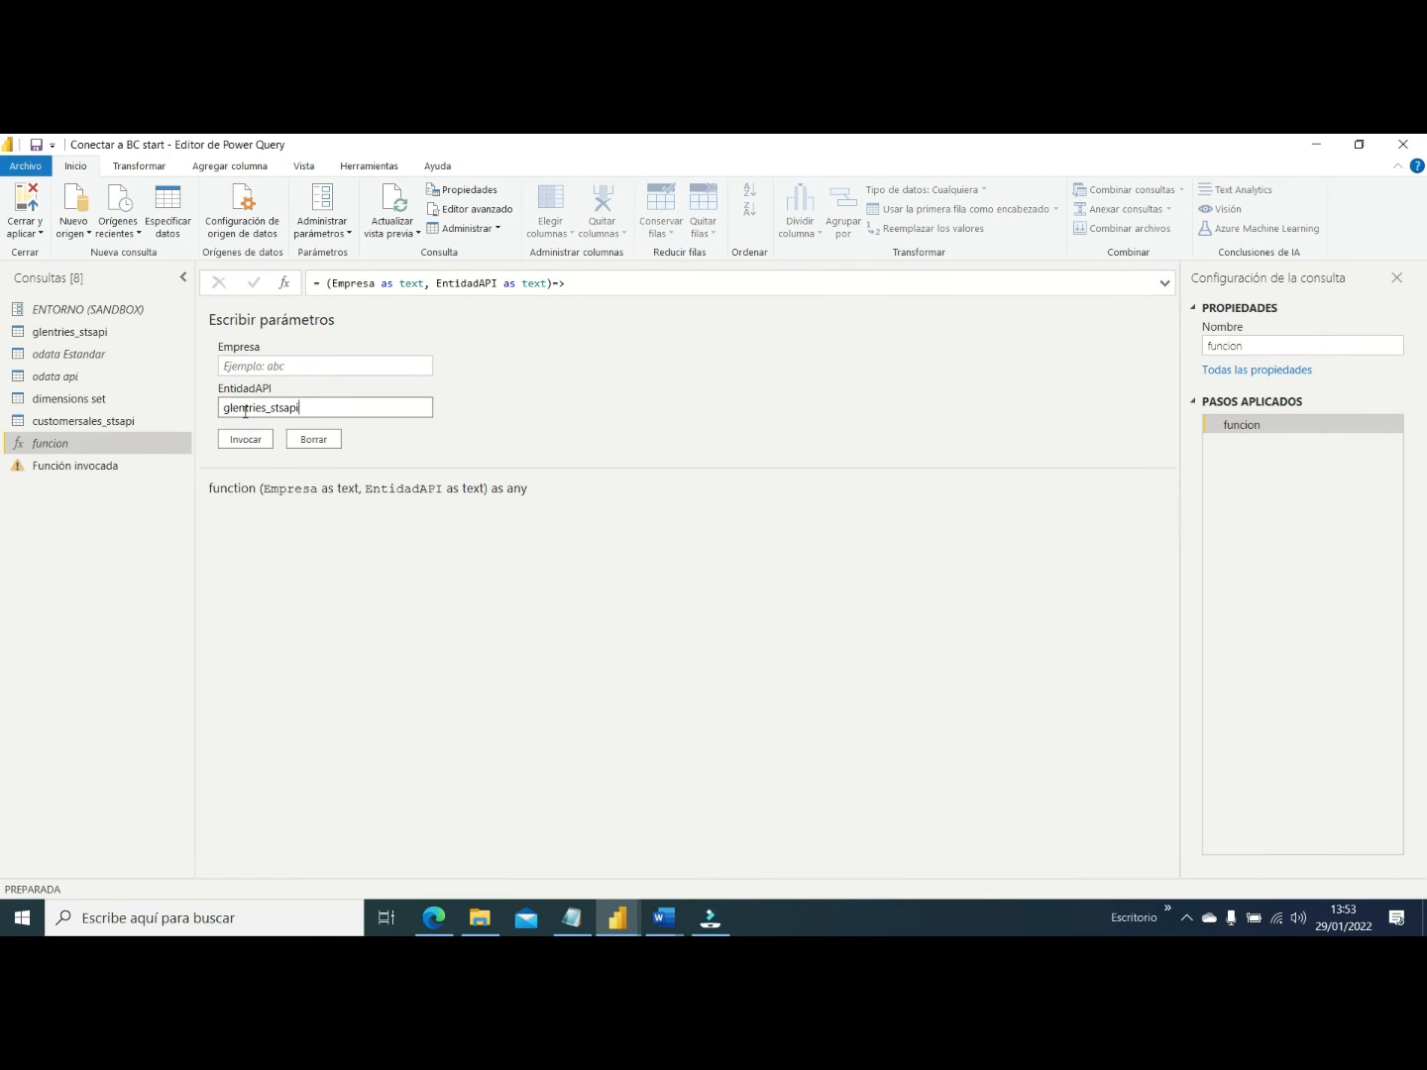
click(259, 362)
text(CRONUS ES)
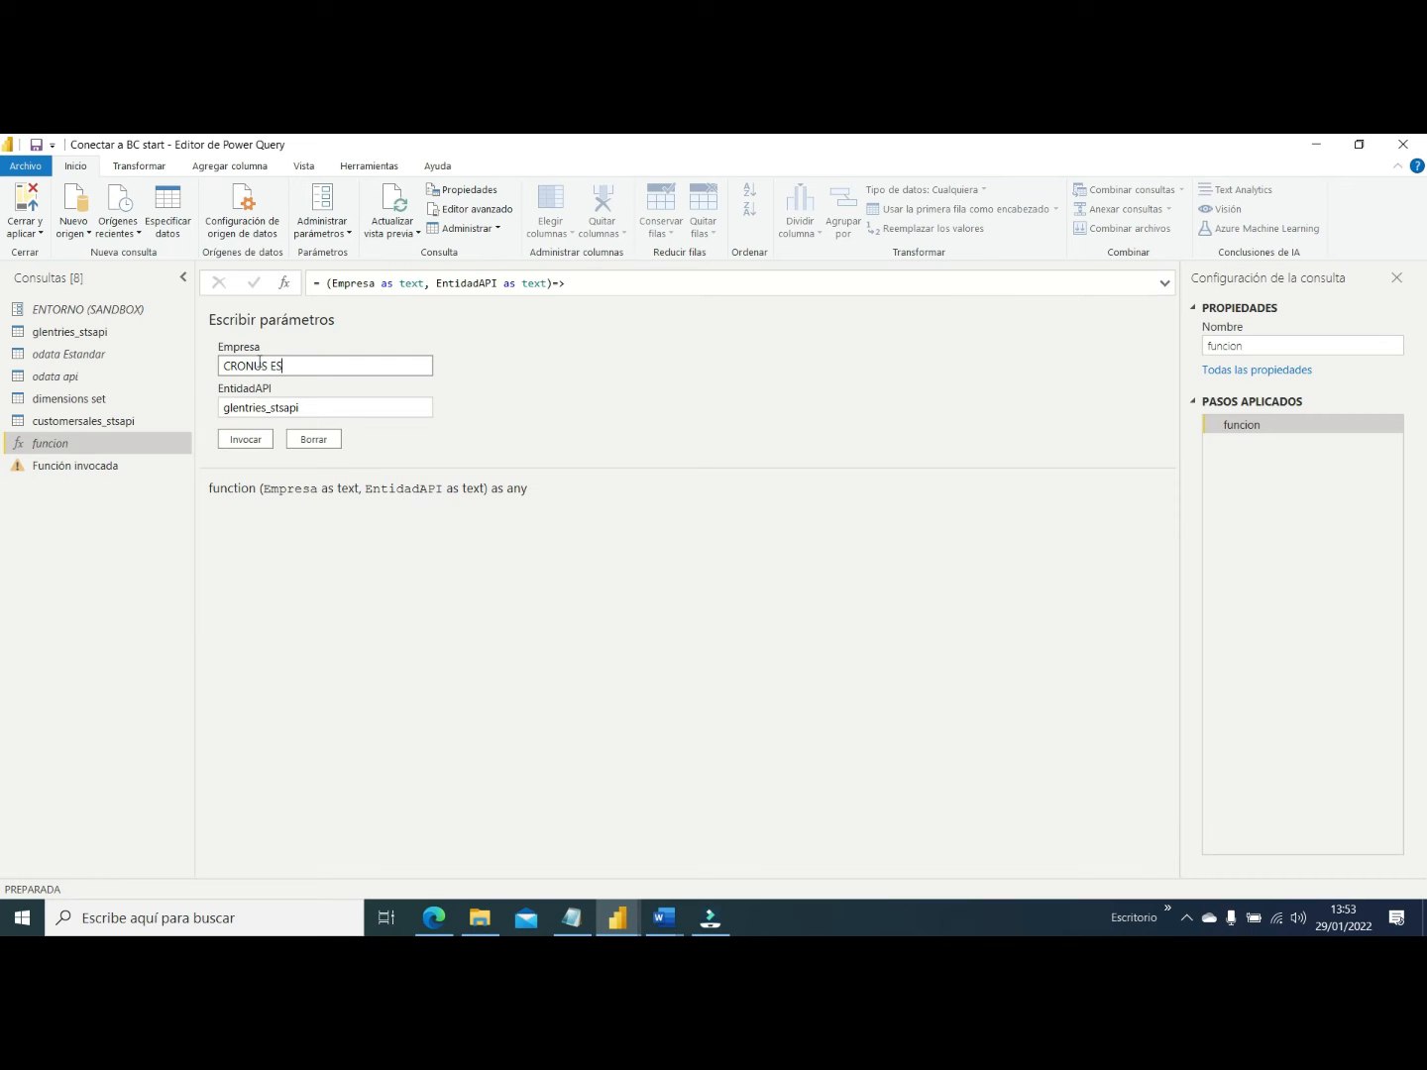
click(246, 441)
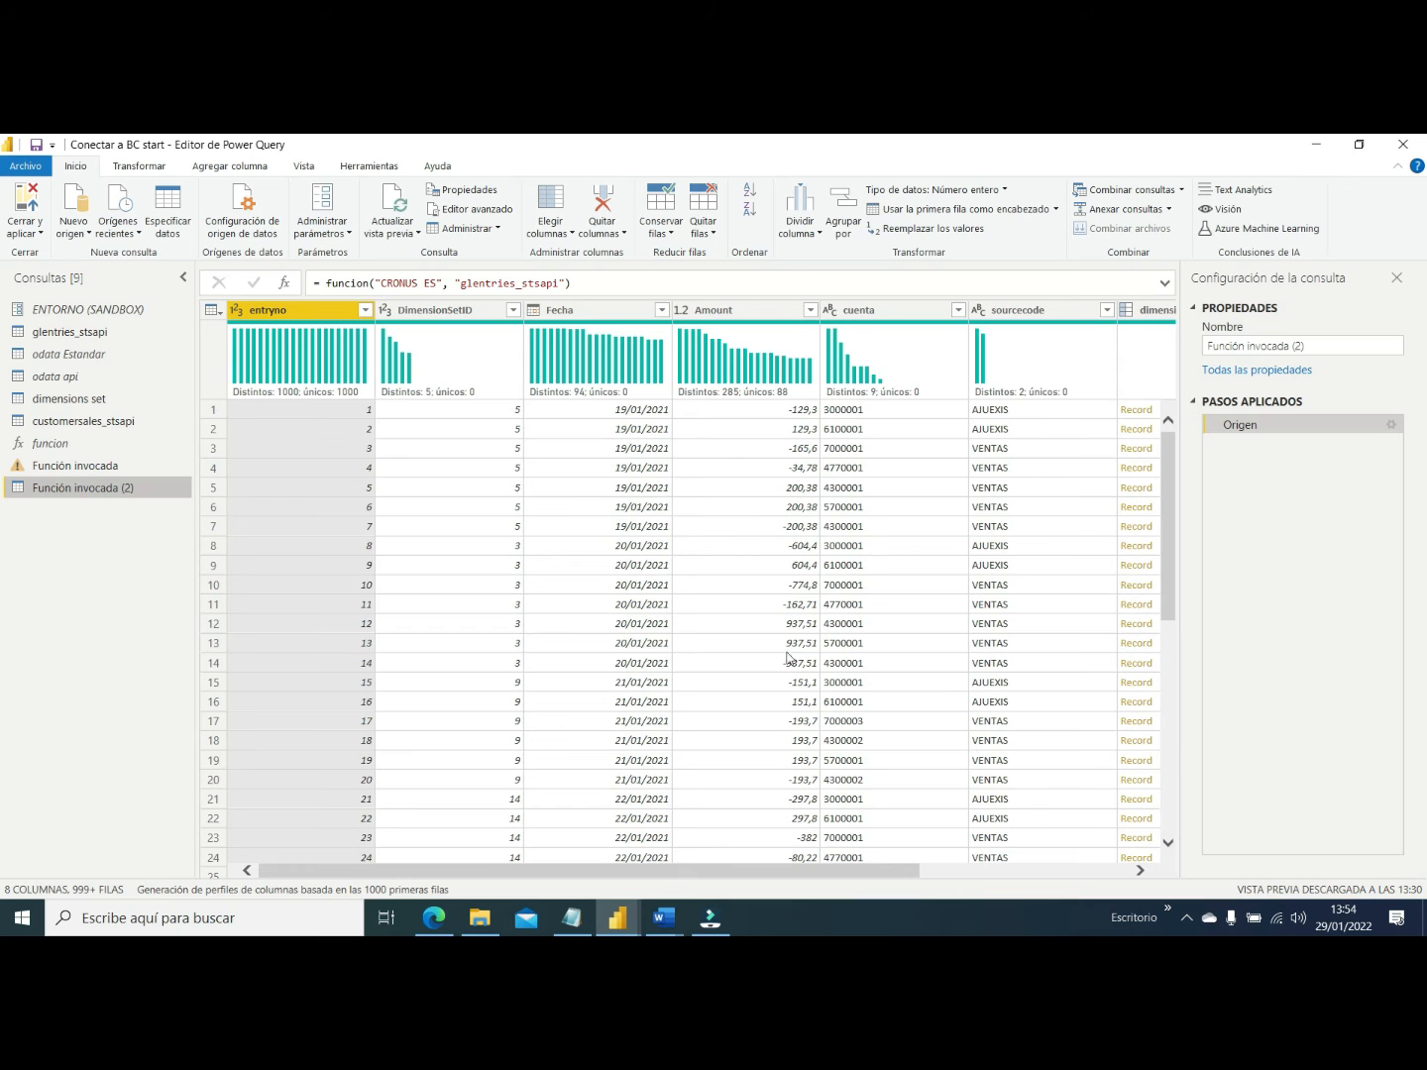
click(566, 624)
scroll(436, 576, down, 10)
scroll(450, 608, down, 20)
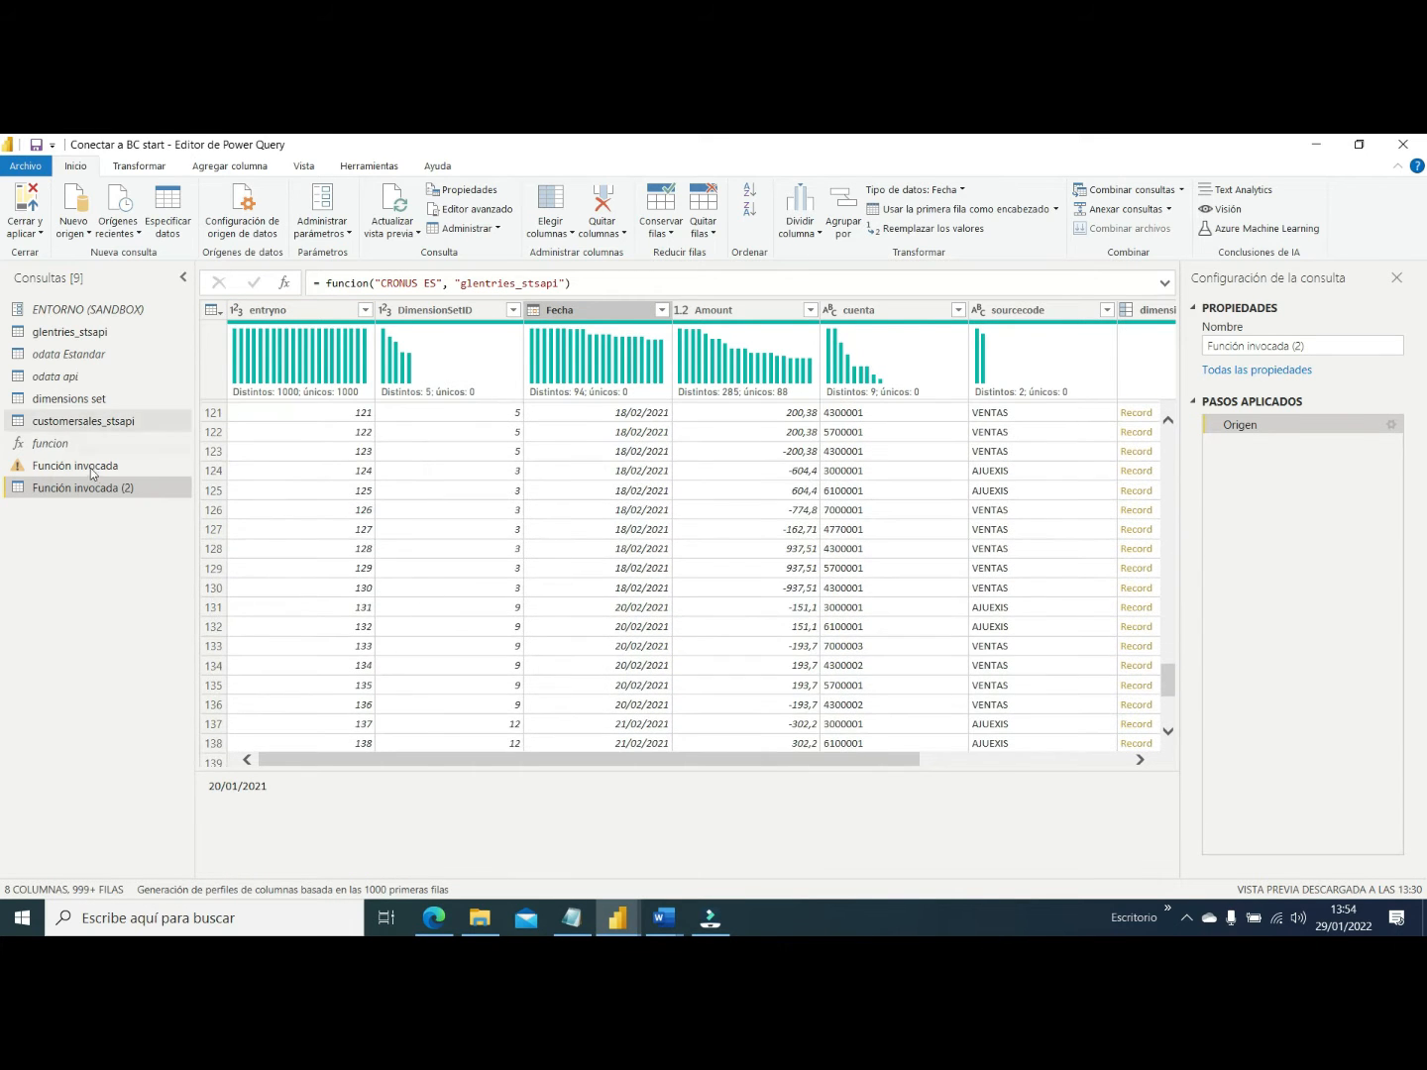
Delete the Función invocada query that calls funcion with only the company name
click(91, 466)
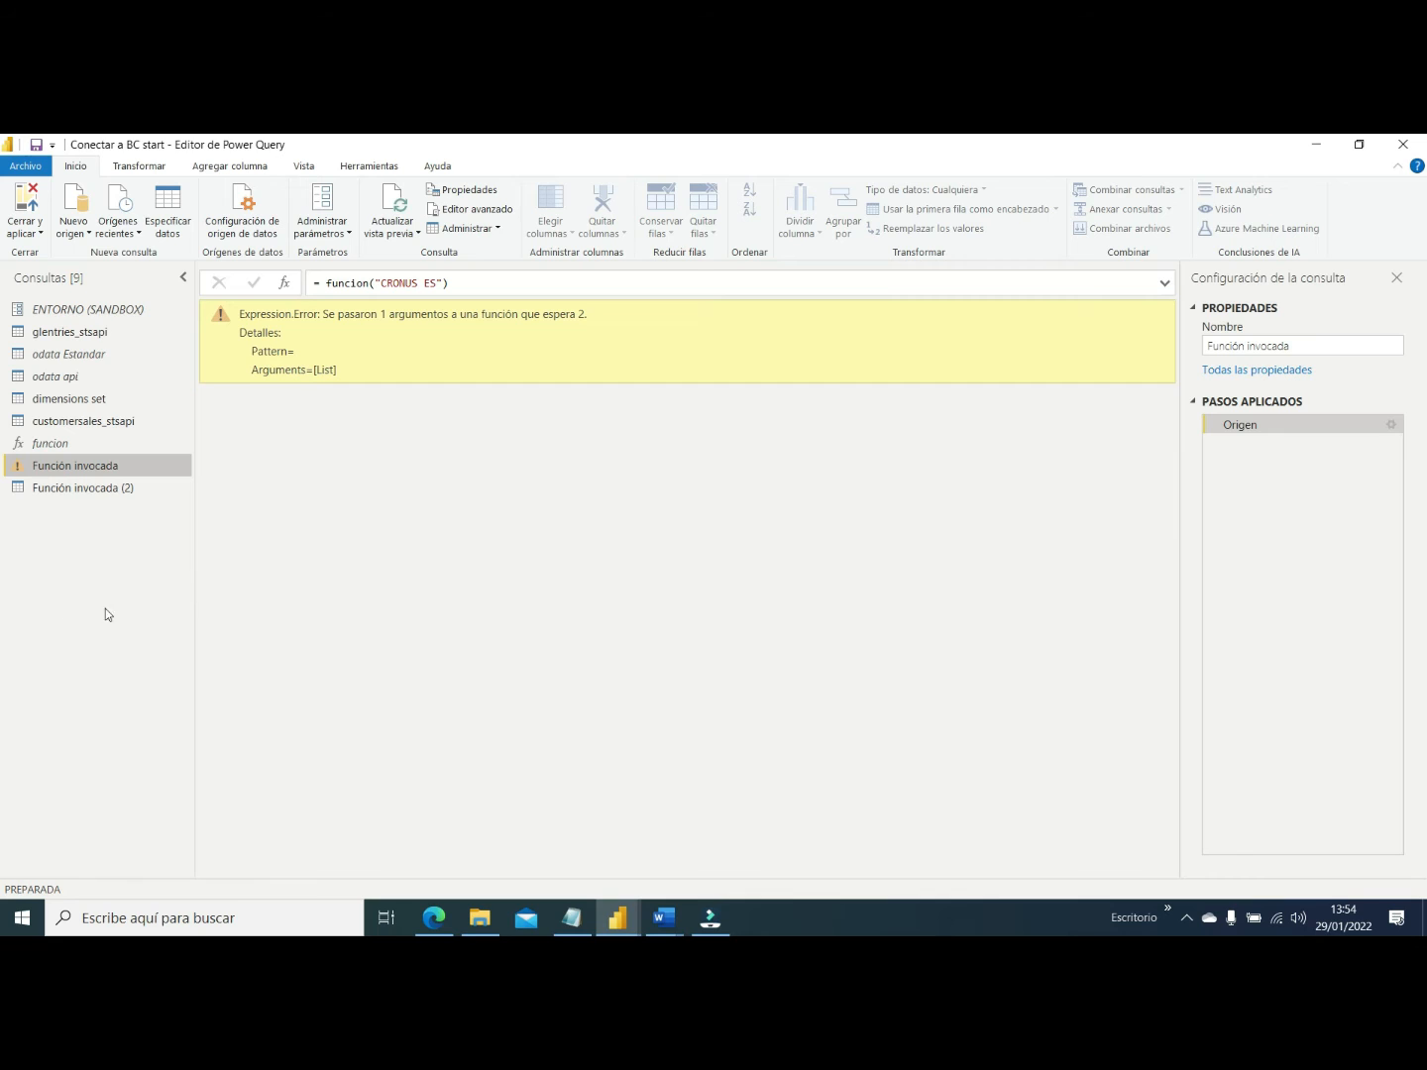
double_click(382, 286)
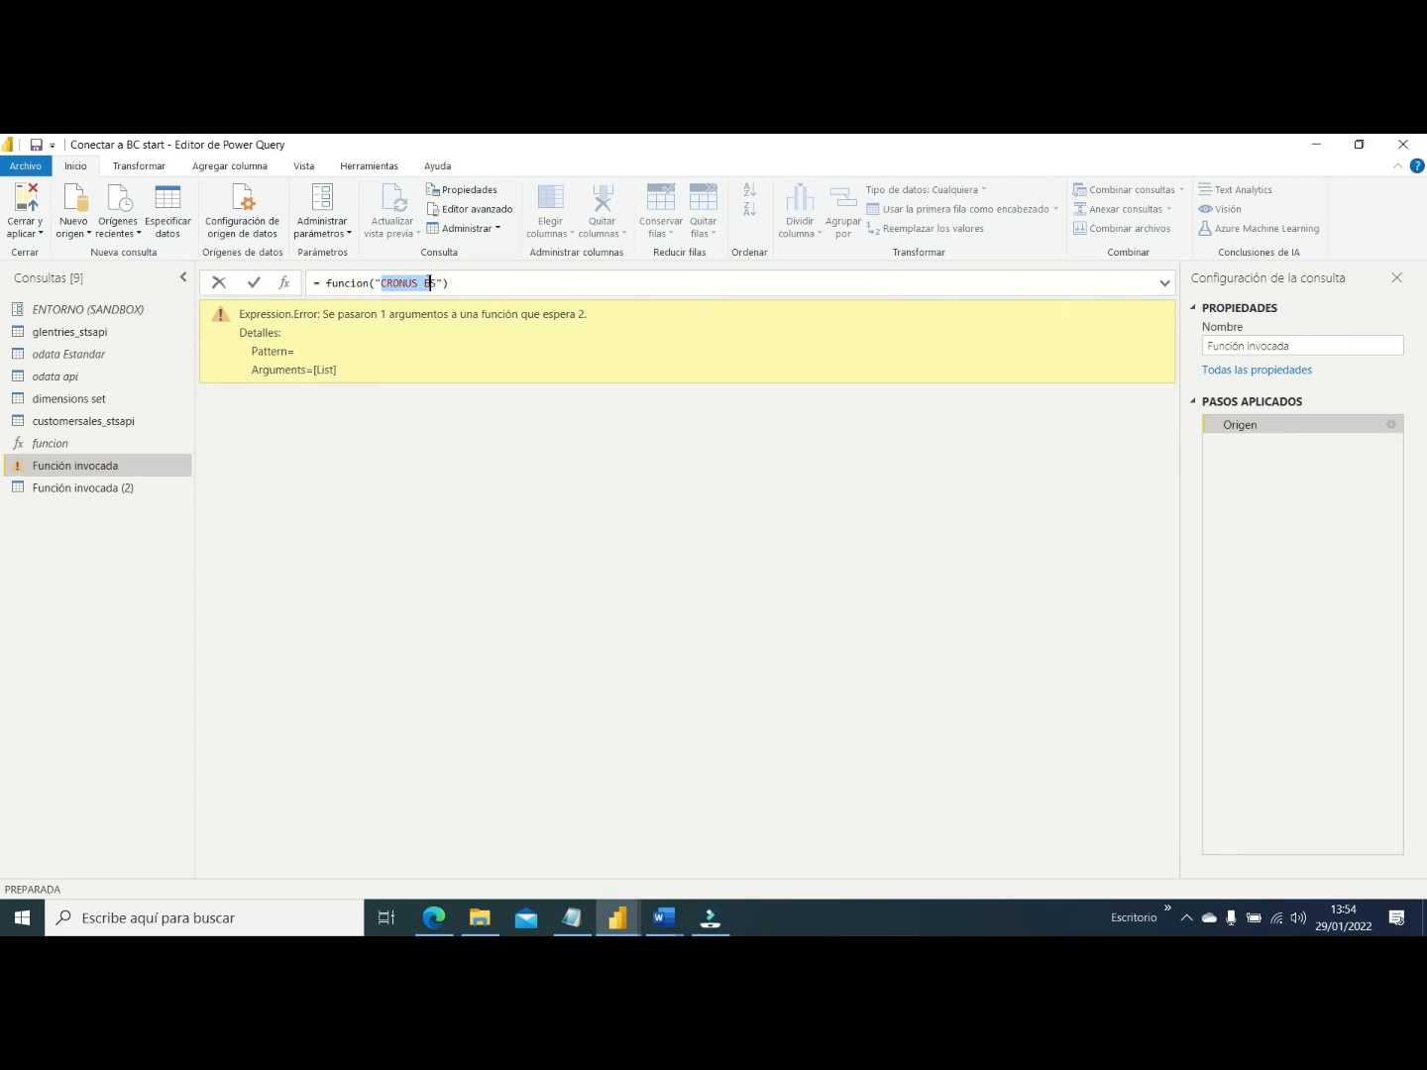
key(Delete)
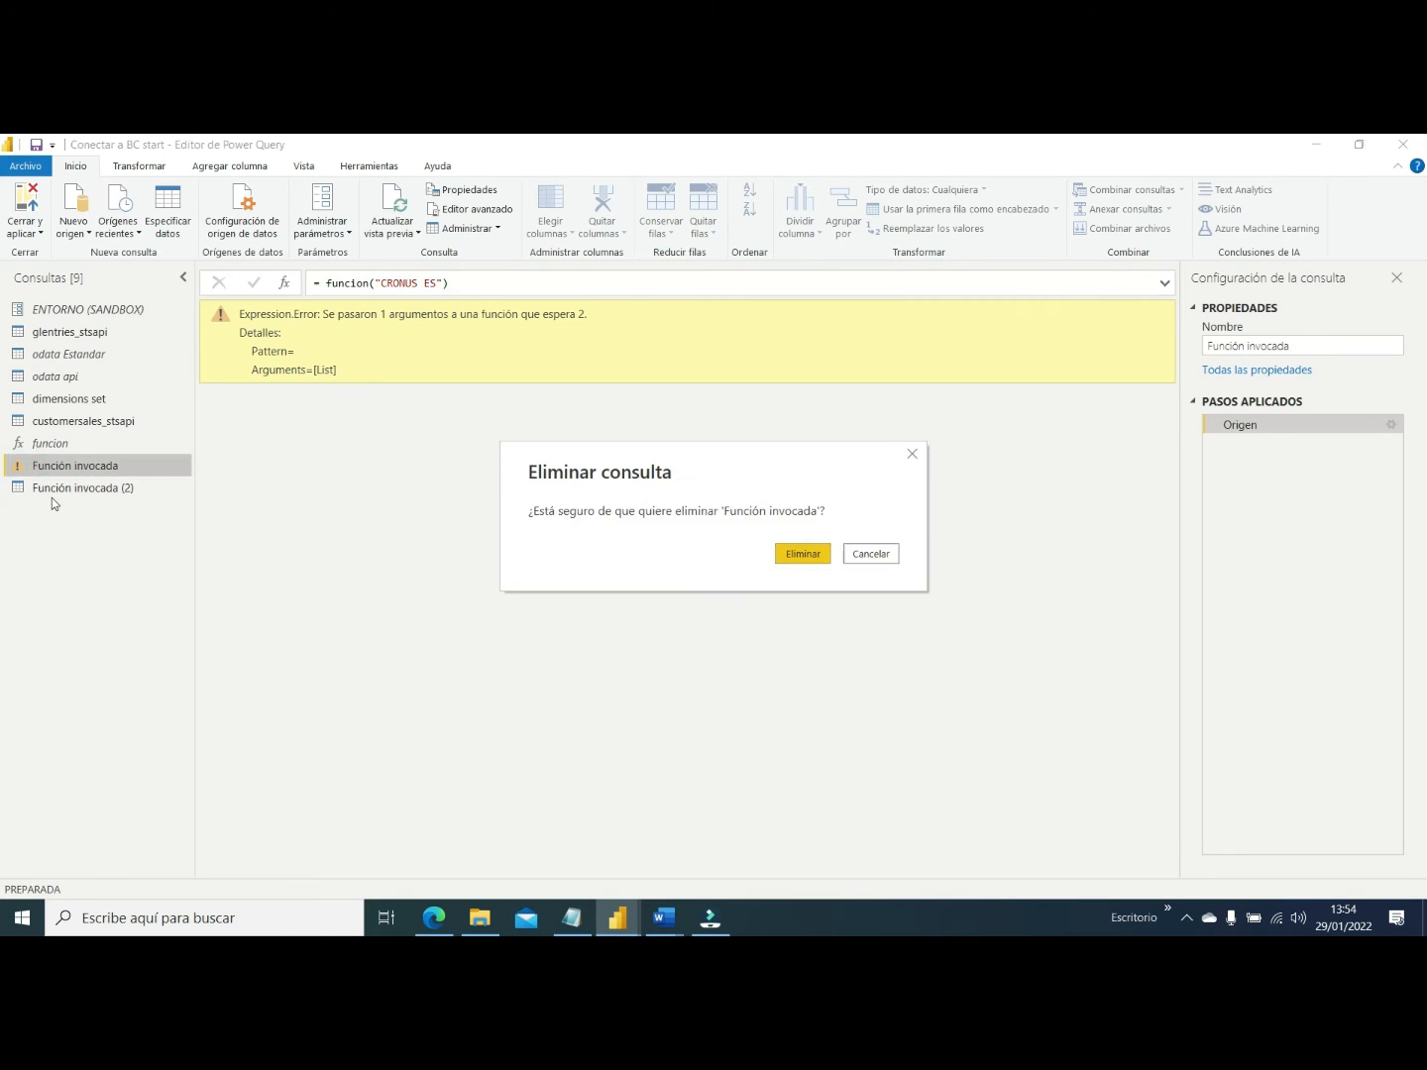
click(793, 554)
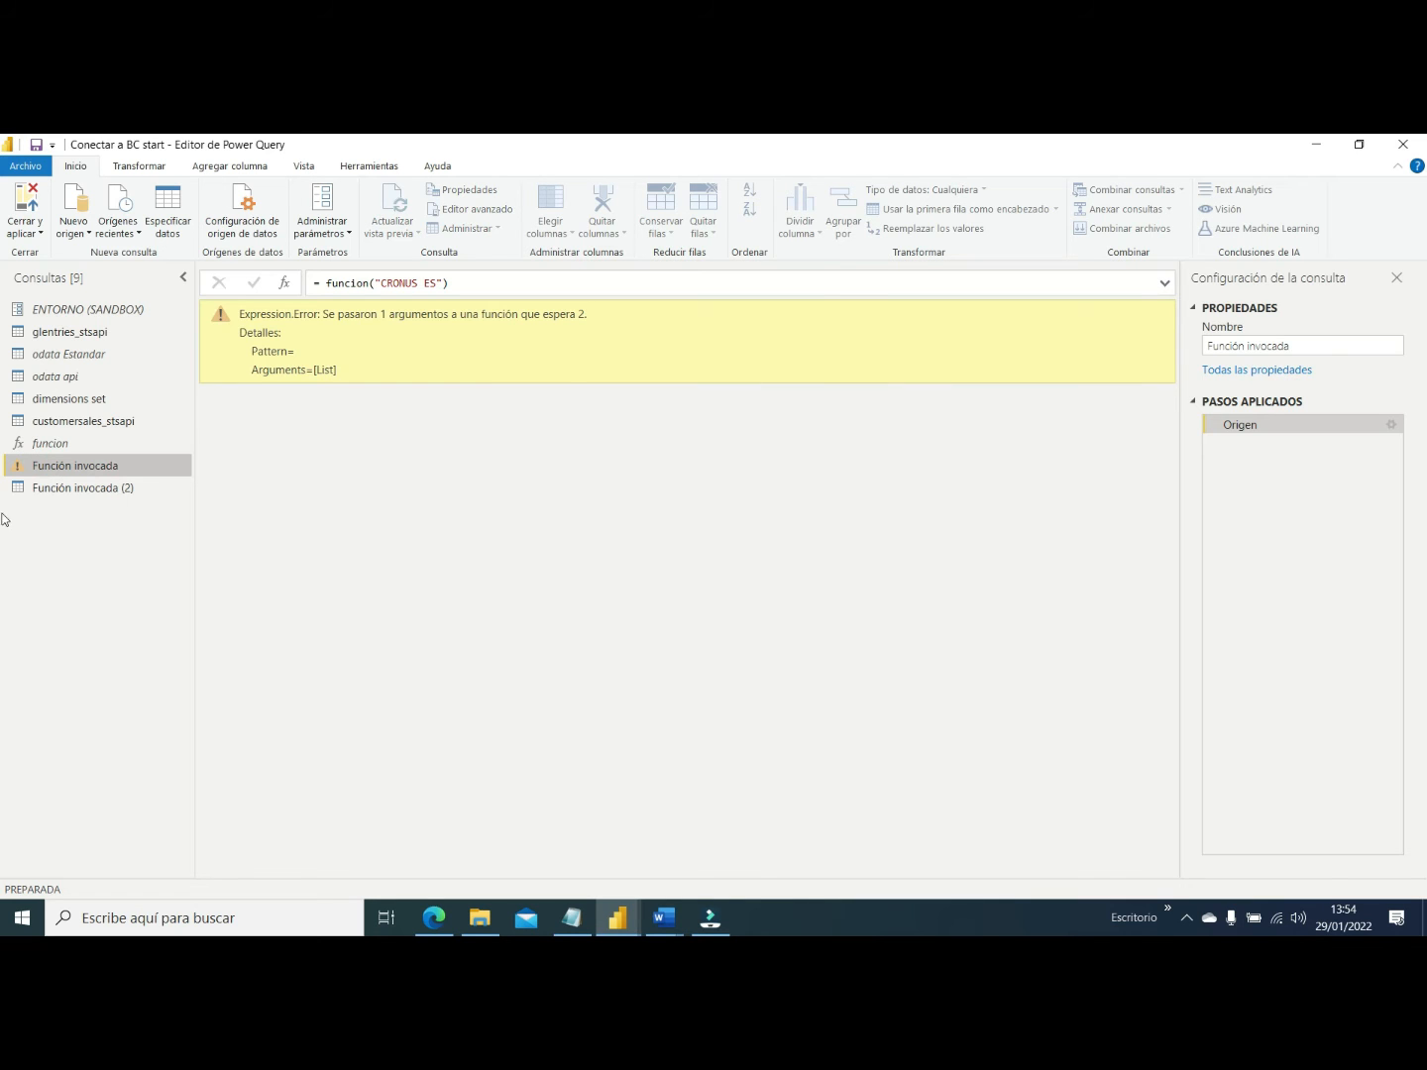
click(79, 472)
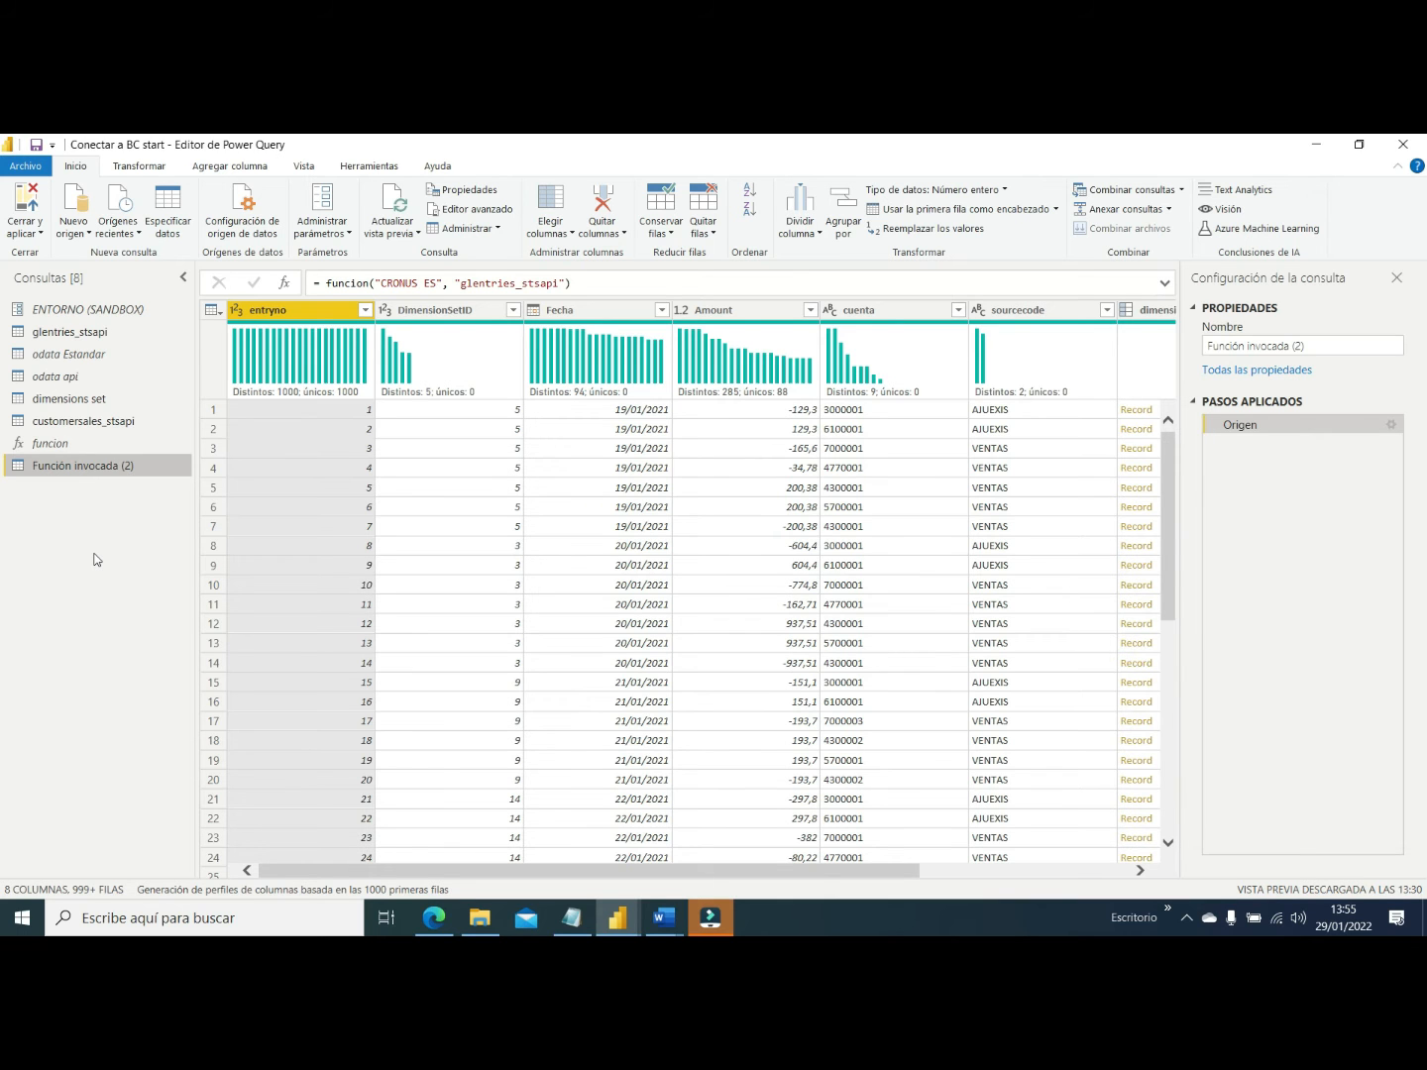
Duplicate the glentries_stsapi query
click(60, 331)
right_click(61, 331)
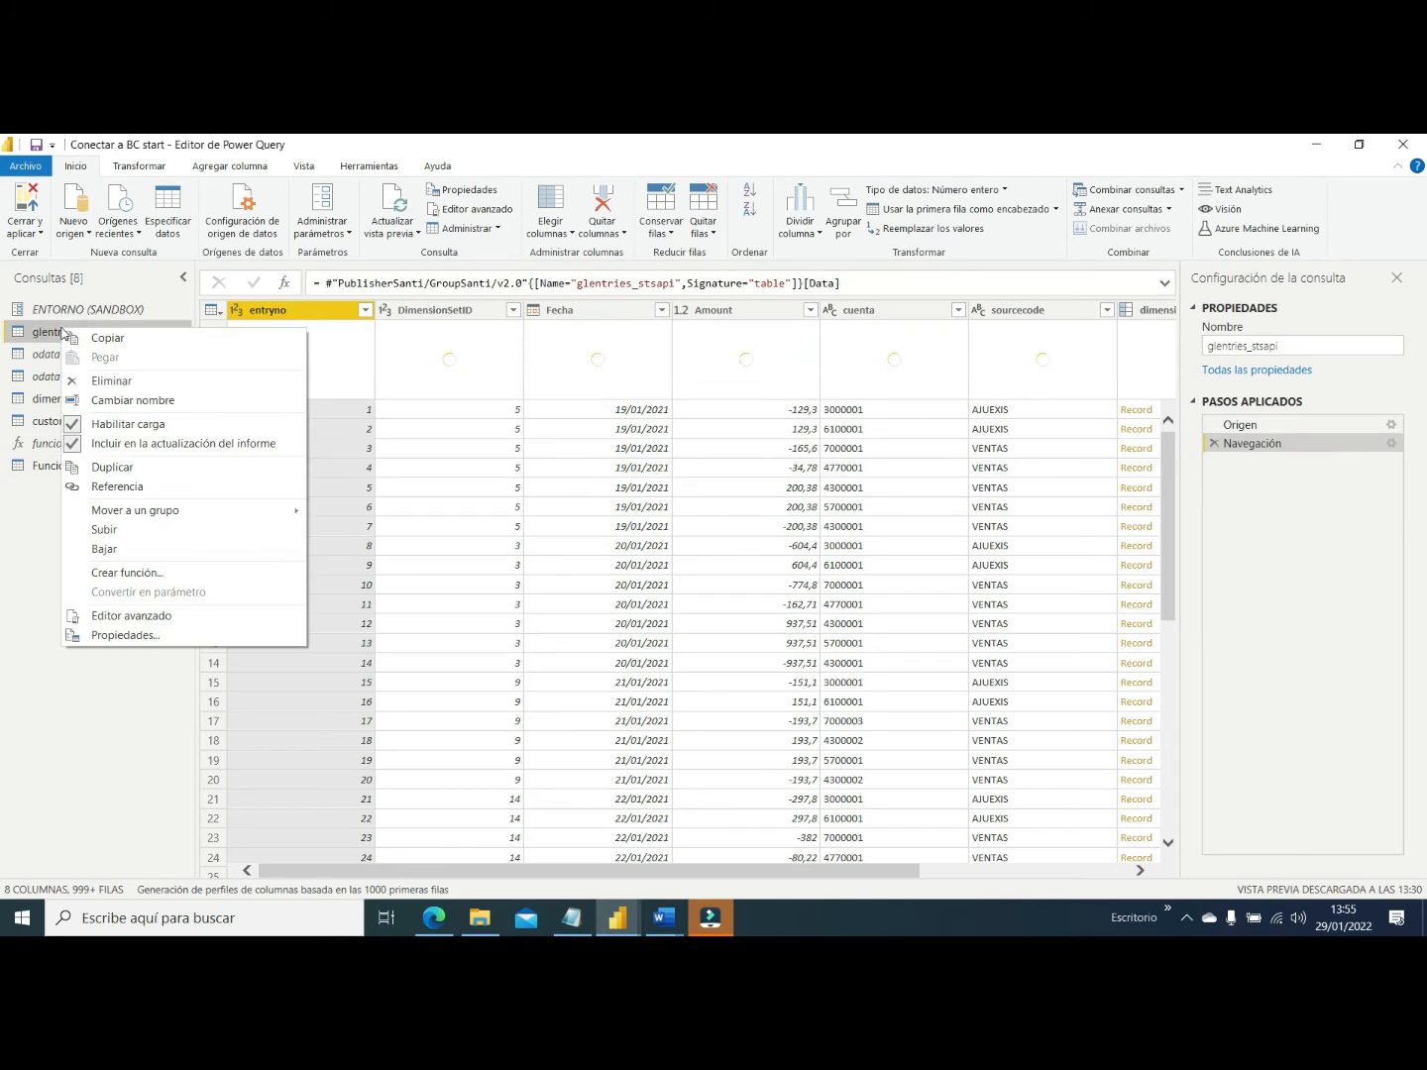
click(93, 471)
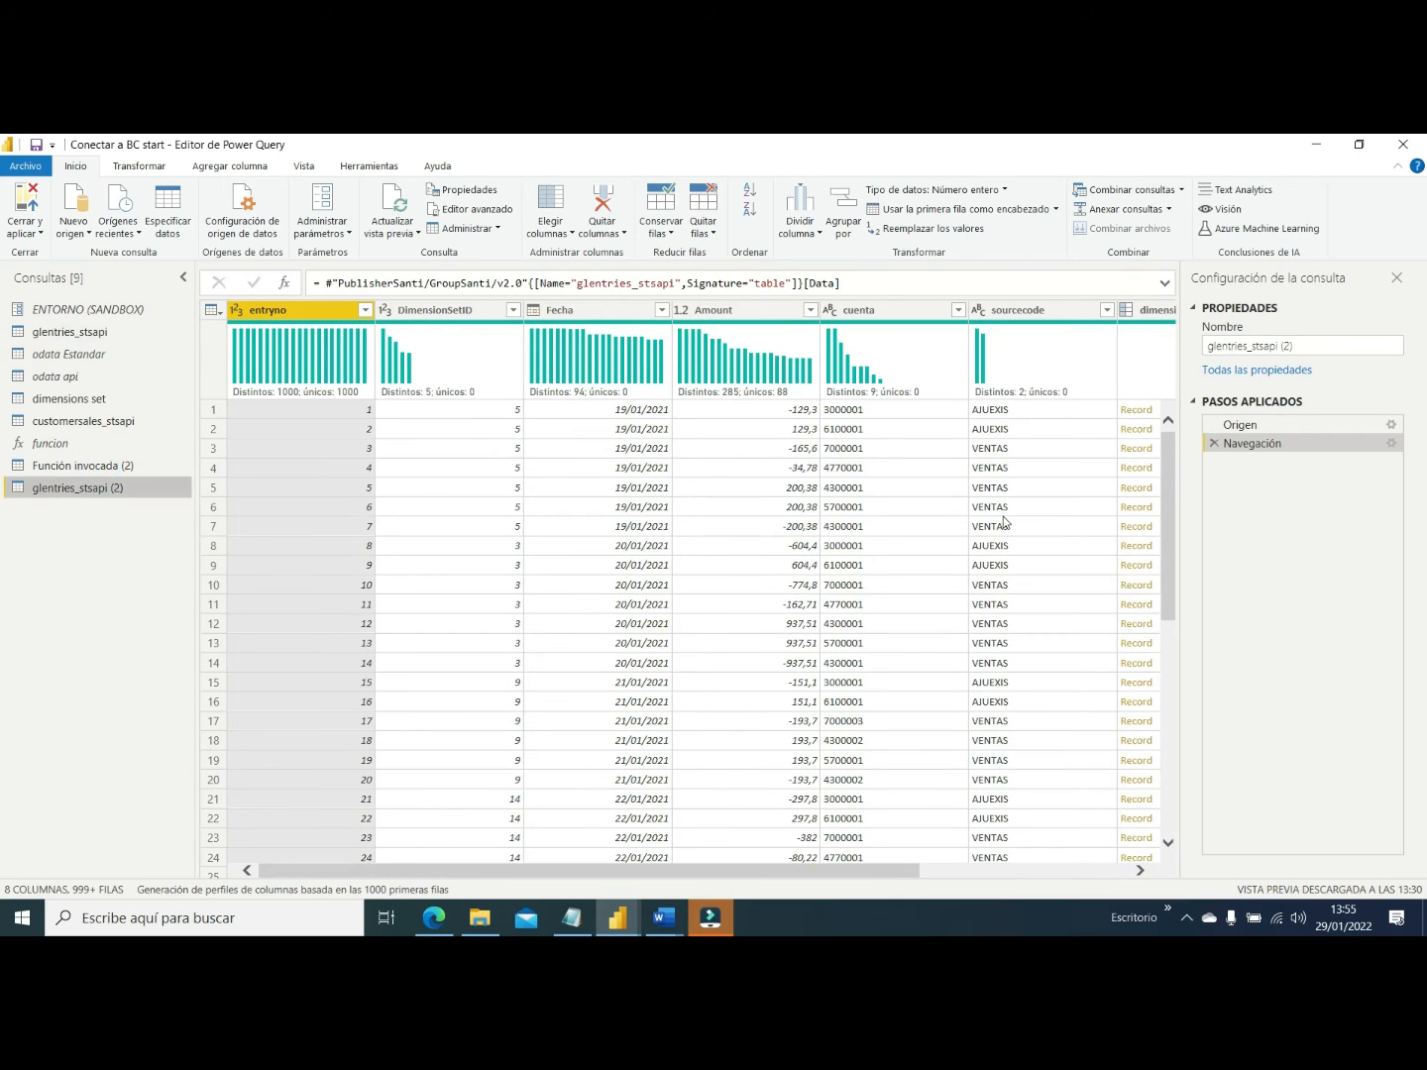
Remove the Navegación step from the glentries_stsapi (2) query and drill into the SANDBOX environment's data
click(1214, 443)
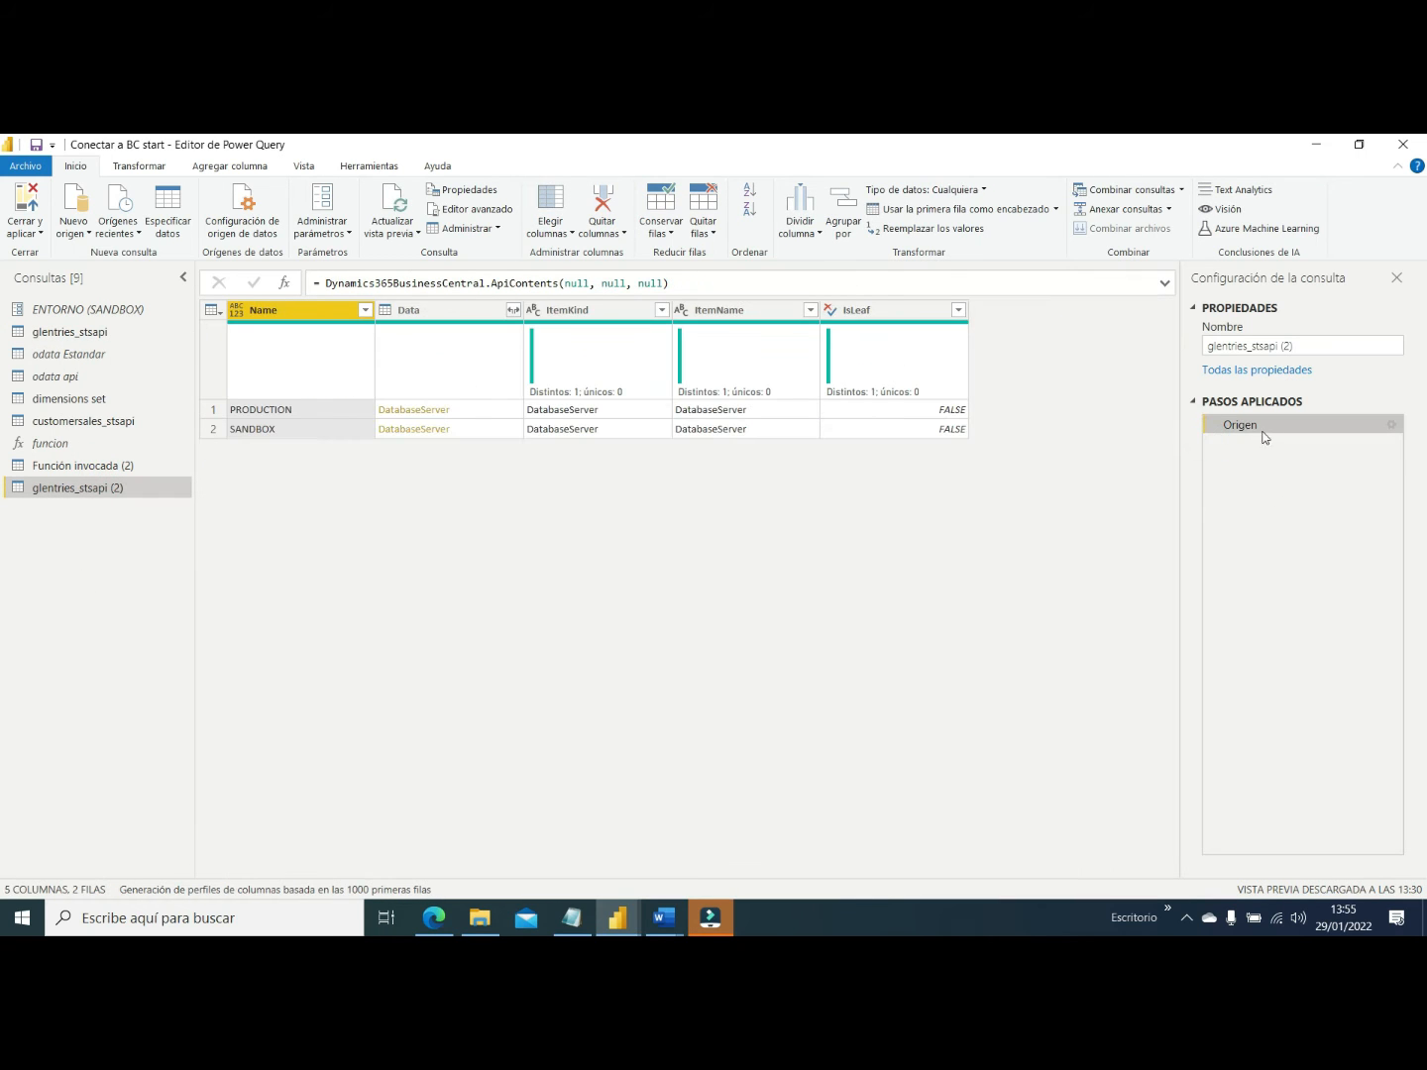
click(461, 431)
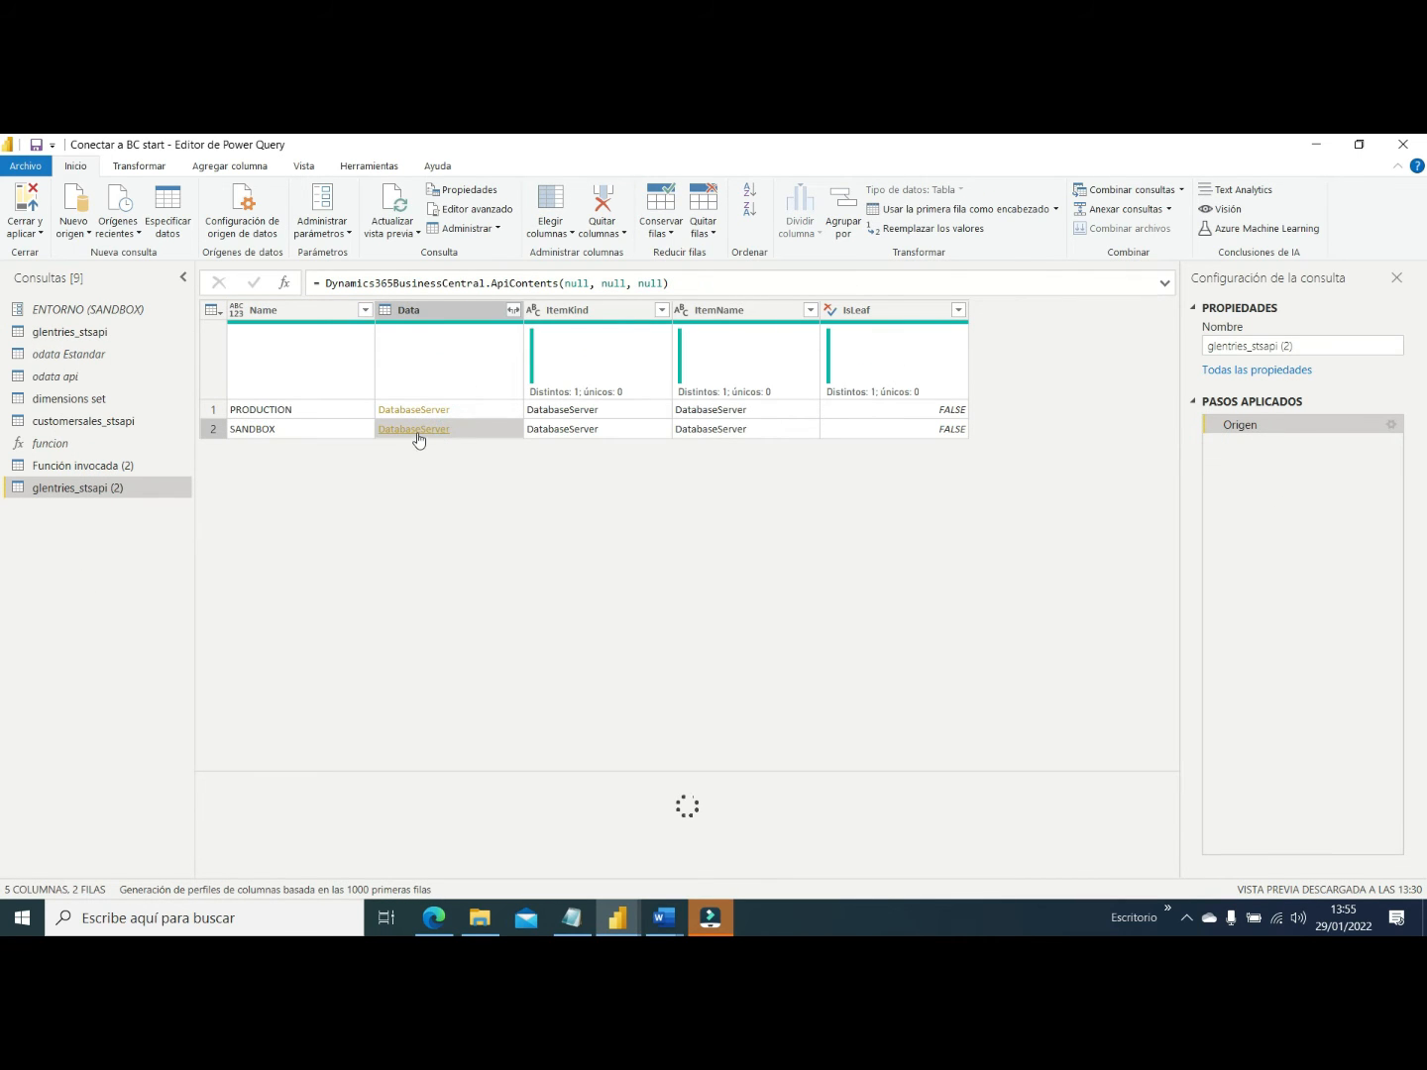
click(416, 430)
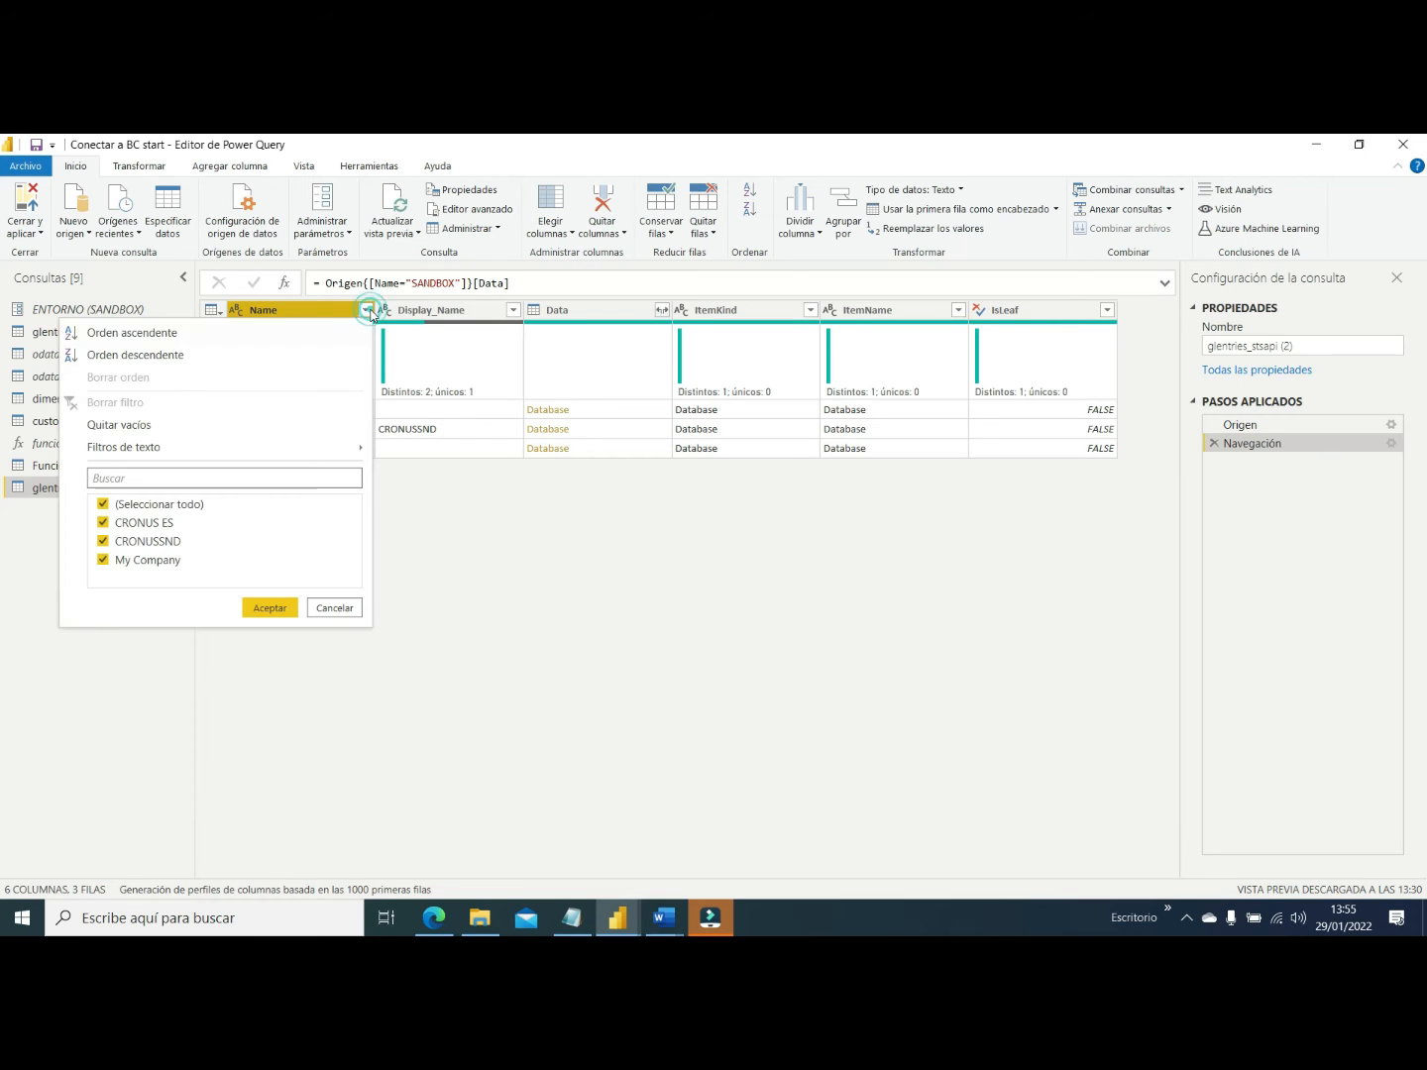
Filter My Company out of the Name column and remove all columns except Name
click(364, 311)
click(112, 564)
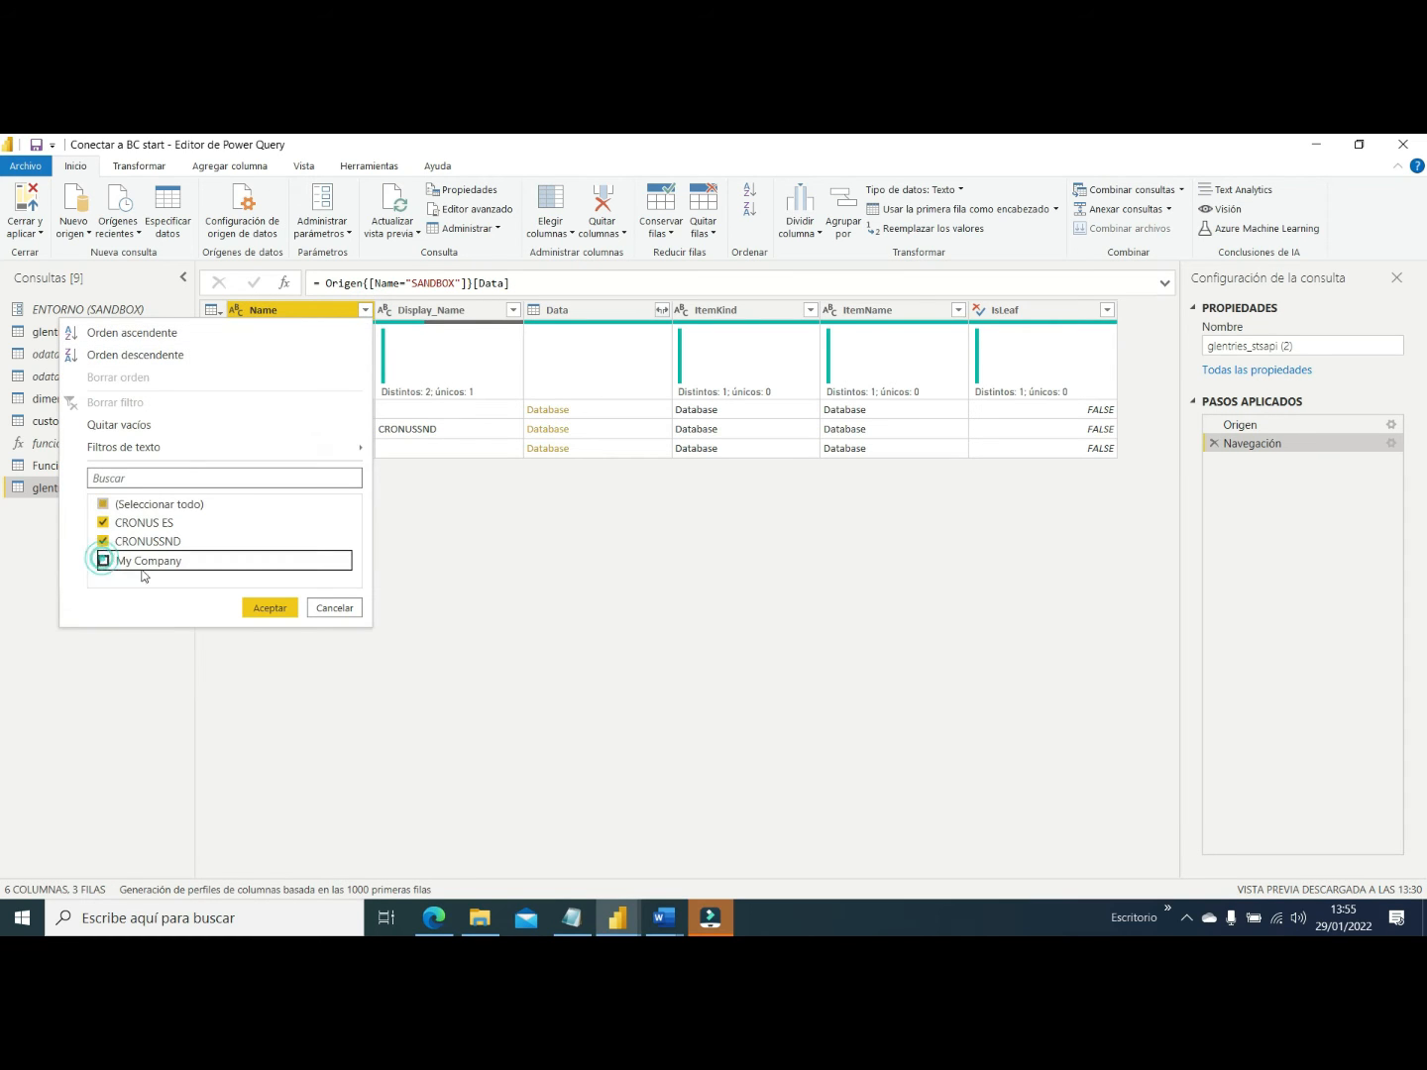
click(281, 608)
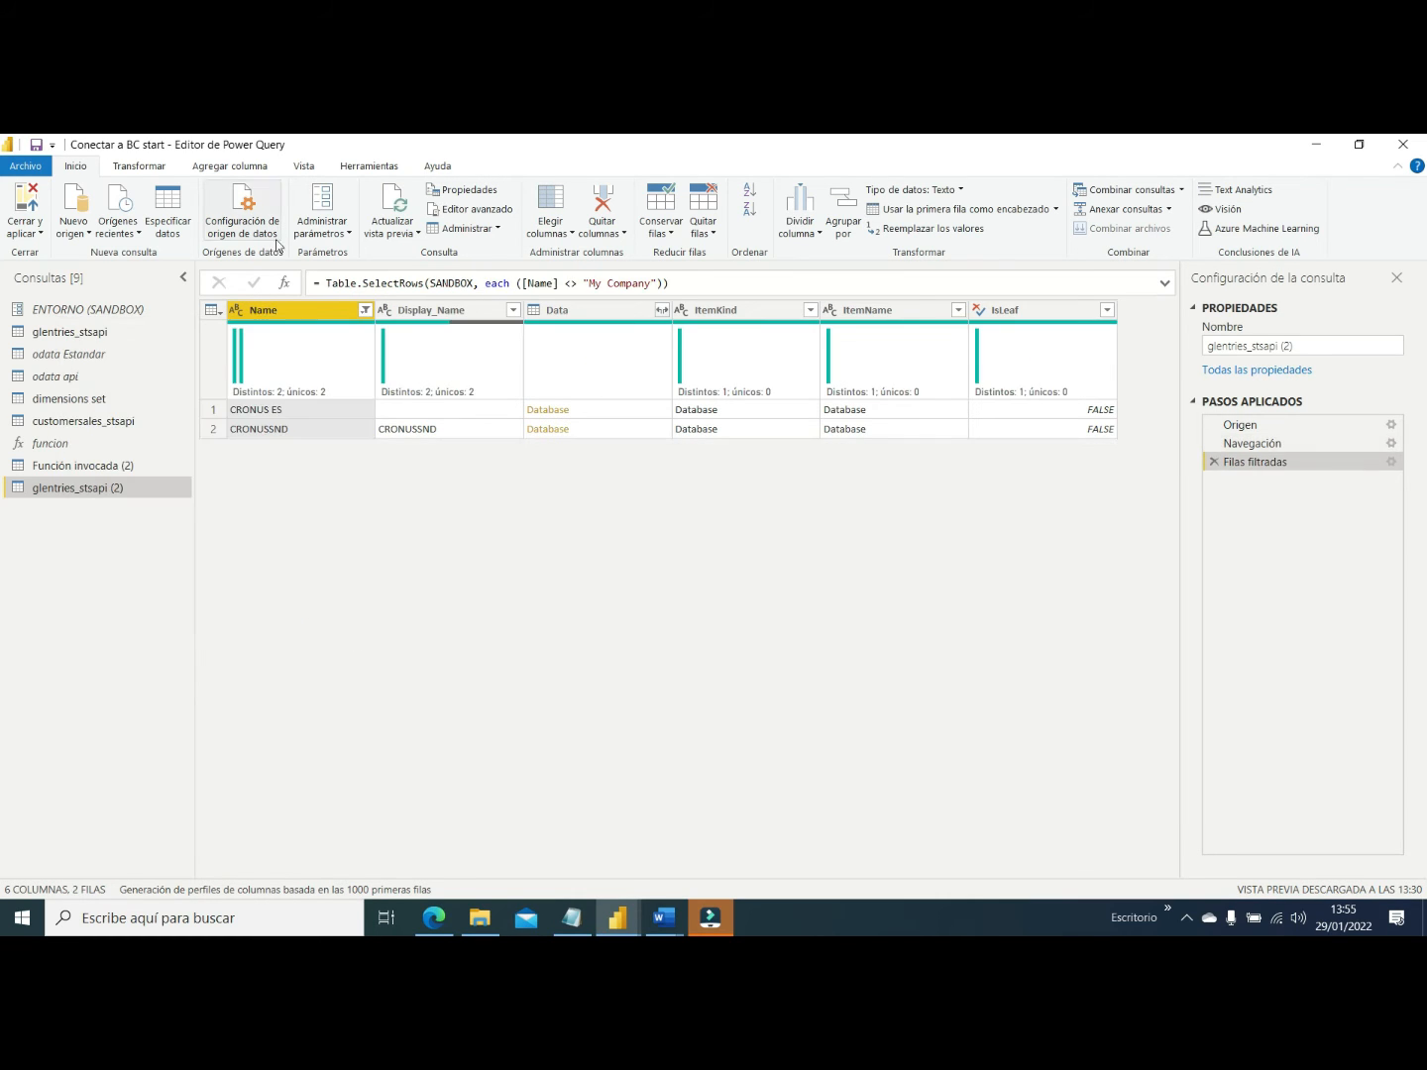
right_click(305, 306)
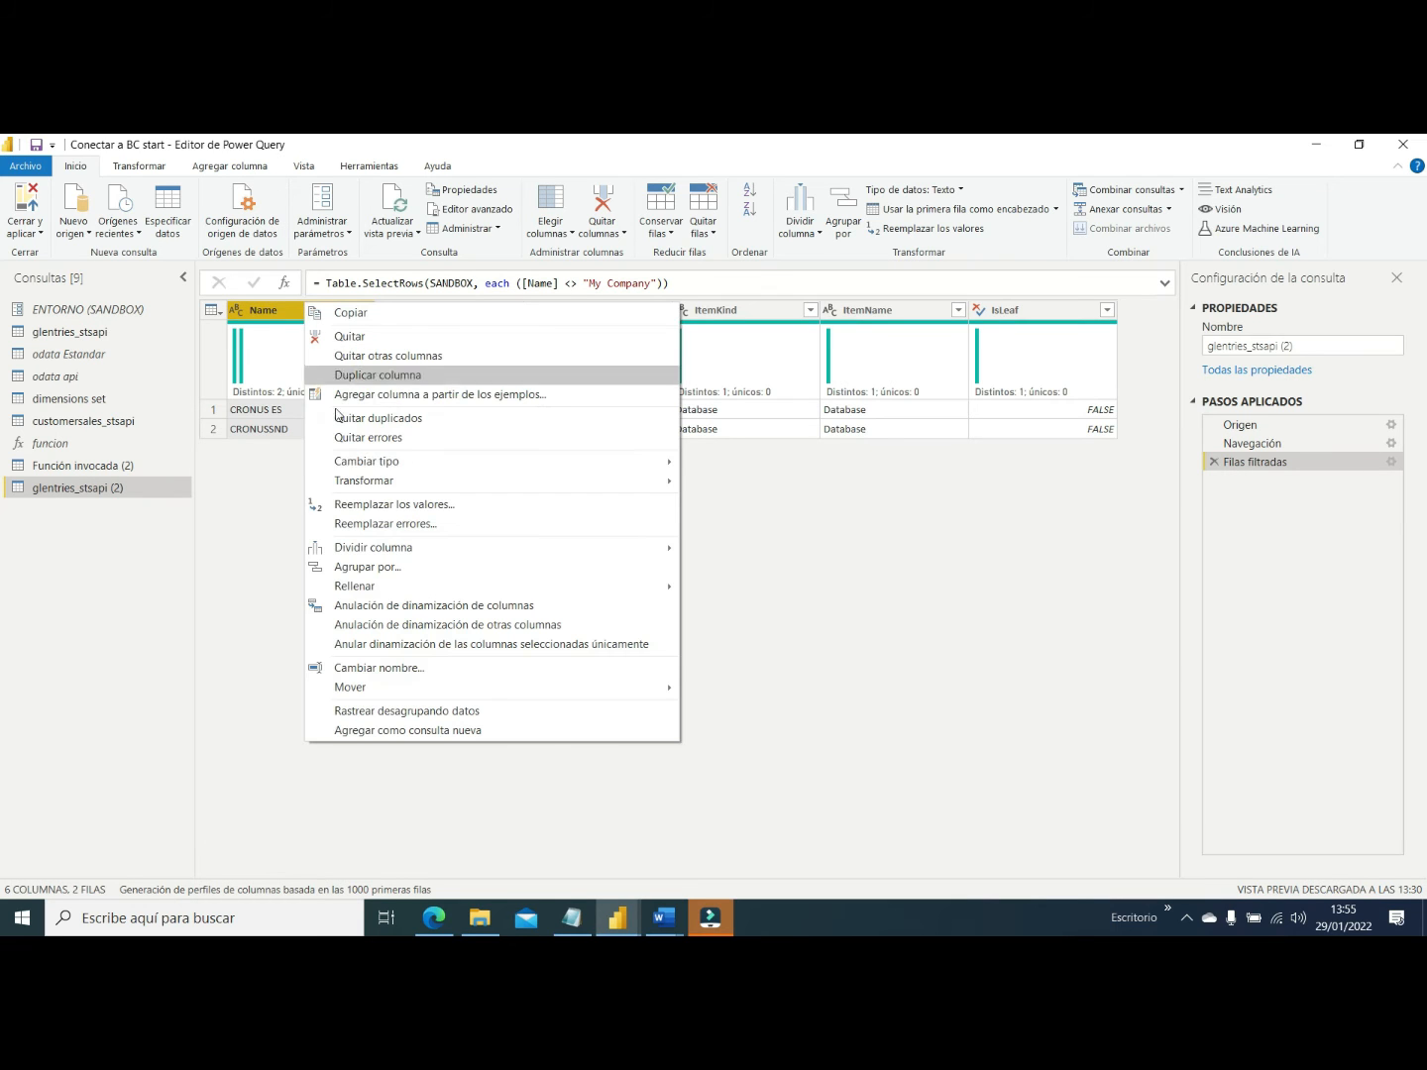
click(359, 358)
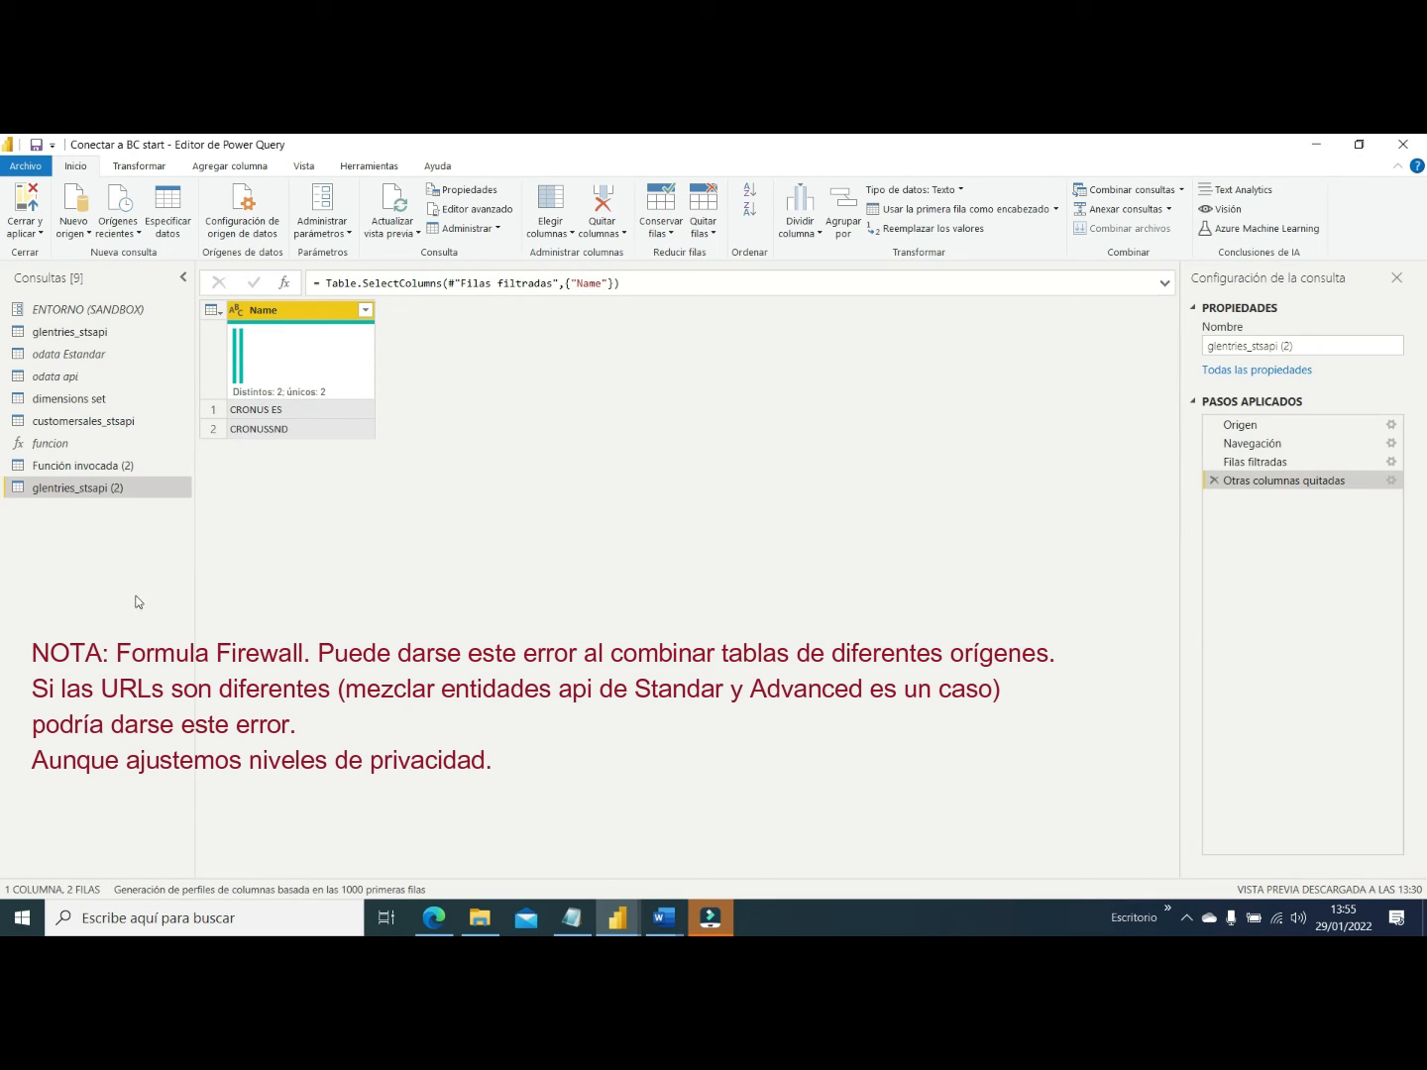
Start a new manually entered table and name its first column Empresa
click(168, 209)
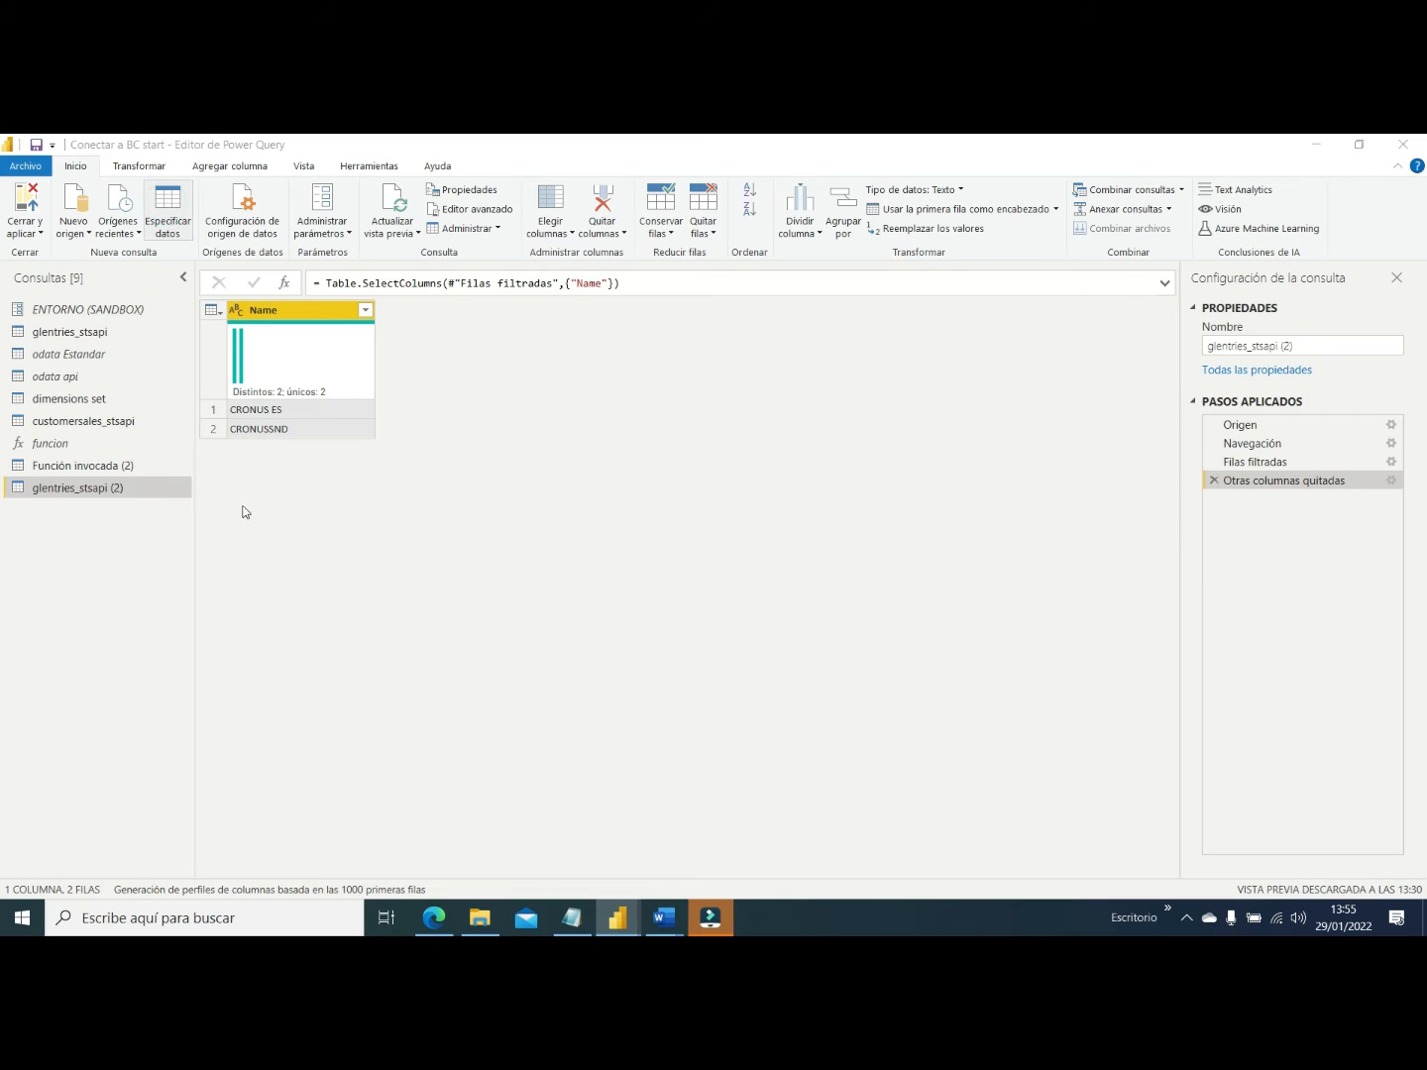
drag(416, 241, 582, 329)
double_click(548, 355)
text(Emopre)
key(BackSpace)
key(BackSpace)
key(BackSpace)
key(BackSpace)
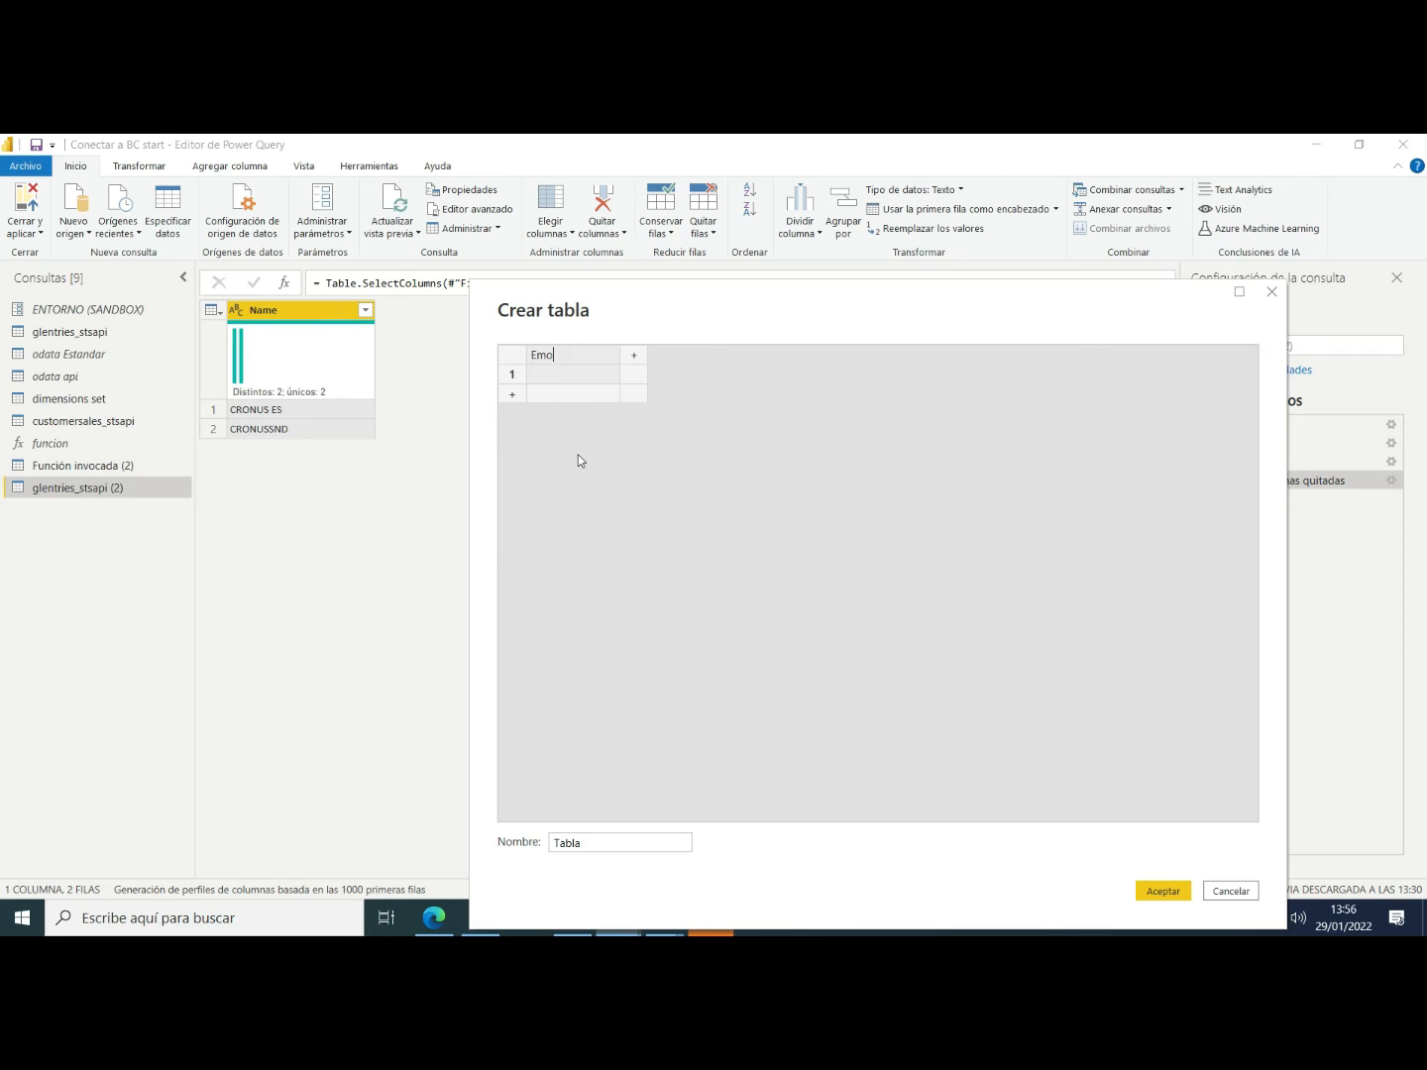
text(per)
key(BackSpace)
key(BackSpace)
text(resa)
Enter CRONUS ES and CRONUSSND as the rows under Empresa and create the table with the name Empresas
click(586, 379)
text(CRONUS ES)
key(Return)
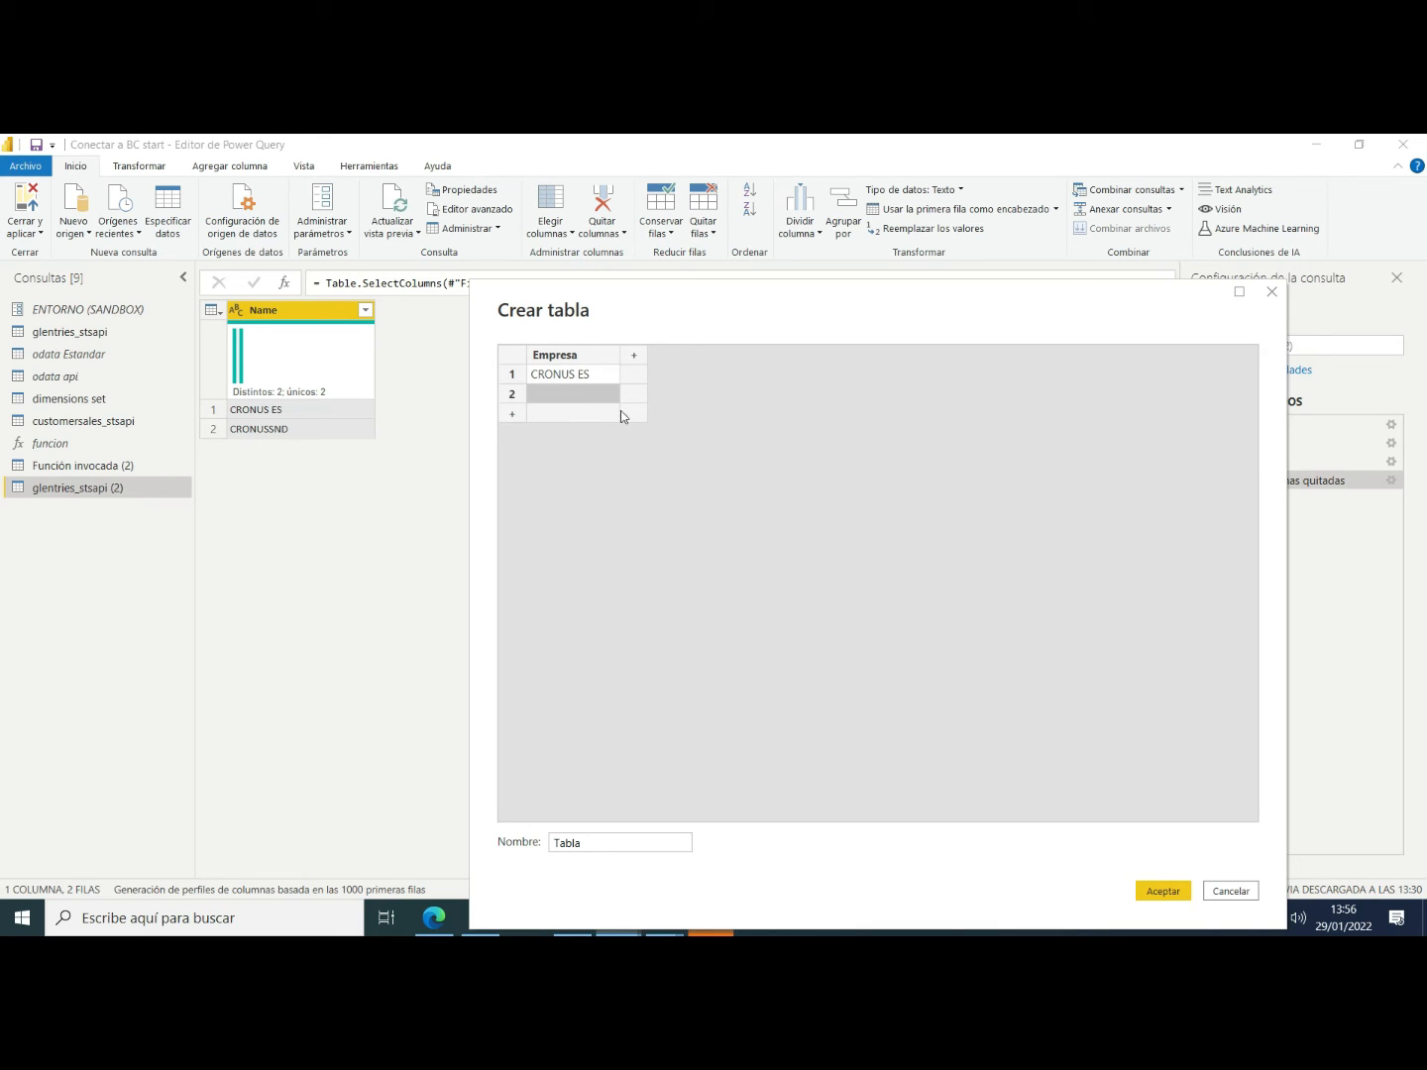
click(579, 395)
text(CRONUSSND)
double_click(634, 845)
text(Empresas)
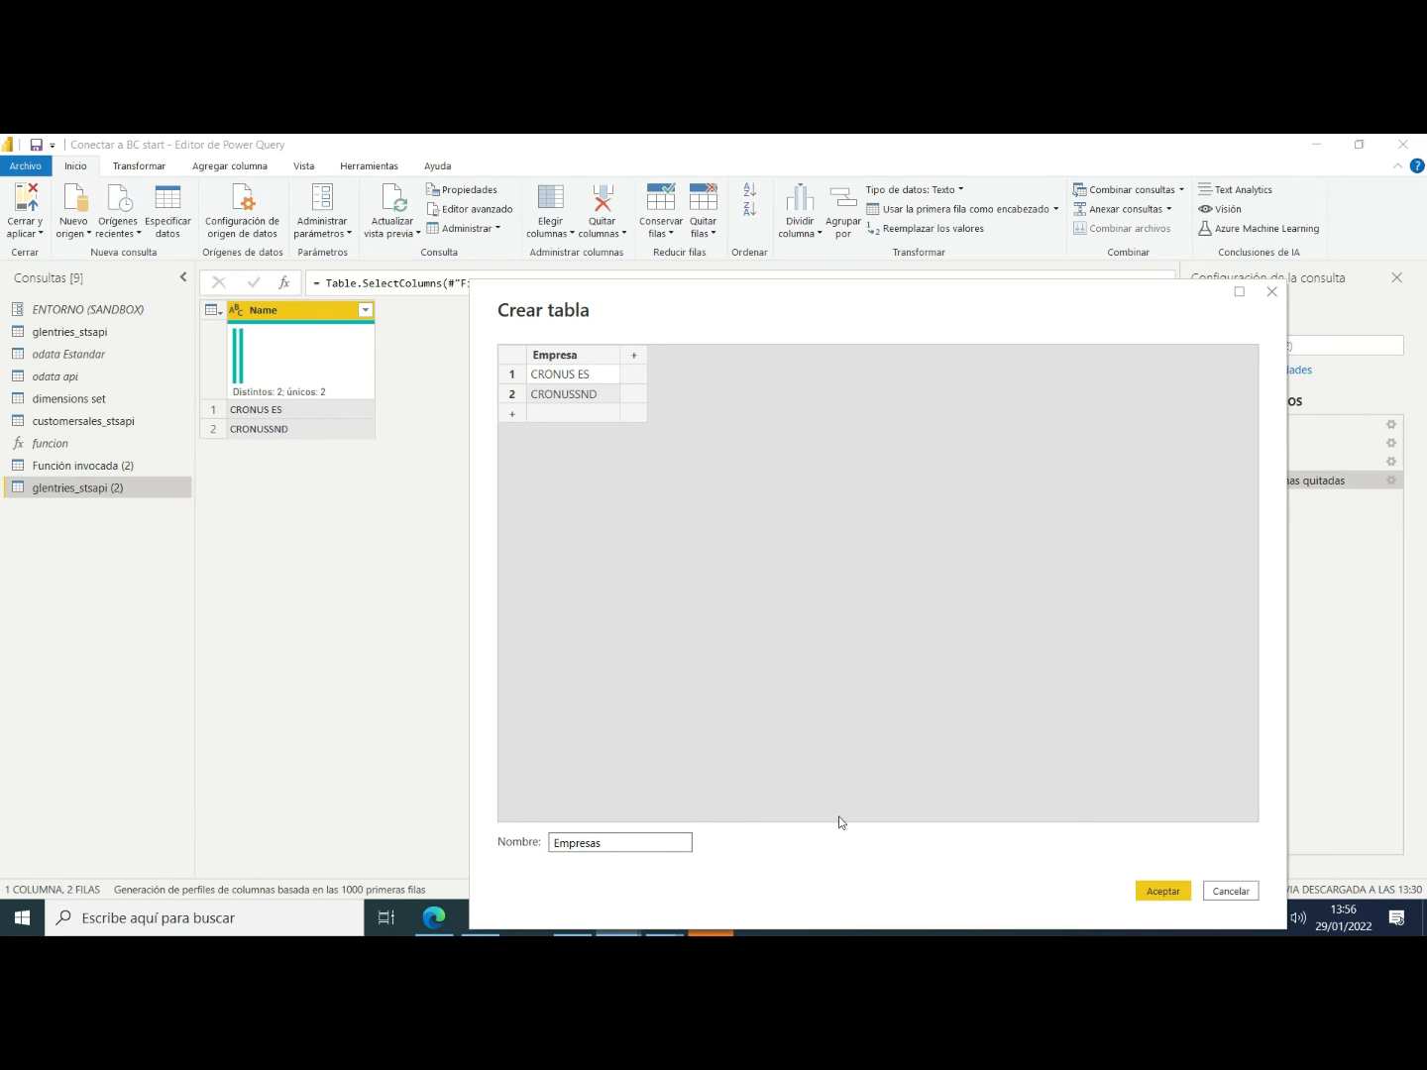
click(1162, 891)
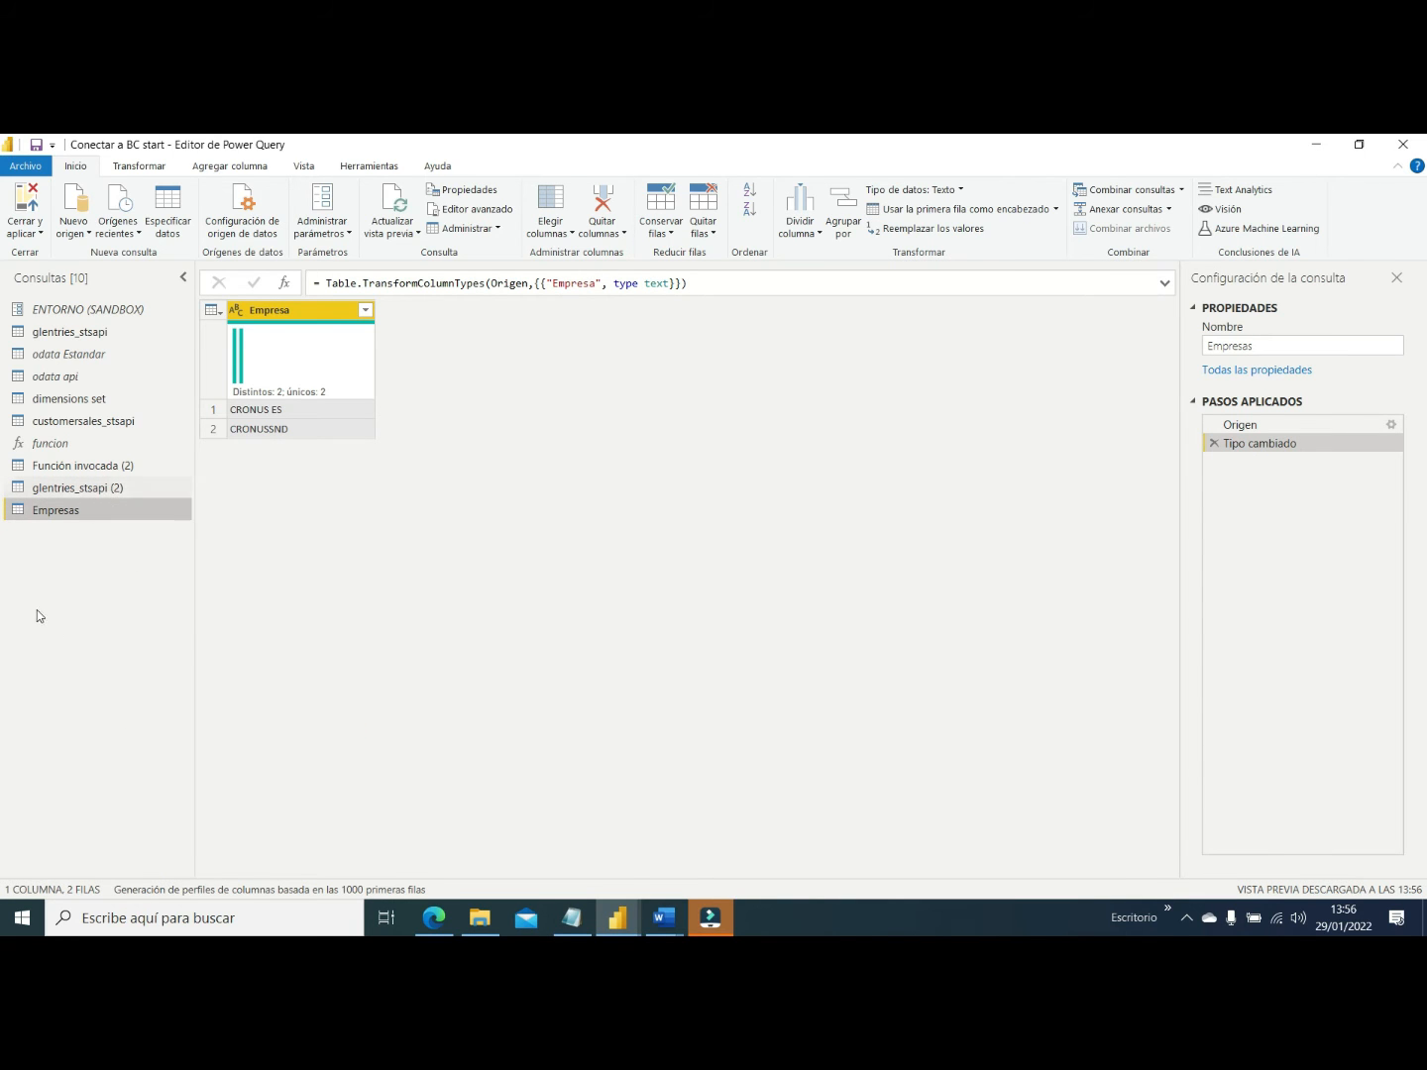
Delete the glentries_stsapi (2) query
click(73, 487)
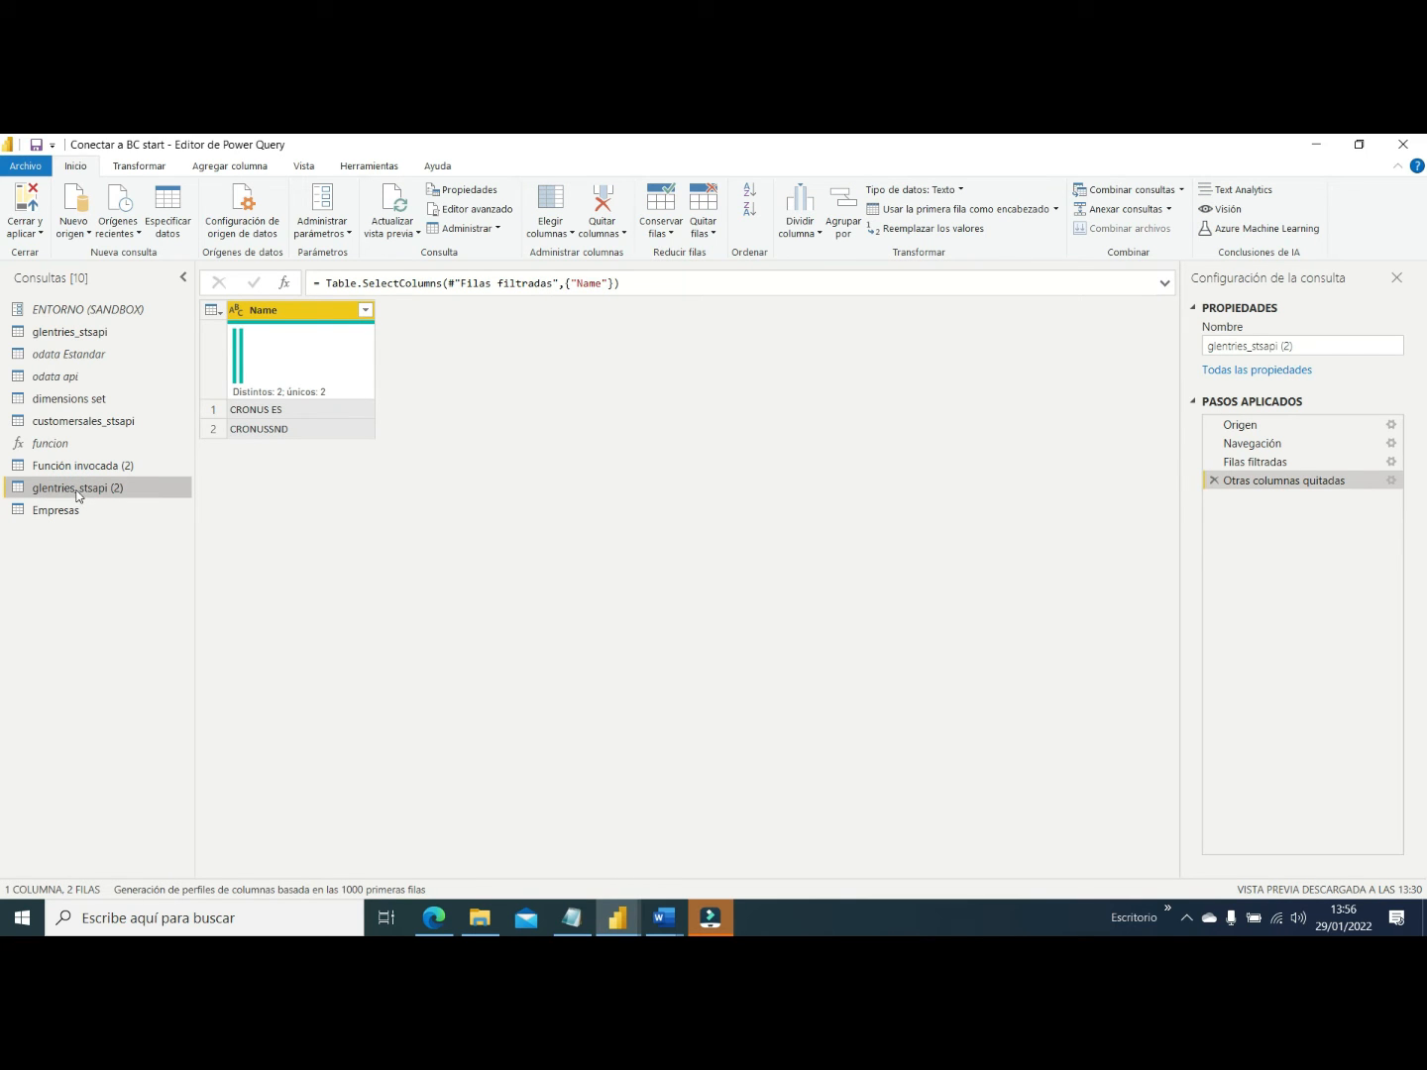
right_click(75, 493)
click(102, 542)
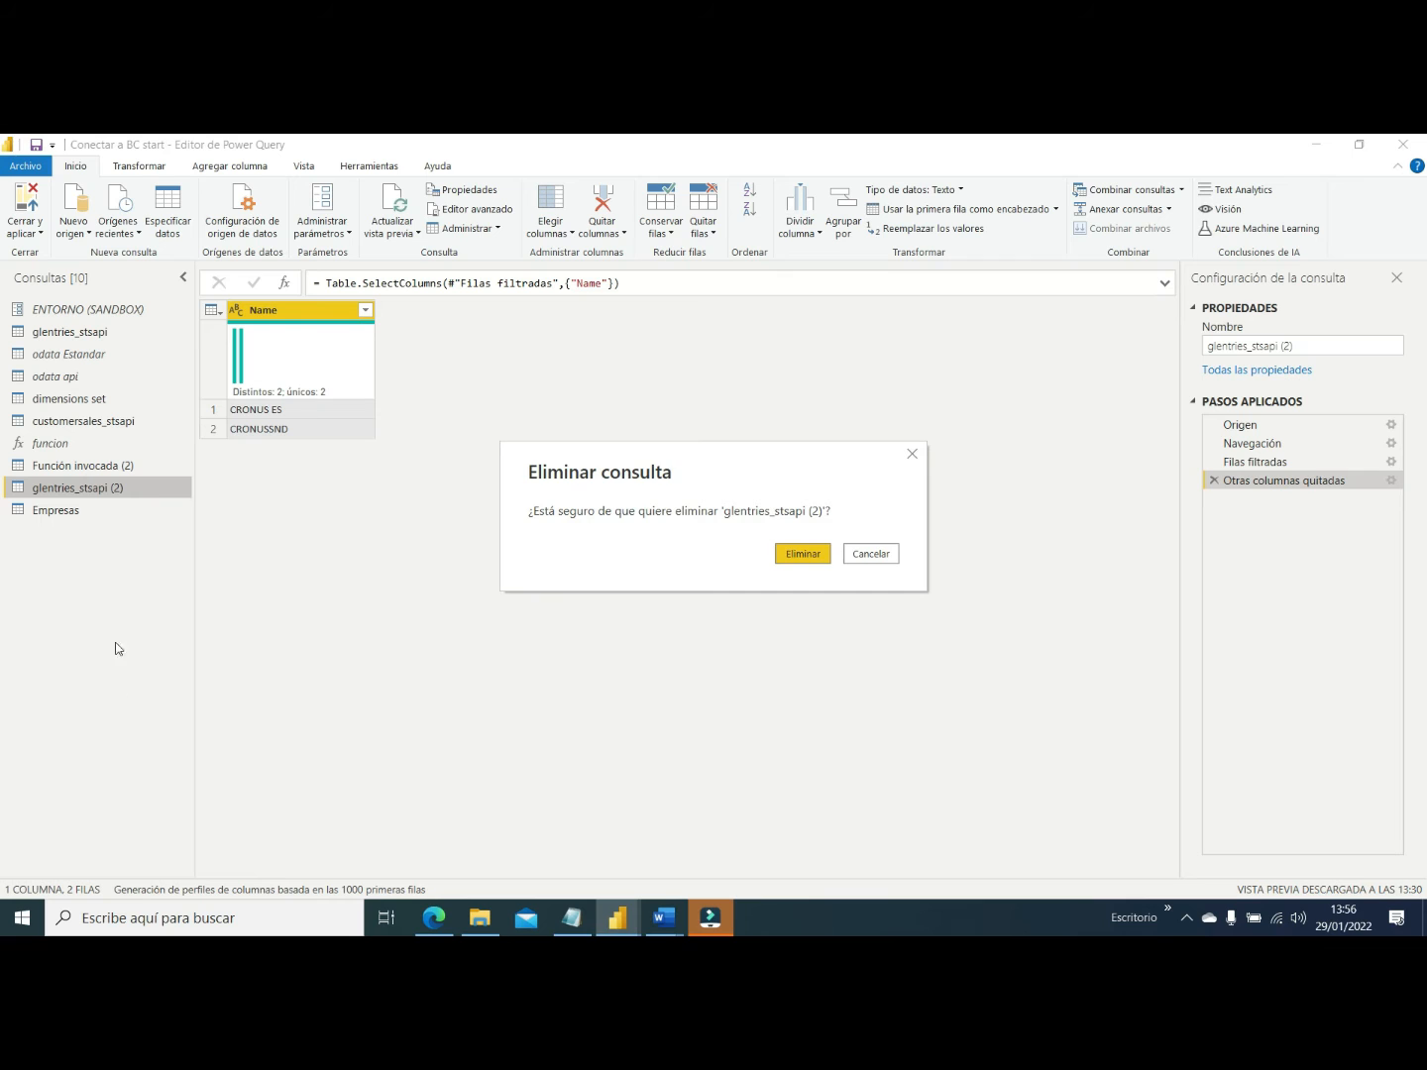
click(796, 549)
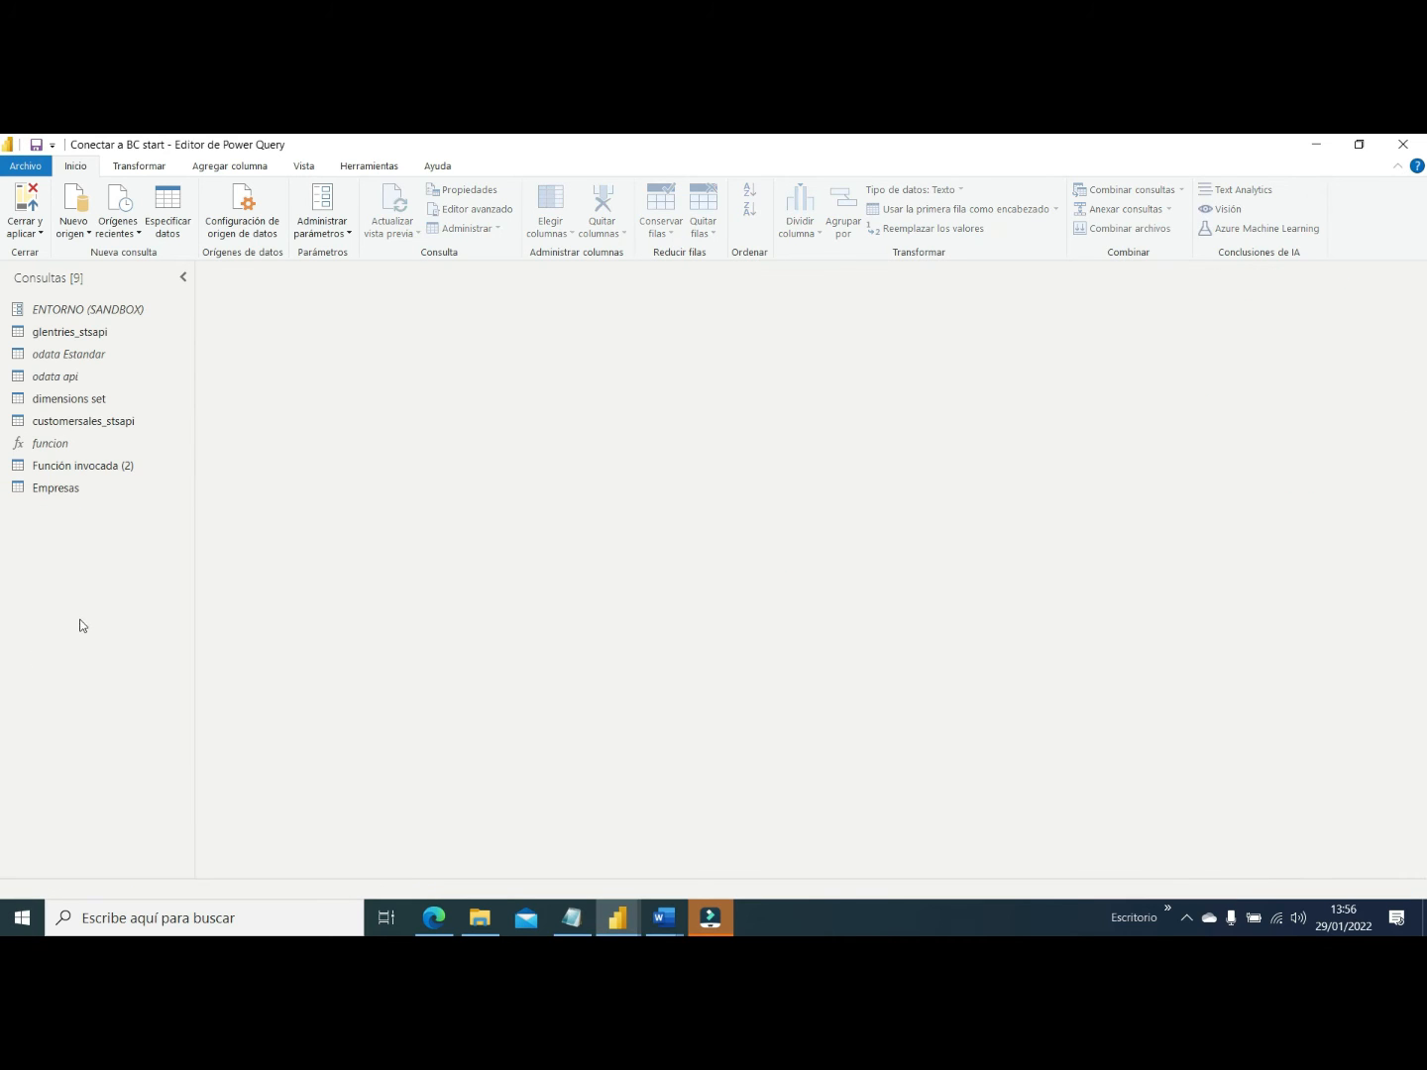
Examine the Empresas, dimensions set and glentries_stsapi queries, focusing on the DimensionSetID values that link the latter two
click(45, 489)
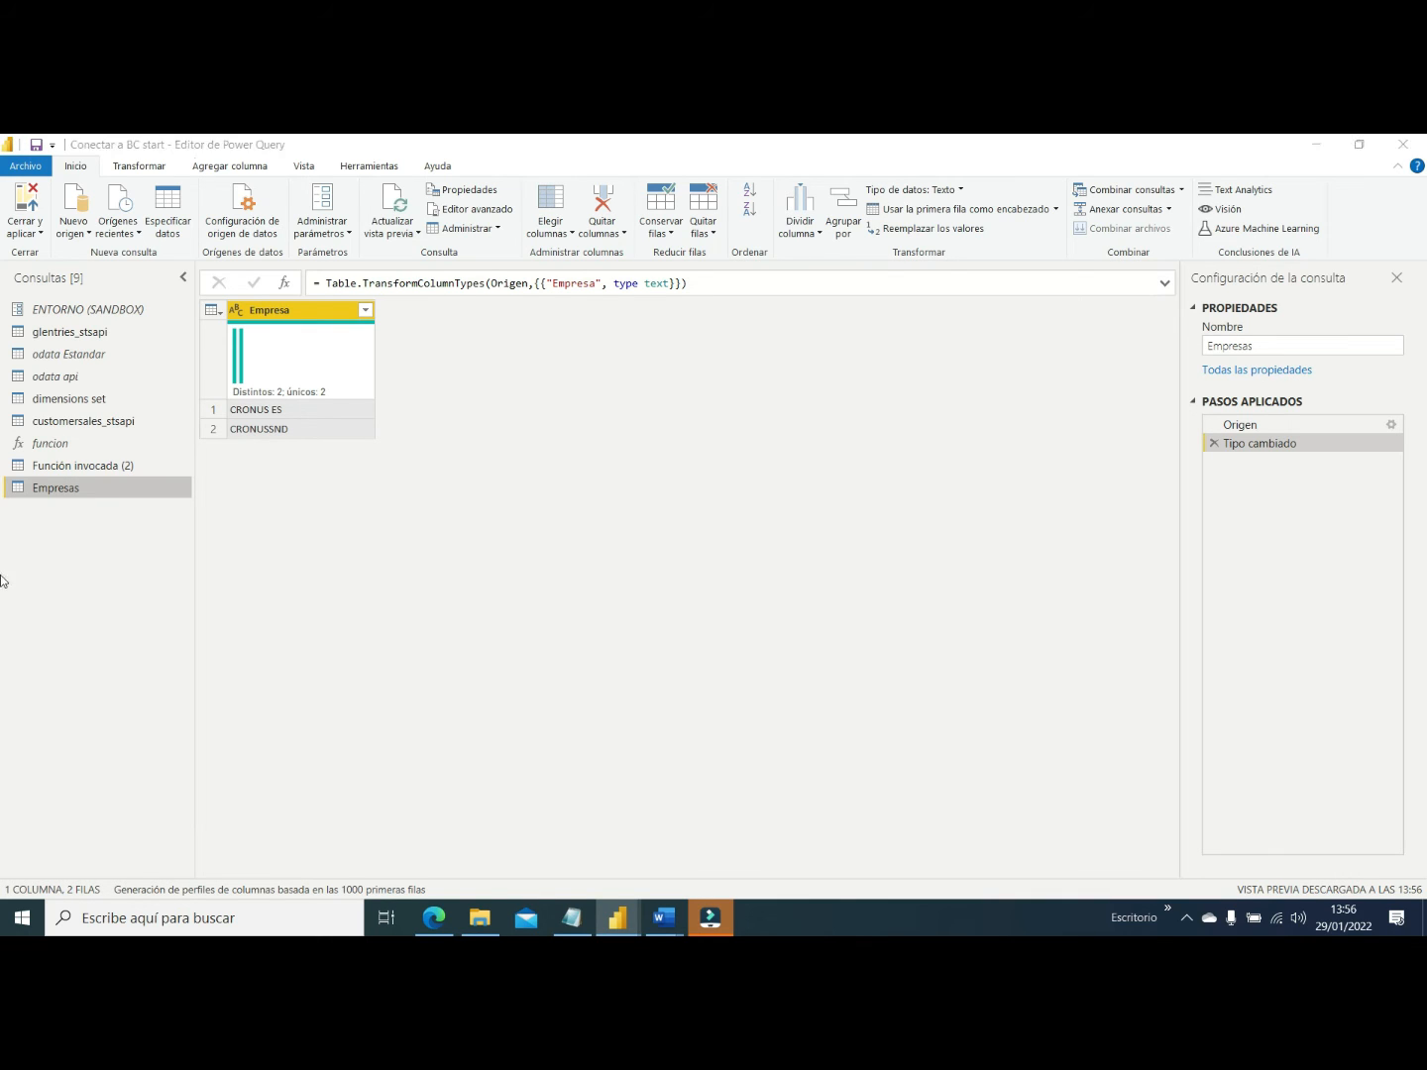
click(63, 406)
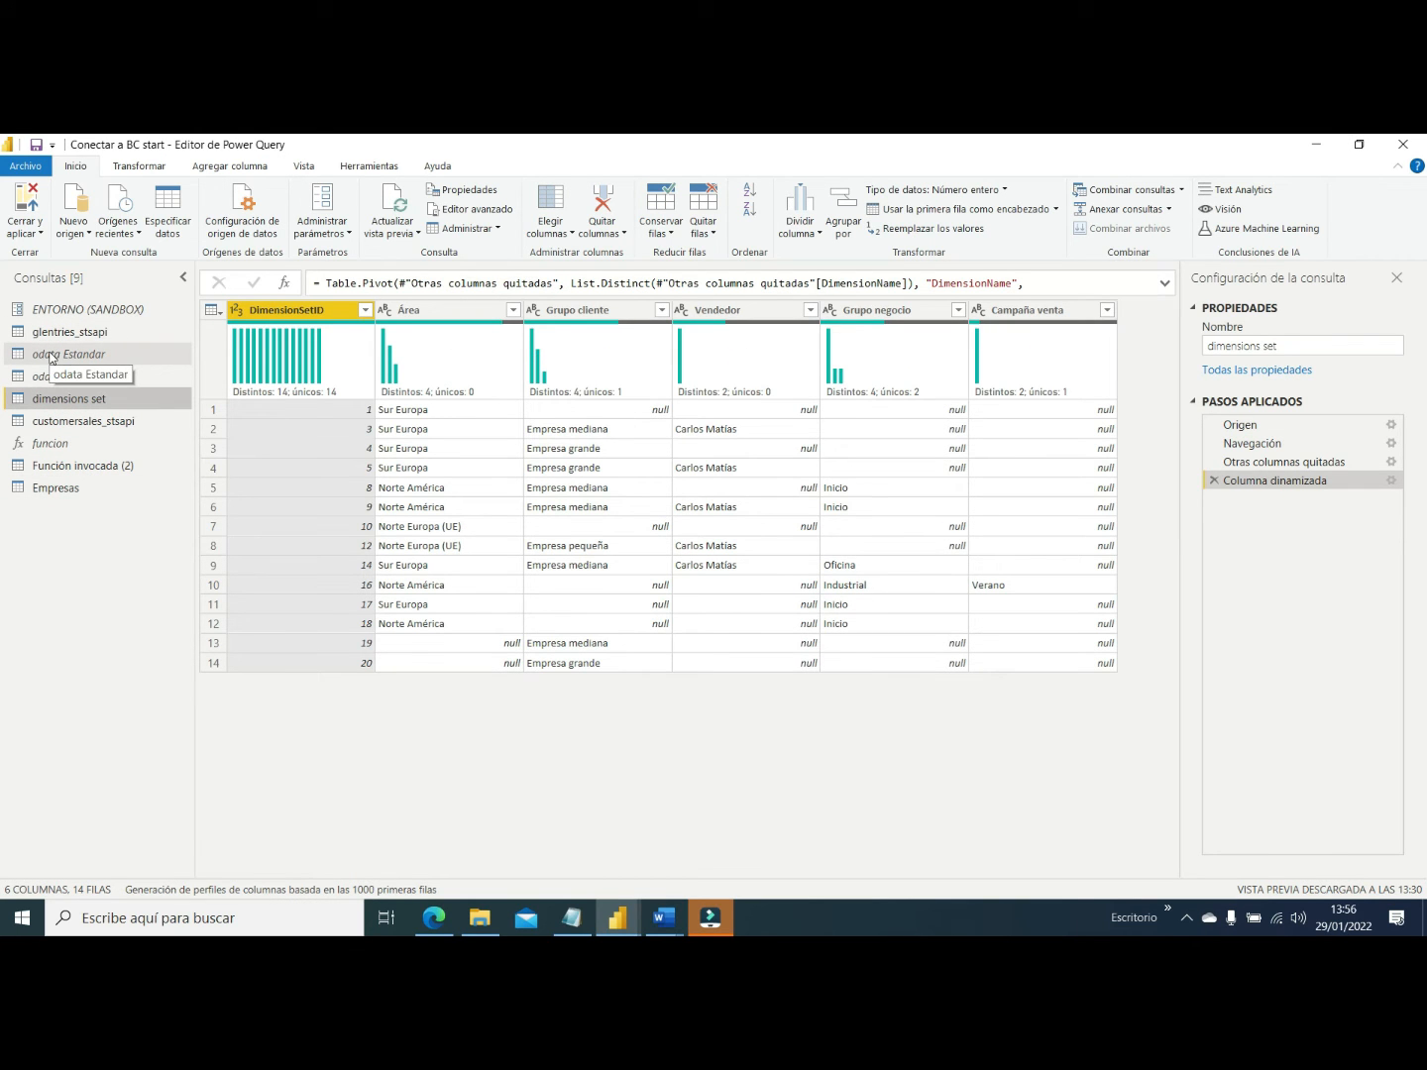
click(59, 333)
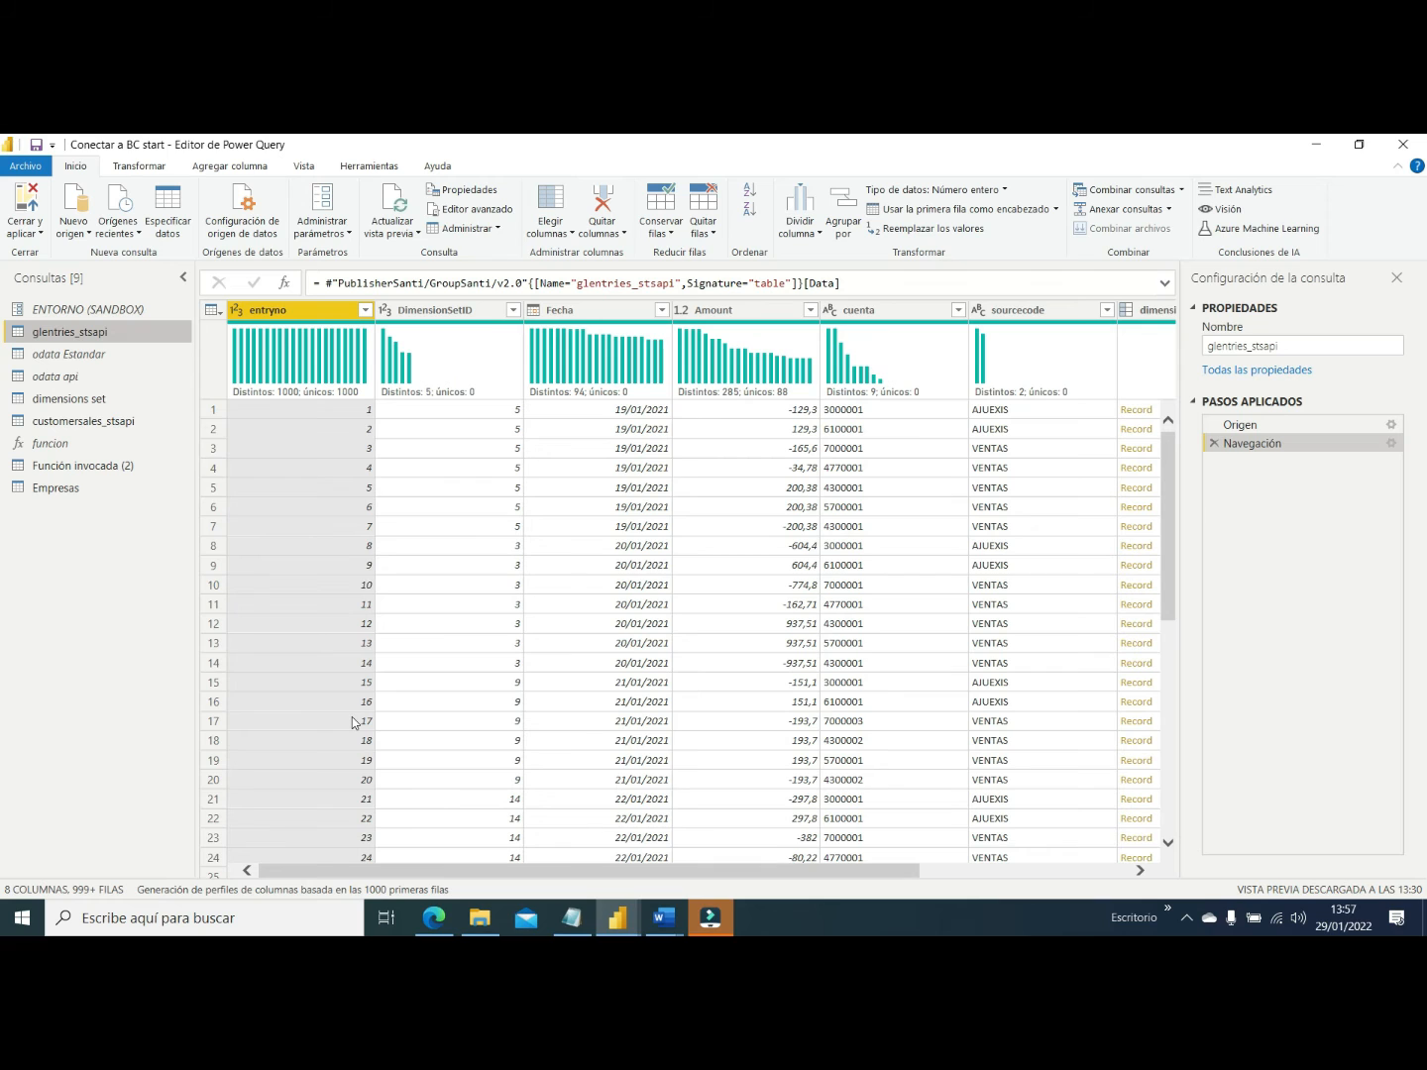
mouse_move(617, 918)
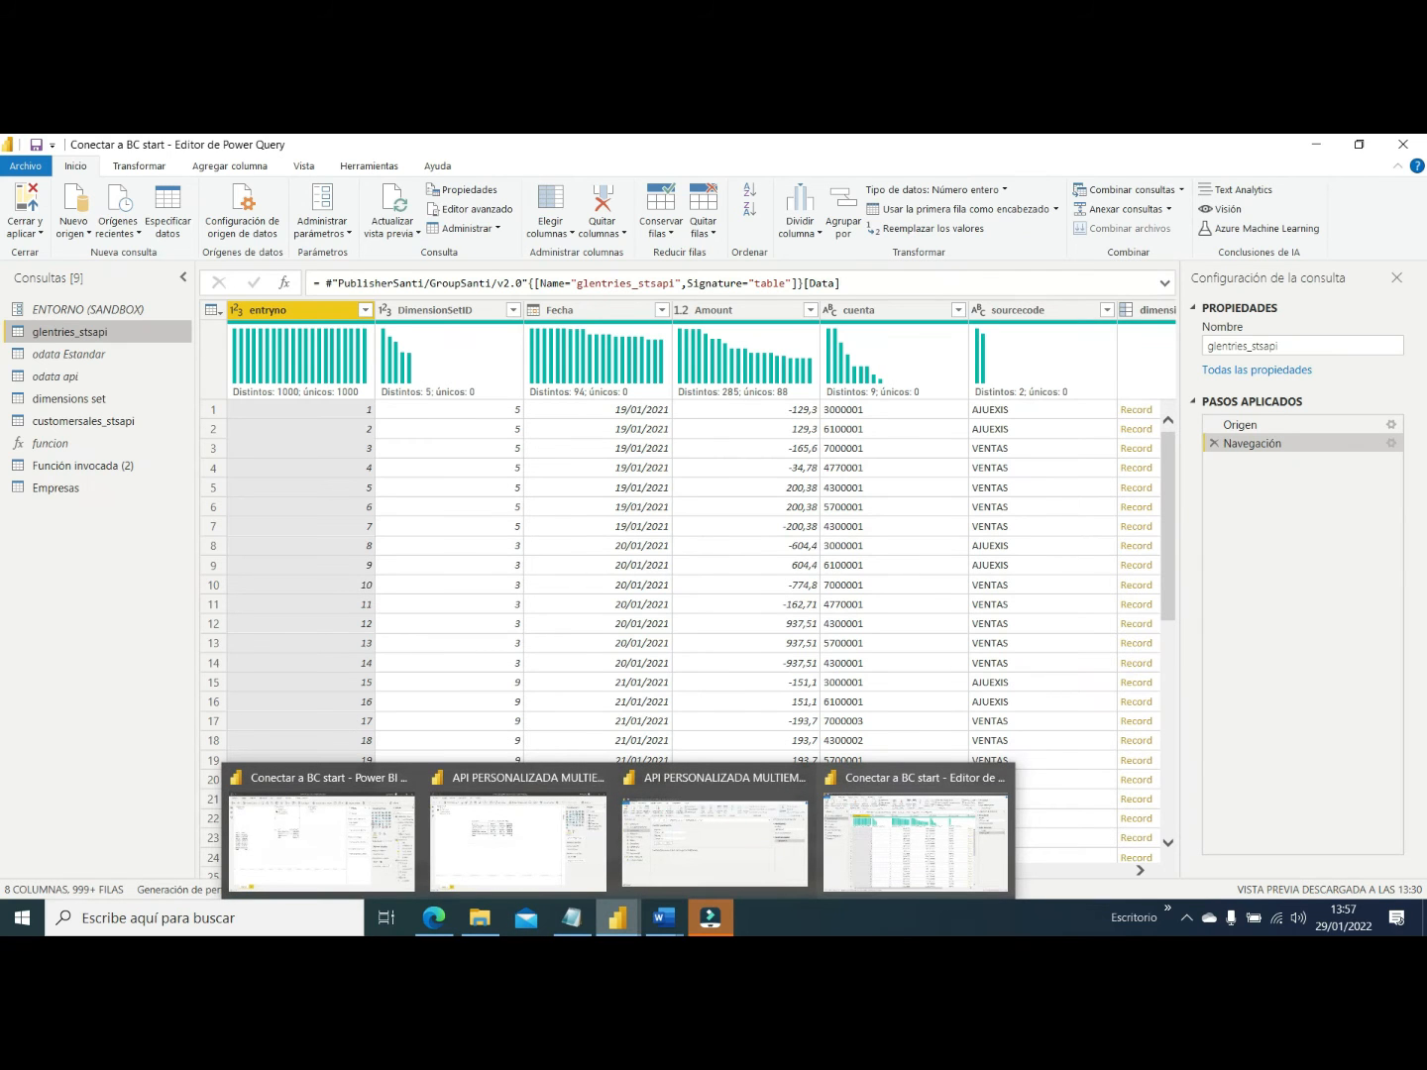
click(978, 850)
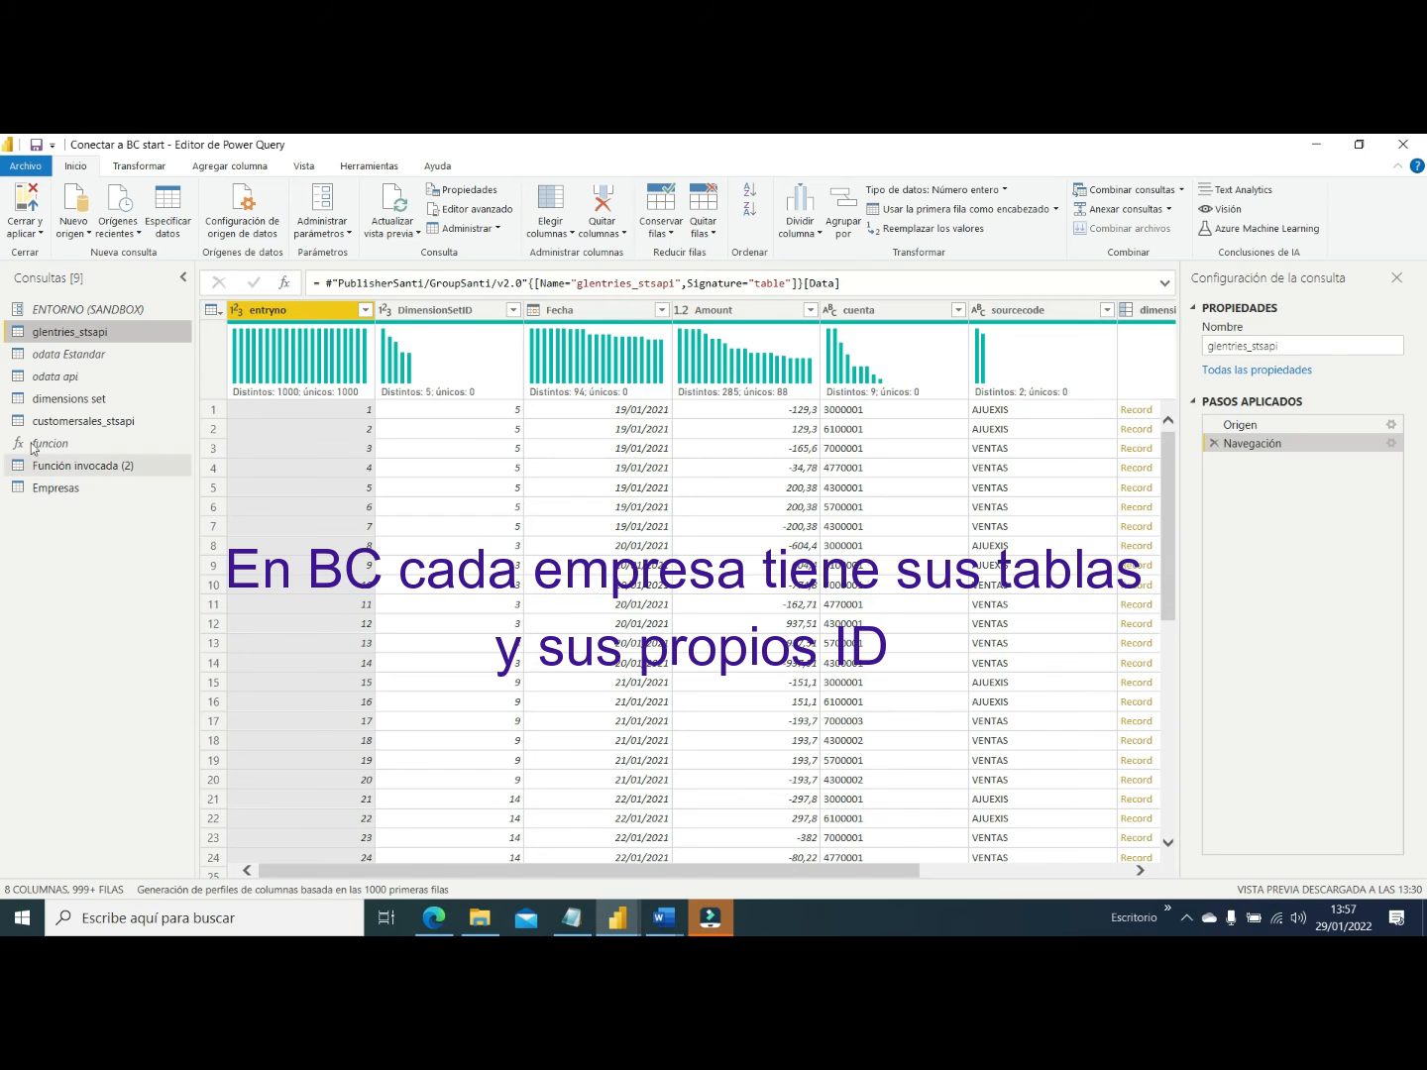
click(55, 398)
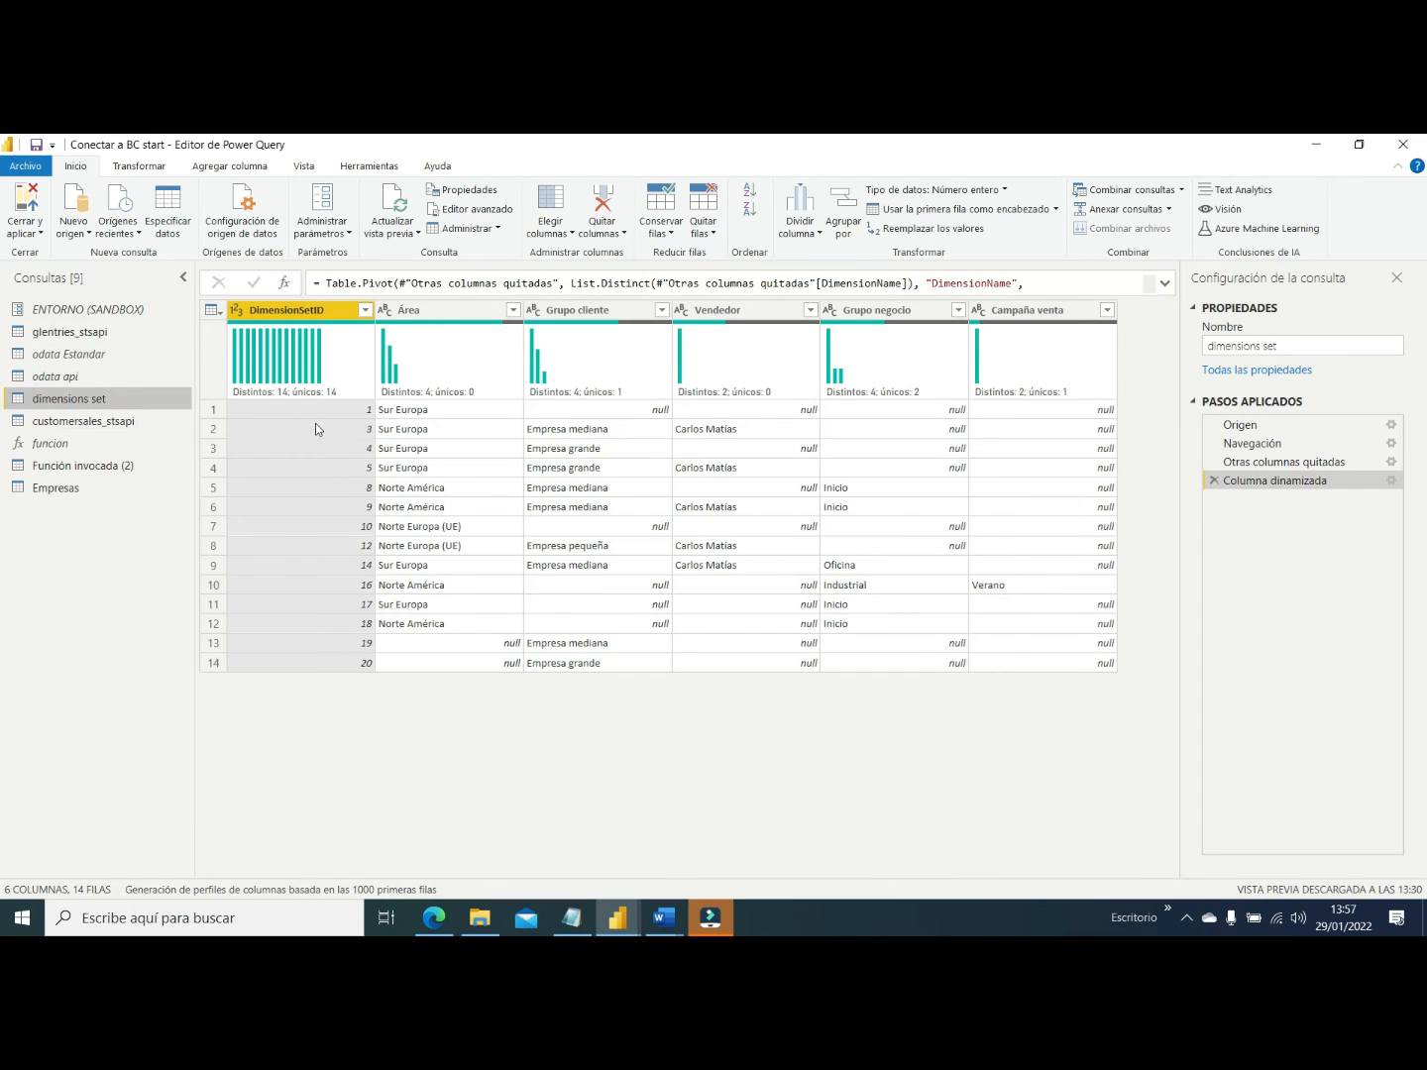
click(307, 413)
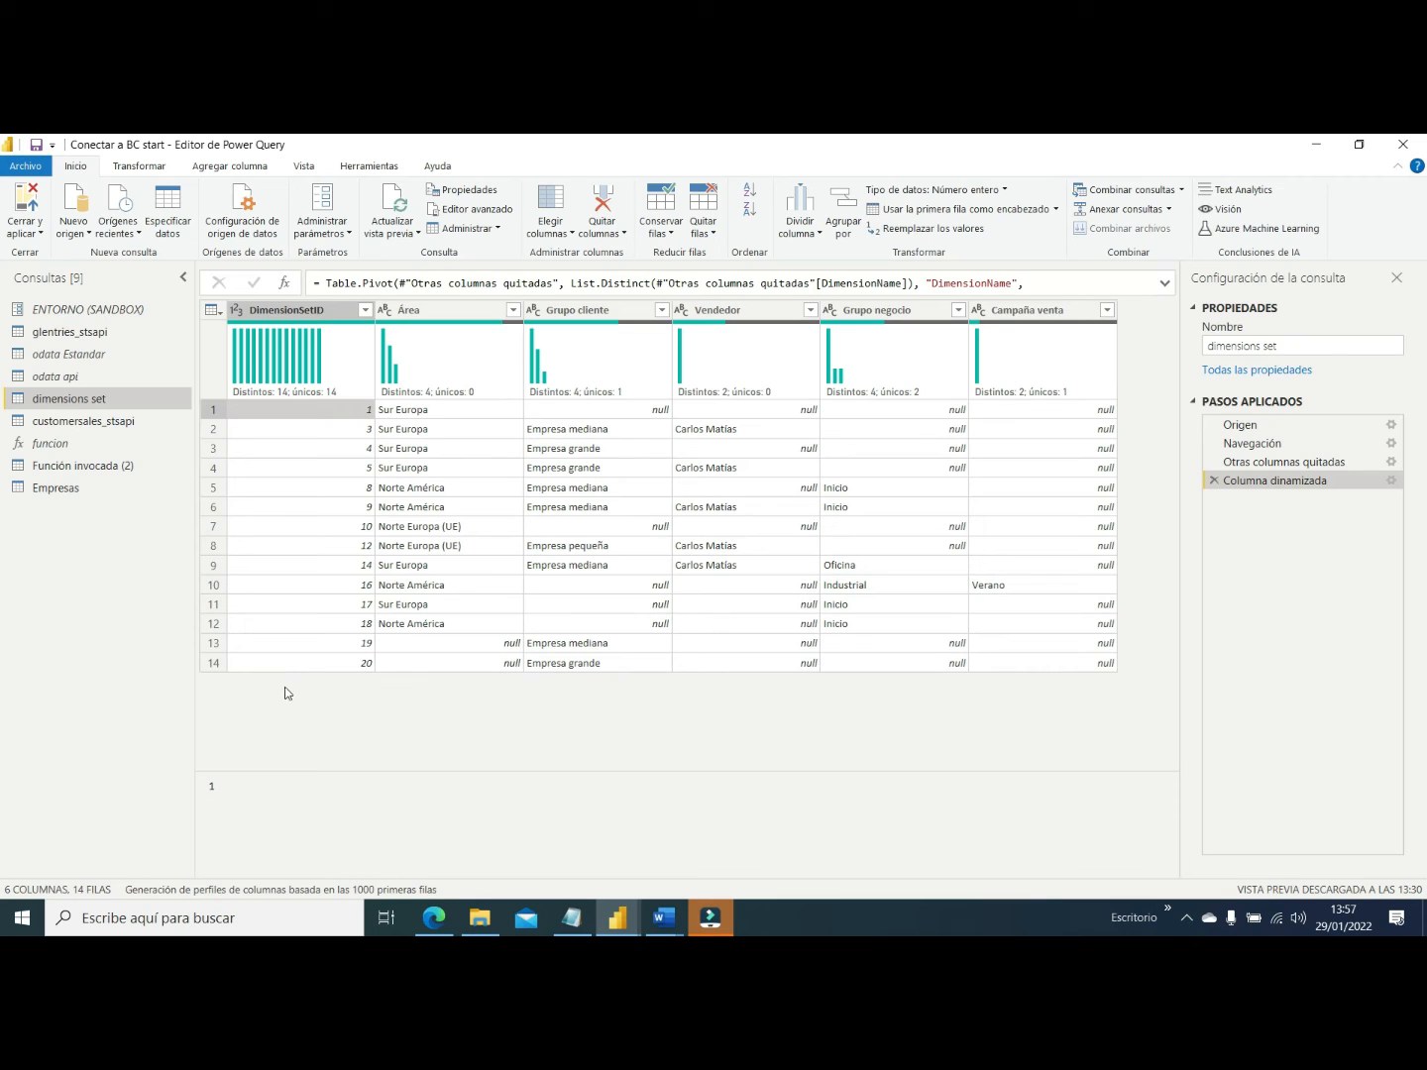
Add an index column starting at 0 to the Empresas query and rename it empresaid
click(72, 489)
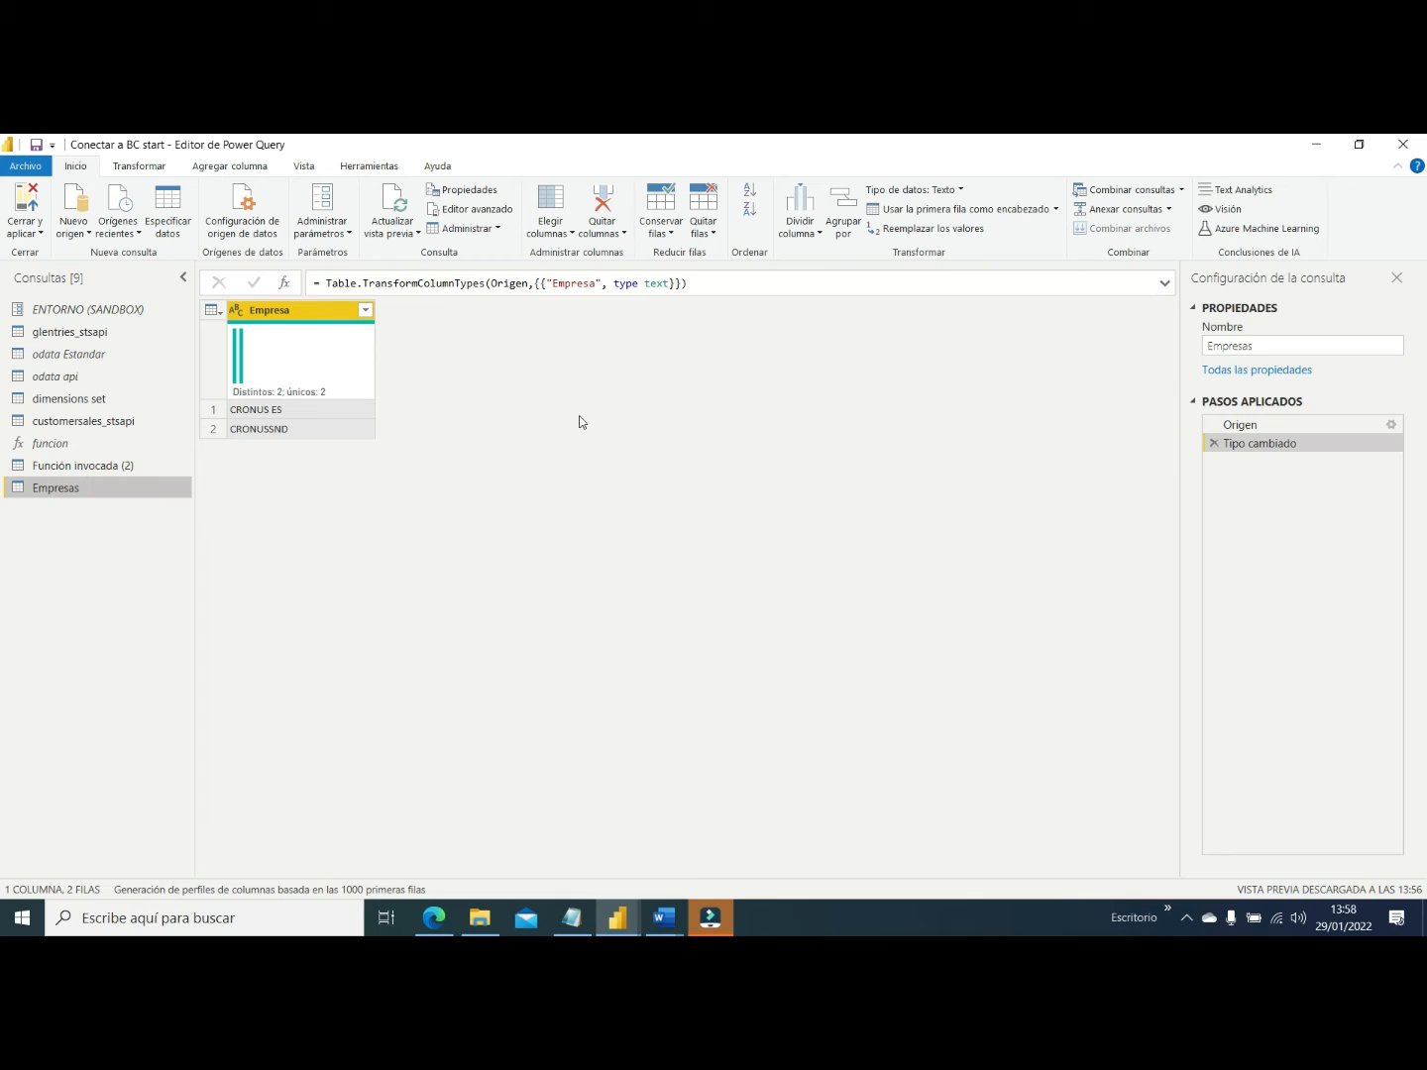
click(209, 163)
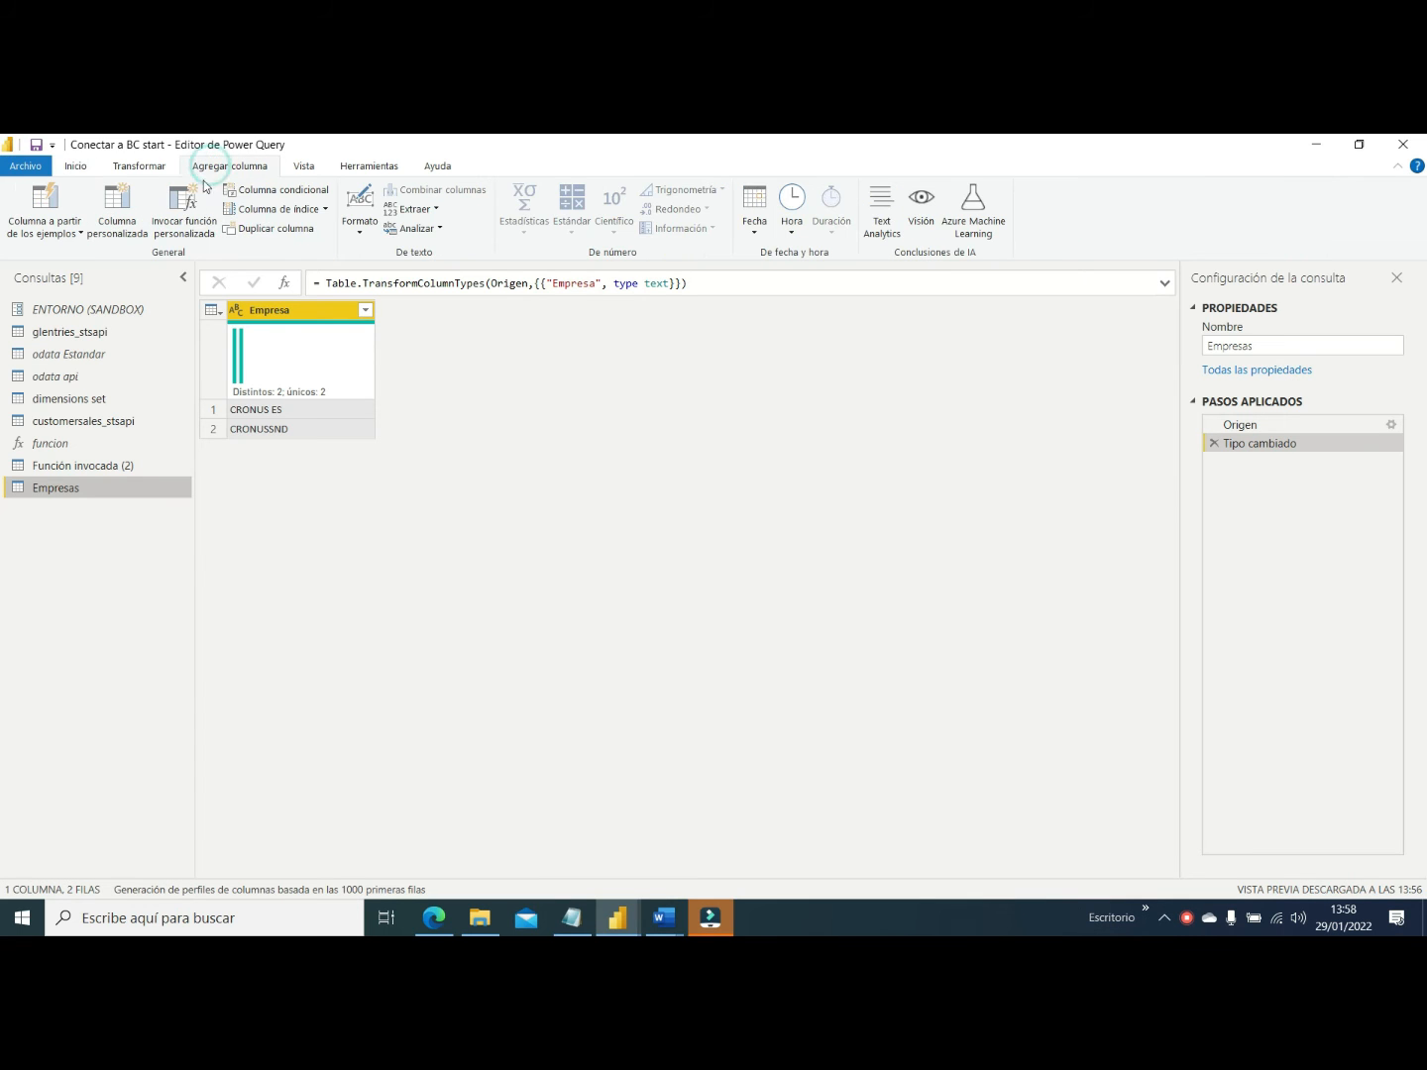
click(273, 210)
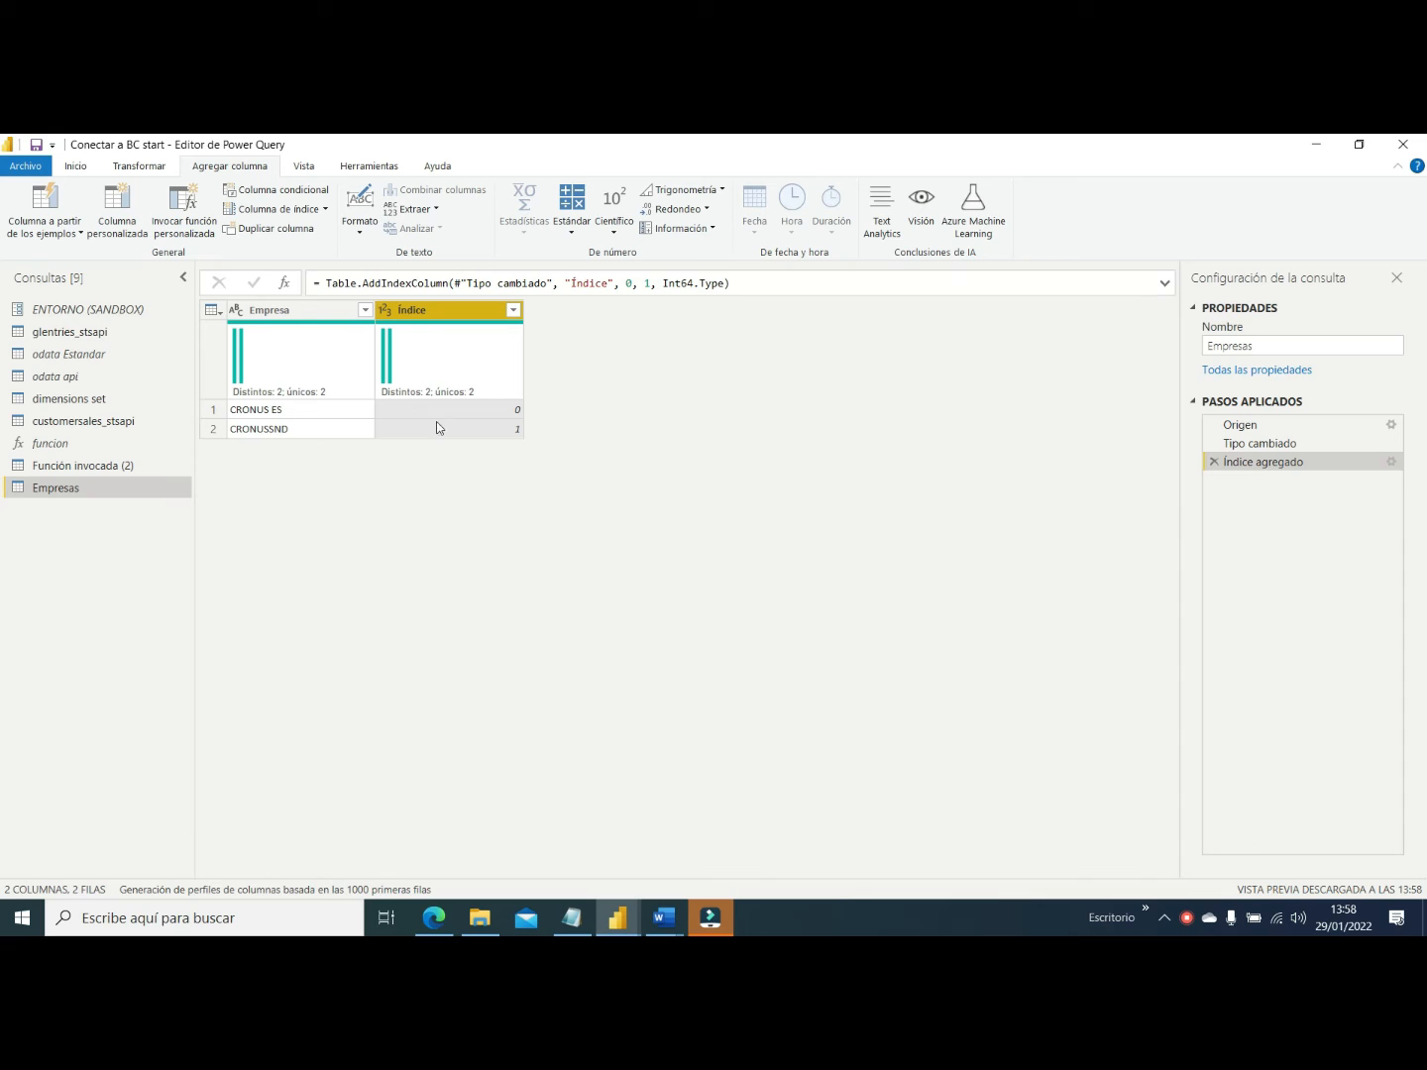
click(479, 408)
click(473, 428)
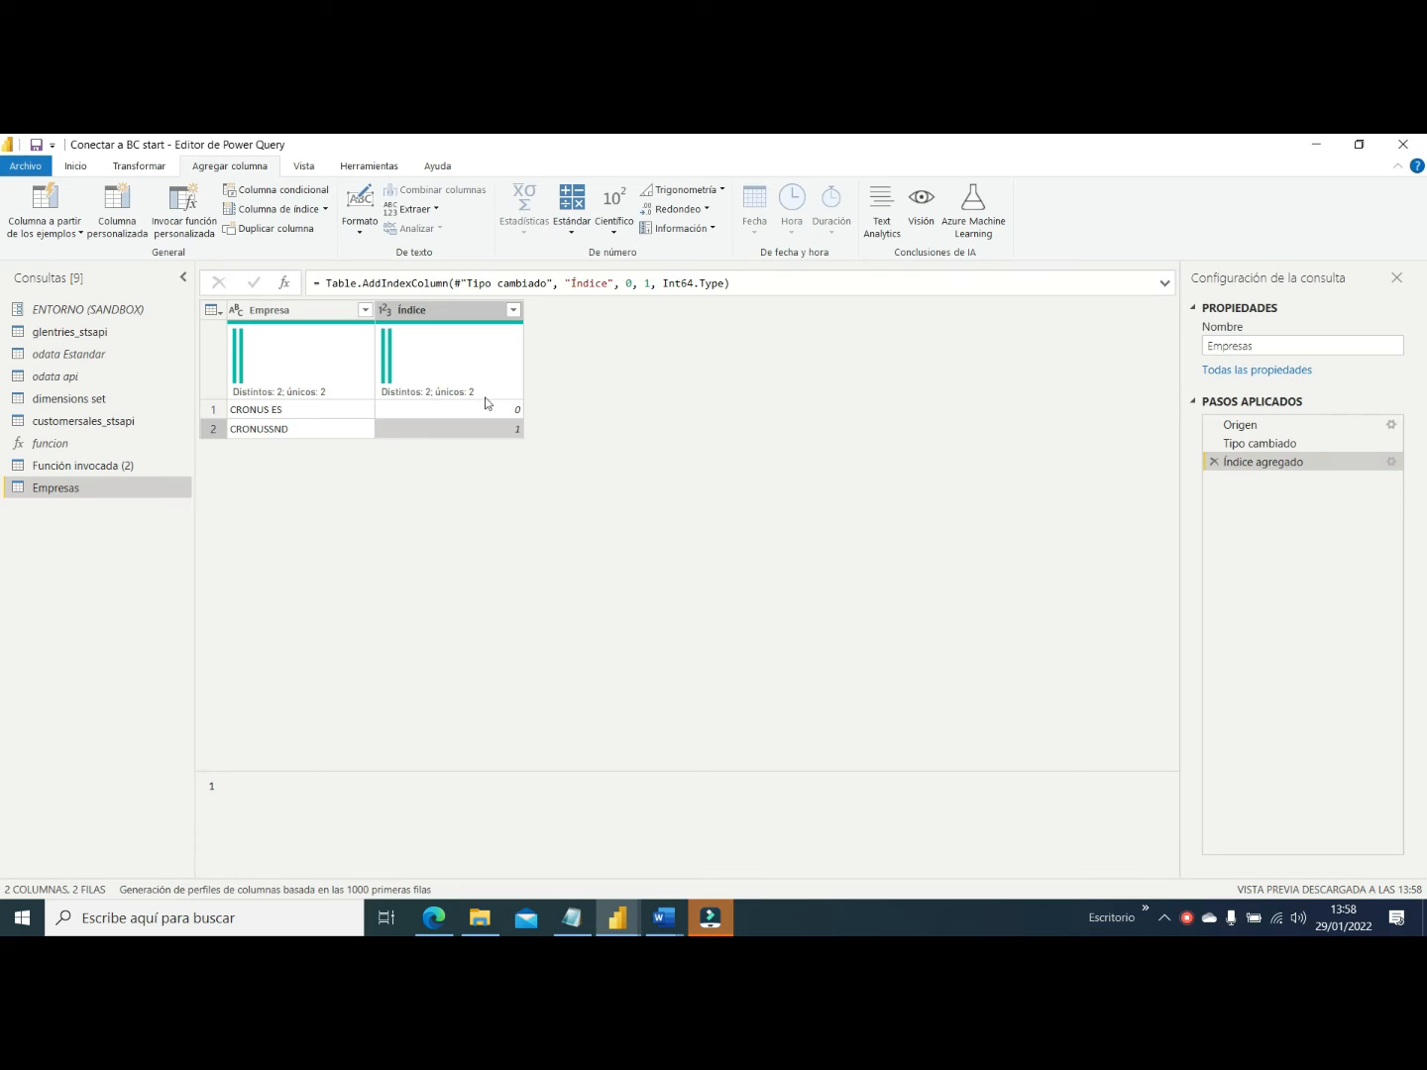
double_click(432, 310)
text(empresaid)
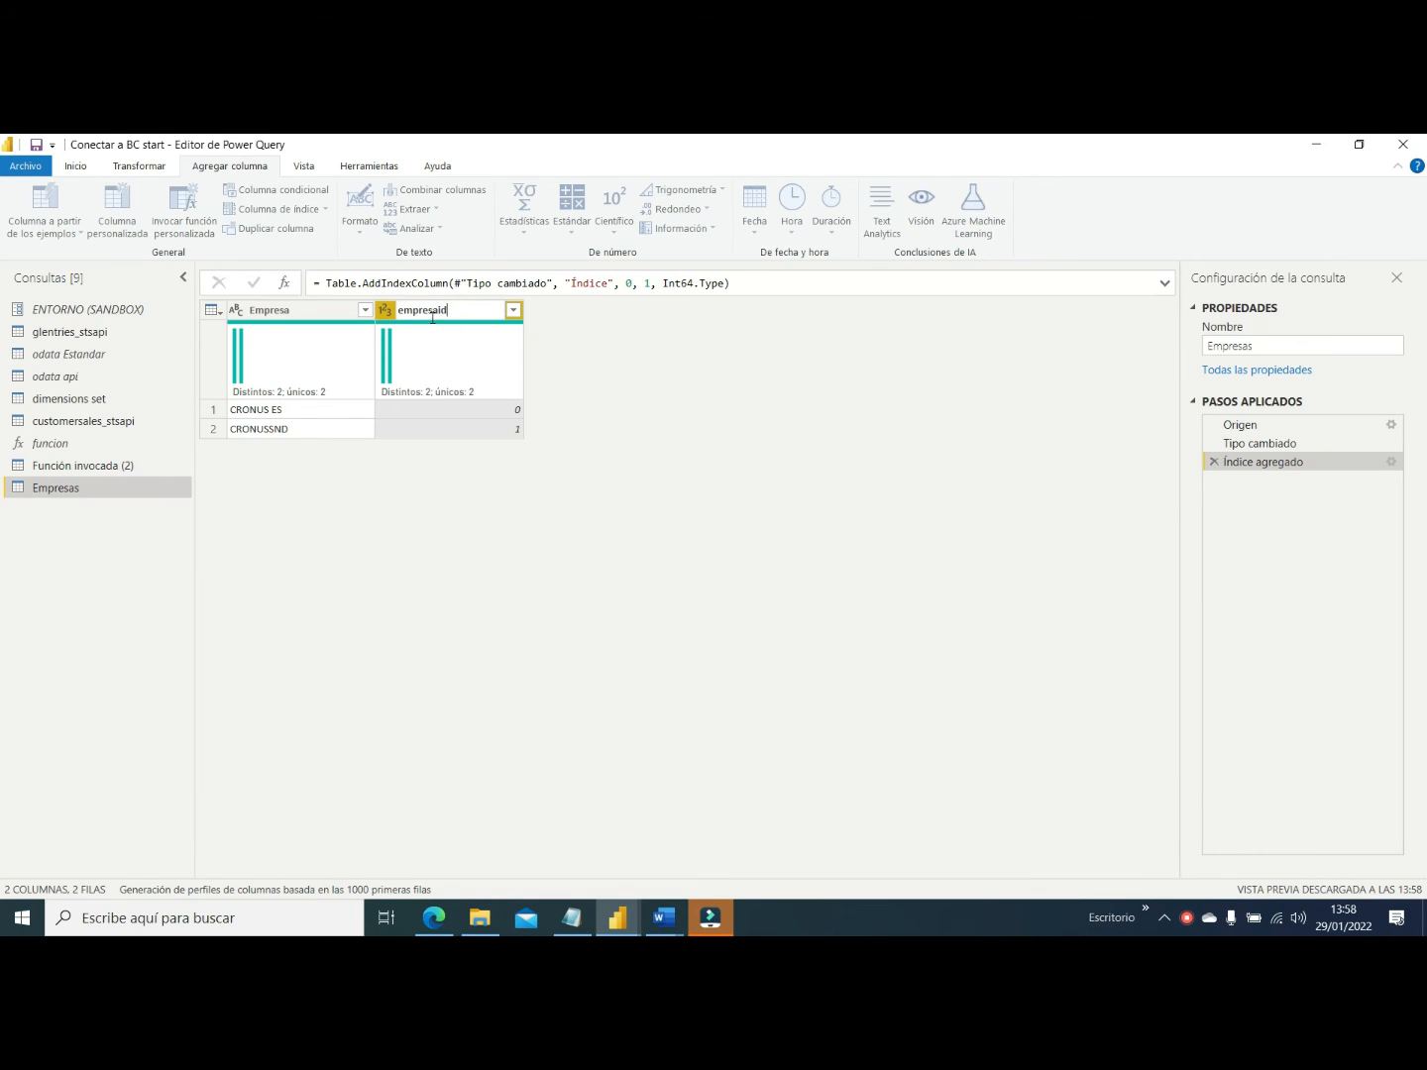
key(Return)
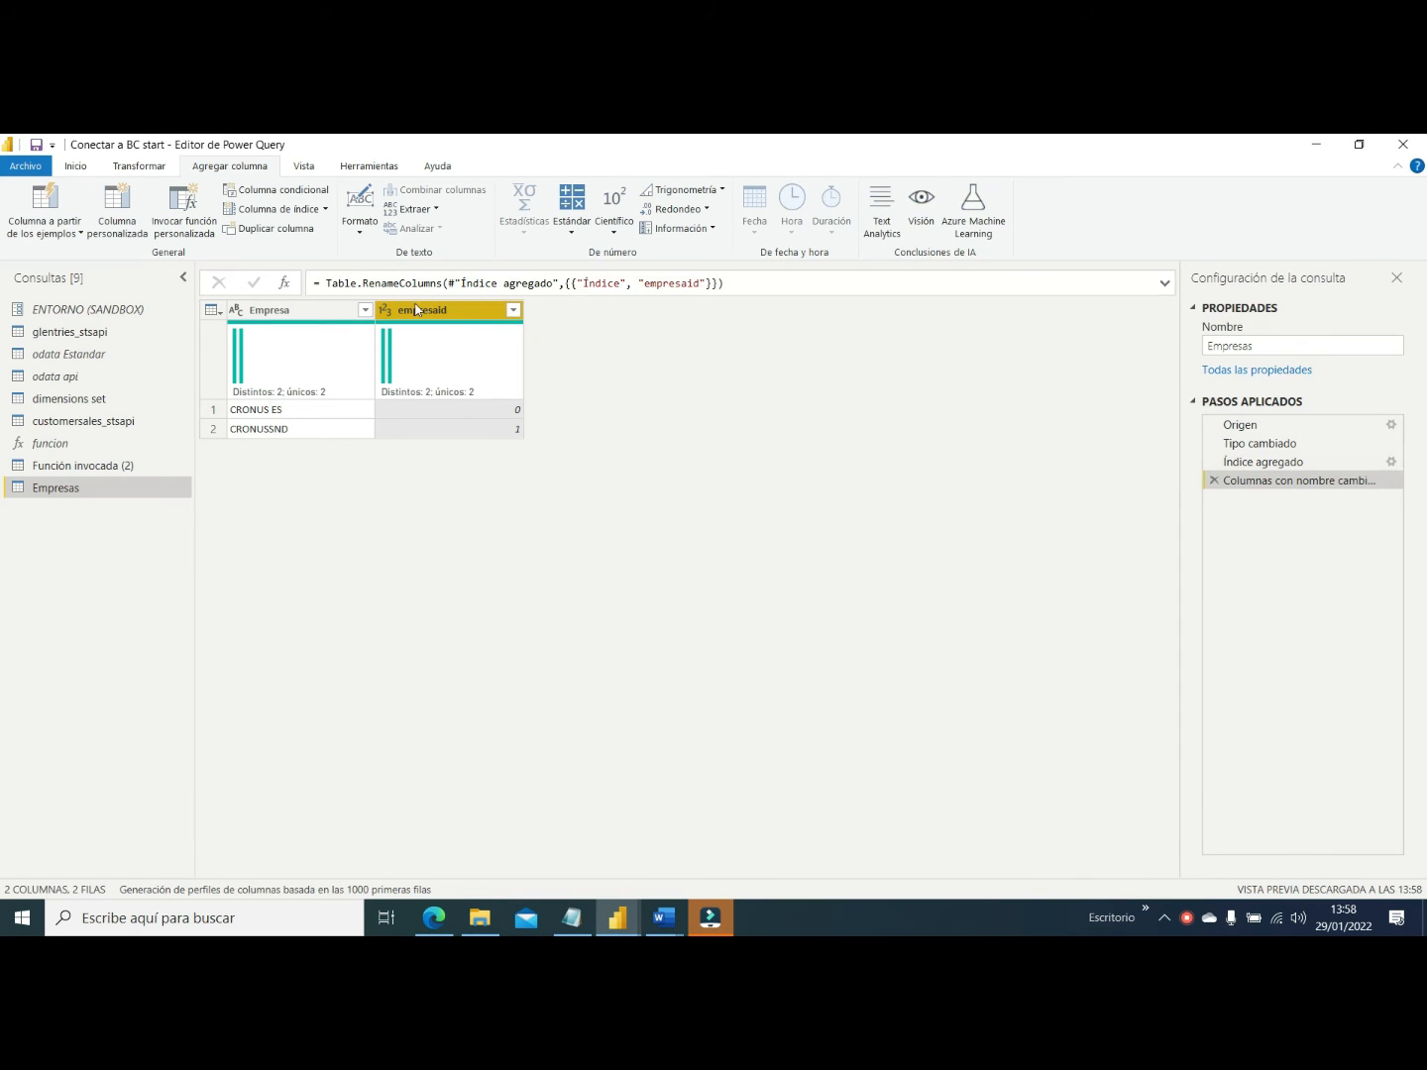
Add a second index column to Empresas starting at 0 with an increment of 10000000, and rename it suma
click(265, 210)
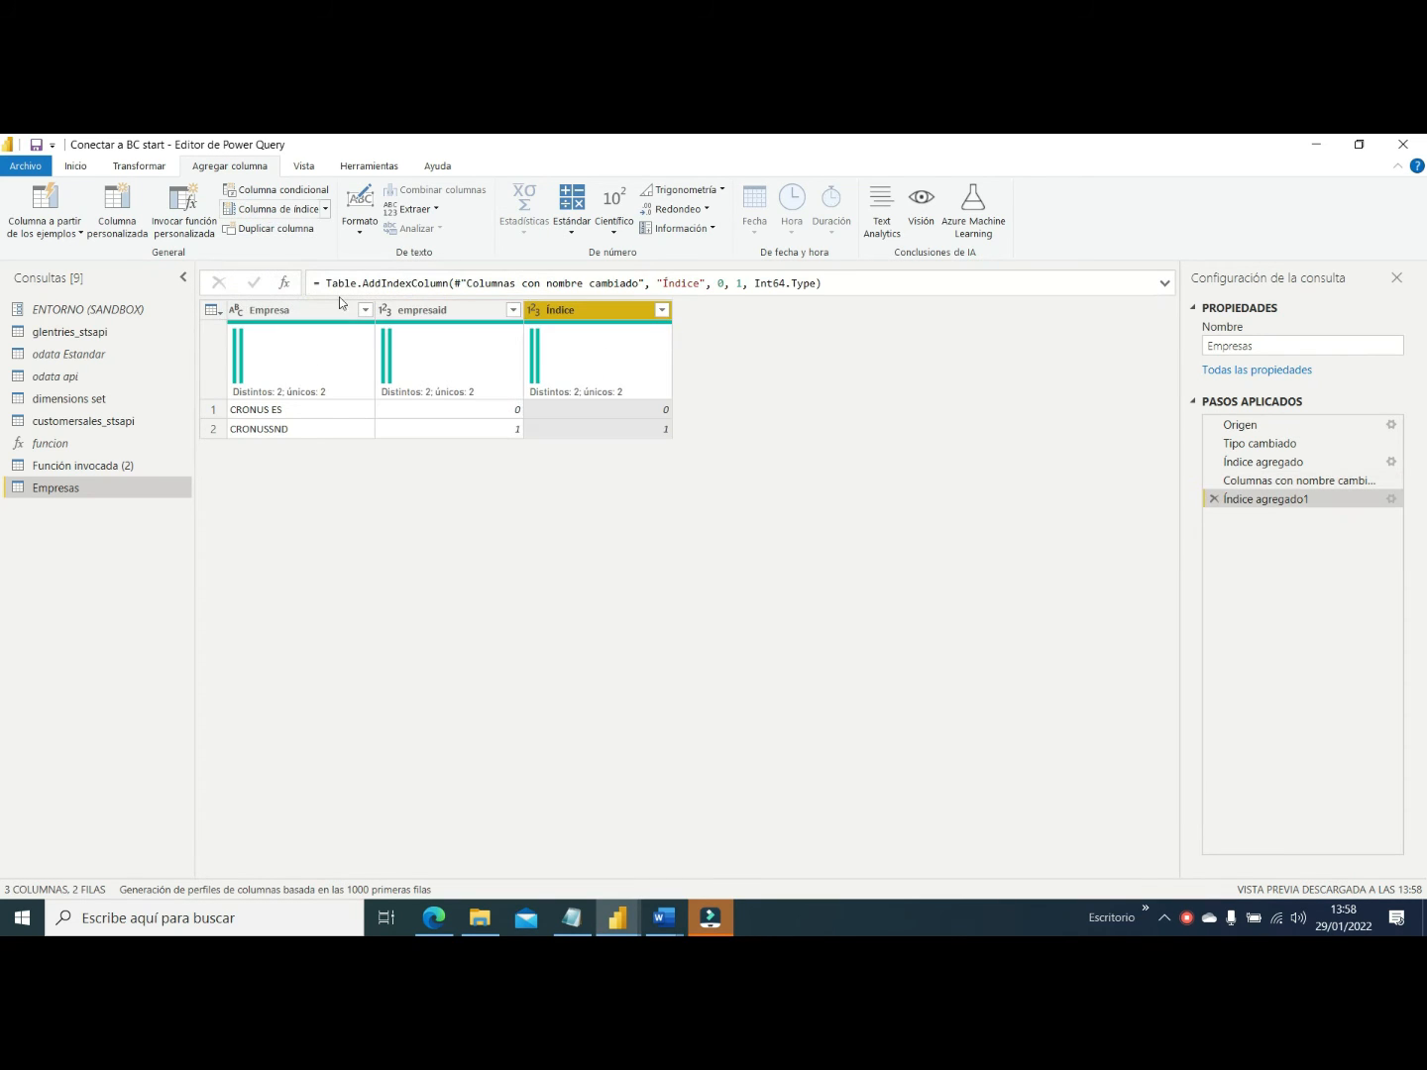
click(738, 283)
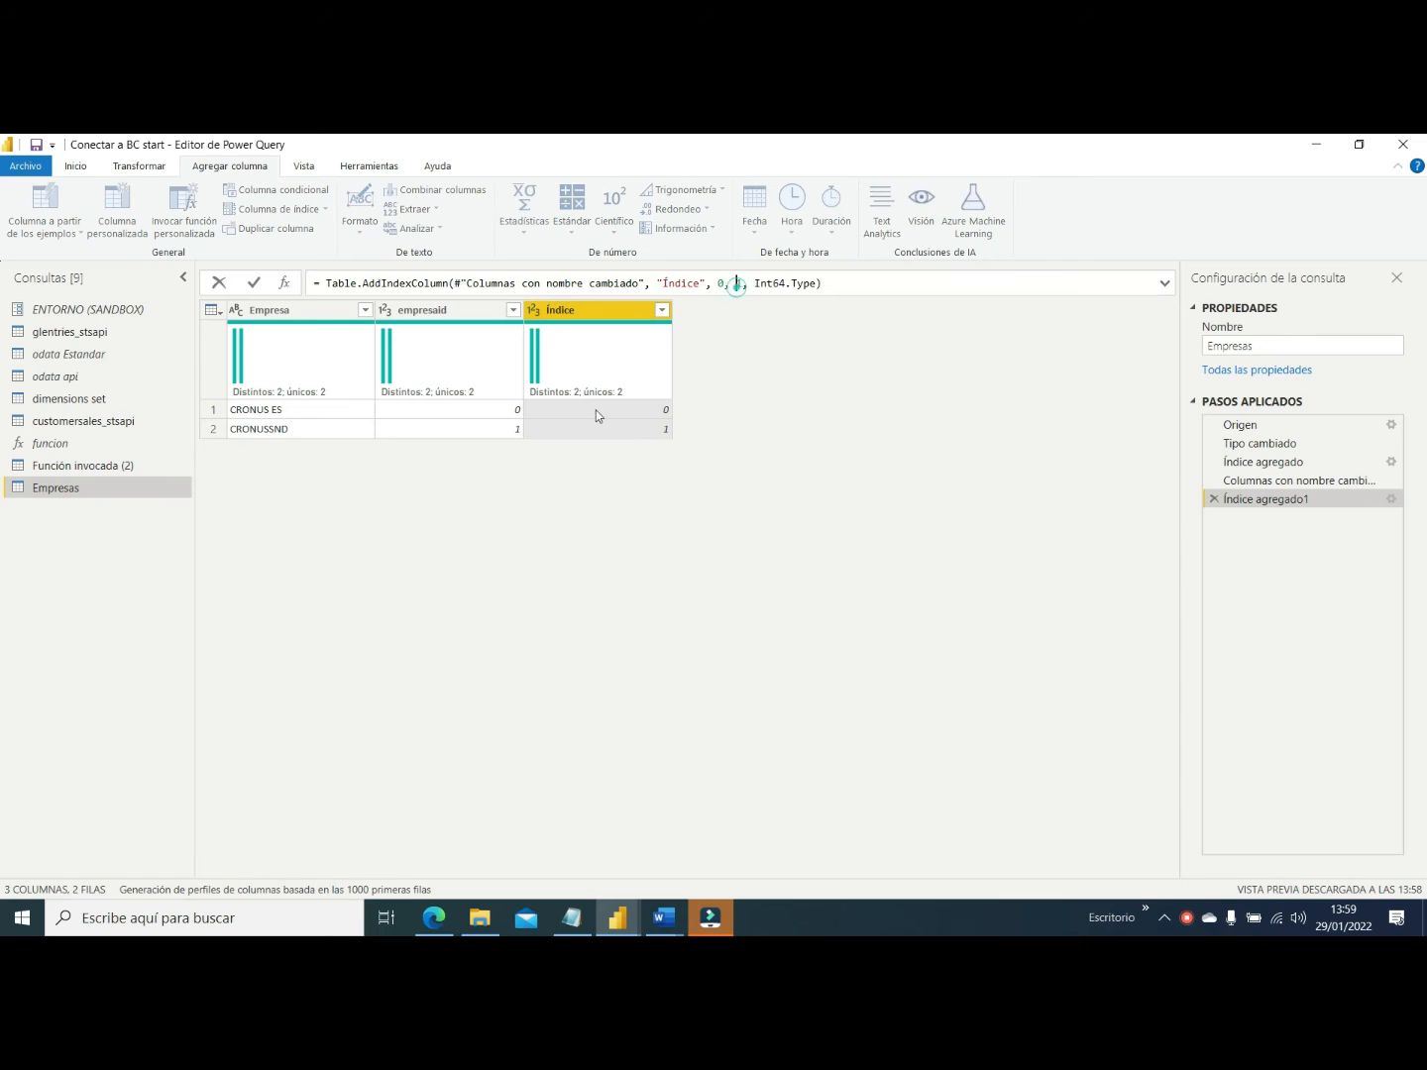
text(0000000)
key(Return)
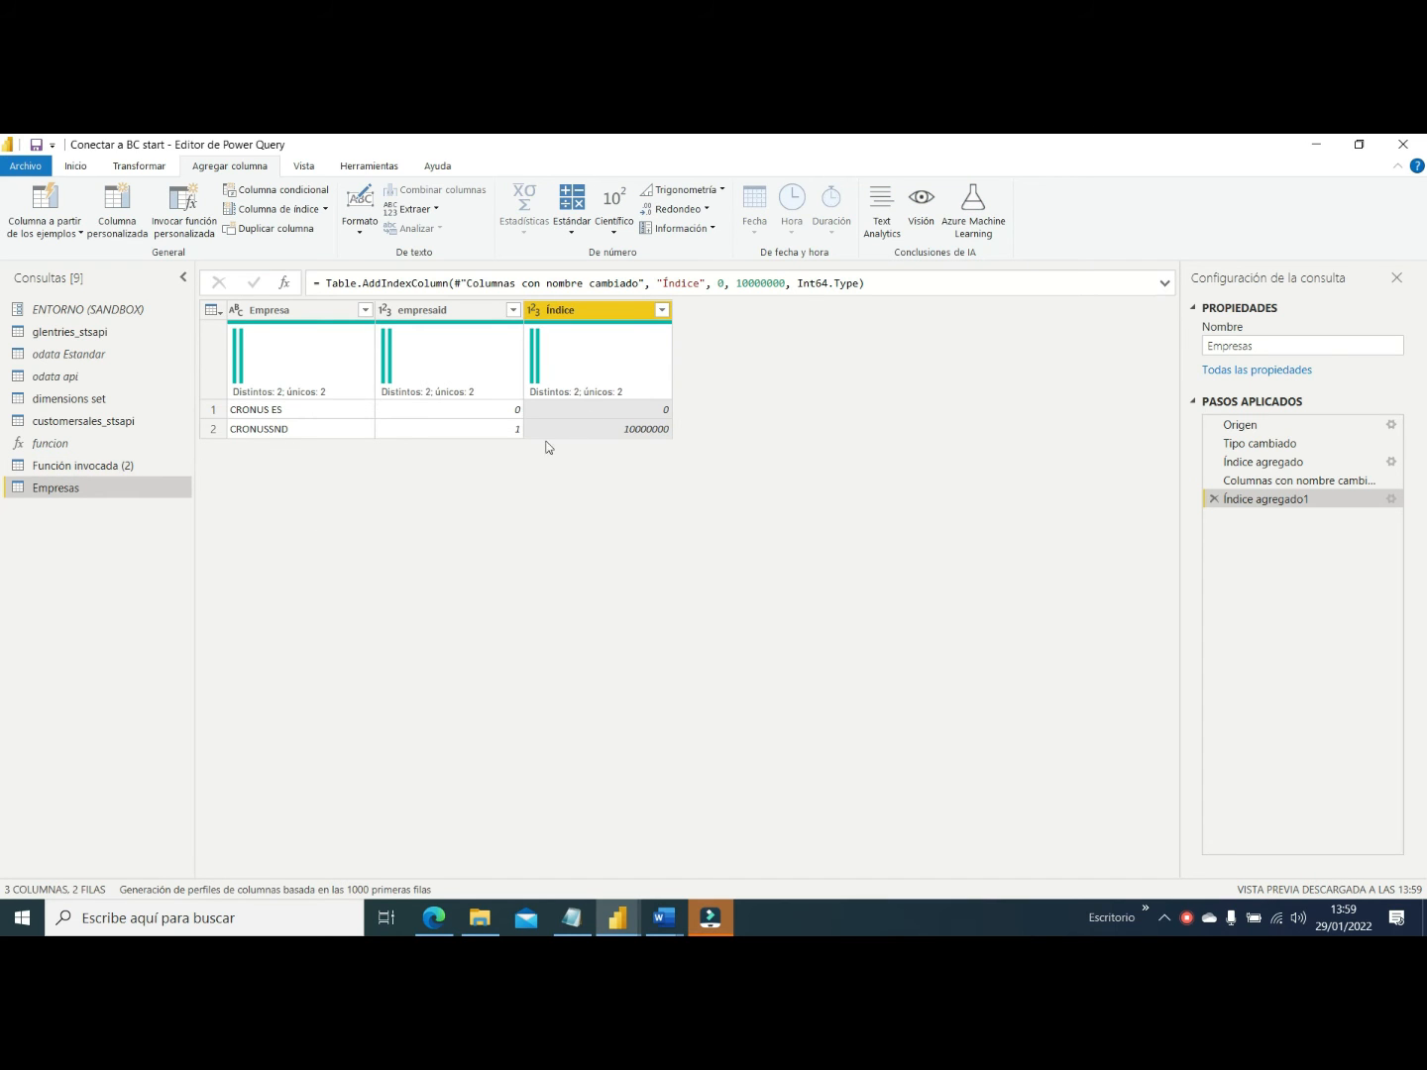
double_click(612, 310)
text(suma)
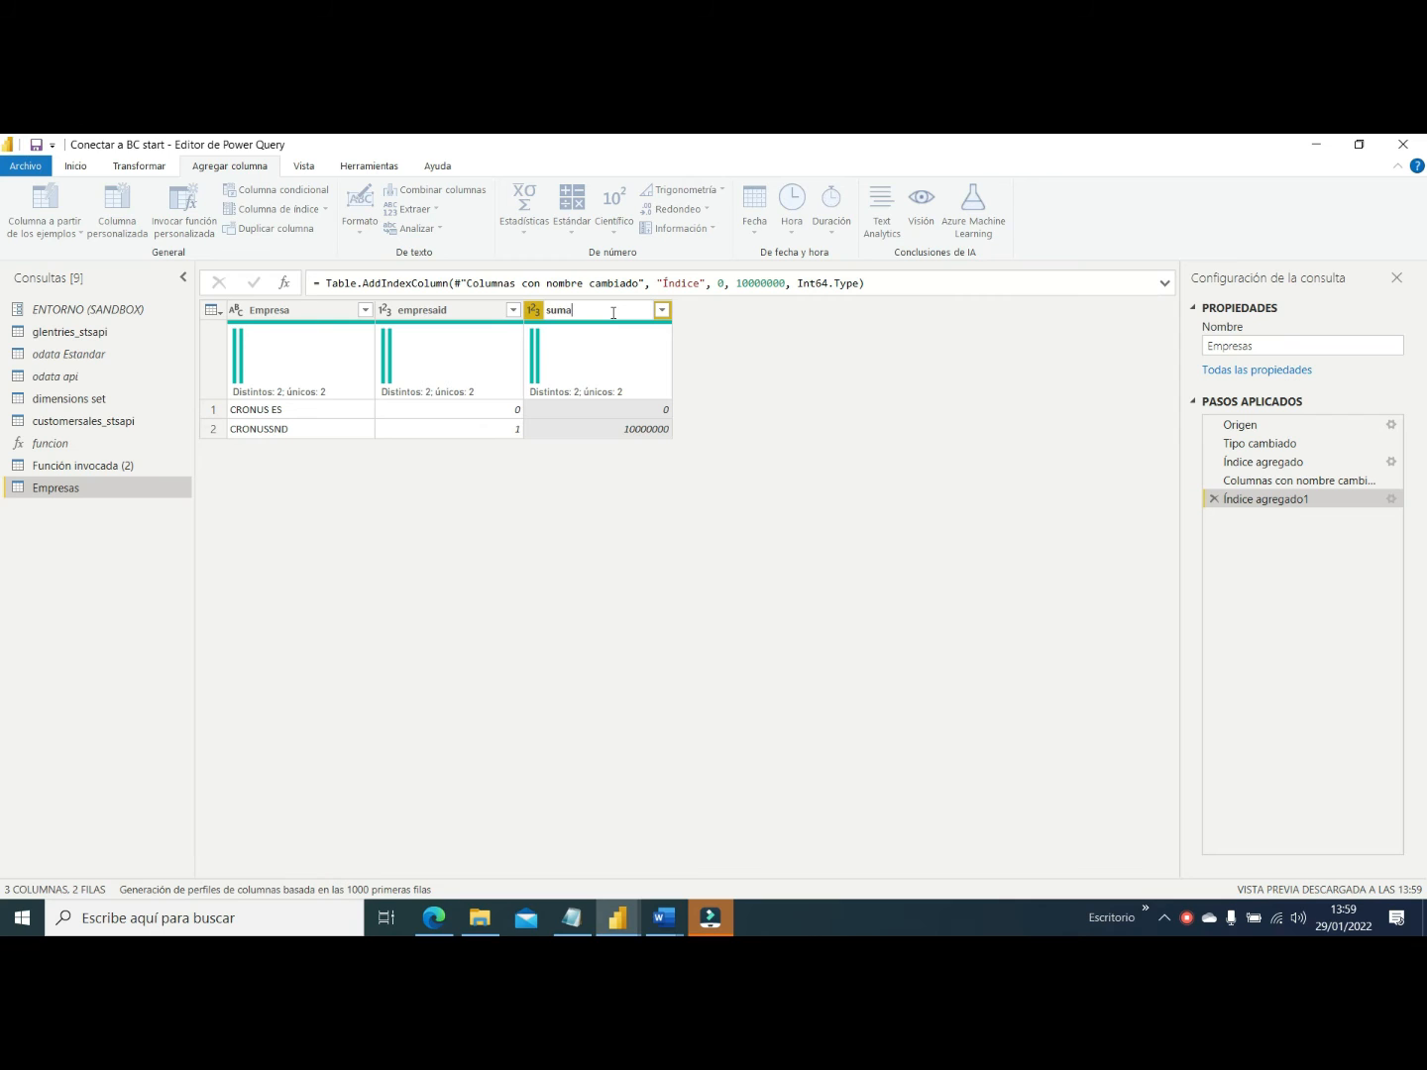
key(Return)
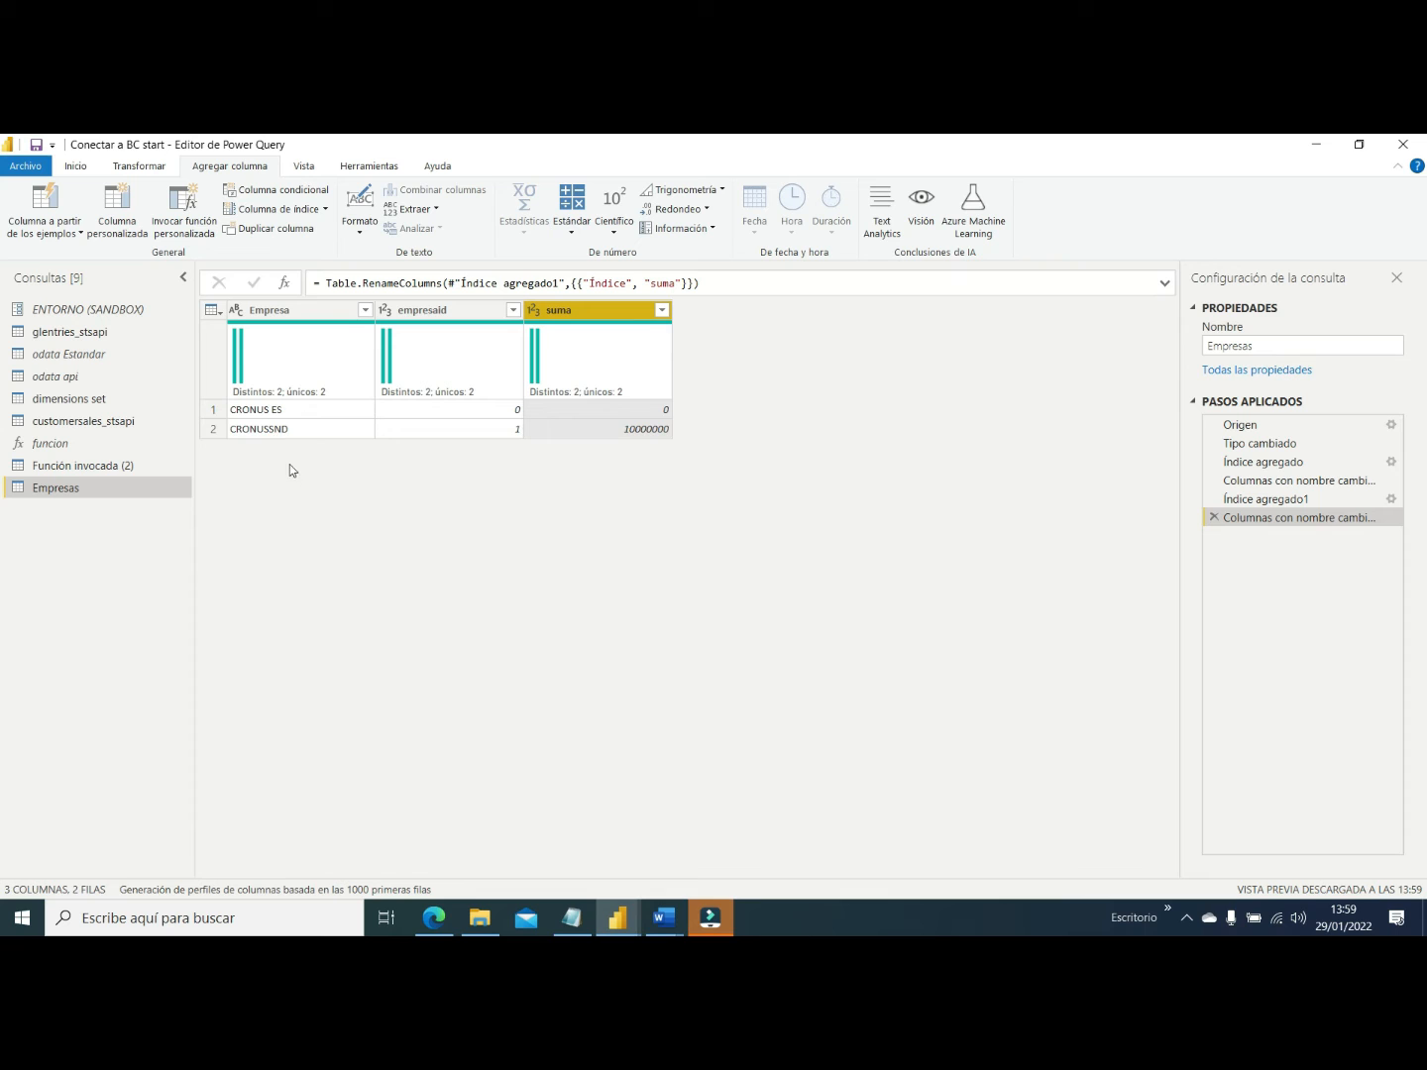
Review the DimensionSetID column in the dimensions set query and return to the Empresas query
click(70, 398)
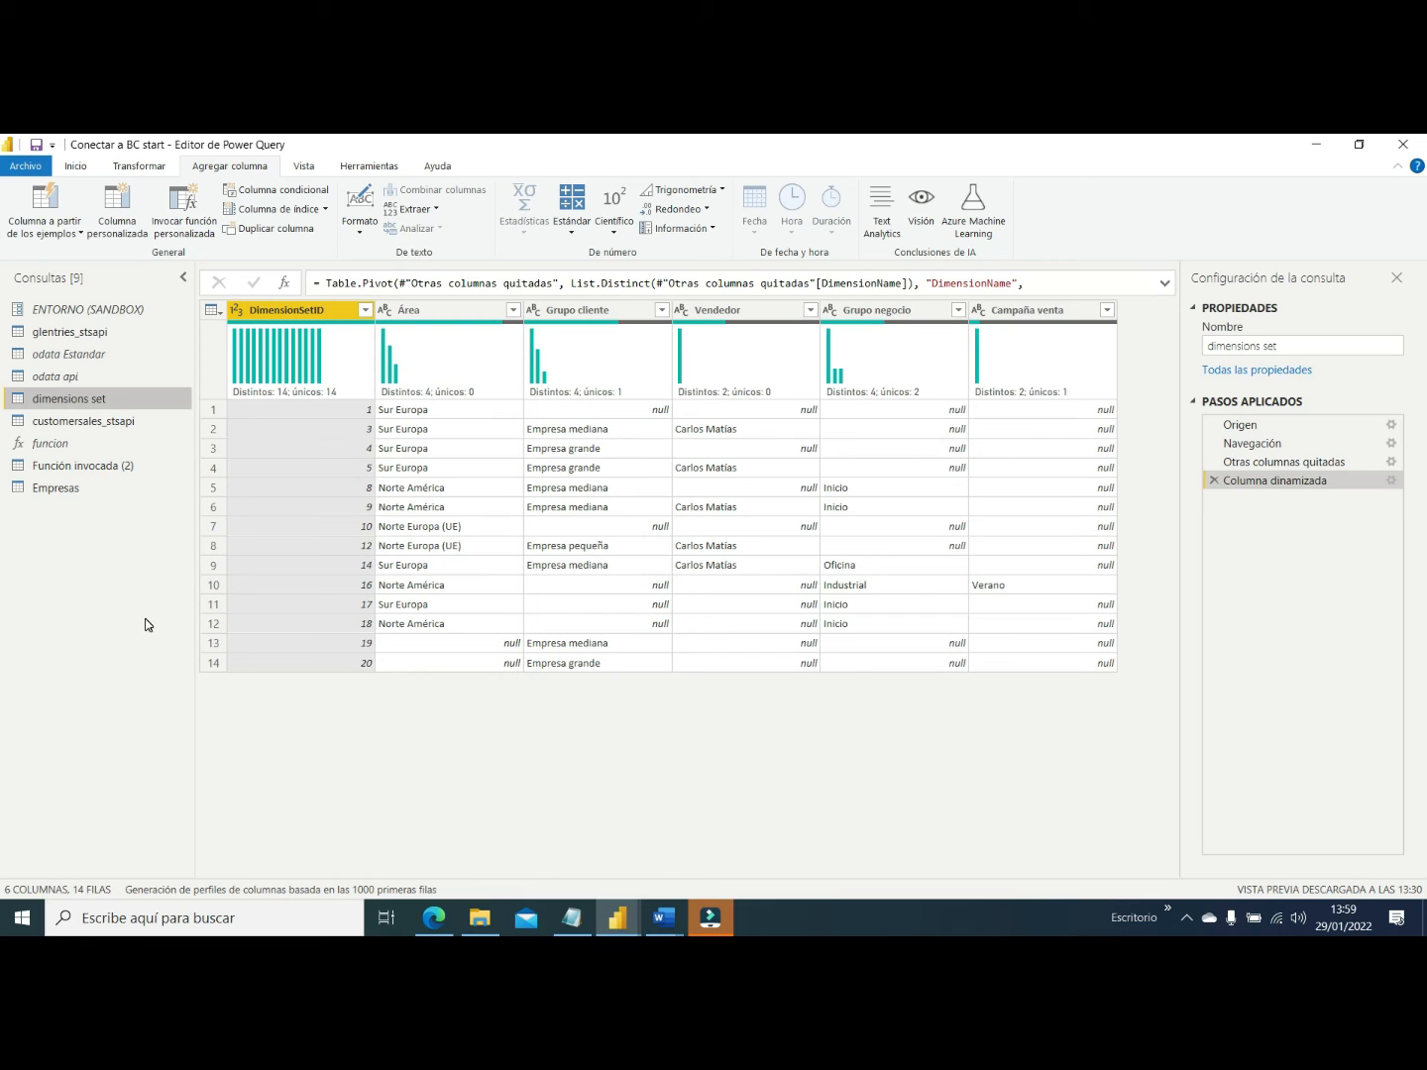
click(49, 496)
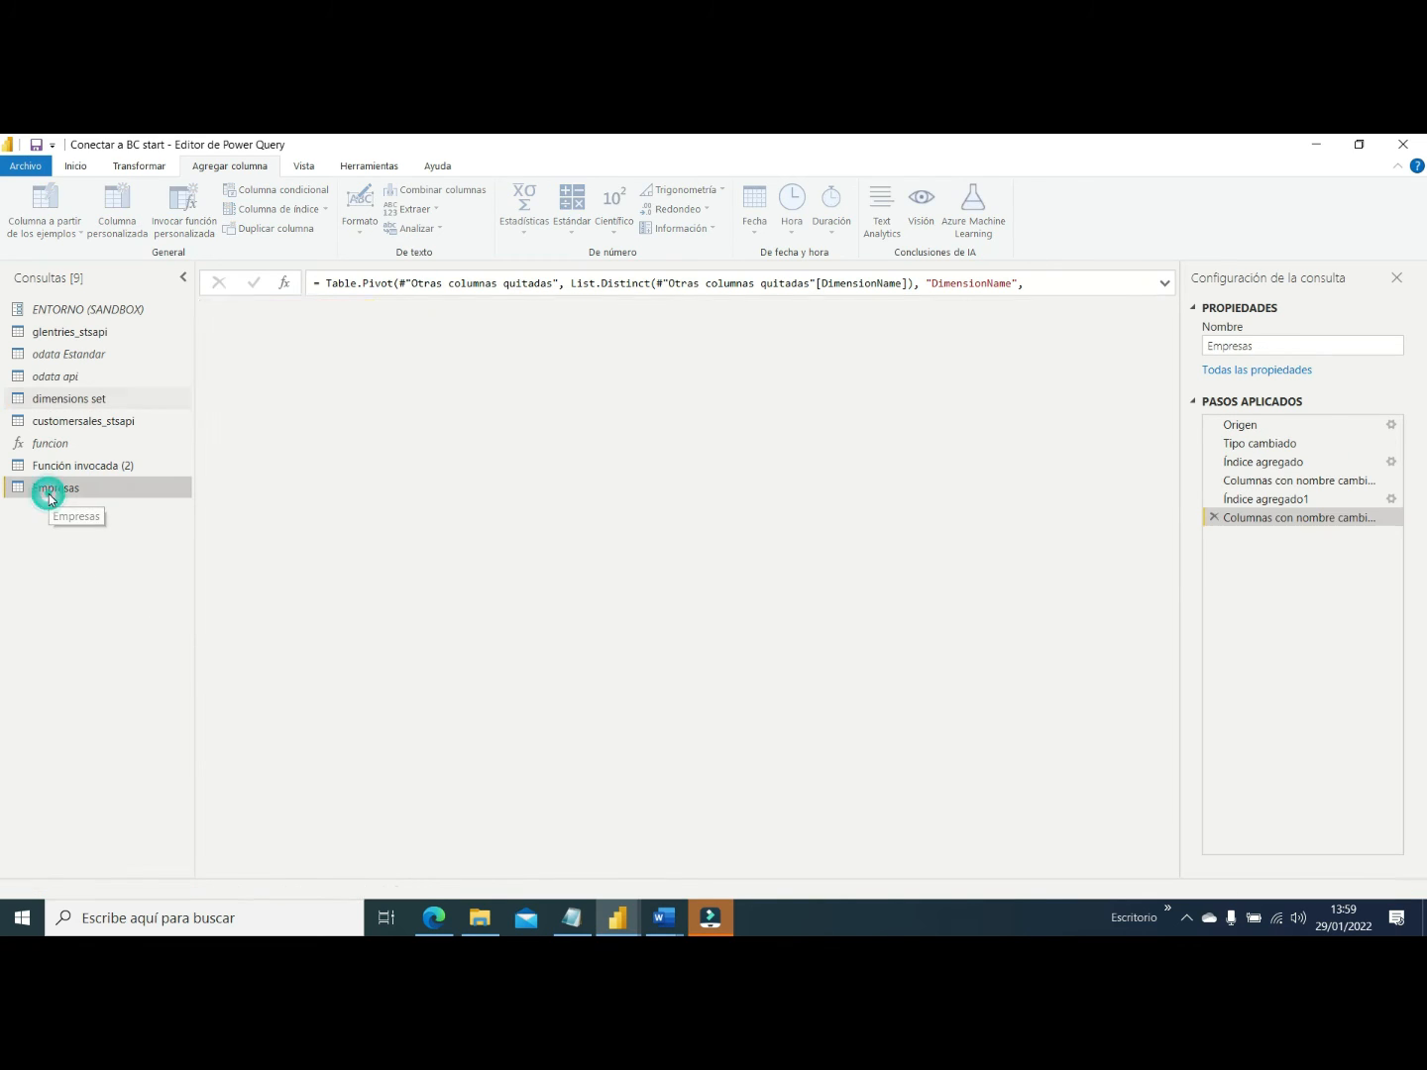
Create a reference query from Empresas and rename it Diario
right_click(50, 495)
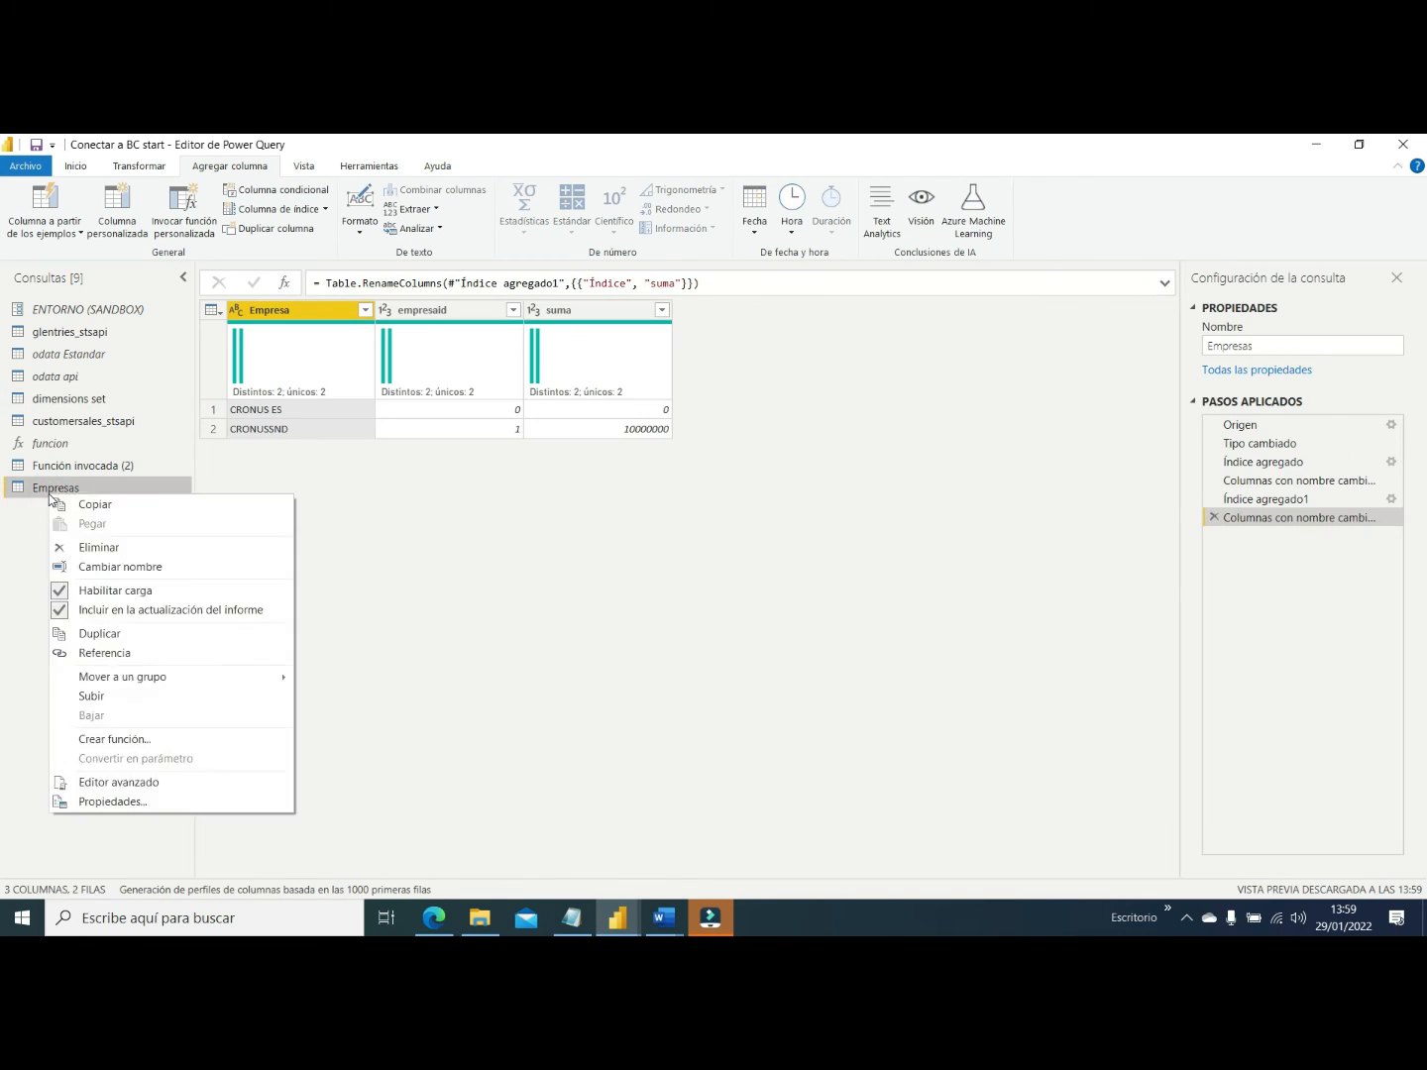
click(85, 658)
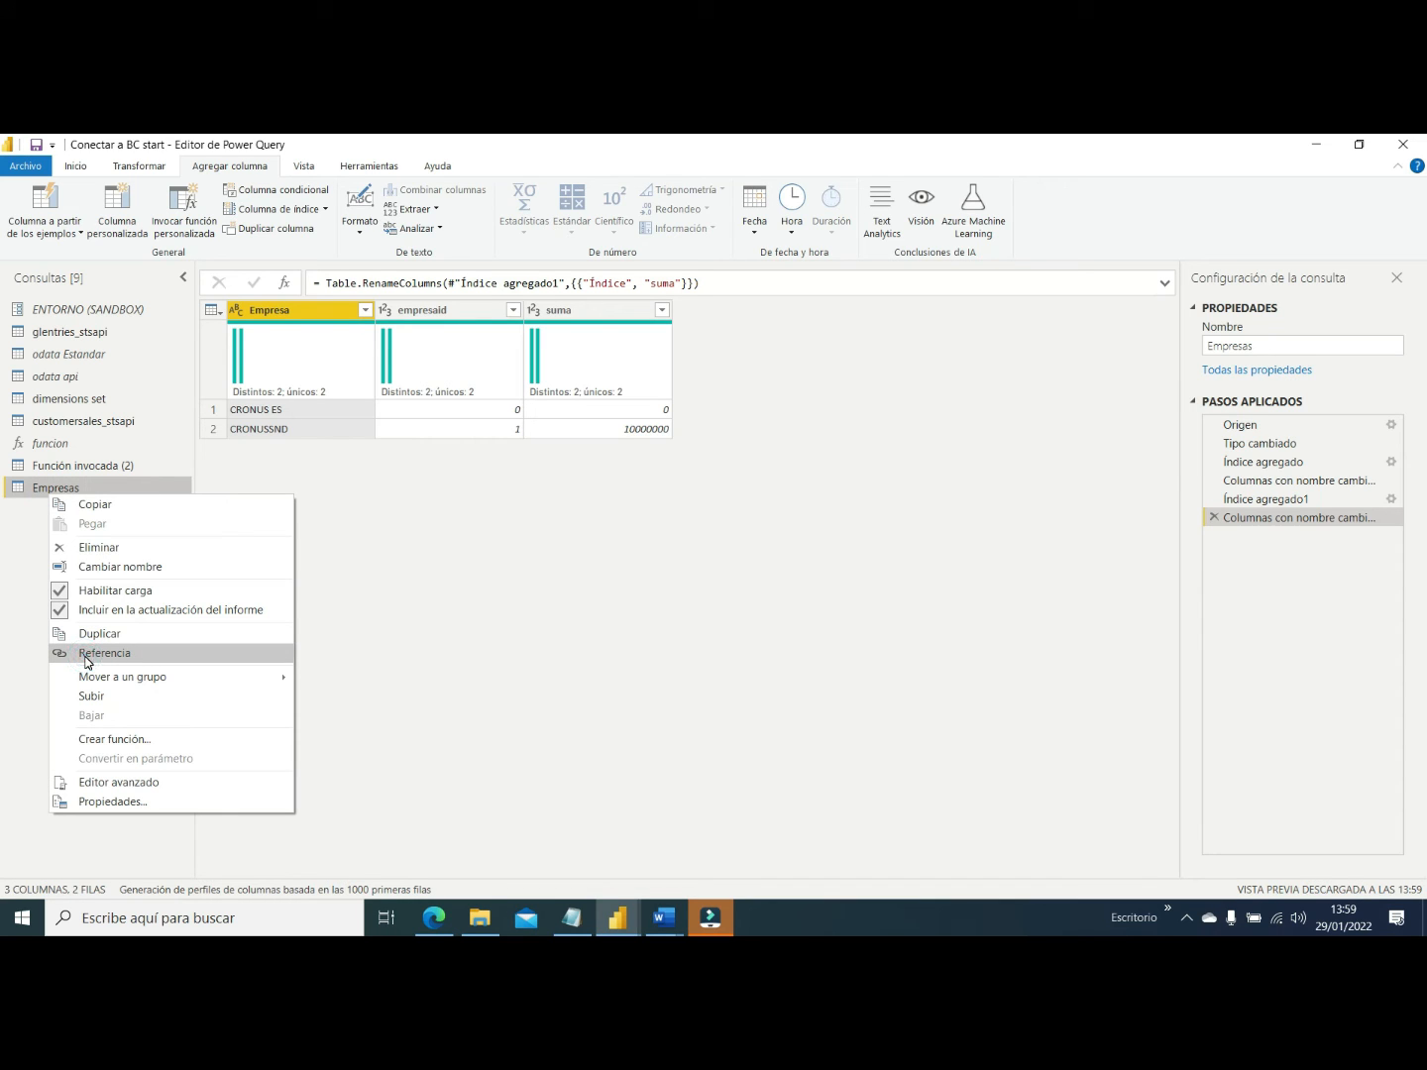
click(85, 654)
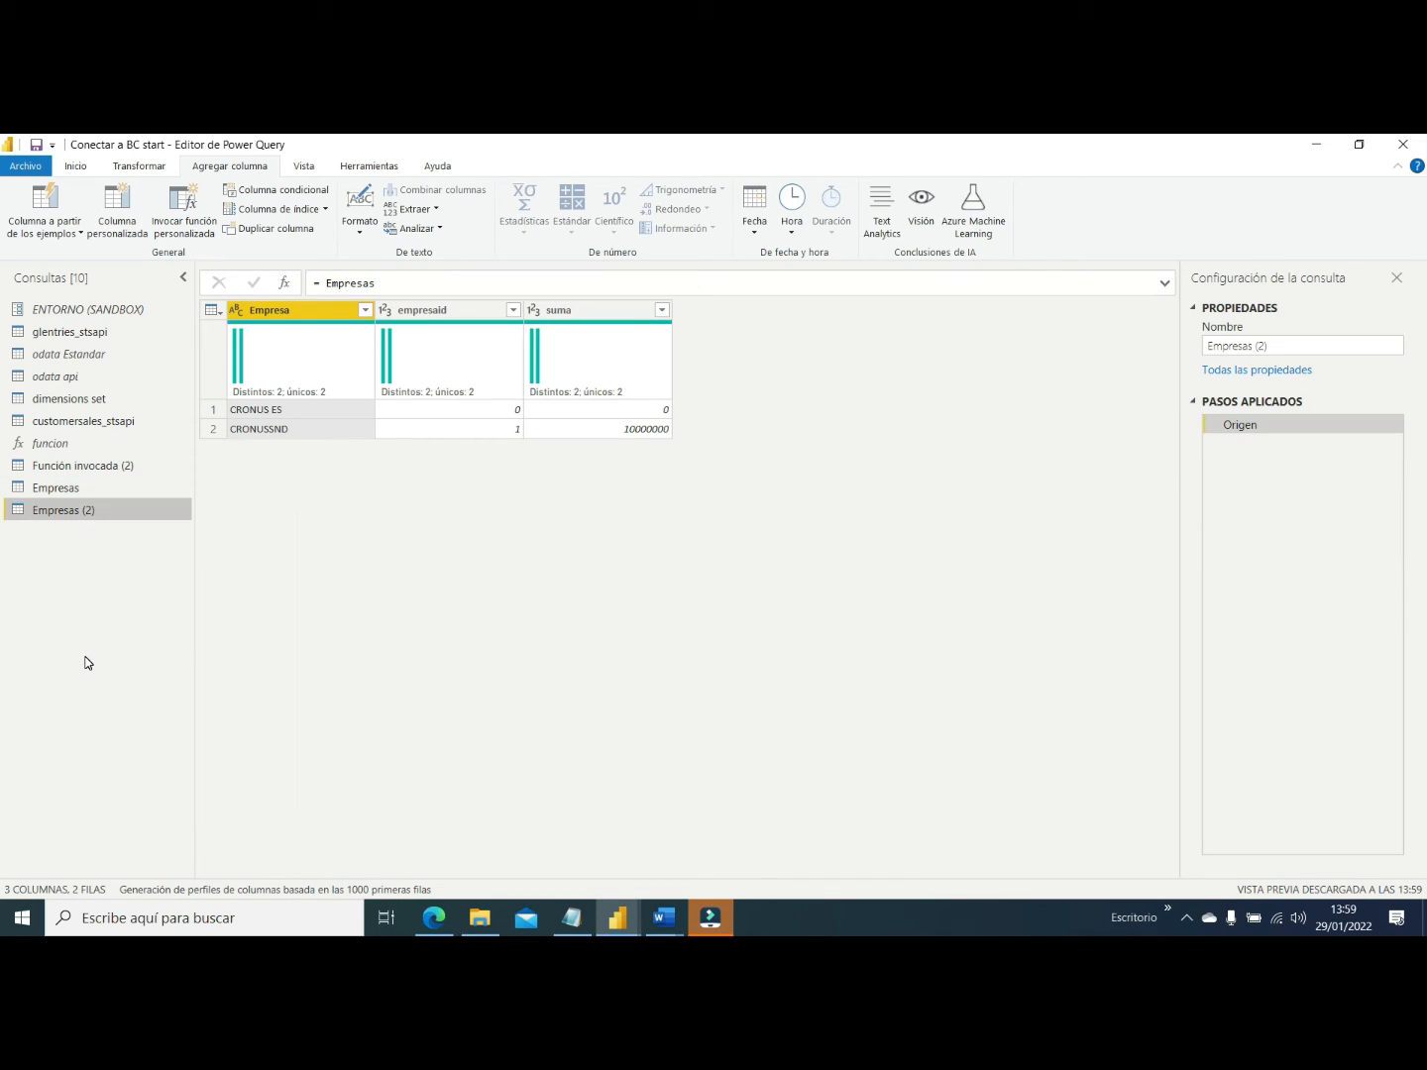
double_click(60, 523)
text(Diar)
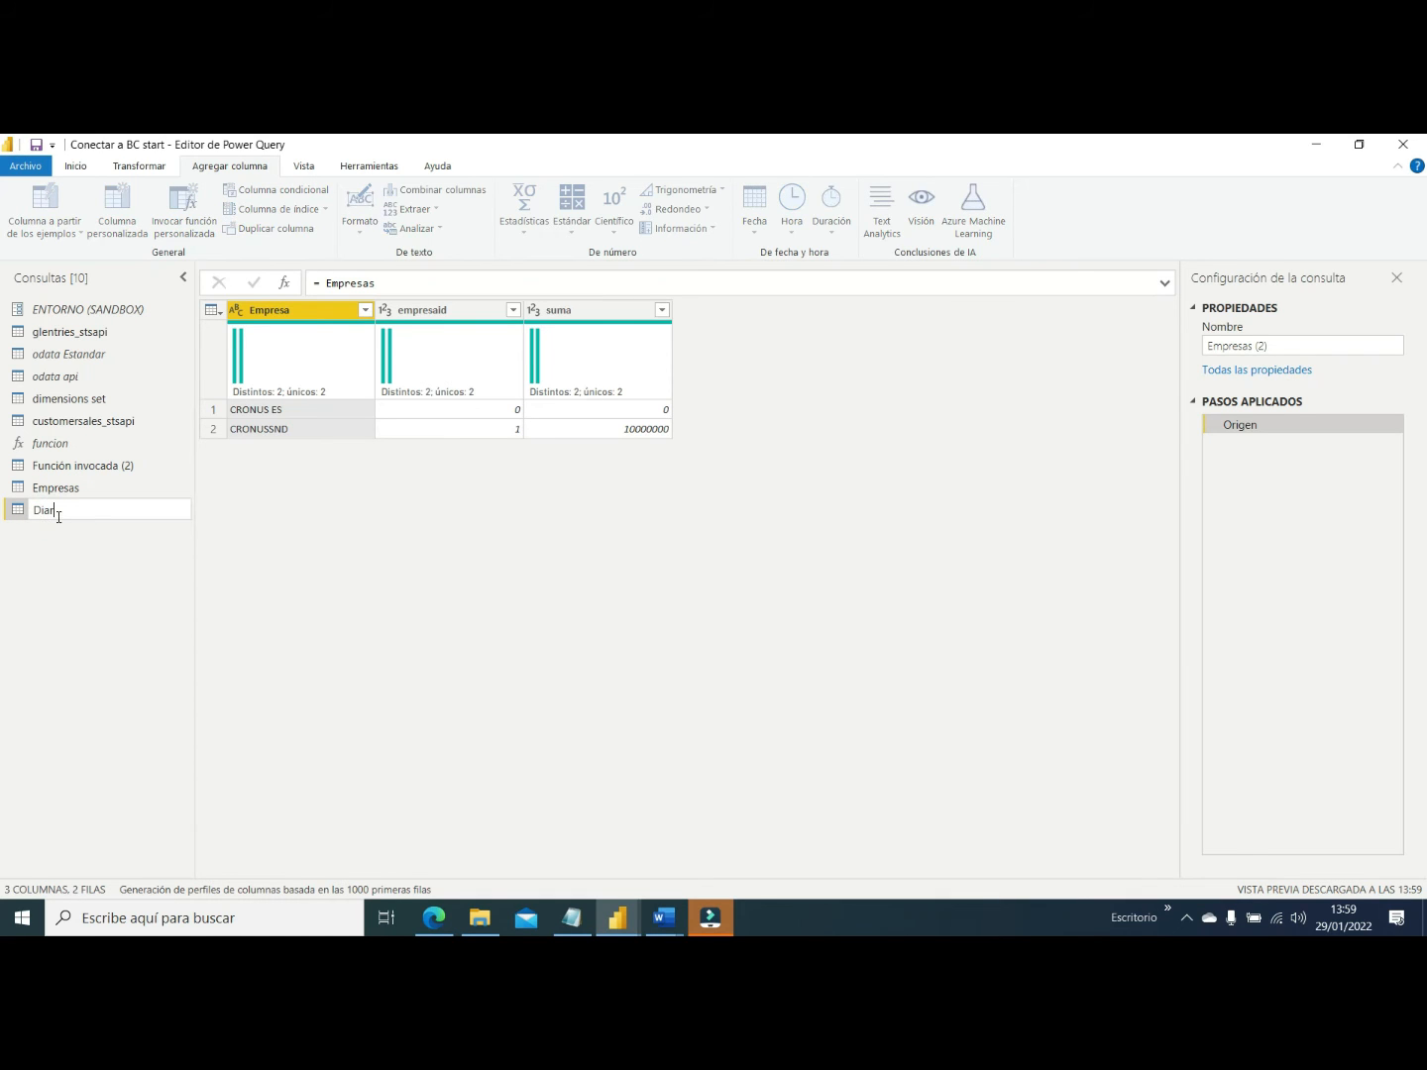
text(ios)
key(BackSpace)
key(Return)
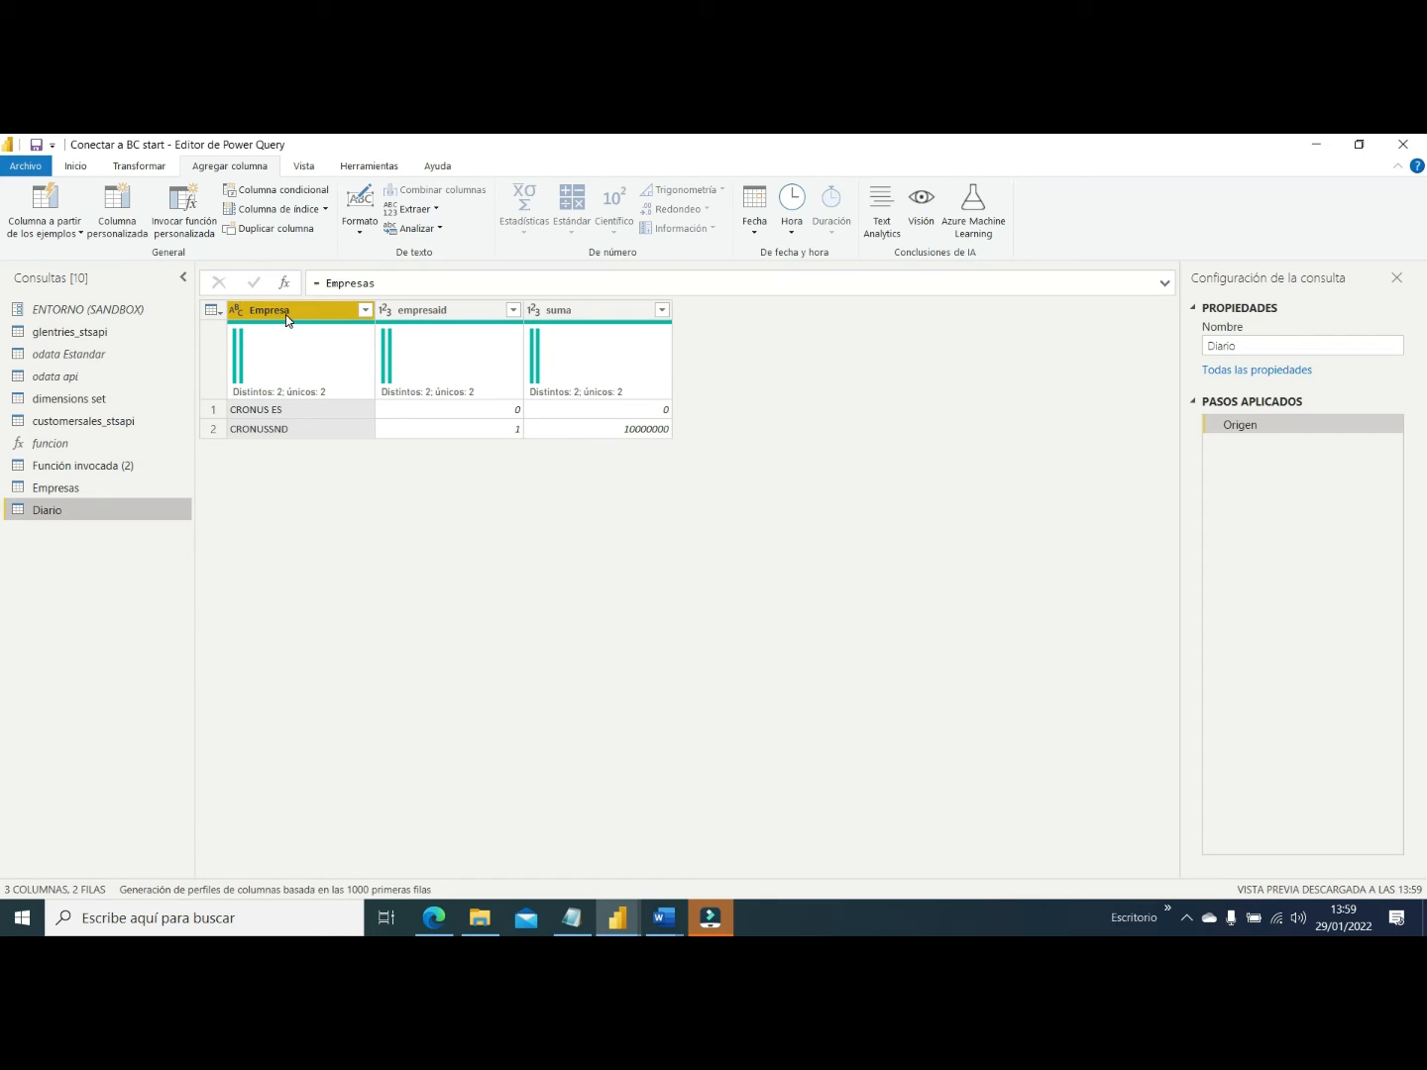
Invoke the custom function funcion in a new Diario column, with the Empresa column as Empresa and glentries_stsapi as EntidadAPI
click(182, 218)
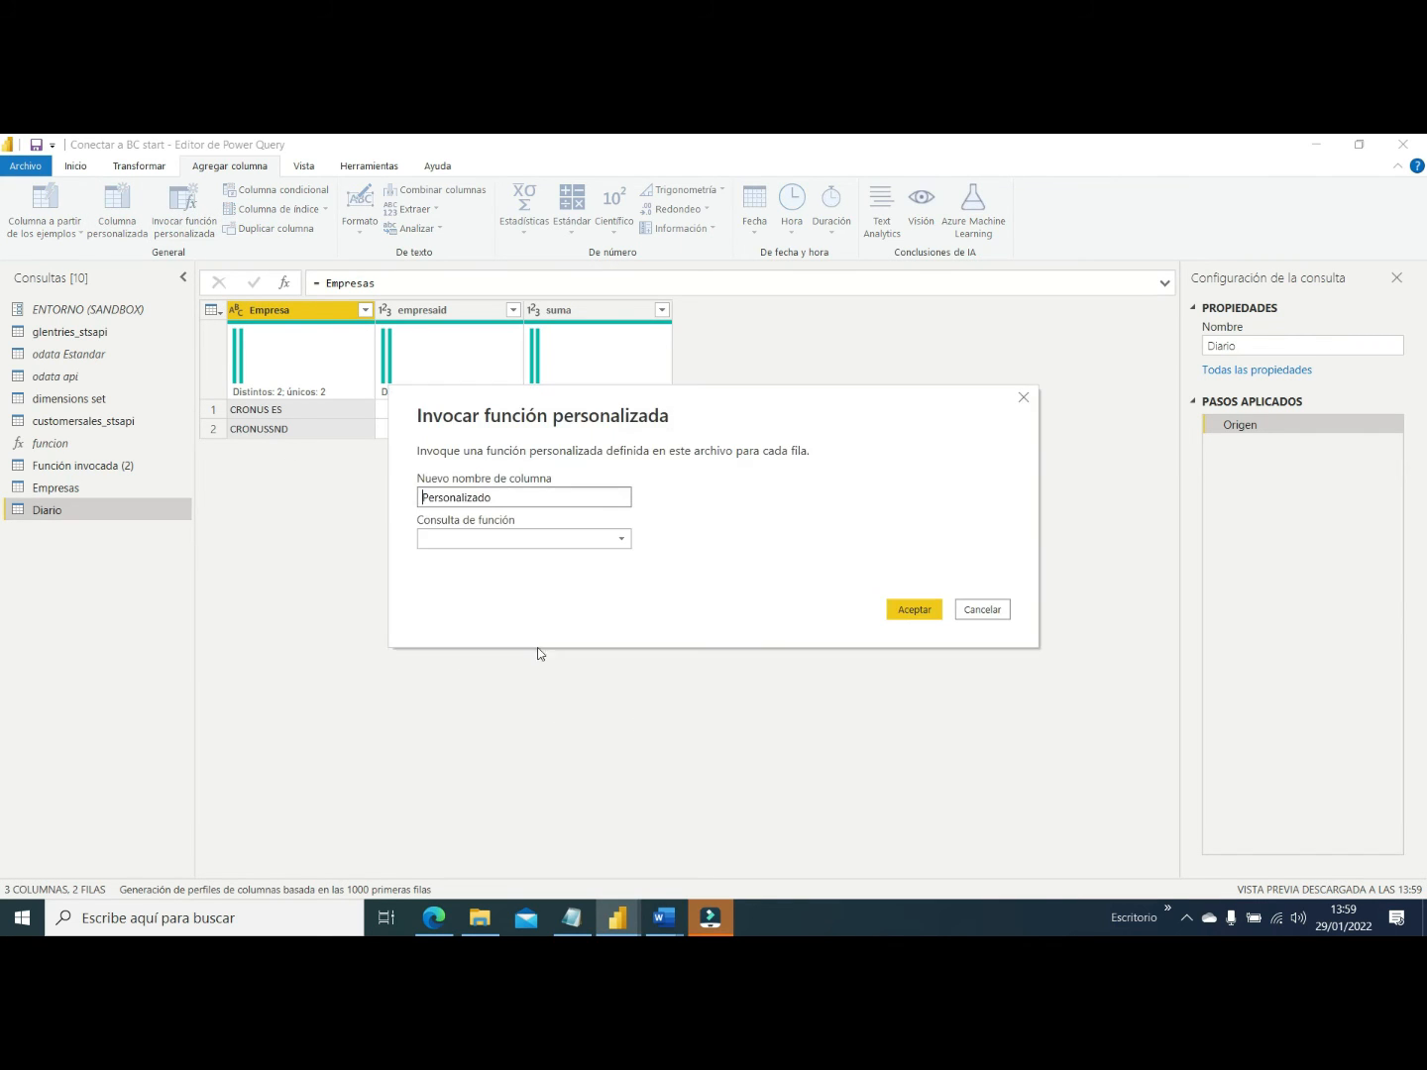
double_click(475, 491)
key(BackSpace)
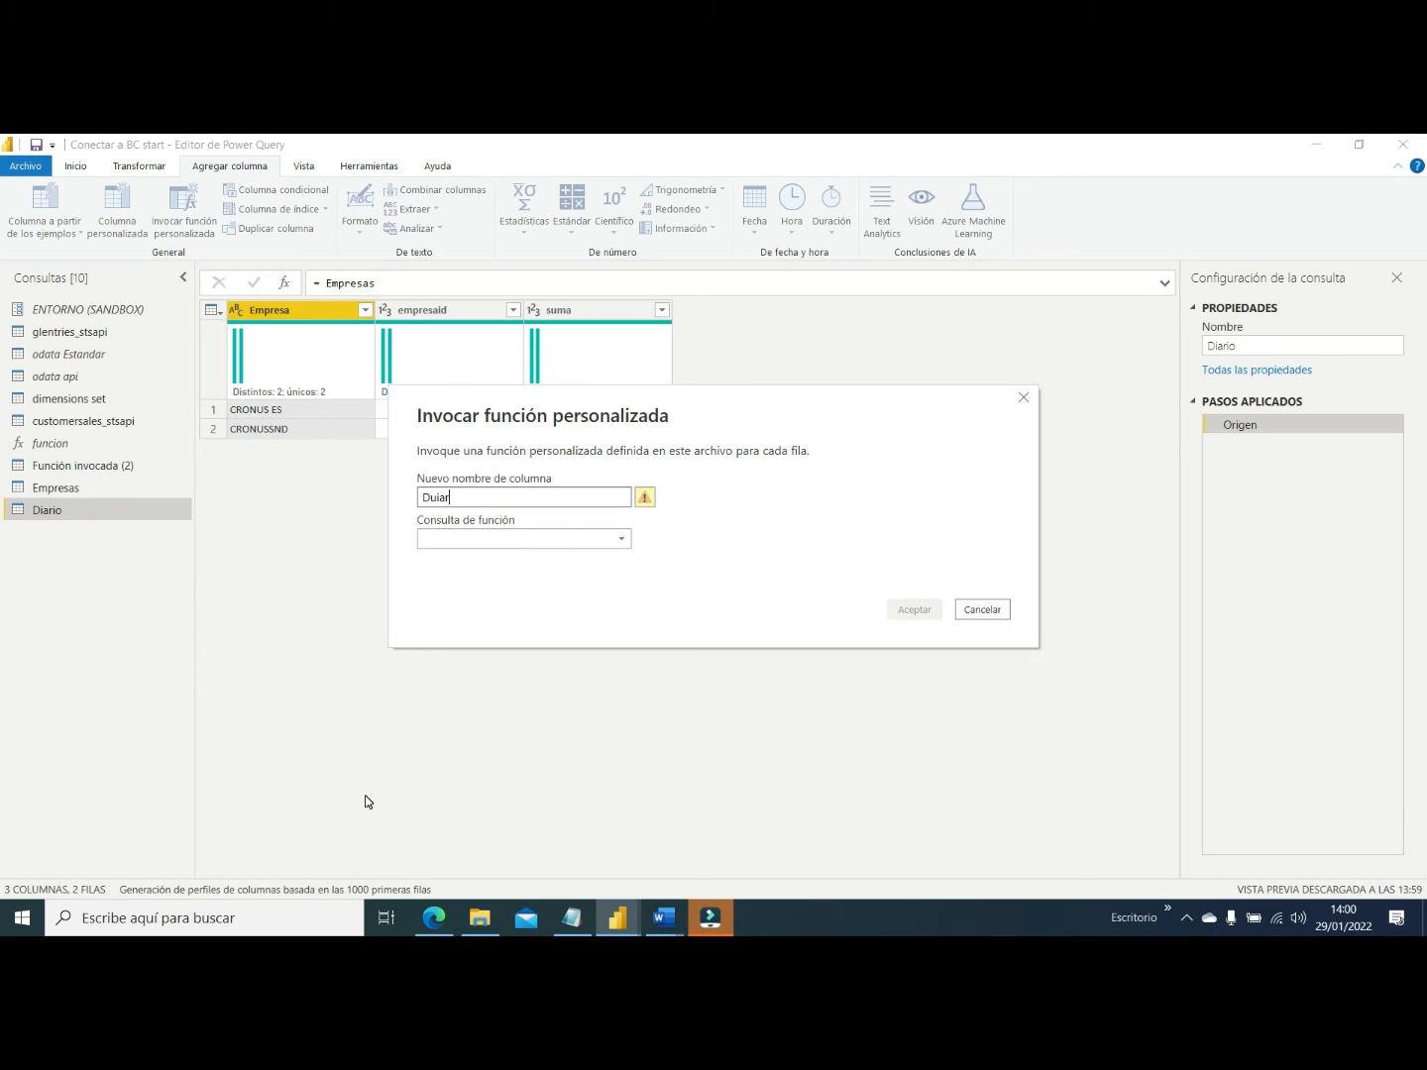
text(D)
click(457, 538)
click(464, 561)
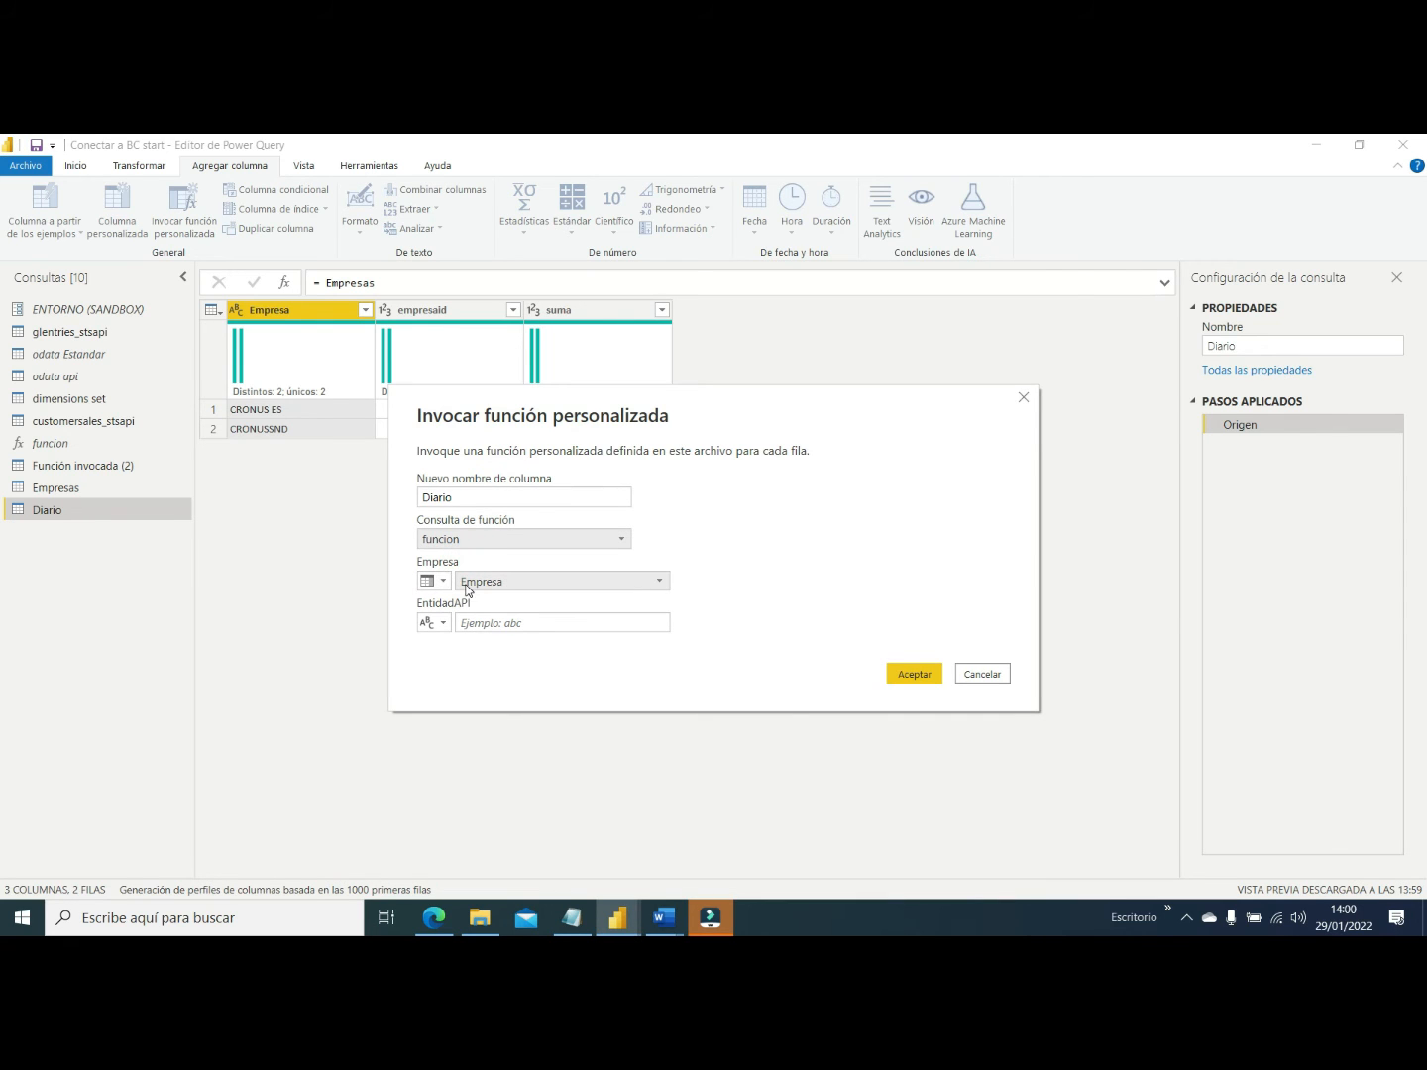
click(487, 621)
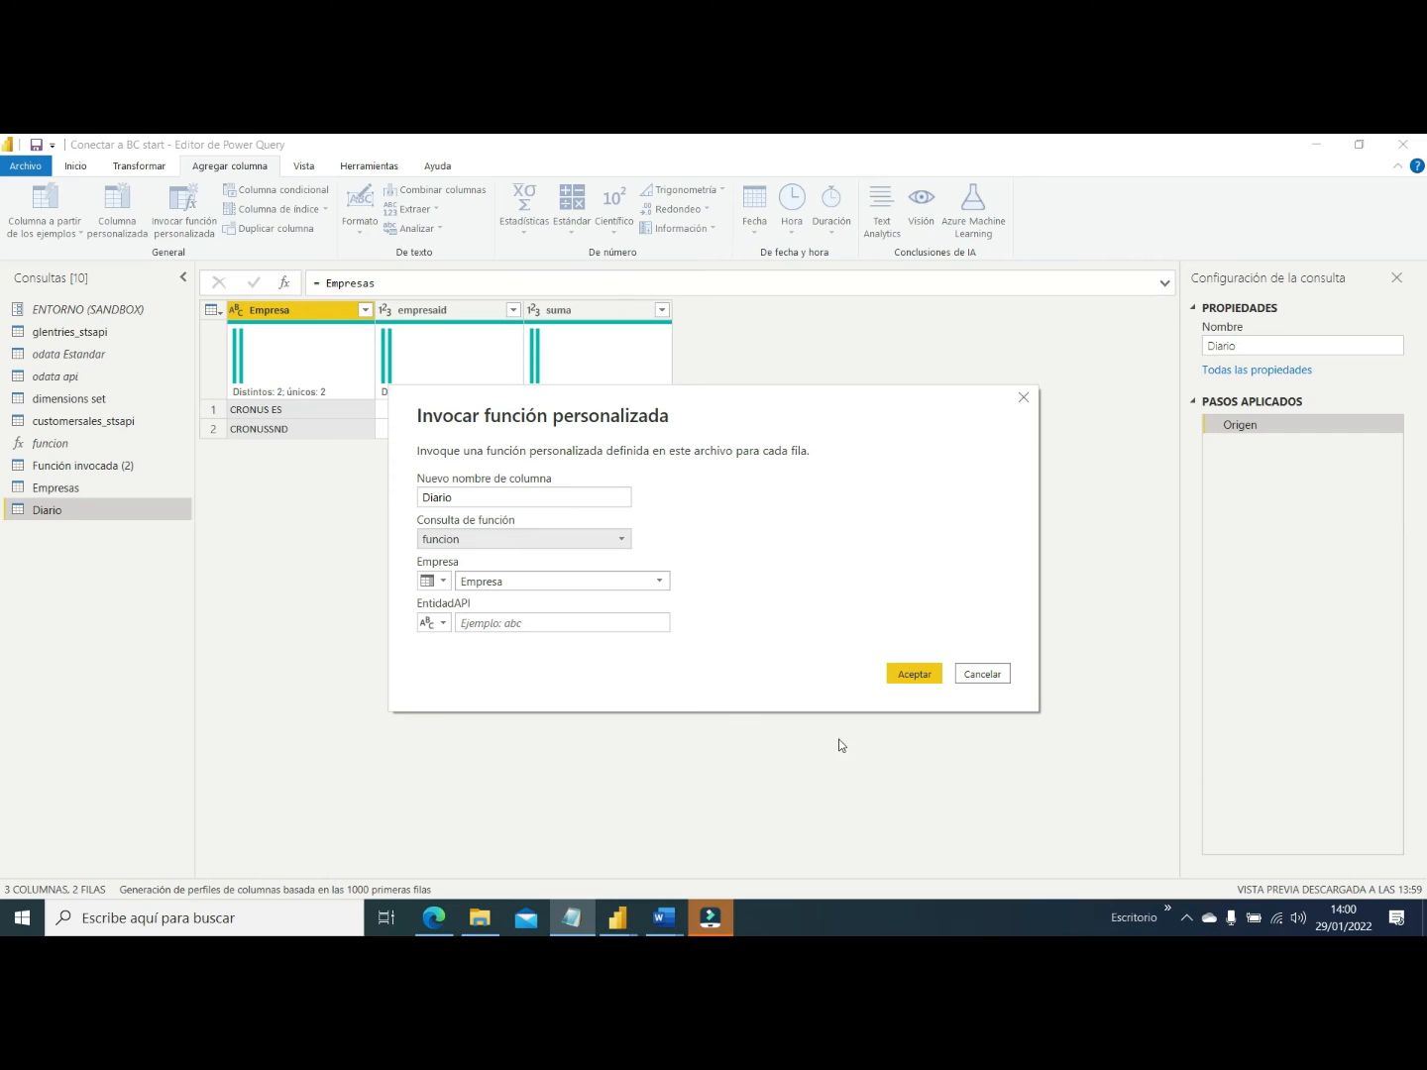
click(476, 624)
text(glentries_stsapi)
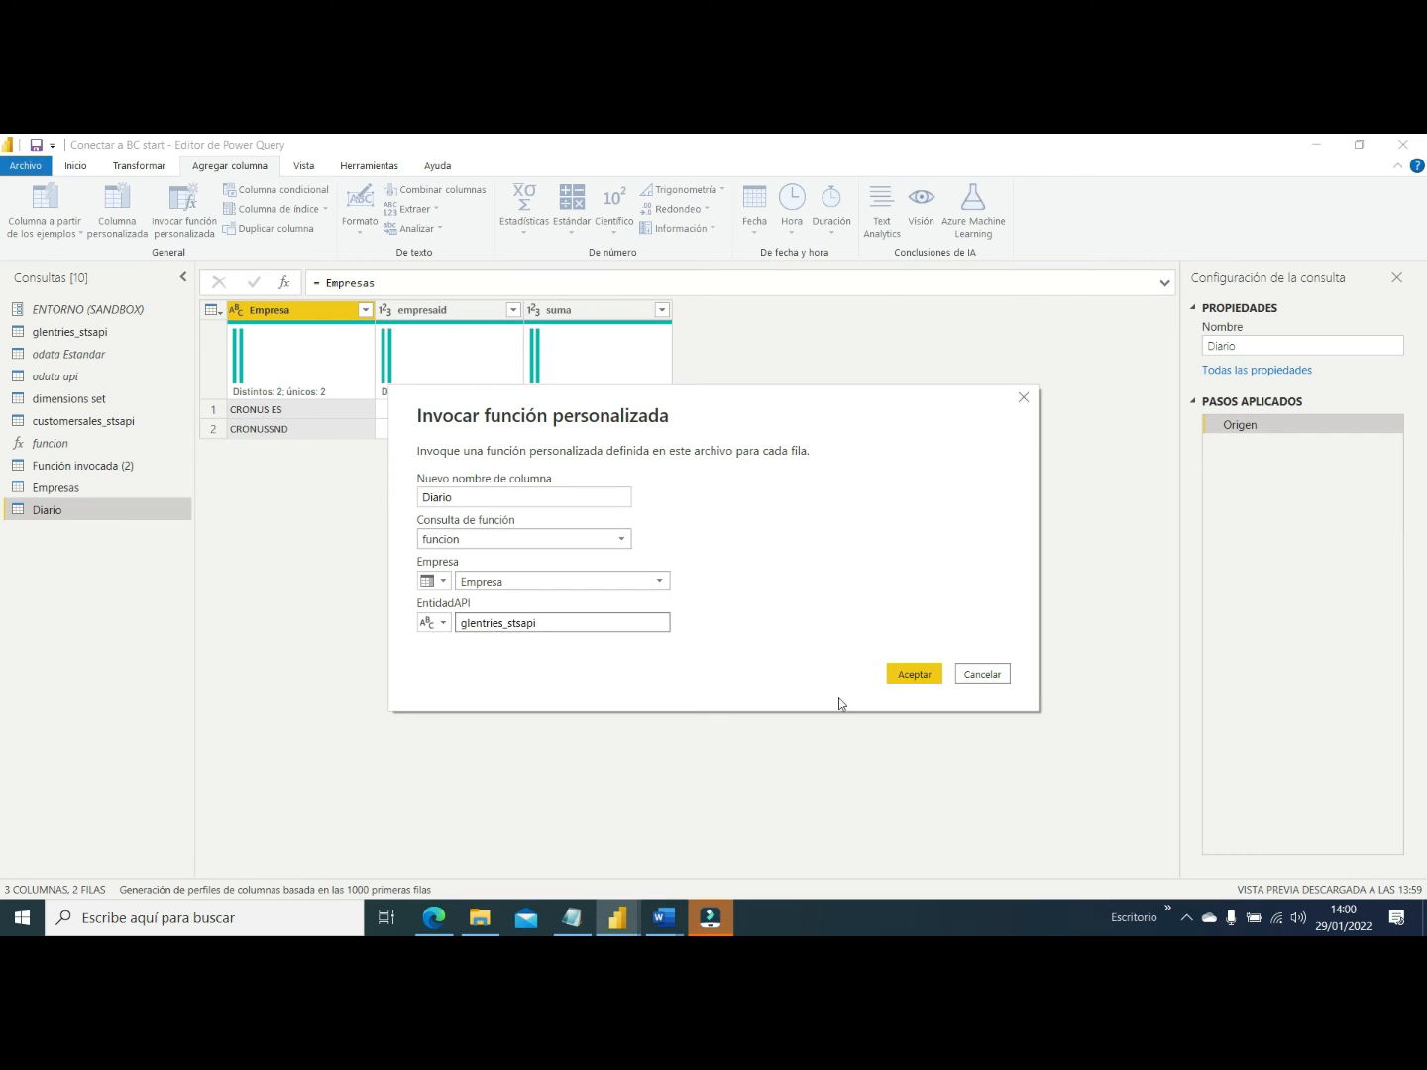
click(914, 674)
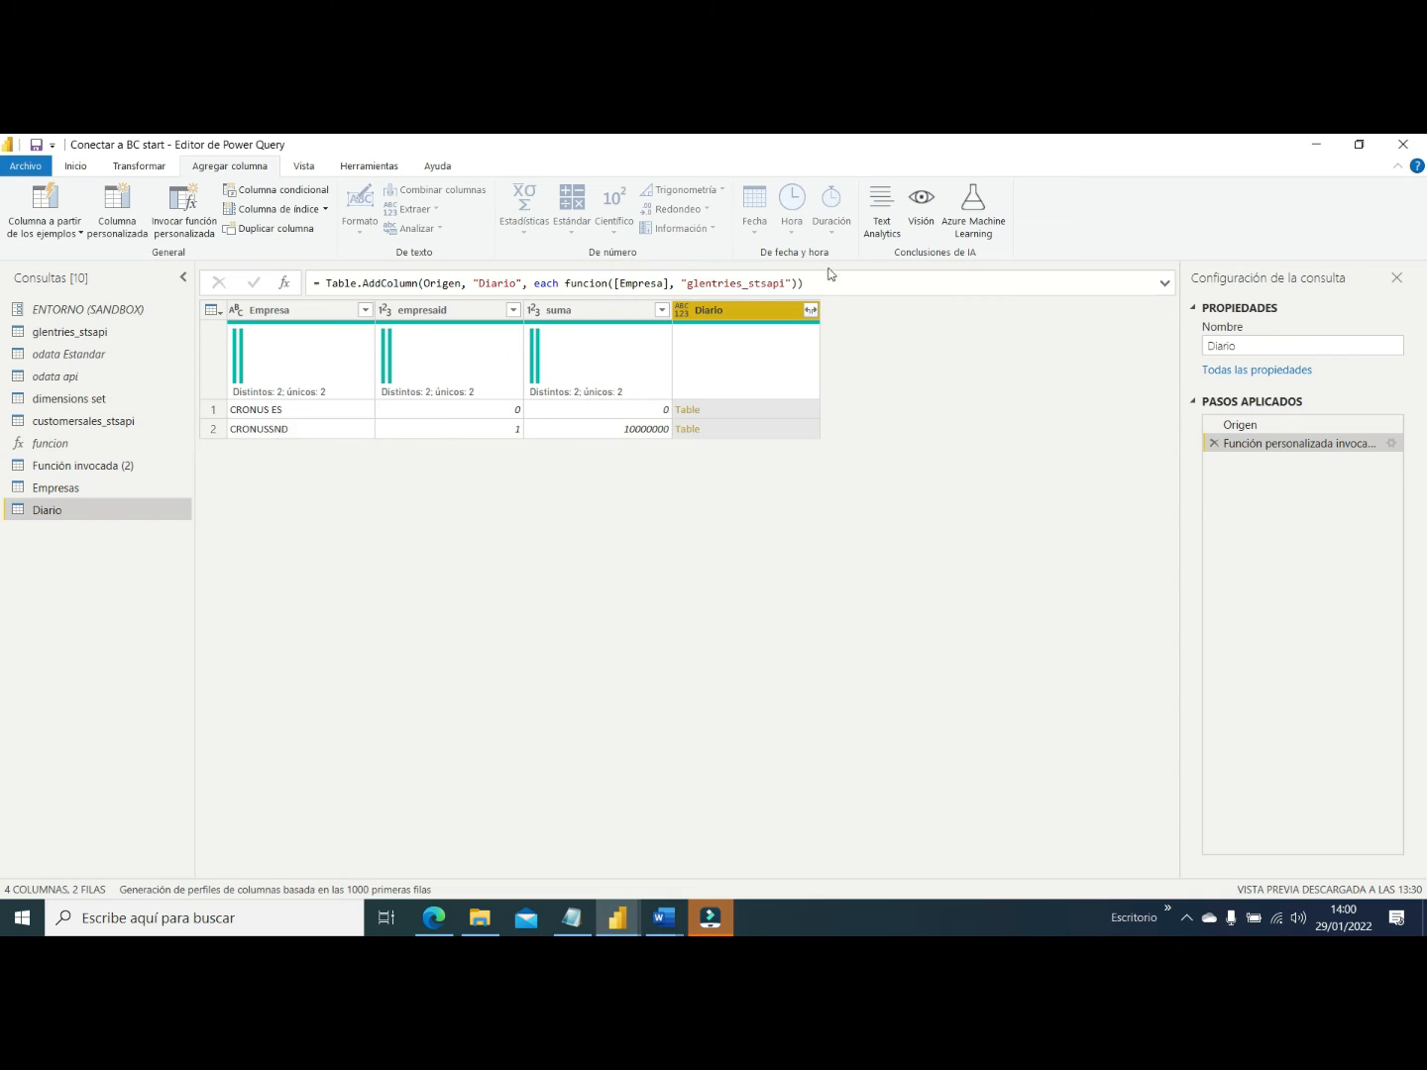
Expand all fields of the Diario column without using the original column name as prefix
click(811, 312)
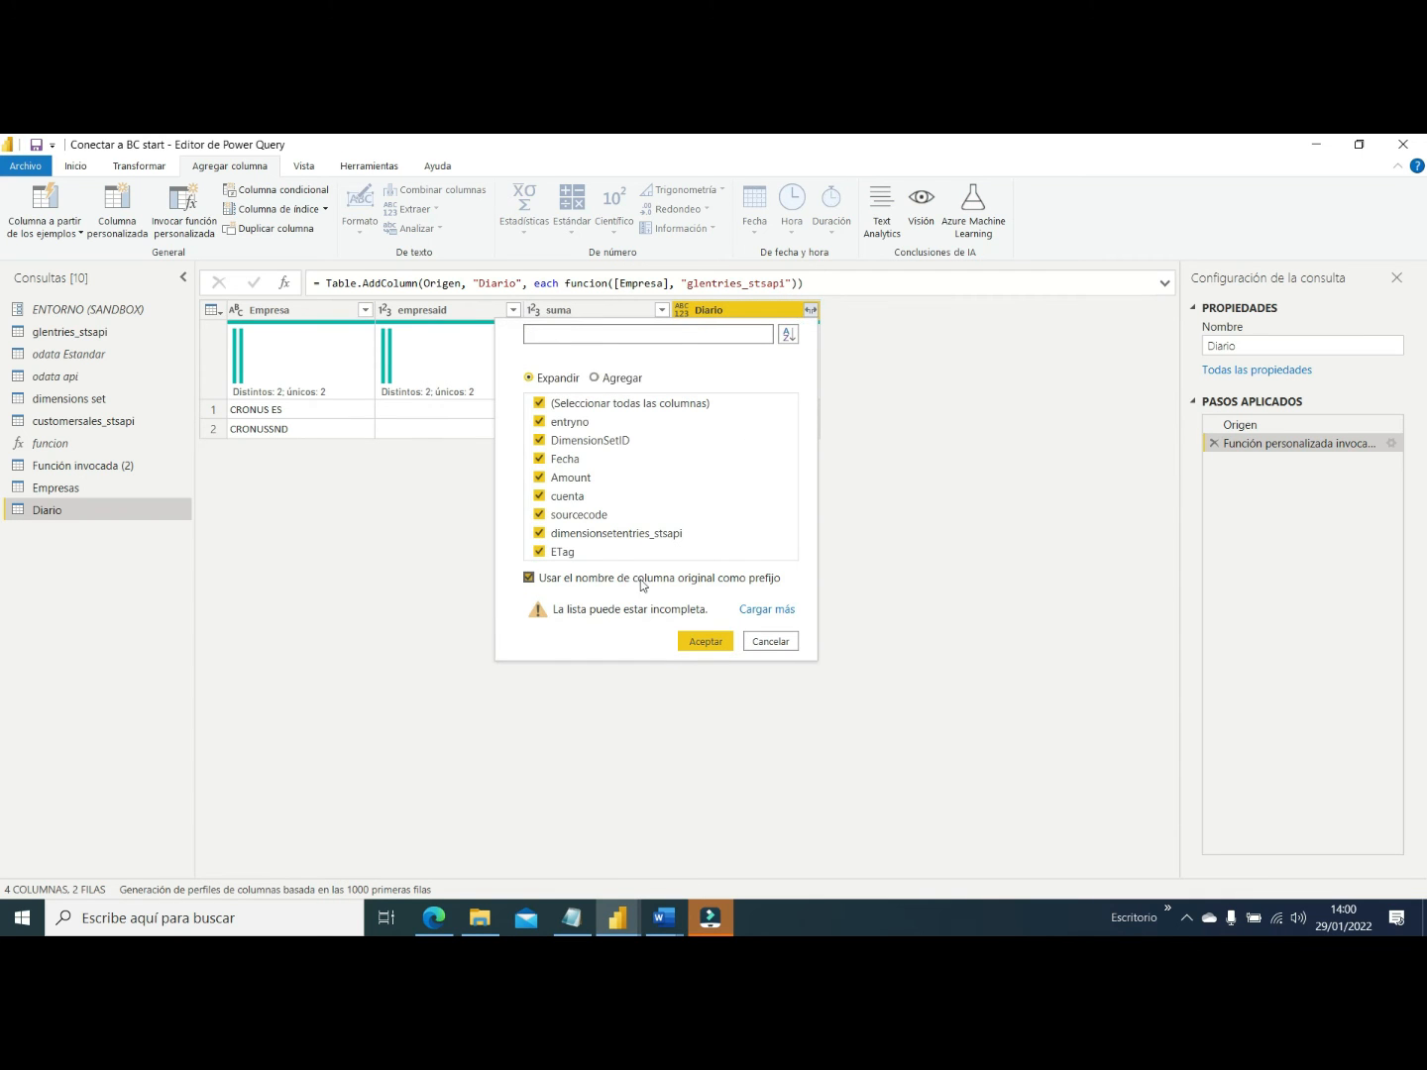
click(700, 642)
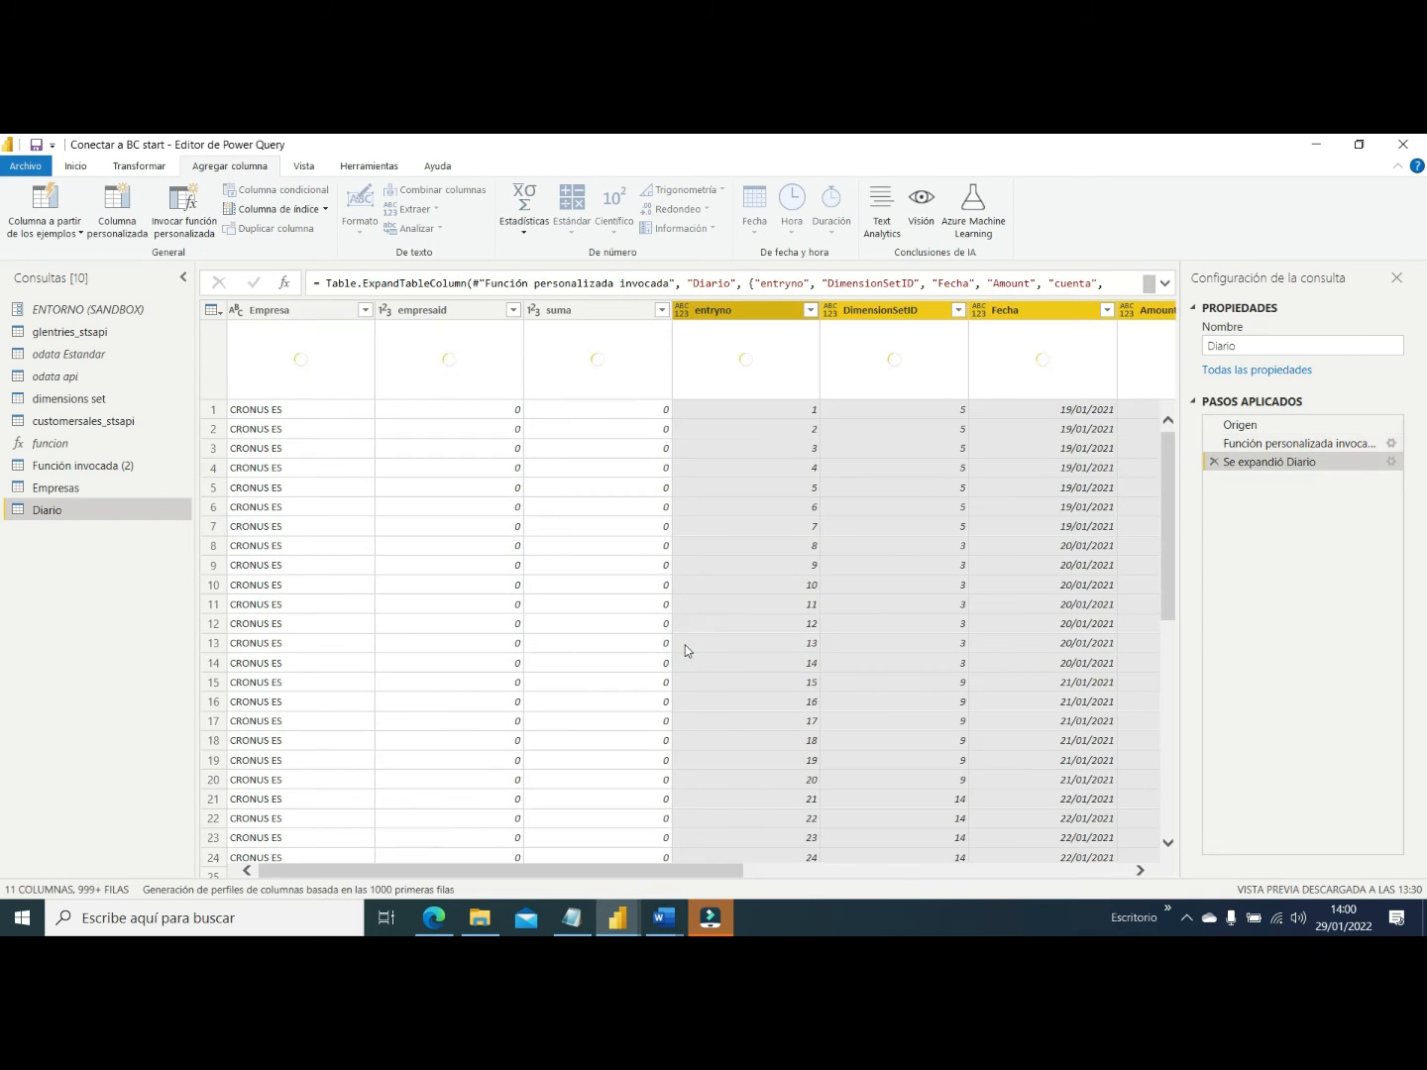
drag(497, 878, 1006, 913)
drag(690, 869, 303, 869)
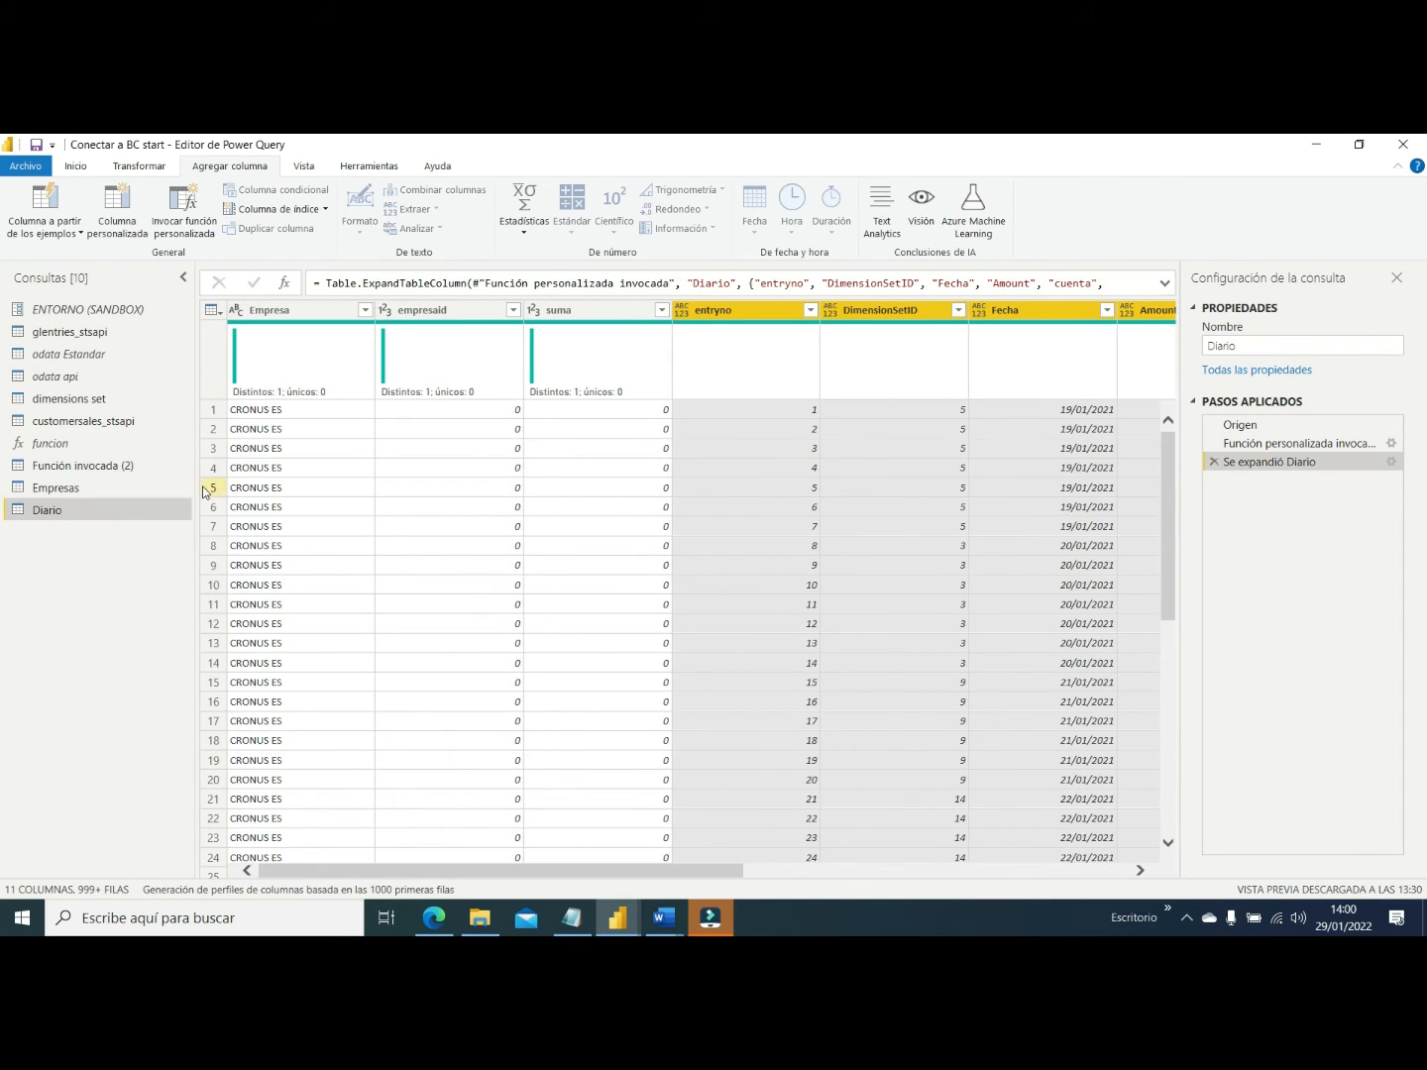
Load the full list of Empresa filter values, check which companies it contains, and close it without filtering
click(317, 411)
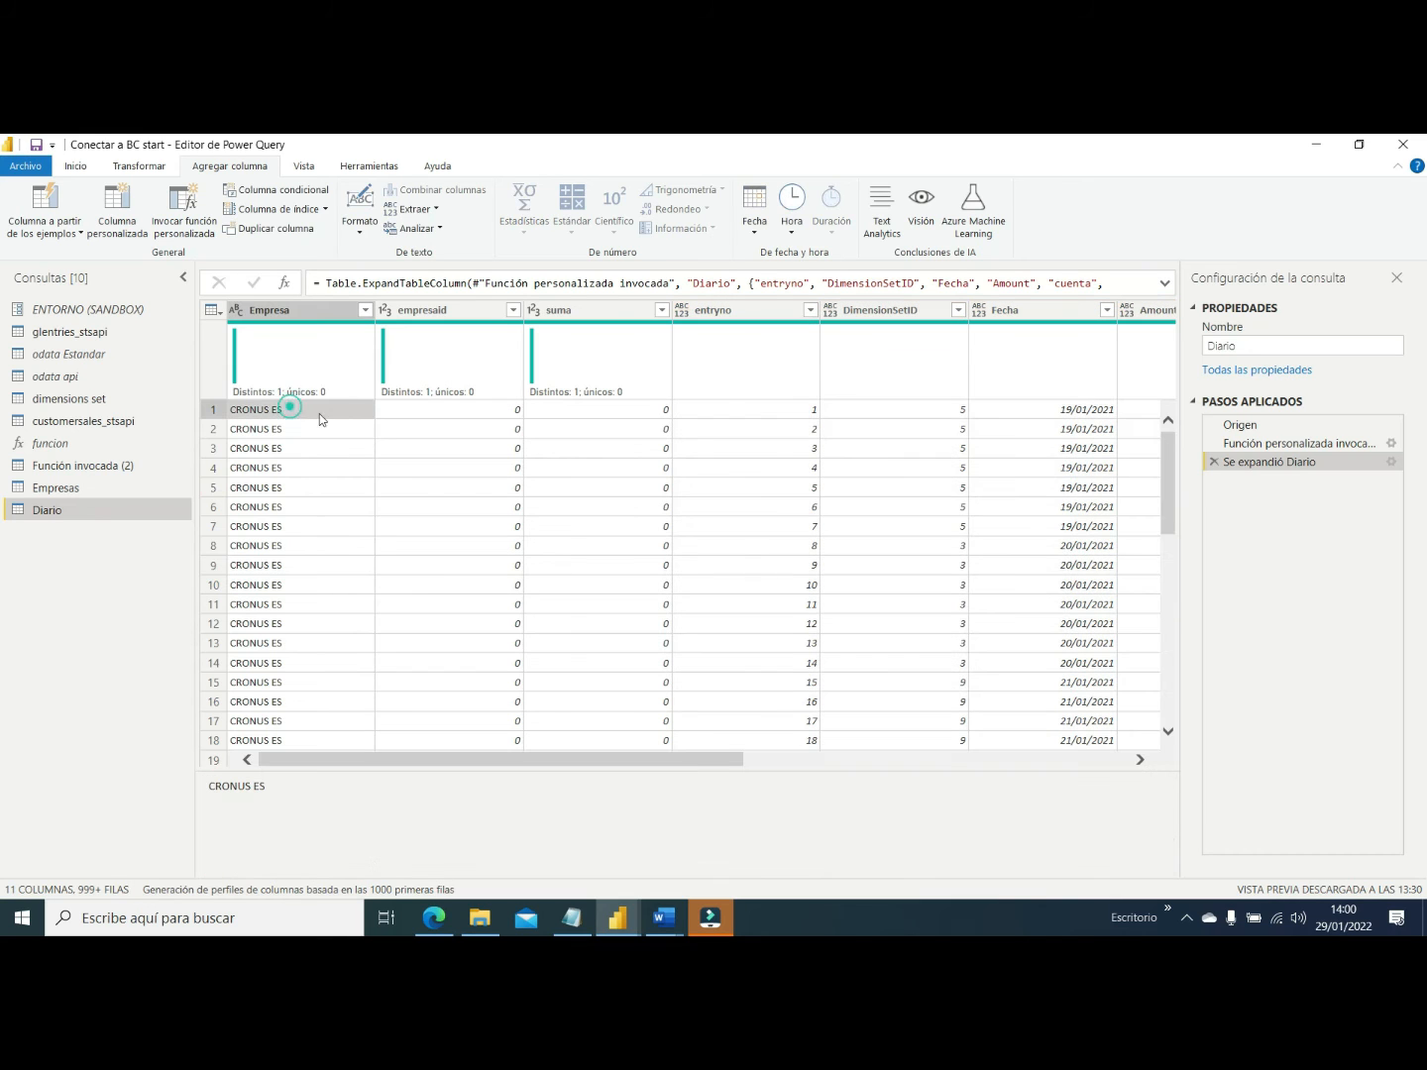
click(365, 310)
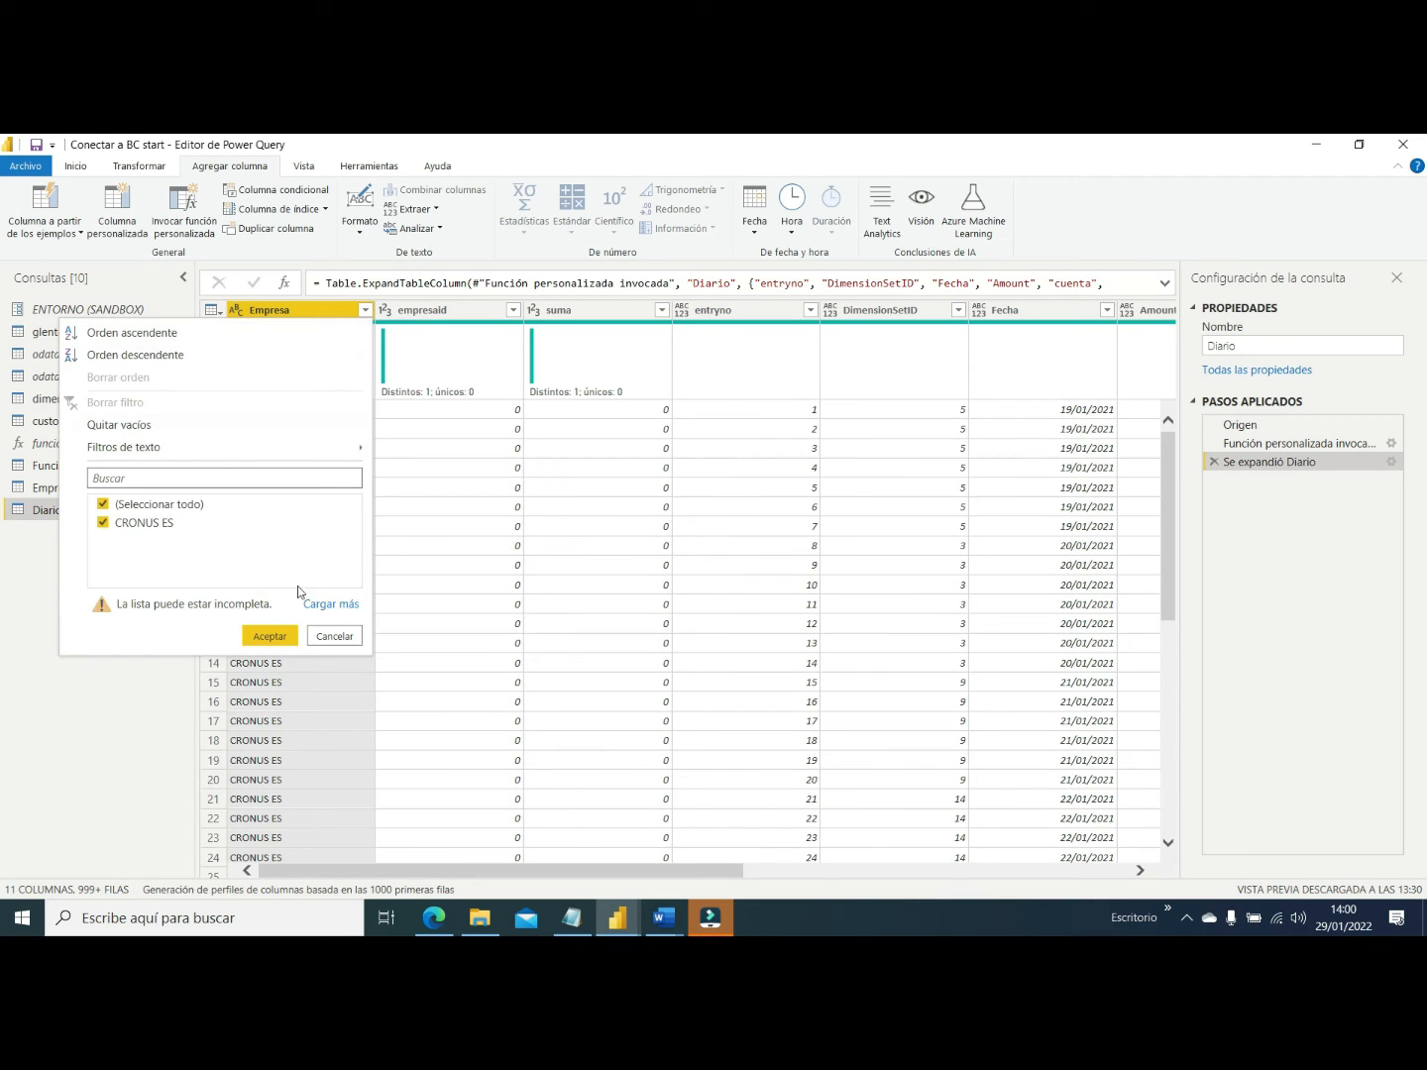
click(328, 603)
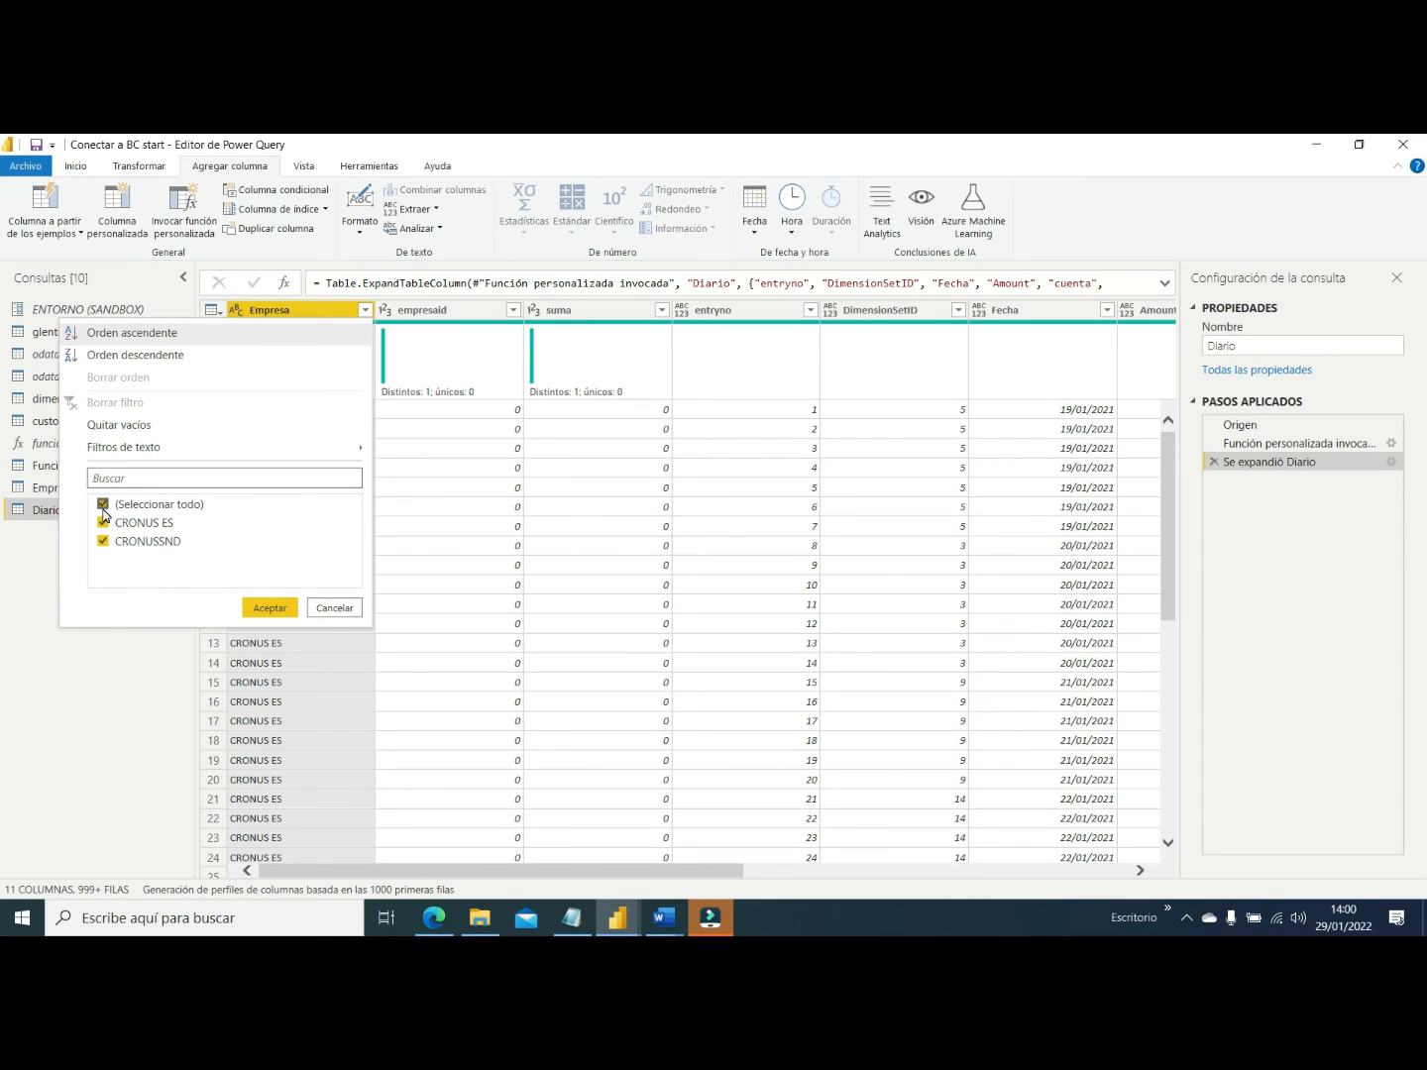
click(319, 607)
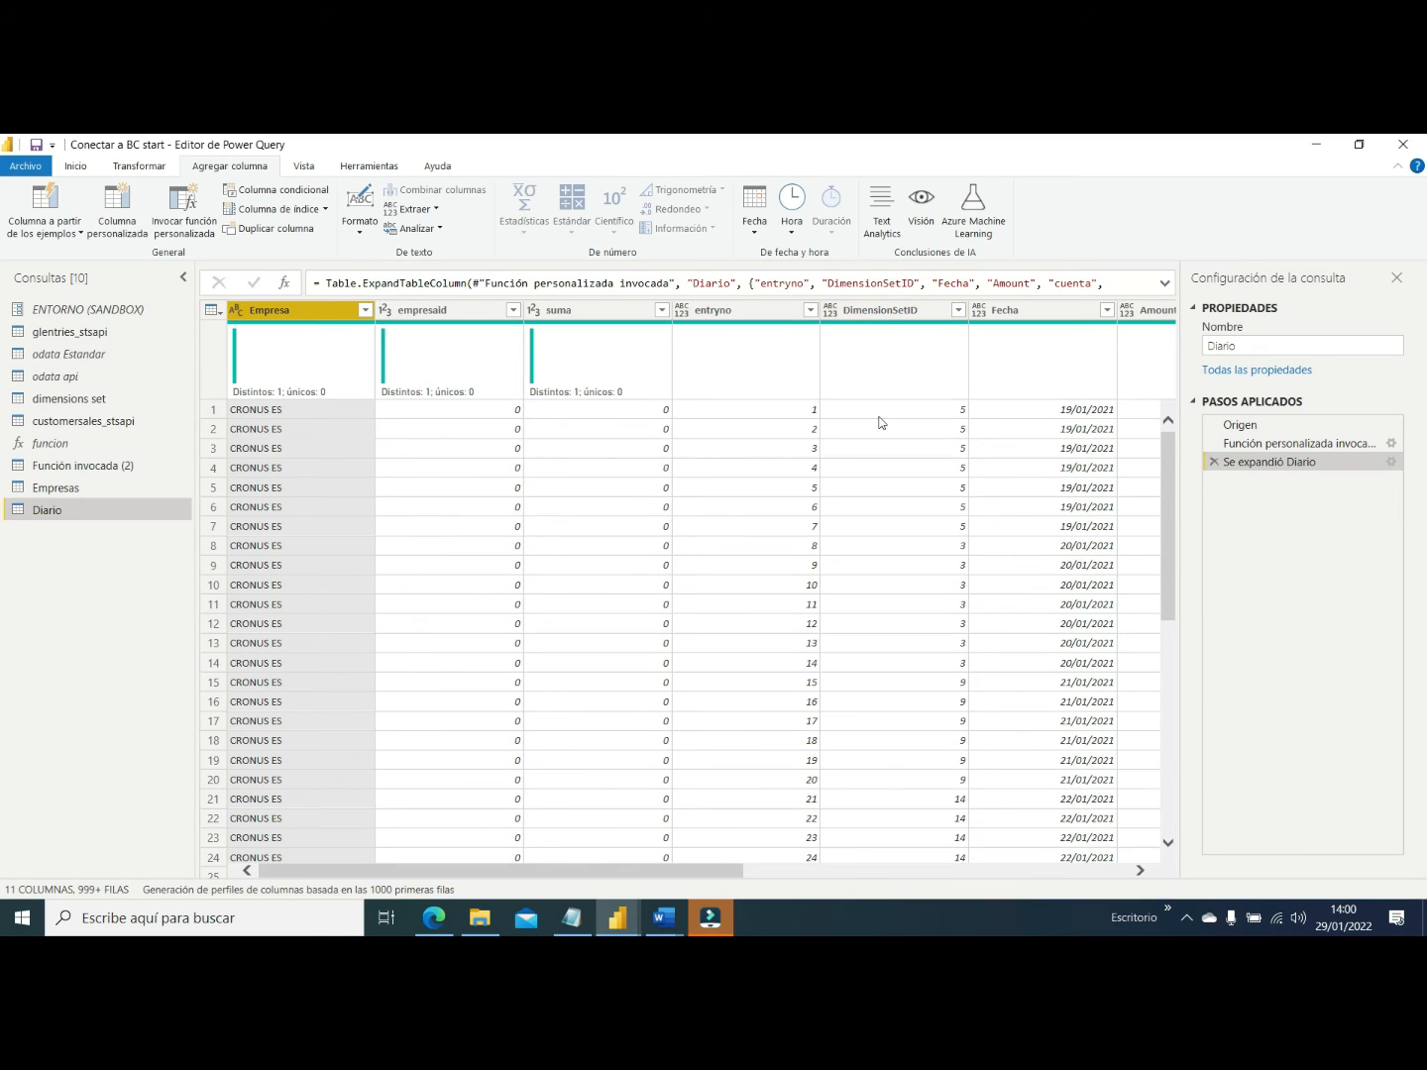
Filter the DimensionSetID column to 3 and check which companies share that value in the Empresa column
click(959, 313)
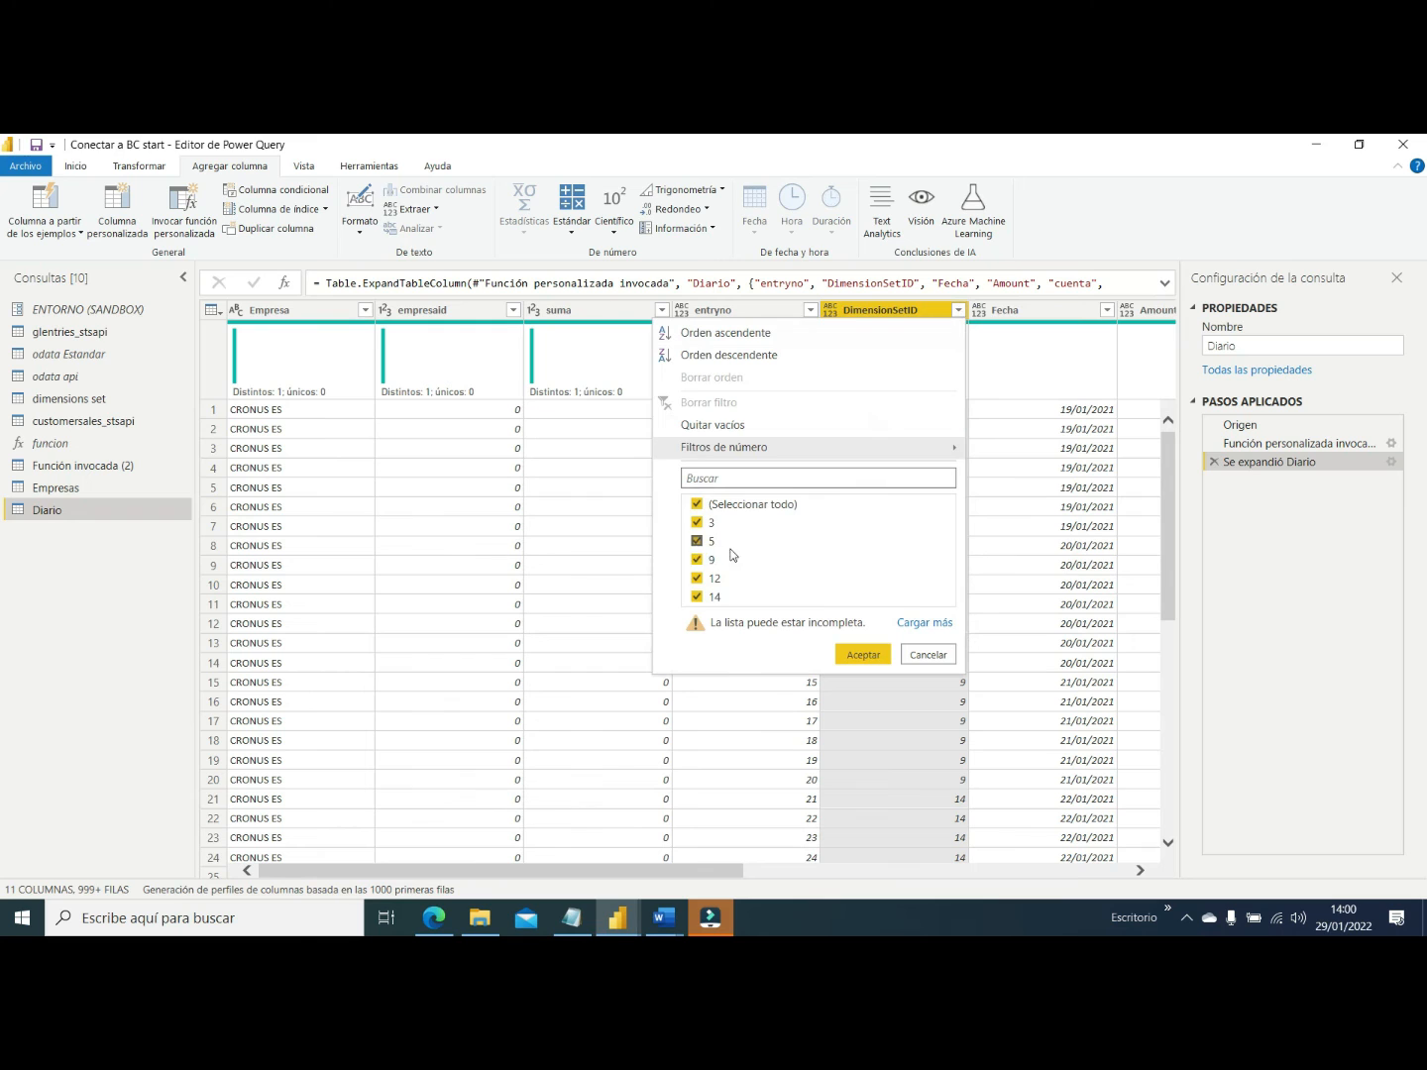
click(697, 503)
click(697, 523)
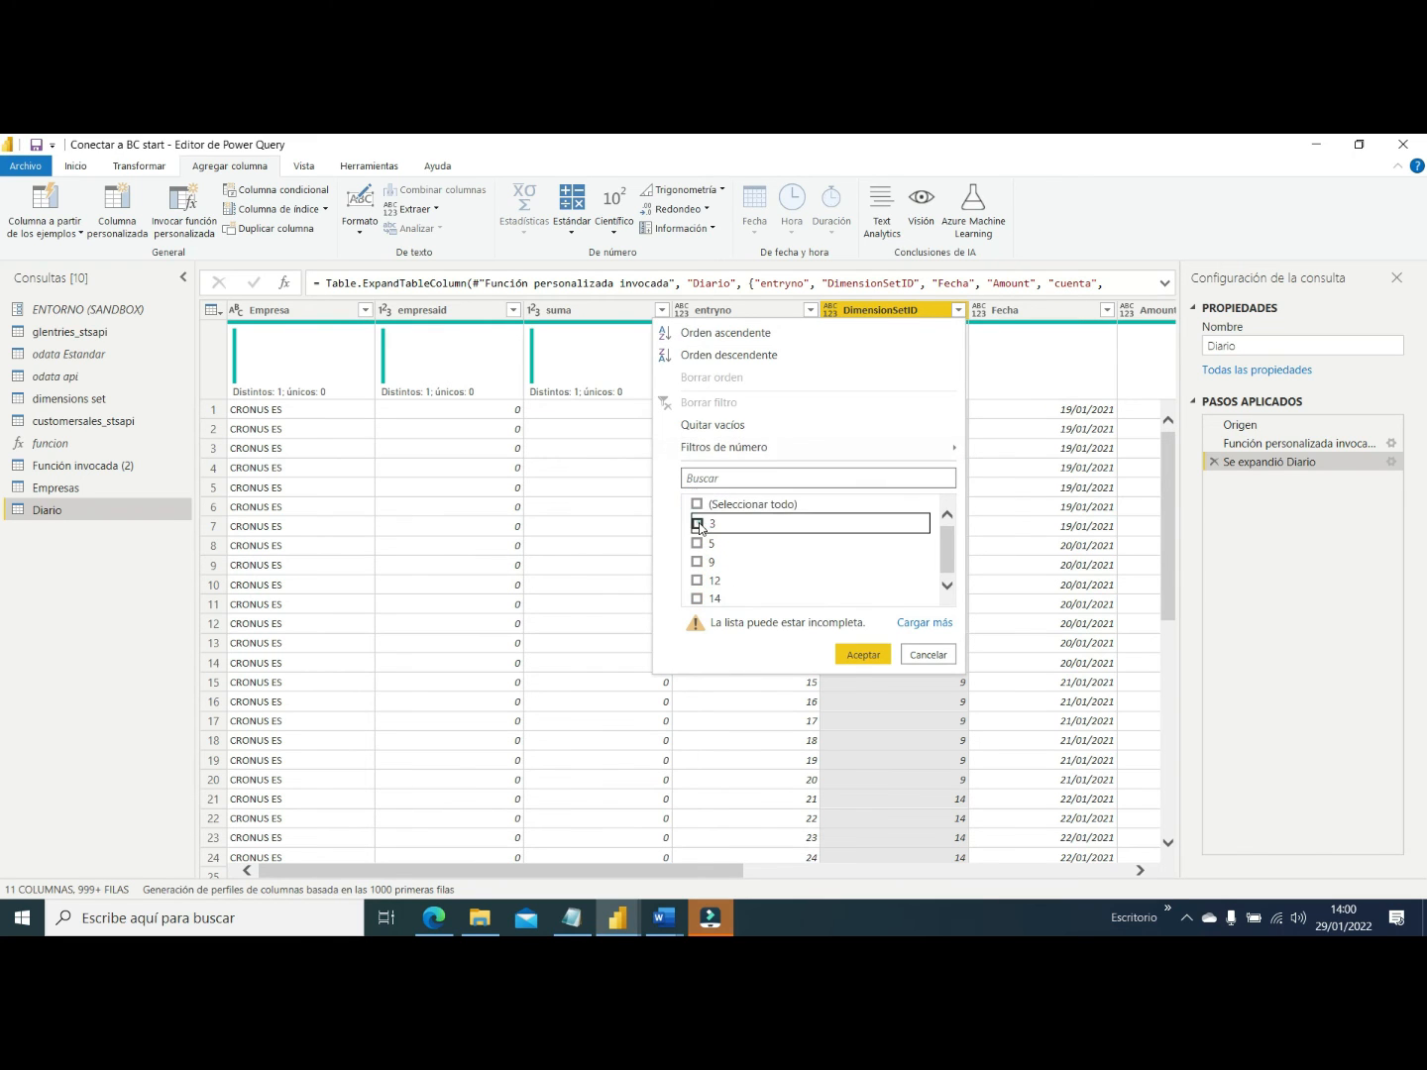
click(837, 652)
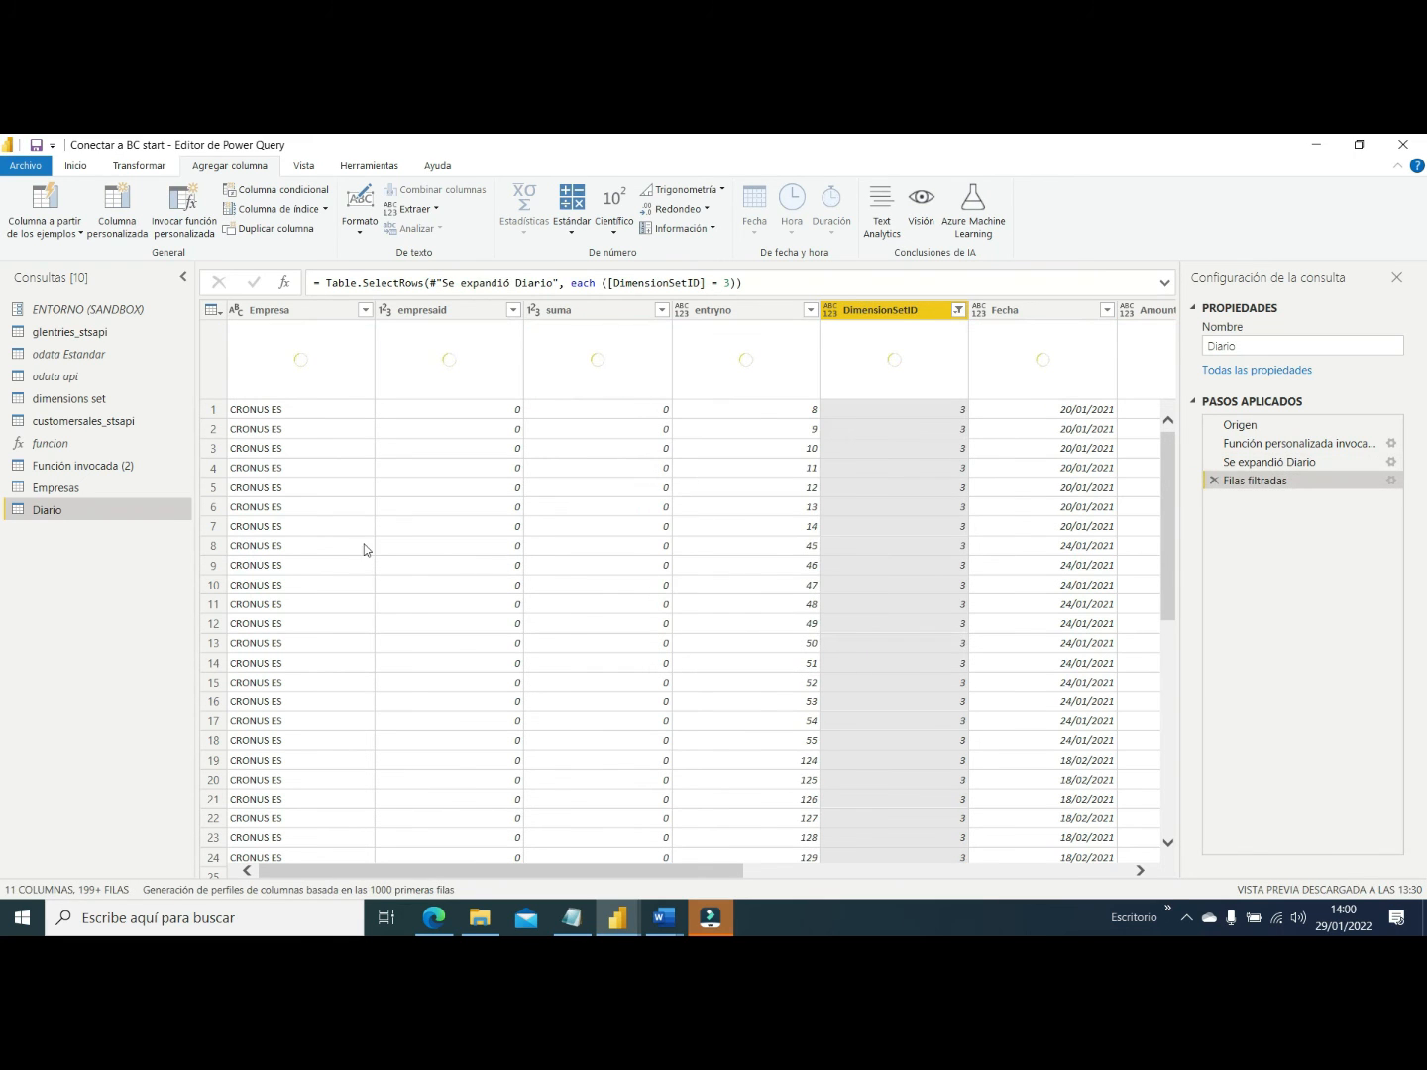
click(365, 310)
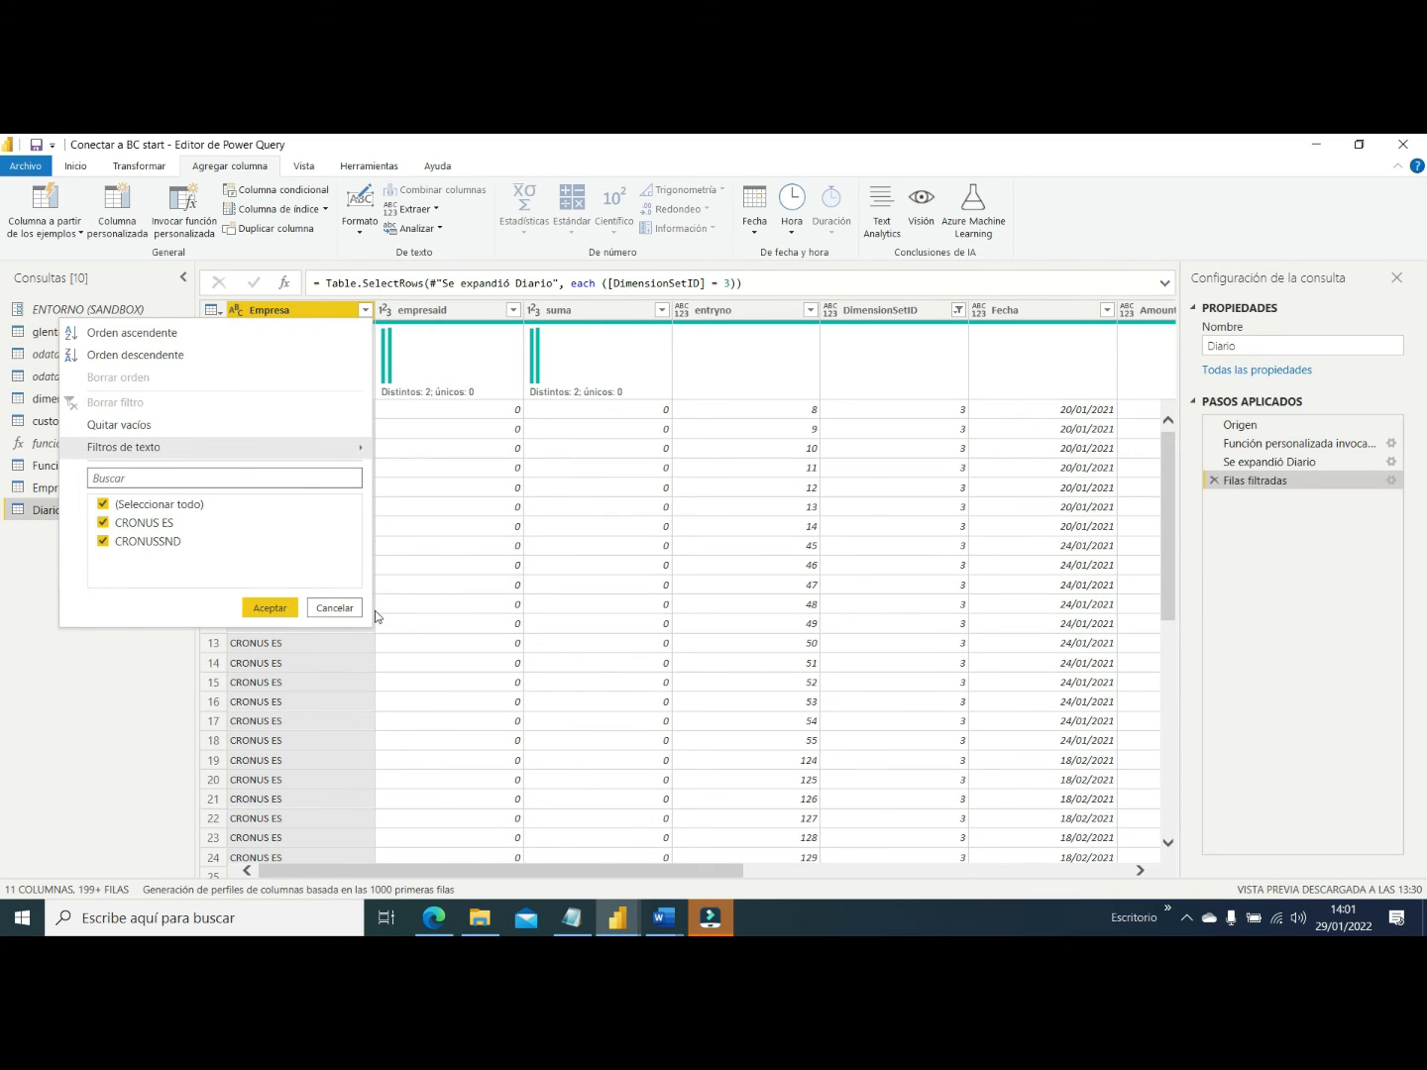
click(330, 608)
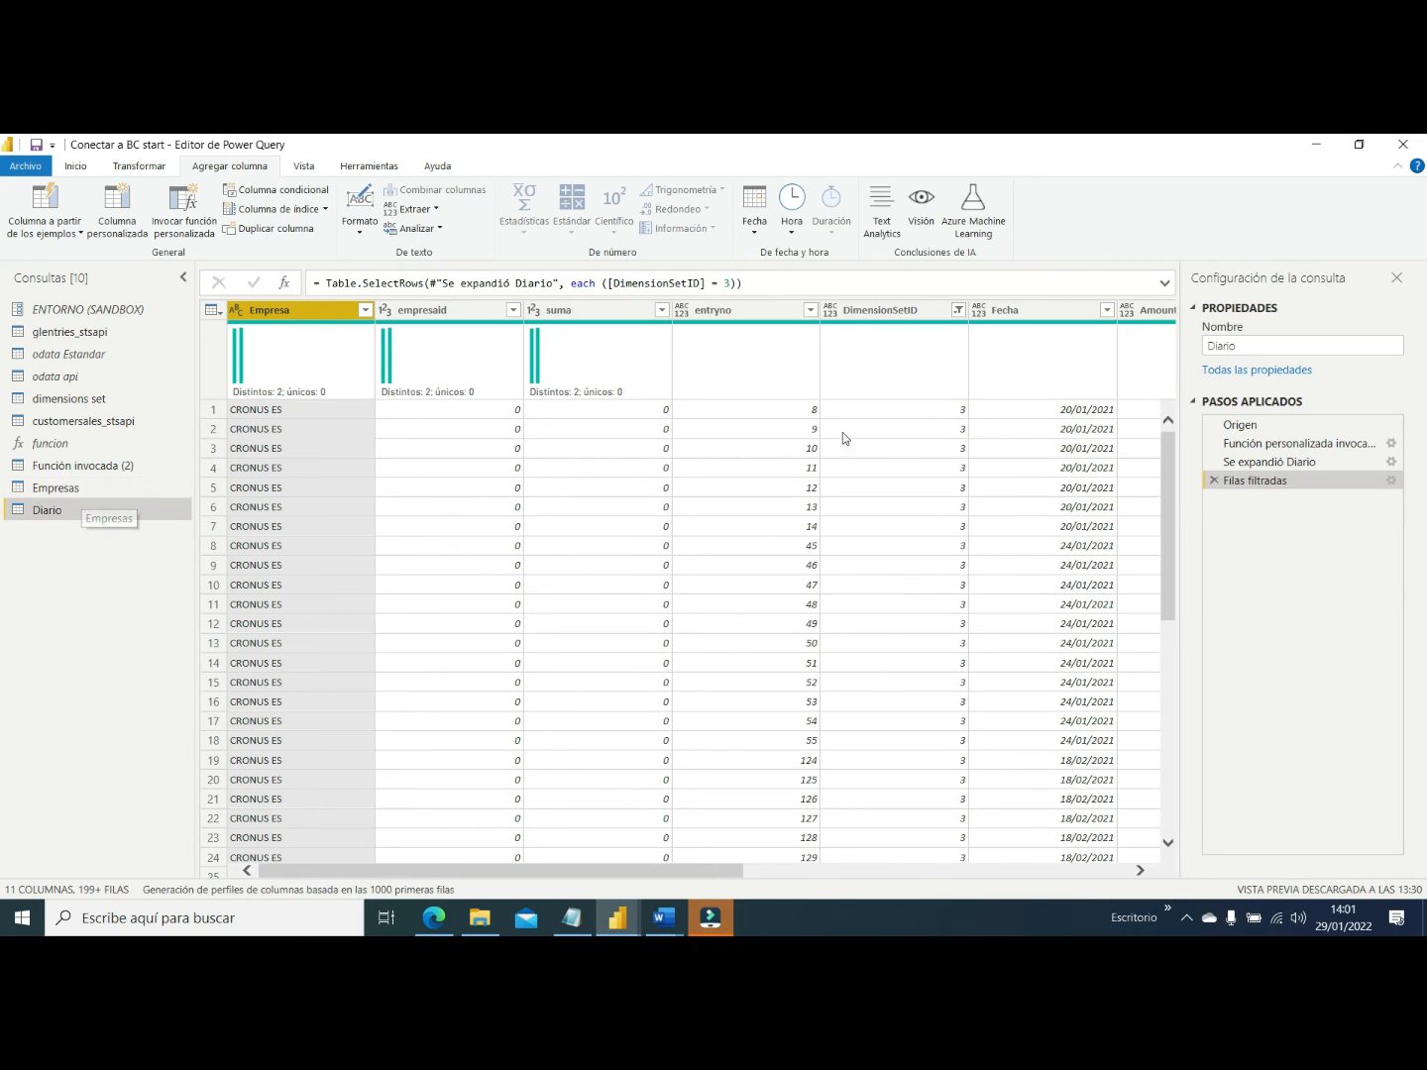
Remove the filtered rows step from the Diario query
click(958, 310)
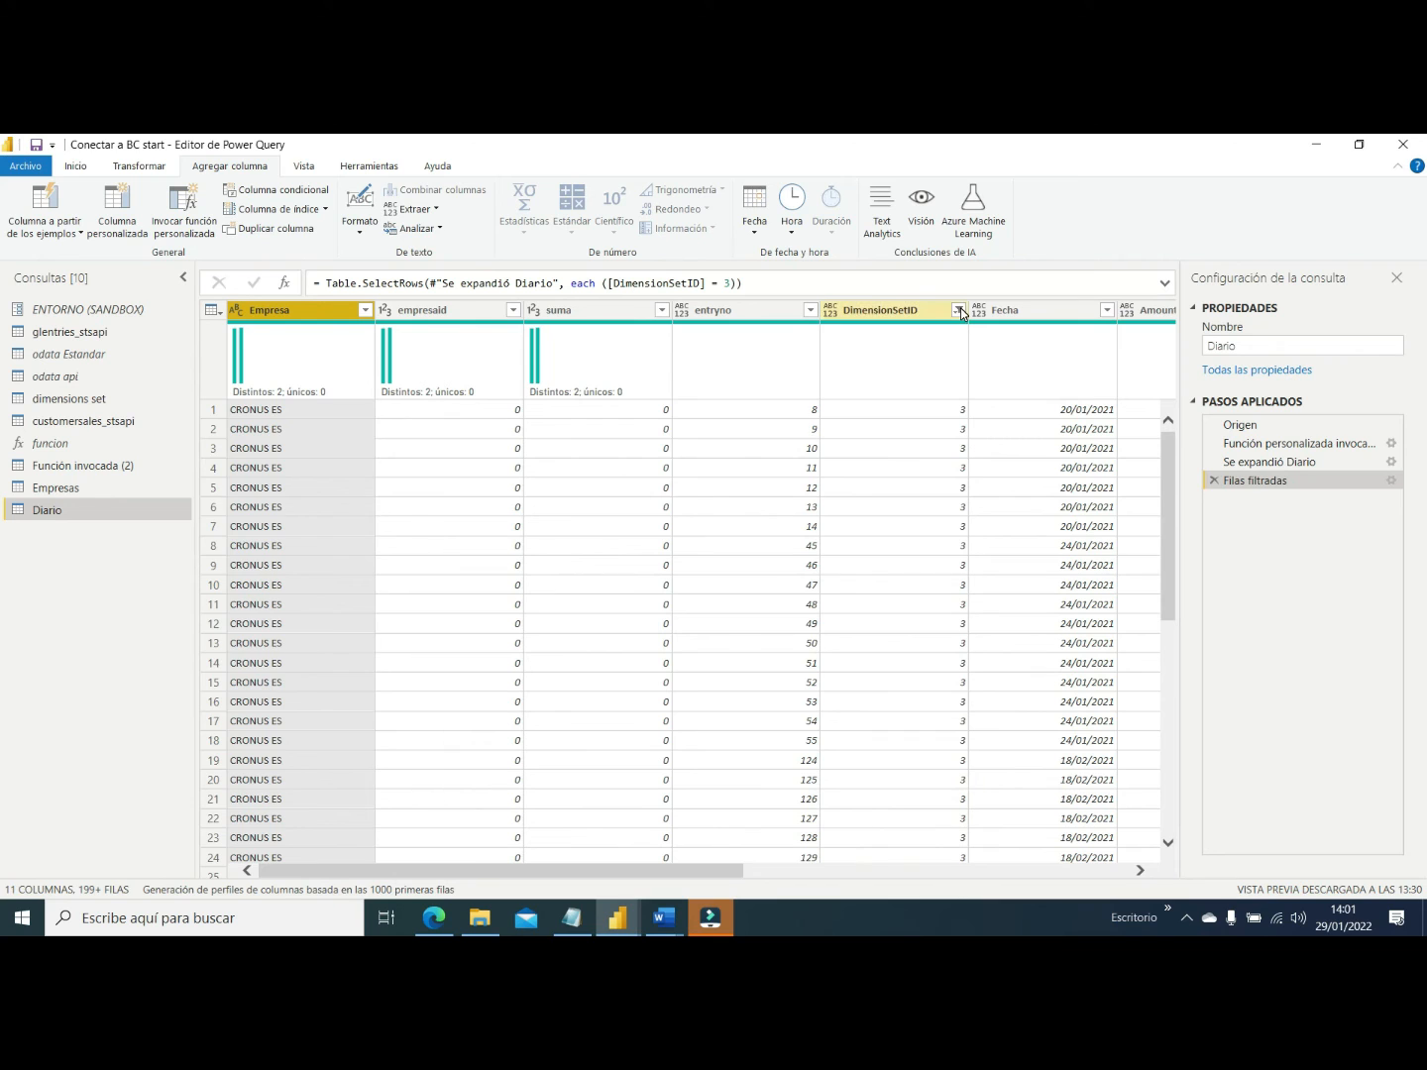
click(1214, 483)
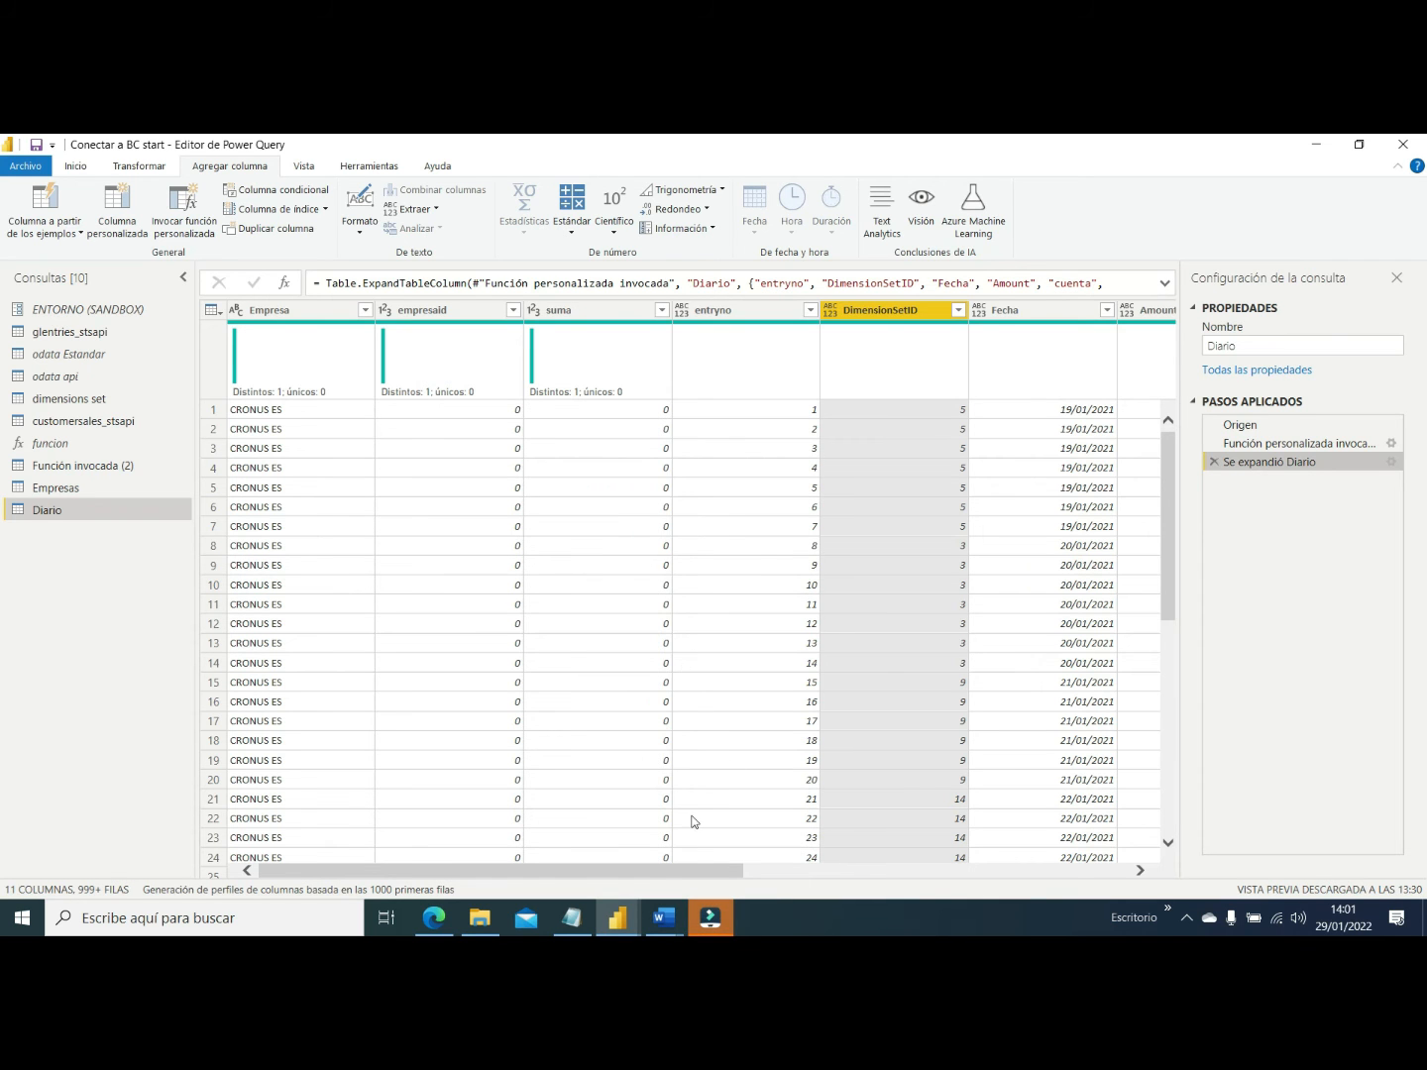
Review the data types of Diario's entryno, DimensionSetID, Fecha, Amount and cuenta columns and compare them with those in glentries_stsapi
drag(687, 871, 788, 895)
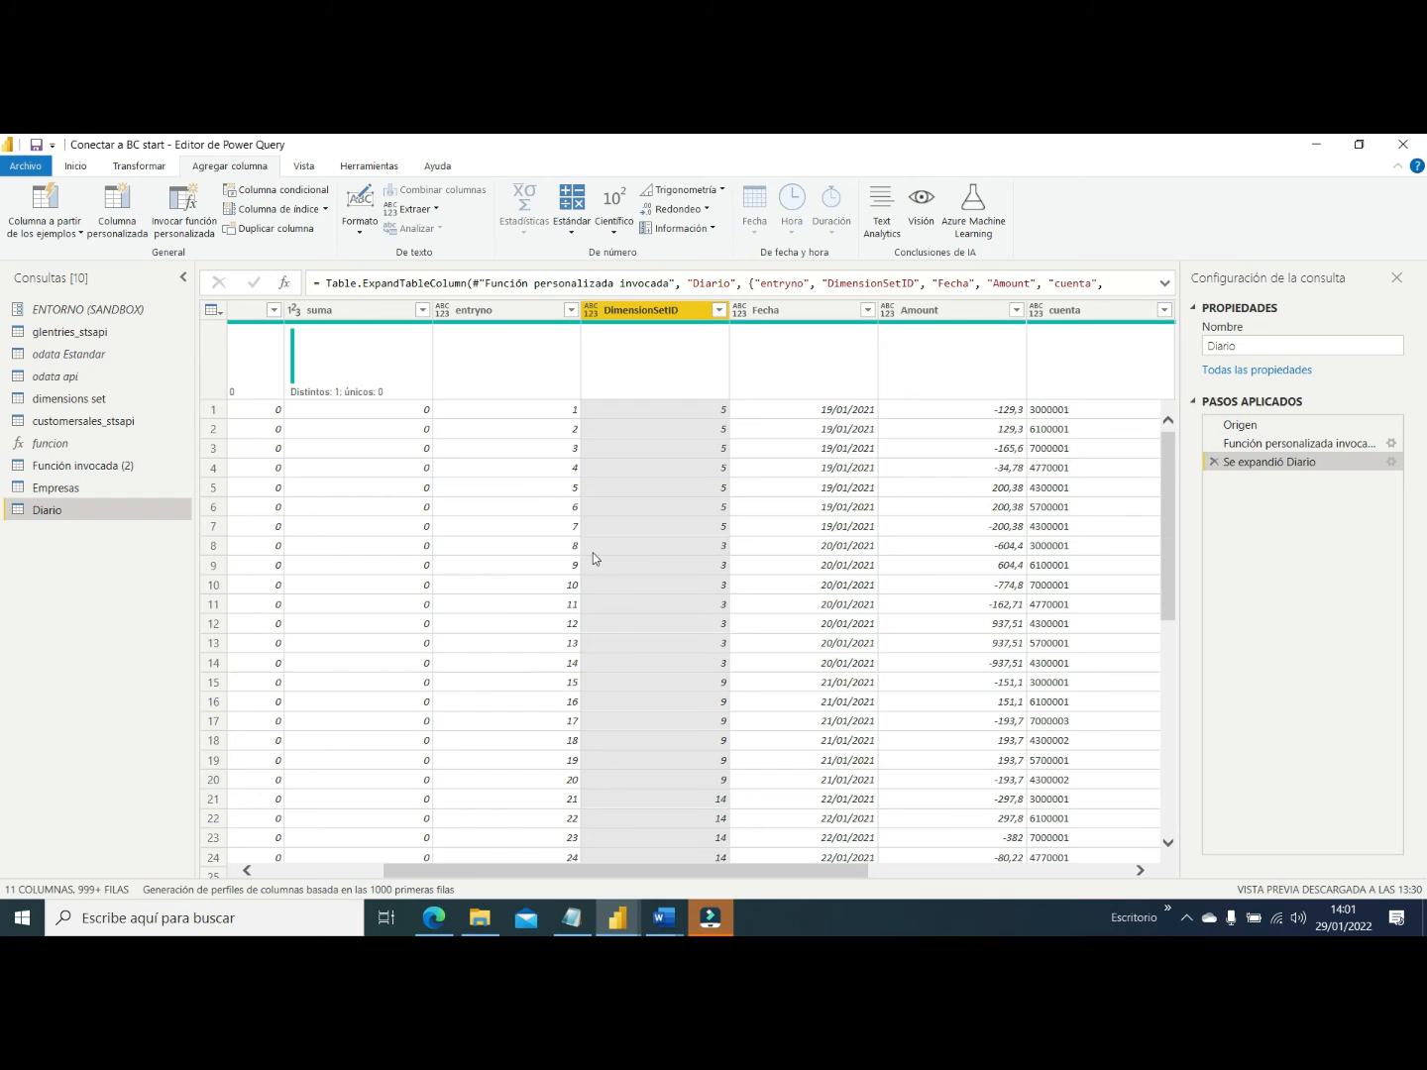
click(476, 310)
click(633, 310)
click(783, 310)
click(931, 310)
click(1069, 313)
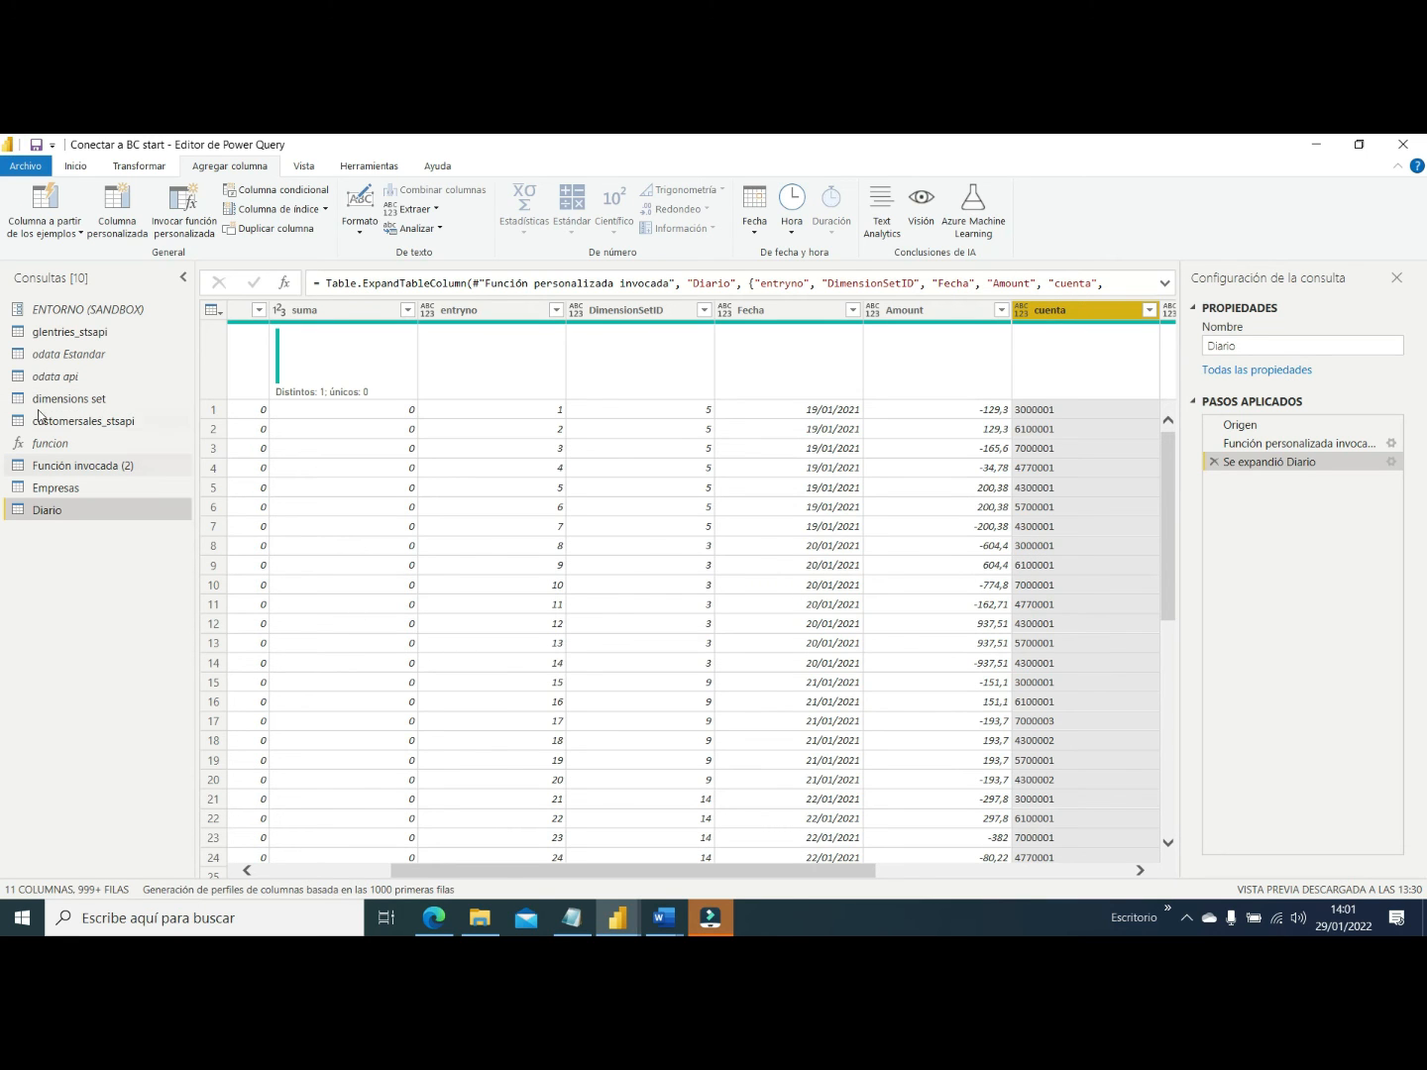
click(57, 338)
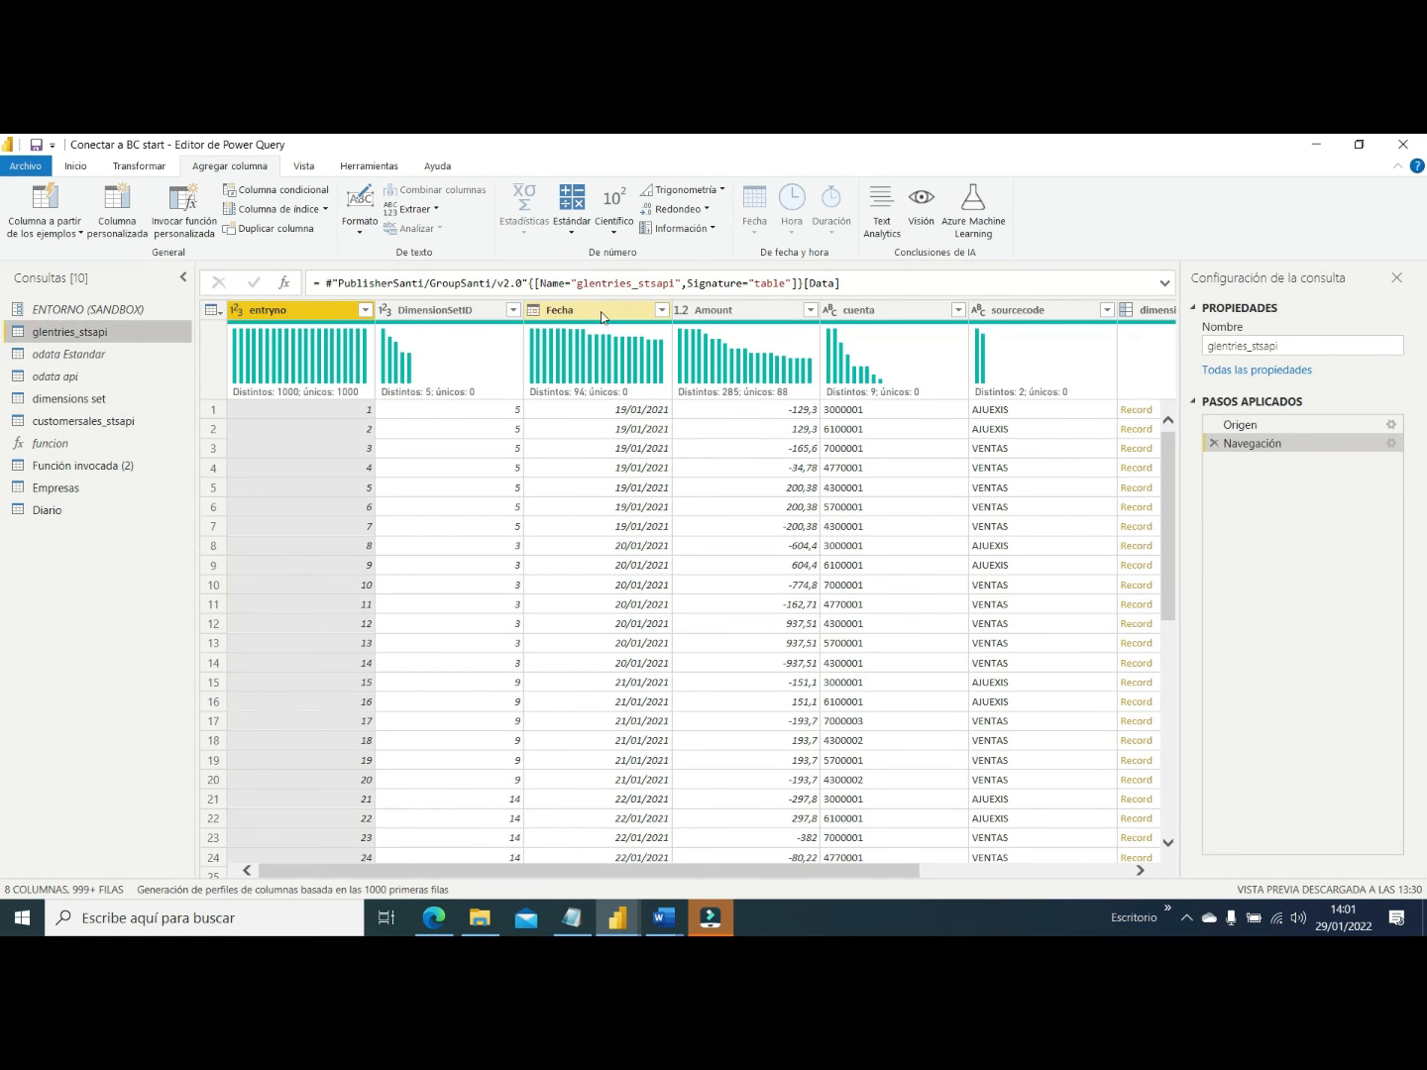
click(45, 510)
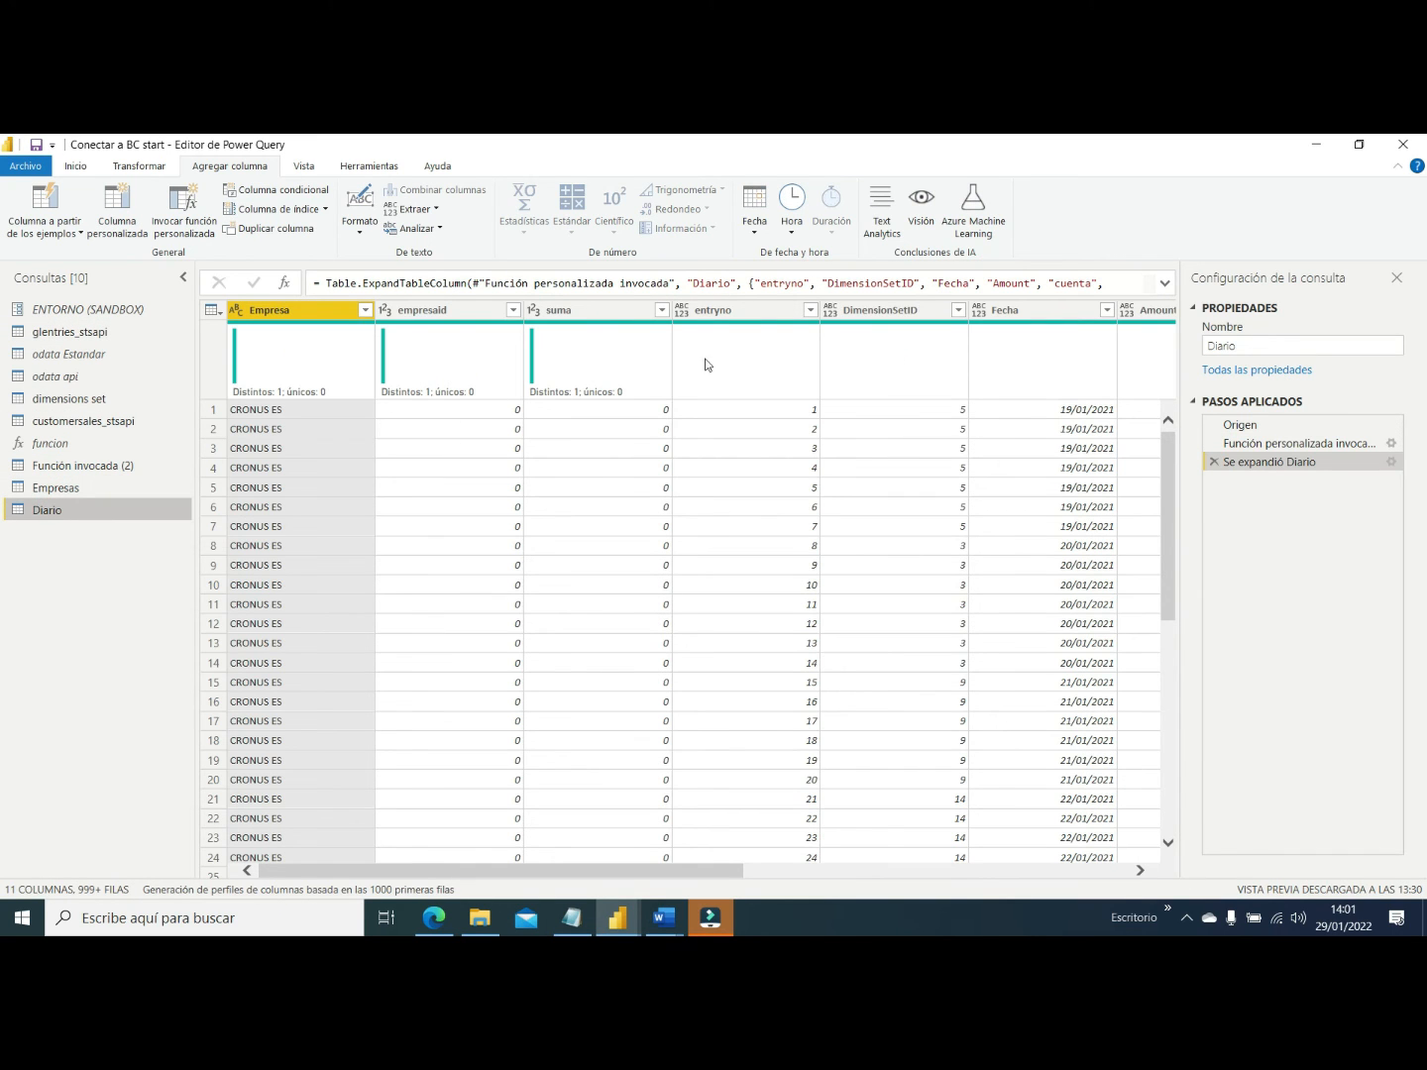
Set the Diario query's column types: DimensionSetID to whole number, Fecha to date and Amount to decimal number
click(829, 311)
click(875, 369)
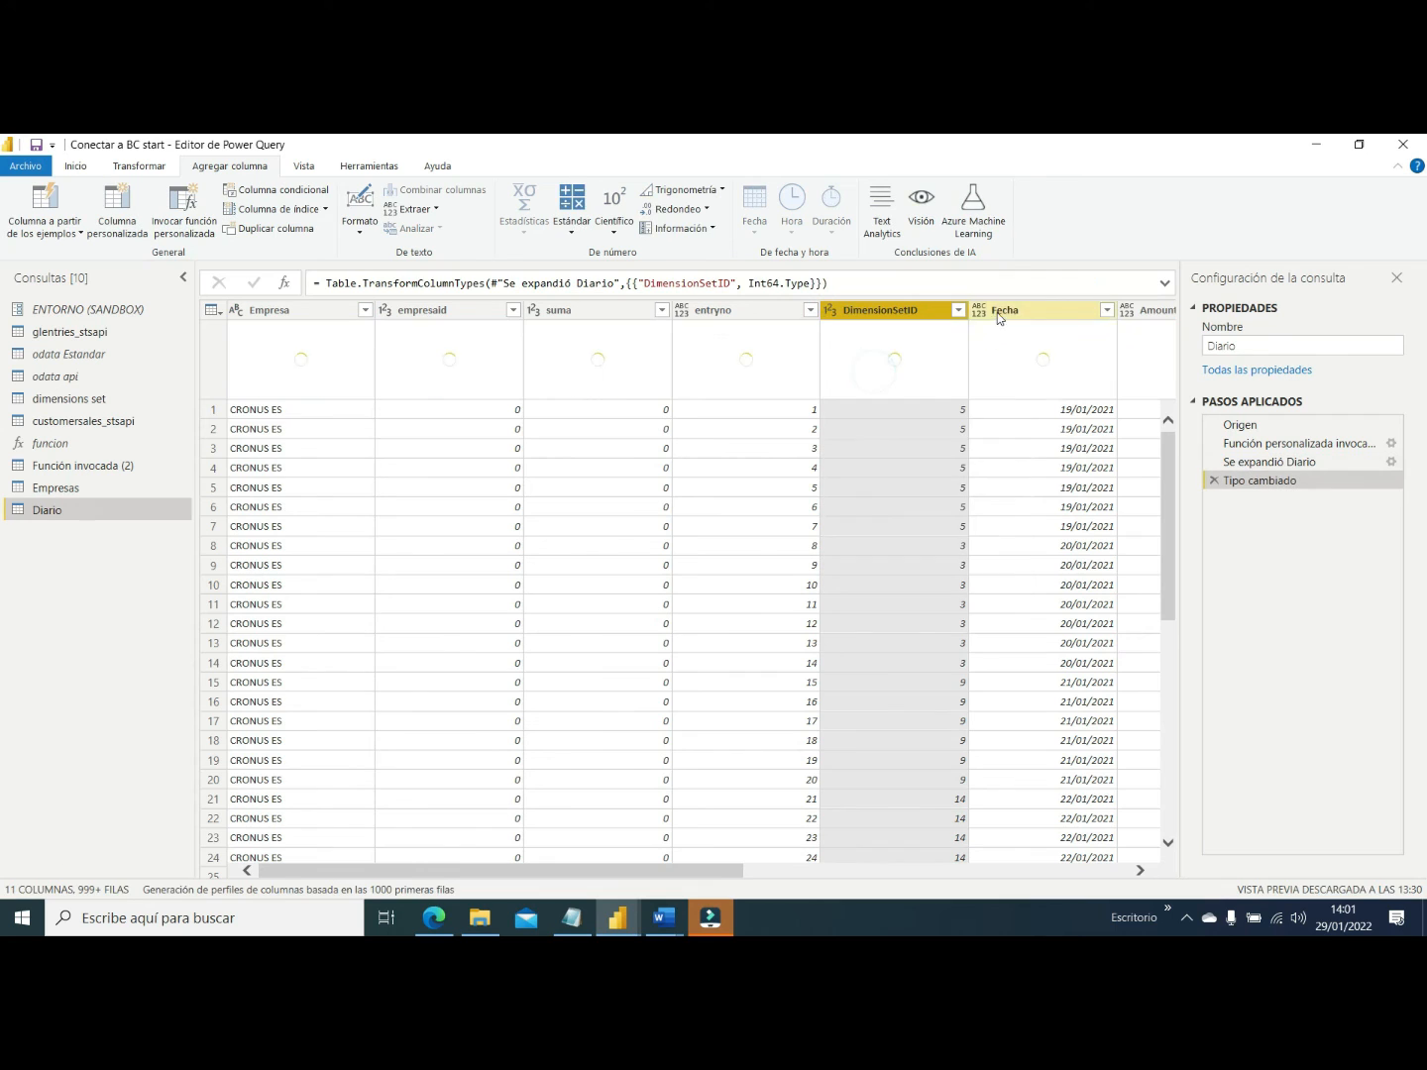
click(979, 310)
click(1011, 432)
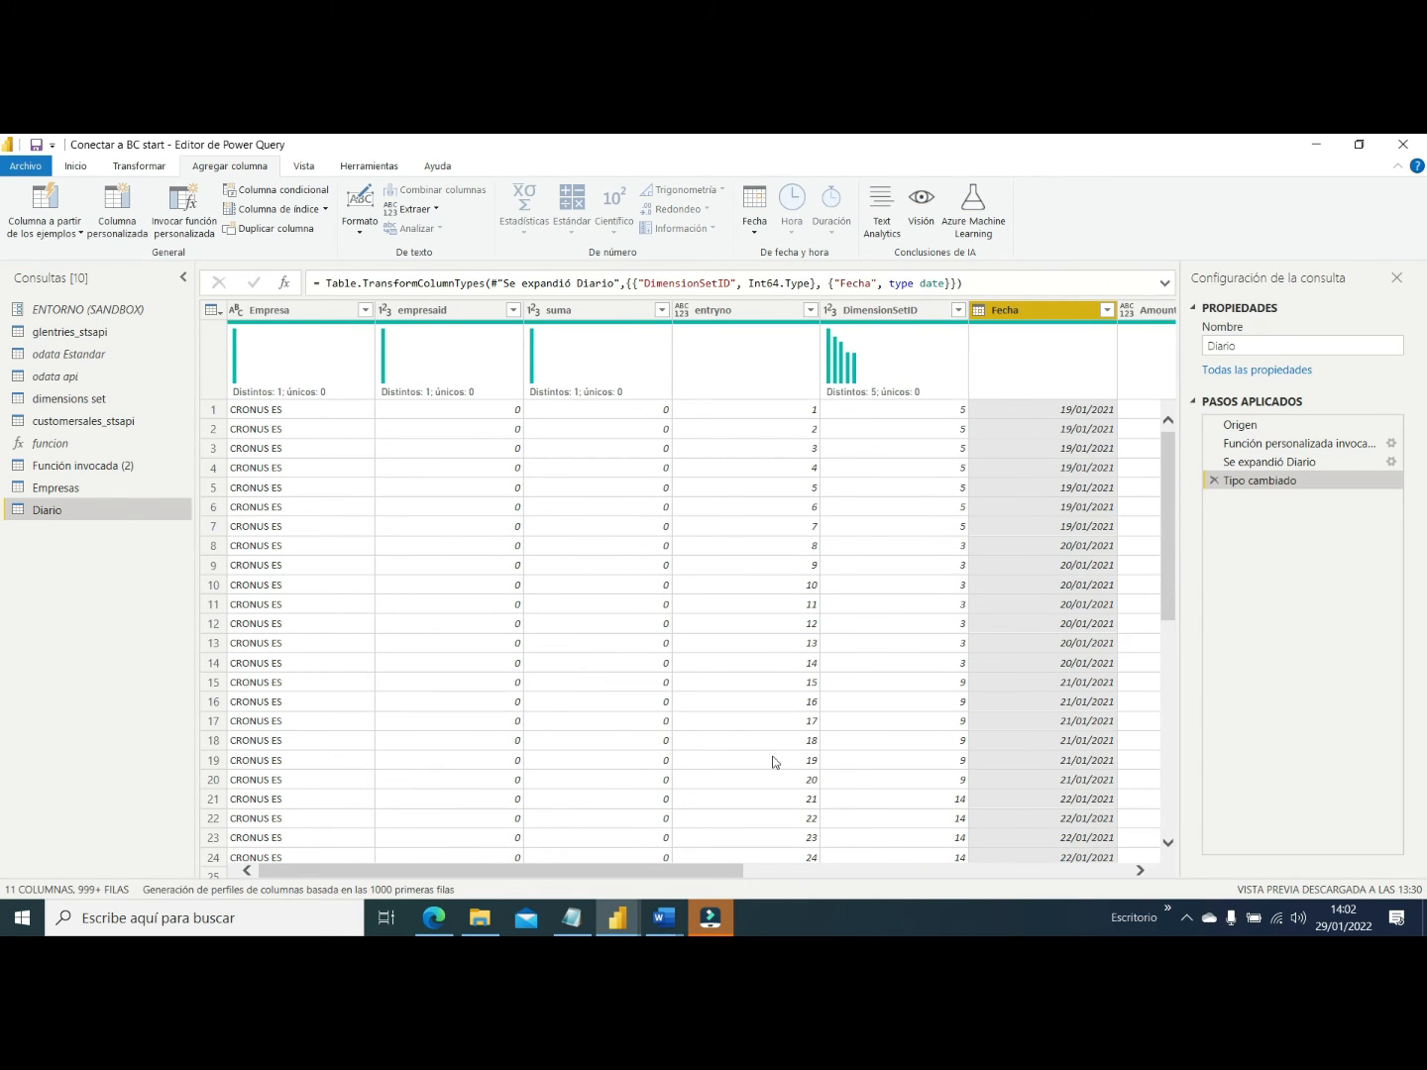
scroll(621, 865, right, 5)
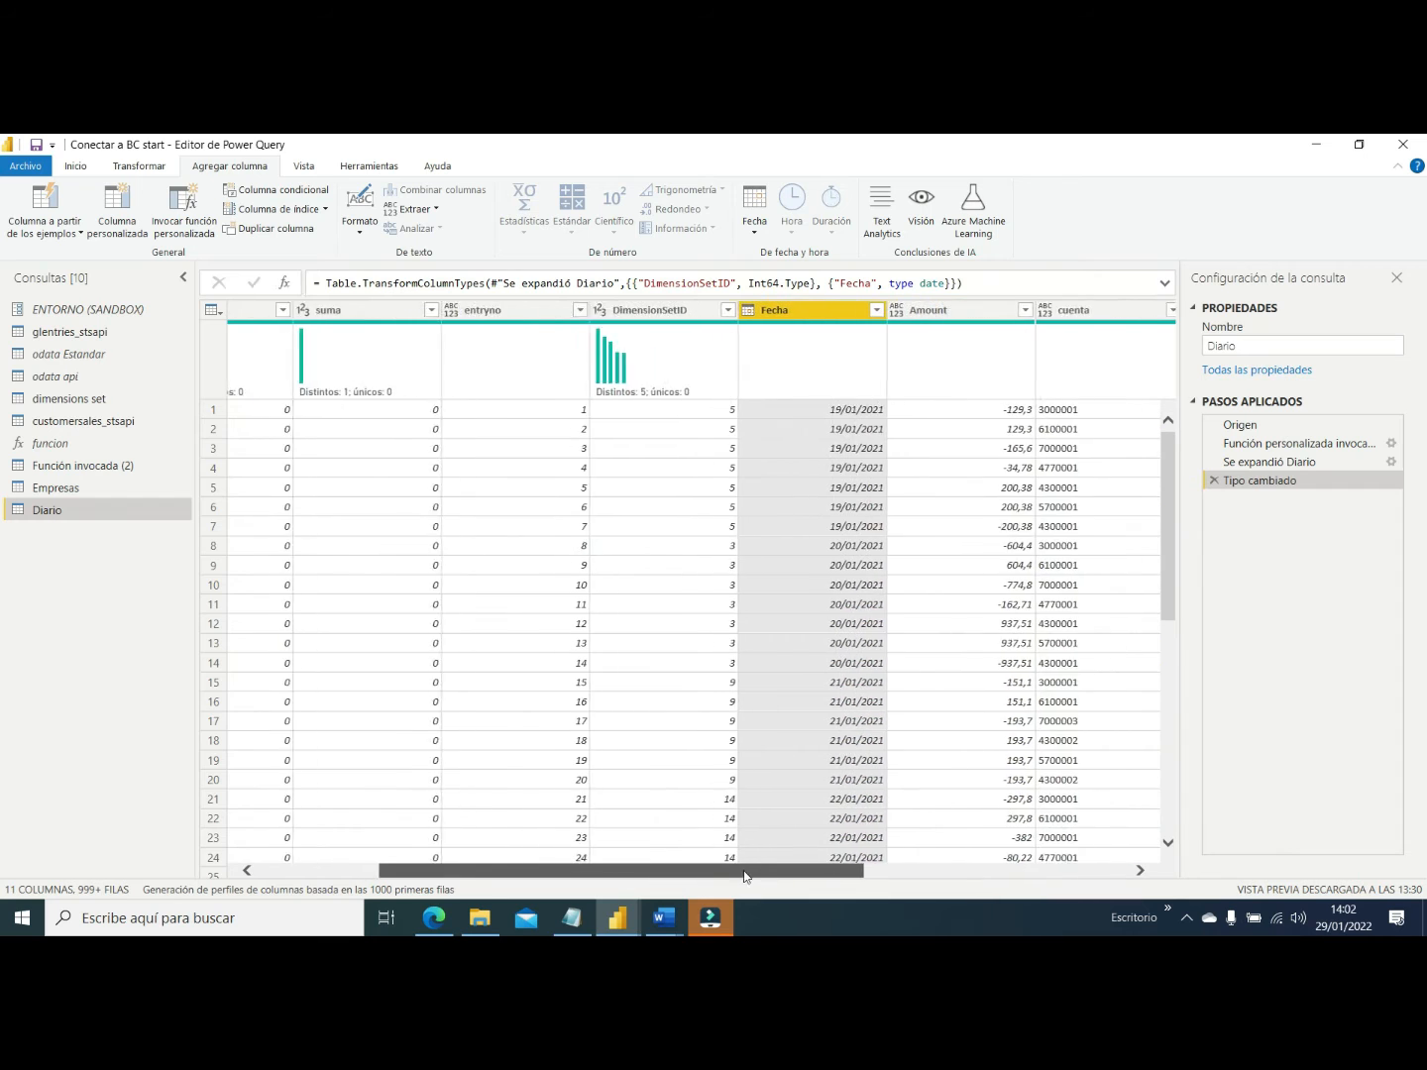
click(700, 310)
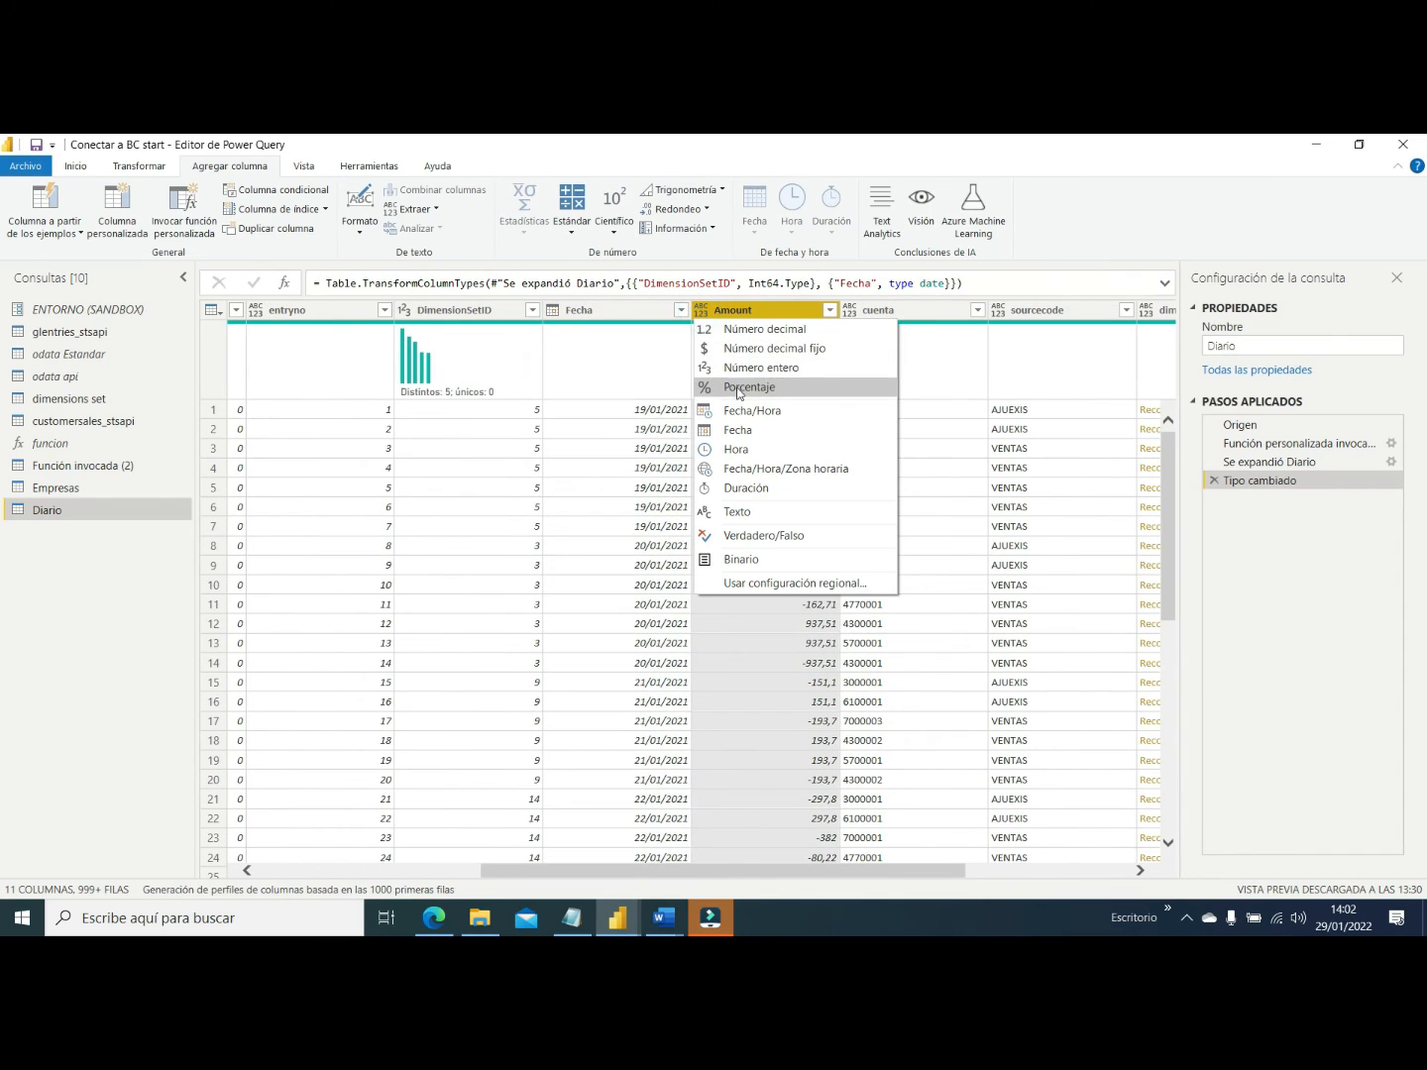
click(726, 331)
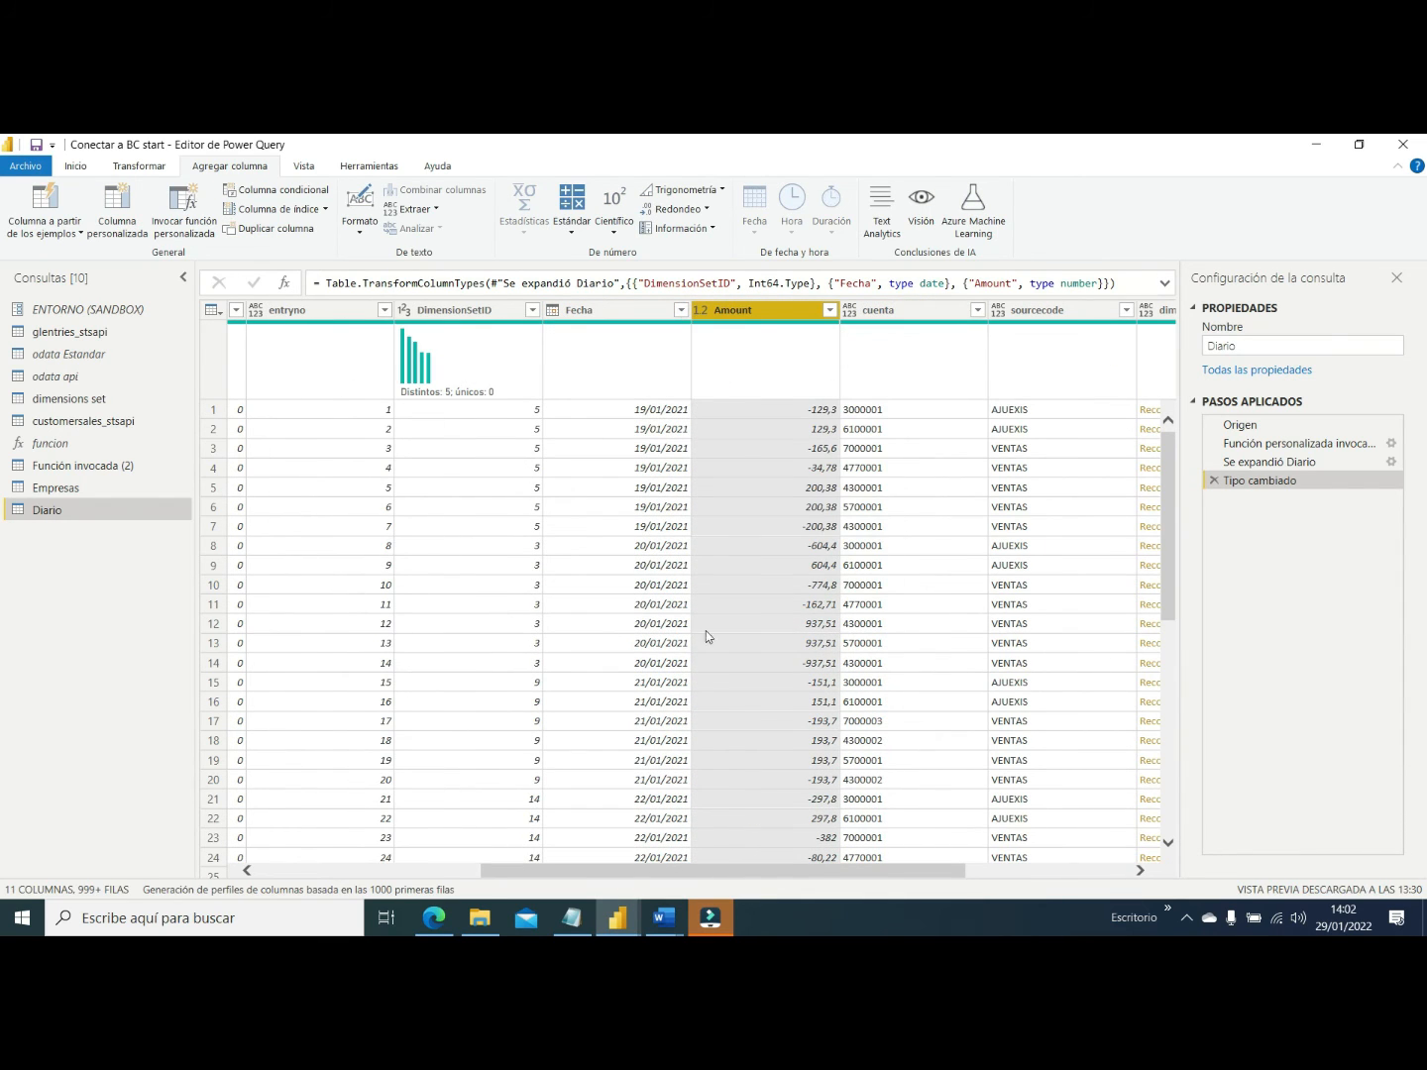
drag(520, 872, 257, 875)
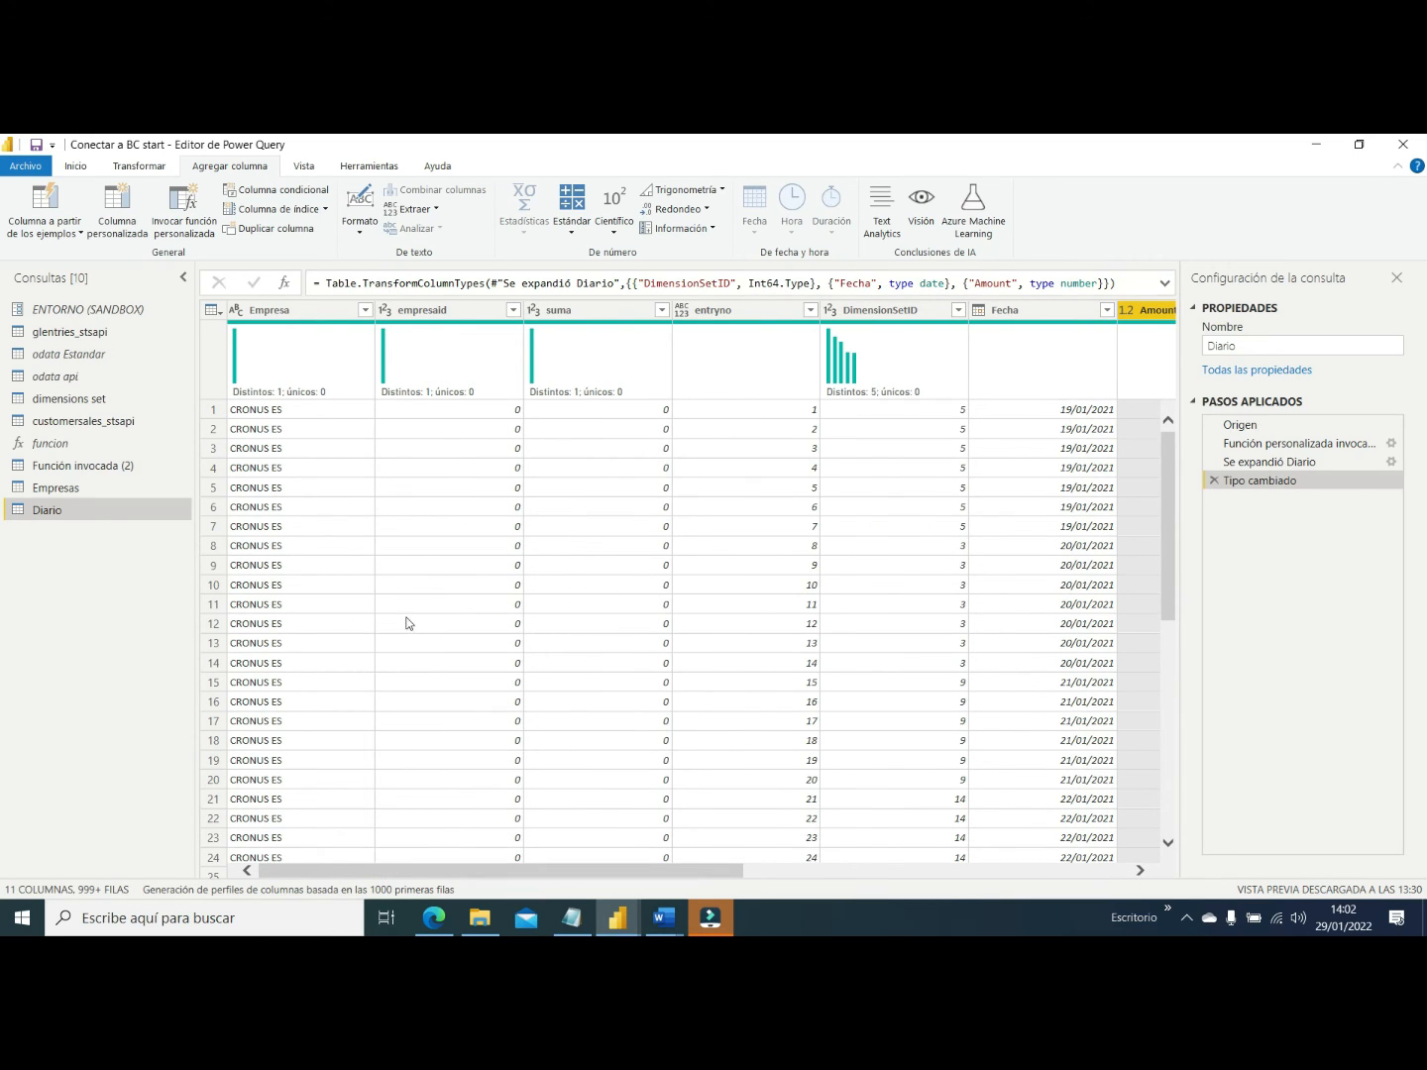
Add a custom column DimSetID to Diario, calculated as [DimensionSetID]+[suma], and set its type to whole number
click(881, 312)
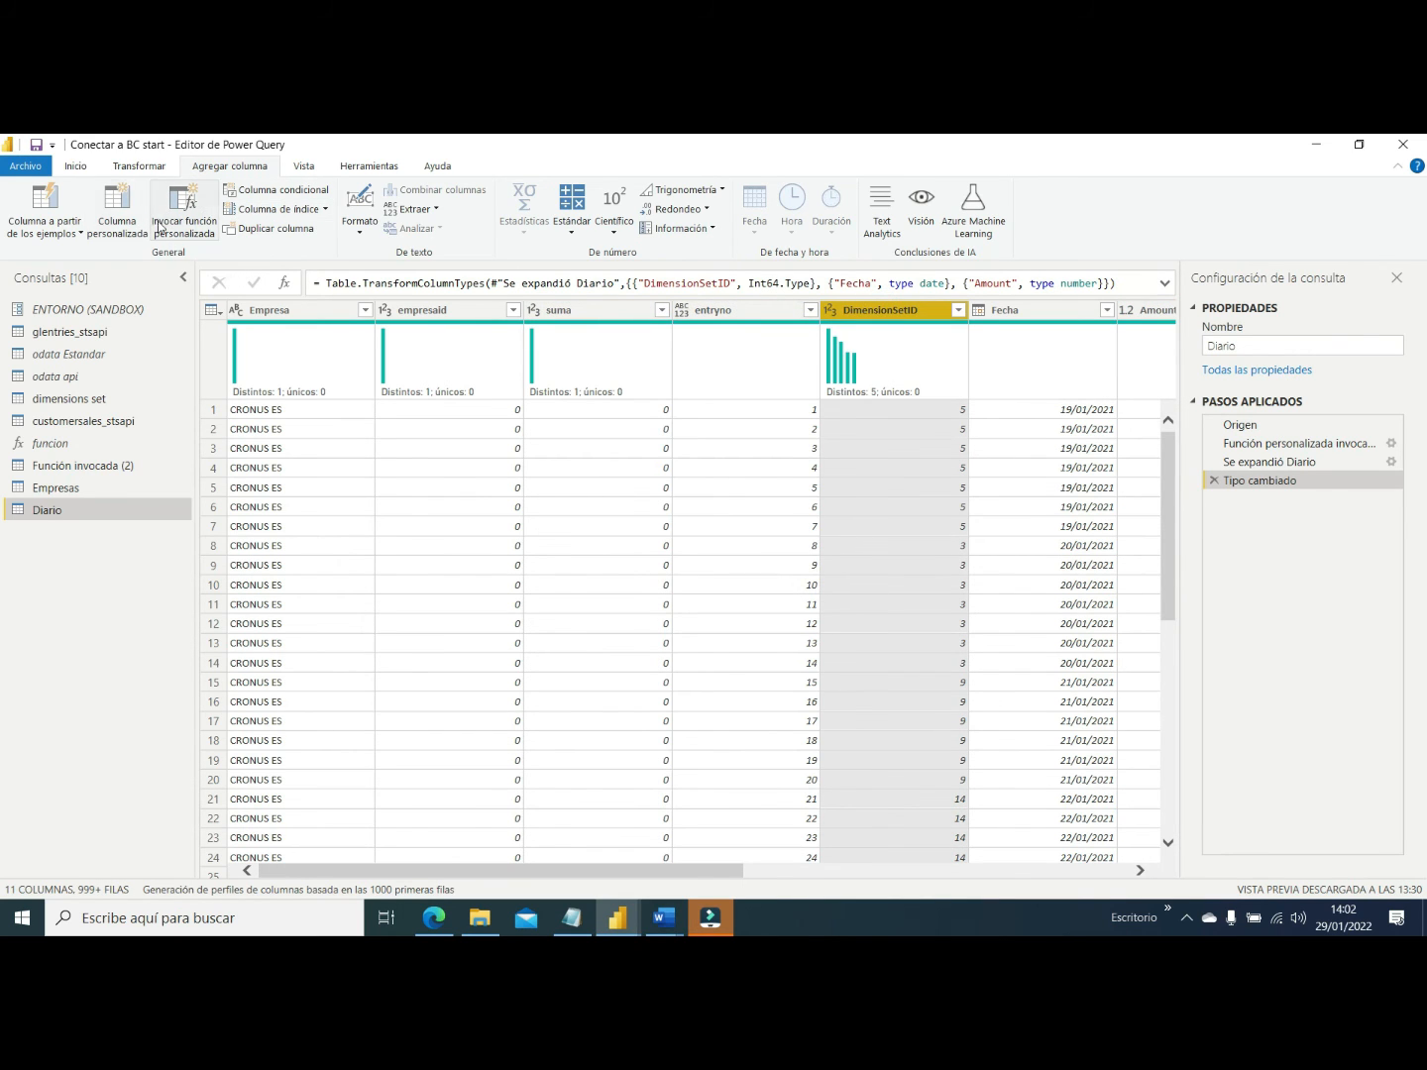
click(117, 210)
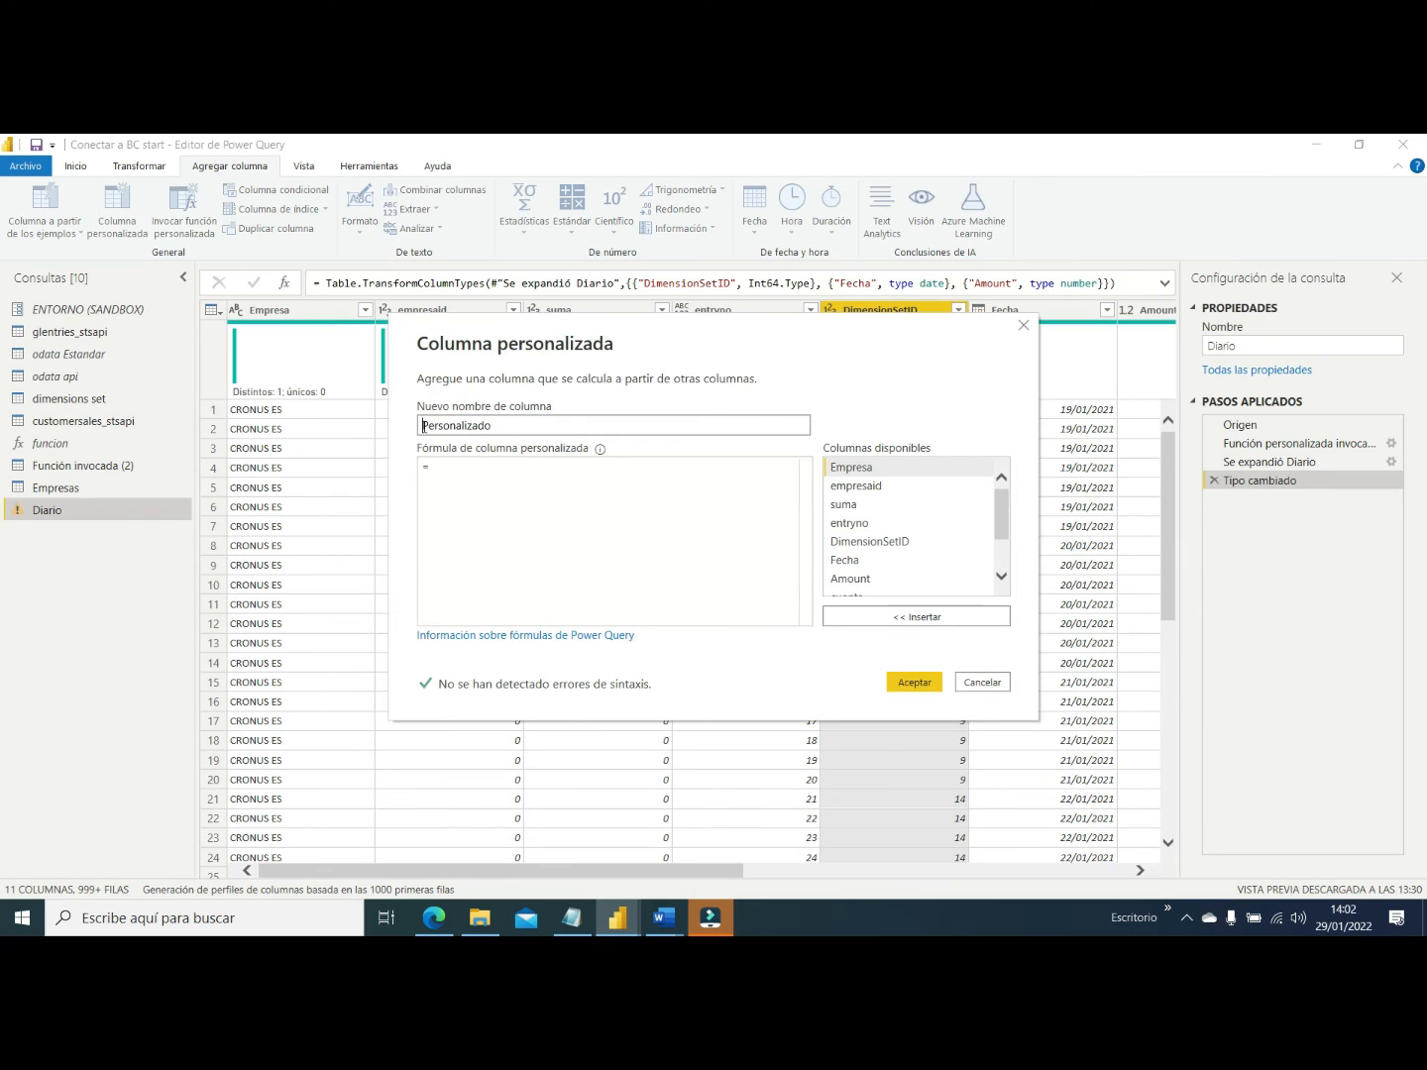
key(ctrl+a)
text(DimSetID)
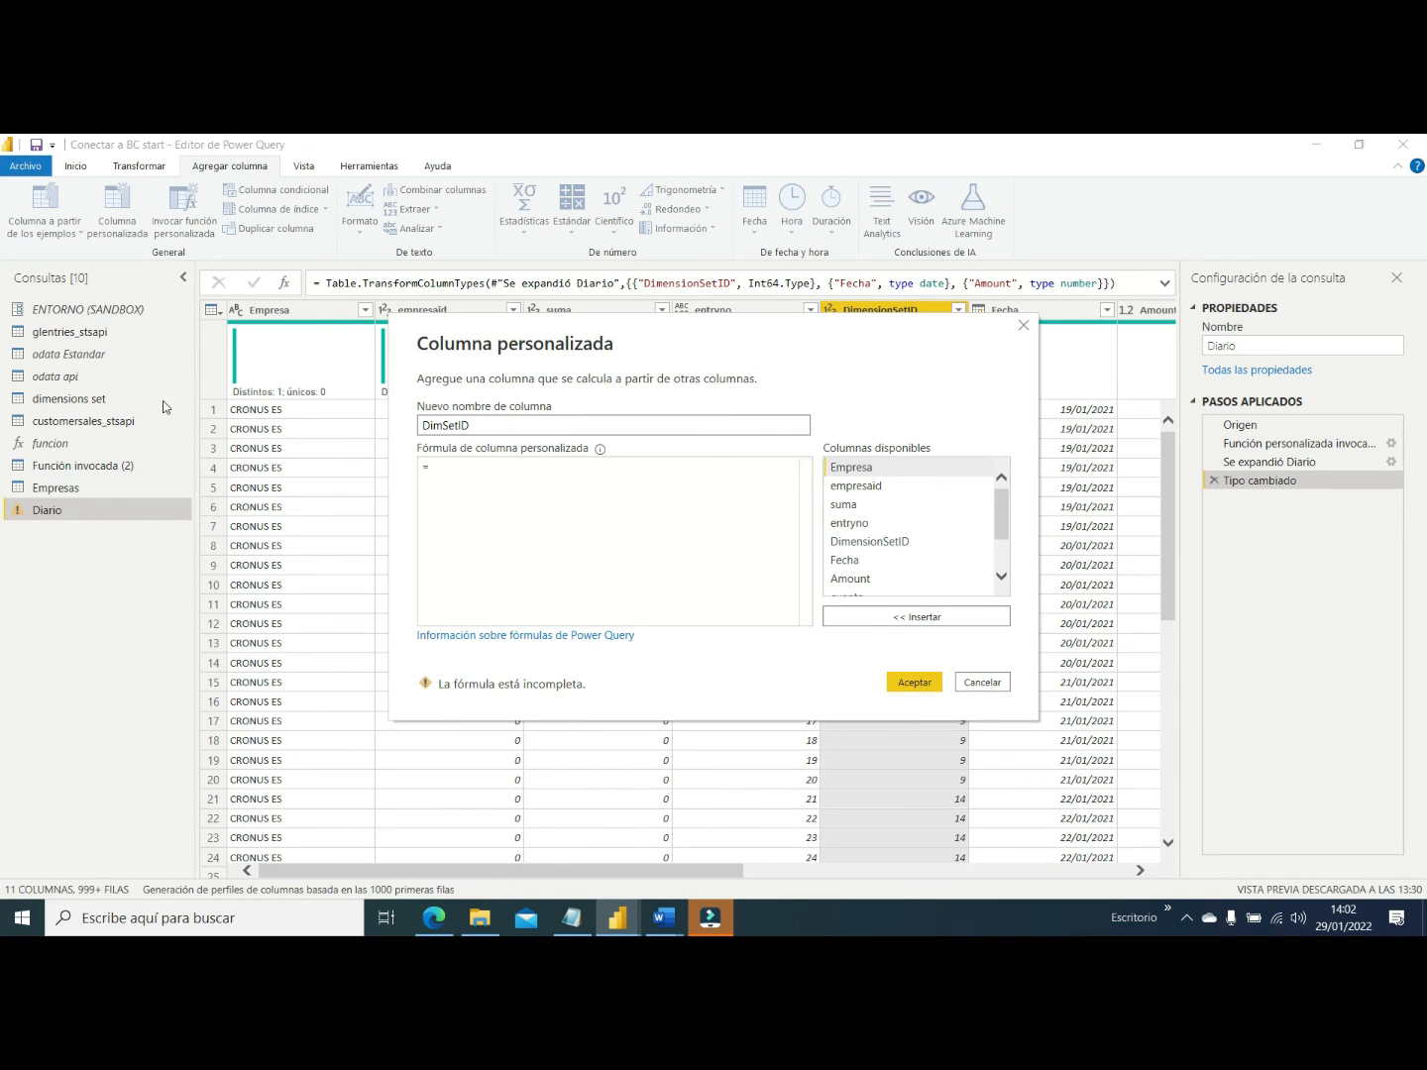
double_click(848, 541)
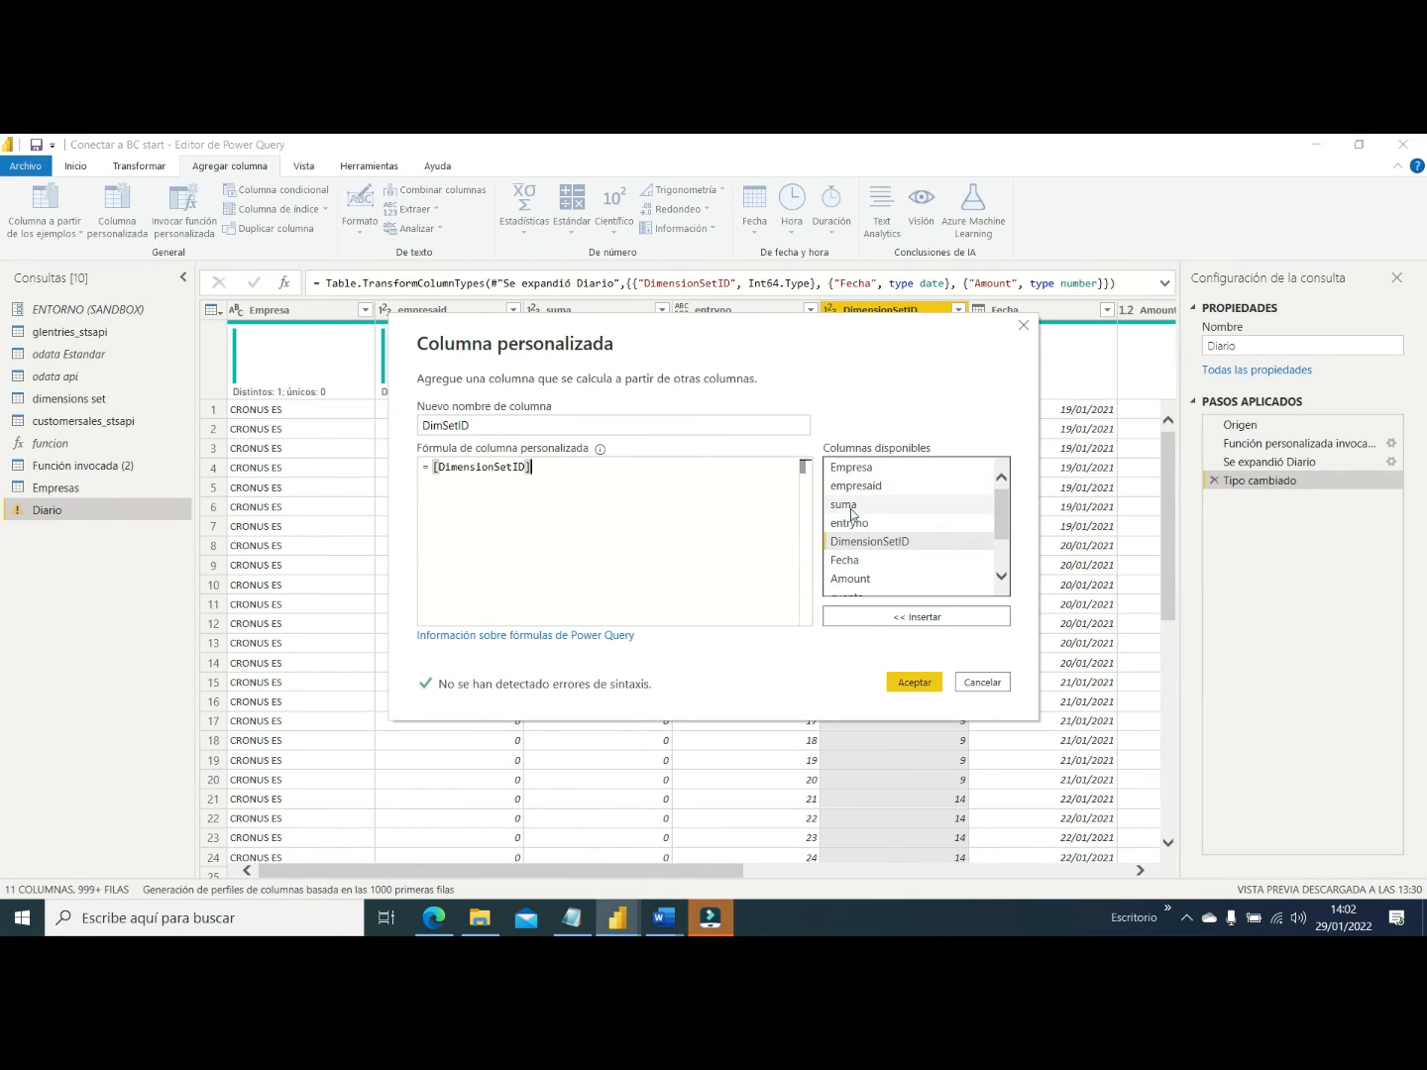
text(+)
double_click(848, 505)
click(914, 682)
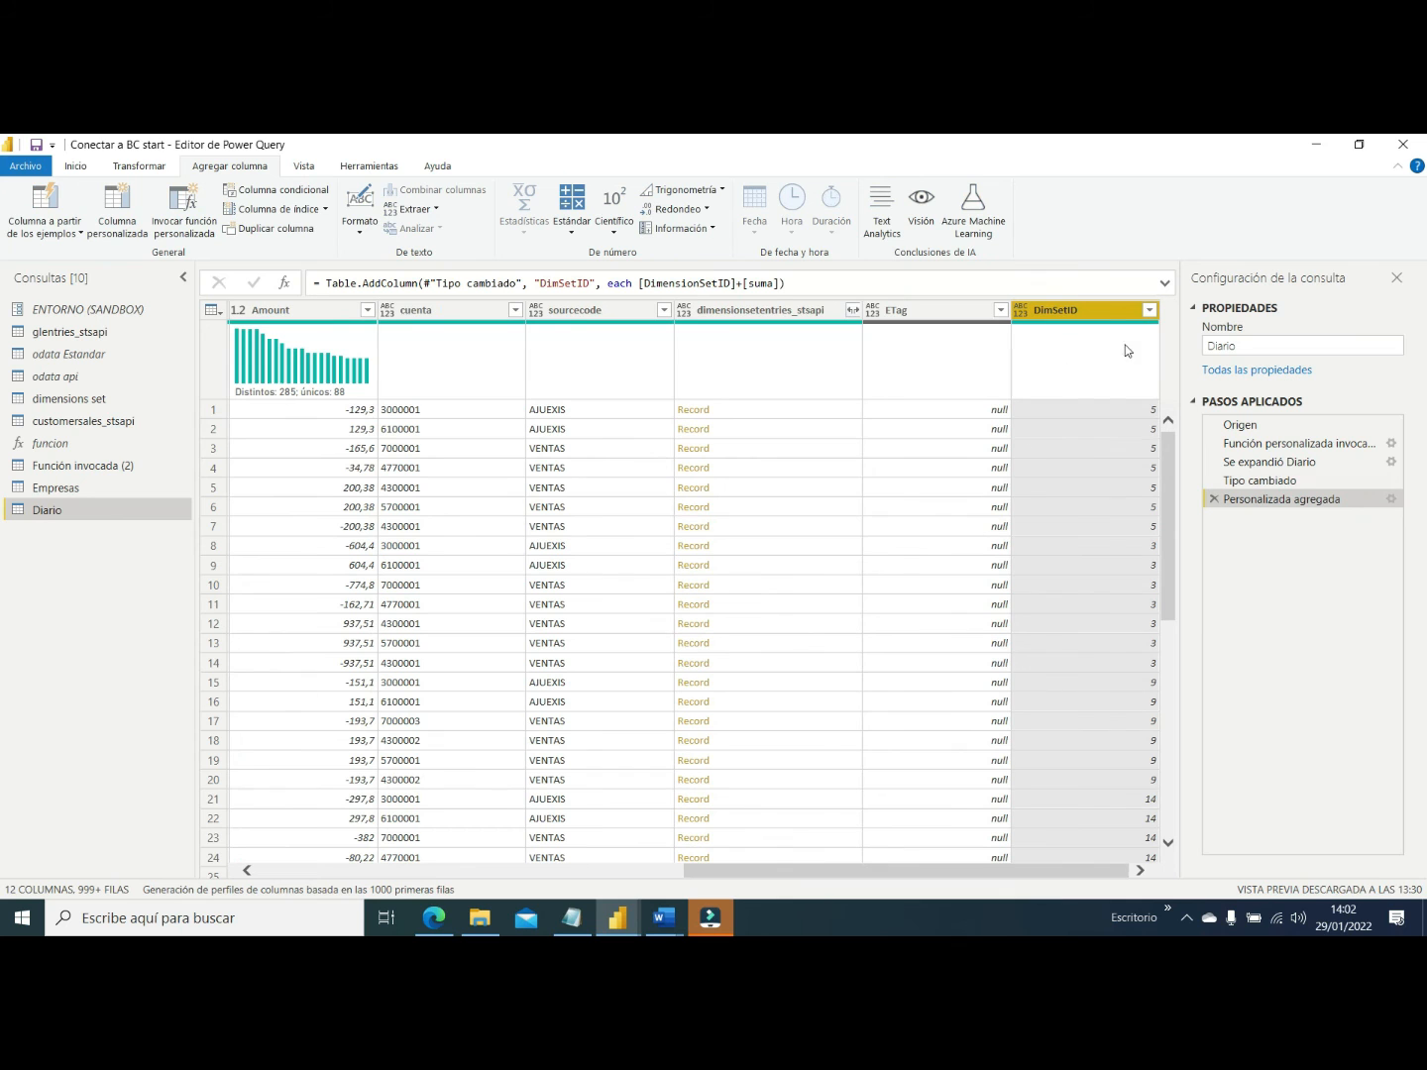
click(1020, 310)
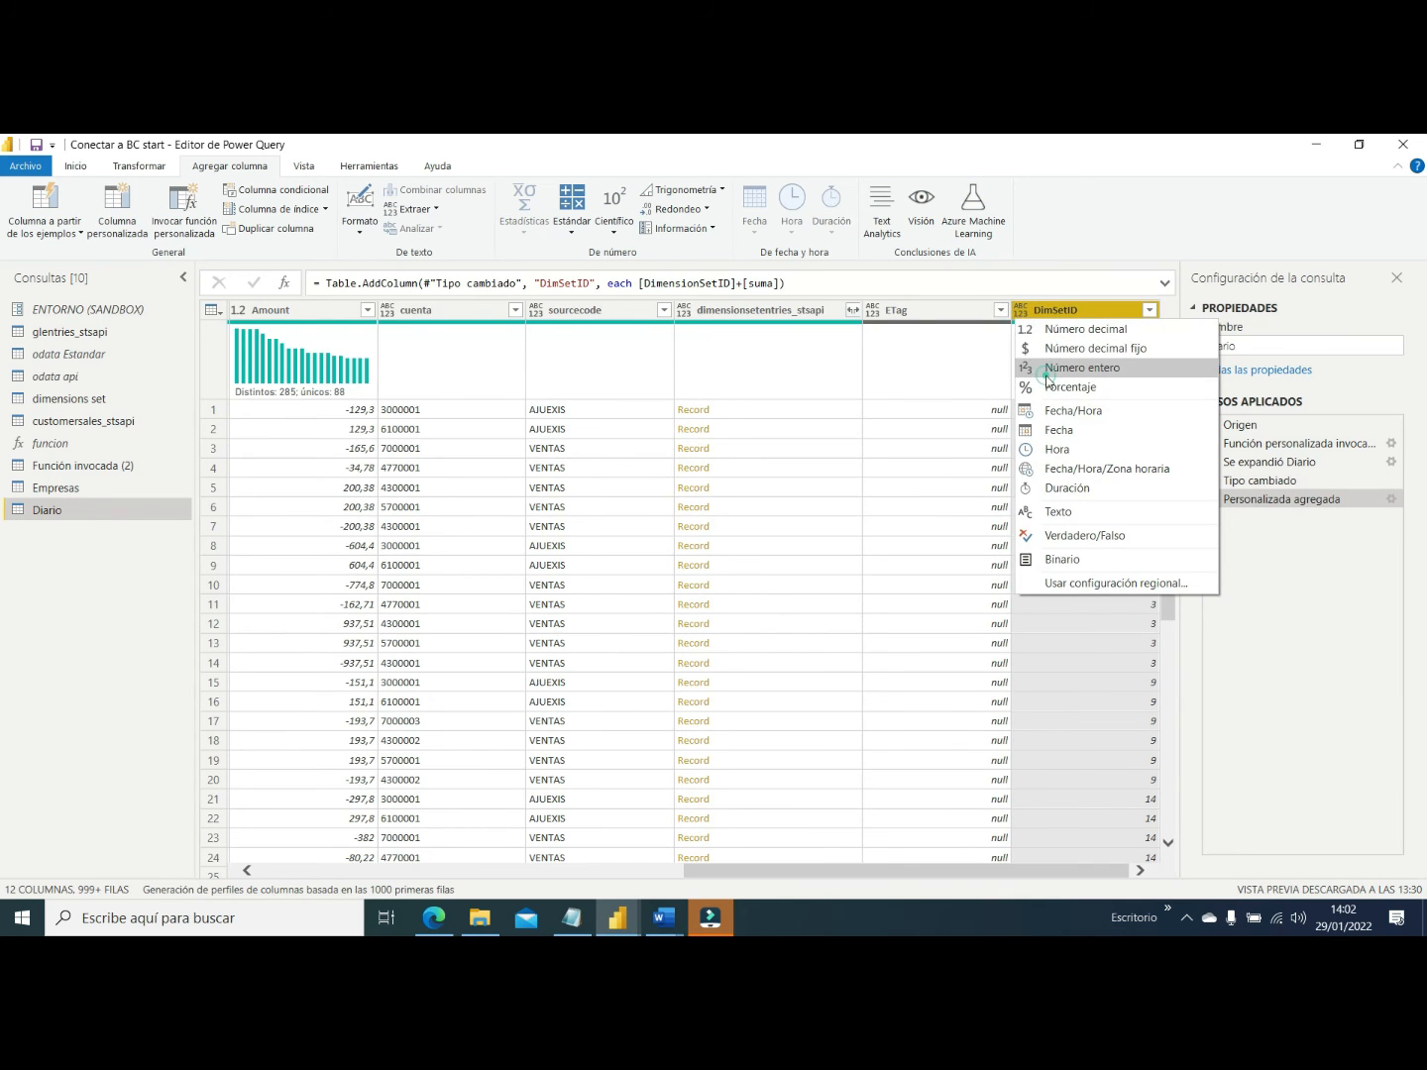
click(1051, 368)
Filter the Diario query to DimensionSetID 3 and entryno 8
drag(760, 871, 336, 871)
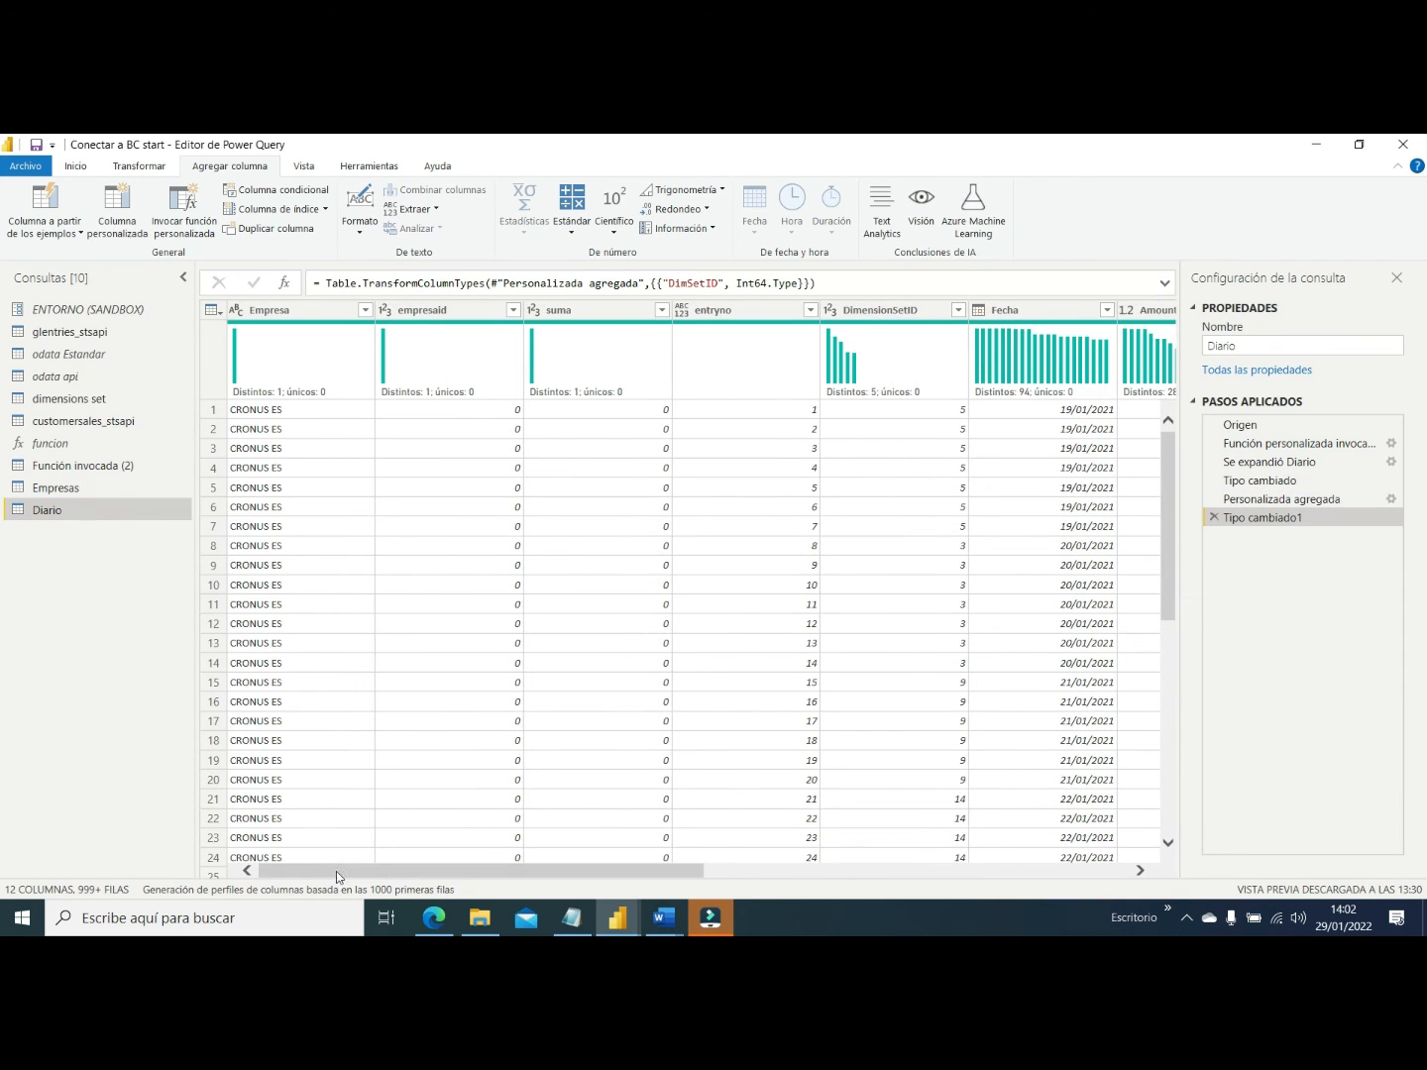
click(958, 310)
click(697, 524)
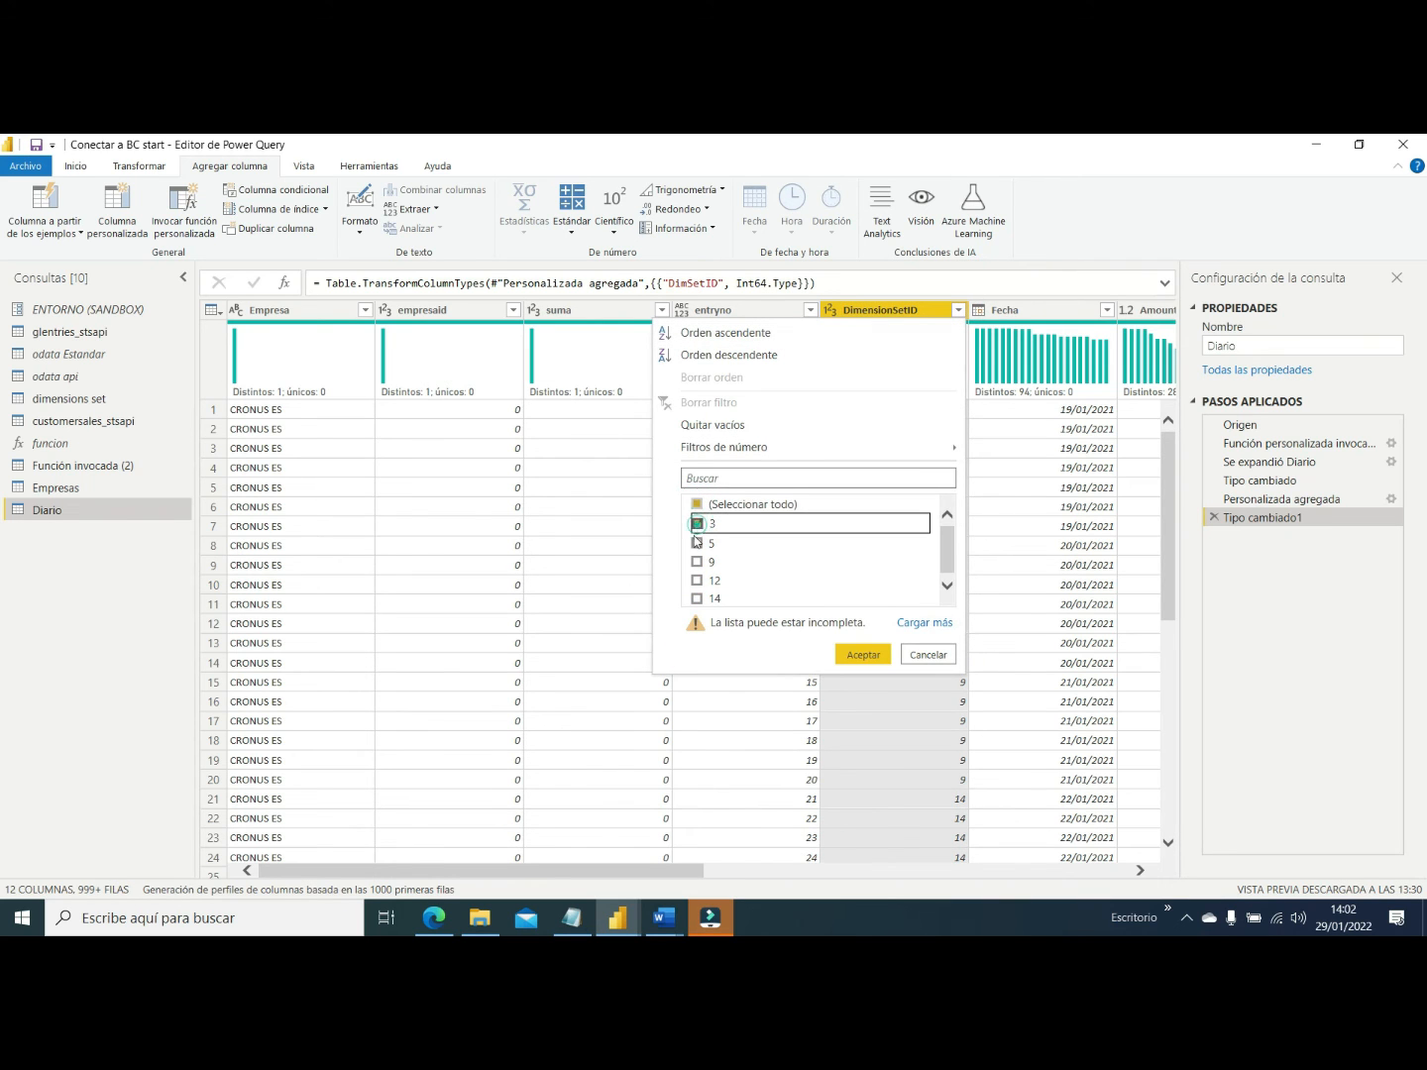
click(860, 655)
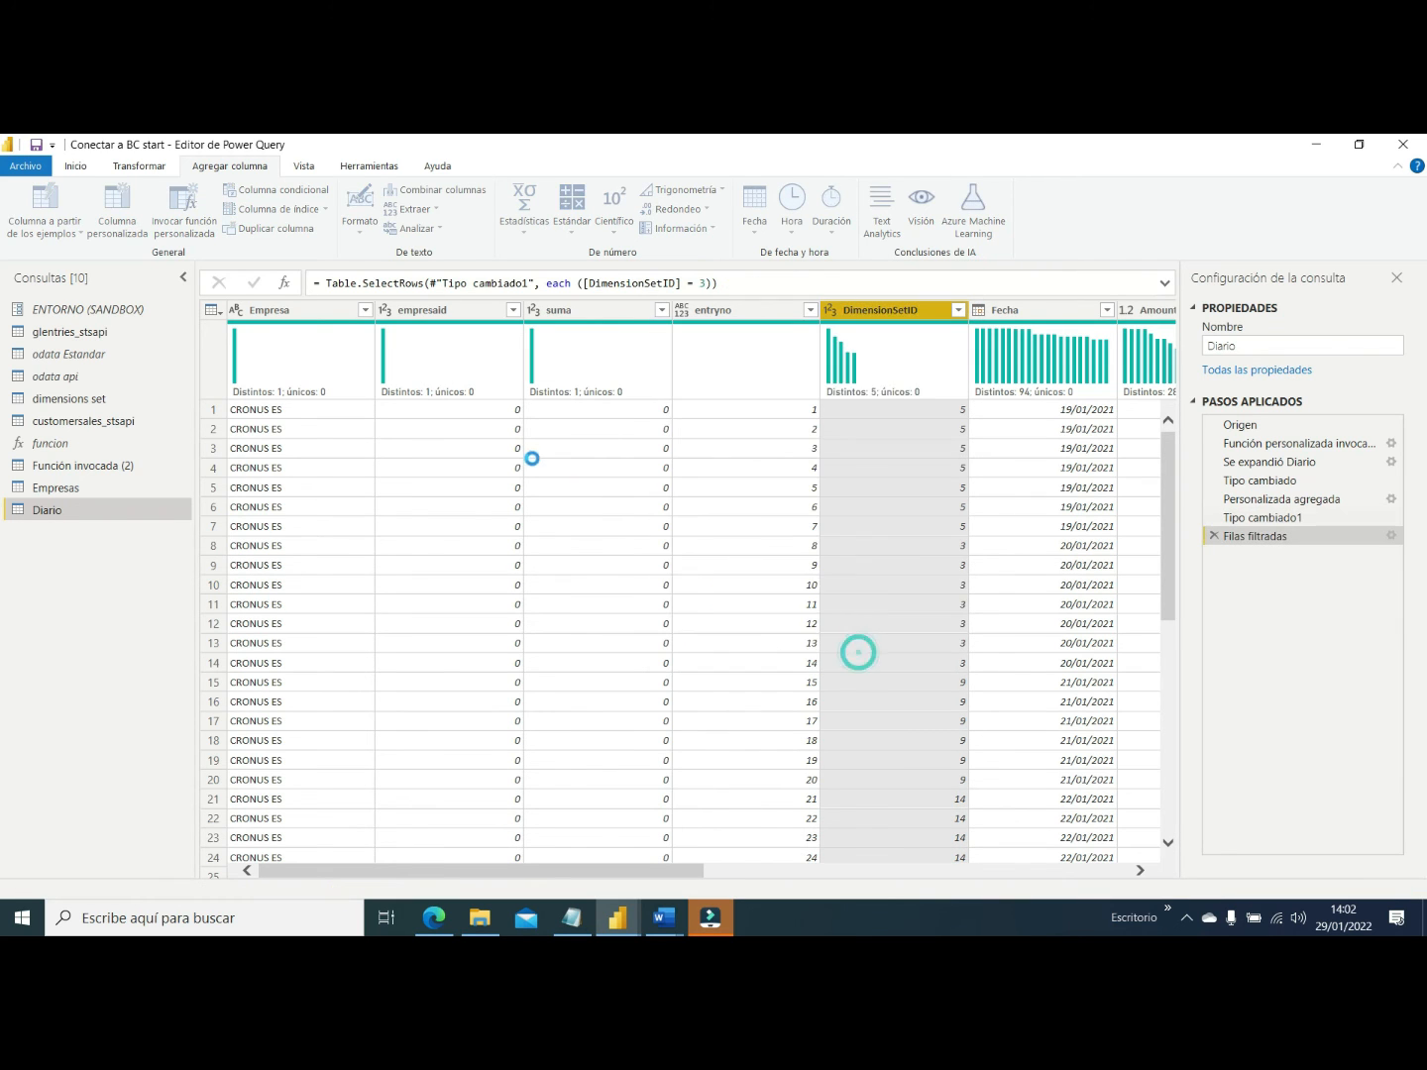
click(812, 310)
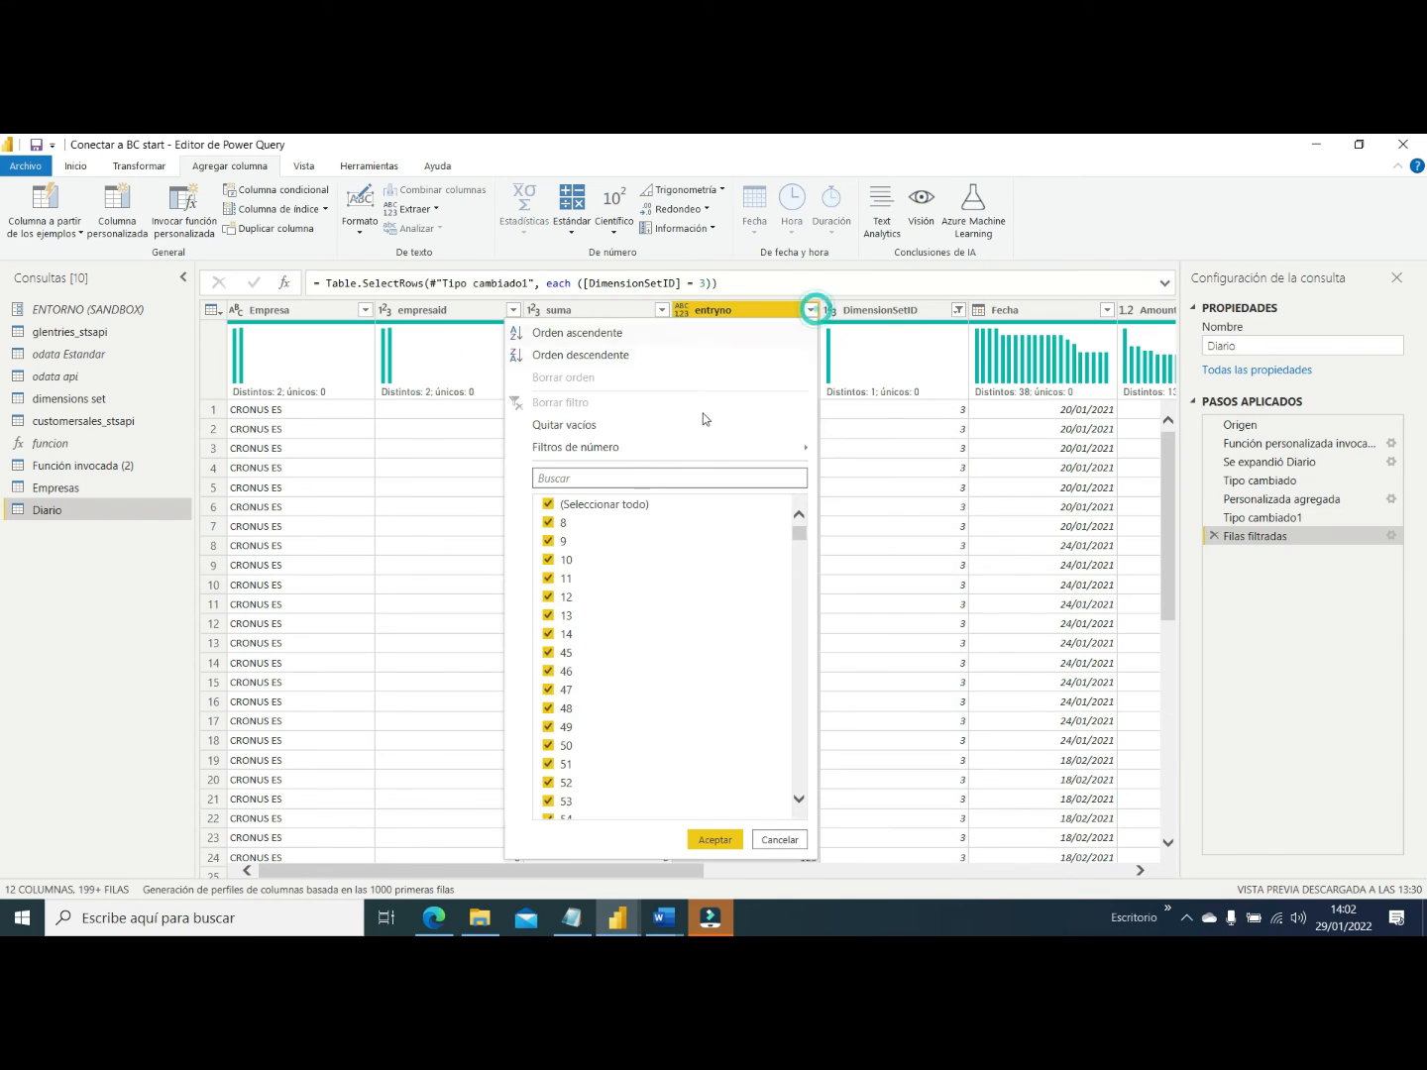
click(548, 503)
click(545, 523)
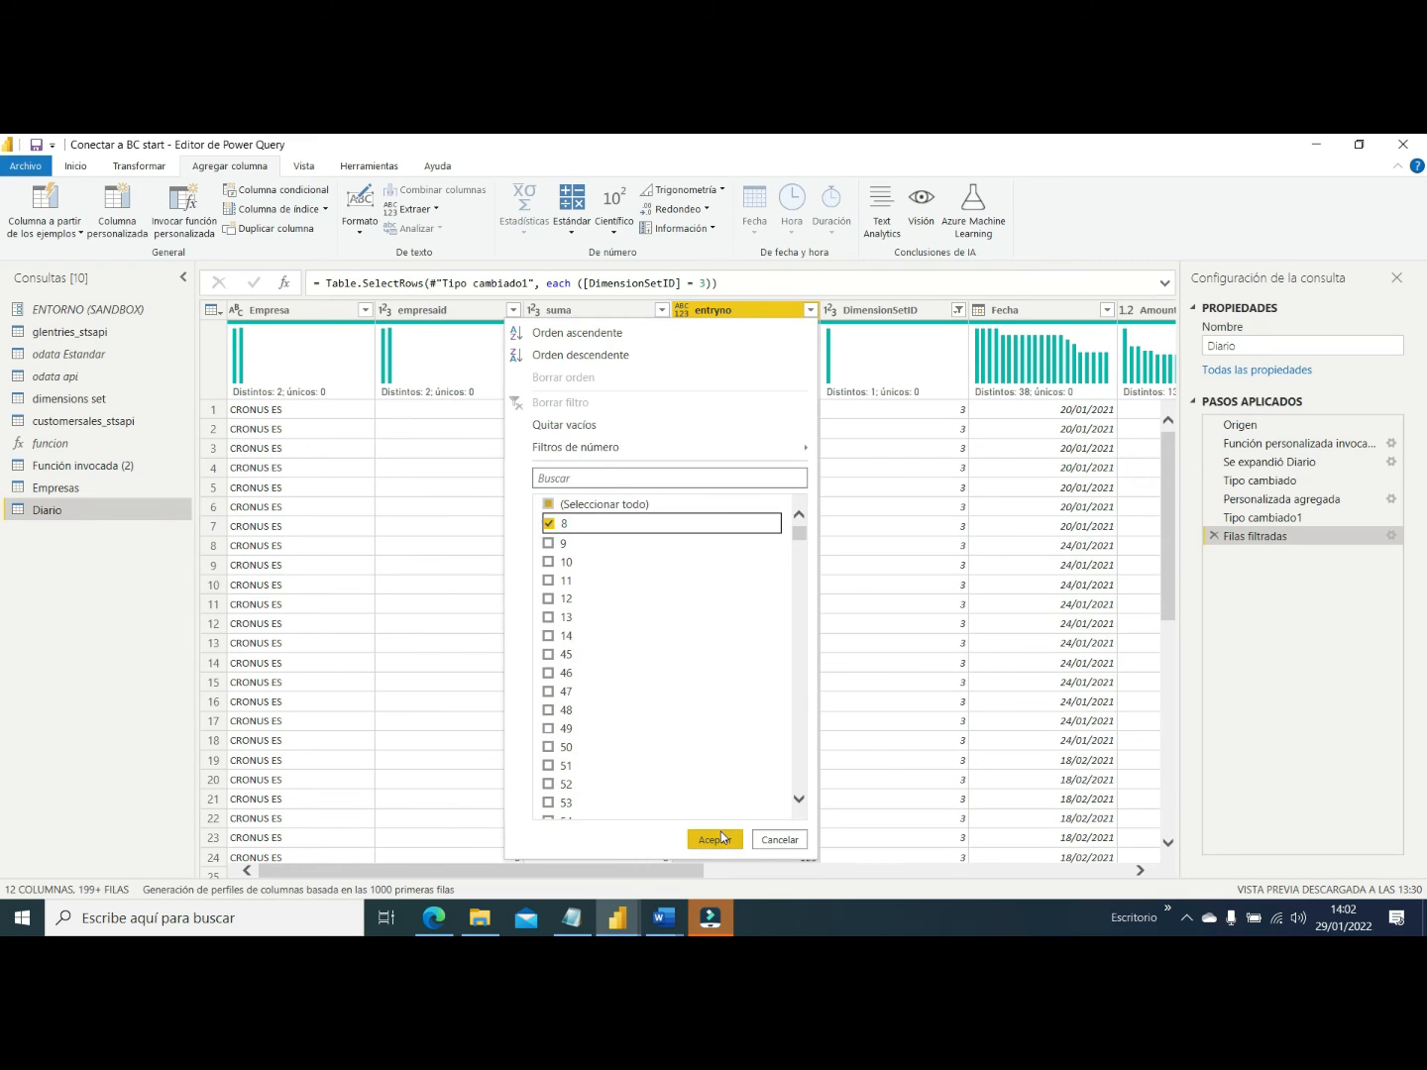
click(714, 840)
Compare the original DimensionSetID with the calculated DimSetID in each company's filtered row
drag(644, 876, 774, 873)
click(650, 409)
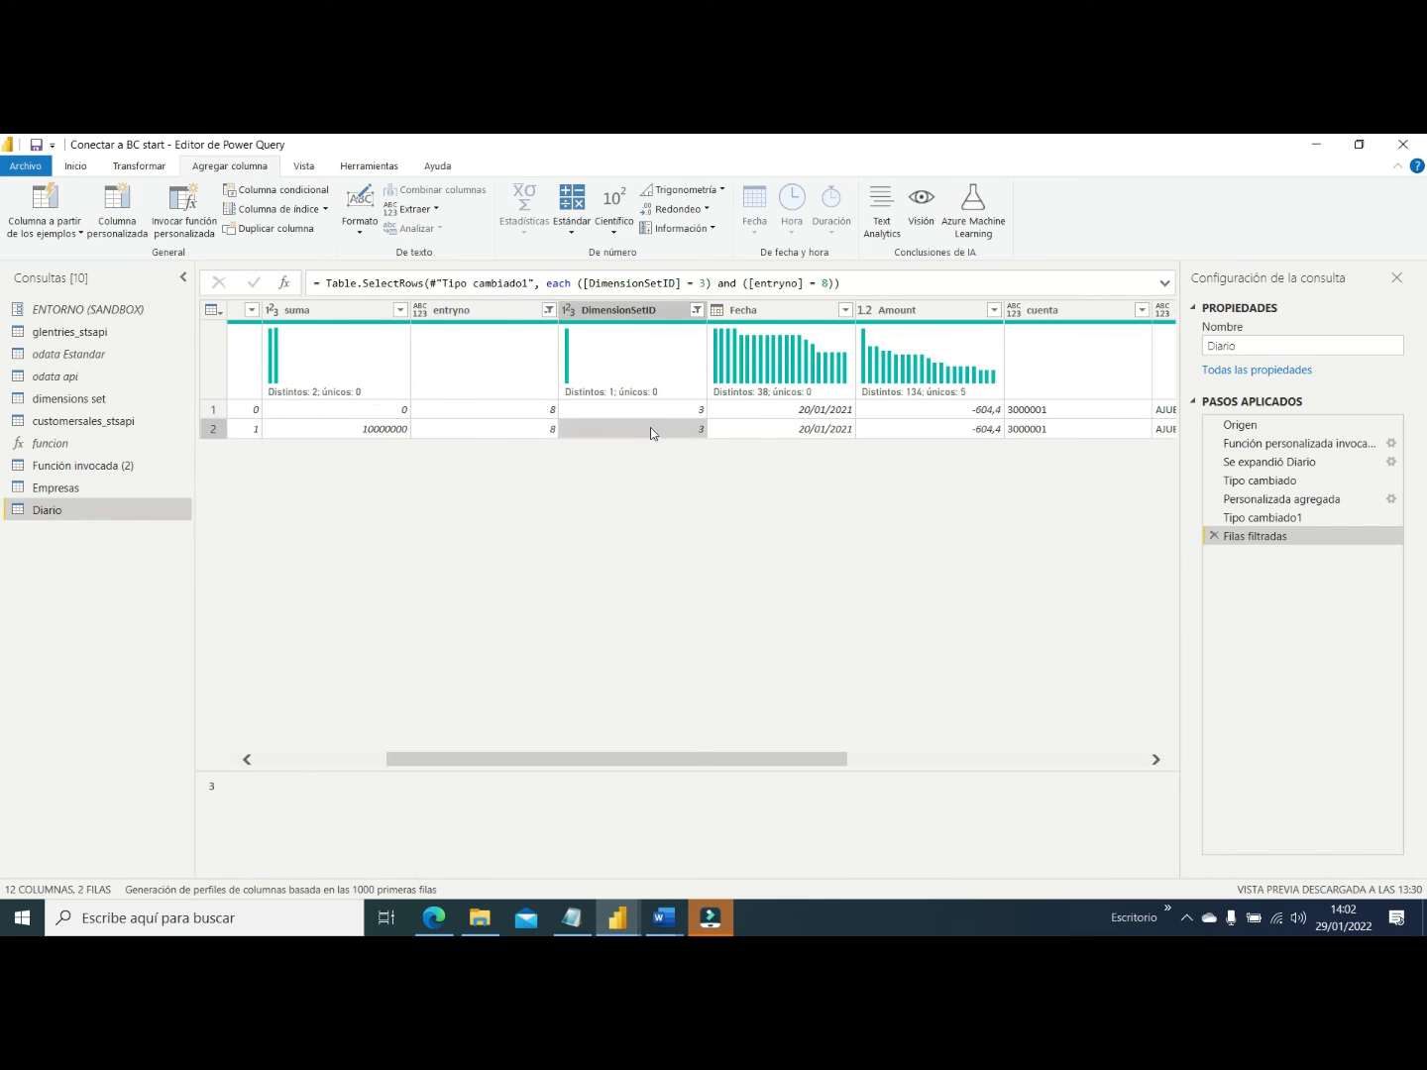
drag(695, 753, 982, 757)
click(1132, 412)
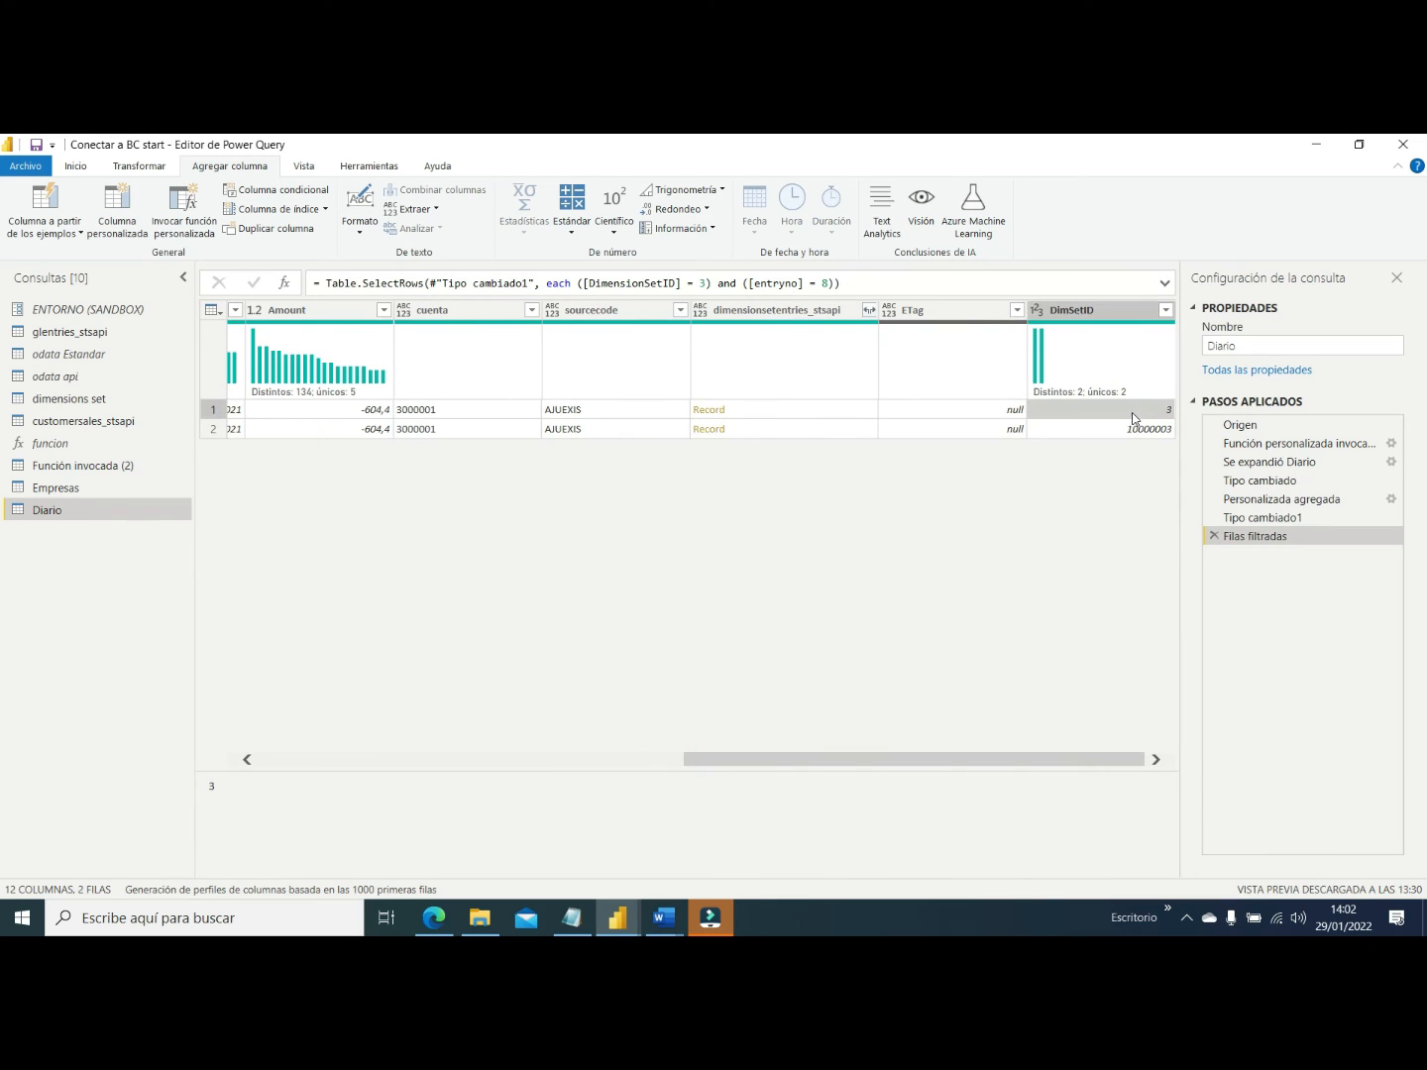
click(1128, 429)
drag(860, 764, 467, 766)
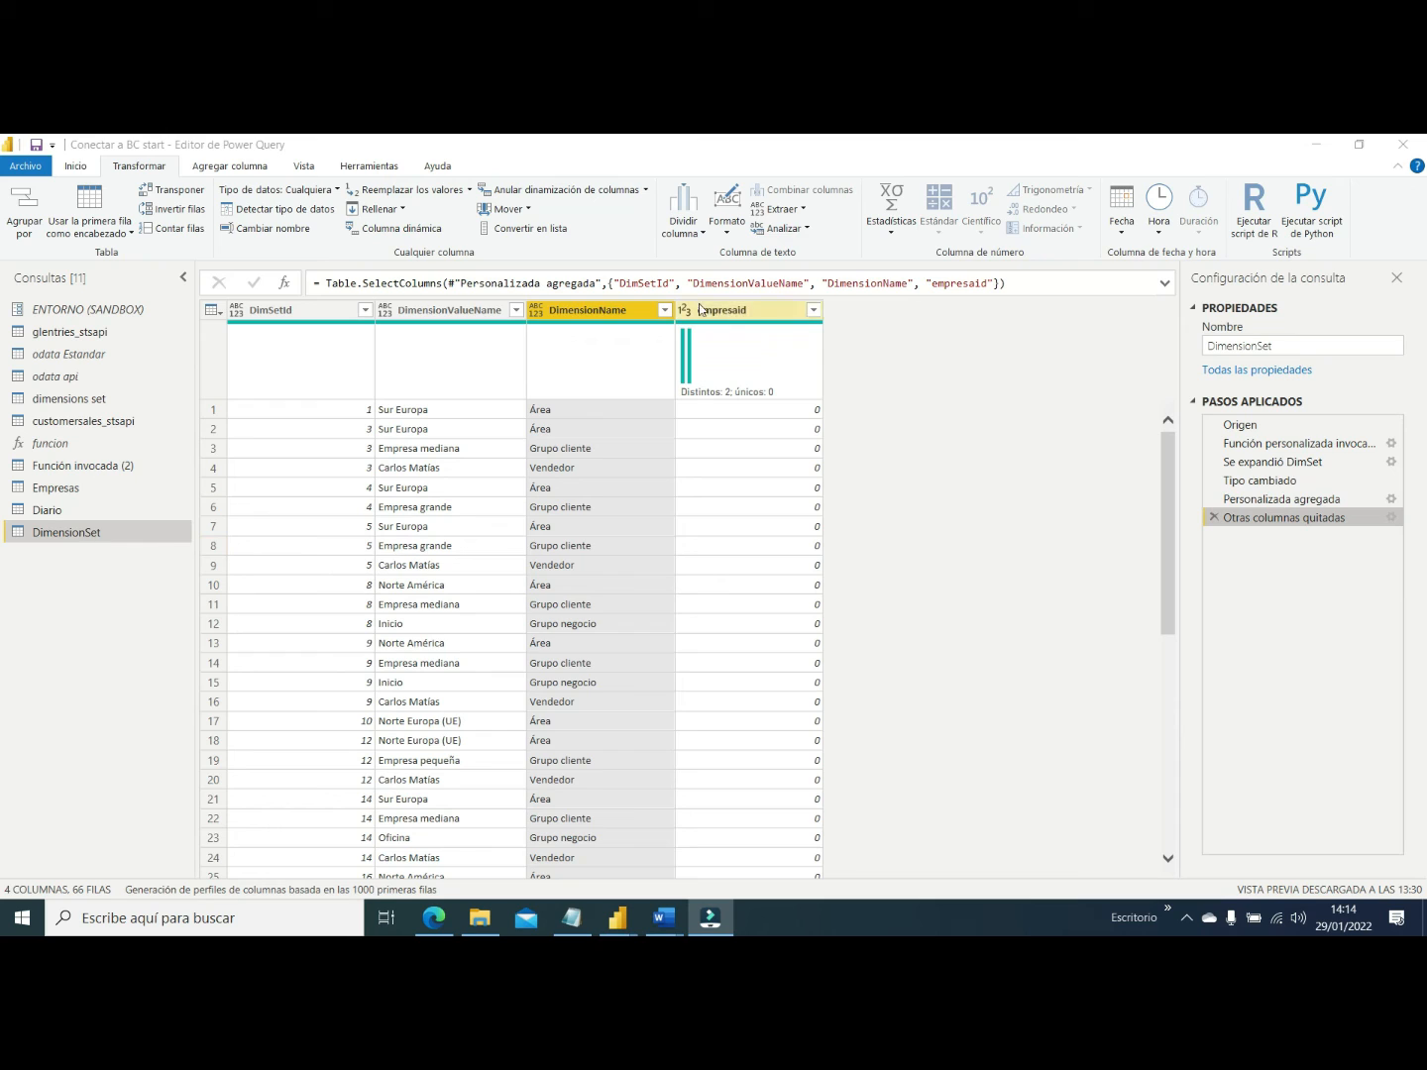
Pivot the DimensionName column of DimensionSet using DimensionValueName as the values column, without aggregation
click(388, 236)
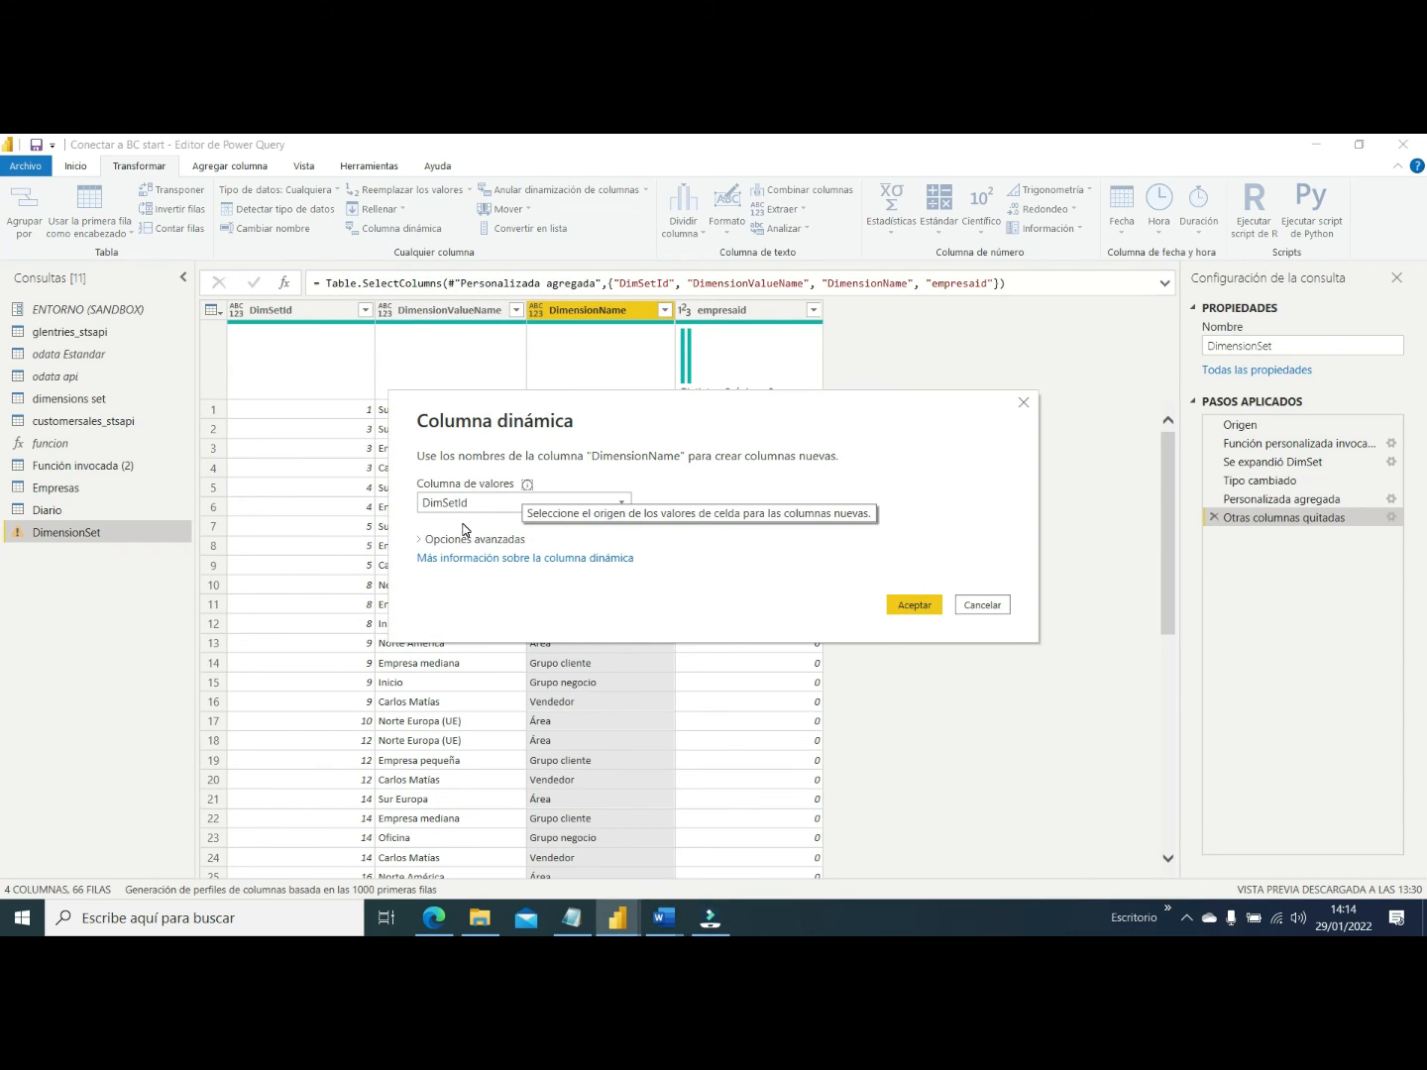
click(446, 503)
click(432, 545)
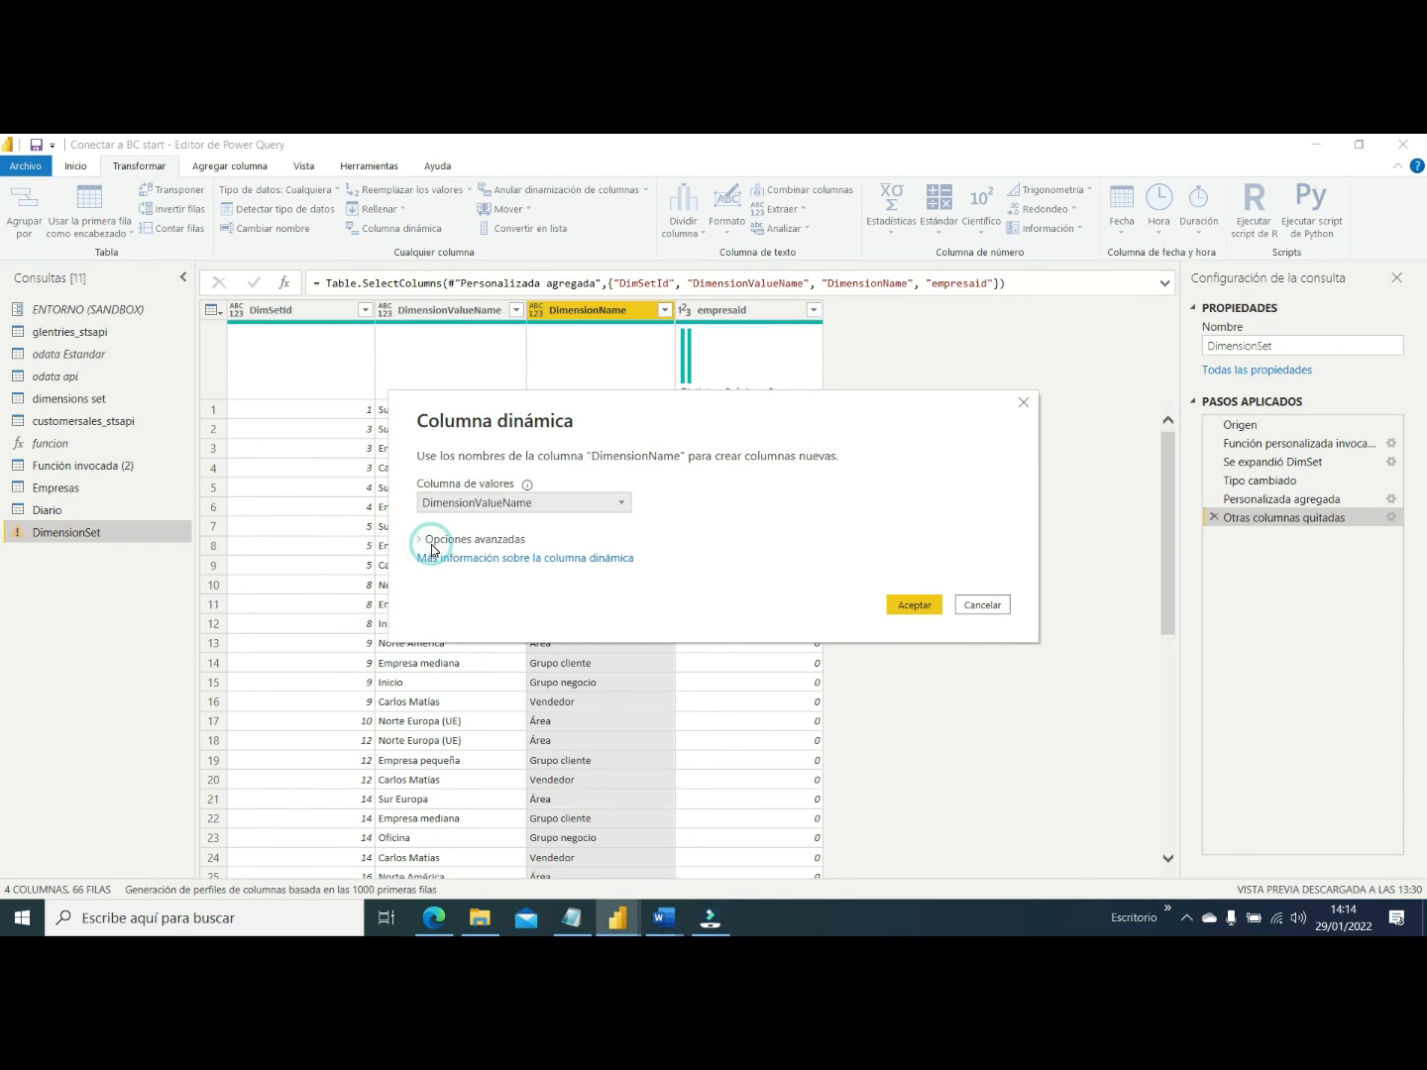
click(432, 540)
click(449, 576)
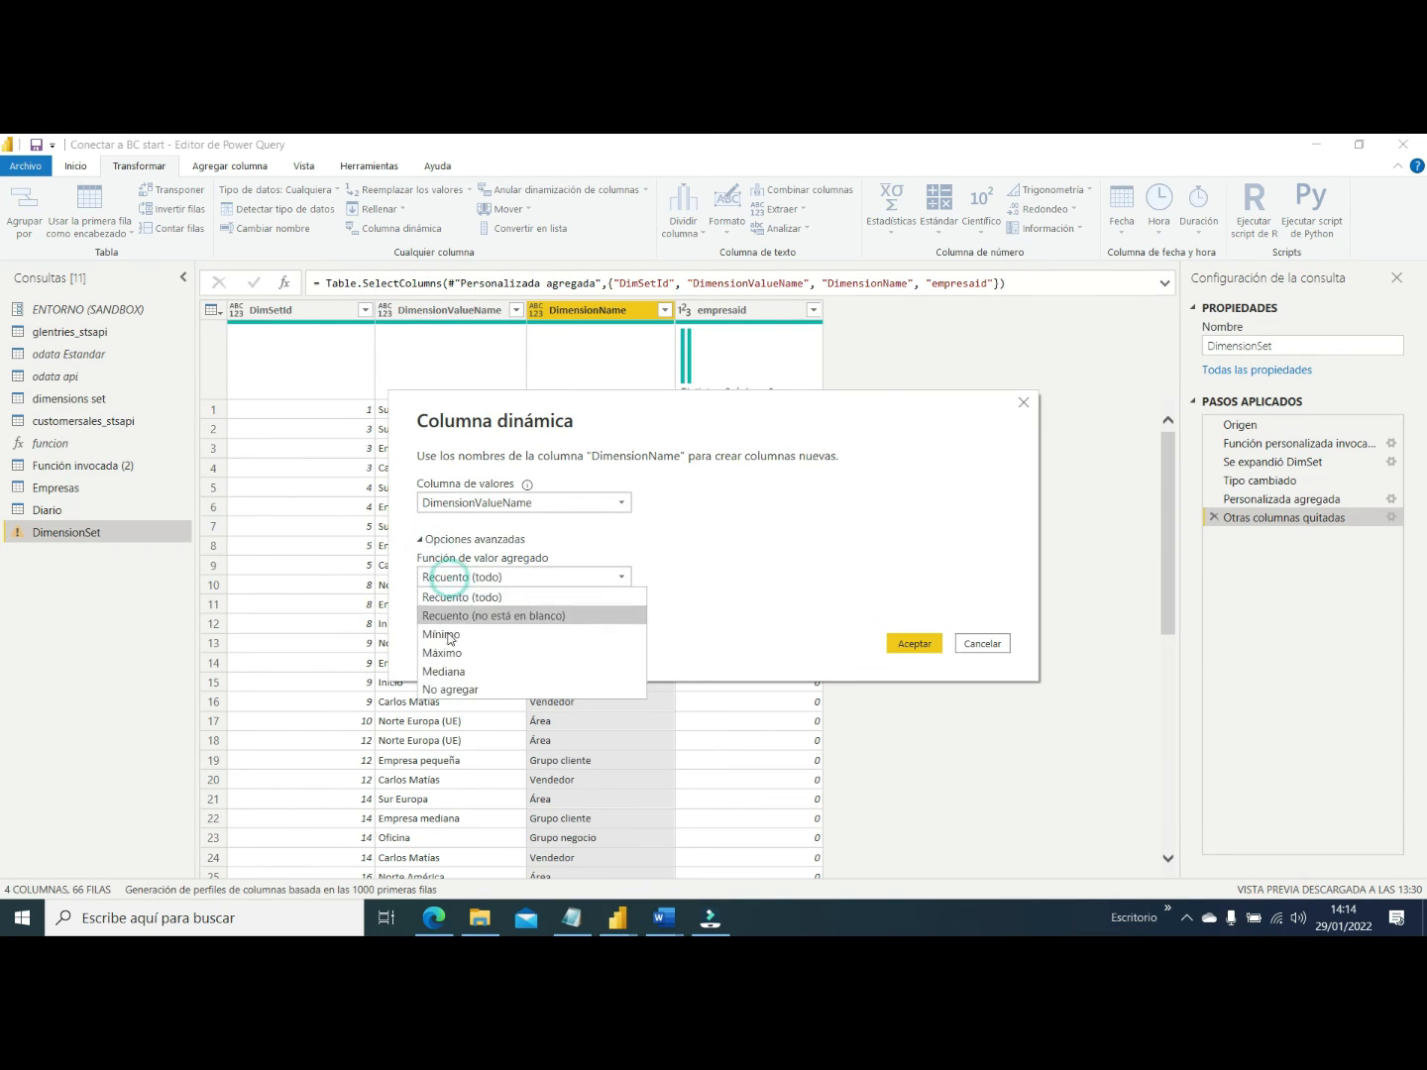
click(449, 690)
click(913, 644)
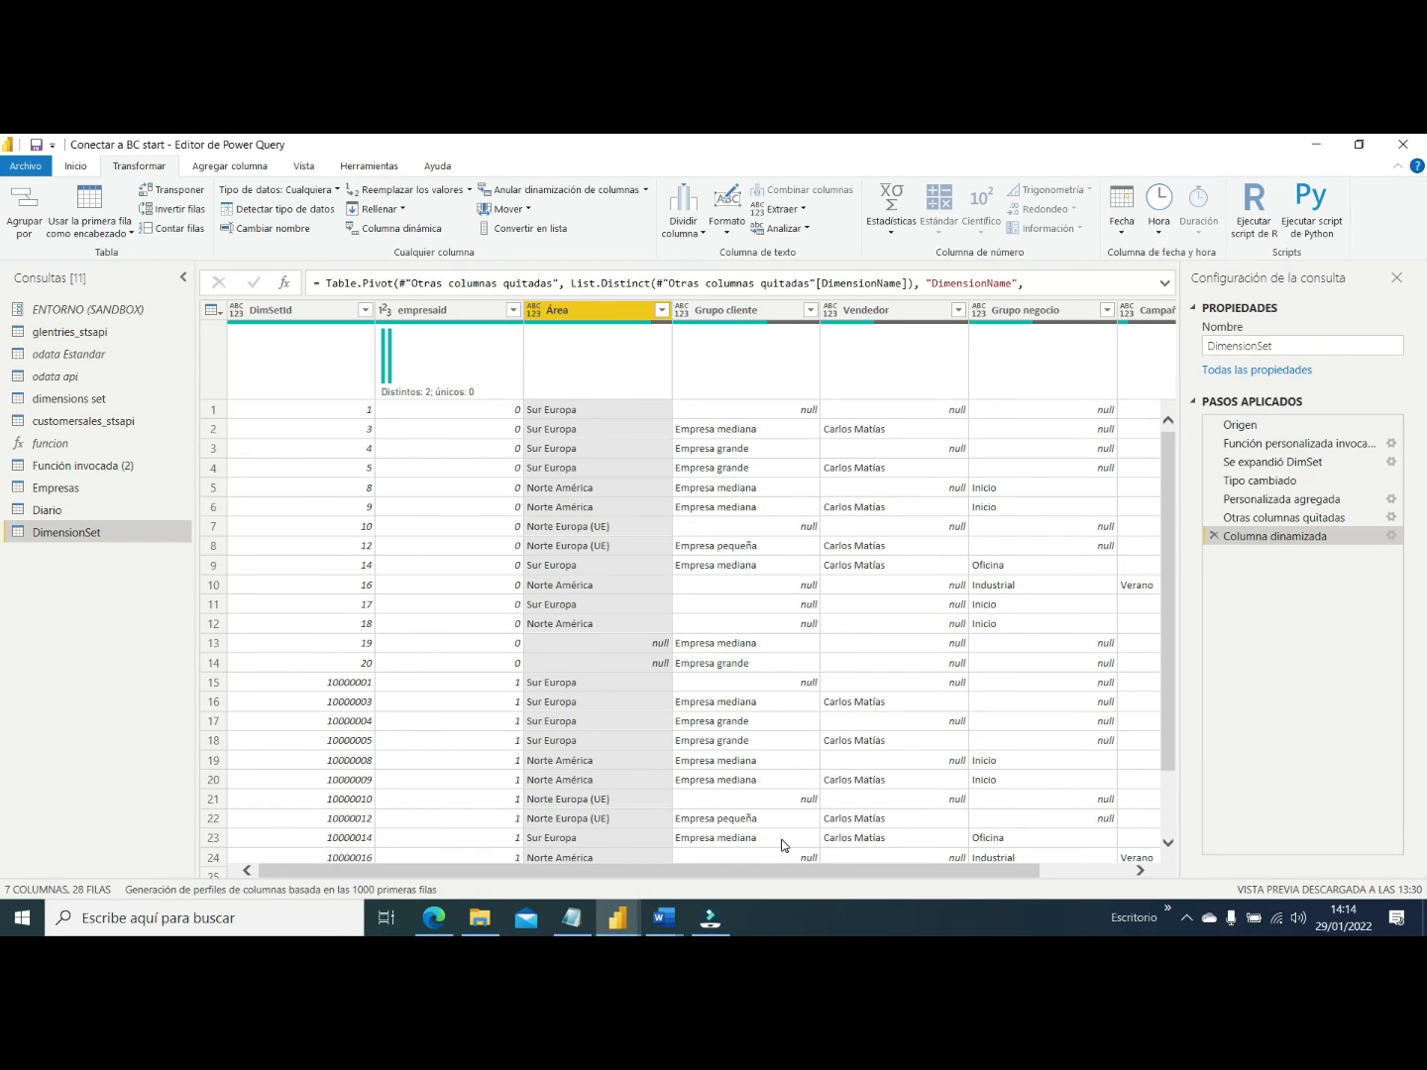
drag(793, 872, 881, 872)
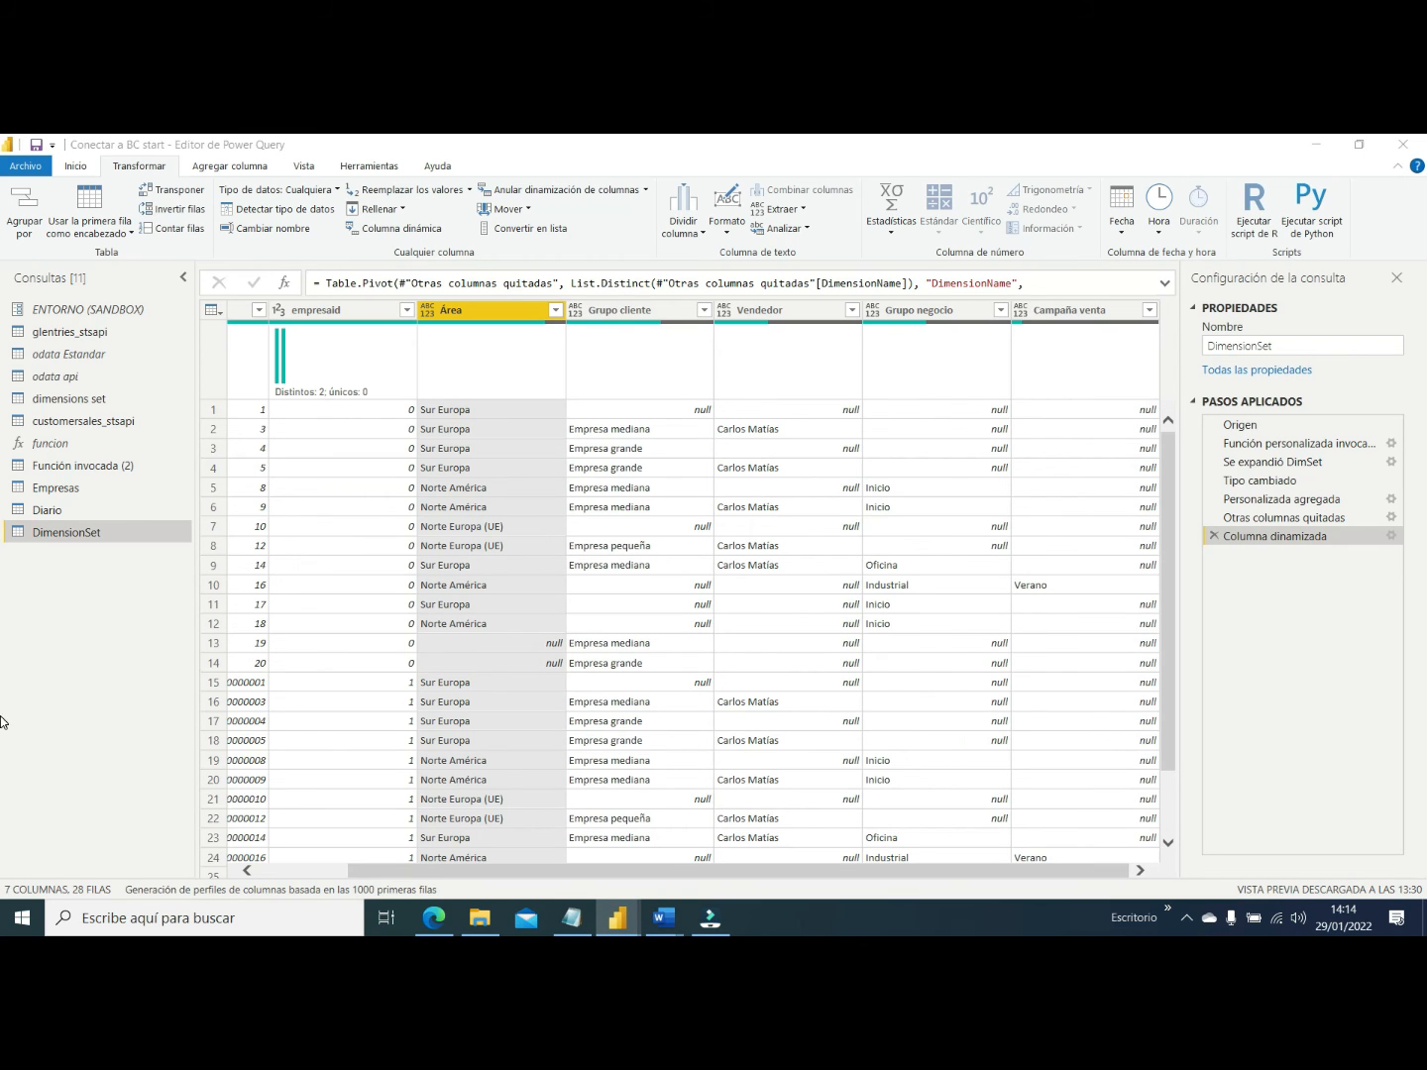
Duplicate the Empresas query and name the copy CustomerSales
click(59, 488)
right_click(51, 491)
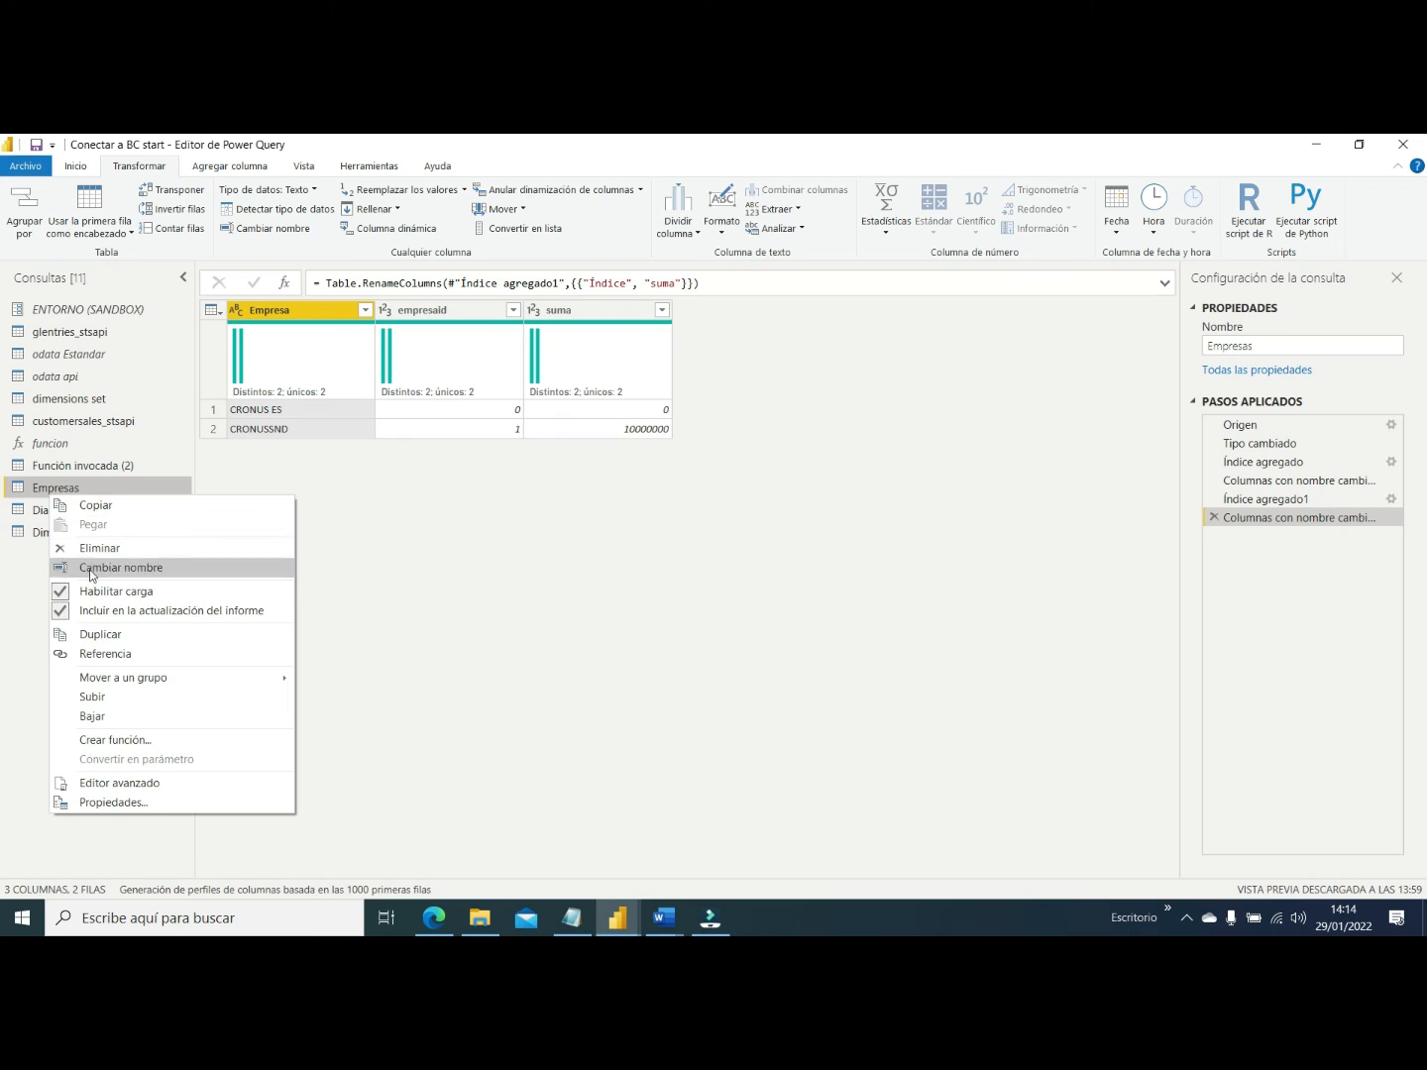
click(105, 634)
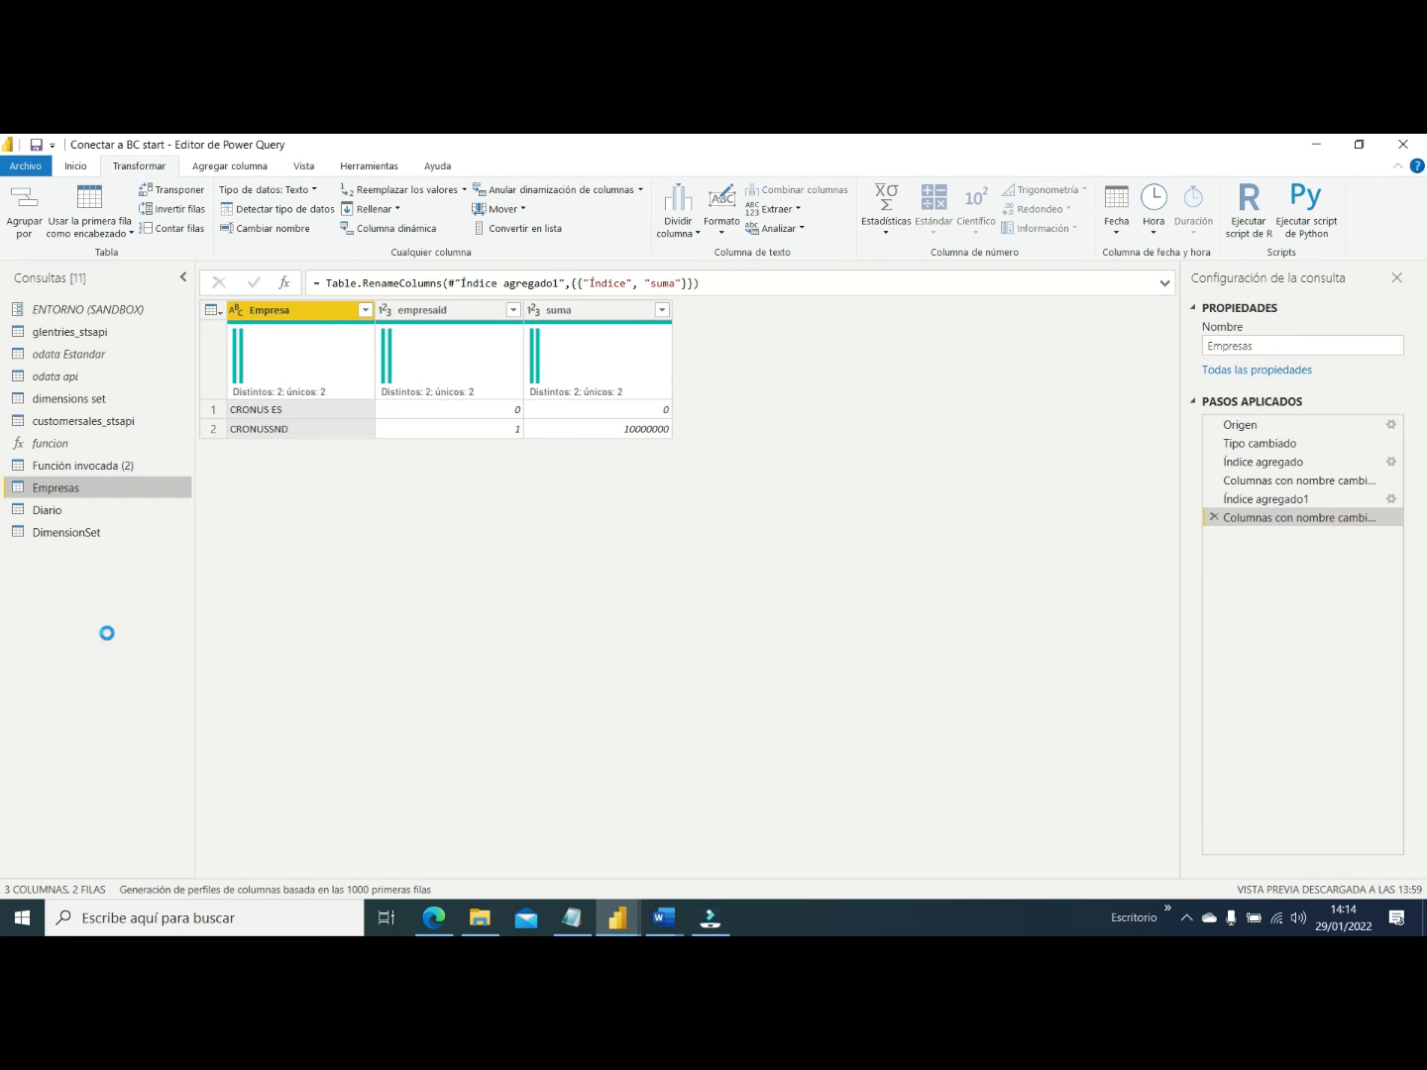
triple_click(1294, 345)
text(CustomerSal)
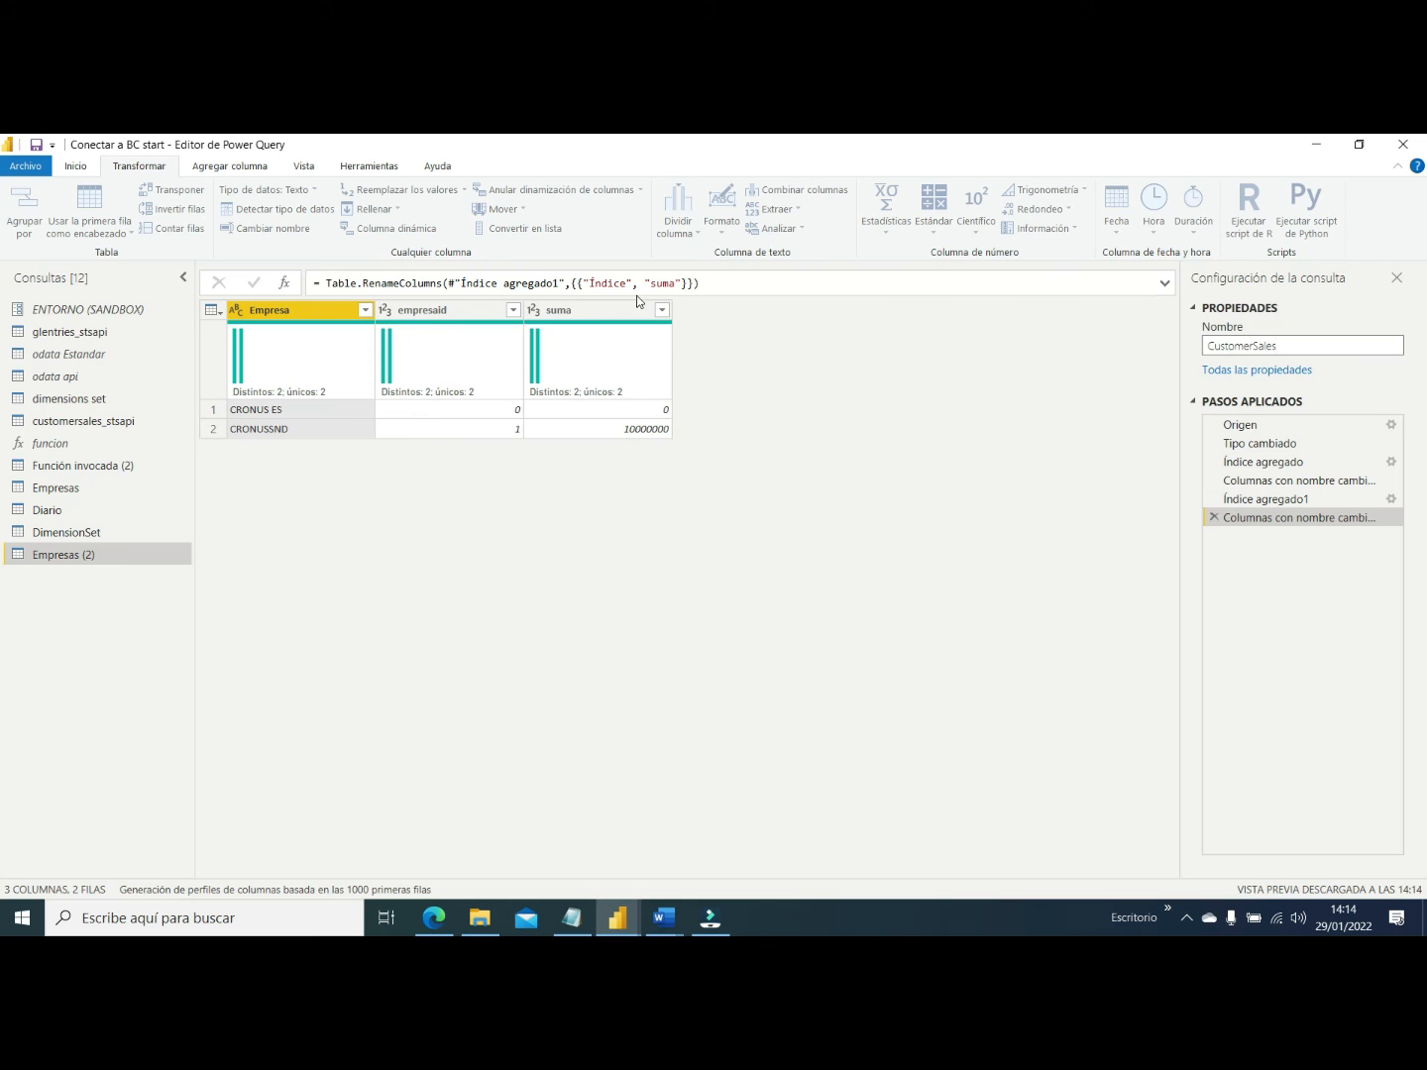
key(Return)
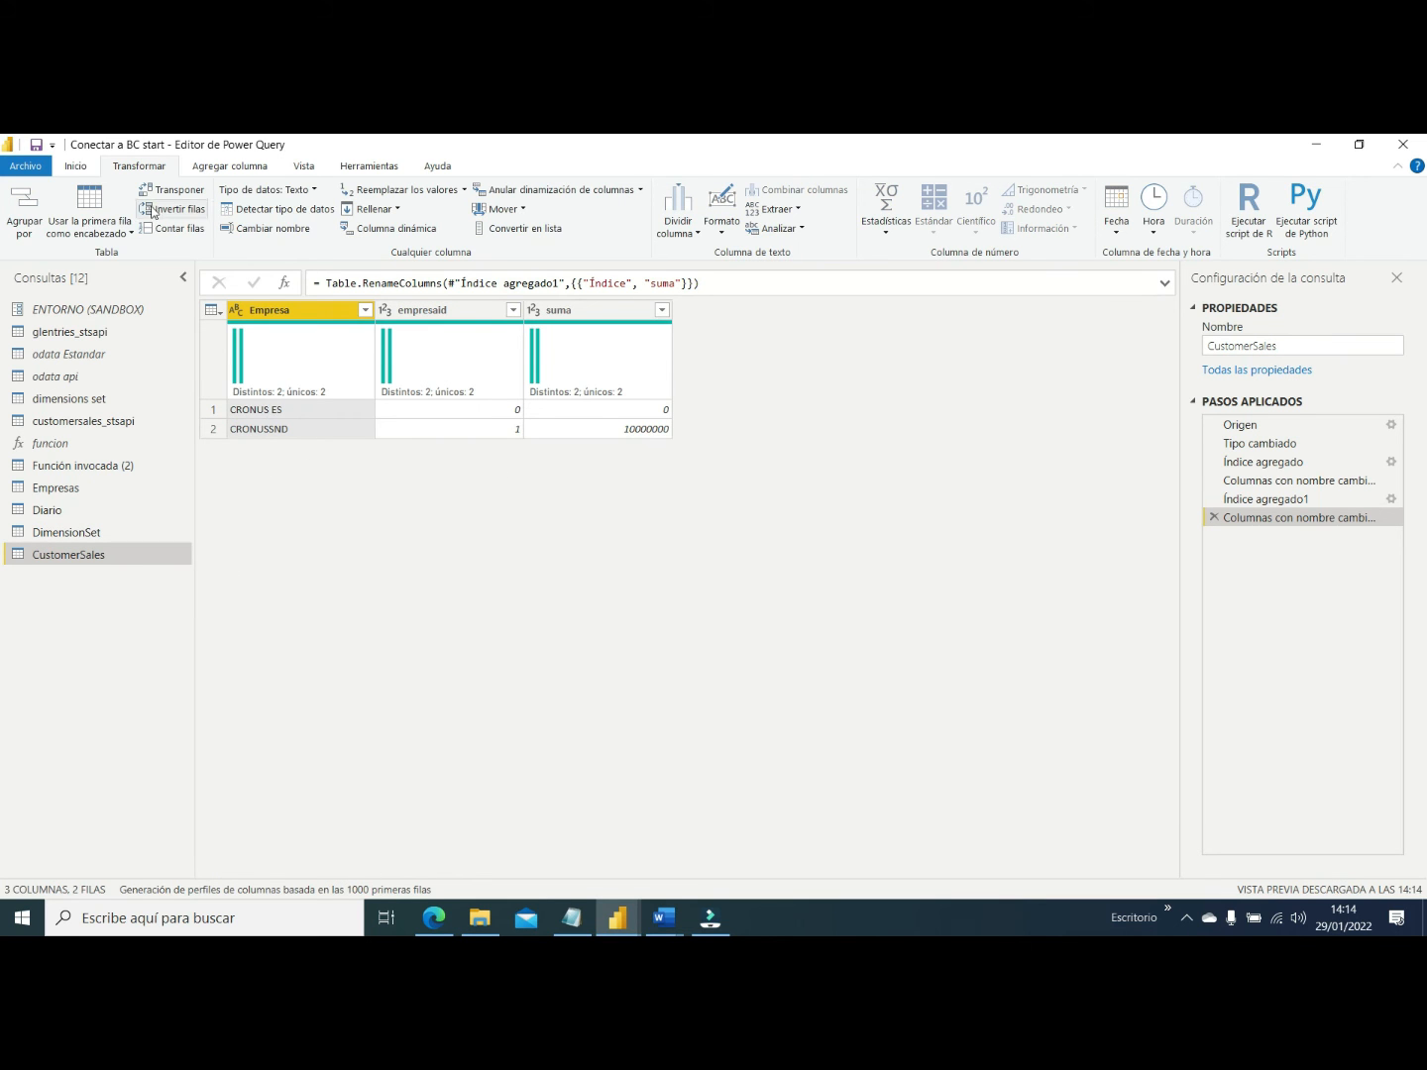
Invoke the custom function funcion on CustomerSales, with the Empresa column as Empresa and customersales_stsapi as EntidadAPI
click(229, 168)
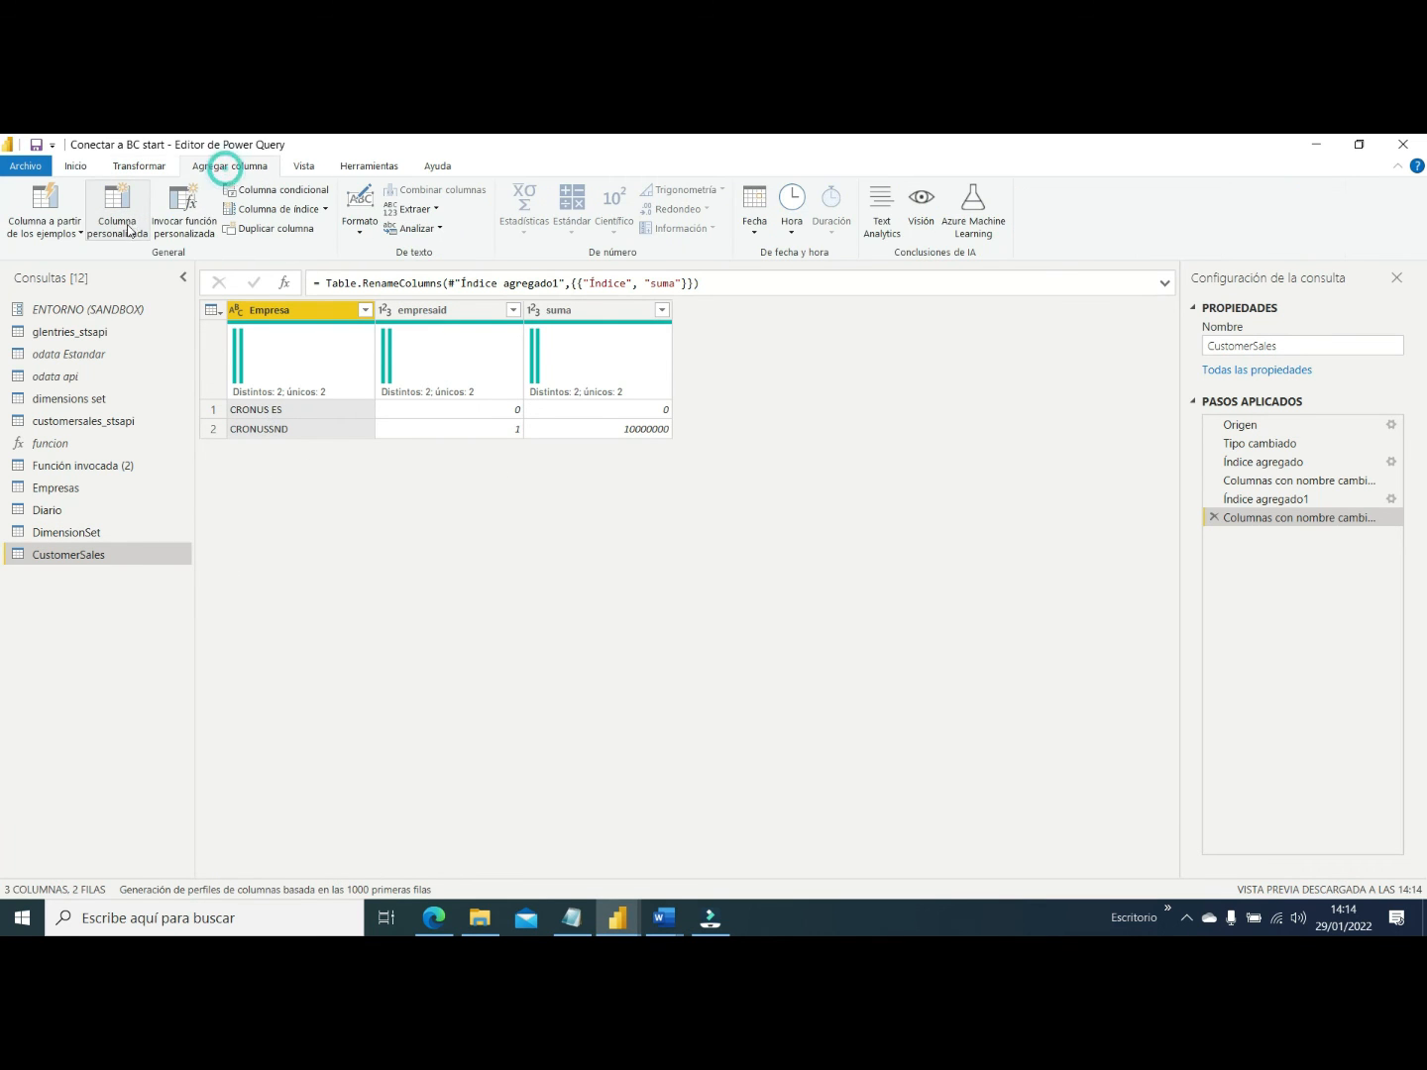
click(184, 210)
drag(504, 498, 488, 277)
click(446, 543)
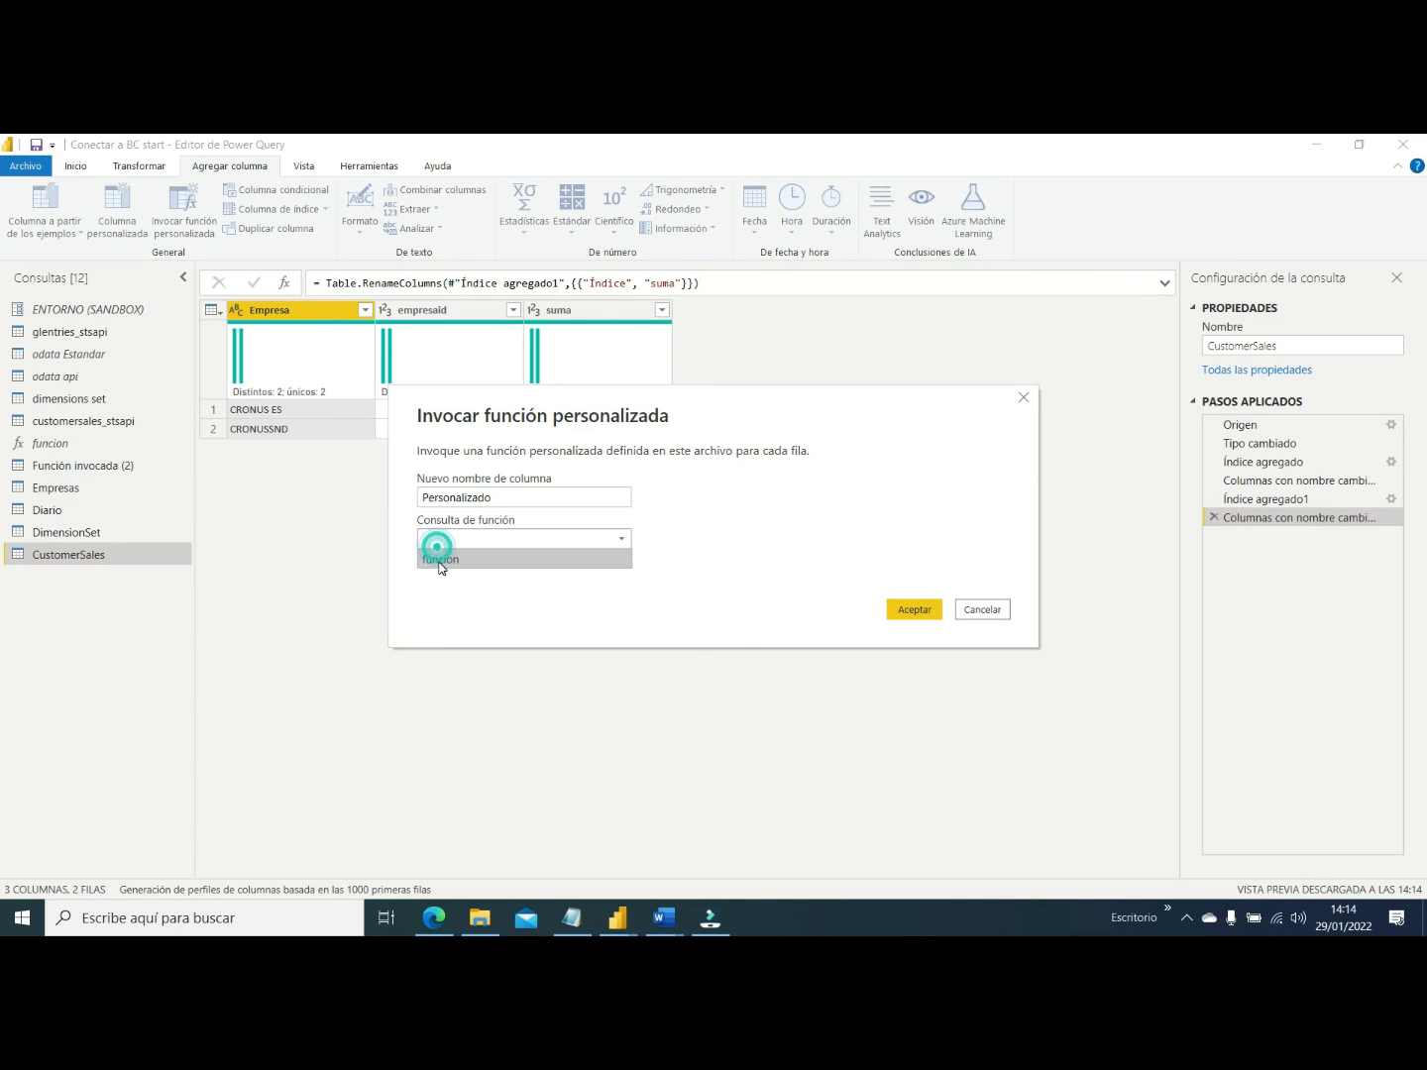
click(446, 560)
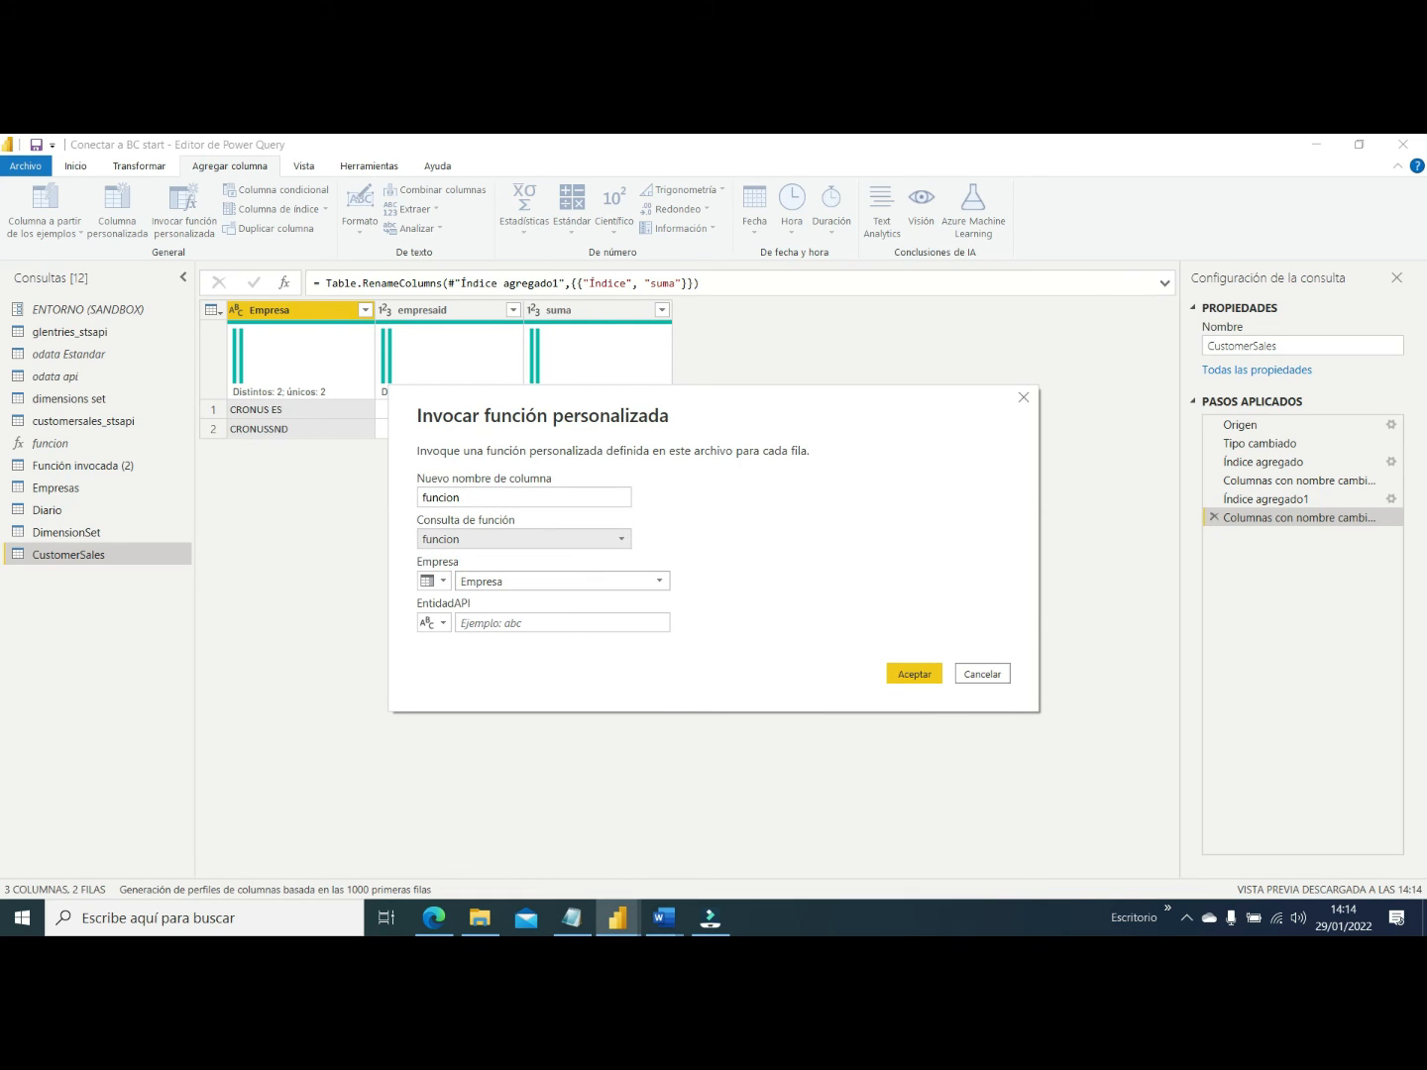
click(572, 918)
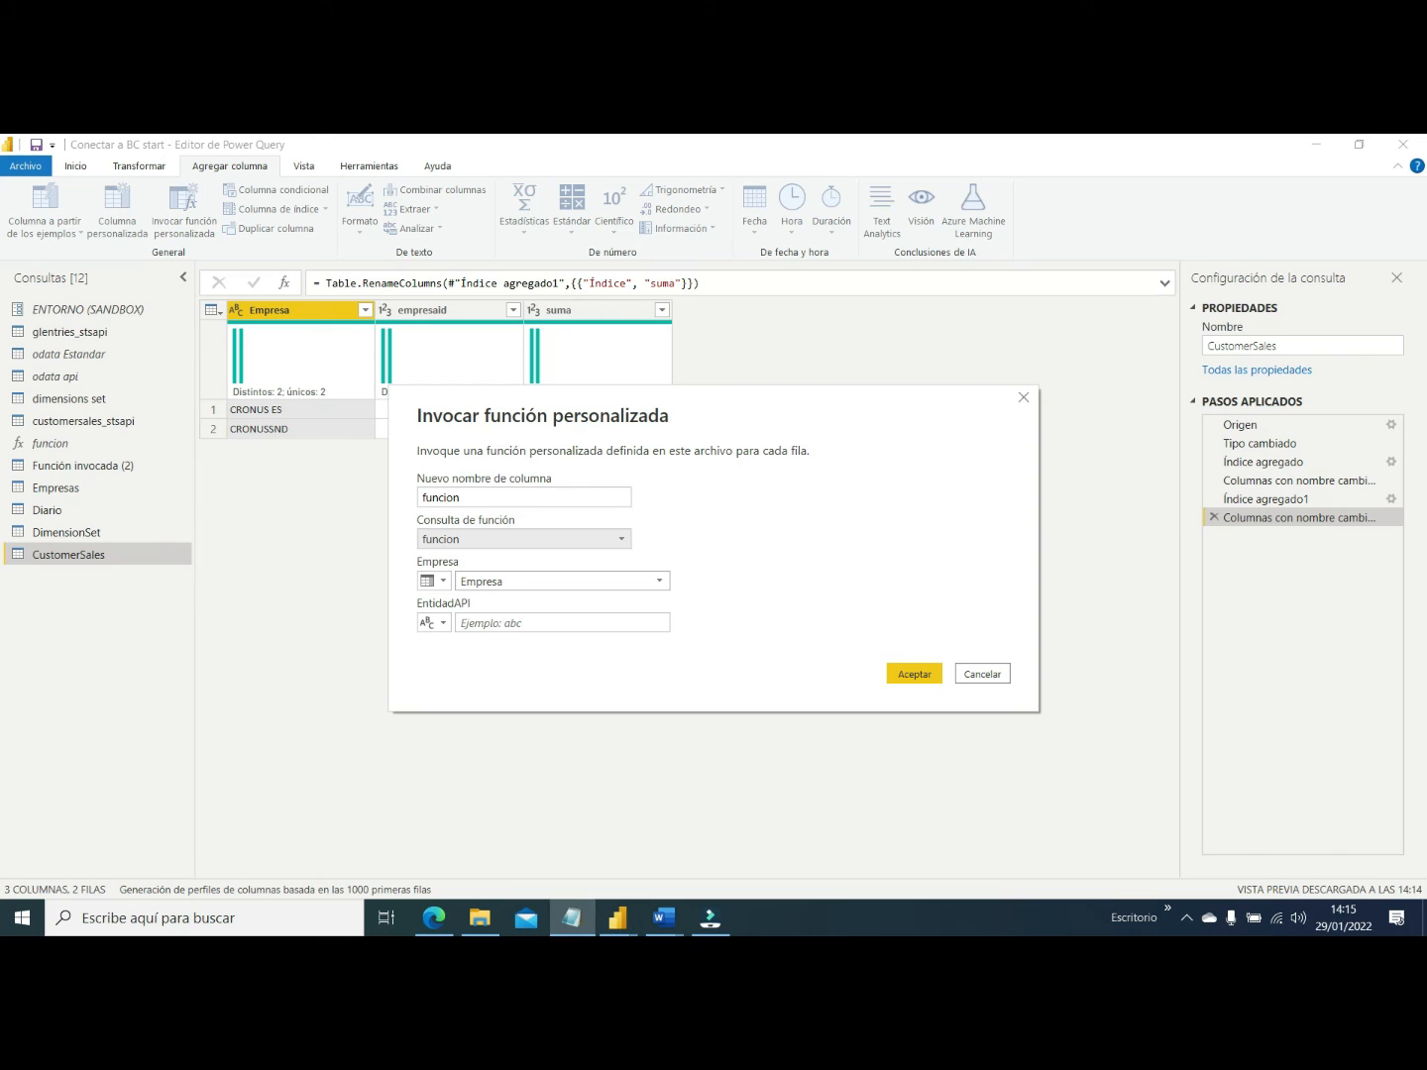
click(622, 623)
text(customersales_stsapi)
click(914, 674)
Expand all fields of the funcion column without the name prefix and set dimensionSetId to whole number
click(808, 311)
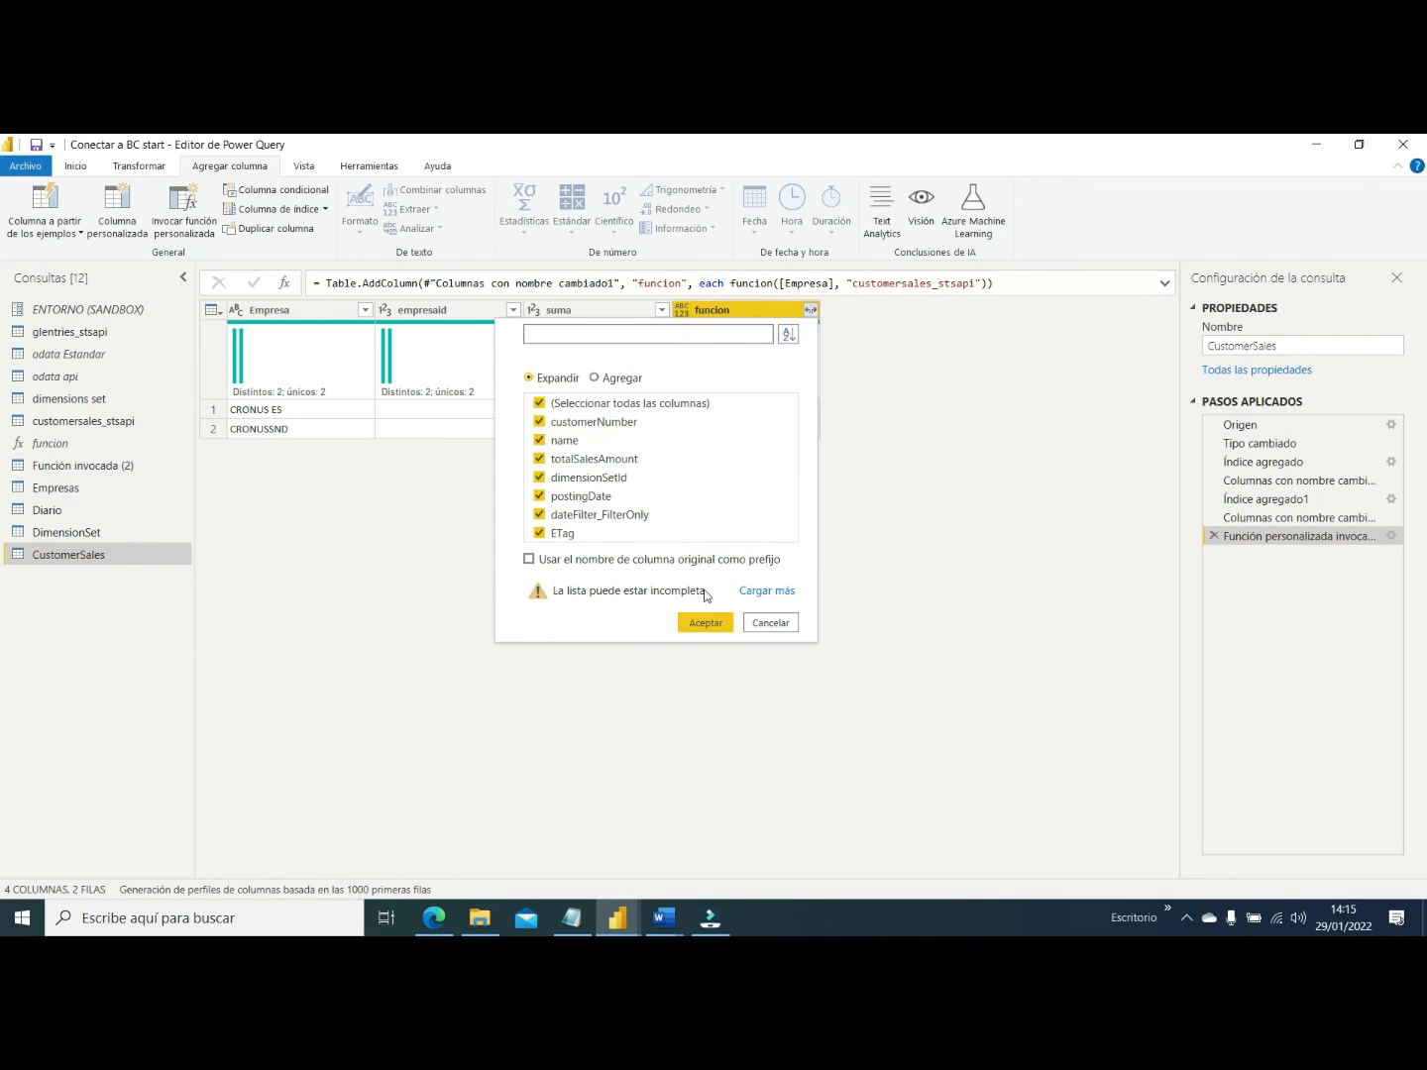
click(706, 621)
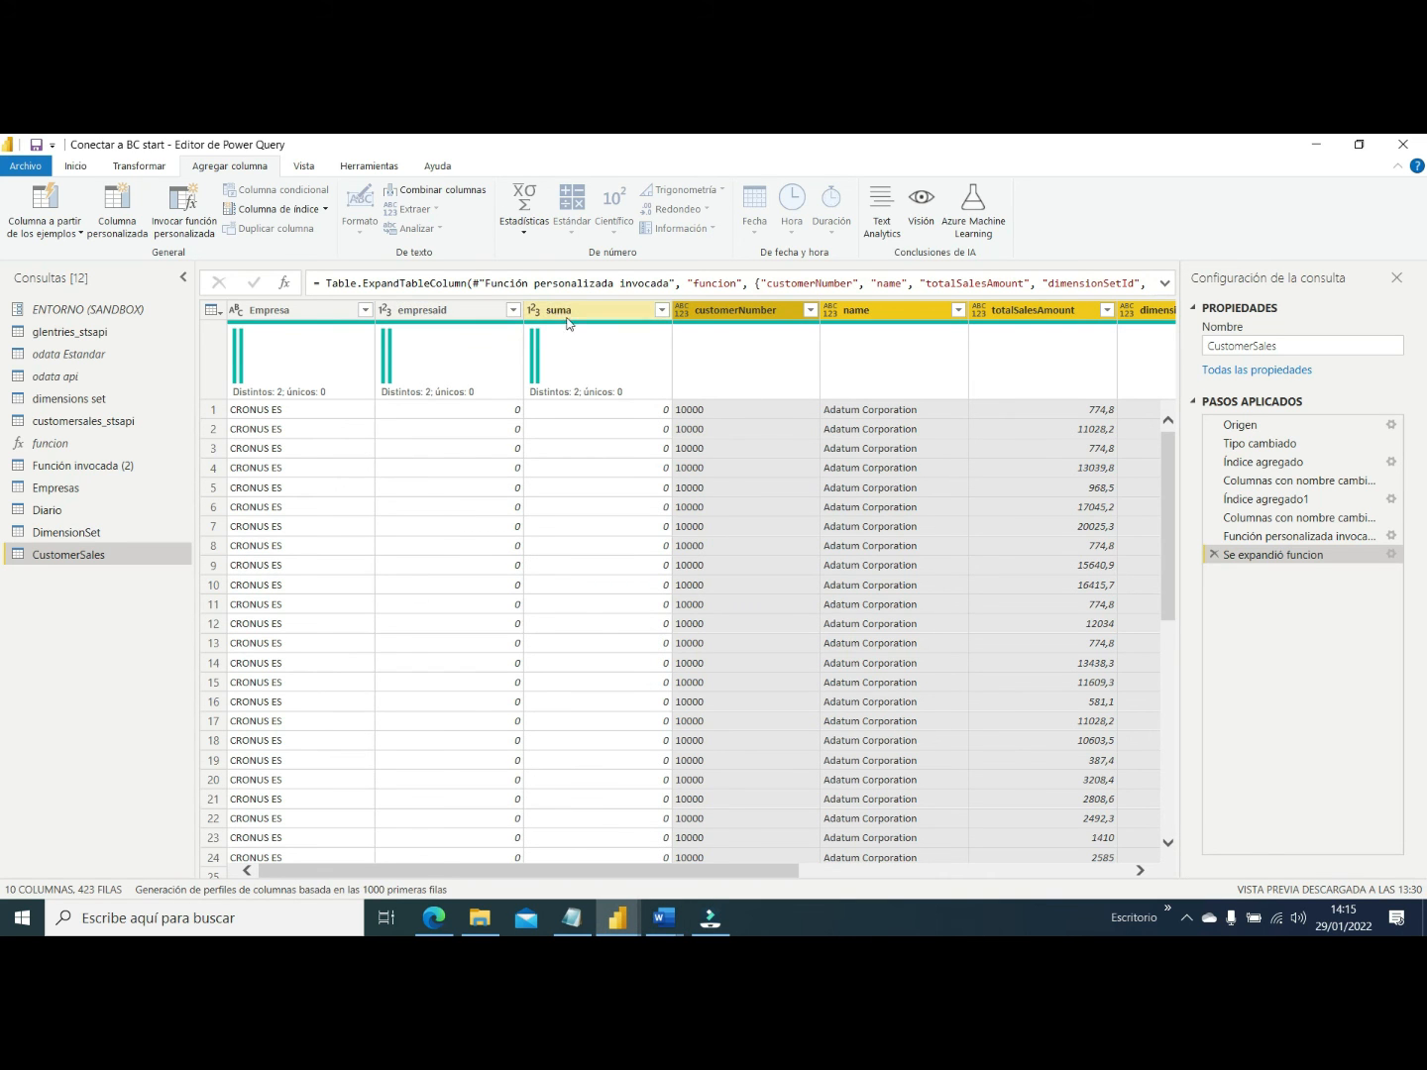
drag(661, 872, 1031, 885)
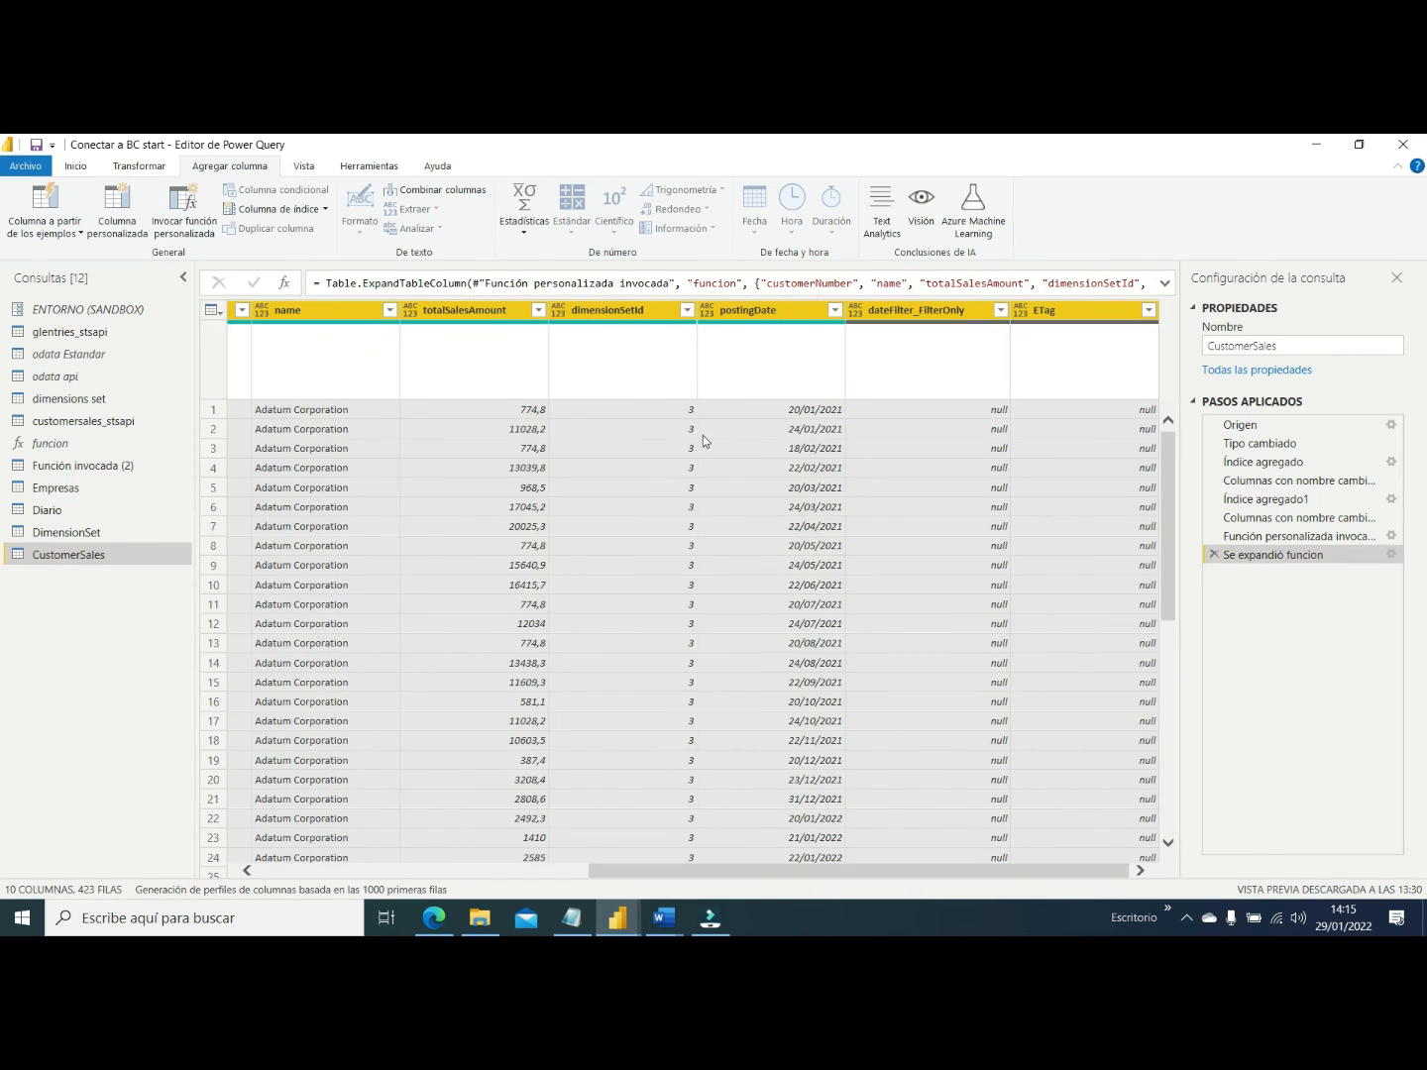
click(558, 310)
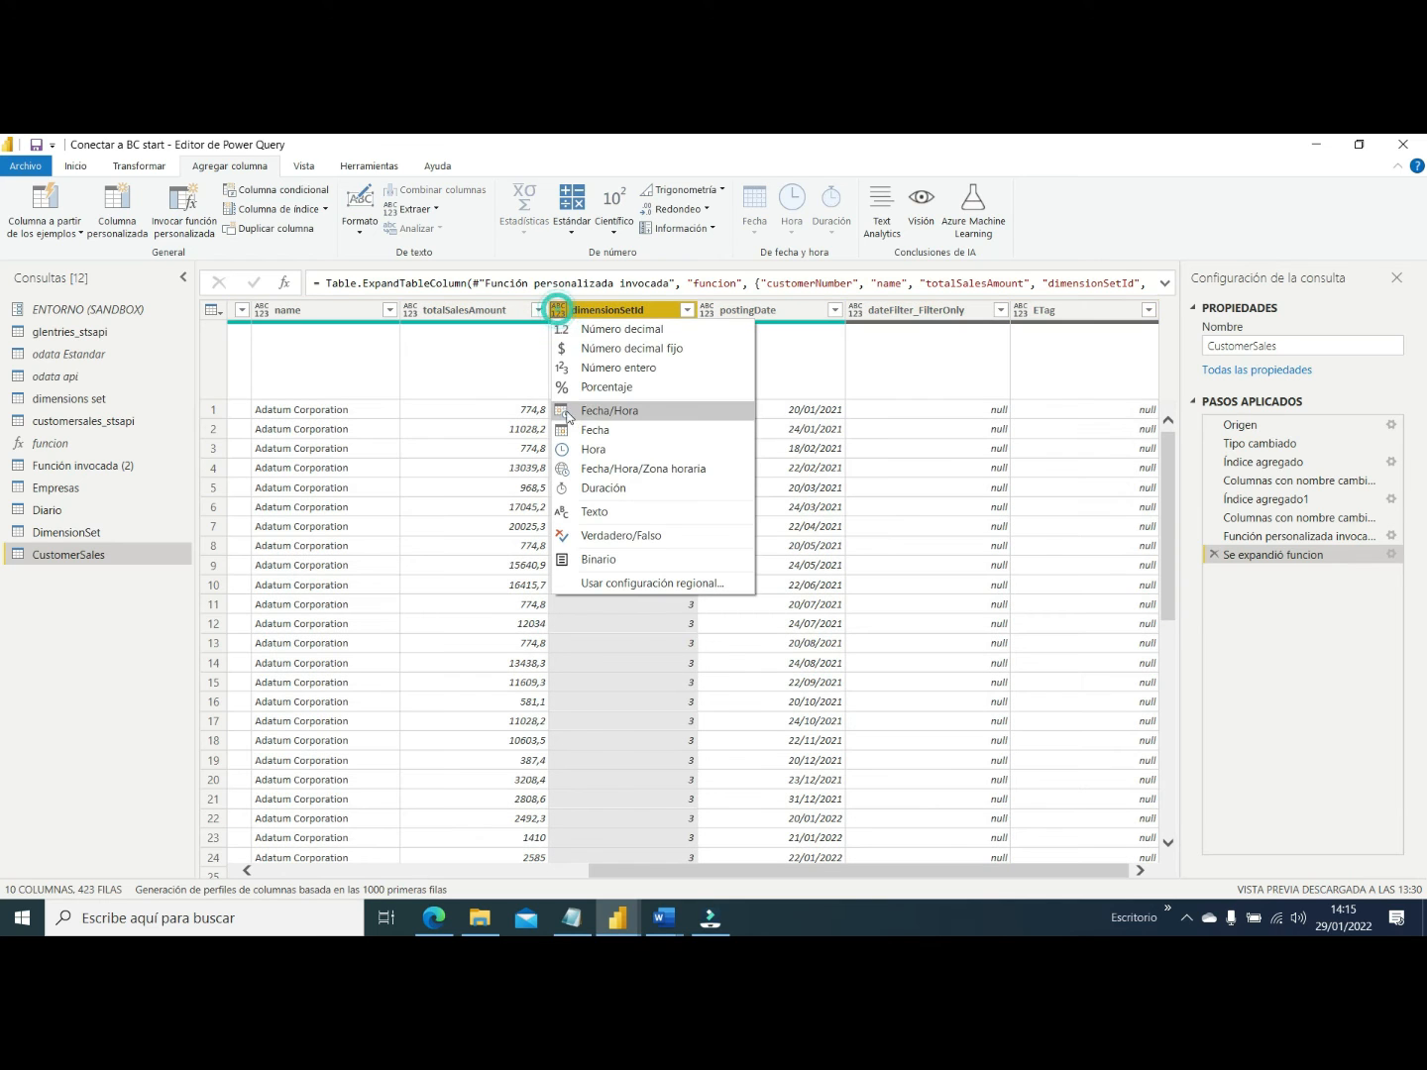
click(595, 366)
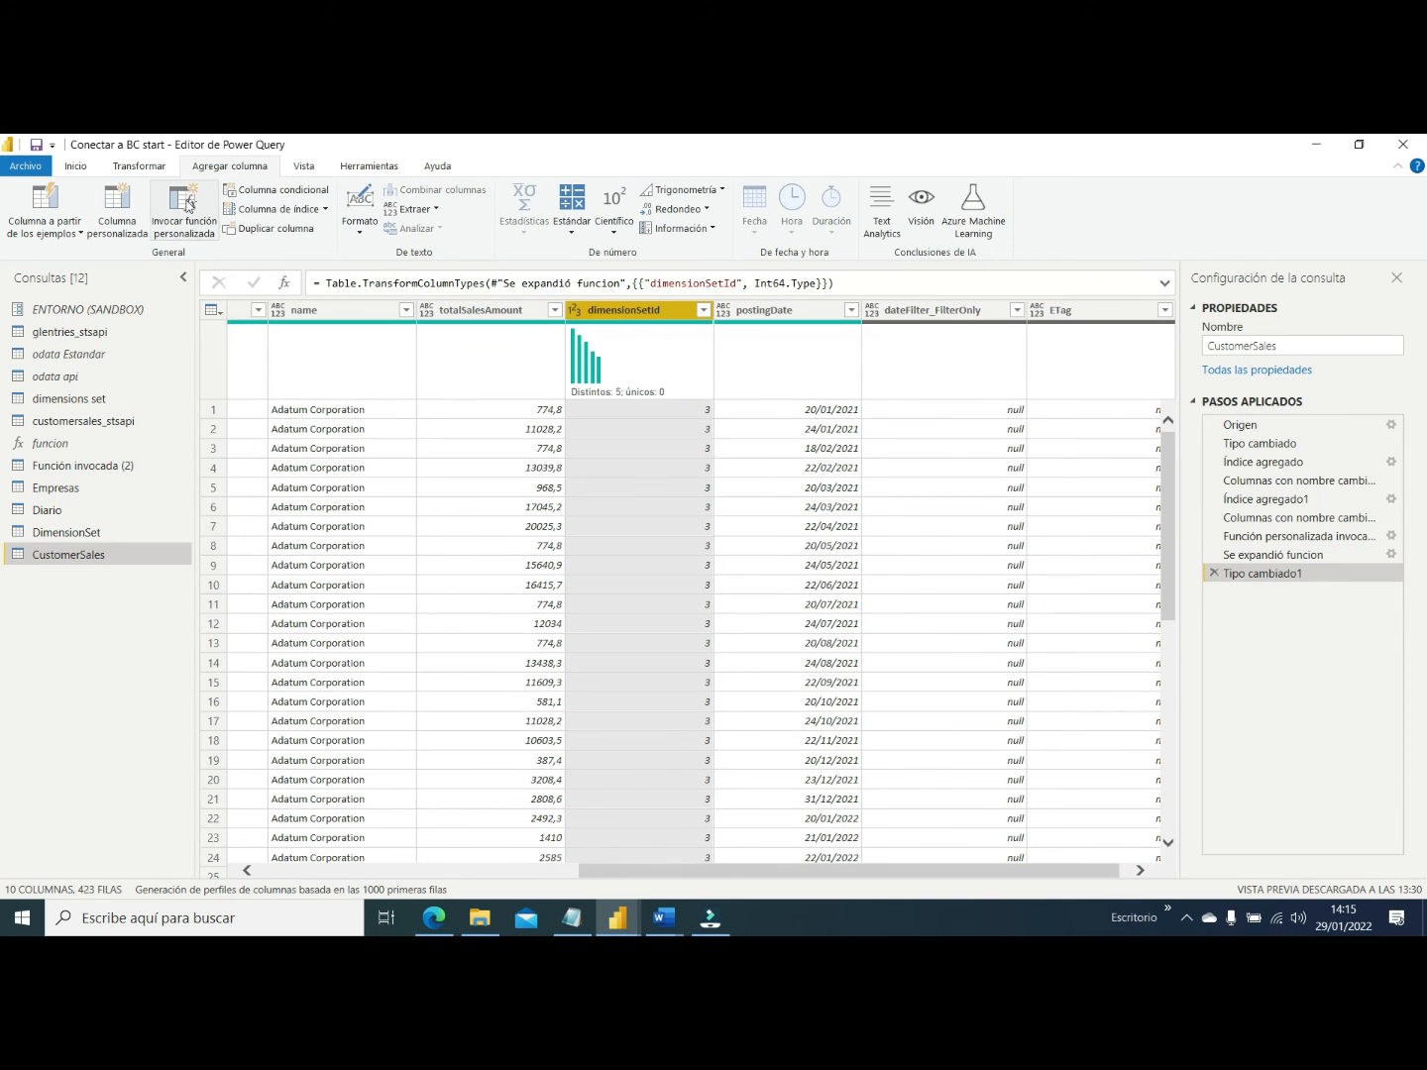
Add a custom column DimSetId to CustomerSales built from the suma and dimensionSetId columns
click(117, 210)
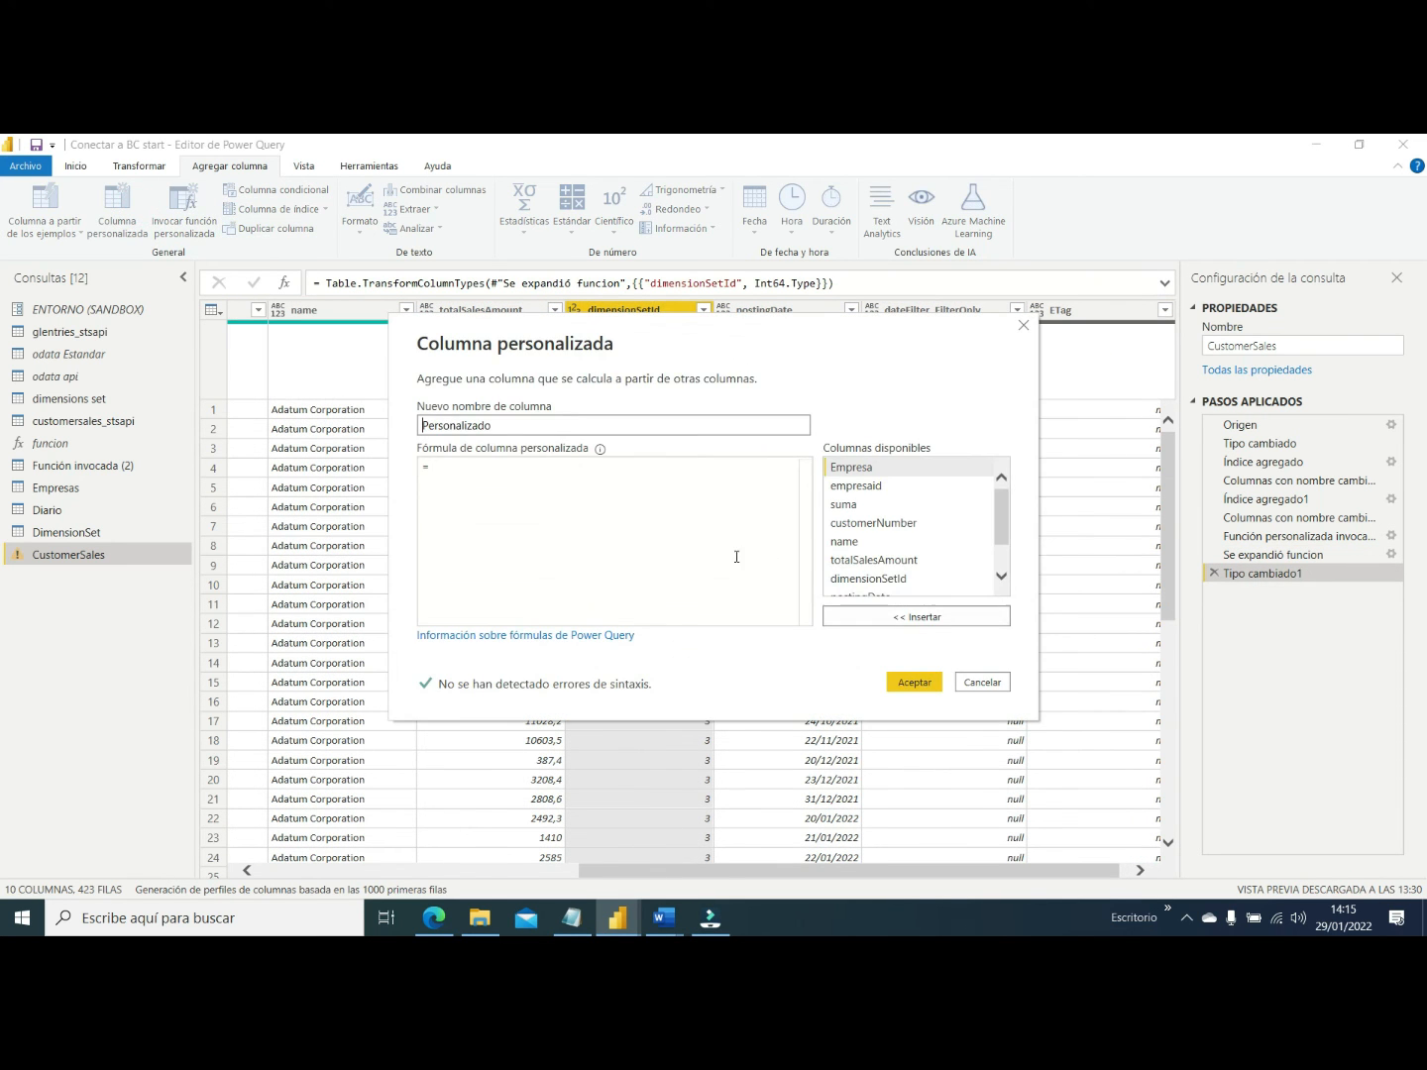
double_click(510, 426)
text(DimSetId)
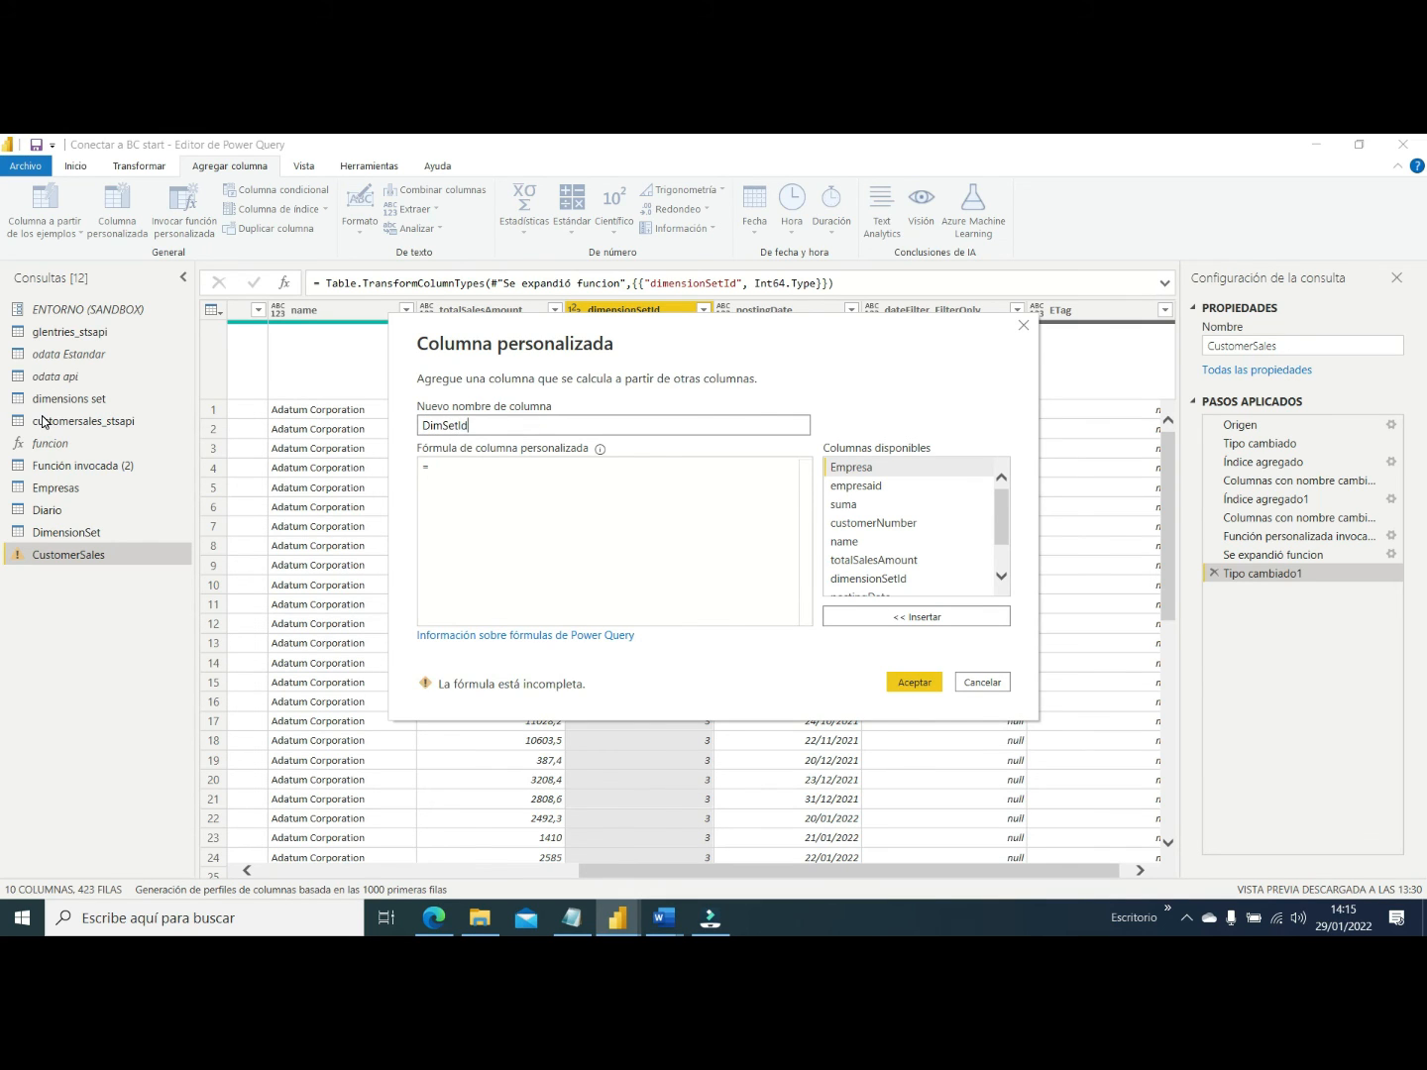
double_click(843, 505)
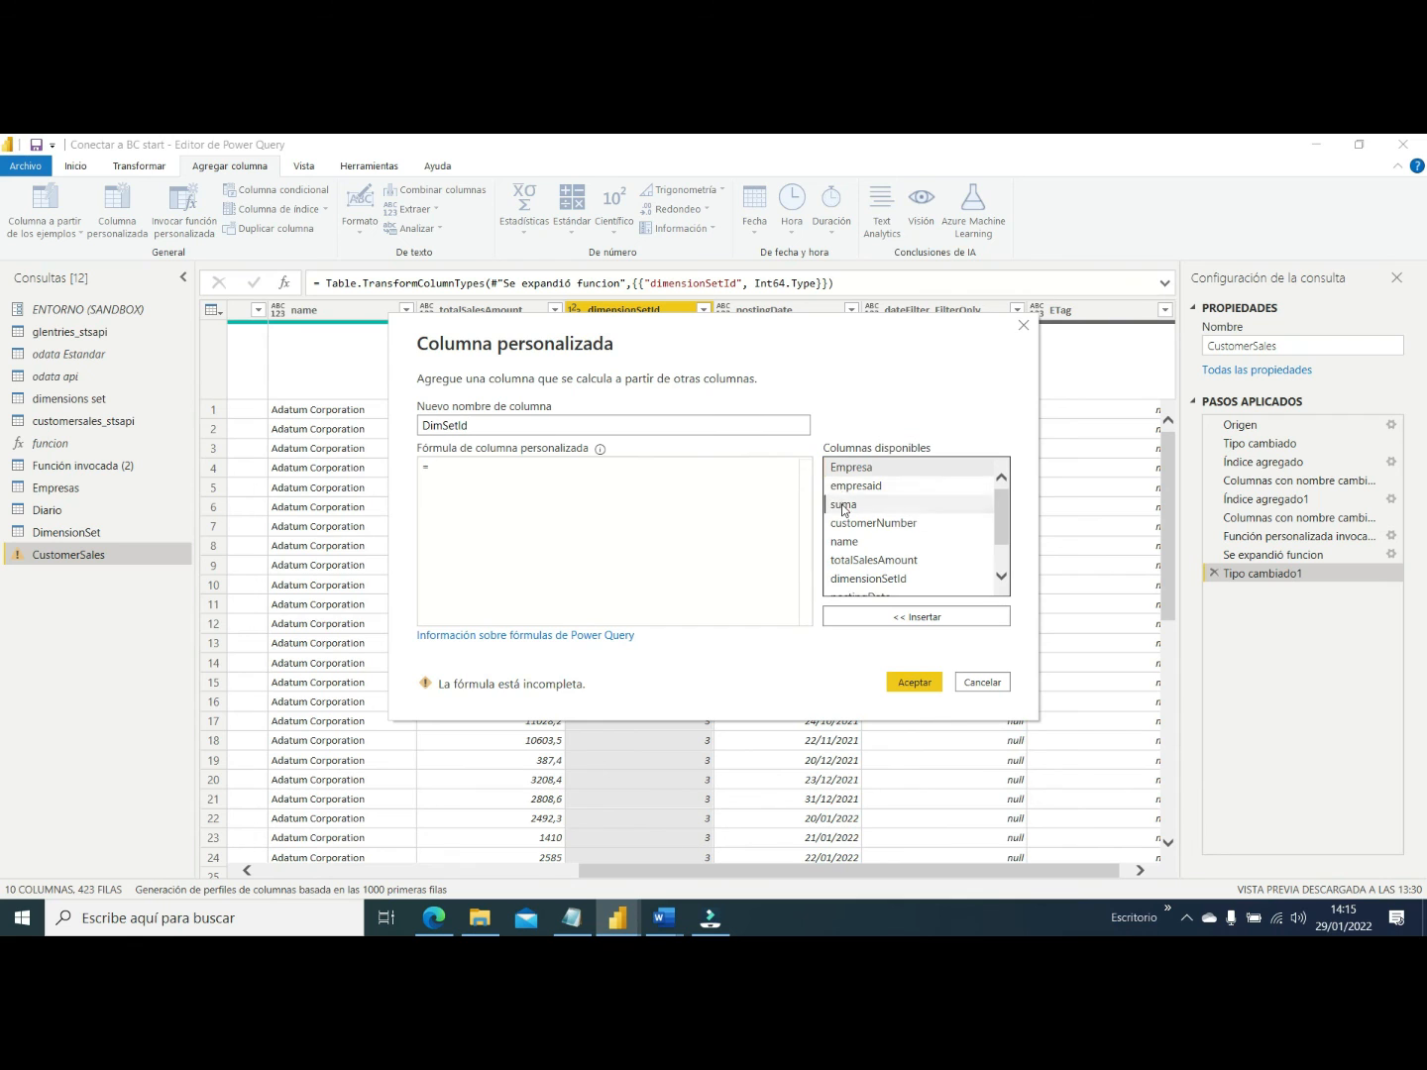
scroll(887, 579, down, 1)
double_click(856, 531)
click(914, 682)
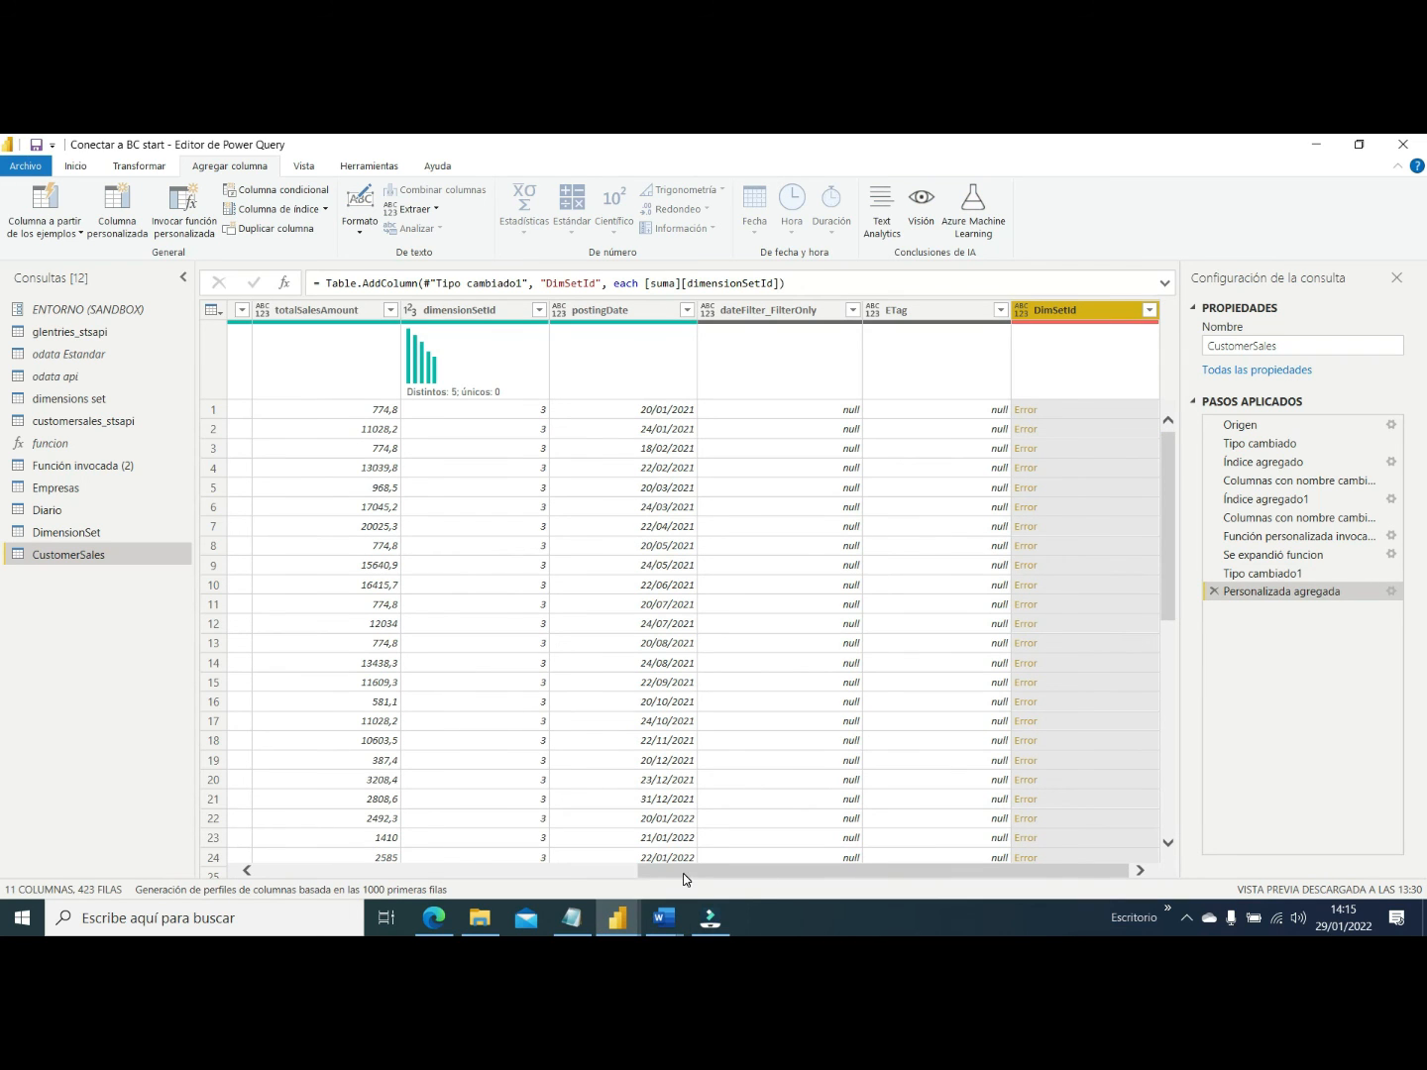
Correct the DimSetId formula to [suma]+[dimensionSetId] and set the column's data type to whole number
drag(687, 870, 656, 874)
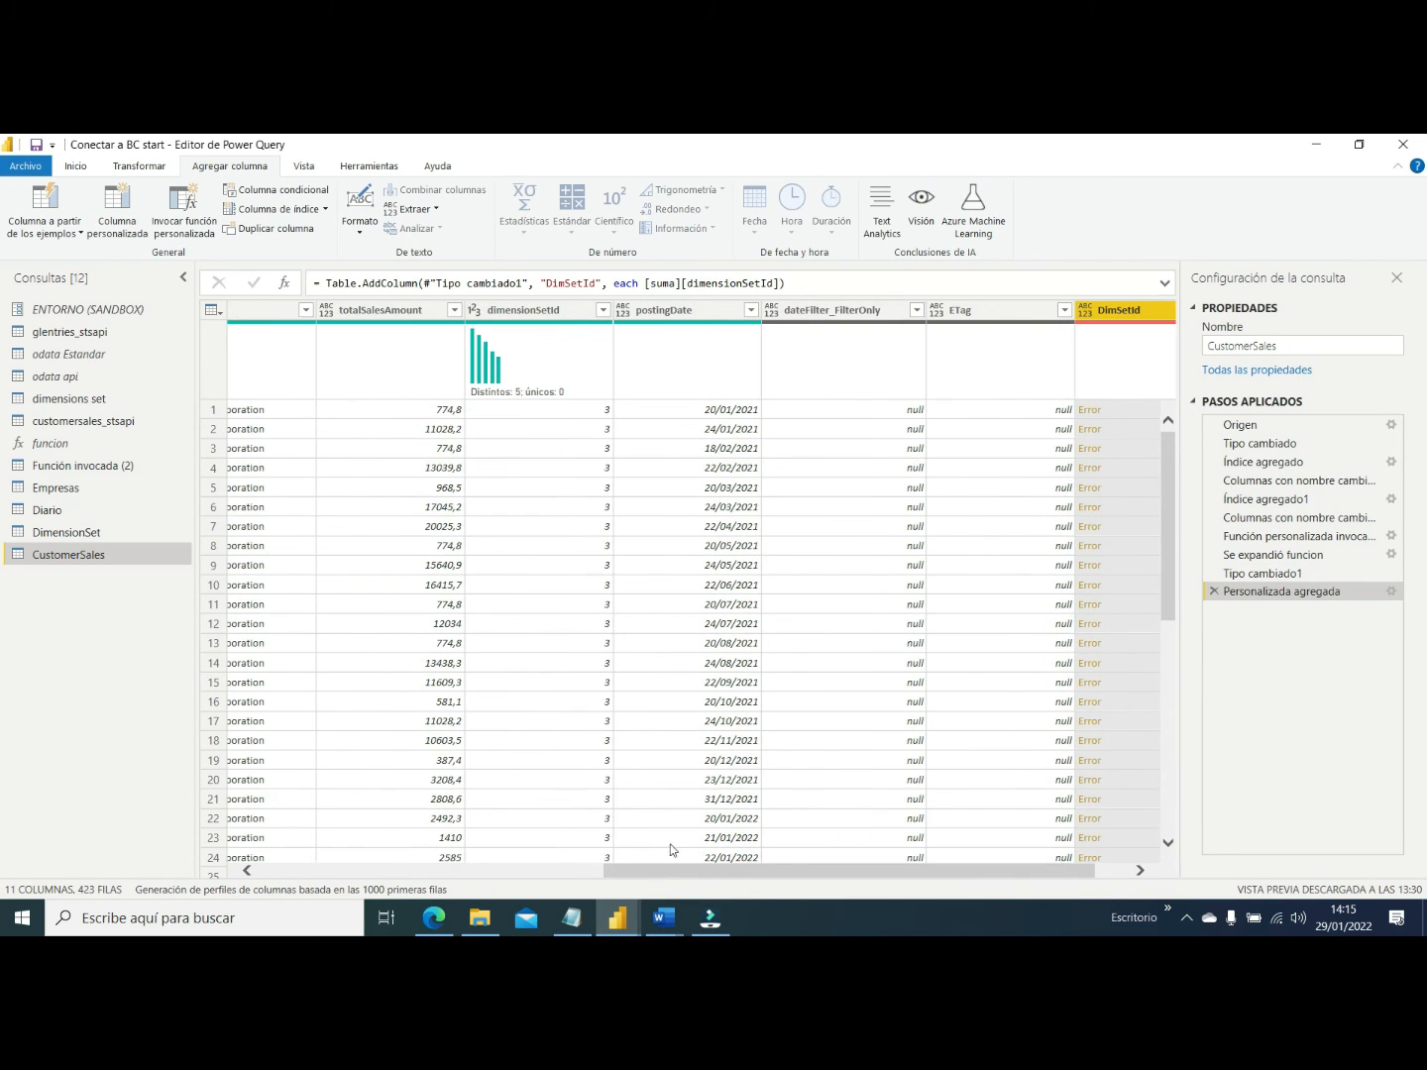
click(702, 289)
text(+)
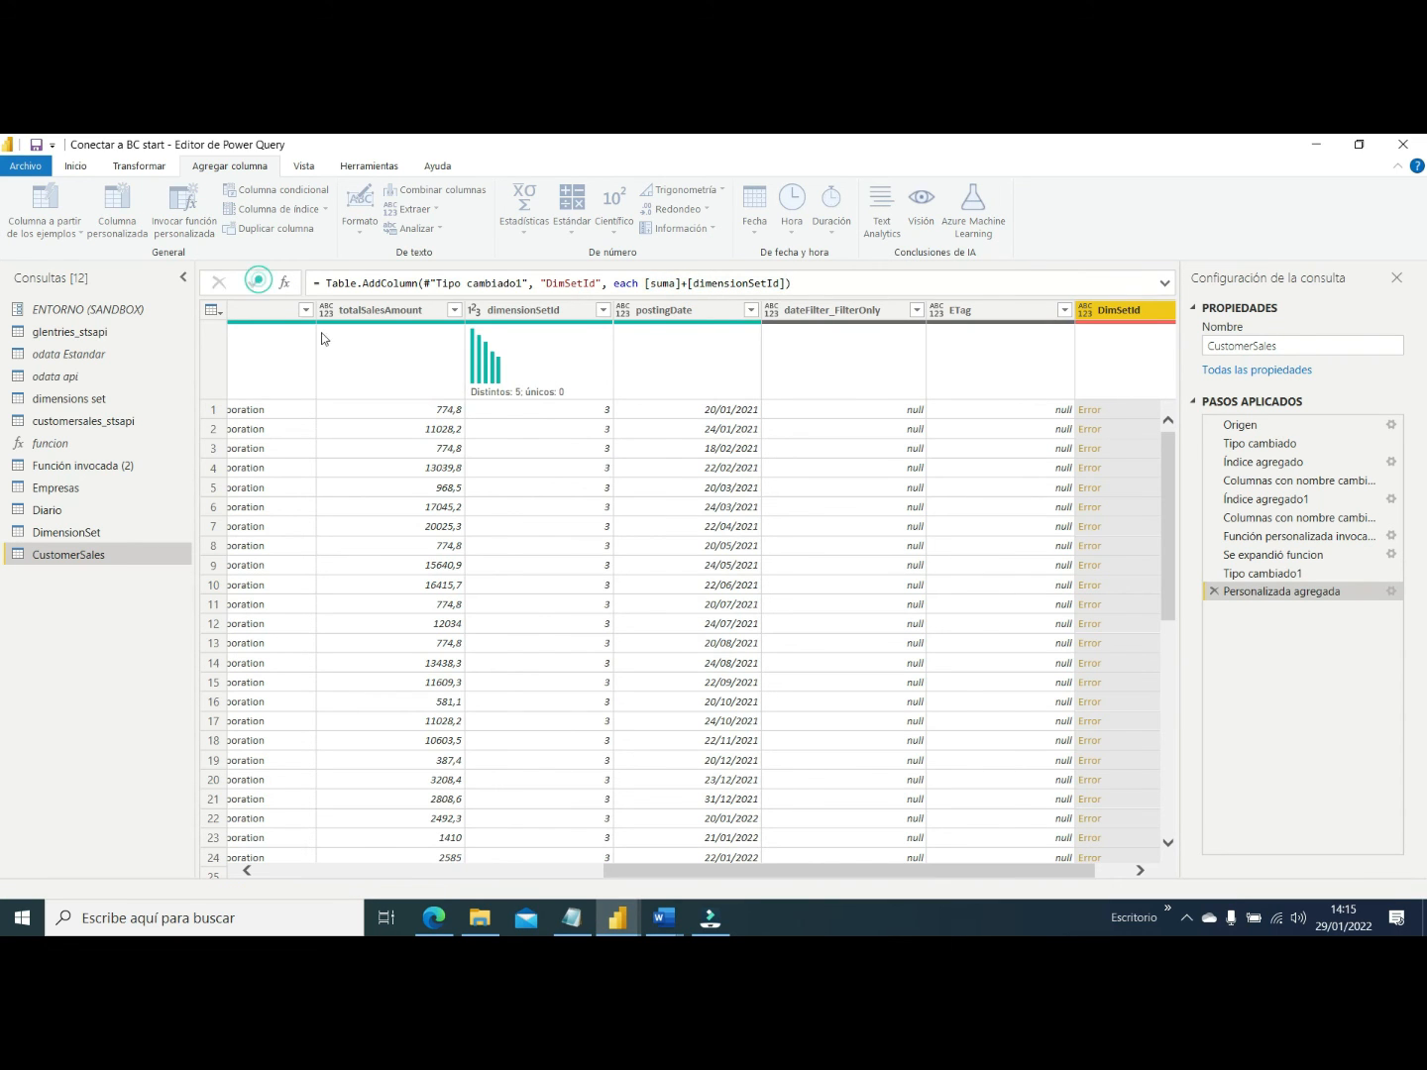
click(254, 282)
drag(1038, 867, 1075, 868)
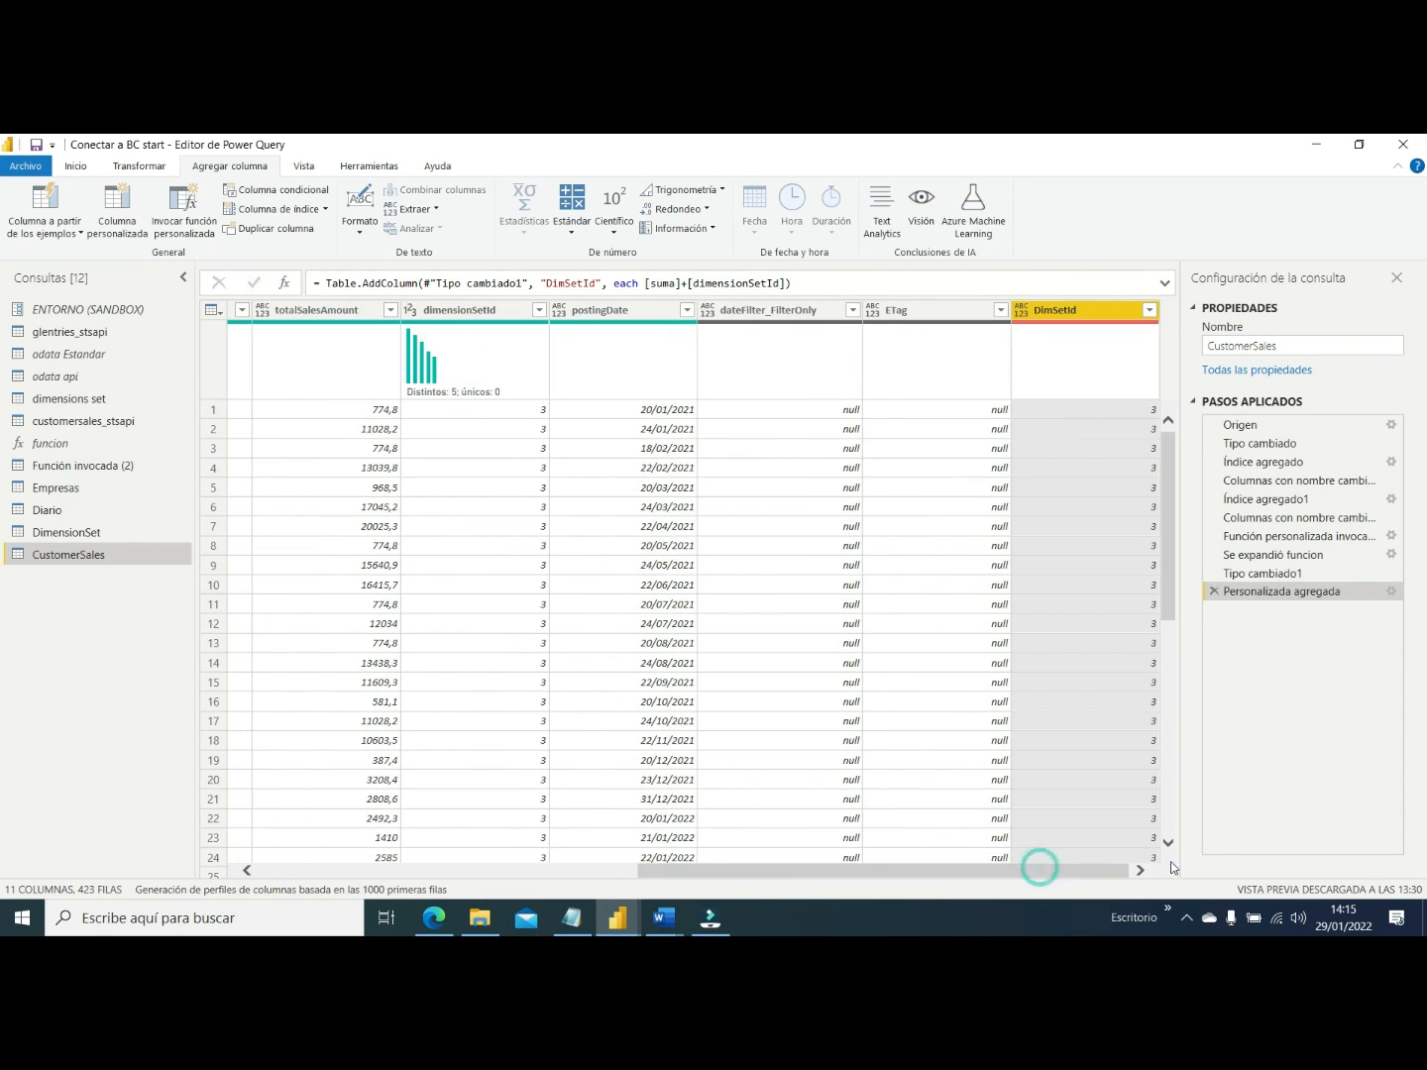
click(1022, 312)
click(1045, 367)
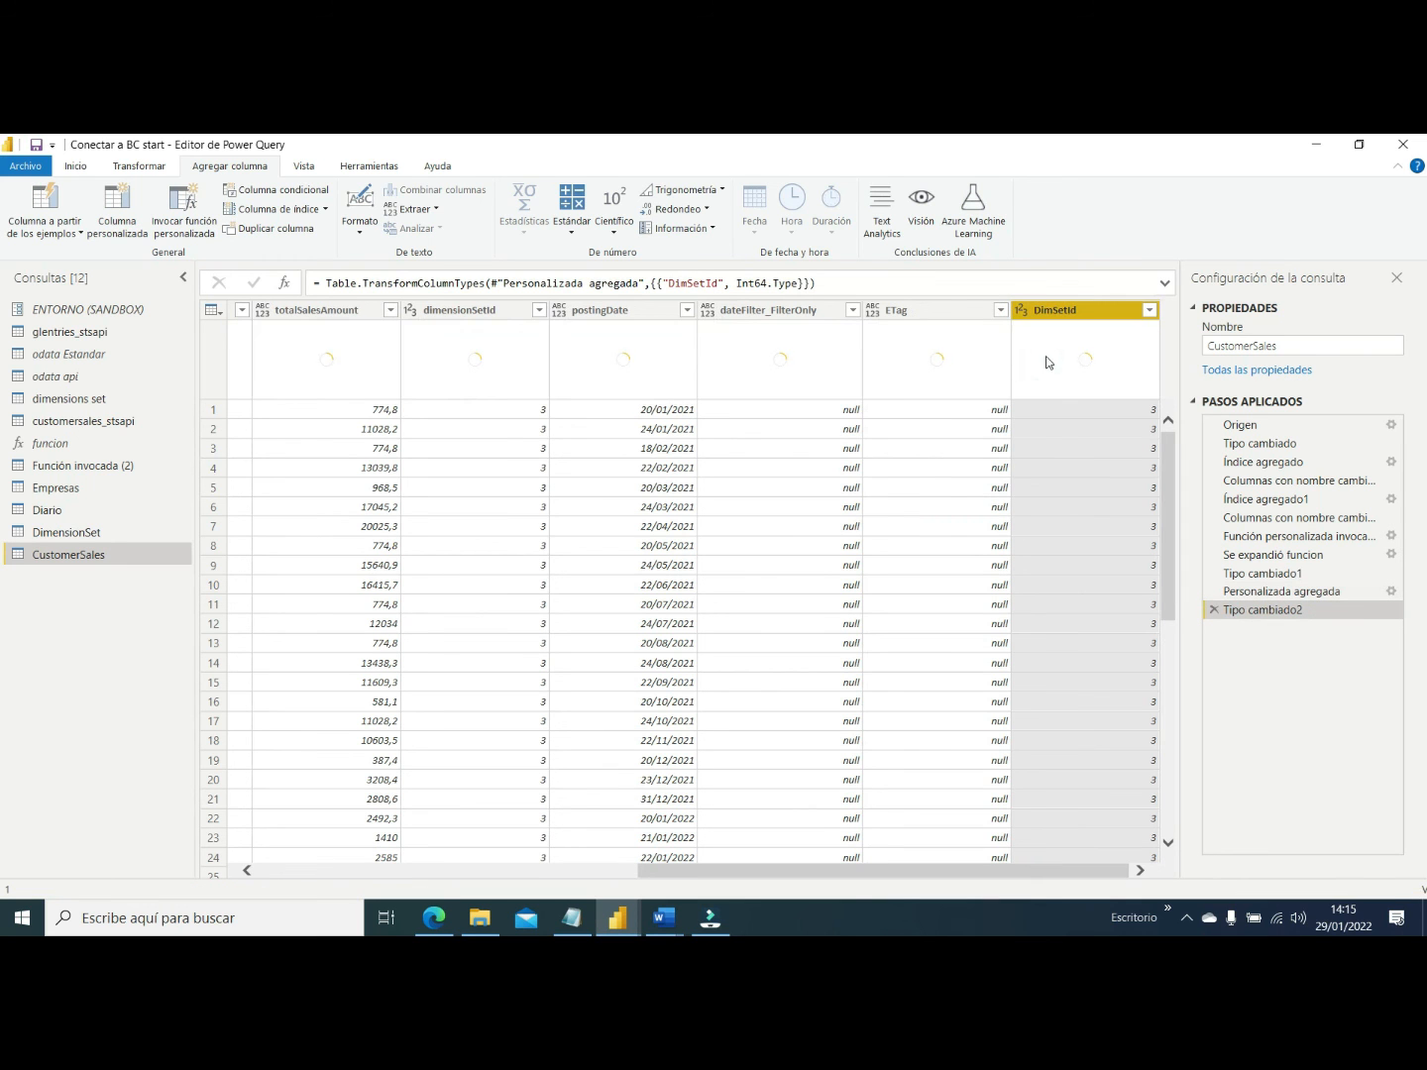
Keep only the DimSetId, postingDate, totalSalesAmount, name, empresaid and customerNumber columns in CustomerSales, removing all others
ctrl+click(604, 307)
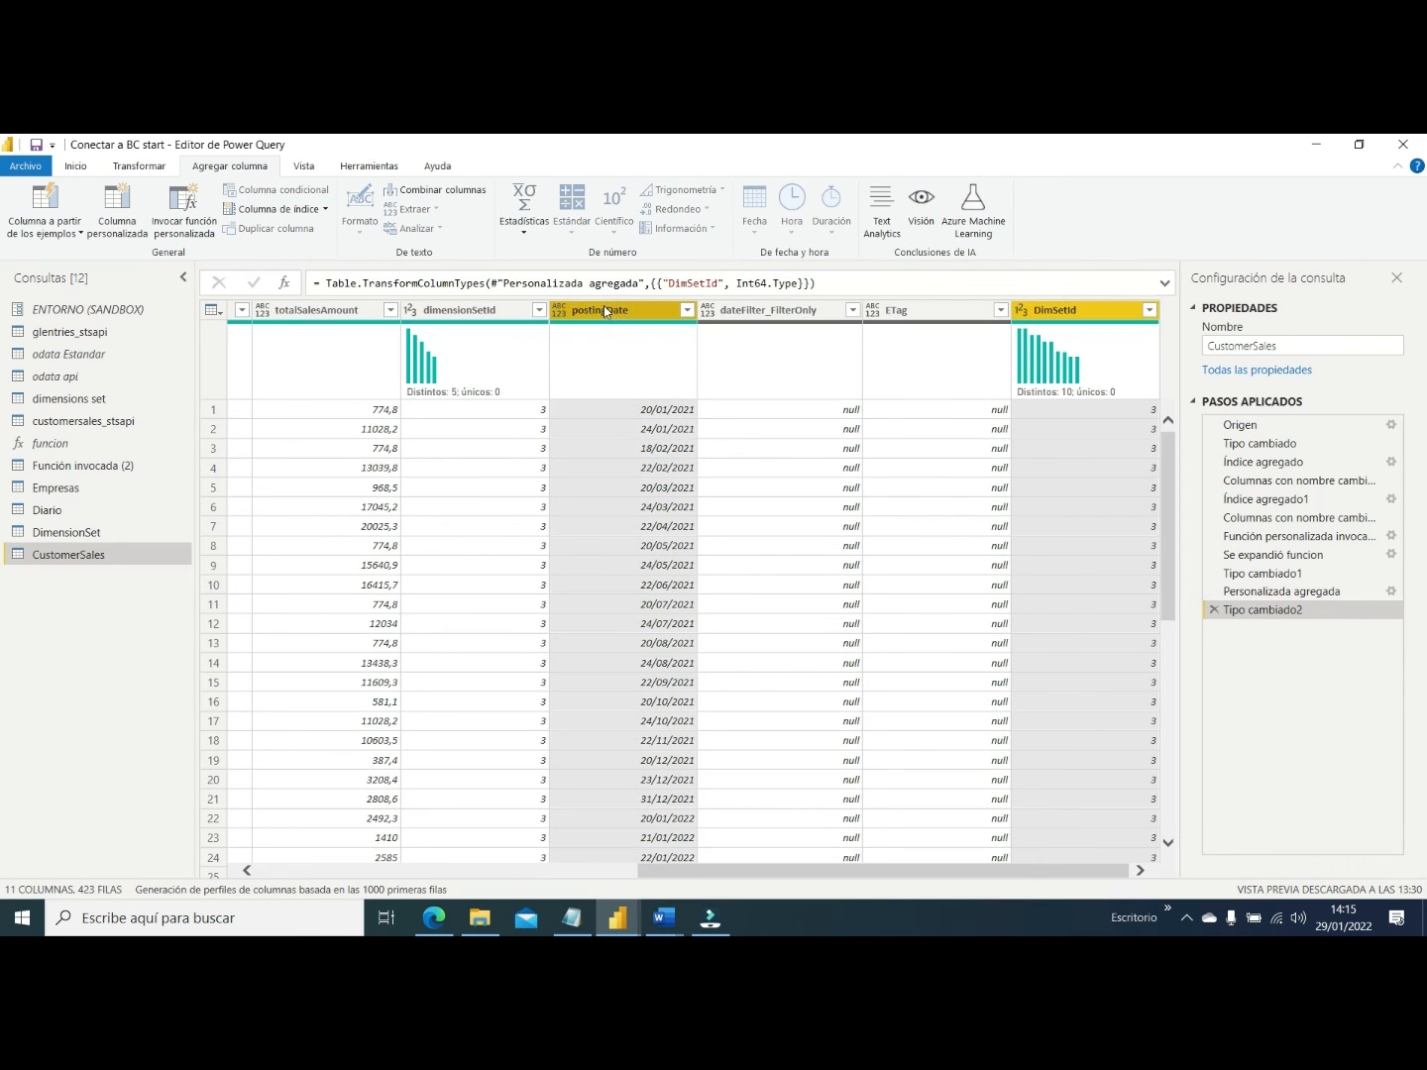
ctrl+click(319, 307)
drag(735, 867, 220, 882)
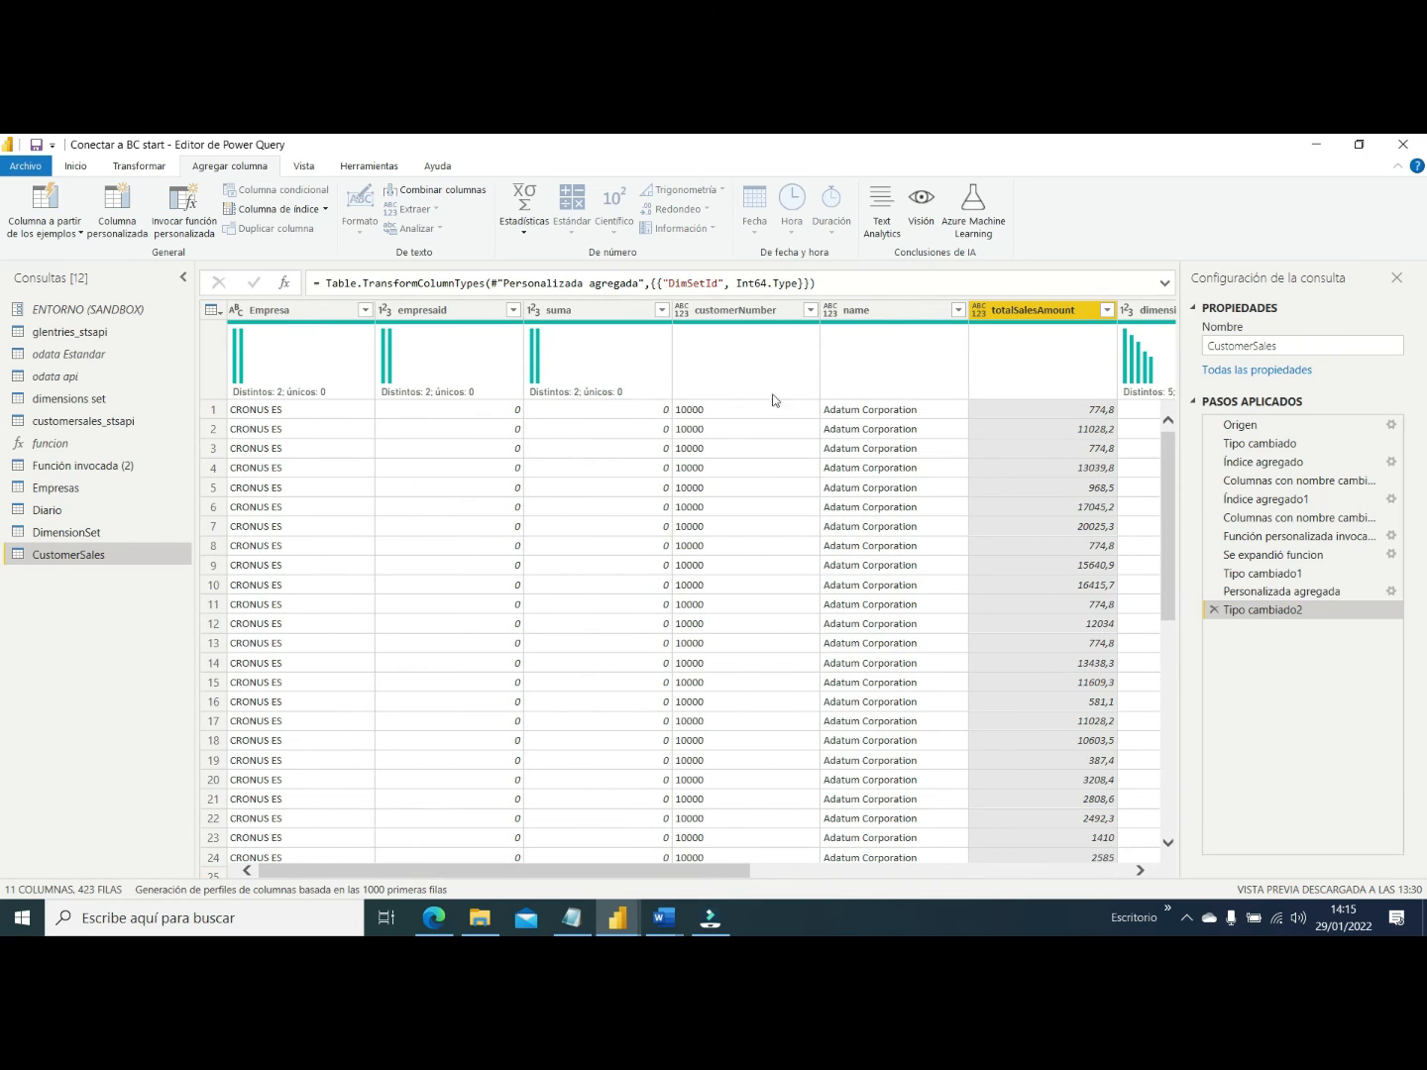
ctrl+click(861, 310)
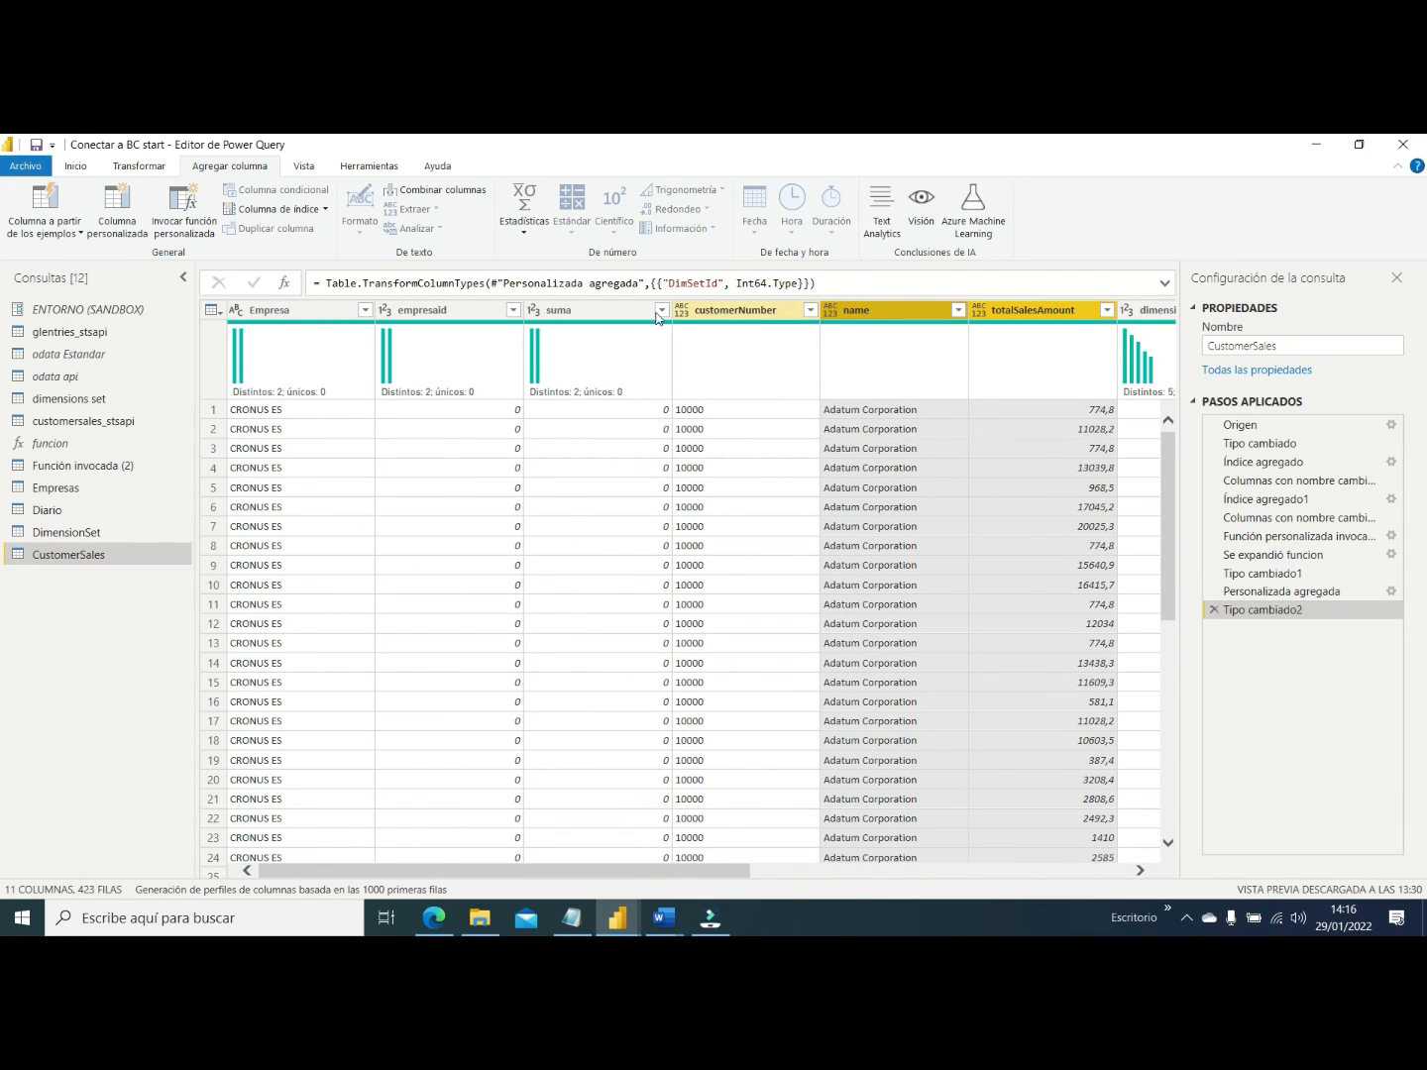
ctrl+click(434, 310)
ctrl+click(736, 312)
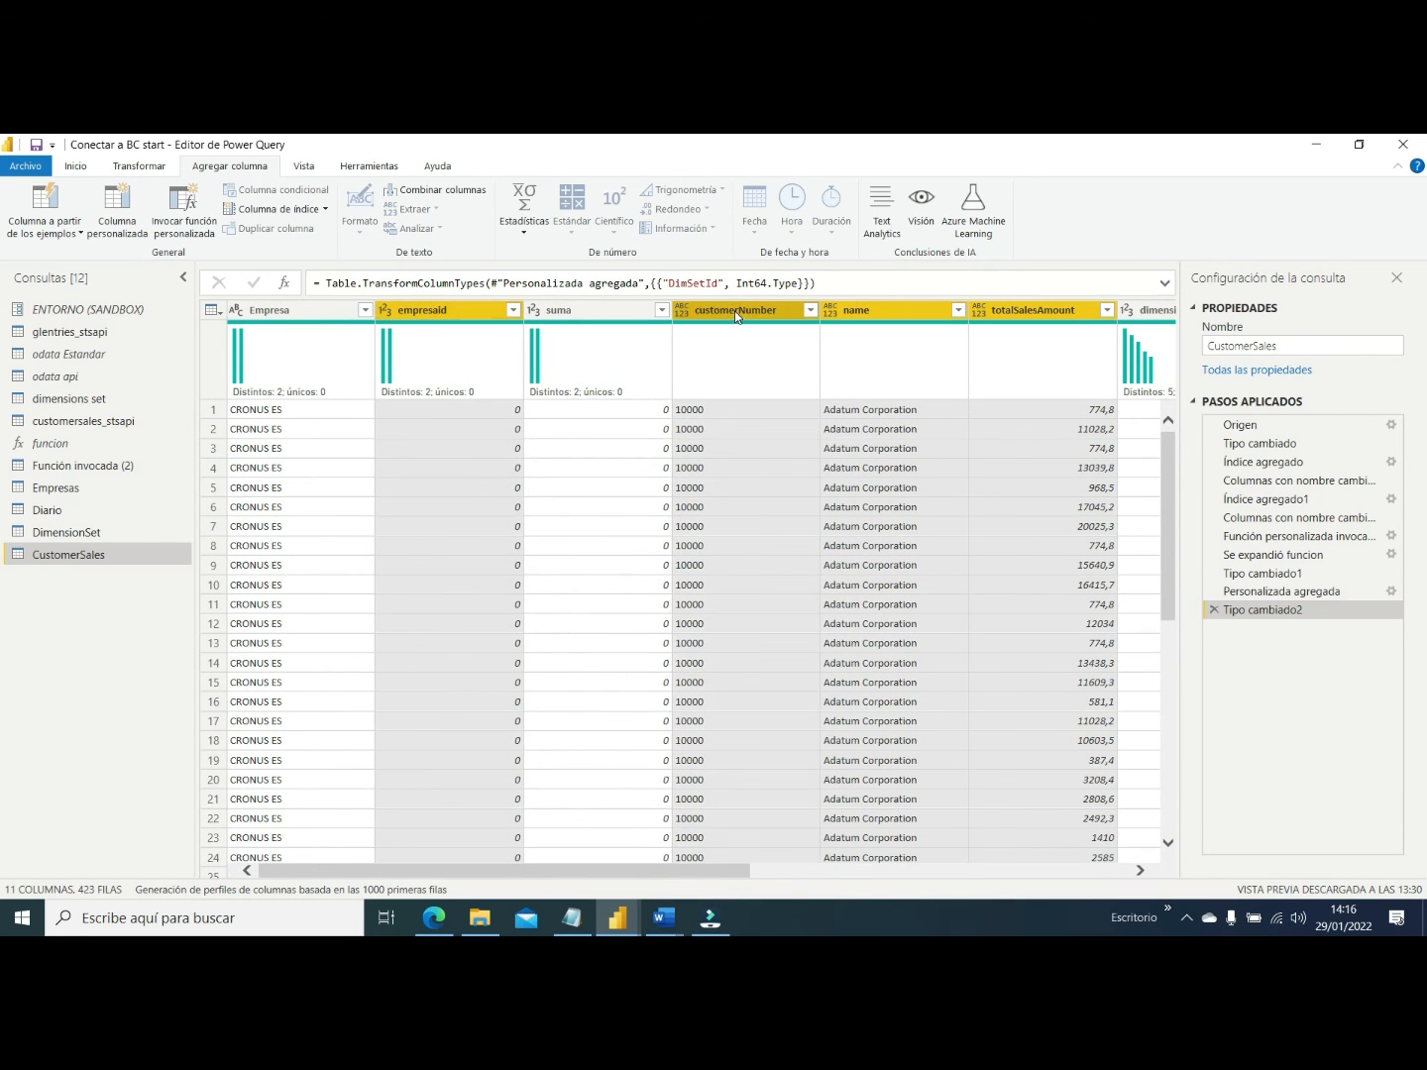
right_click(735, 315)
click(763, 365)
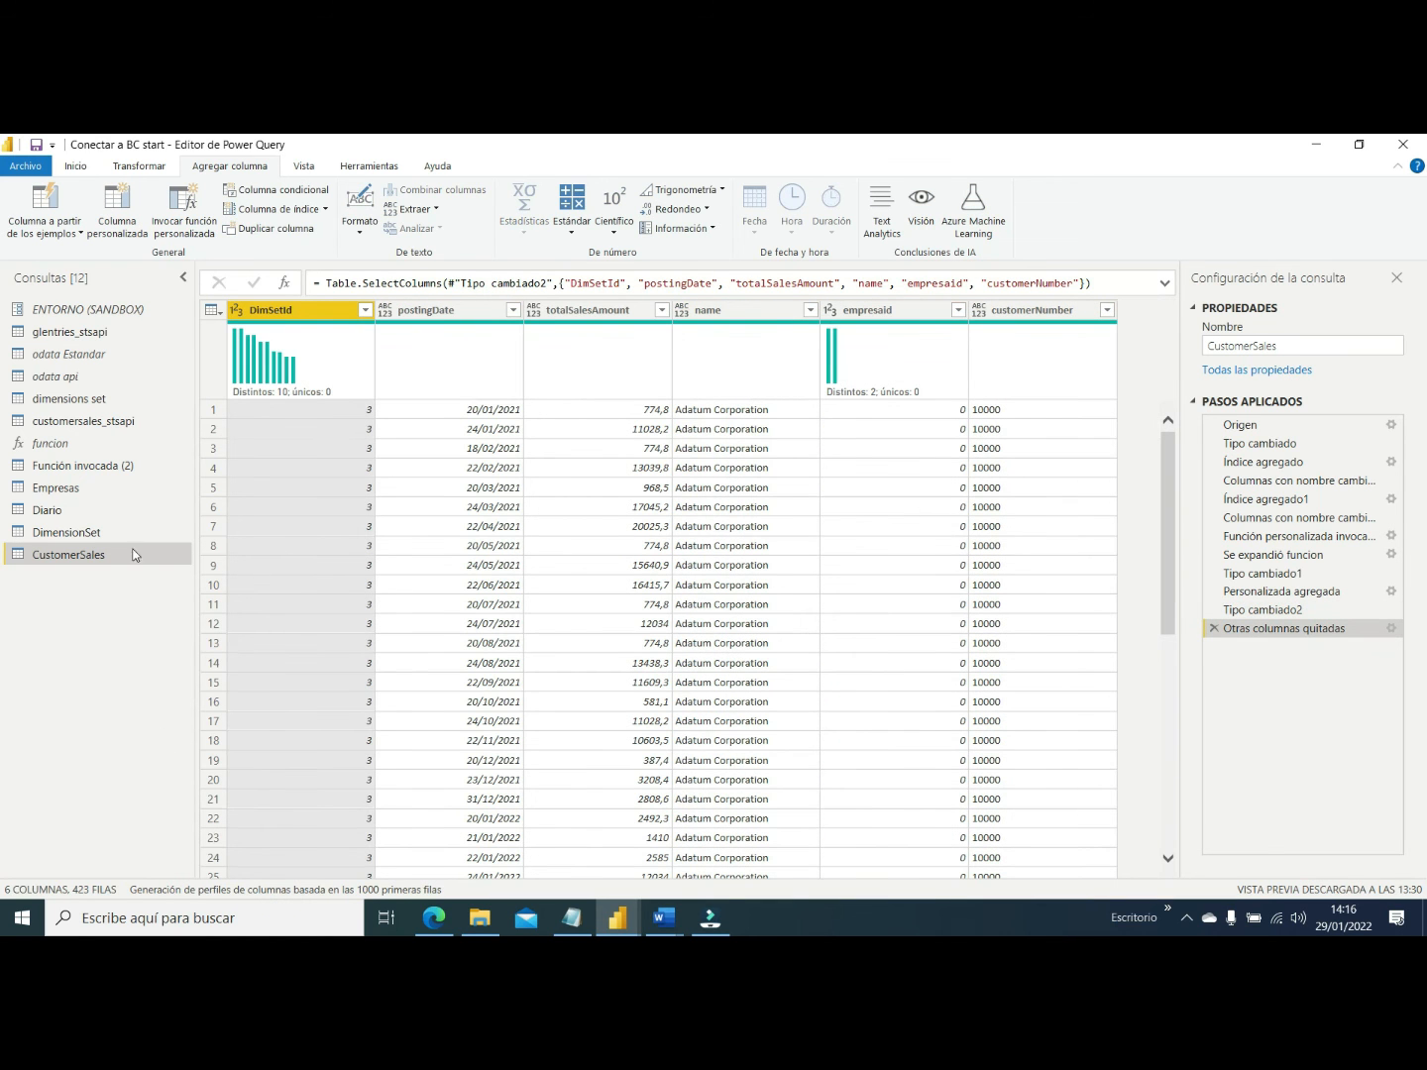
Review the Diario, DimensionSet, CustomerSales and Empresas queries, and apply the query changes to the Power BI report
click(58, 512)
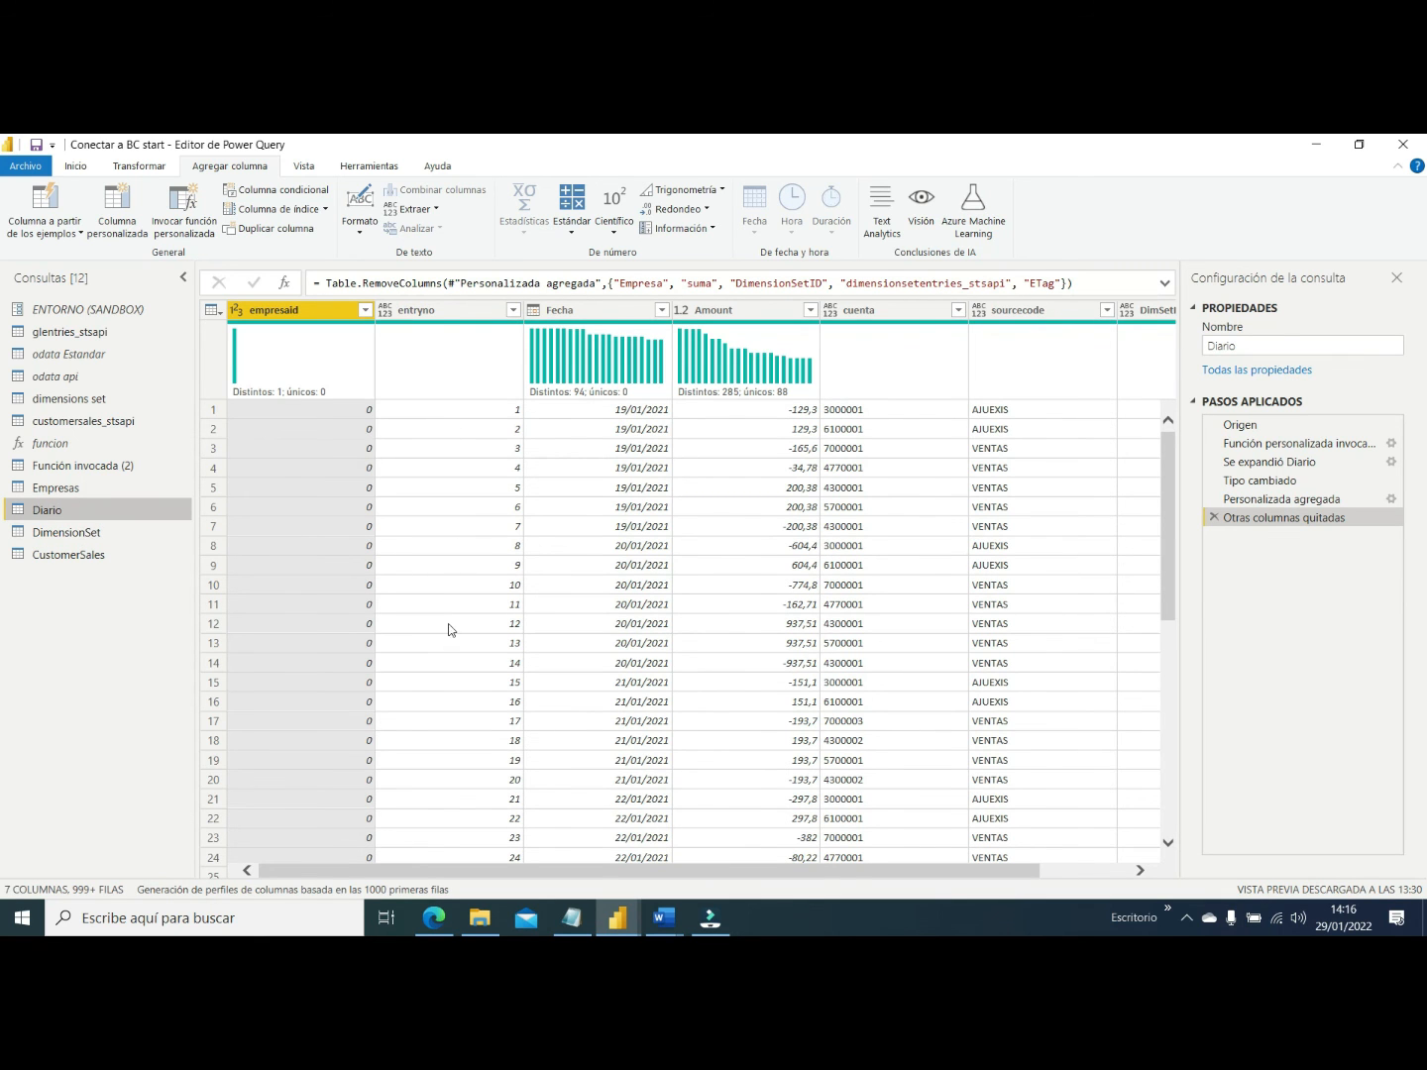
scroll(337, 684, down, 3)
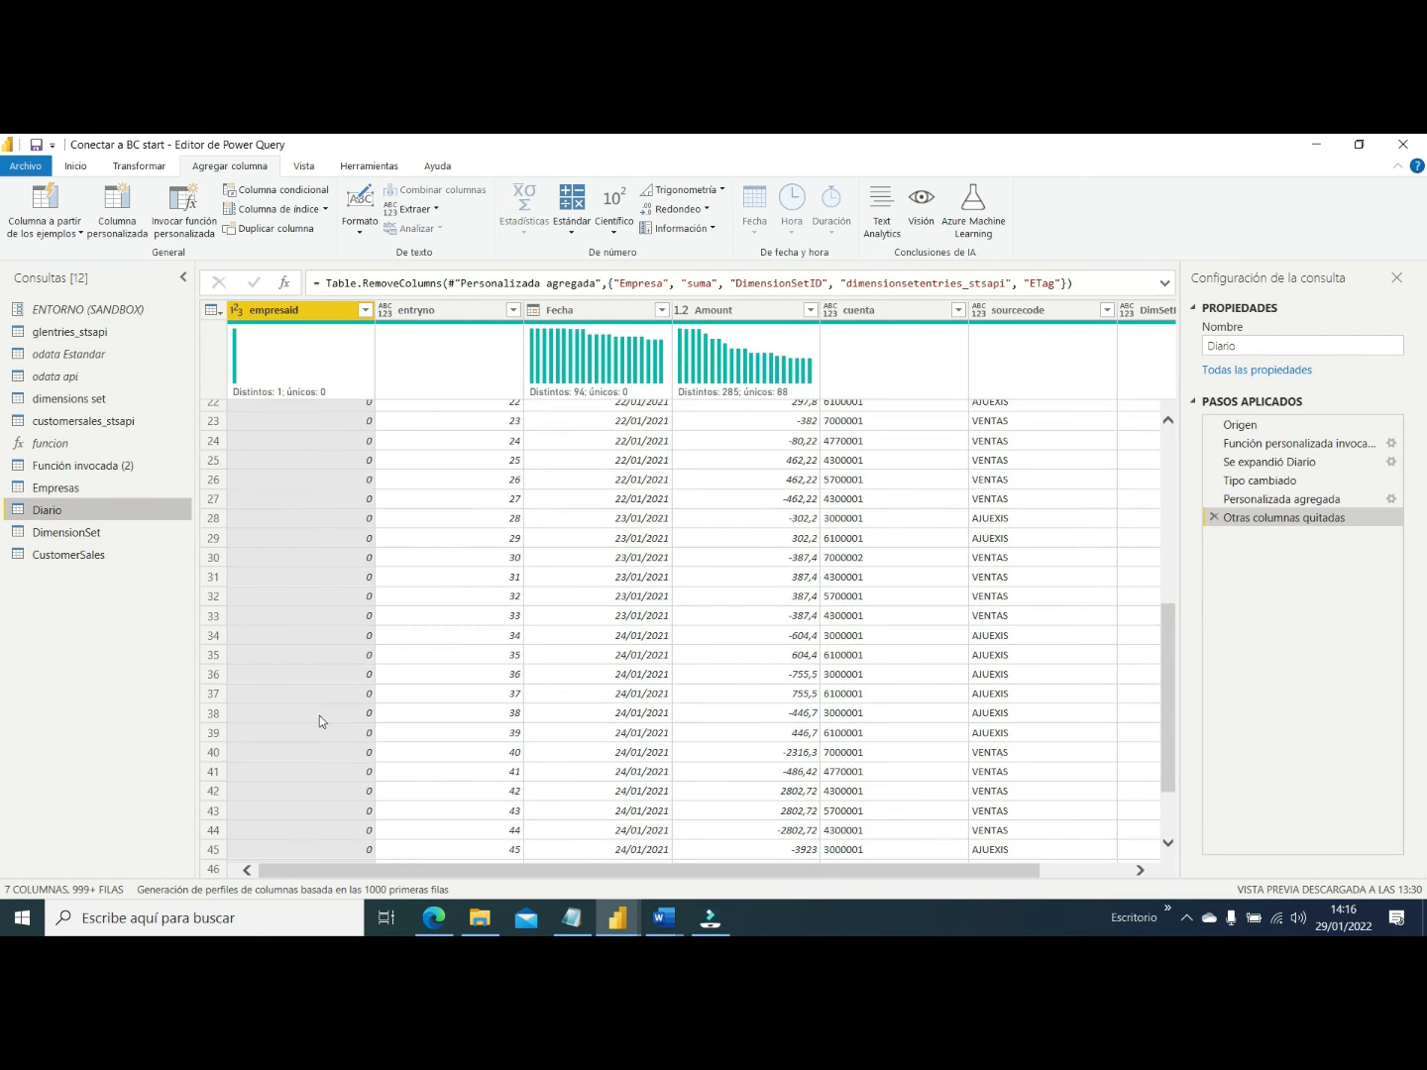
click(77, 533)
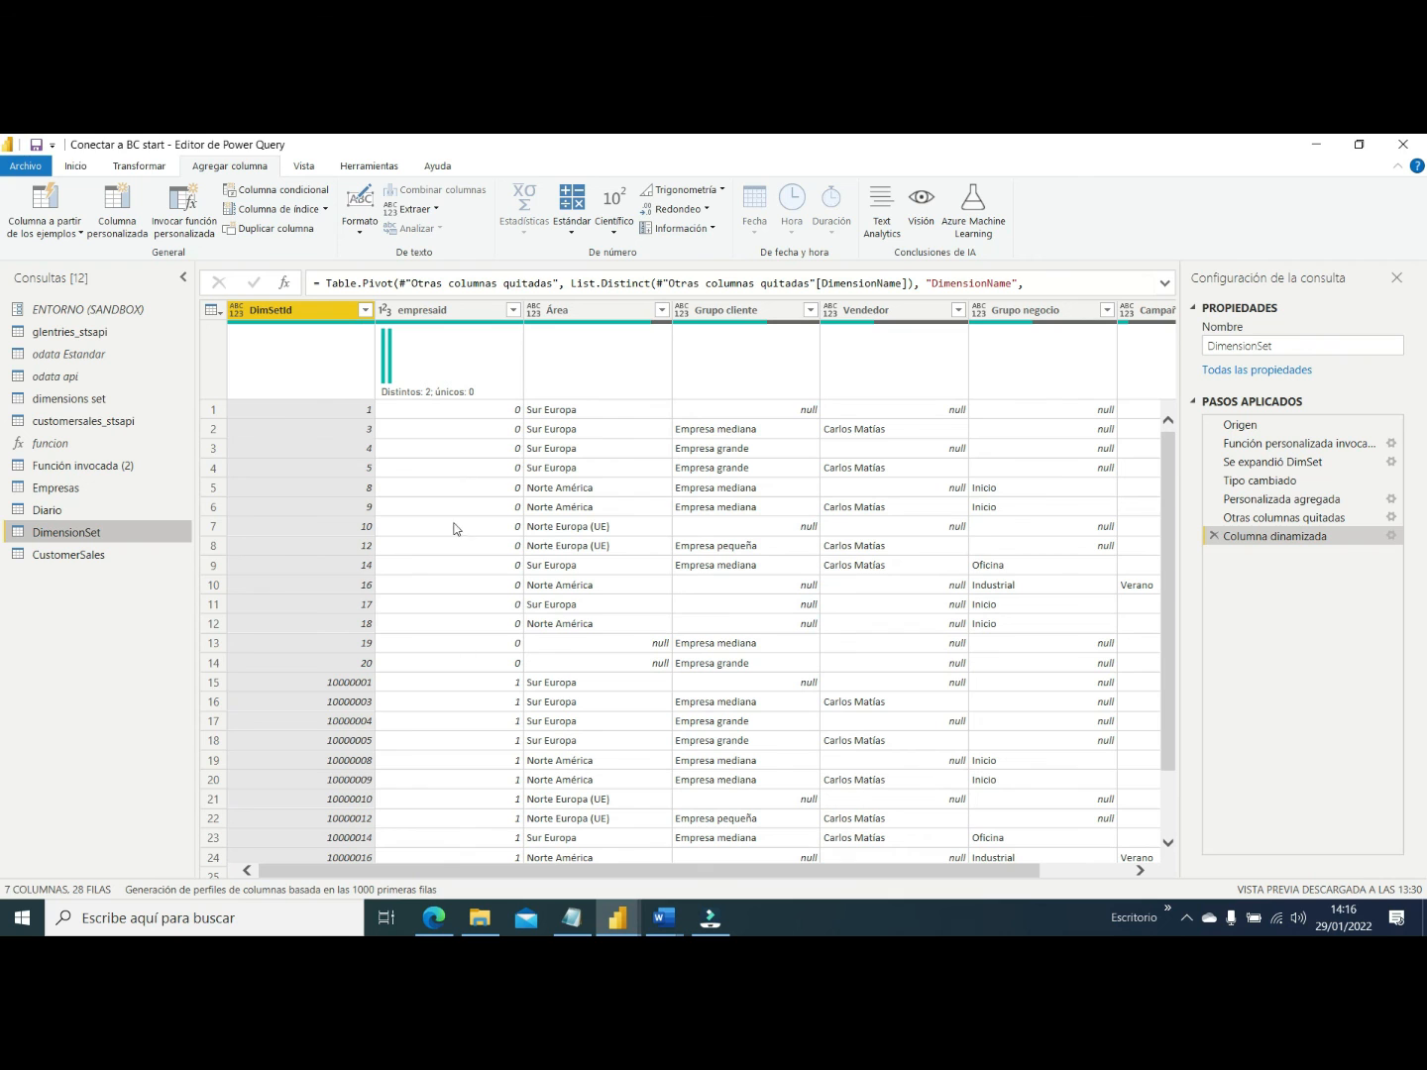
click(62, 554)
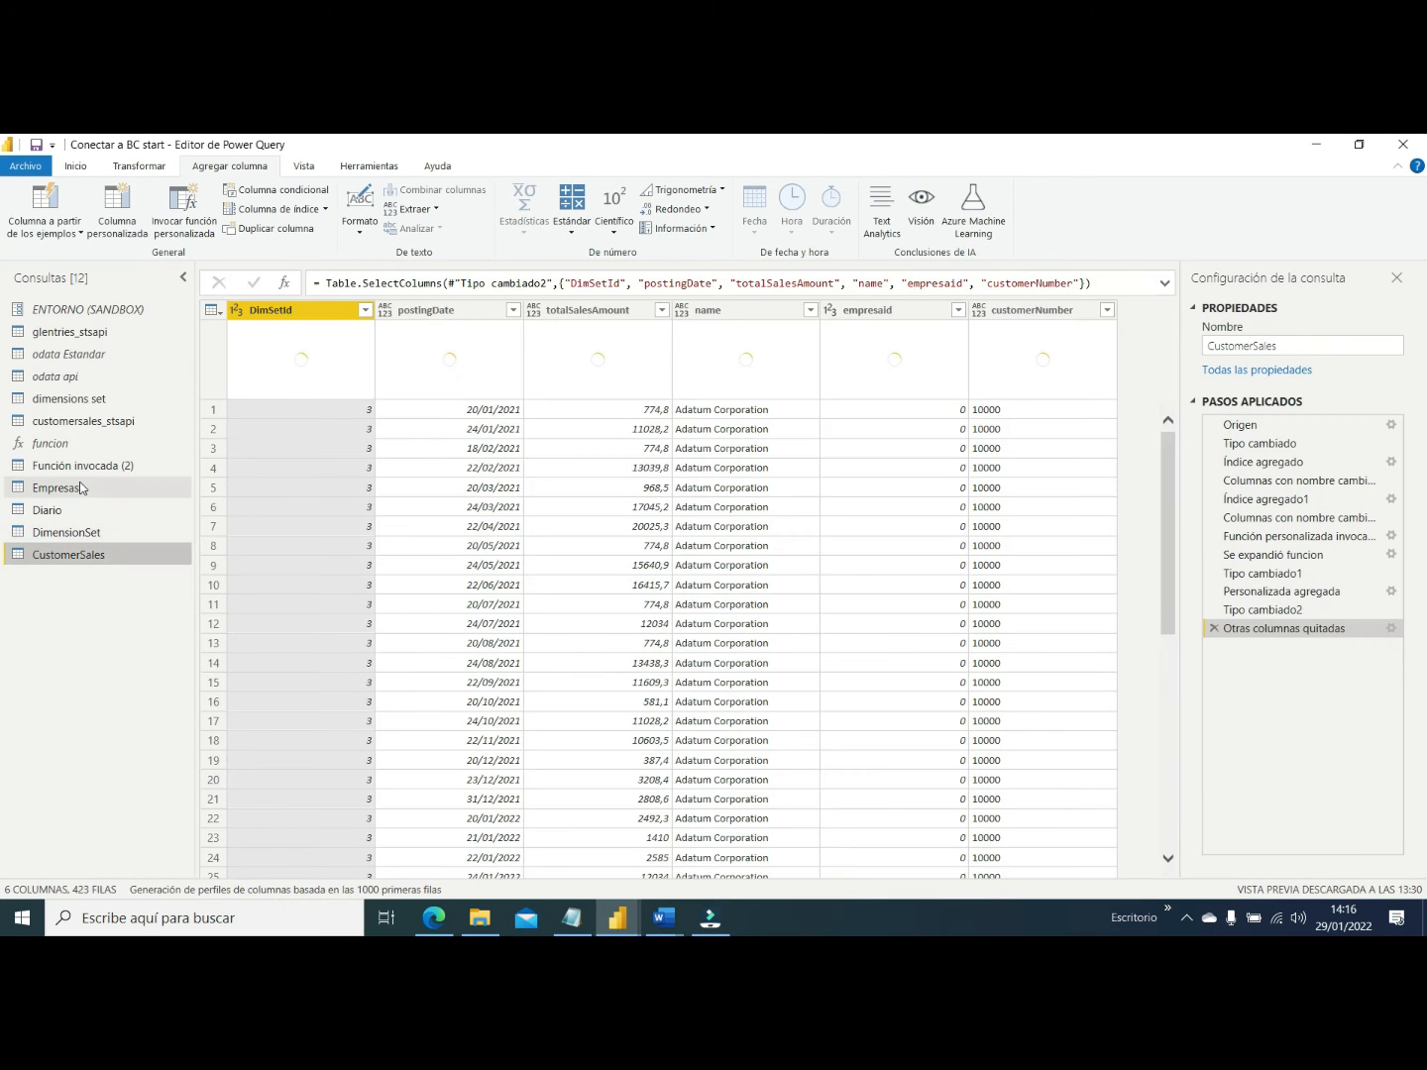
click(82, 488)
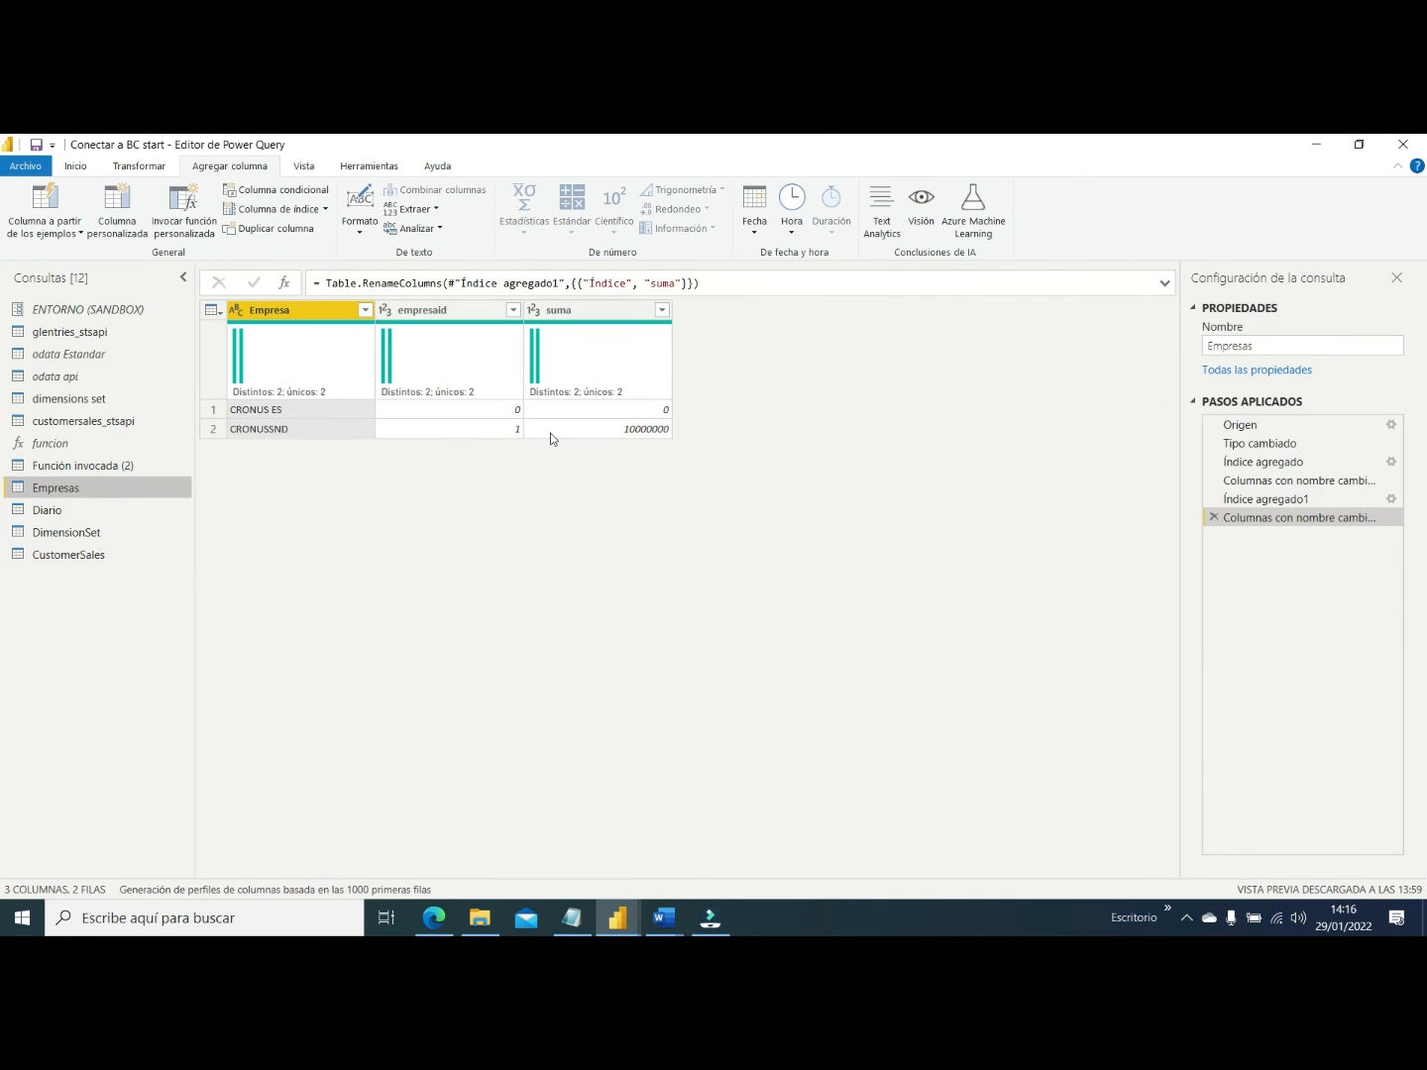
mouse_move(483, 932)
click(73, 170)
click(24, 210)
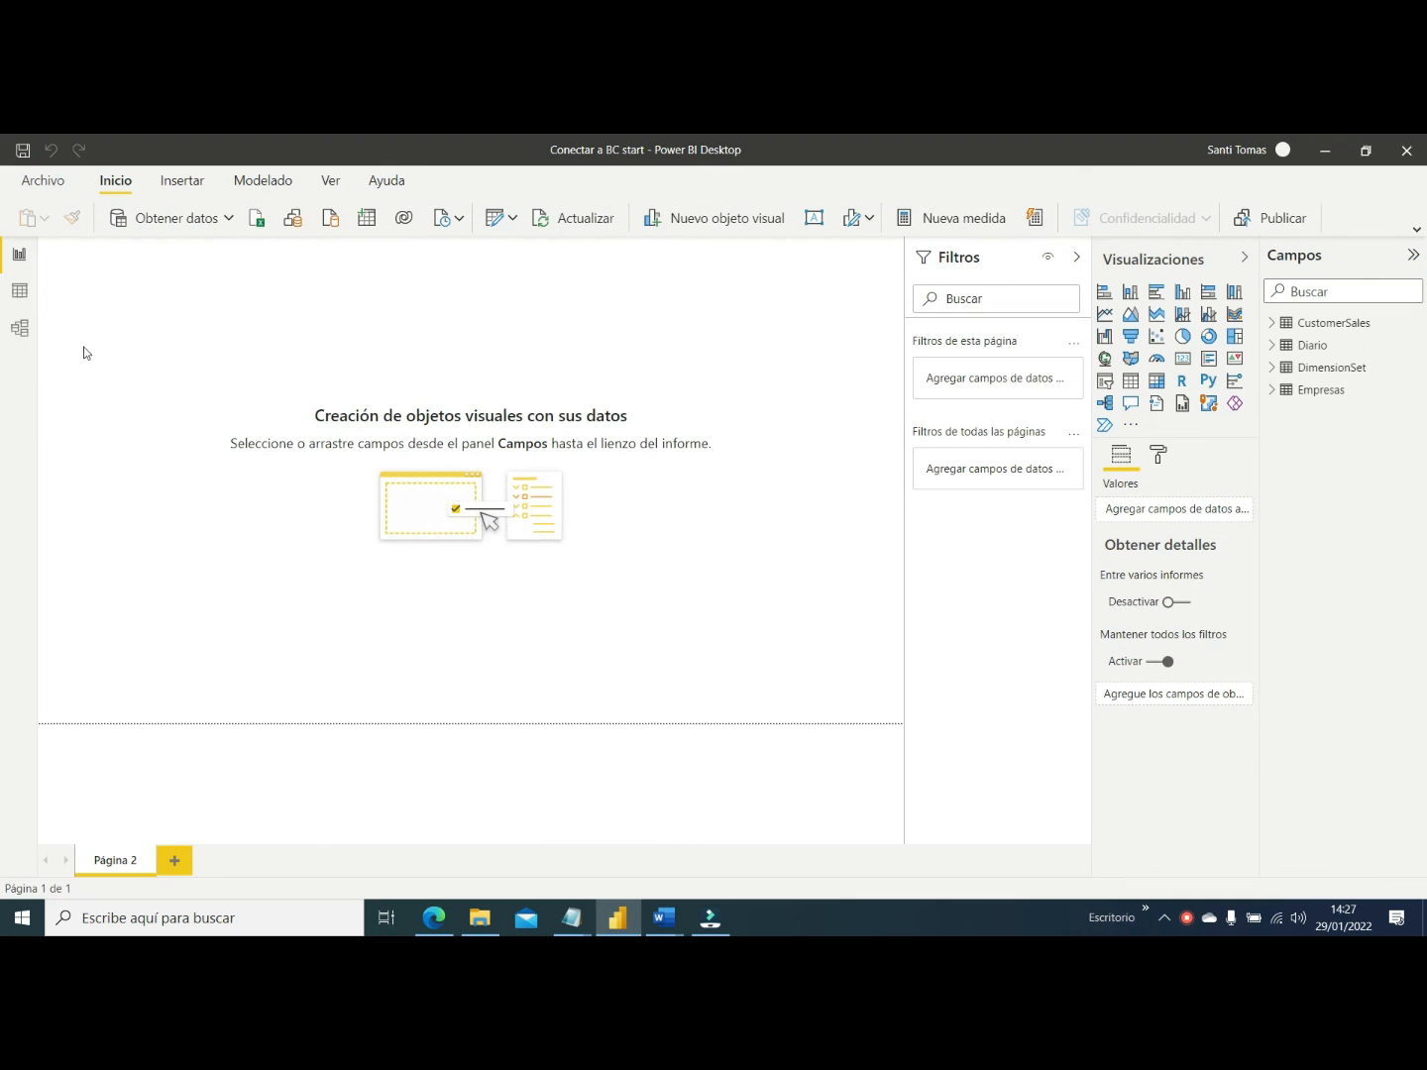
Examine the relationships linking CustomerSales, DimensionSet, Diario and Empresas in the data model diagram
click(19, 328)
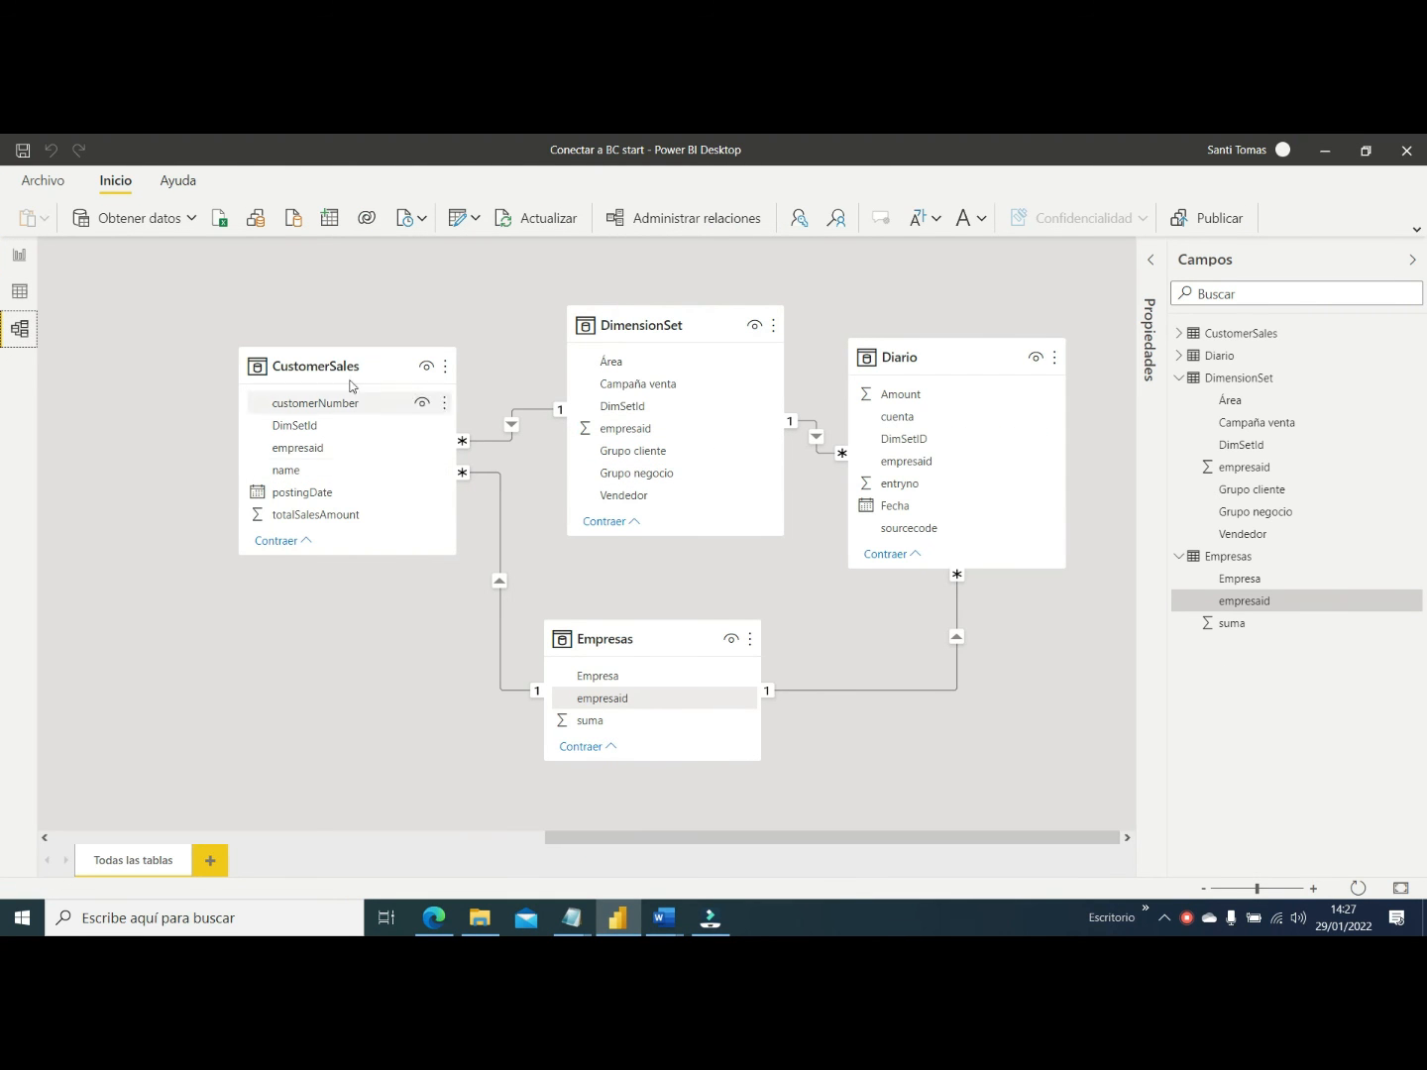
drag(624, 326, 620, 334)
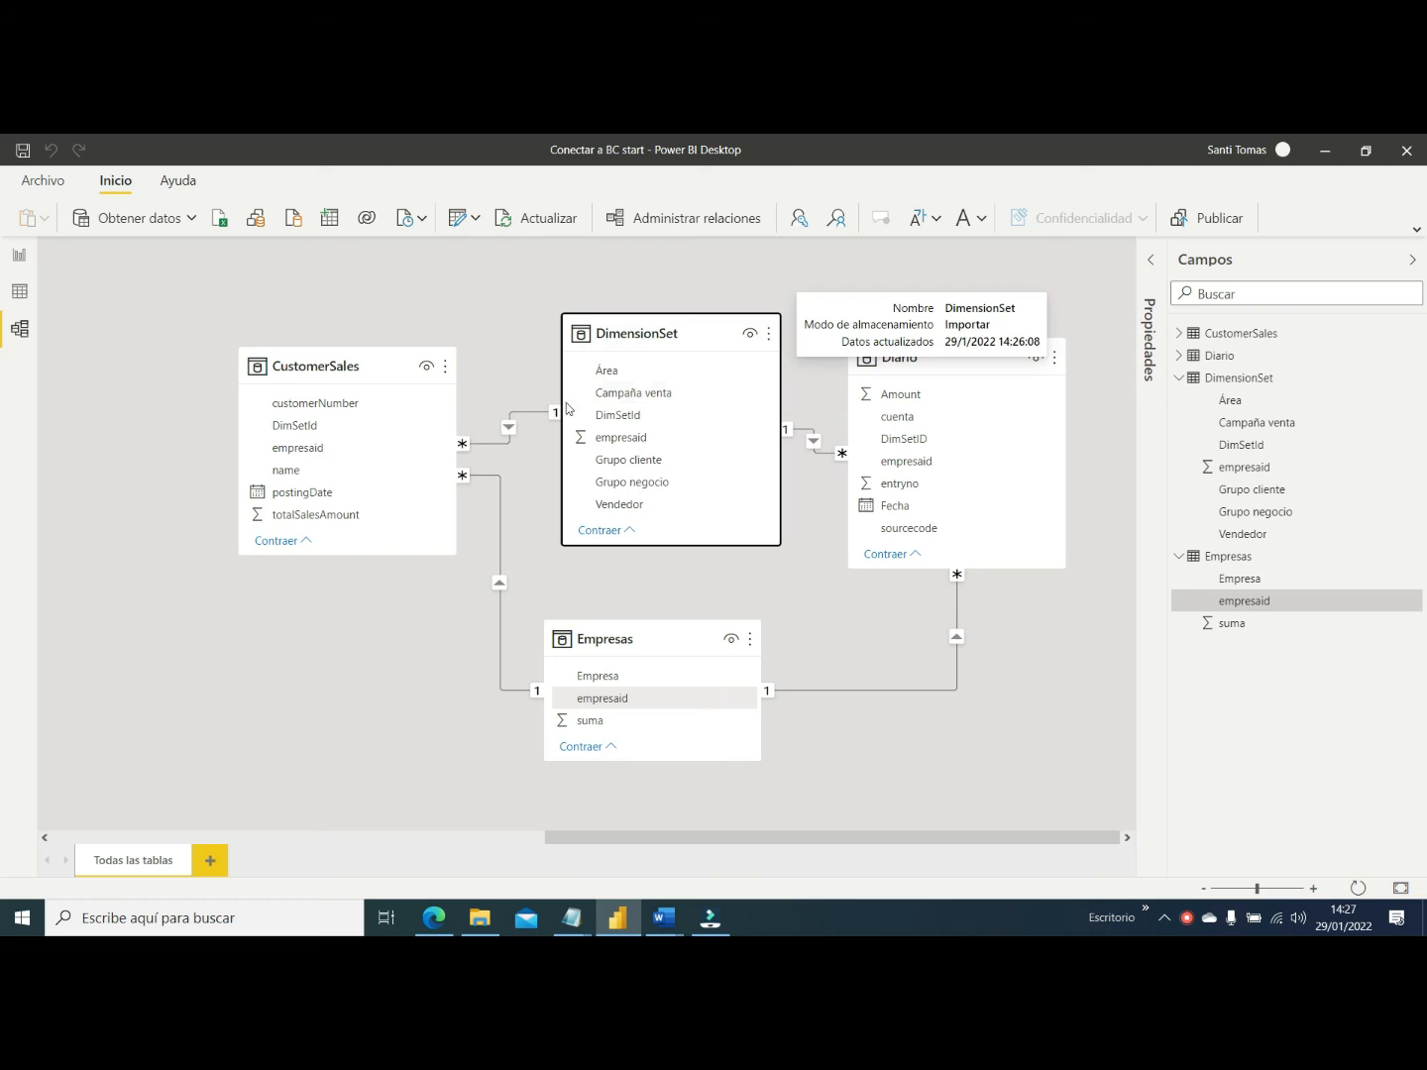
click(526, 417)
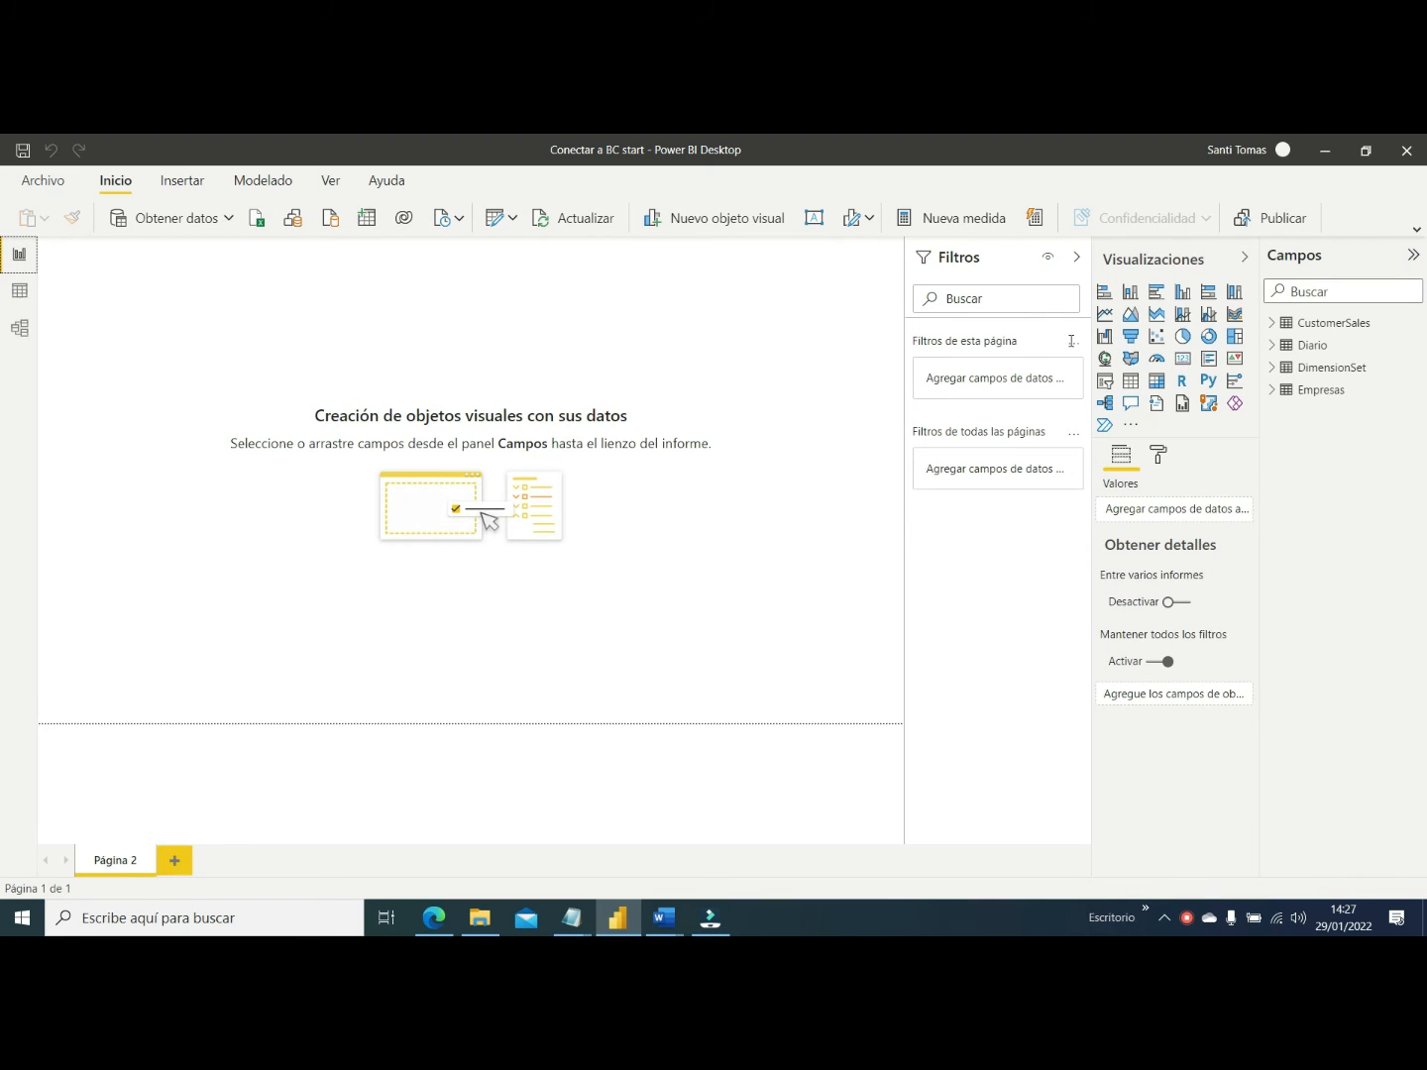
Add a slicer to the report page with the Empresa field of the Empresas table
click(1106, 383)
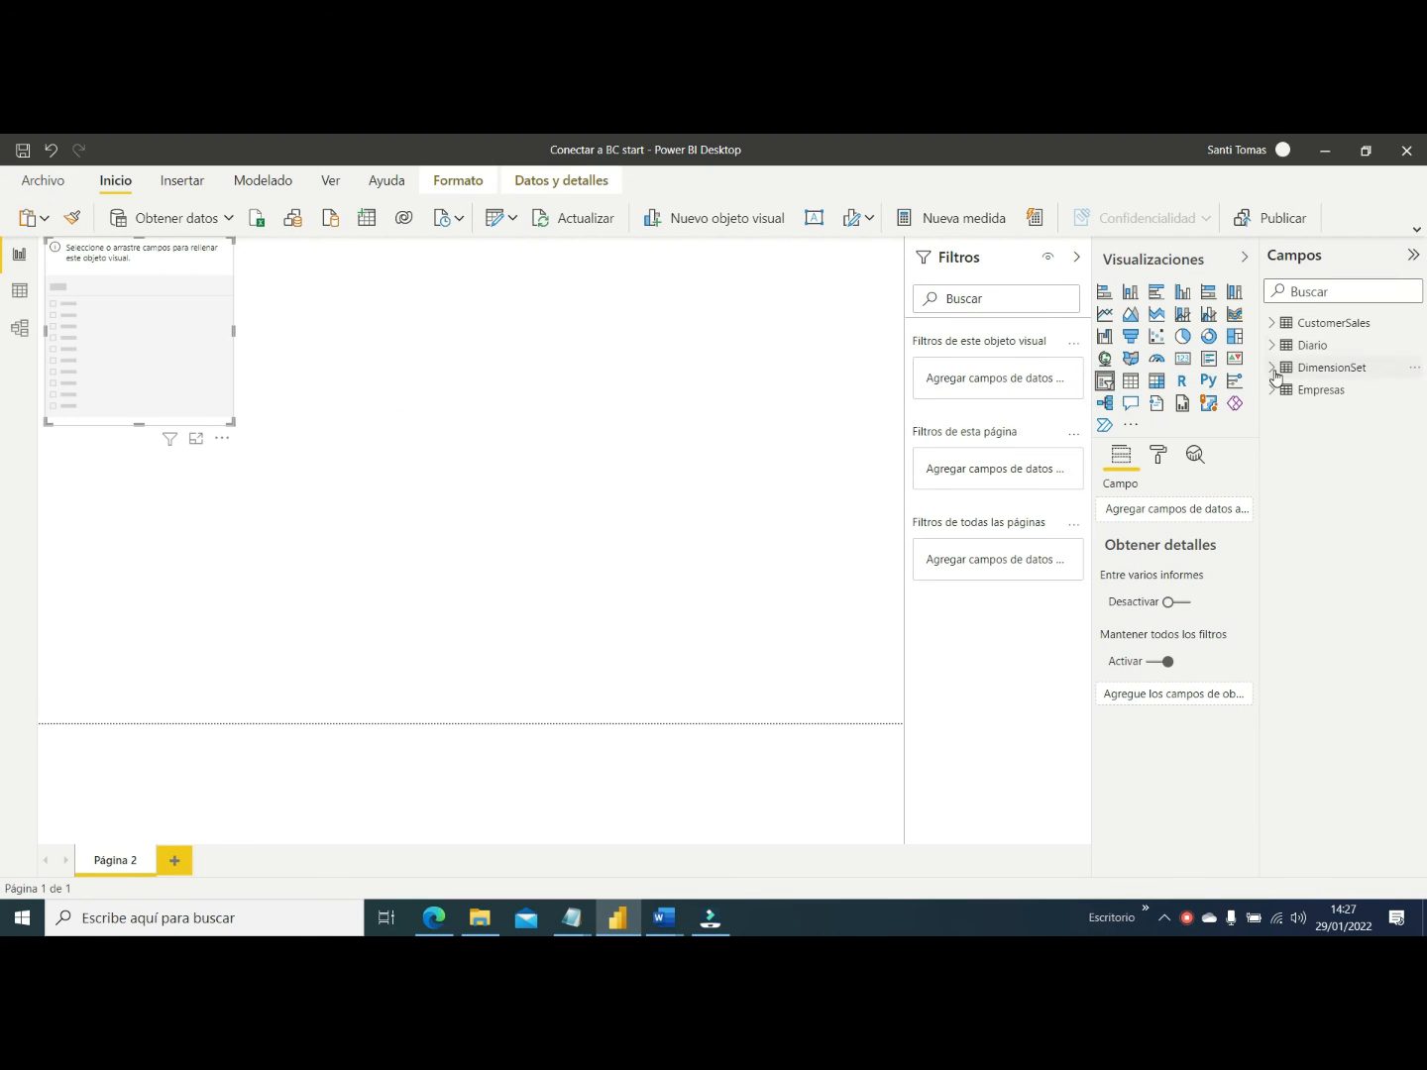
click(1275, 393)
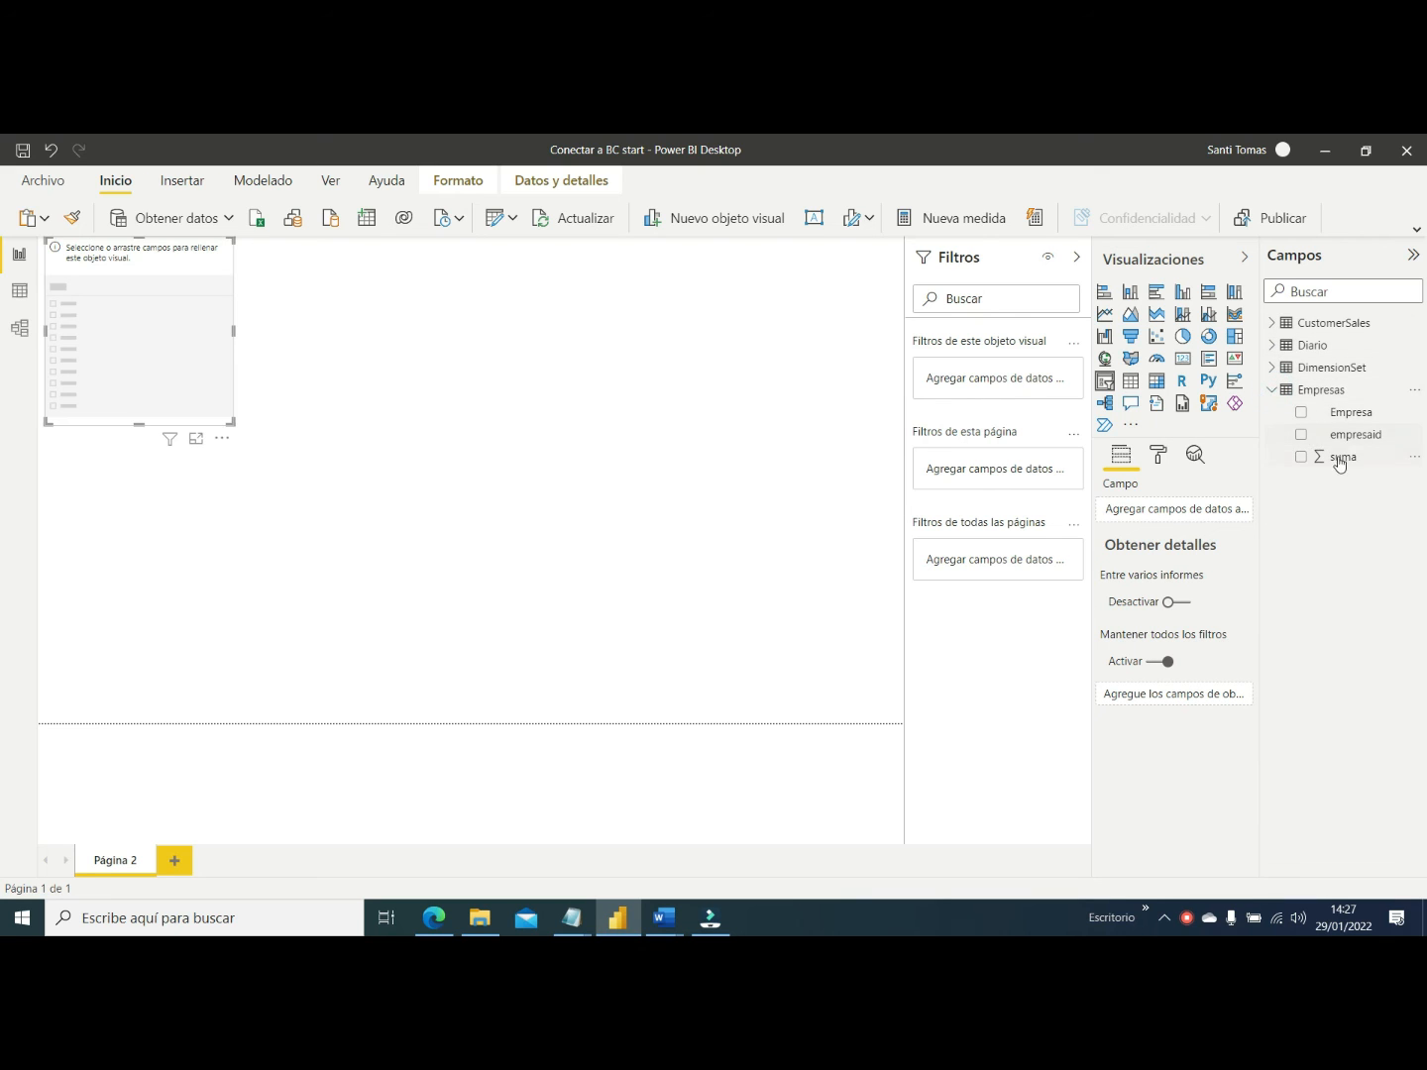
drag(1358, 426, 123, 341)
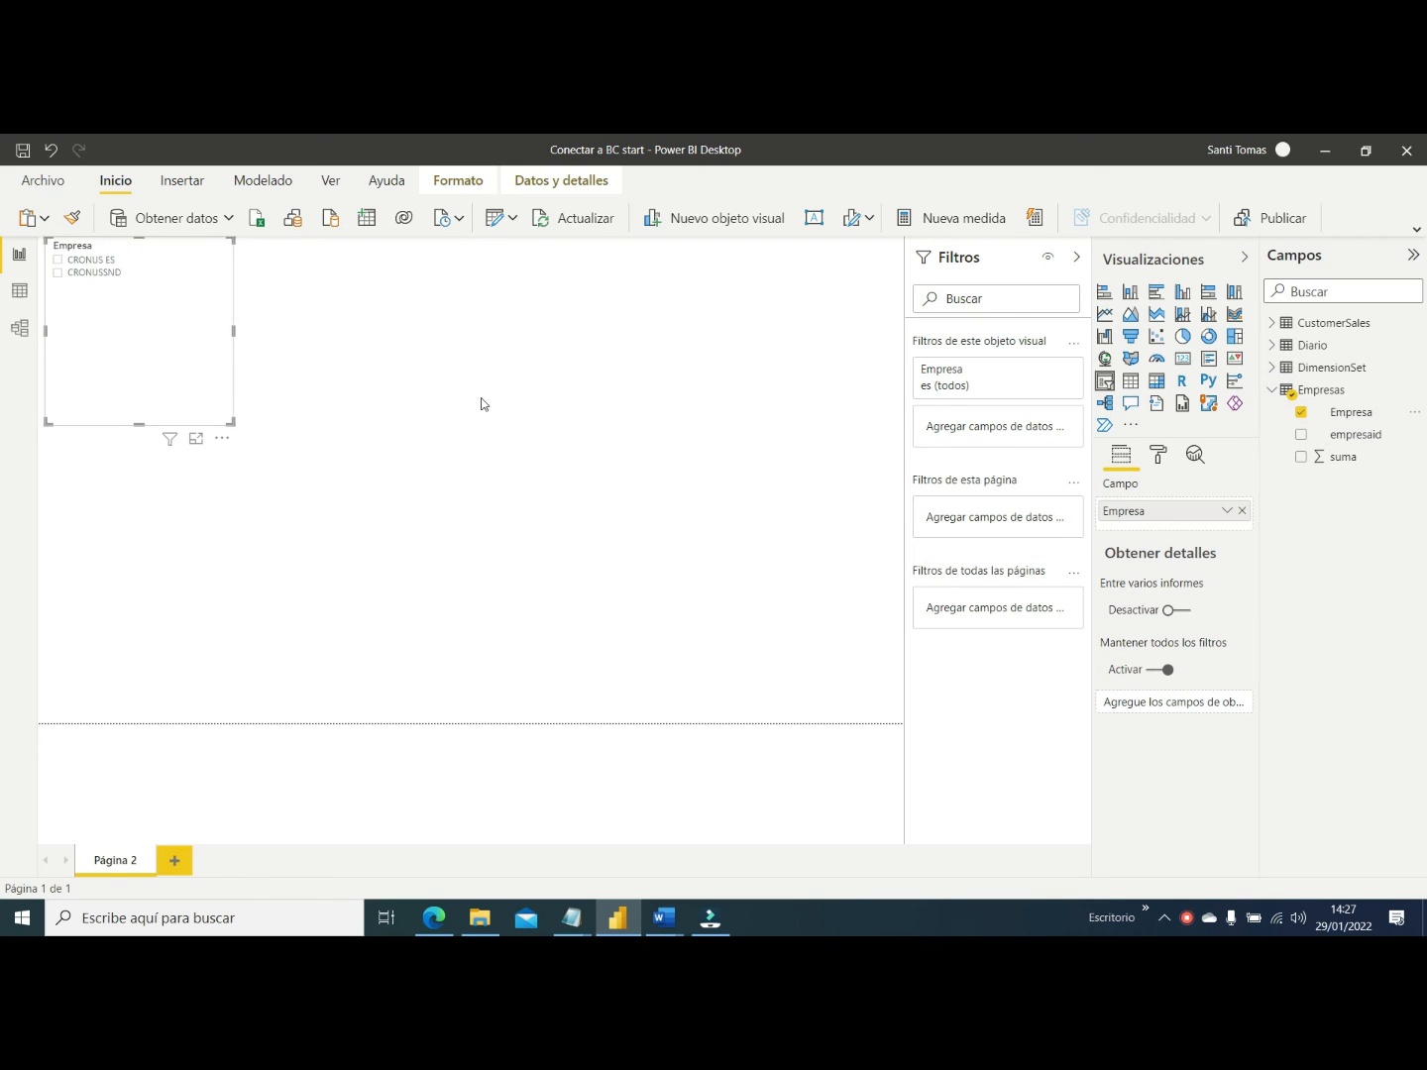
click(708, 415)
Add a slicer below the Empresa slicer containing only the Grupo cliente field of DimensionSet
click(1105, 382)
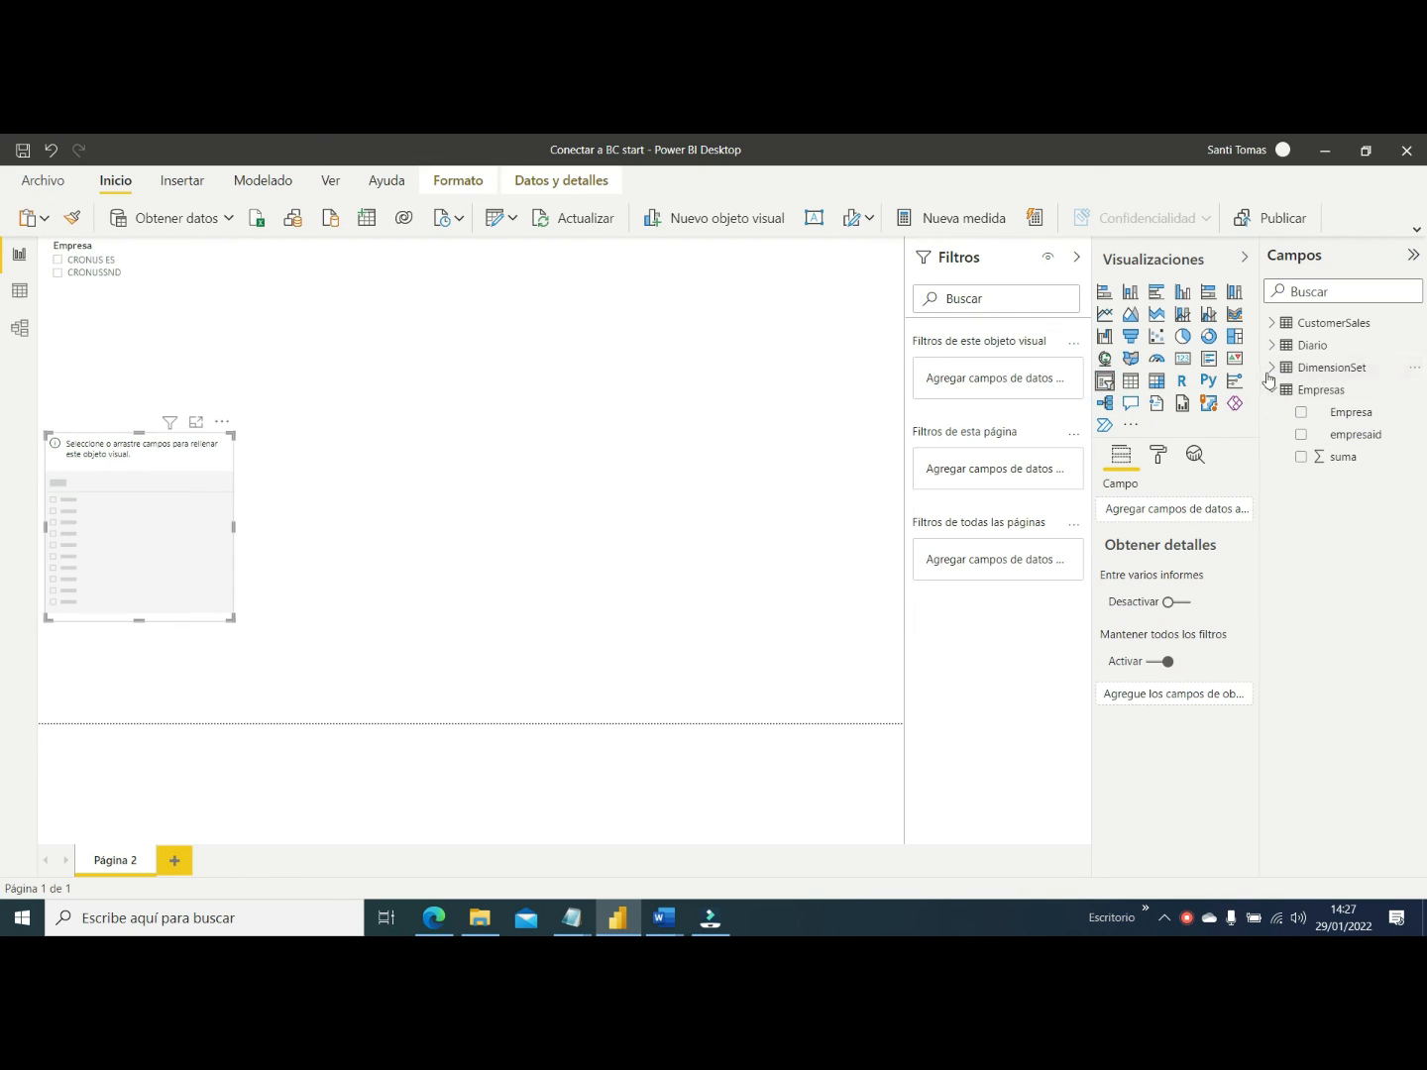
click(1272, 368)
drag(1333, 411, 111, 500)
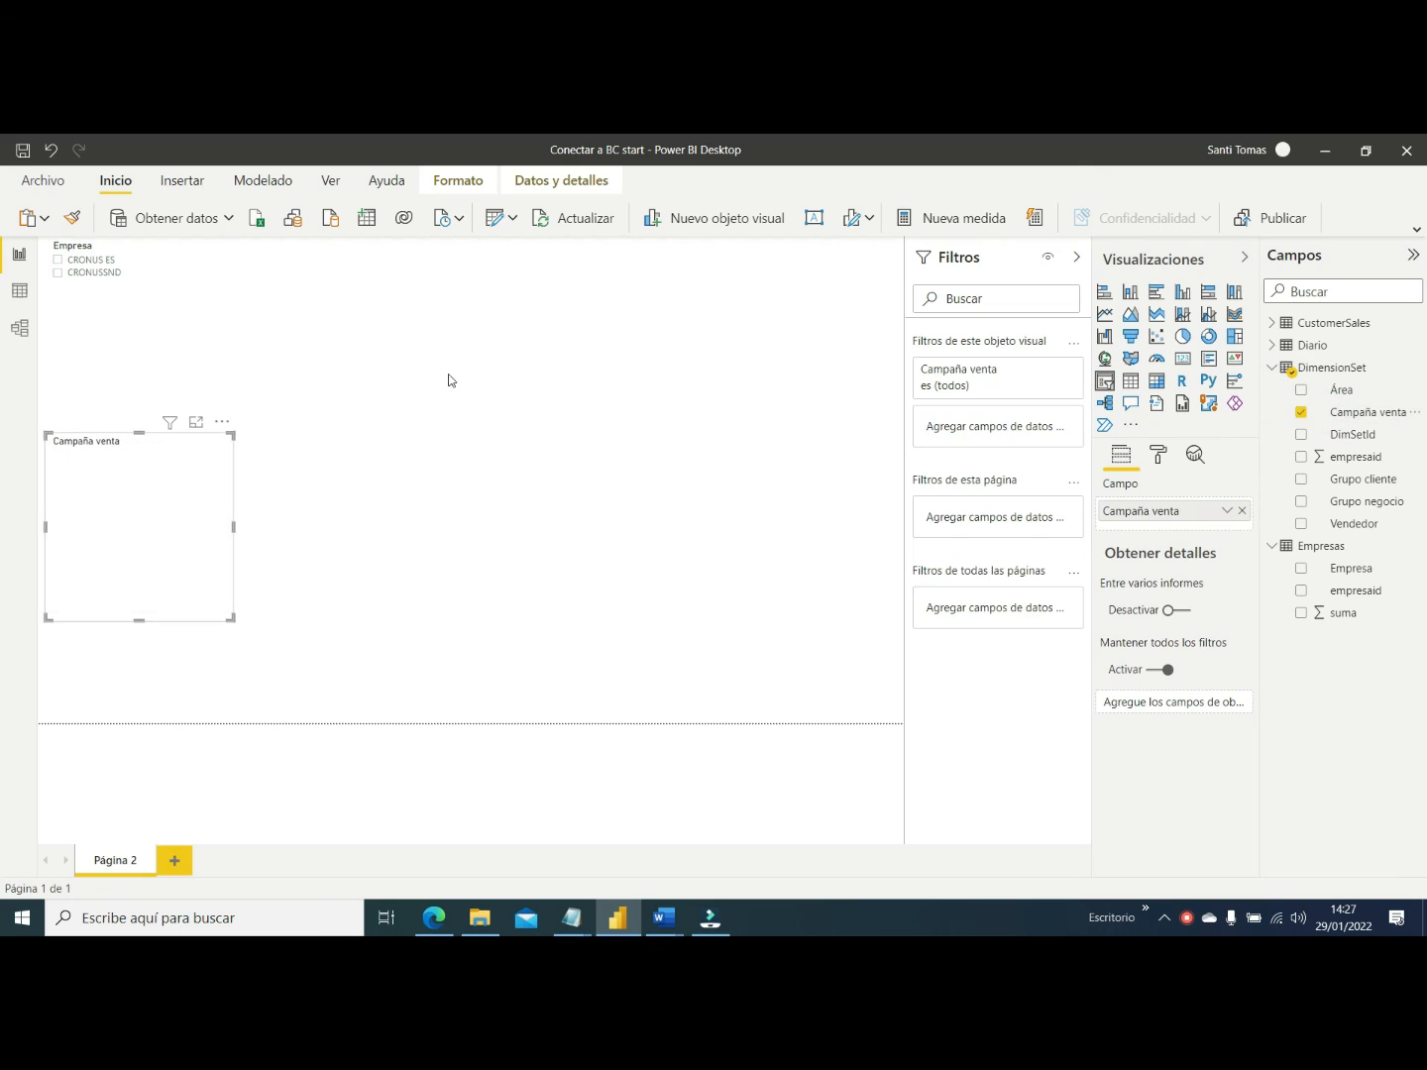
drag(1349, 494, 188, 521)
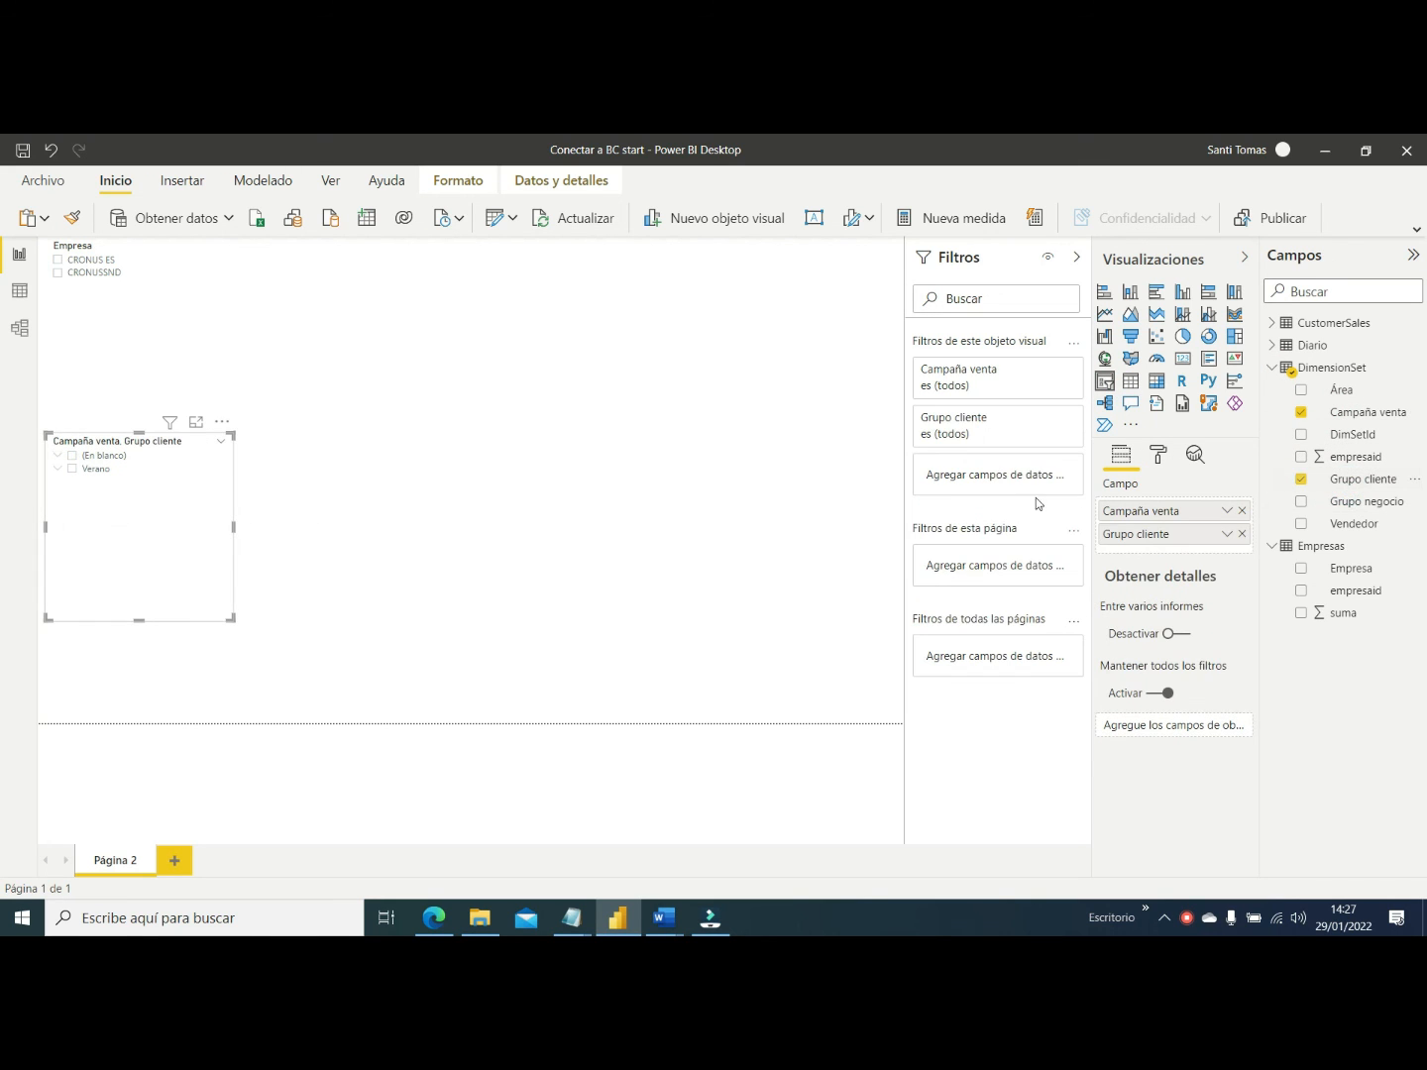
click(1244, 516)
click(467, 377)
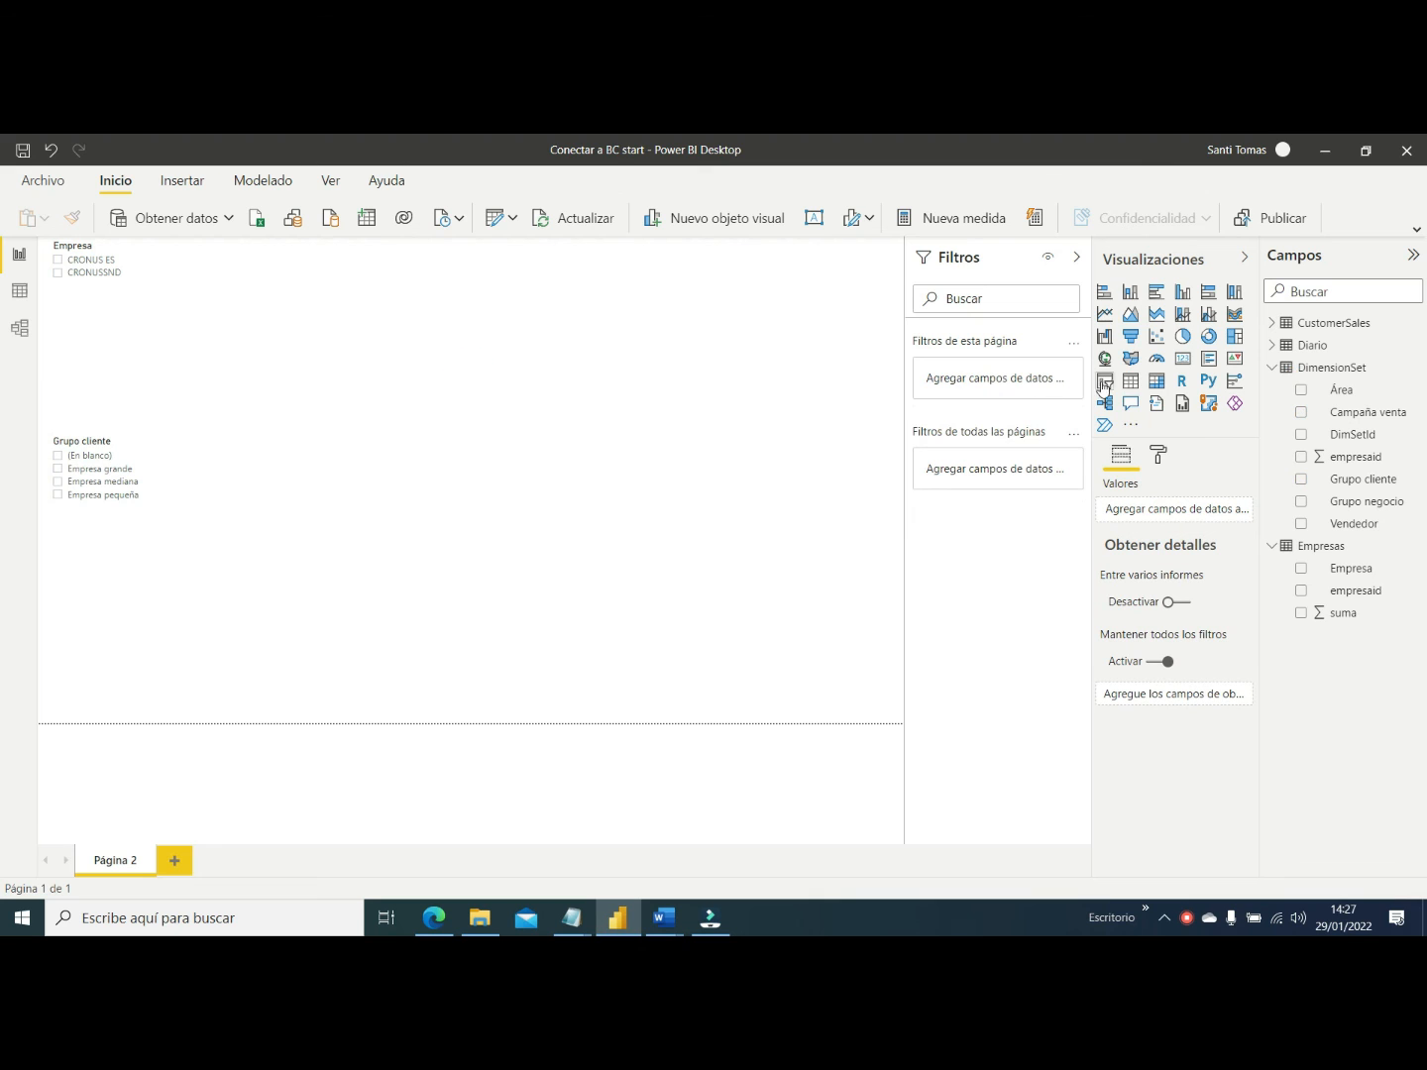
Add a slicer beside the Empresa slicer containing only the Grupo negocio field of DimensionSet
click(1103, 384)
drag(1323, 524, 416, 317)
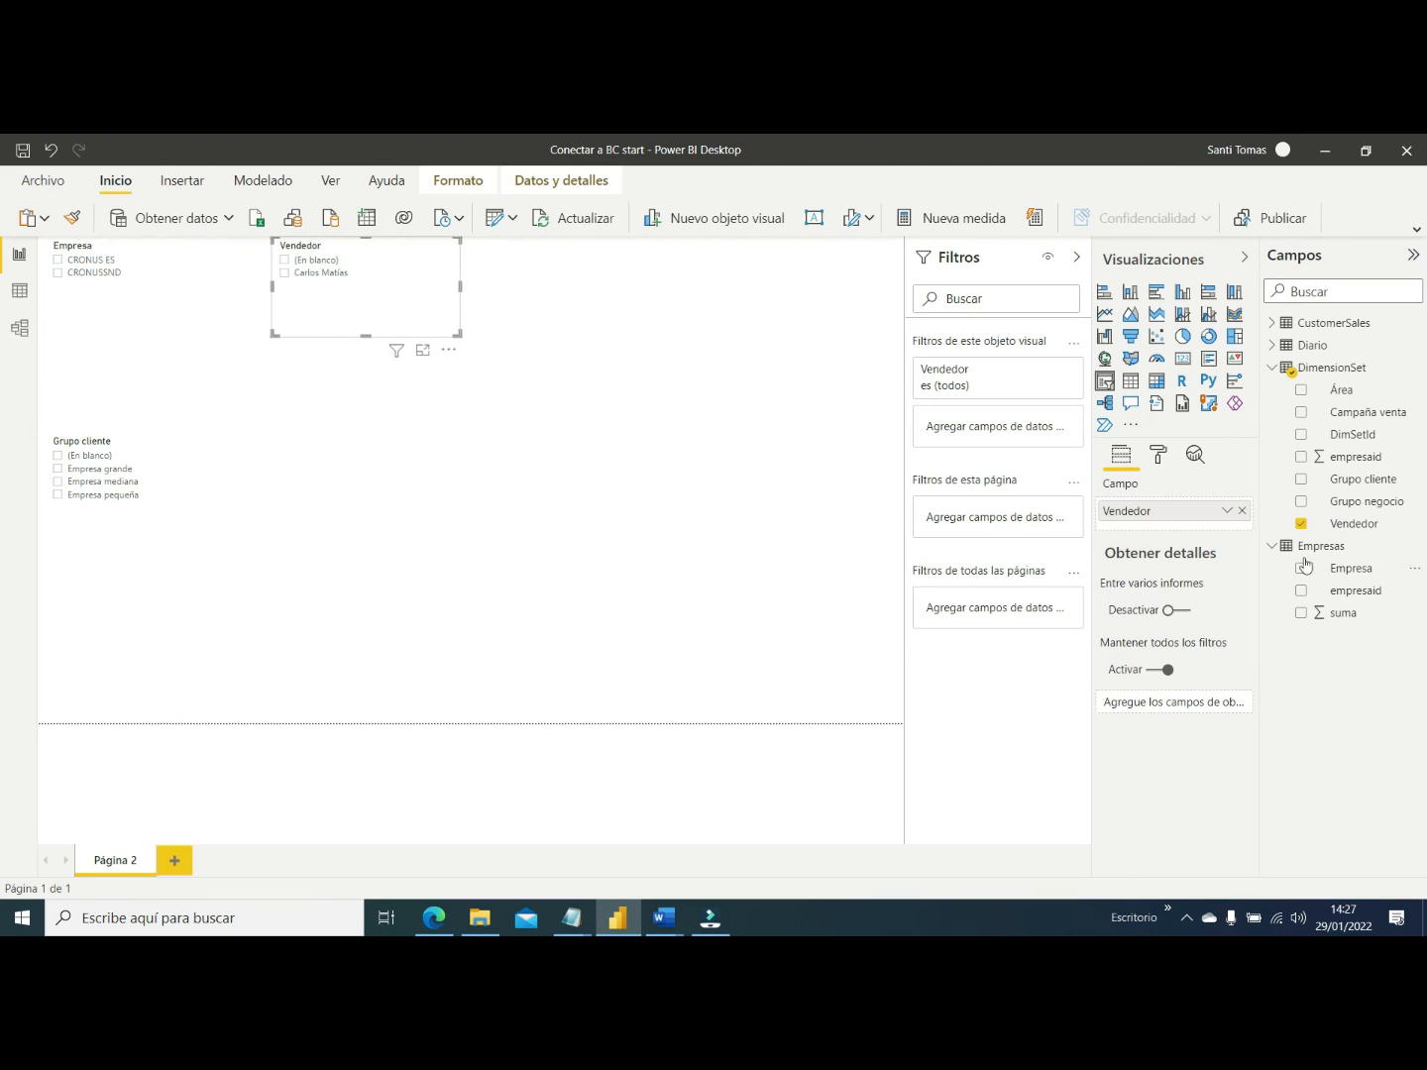
drag(1365, 503, 398, 296)
click(1243, 510)
Move the Grupo cliente slicer beside the Grupo negocio slicer and convert it to a matrix
click(99, 567)
drag(99, 567, 616, 365)
click(1157, 381)
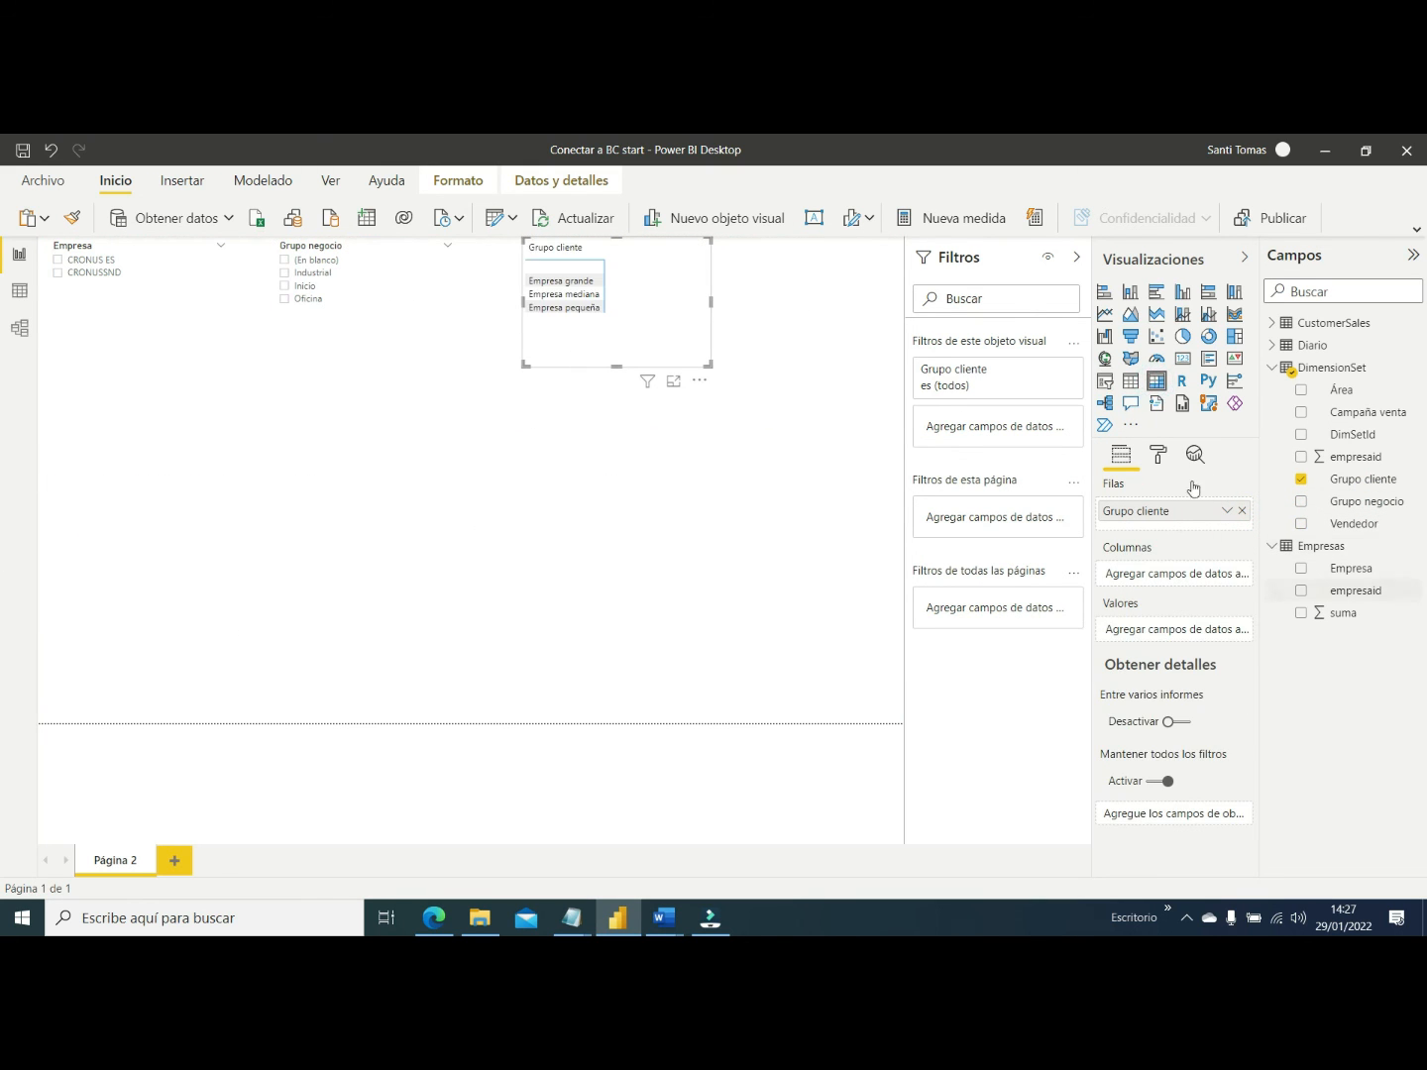
Add a table visual below the Grupo negocio slicer with the cuenta and Amount fields of Diario
click(1271, 344)
click(1272, 345)
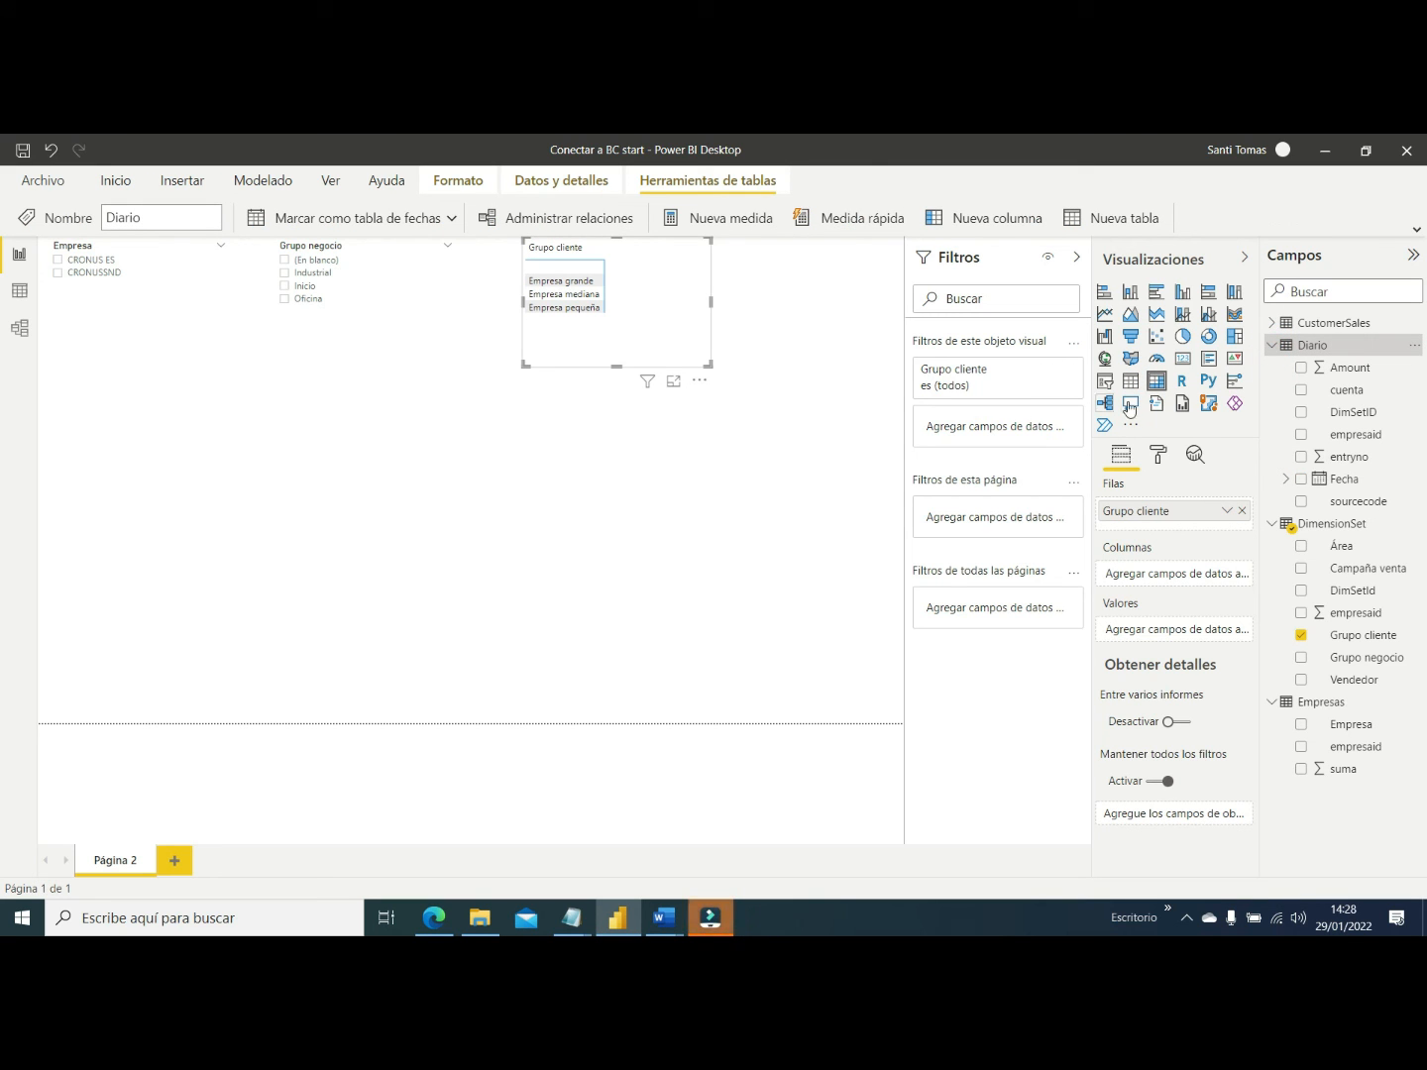
drag(297, 471, 719, 662)
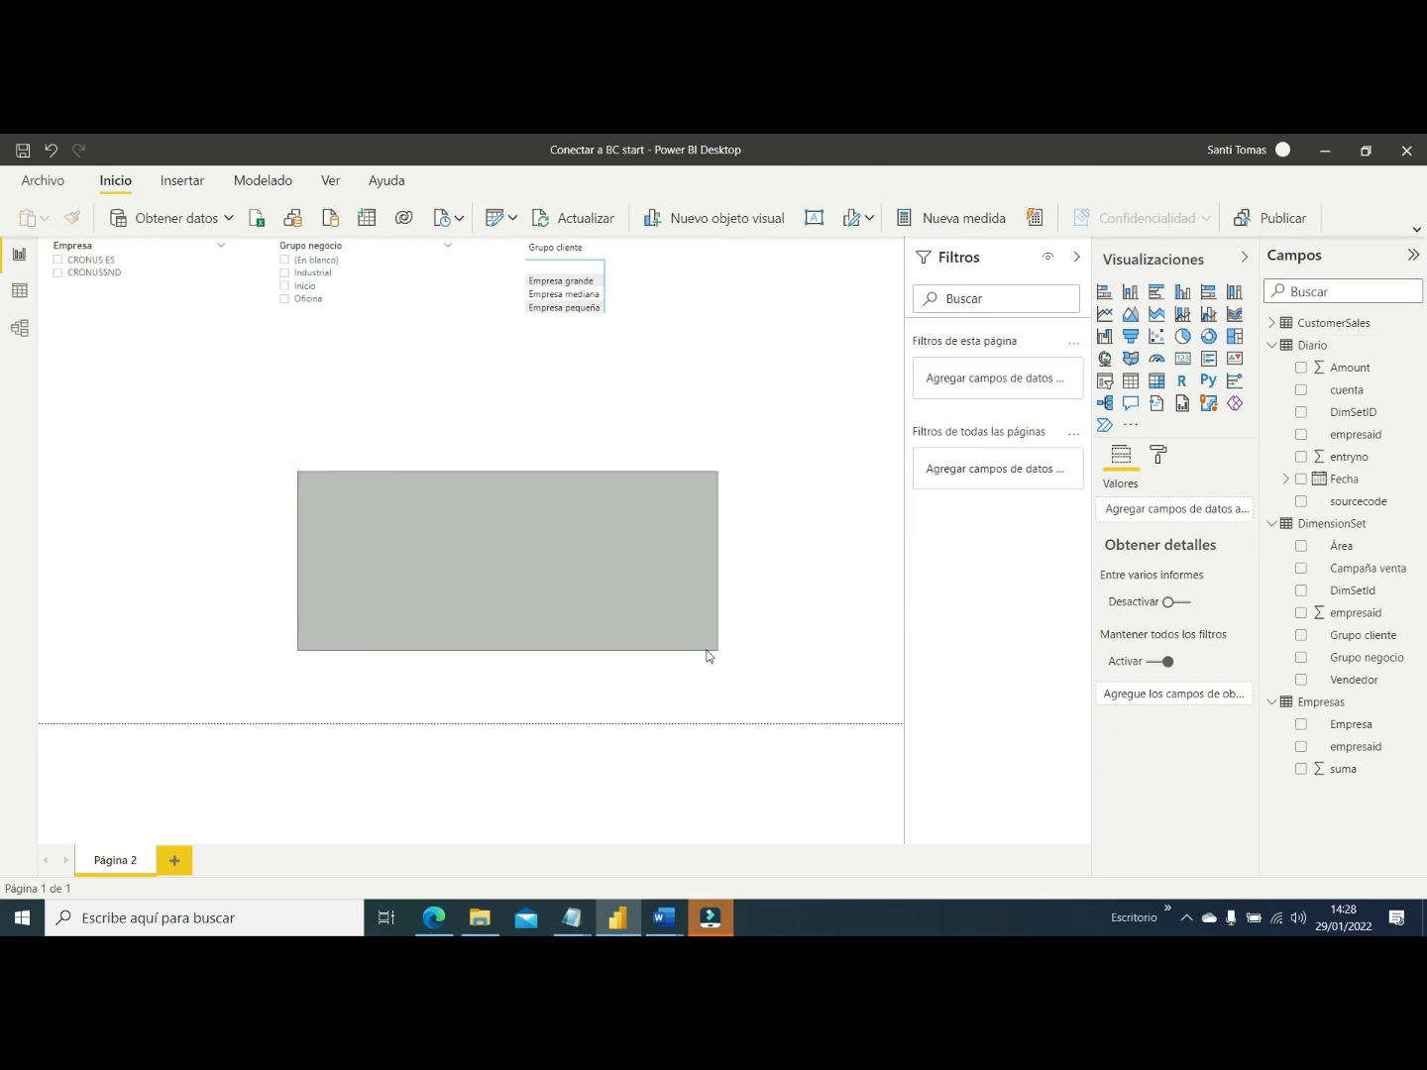
click(1130, 381)
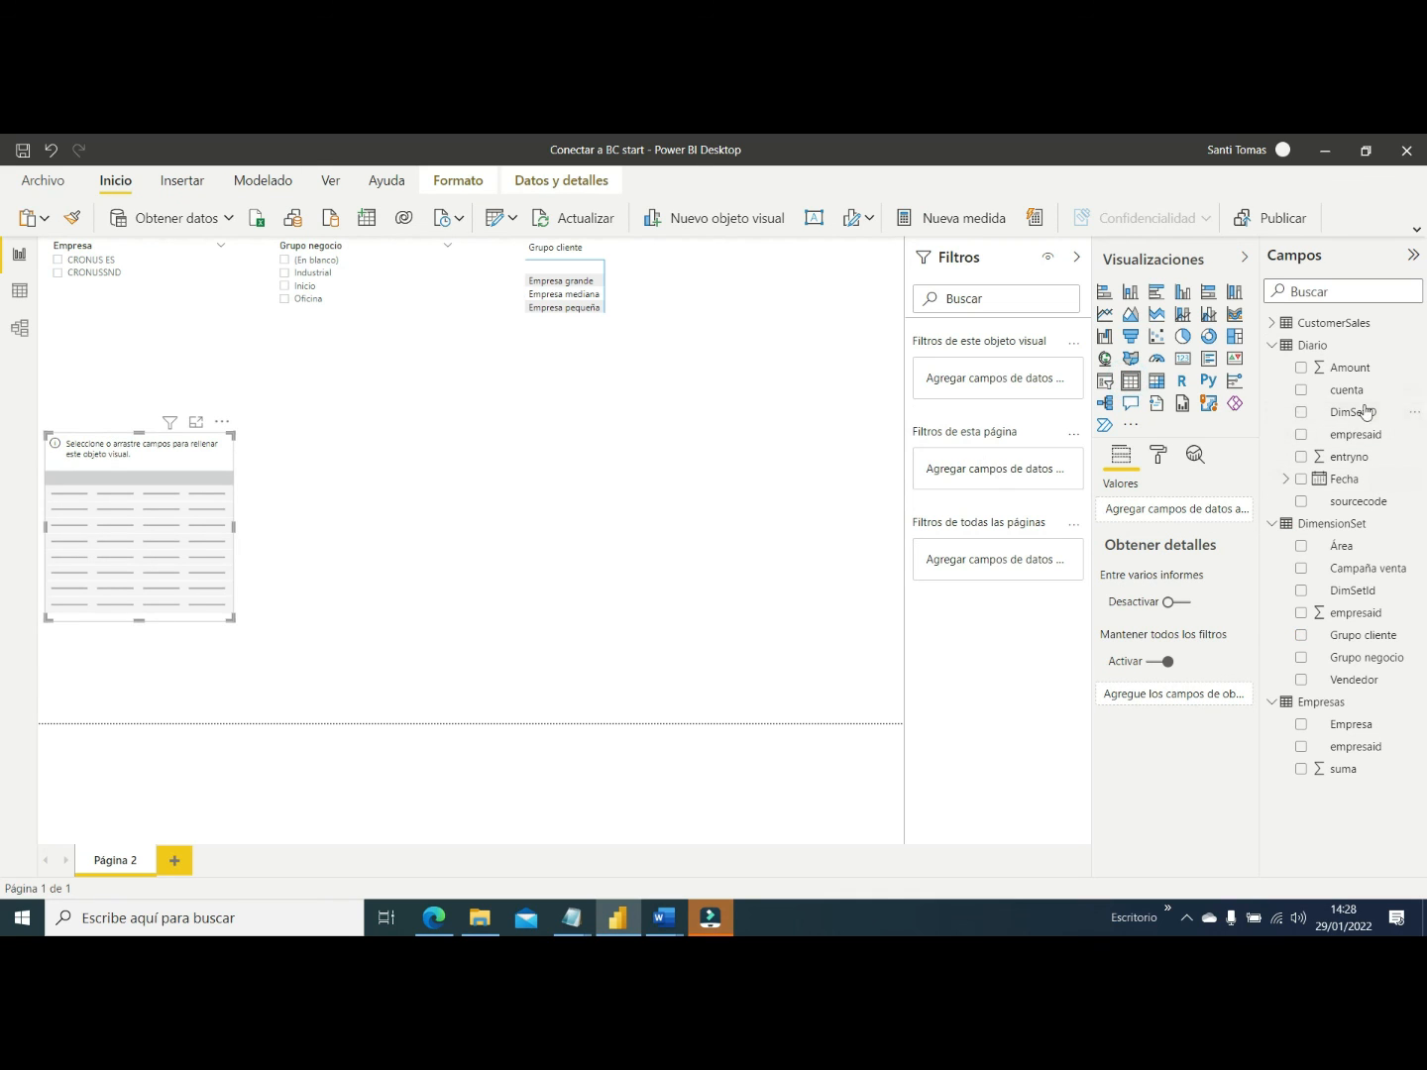
drag(1346, 398, 369, 548)
drag(1343, 369, 375, 570)
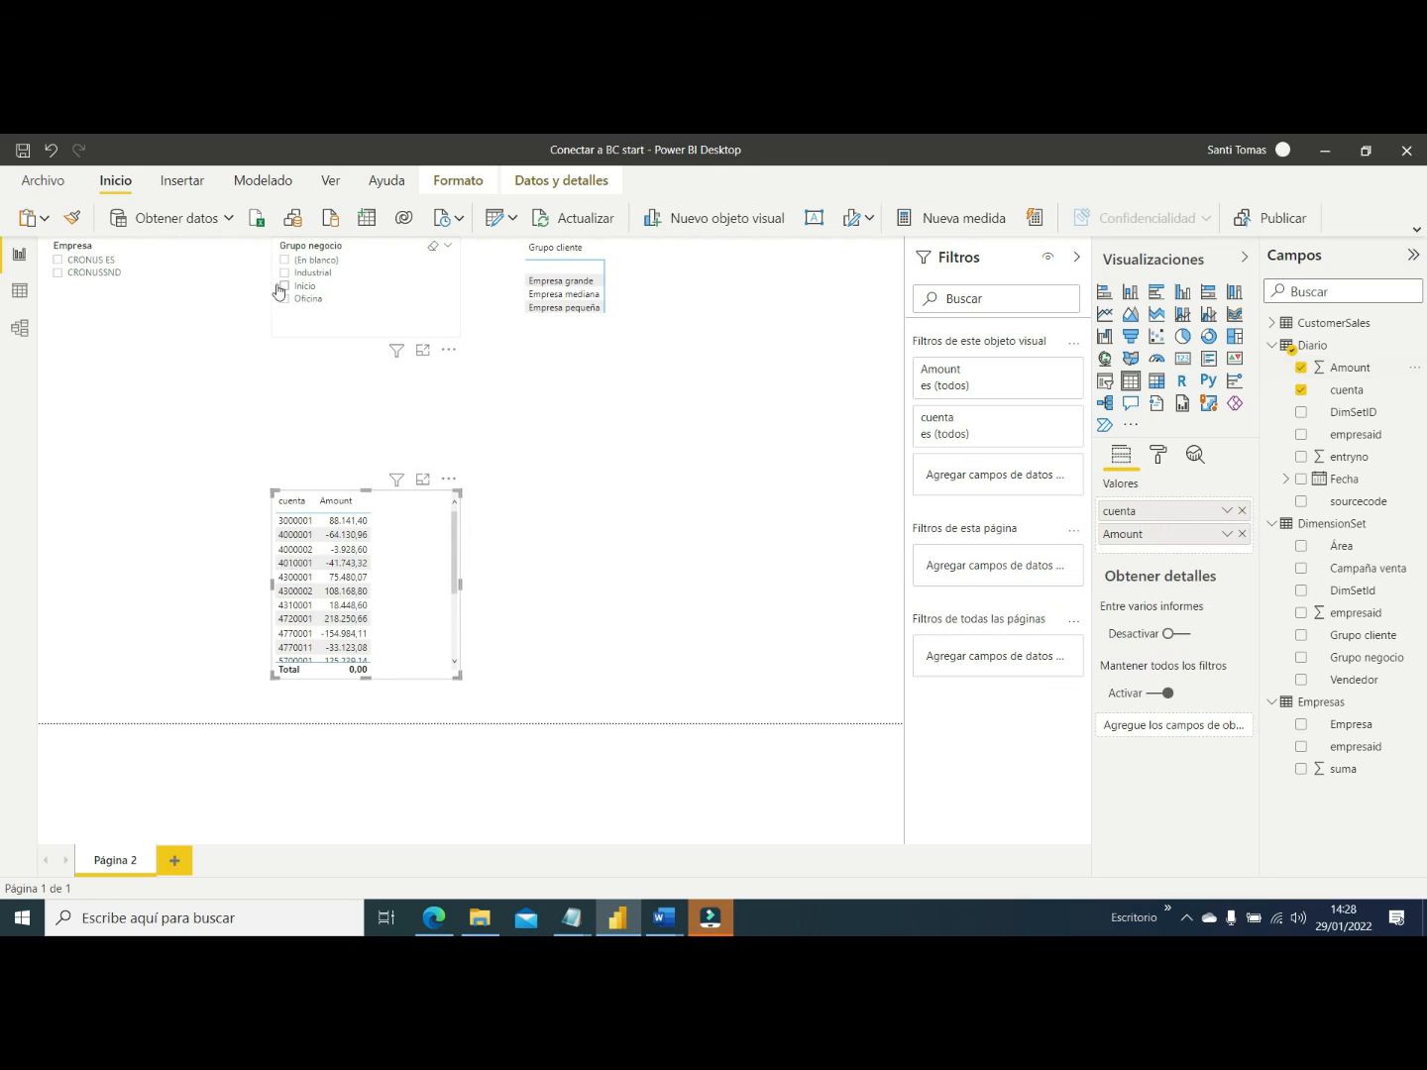
Filter the report by Inicio and then by Oficina in the Grupo negocio slicer to check the account amounts
click(291, 284)
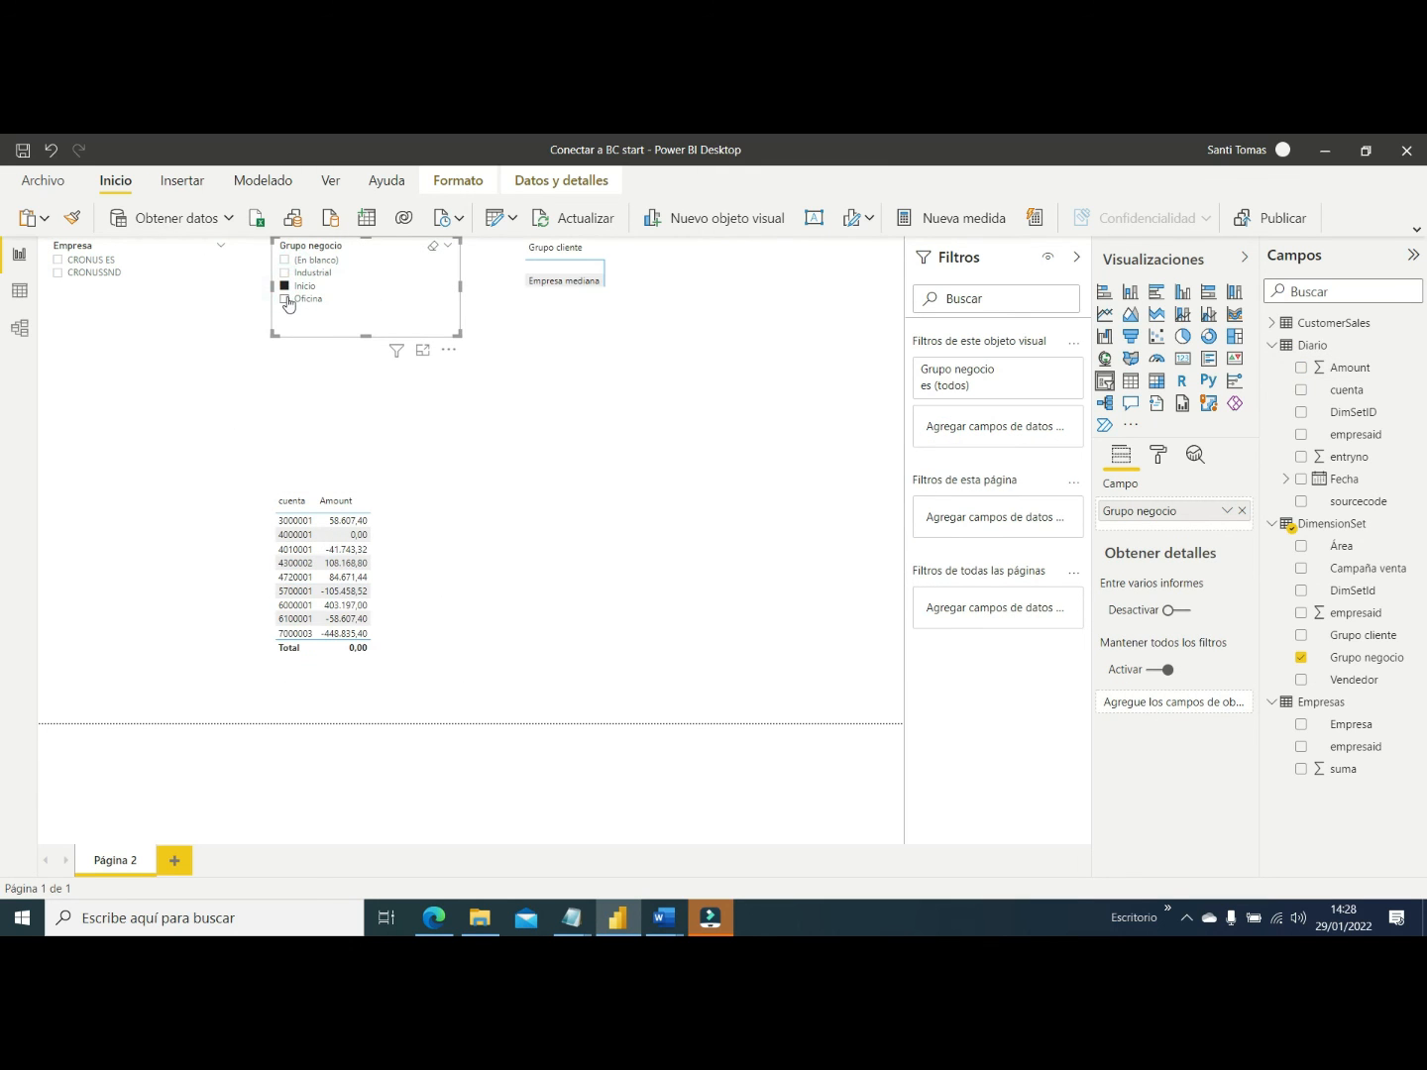
click(286, 299)
click(192, 372)
Convert the cuenta and Amount table to a matrix with Empresa as columns, and widen it to fit all company columns
click(442, 554)
click(1156, 380)
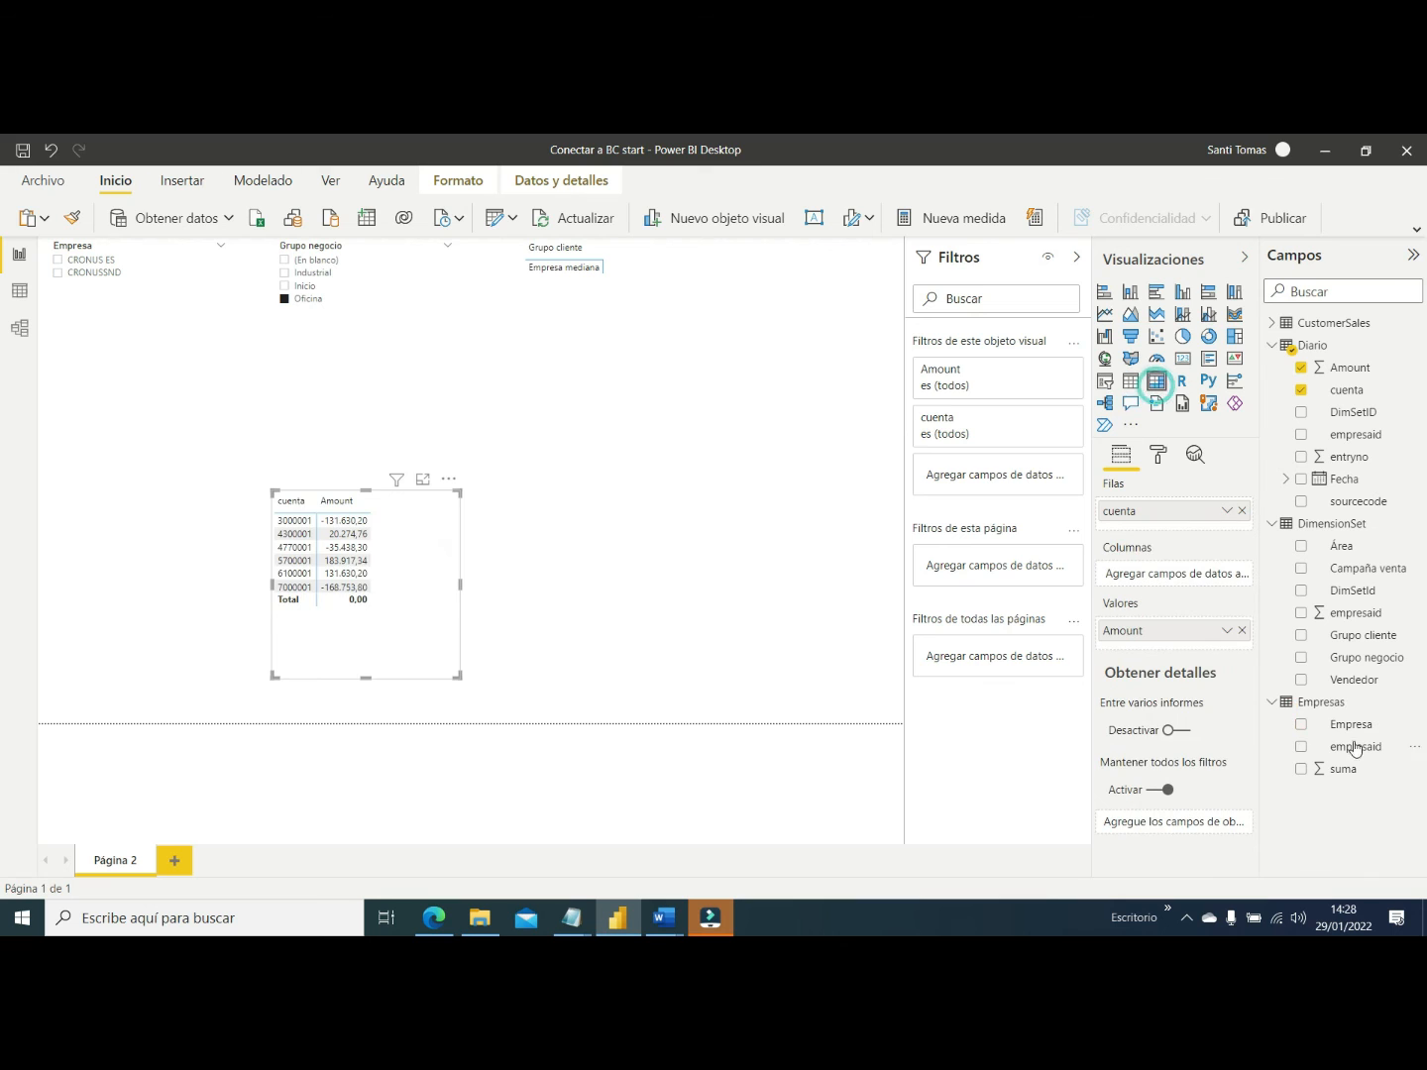
drag(1337, 725, 1159, 575)
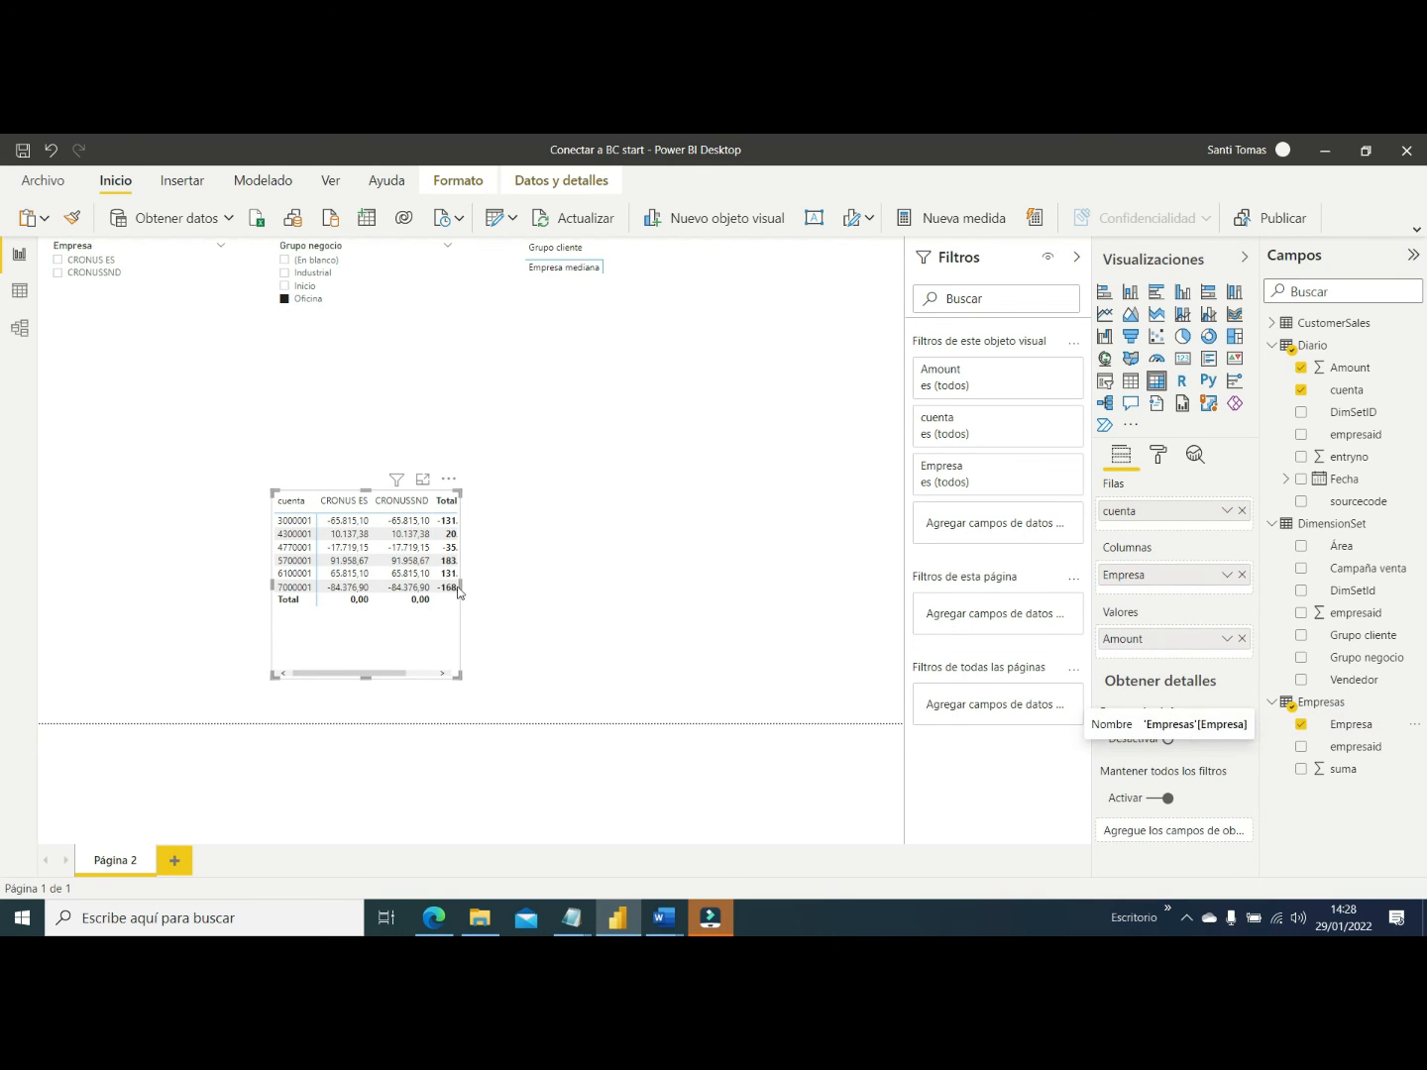
click(466, 591)
click(442, 621)
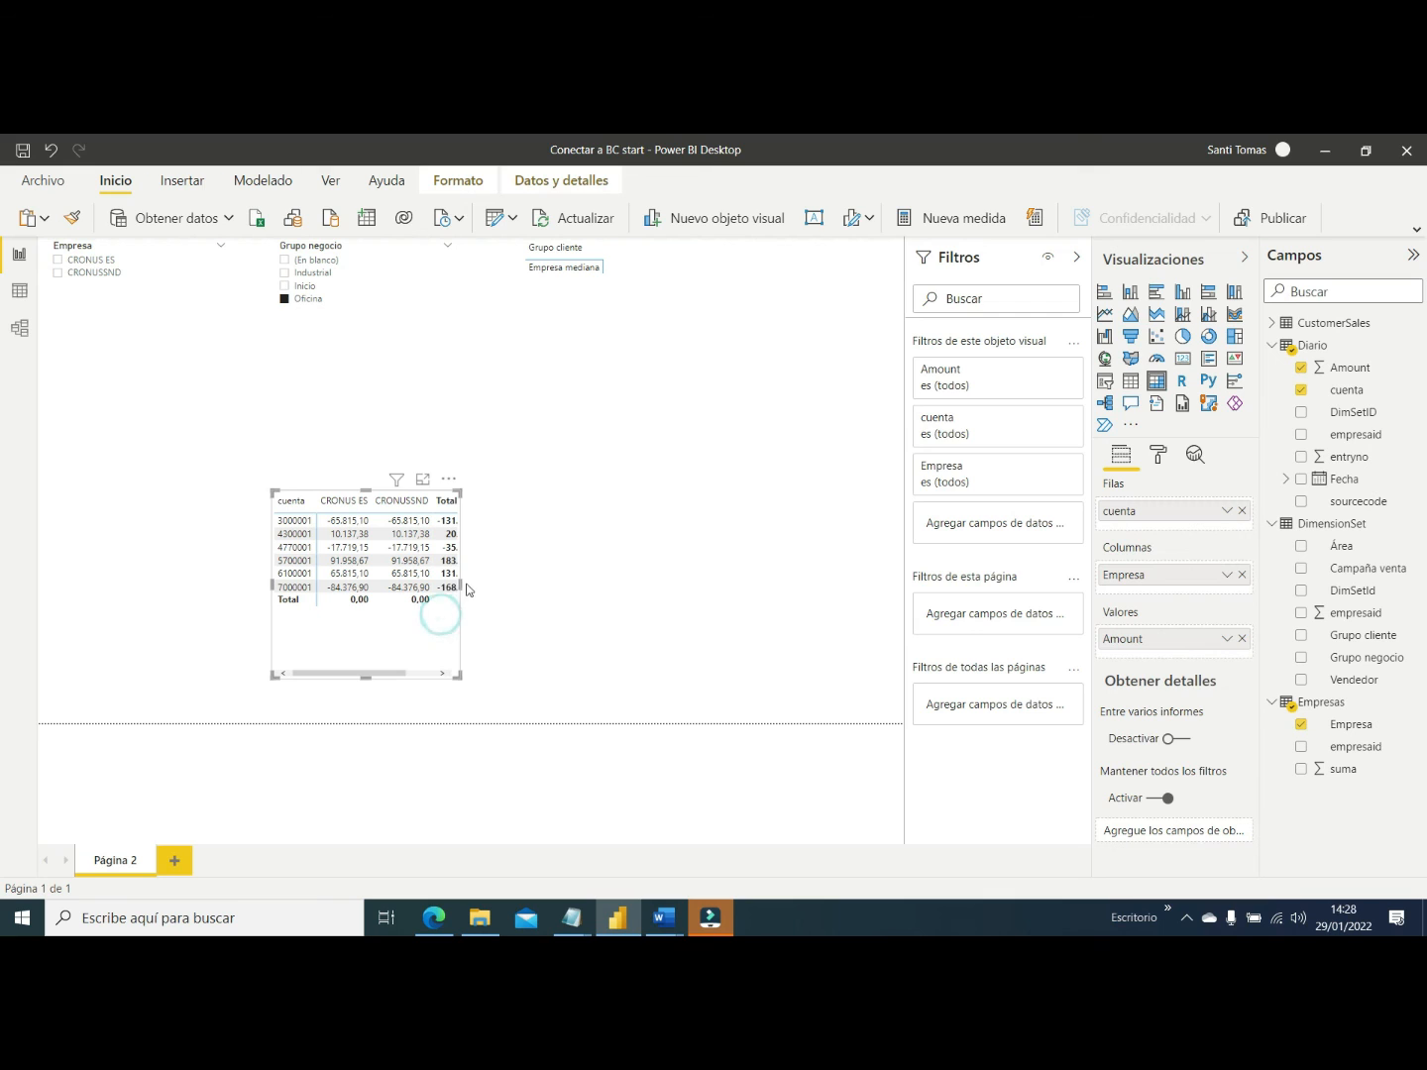
drag(461, 585, 675, 585)
Clear the Oficina filter and check the account matrix for CRONUS ES with the Empresa slicer, leaving no company selected
click(286, 298)
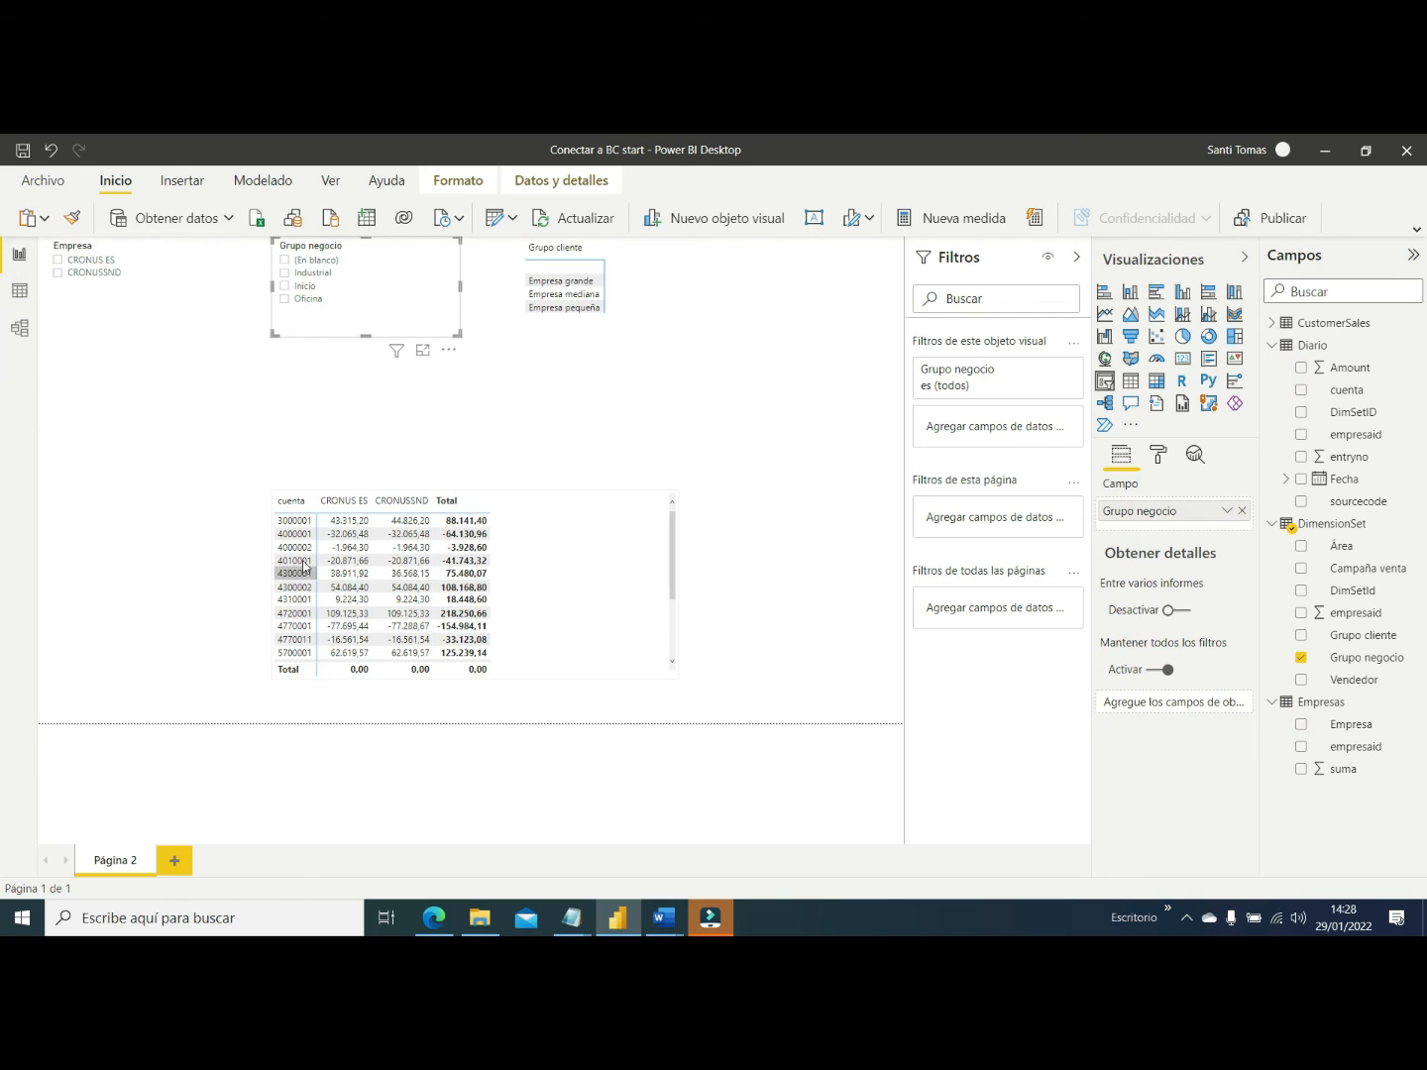
scroll(298, 570, down, 3)
click(58, 259)
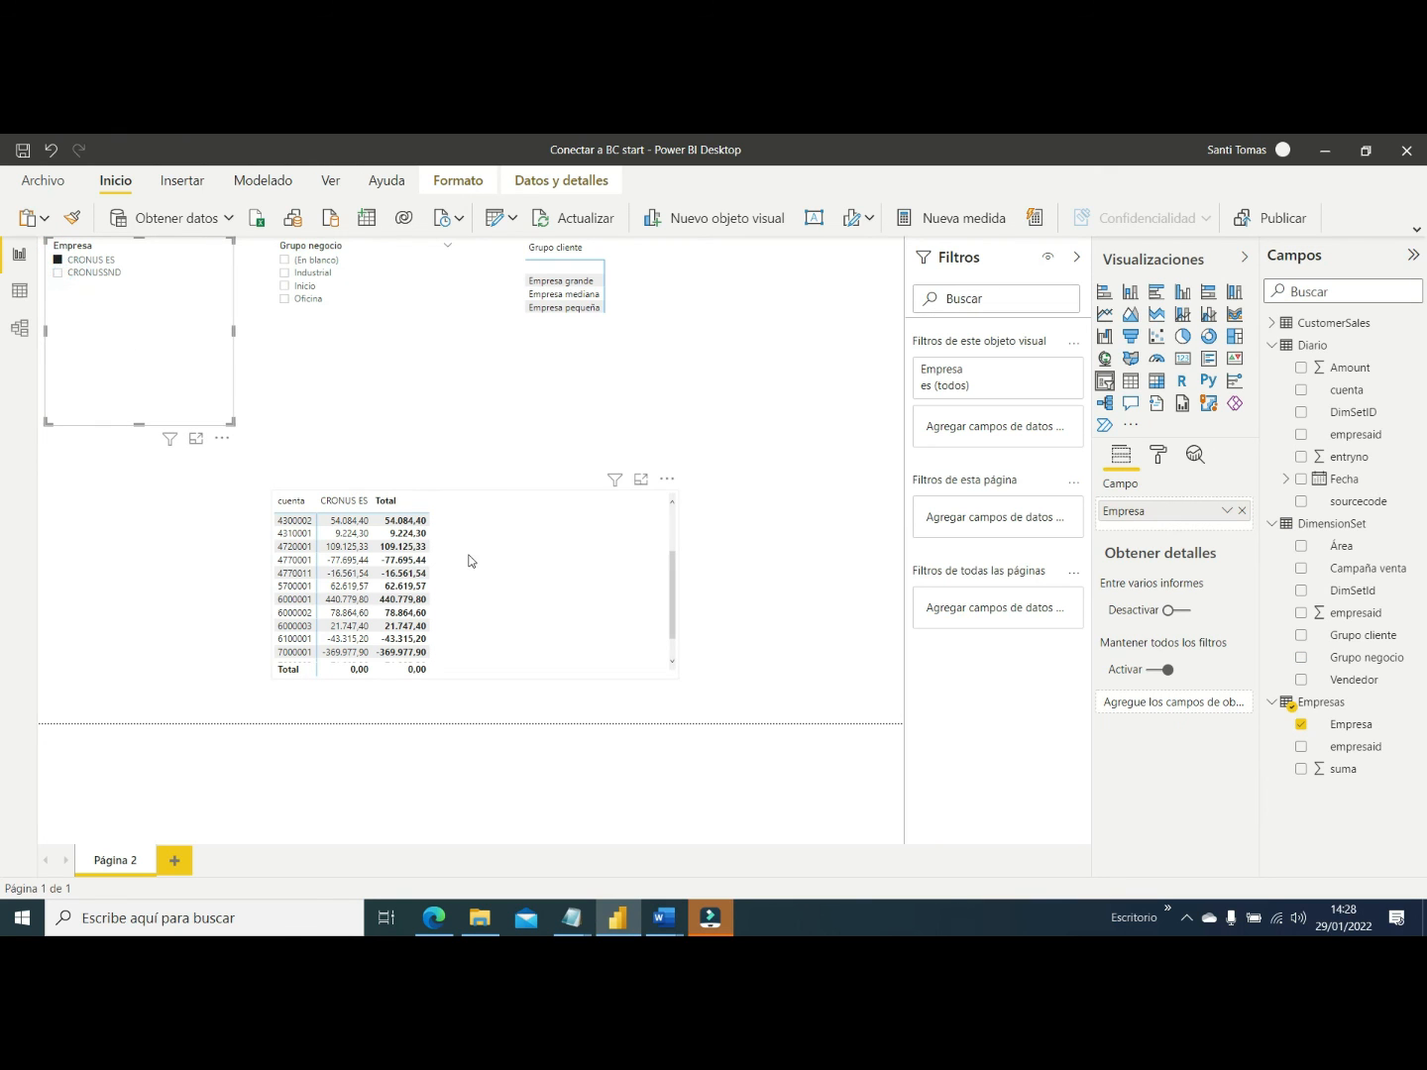
click(72, 276)
click(73, 276)
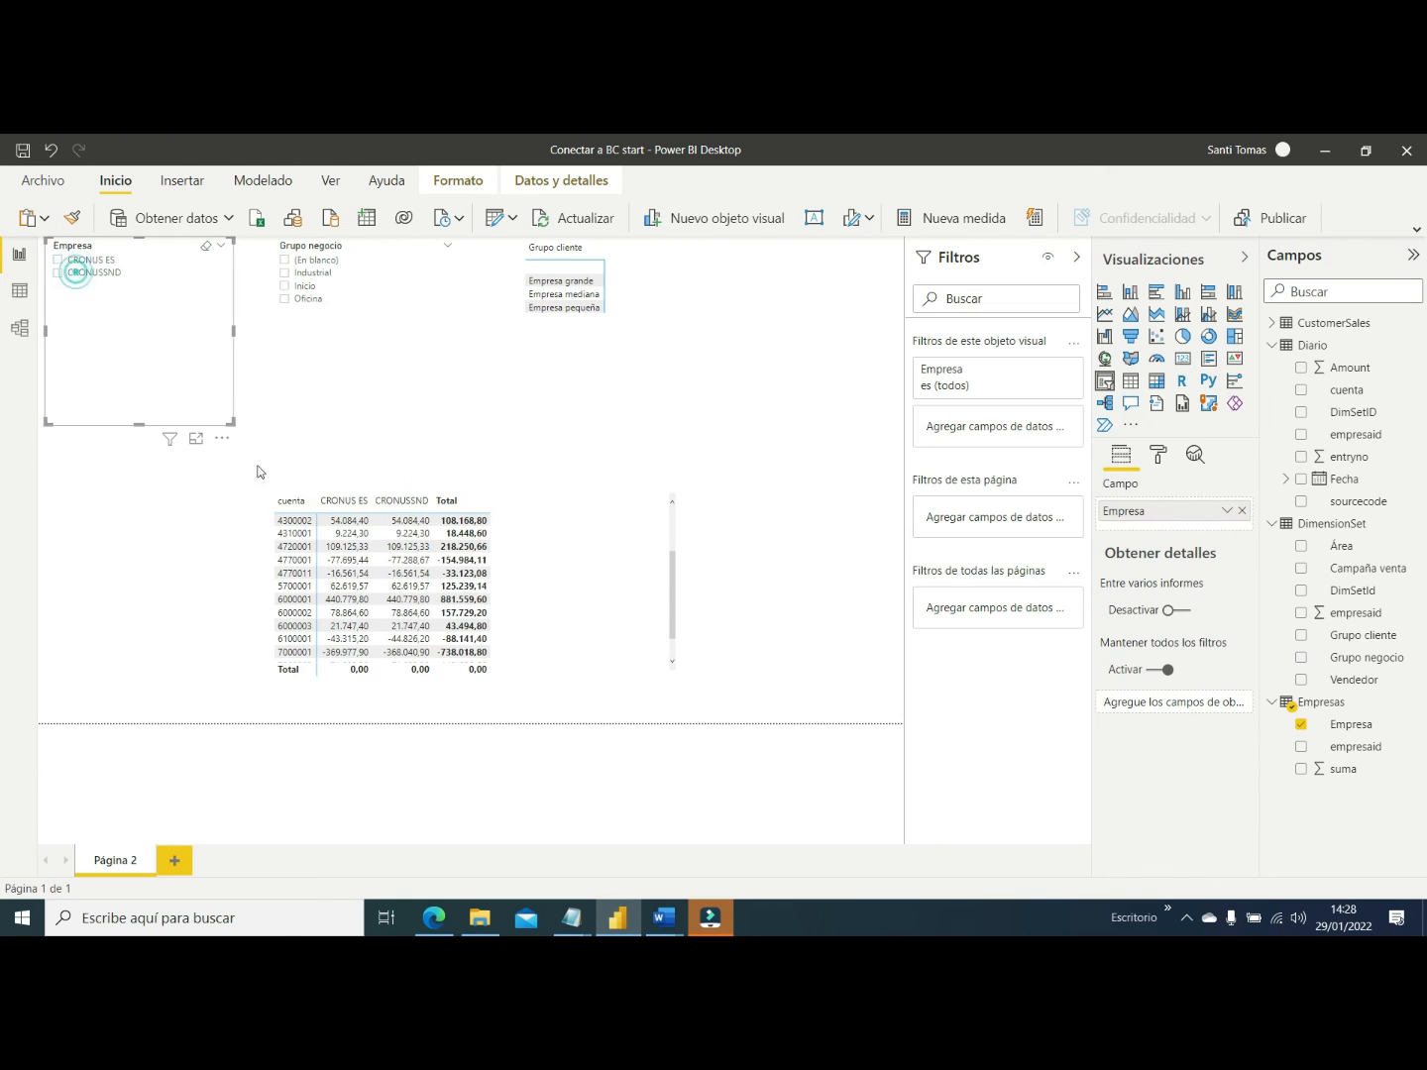
Cross-filter the report by Empresa mediana in the Grupo cliente matrix and move the account matrix below the Empresa slicer
click(556, 296)
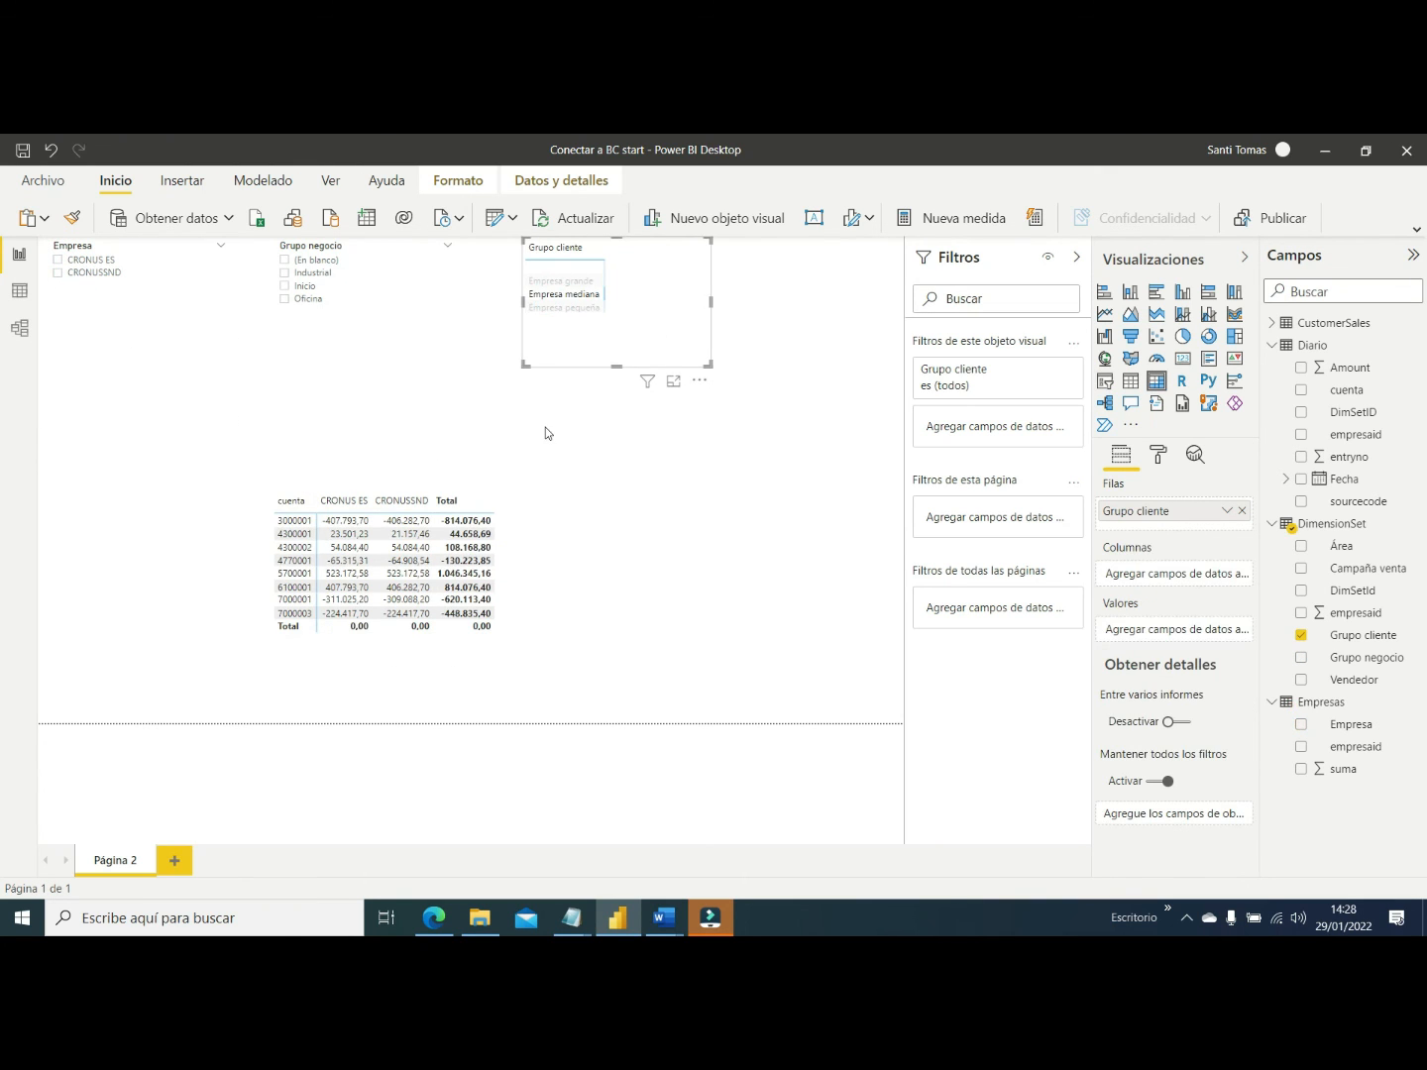
drag(567, 603, 282, 582)
click(584, 527)
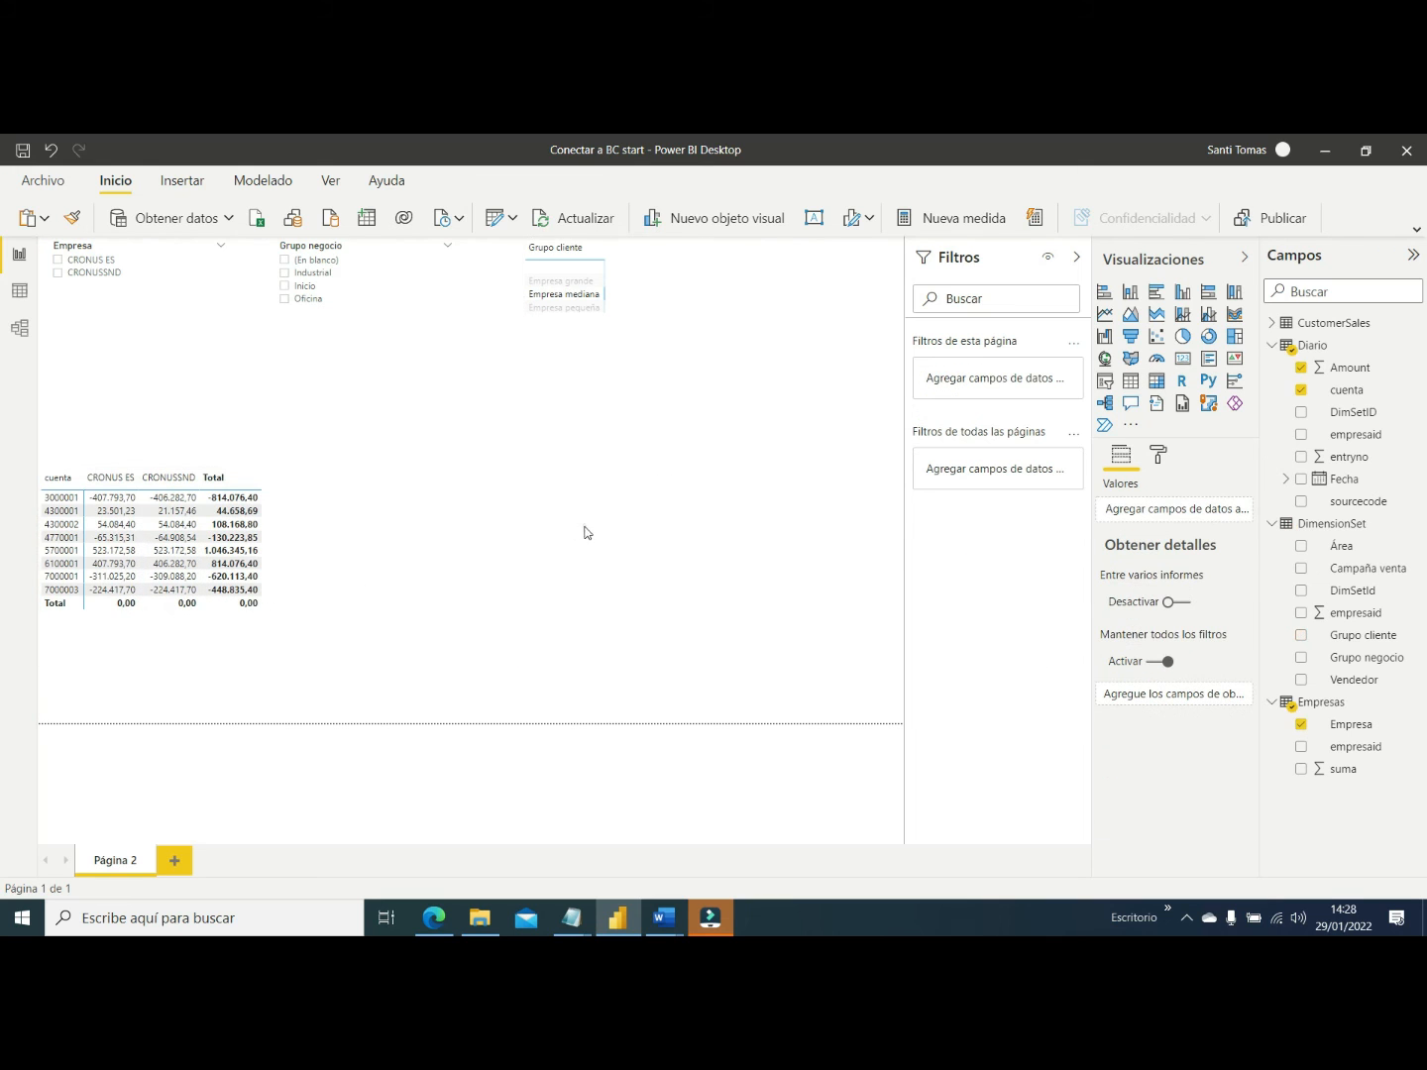
Add a large matrix below the Grupo cliente matrix with name as rows and totalSalesAmount as values from CustomerSales
click(1156, 382)
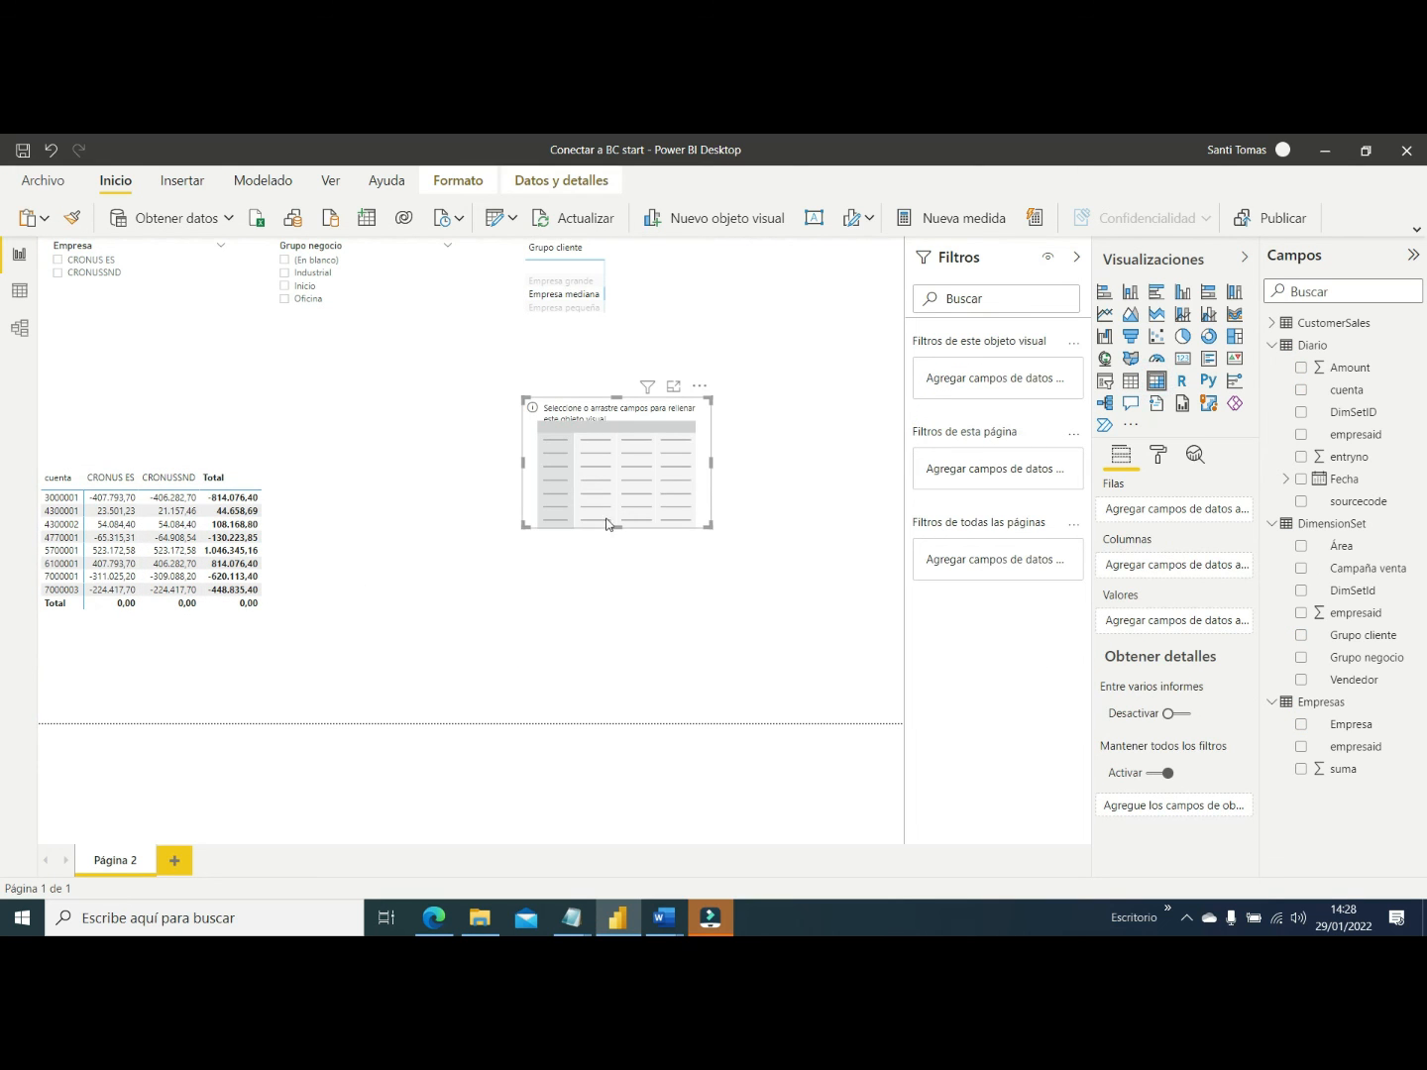
drag(708, 526, 869, 721)
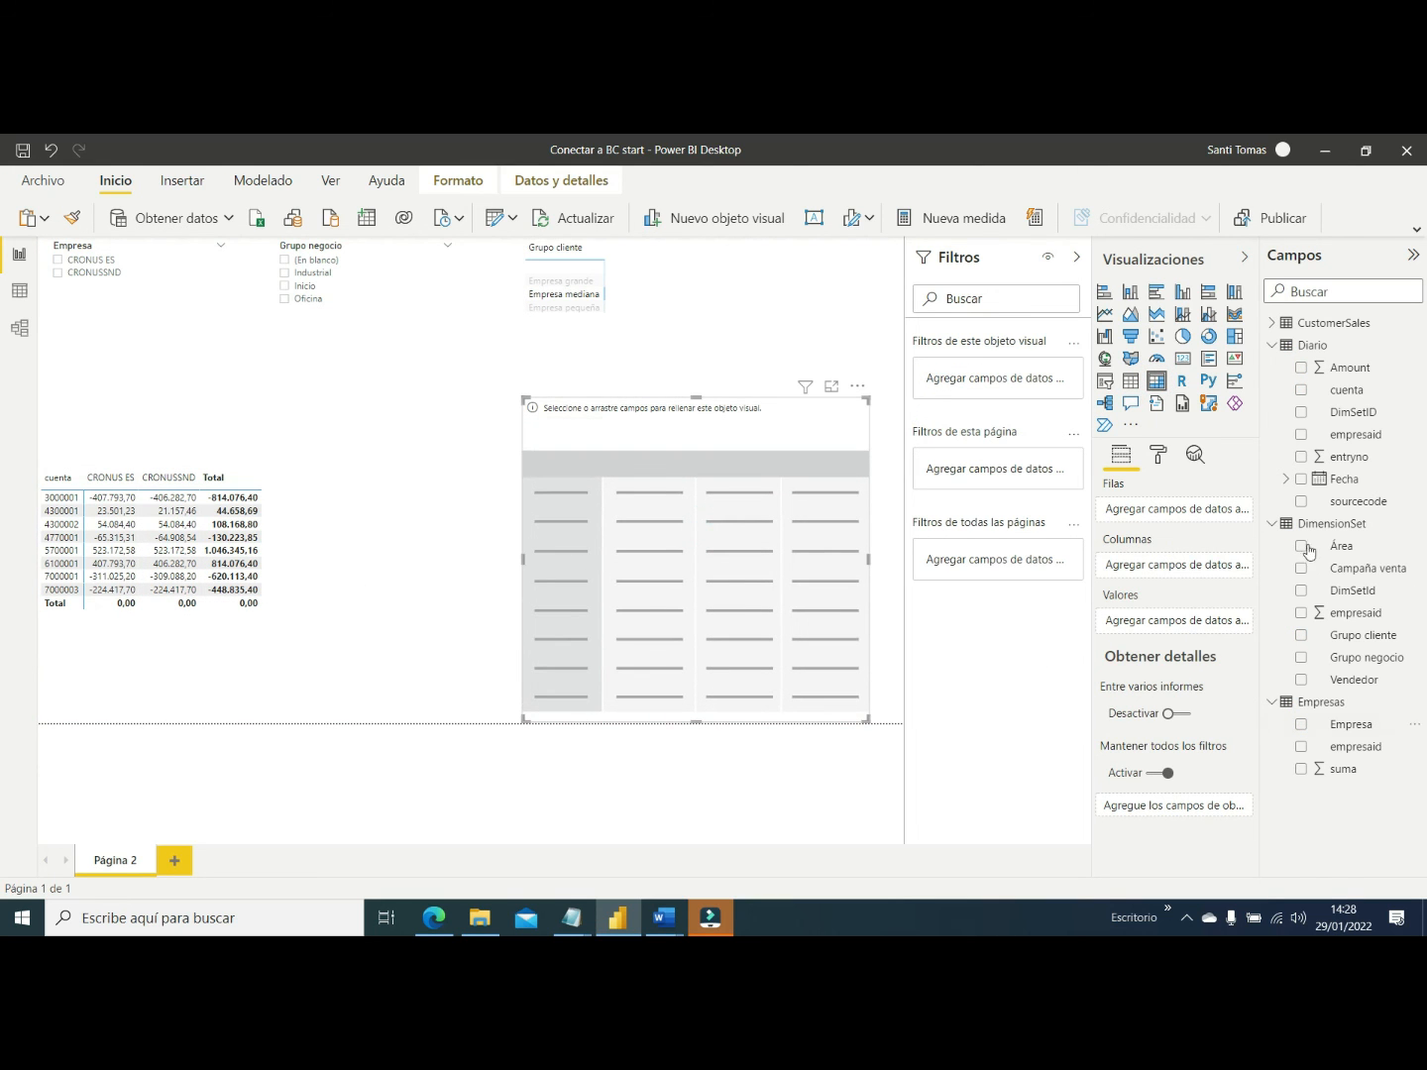
click(1284, 326)
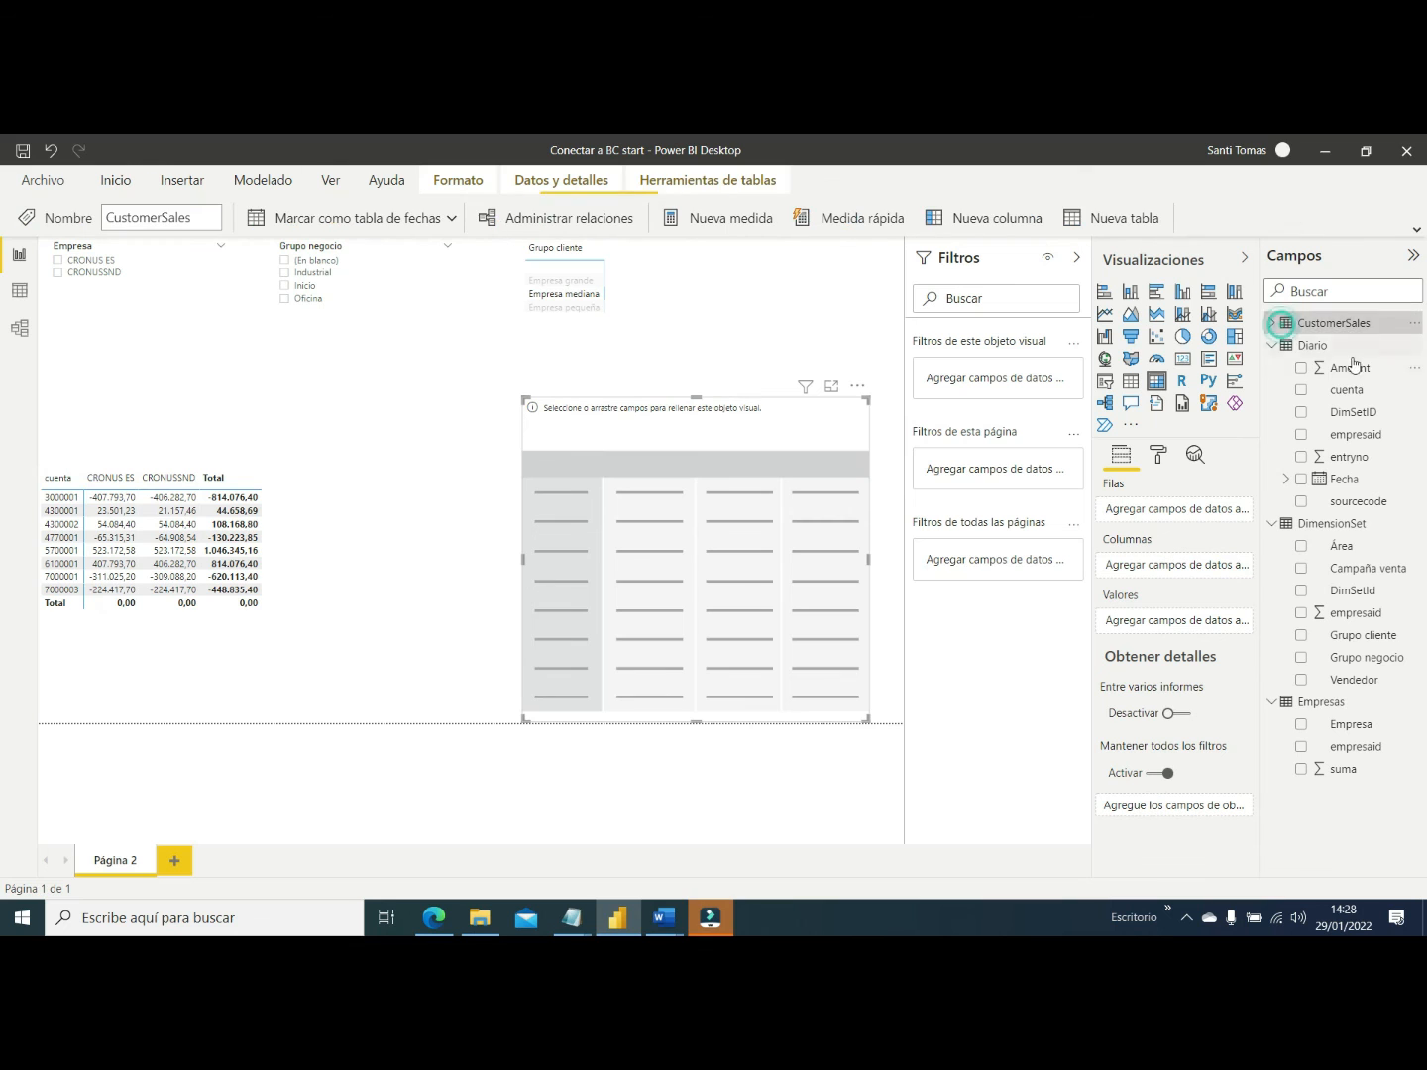
click(1272, 323)
drag(1357, 413, 688, 576)
drag(1372, 454, 684, 500)
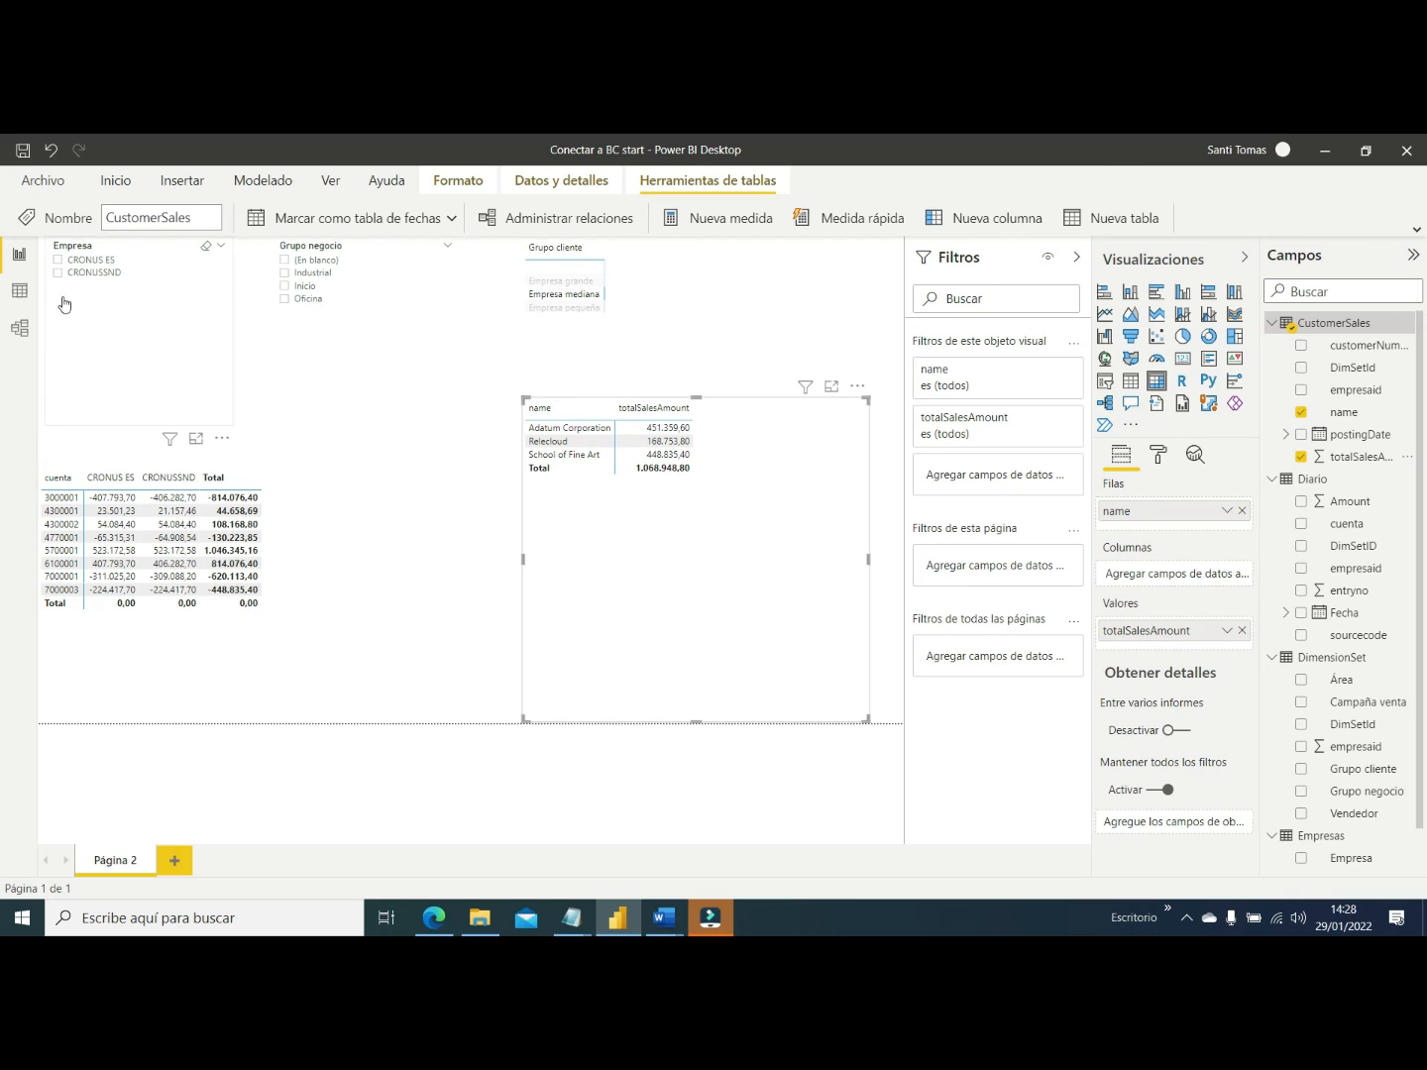
Compare both matrices for CRONUS ES and CRONUSSND by alternating the company in the Empresa slicer
click(57, 274)
click(57, 260)
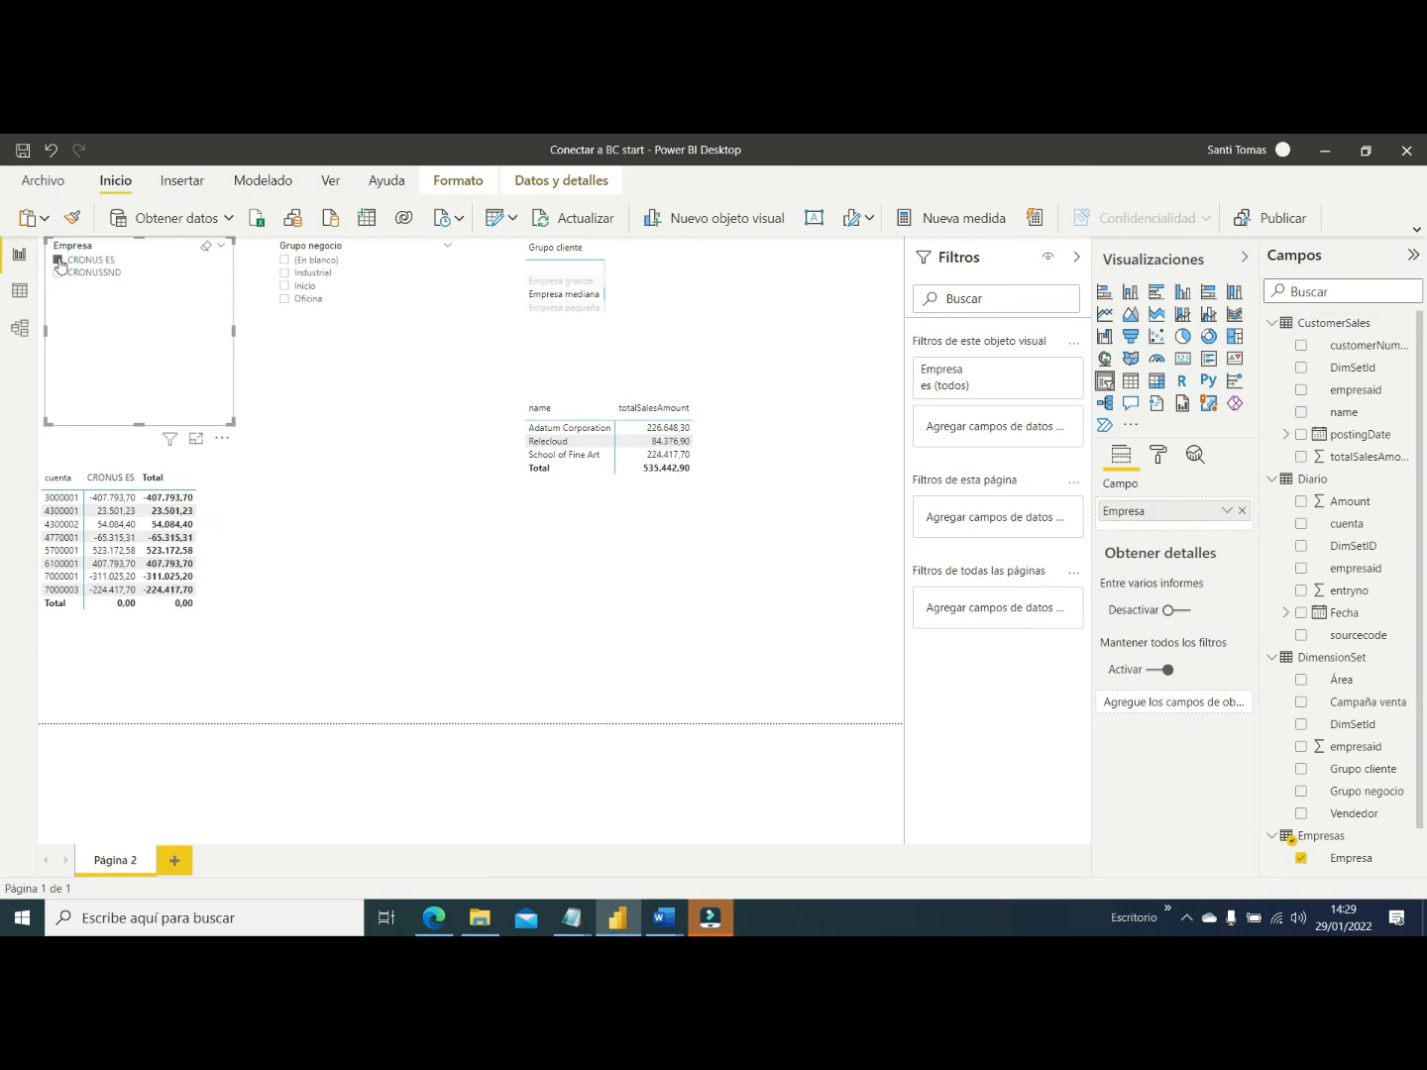
click(57, 278)
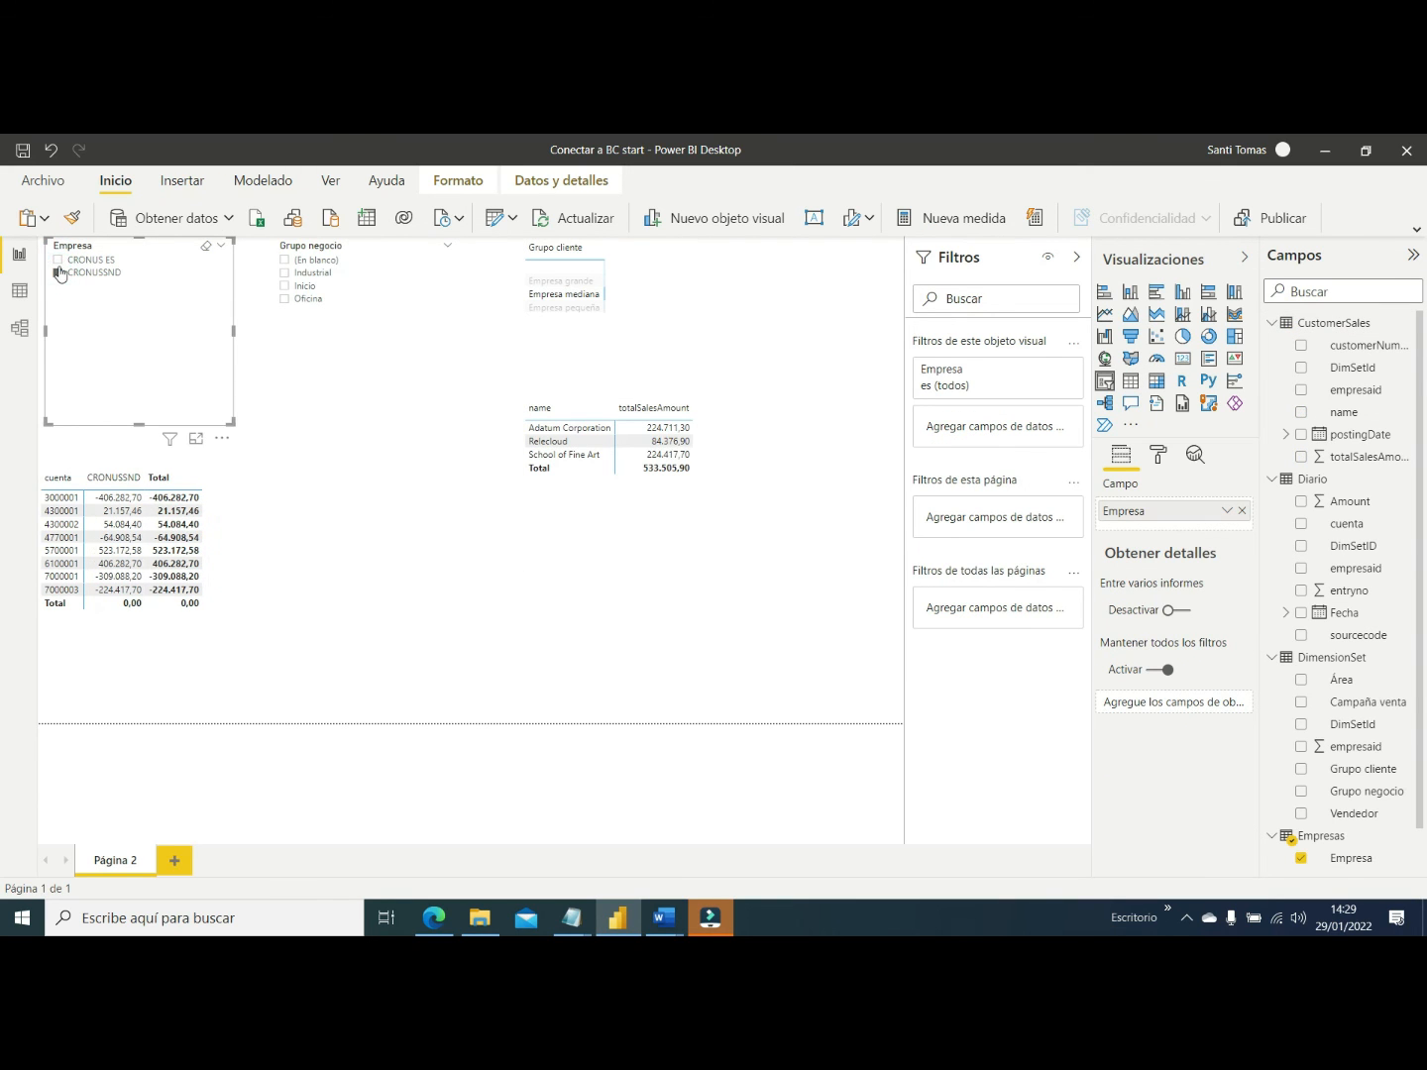
click(57, 261)
click(57, 274)
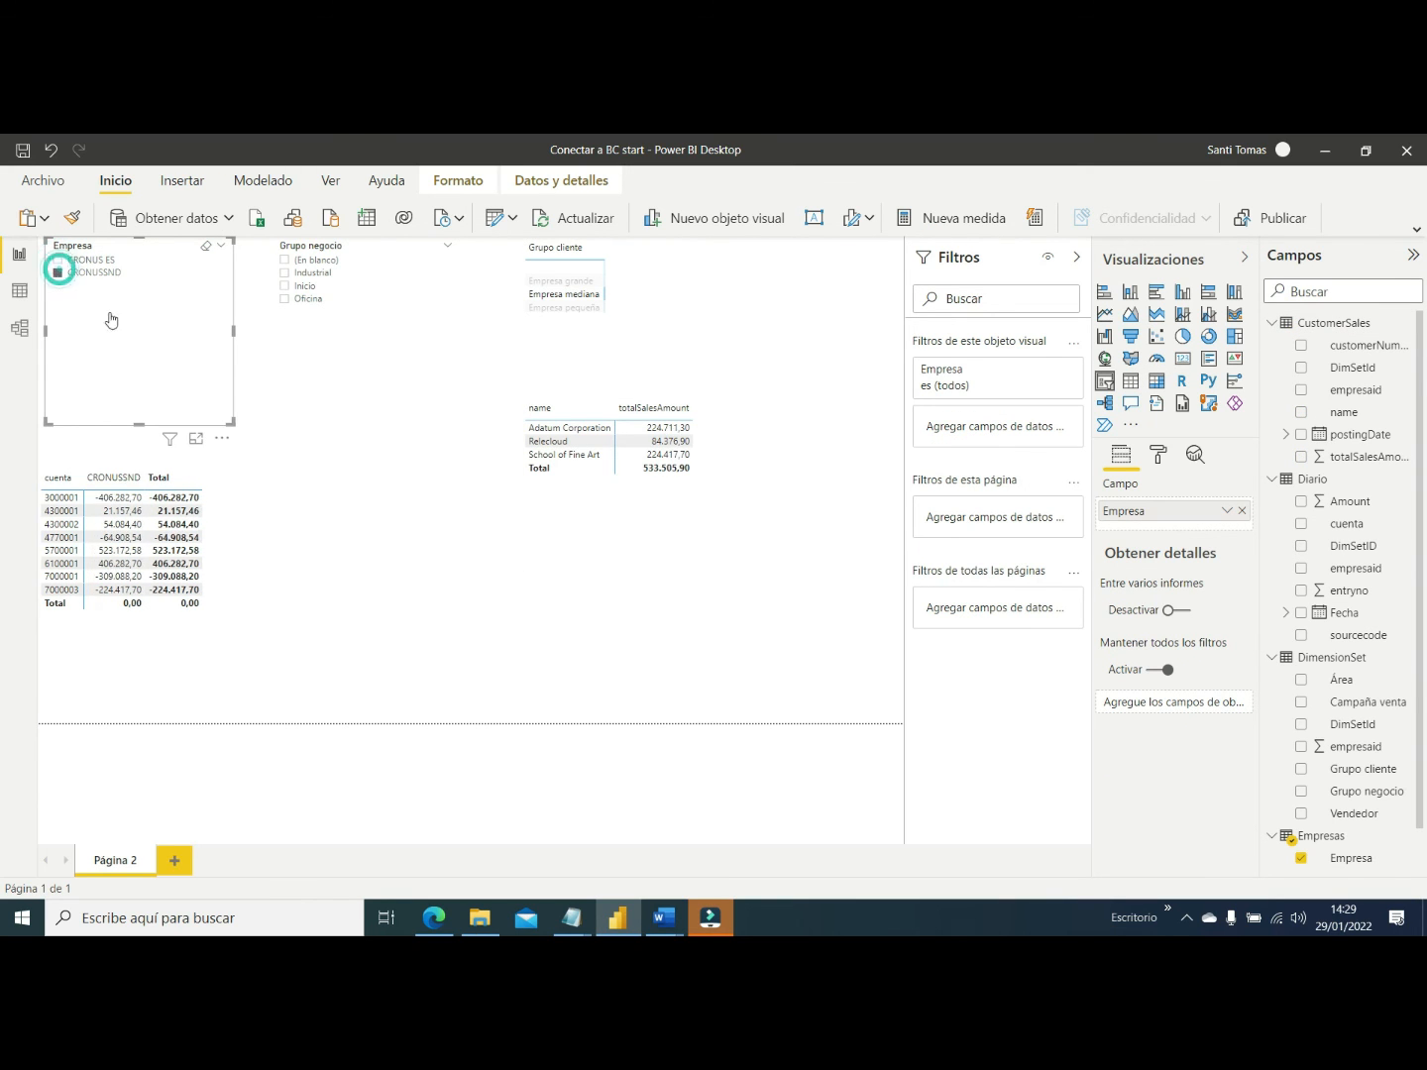
Add Empresa as columns of the customer sales matrix and clear the CRONUSSND selection in the Empresa slicer
click(568, 532)
scroll(1282, 831, down, 2)
drag(1351, 814, 1149, 575)
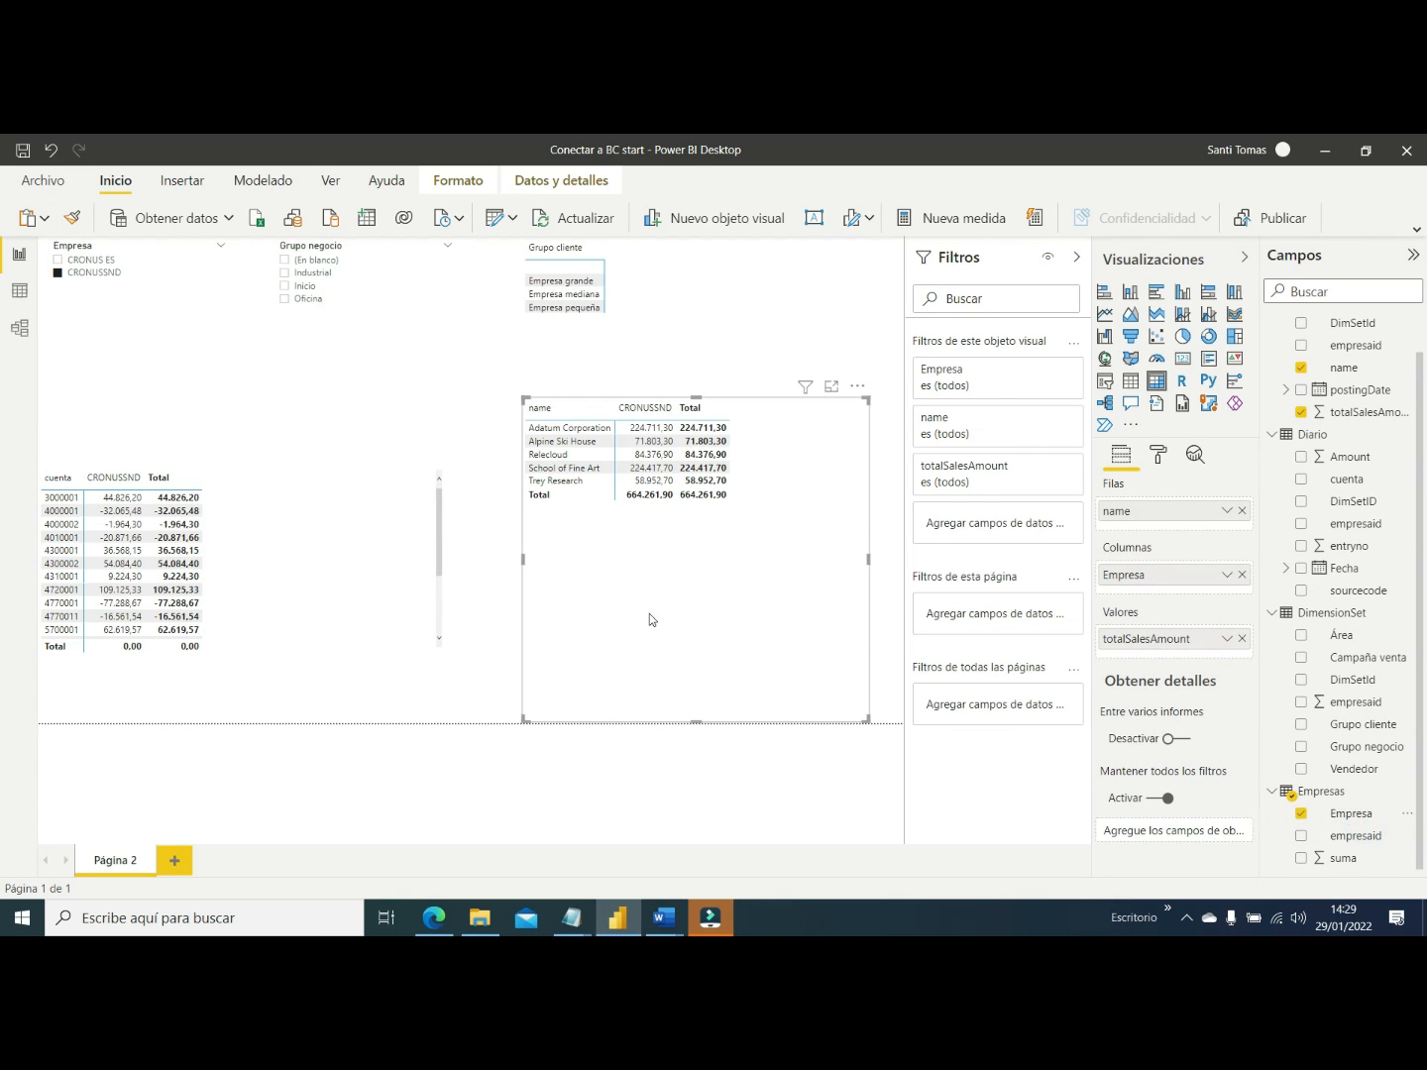
click(58, 273)
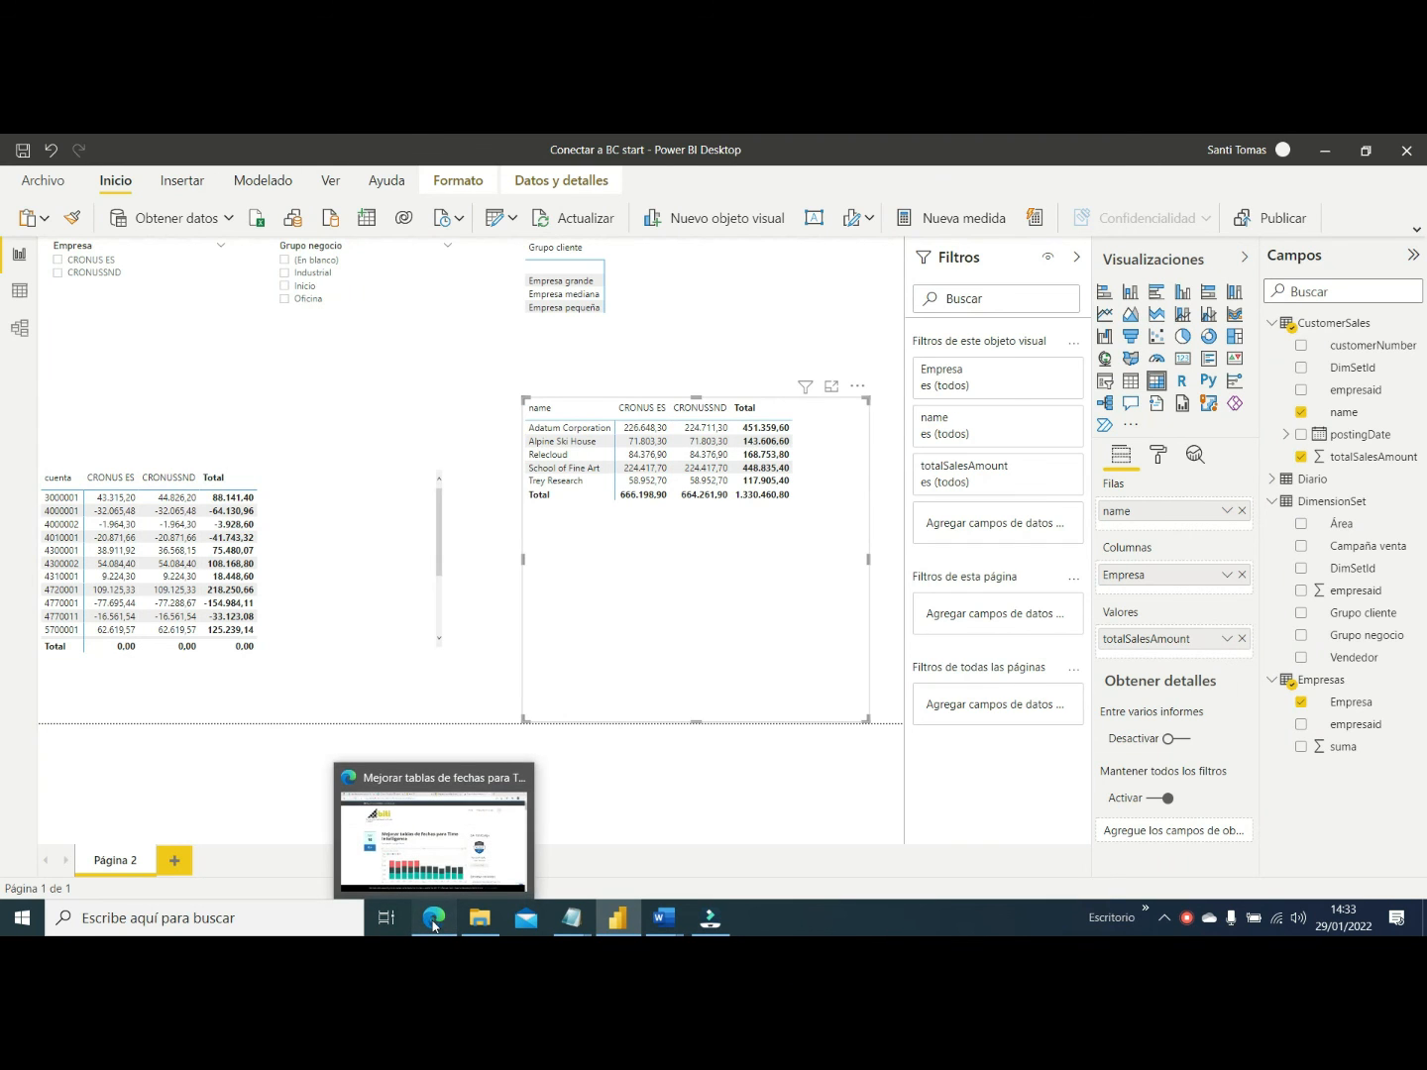
Switch to Edge, examine the one-step Fechas date table formula in the biti.es article on date tables, and return to Power BI Desktop
click(434, 918)
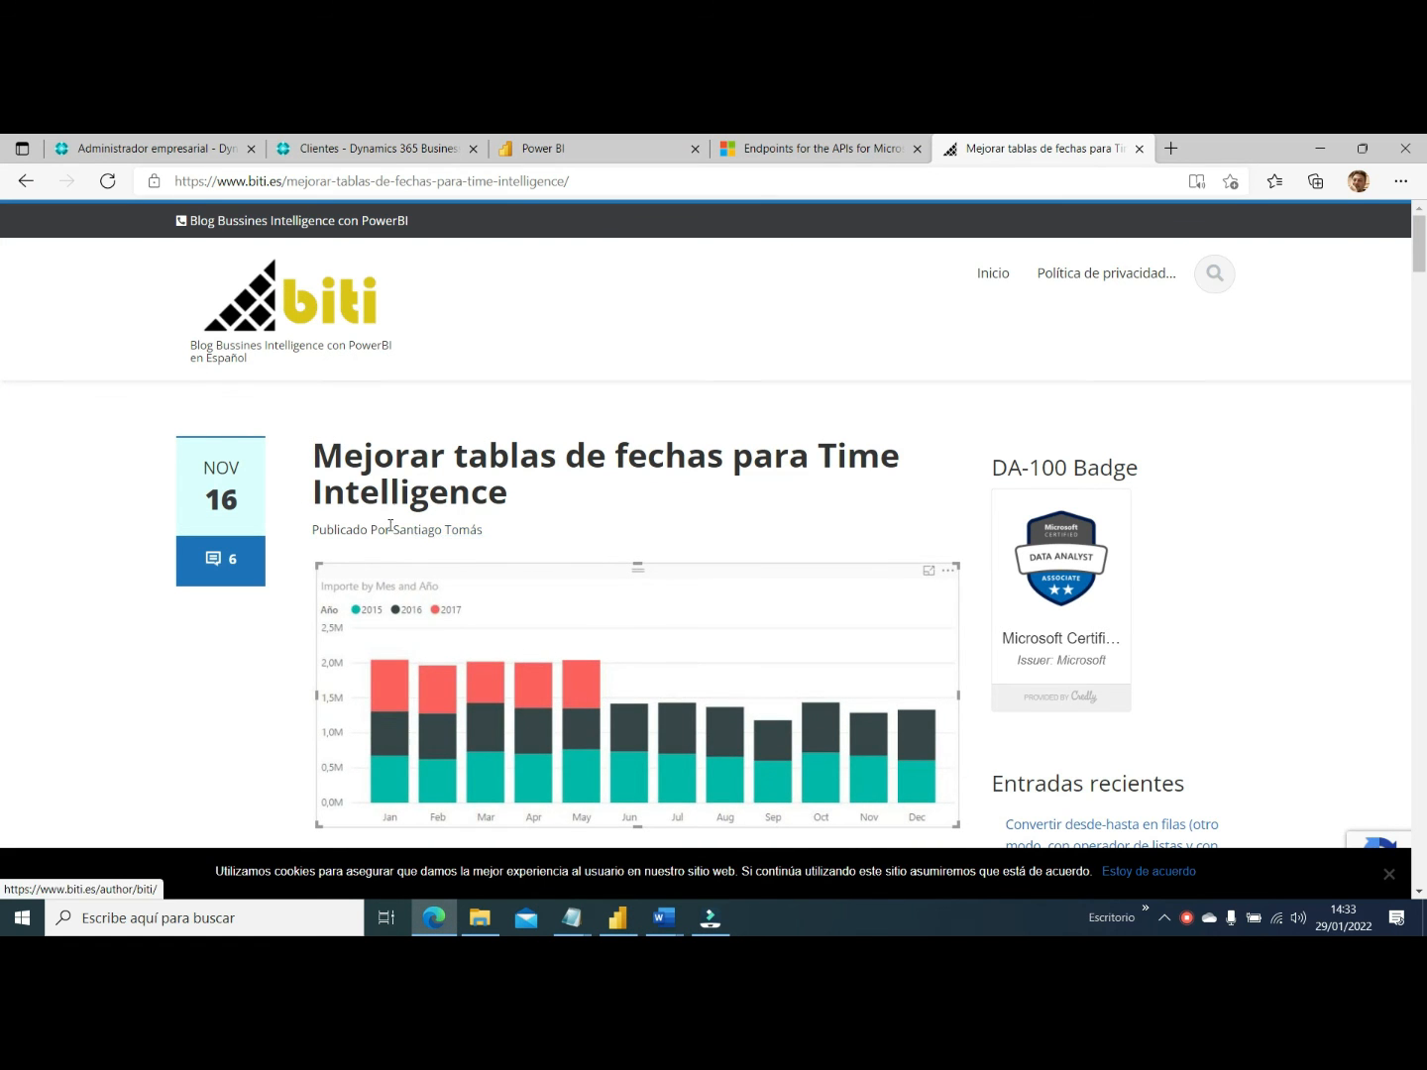
scroll(589, 500, down, 2)
scroll(570, 503, up, 2)
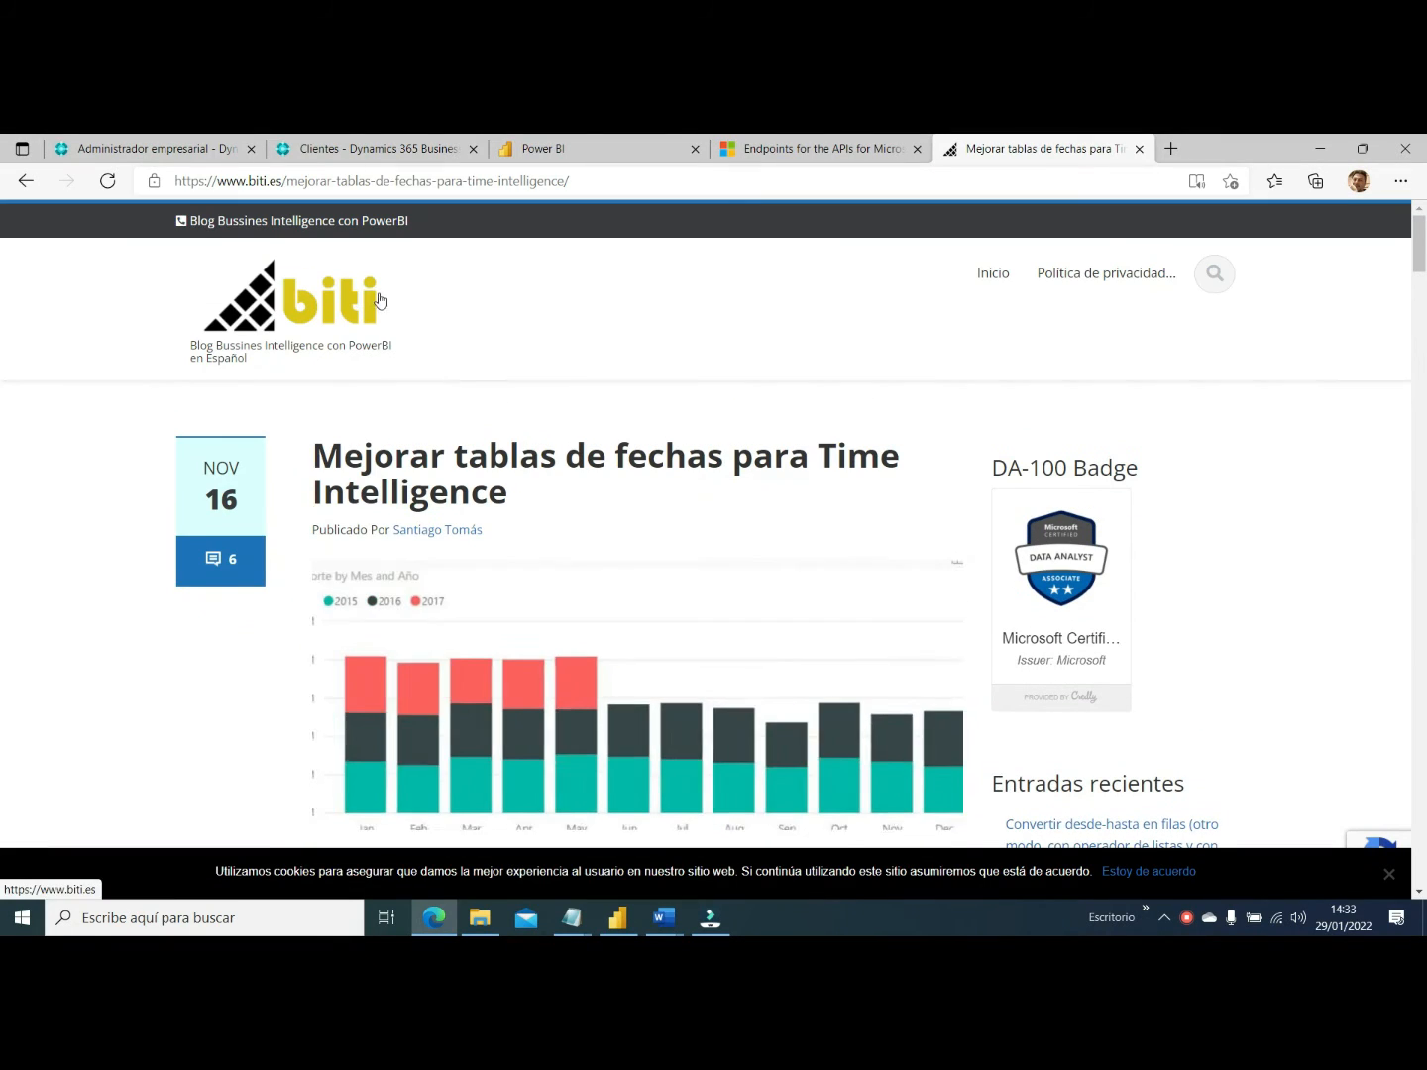
click(184, 185)
click(300, 694)
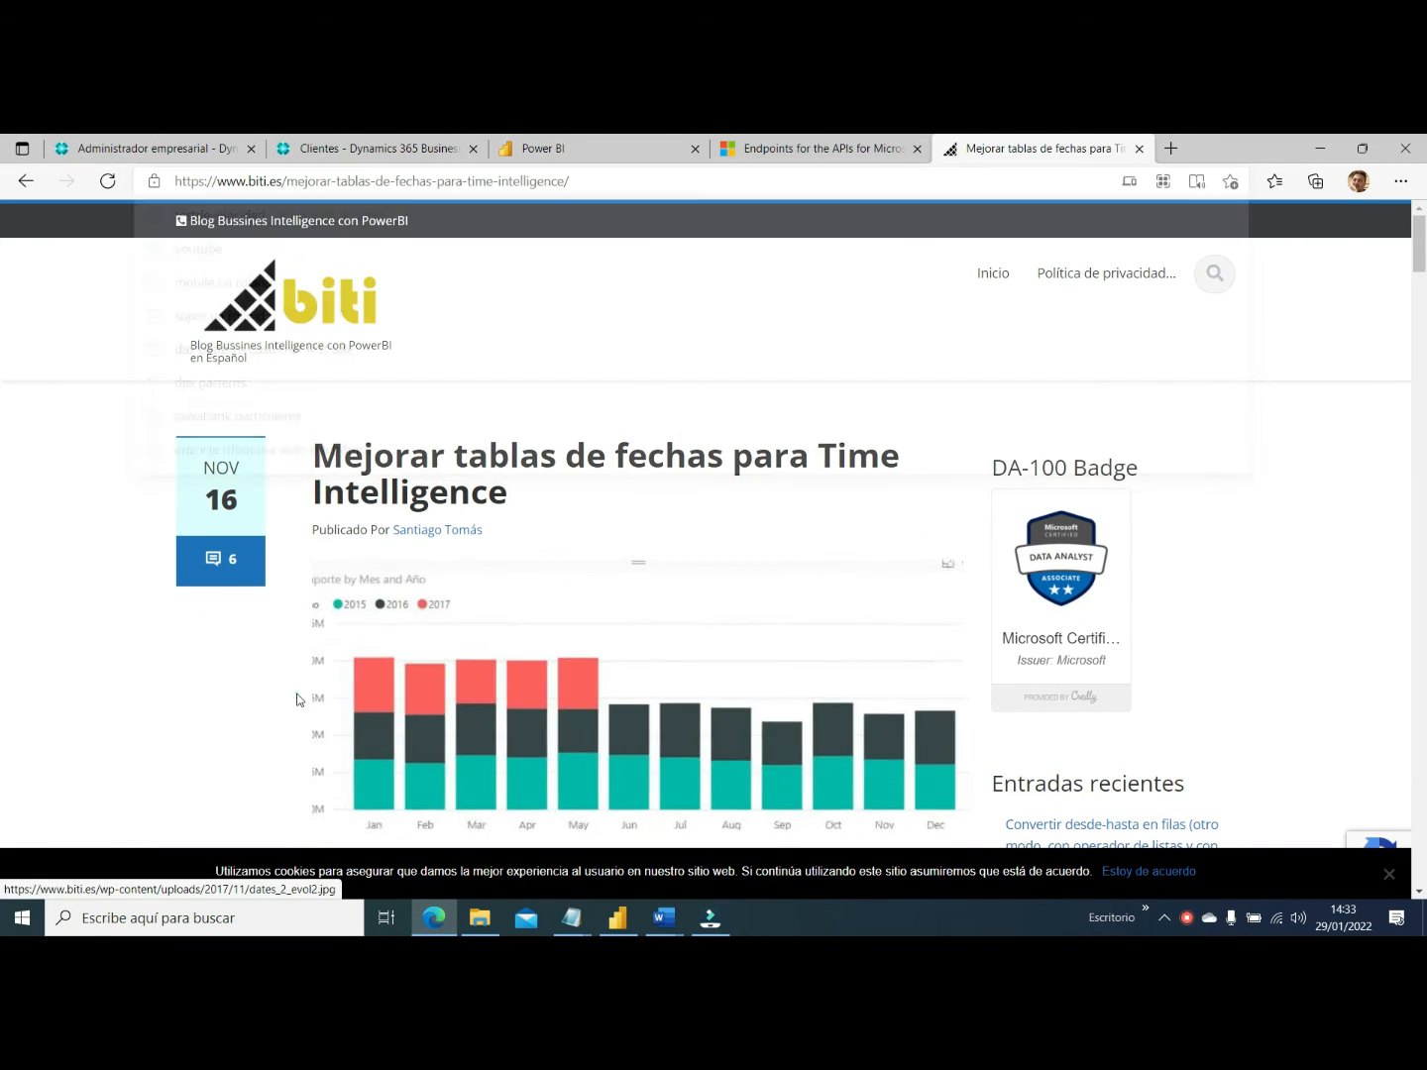
scroll(764, 751, down, 5)
scroll(764, 751, down, 8)
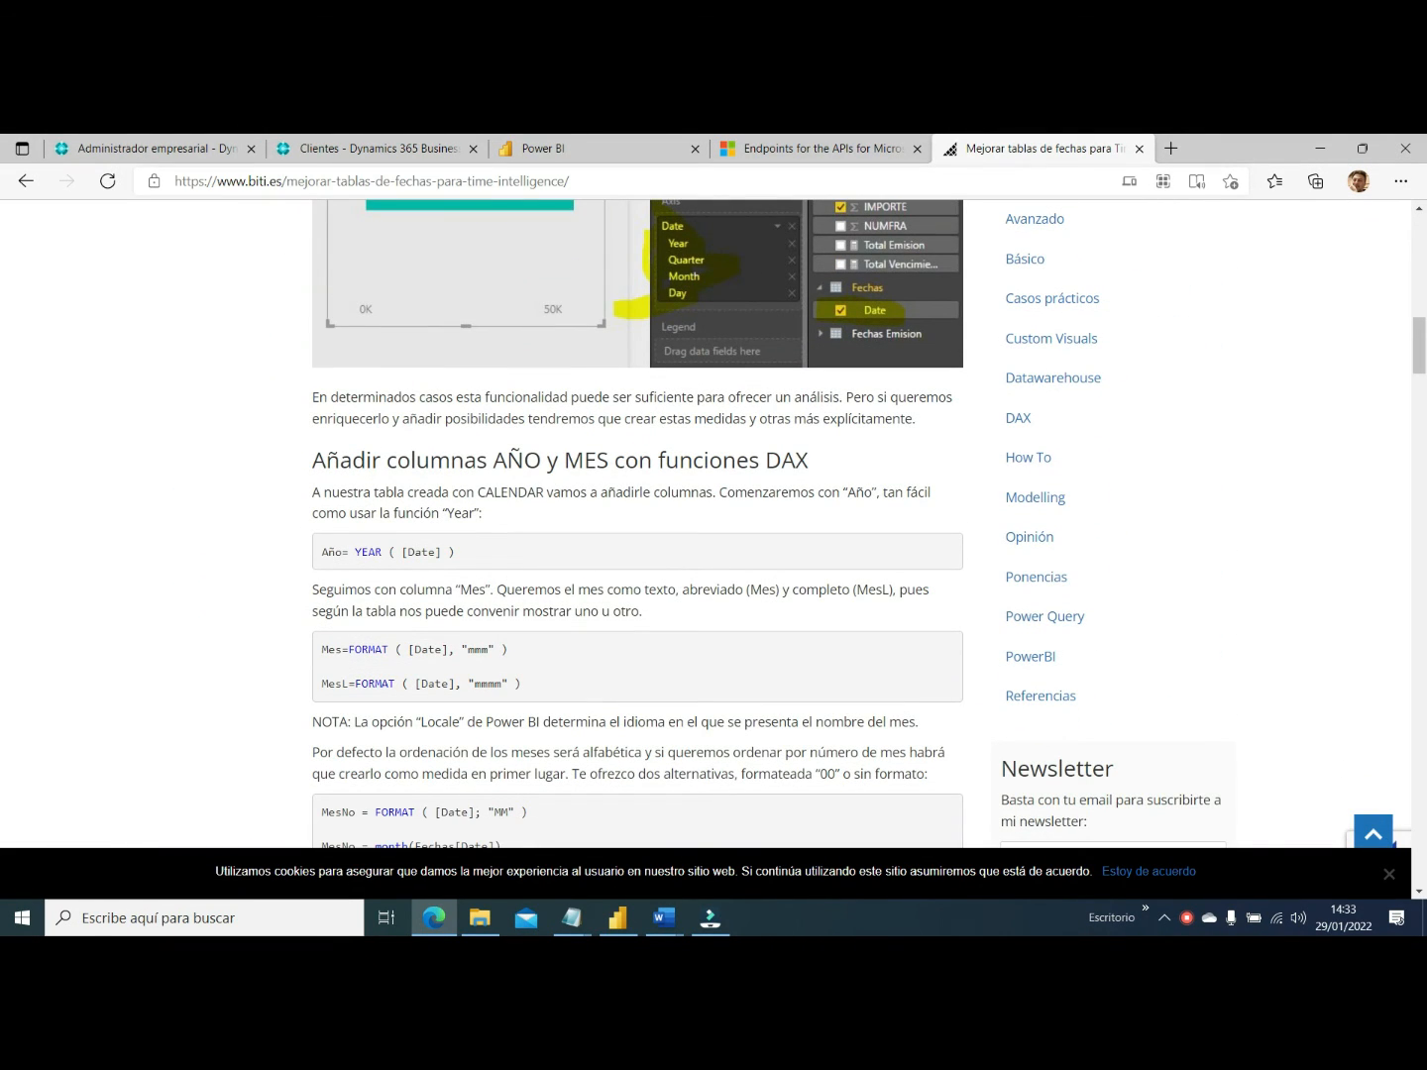
key(alt+Tab)
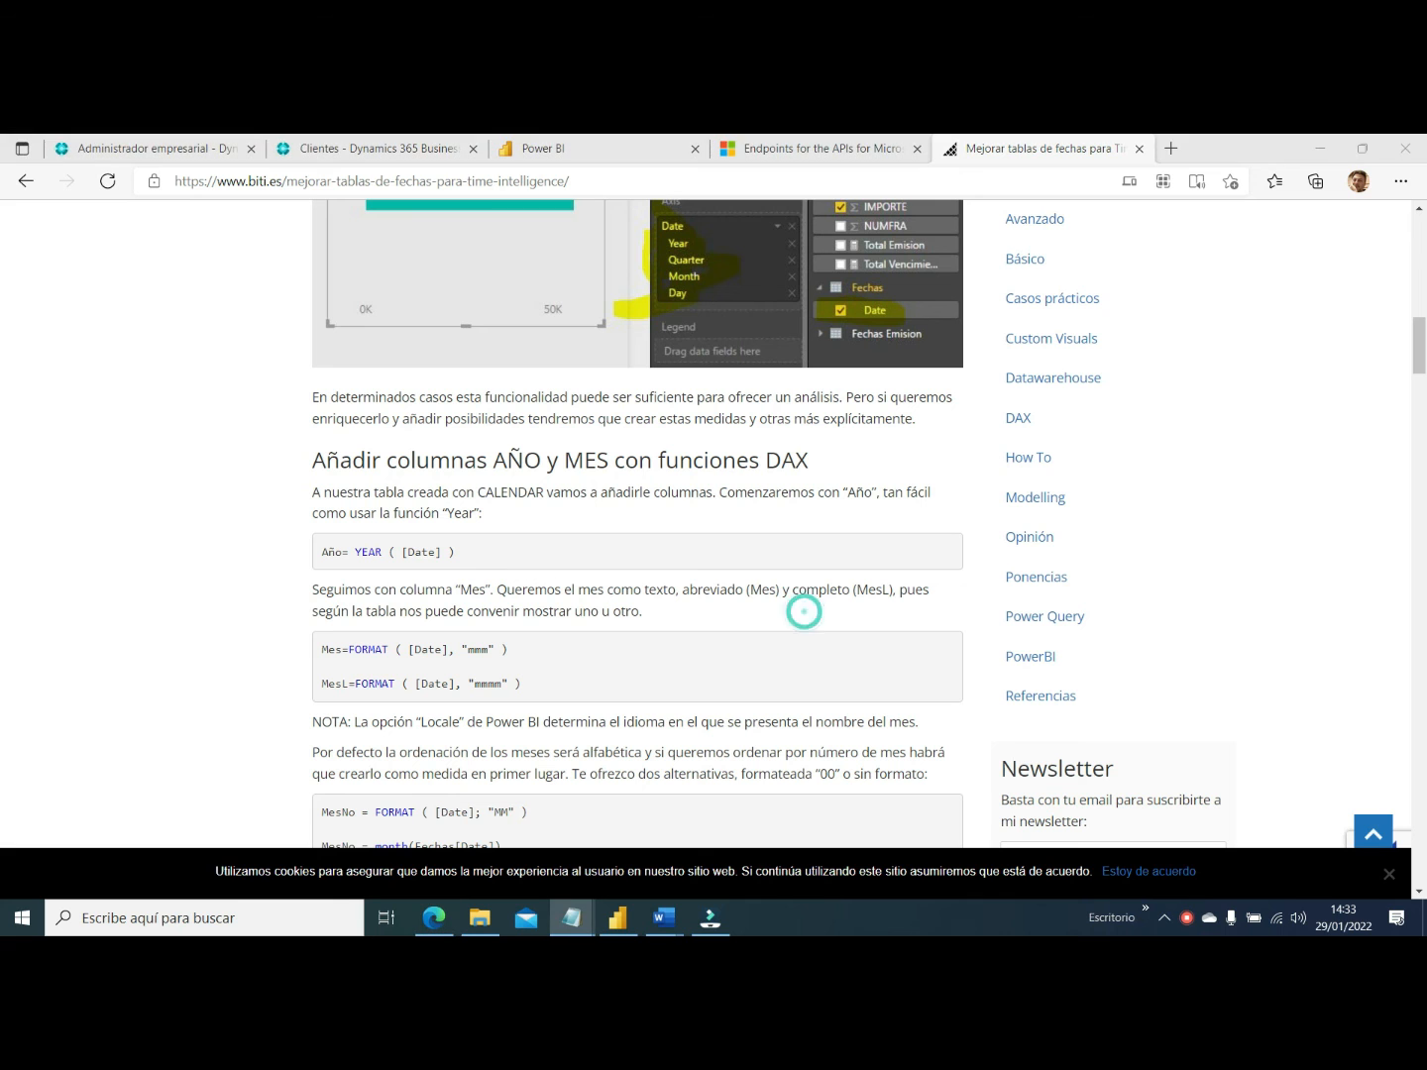
drag(1418, 356, 1357, 570)
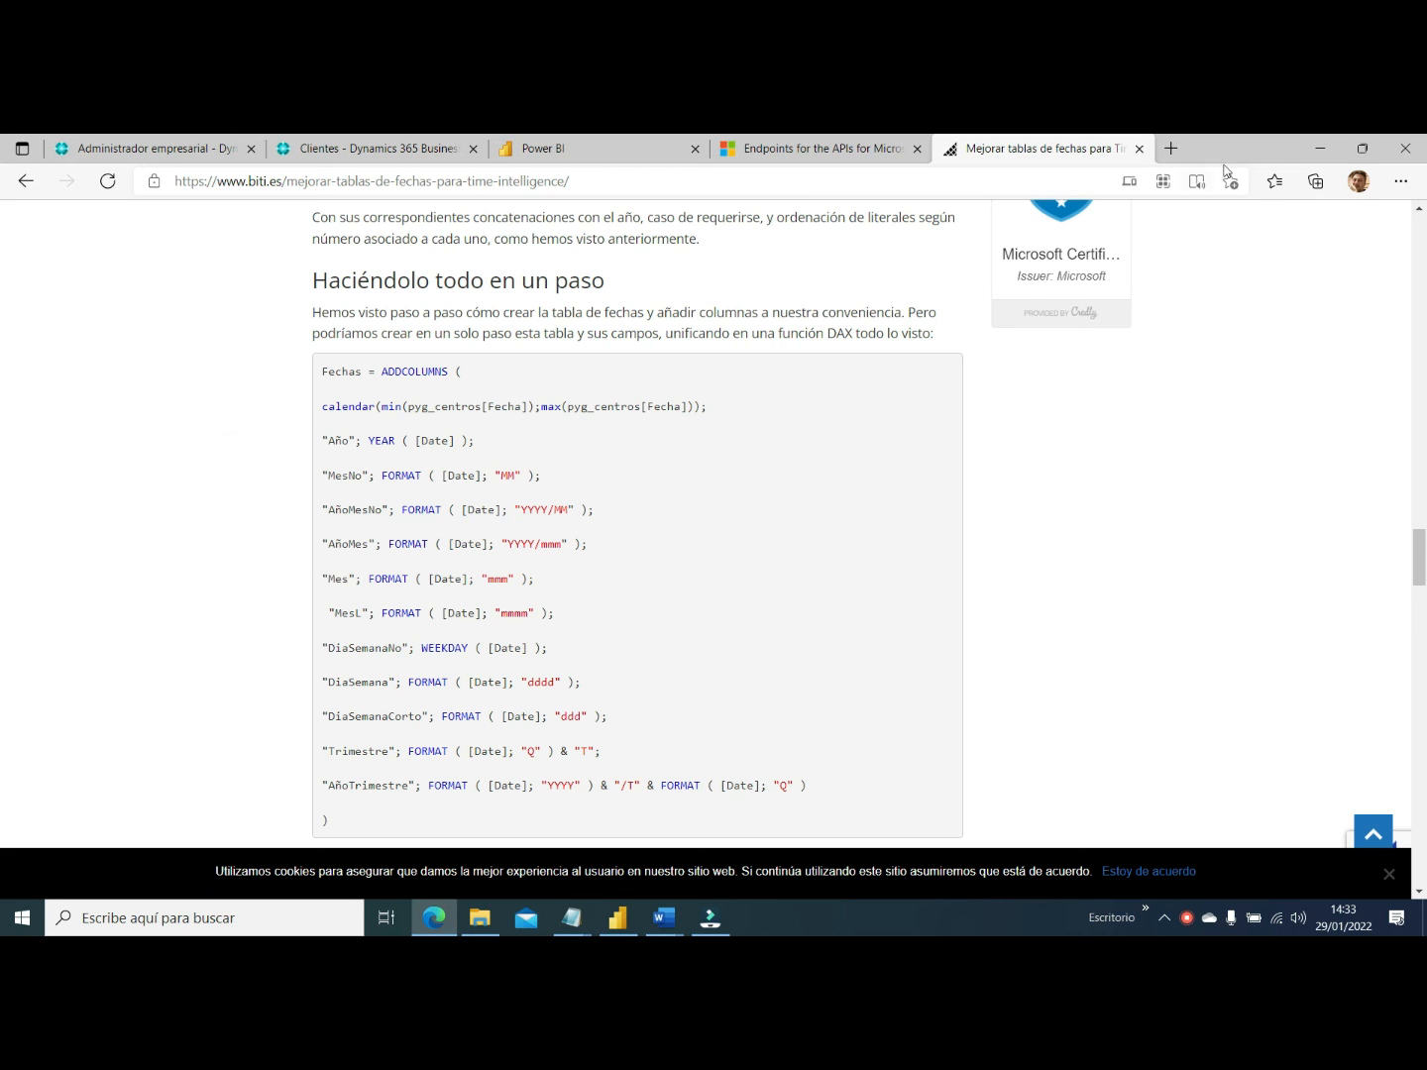
click(1314, 148)
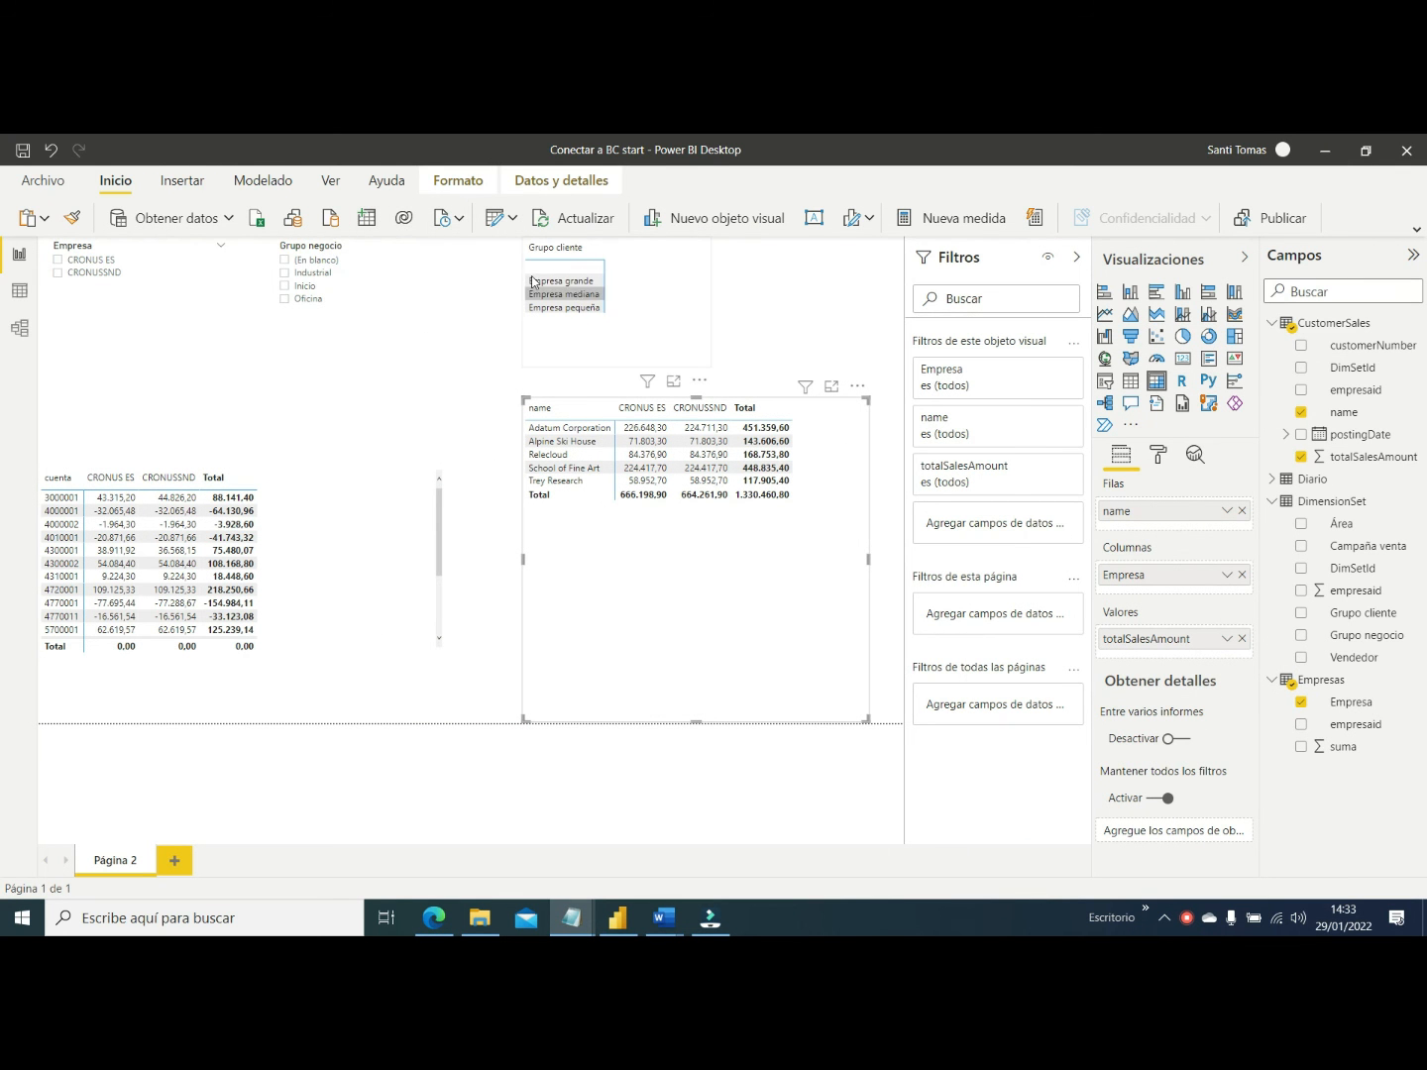
Create a calculated table with the article's Fechas = ADDCOLUMNS formula, using commas as argument separators
click(366, 218)
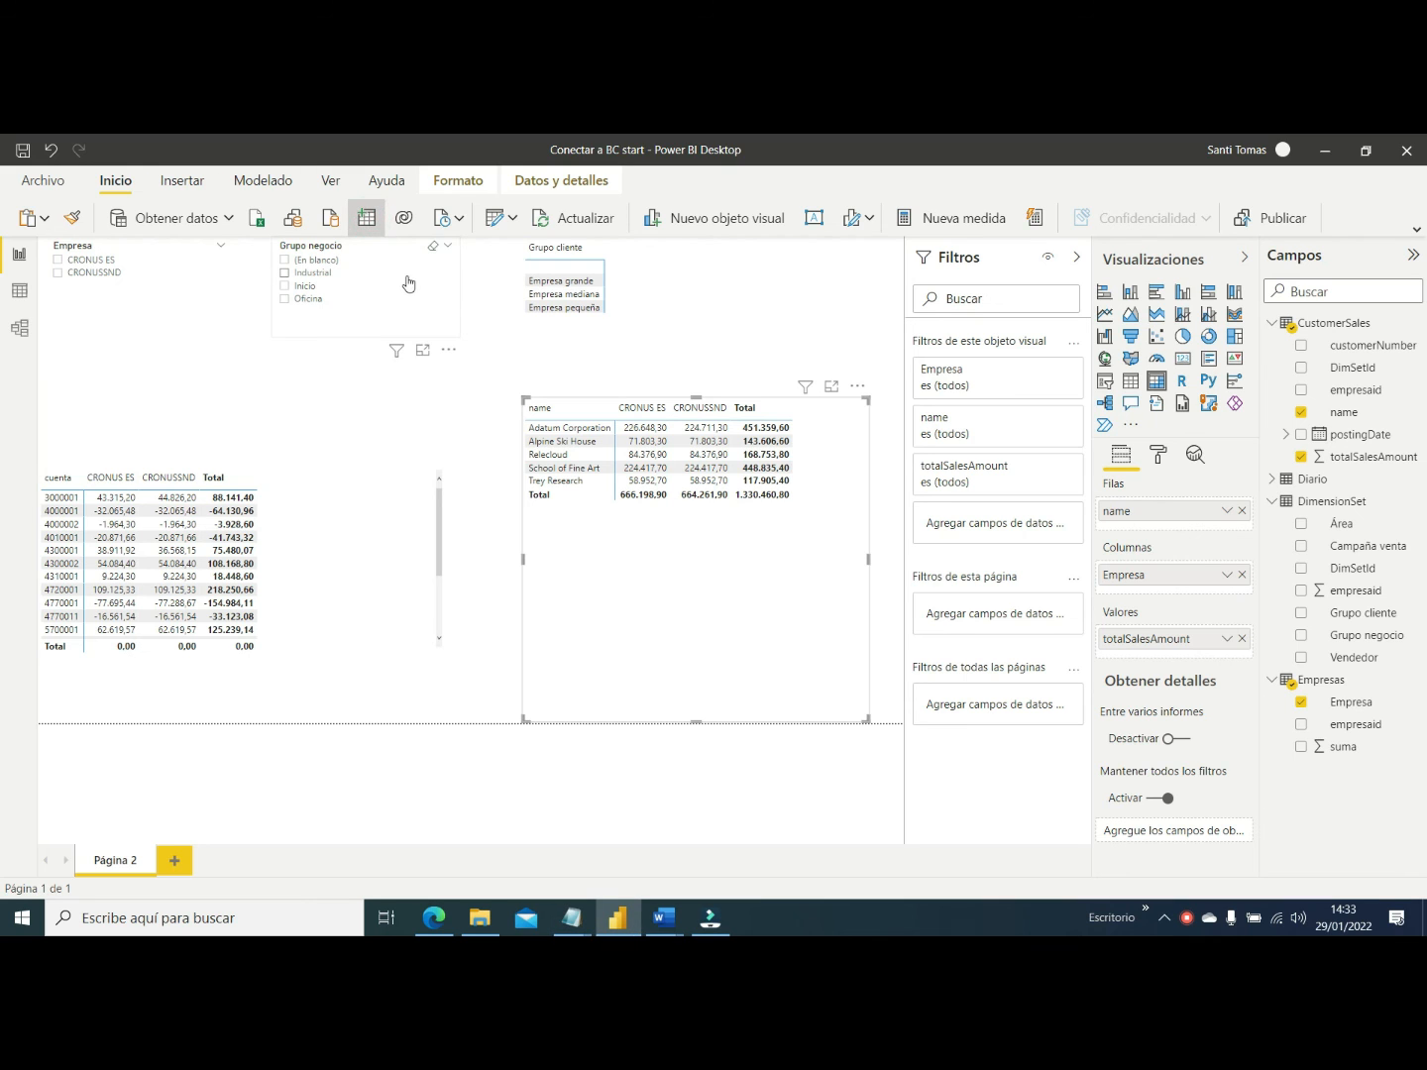
click(245, 184)
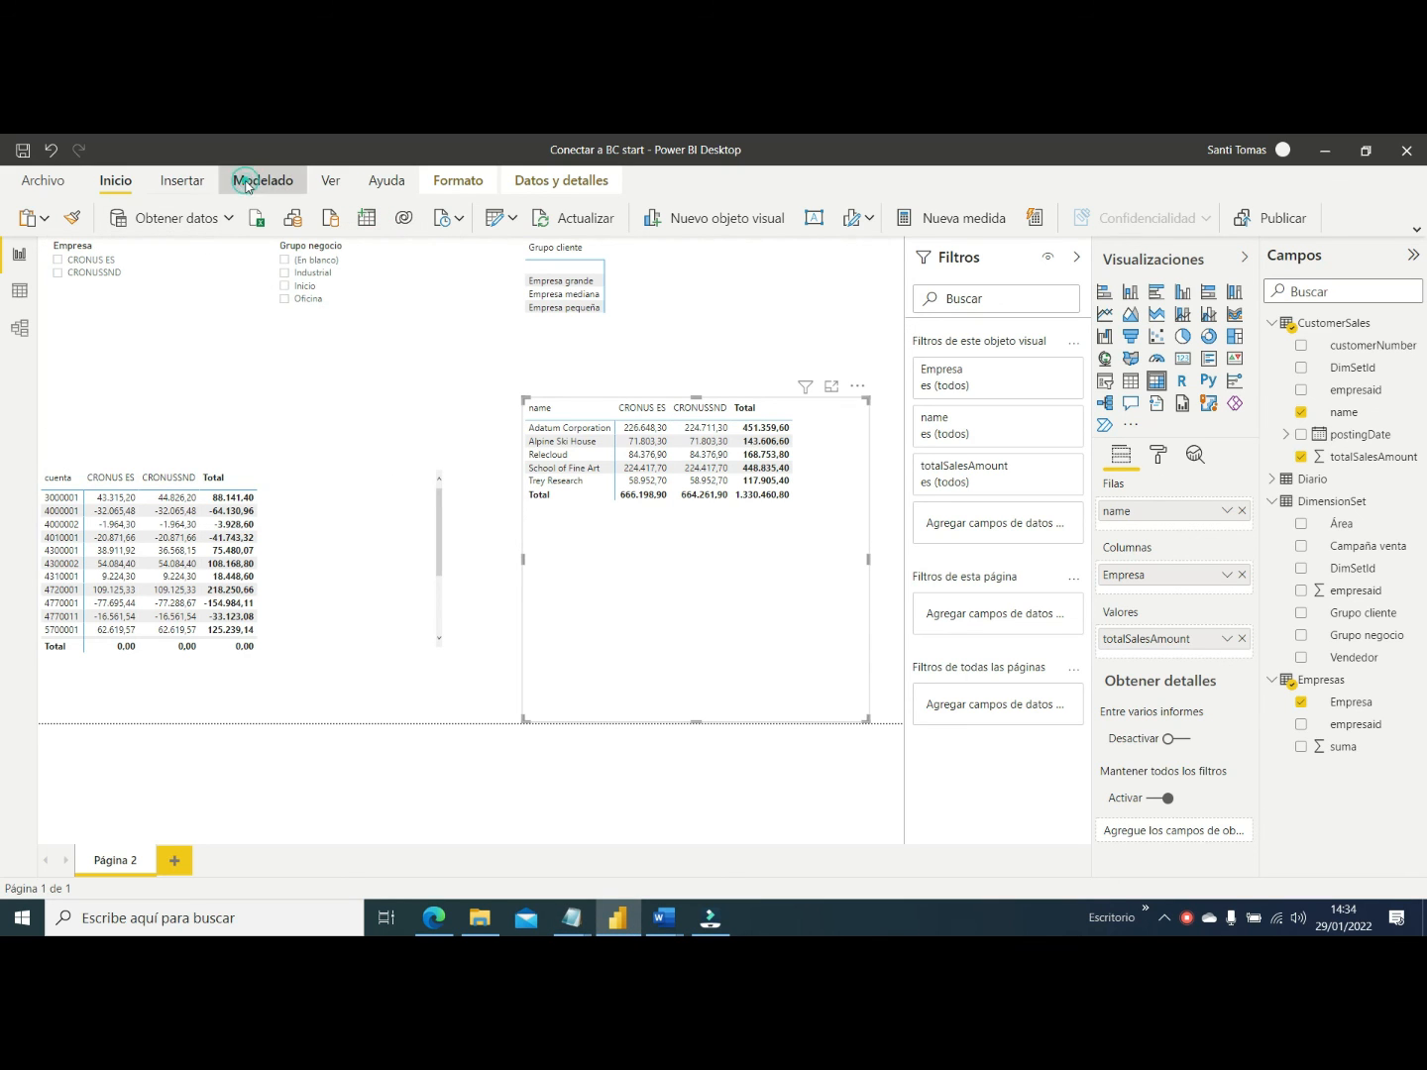
click(415, 219)
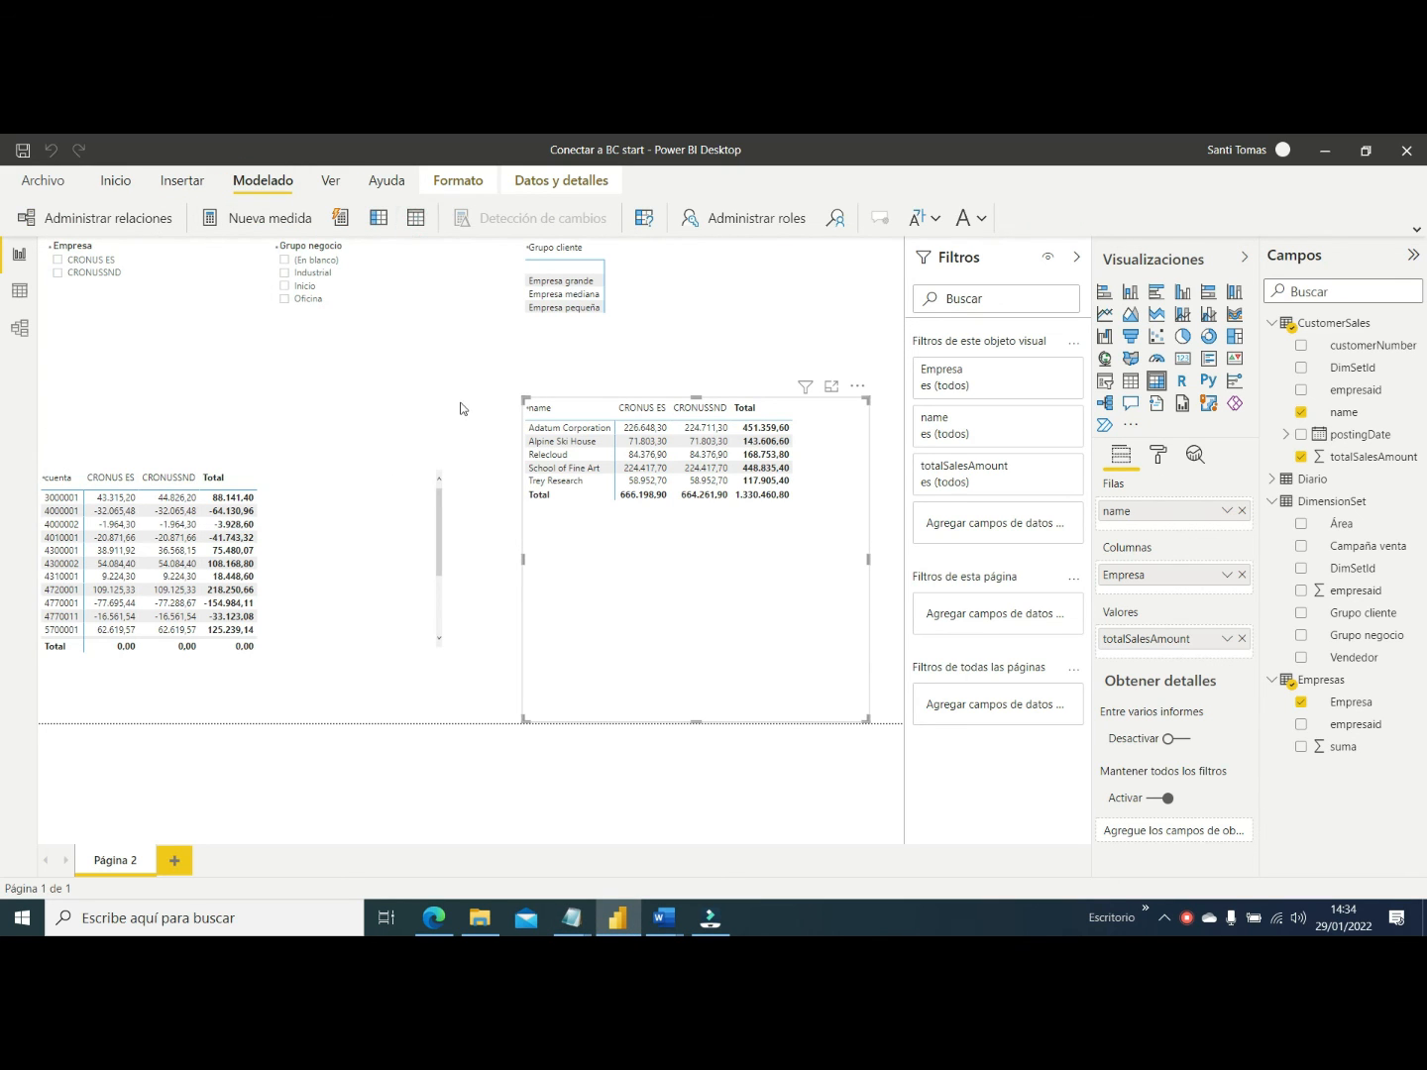
text(Fechas = ADDCOLUMNS (  calendar(min(pyg_centros[Fecha]),max(pyg_centros[Fecha])),  "Año", YEAR ( [Date] ),  "MesNo", FORMAT ( [Date], "MM" ),  "AñoMesNo", FORMAT ( [Date], "YYYY/MM" ),  "AñoMes", FORMAT ( [Date], "YYYY/mmm" ),  "Mes", FORMAT ( [Date], "mmm" ),   "MesL", FORMAT ( [Date], "mmmm" ),  "DiaSemanaNo", WEEKDAY ( [Date] ),  "DiaSemana", FORMAT ( [Date], "dddd" ),  "DiaSemanaCorto", FORMAT ( [Date], "ddd" ),  "Trimestre", FORMAT ( [Date], "Q" ) & "T",  "AñoTrimestre", FORMAT ( [Date], "YYYY" ) & "/T" & FORMAT ( [Date], "Q" )  ))
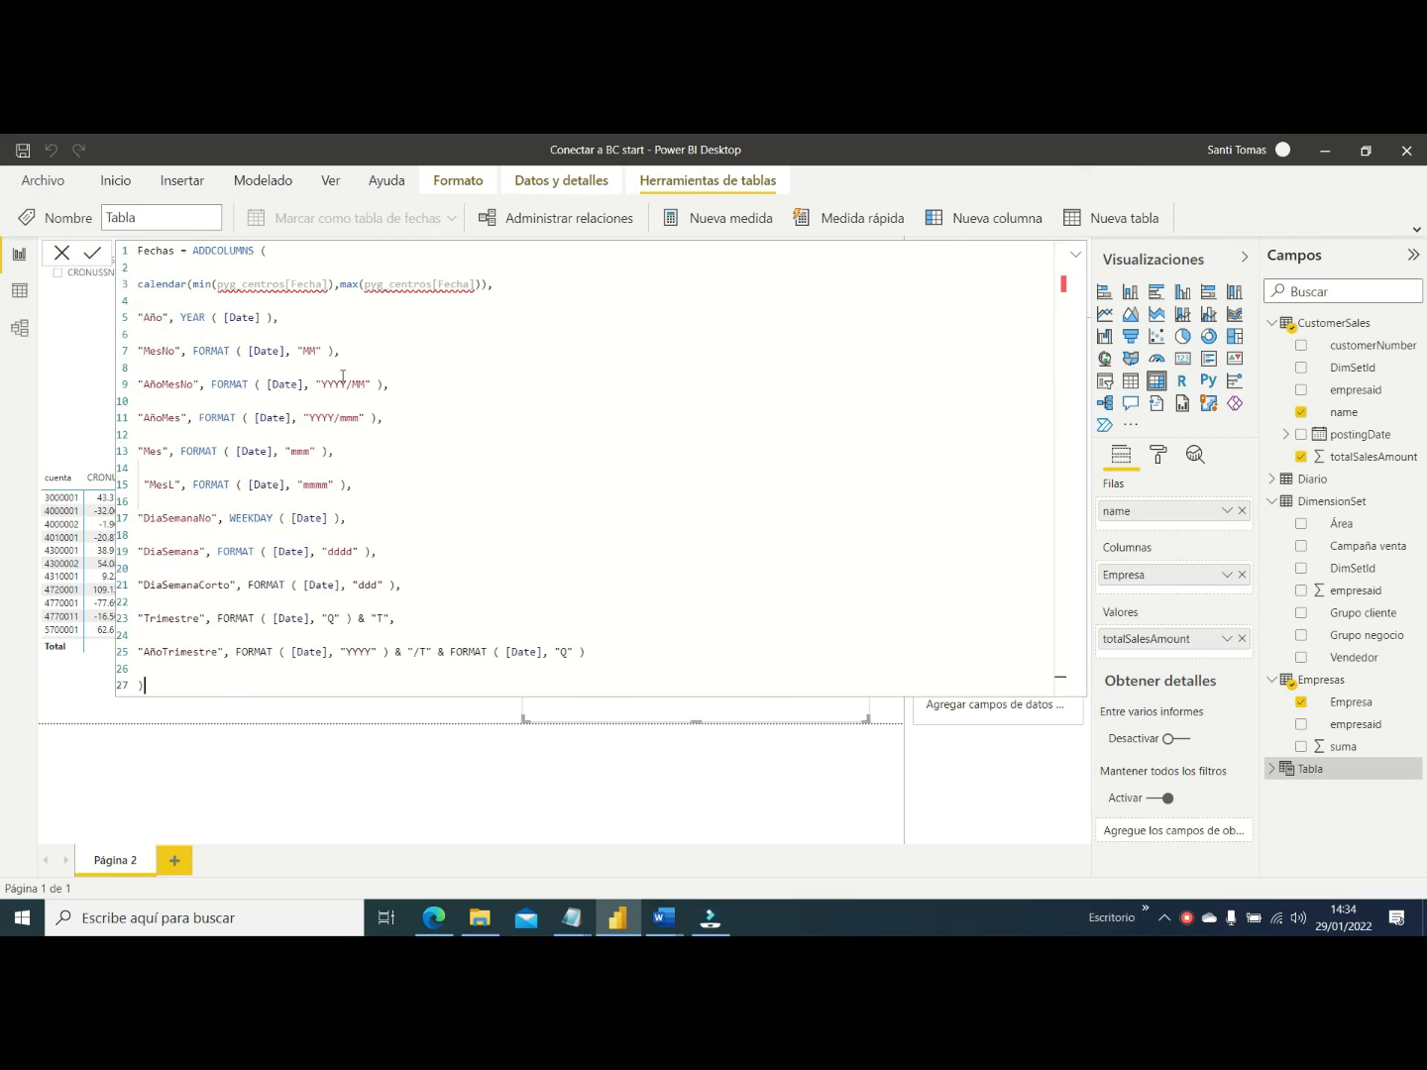
Replace pyg_centros[Fecha] with Diario[Fecha] in the min argument of the calendar function
drag(218, 287, 331, 287)
key(Delete)
text(ia)
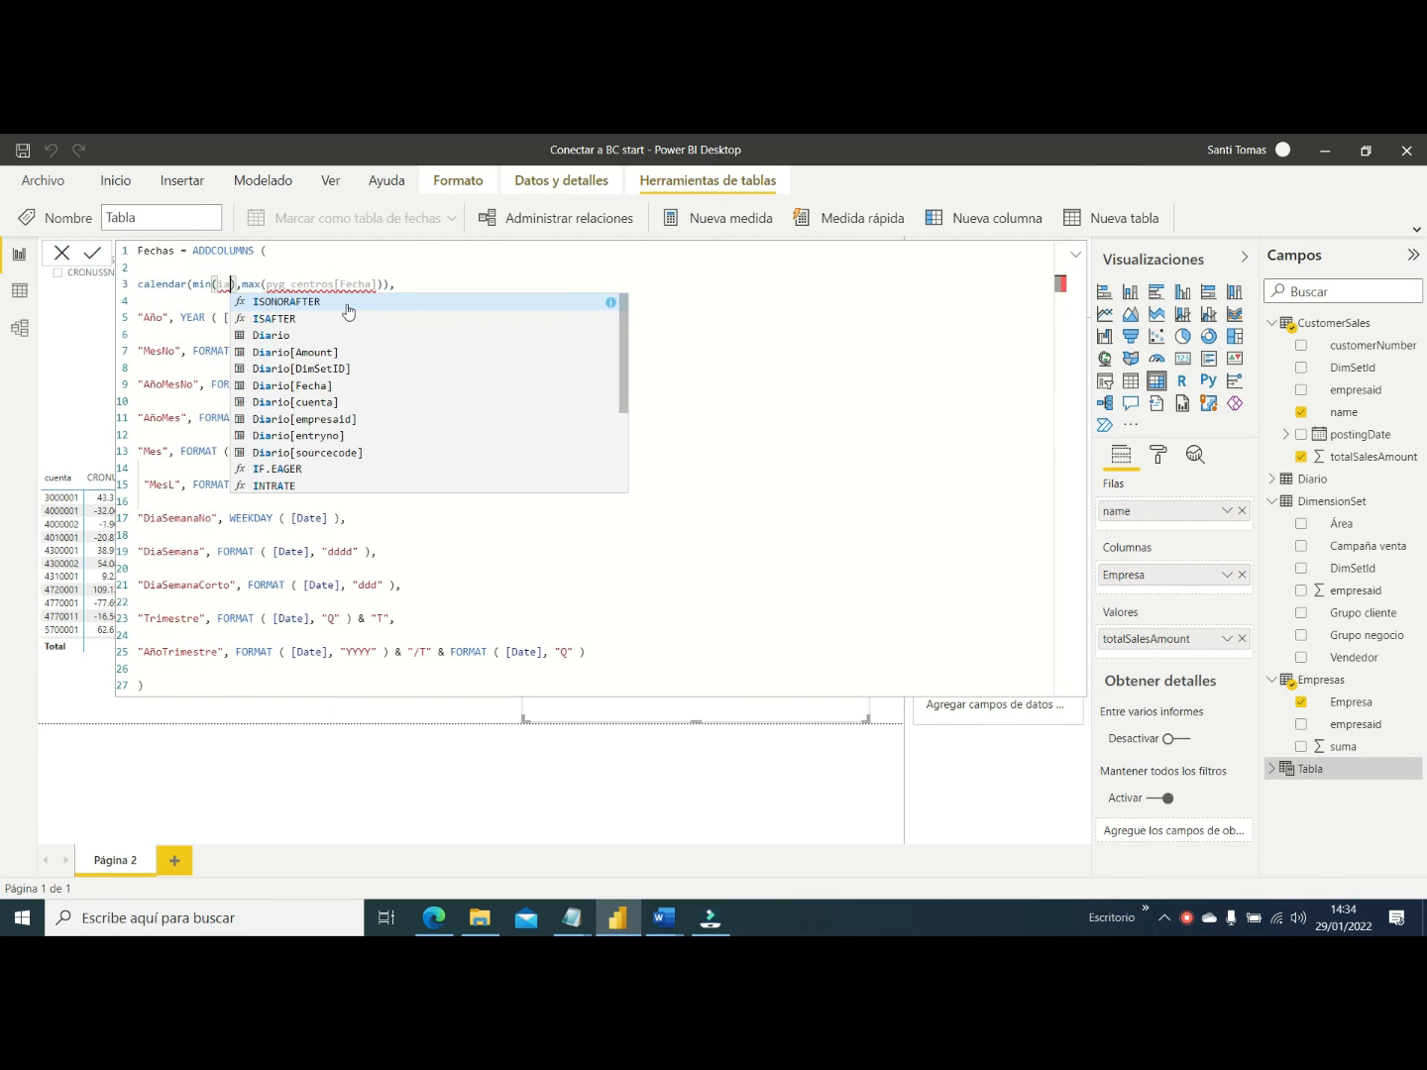
key(BackSpace)
key(BackSpace)
text(diar)
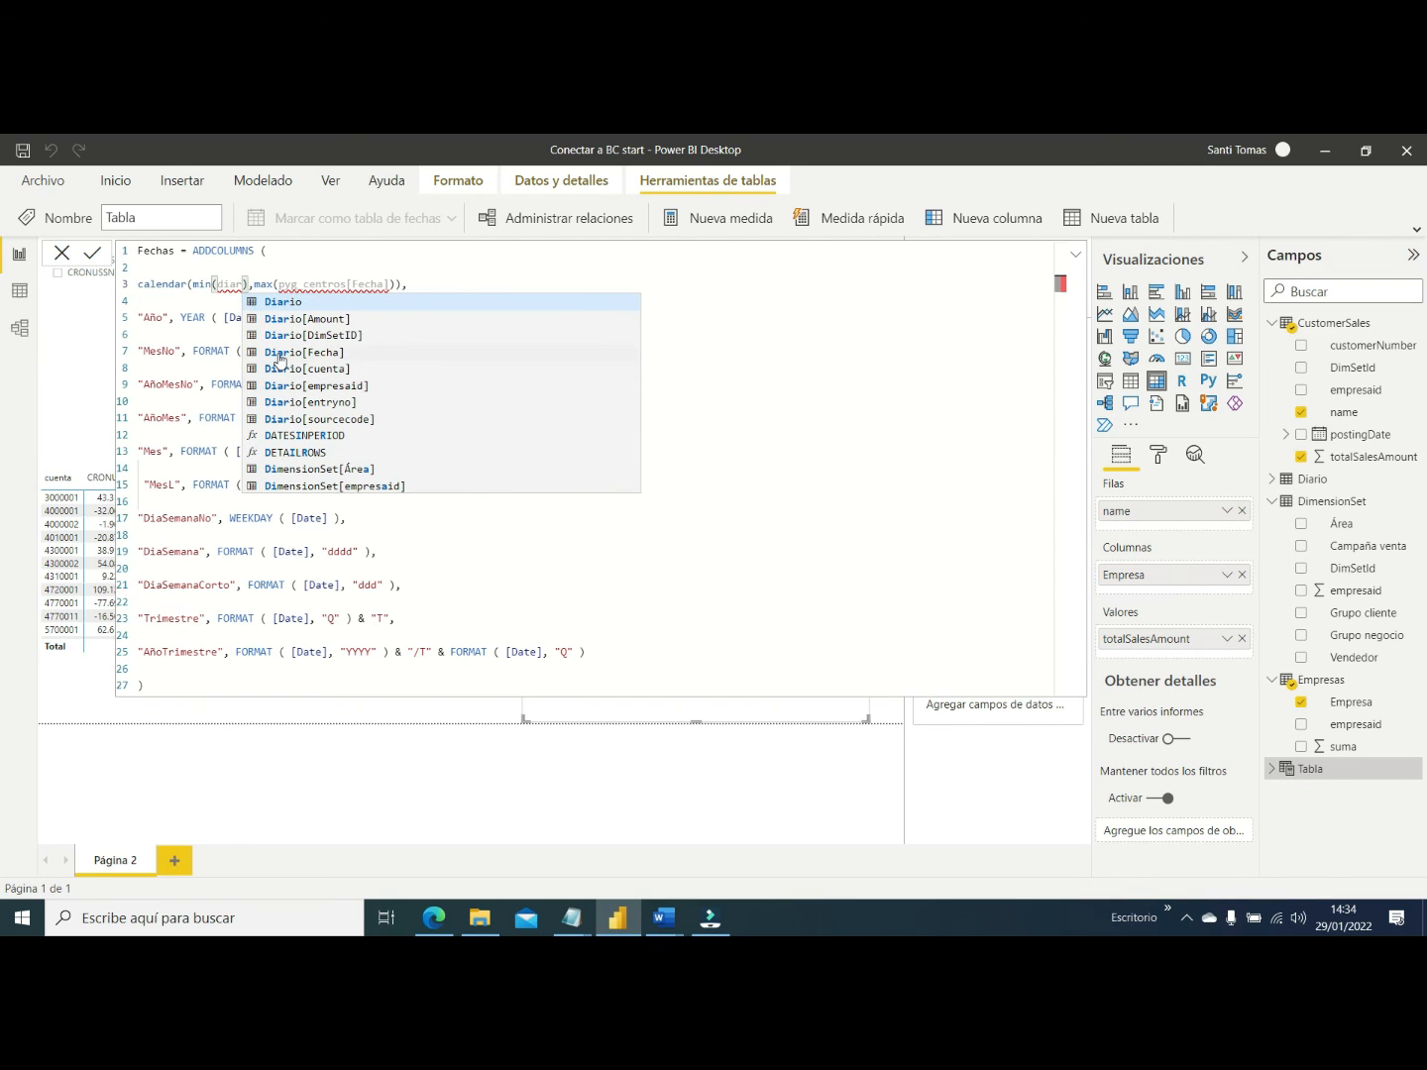
click(280, 354)
Replace pyg_centros[Fecha] with Diario[Fecha] in the max argument and commit the Fechas table formula
drag(216, 285, 439, 285)
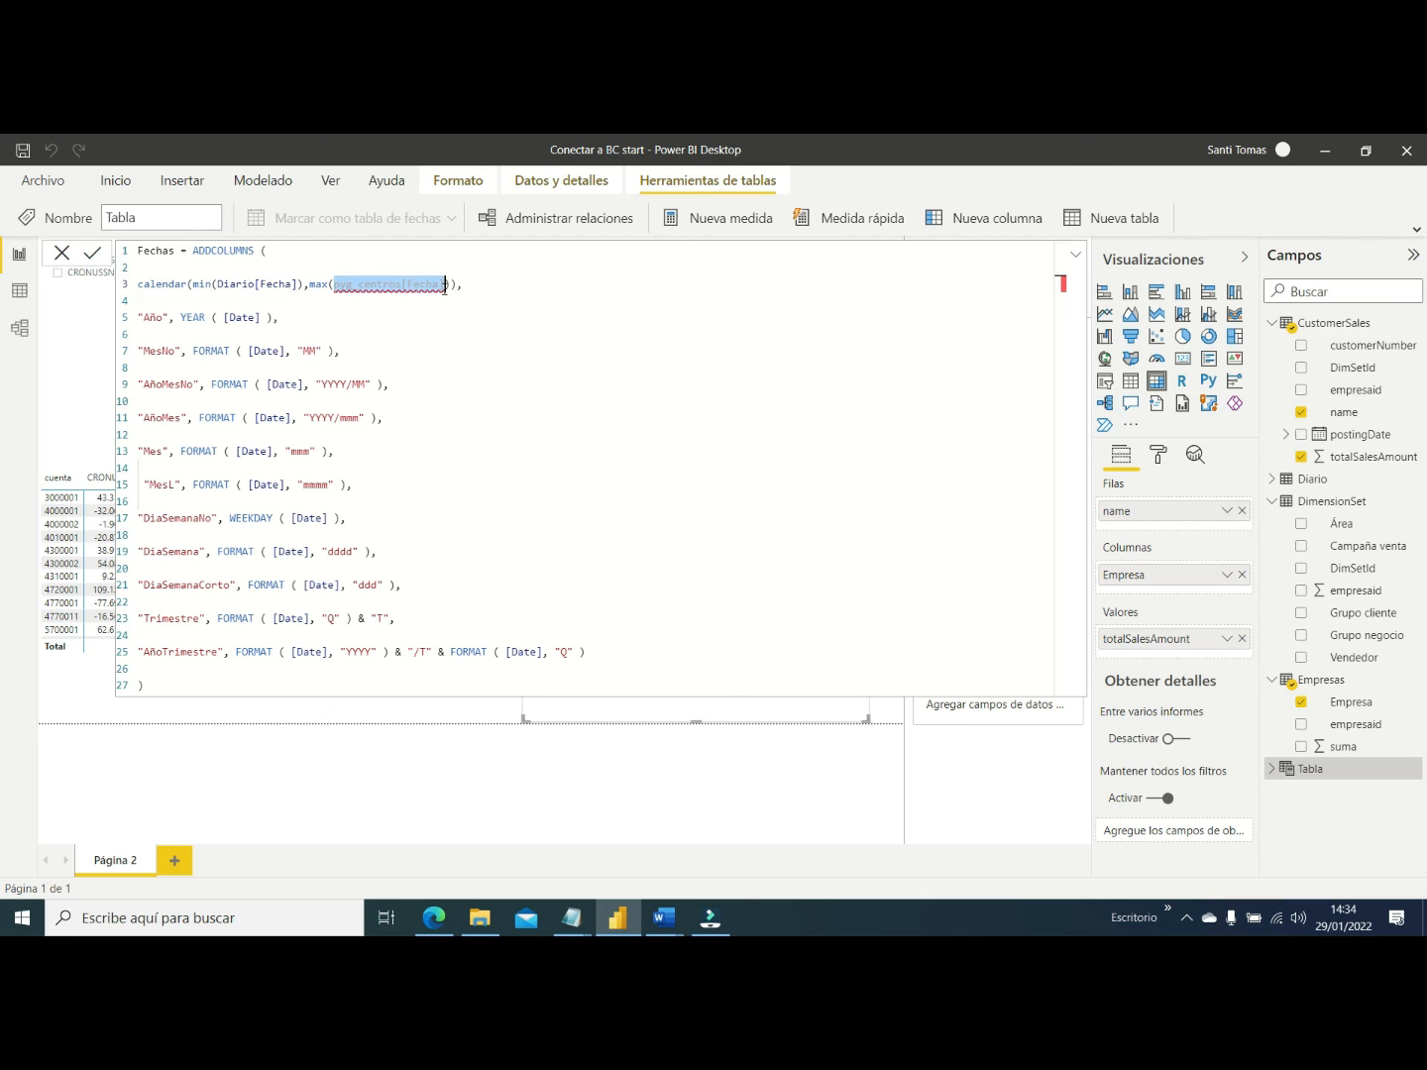
text(Diario[Fecha)
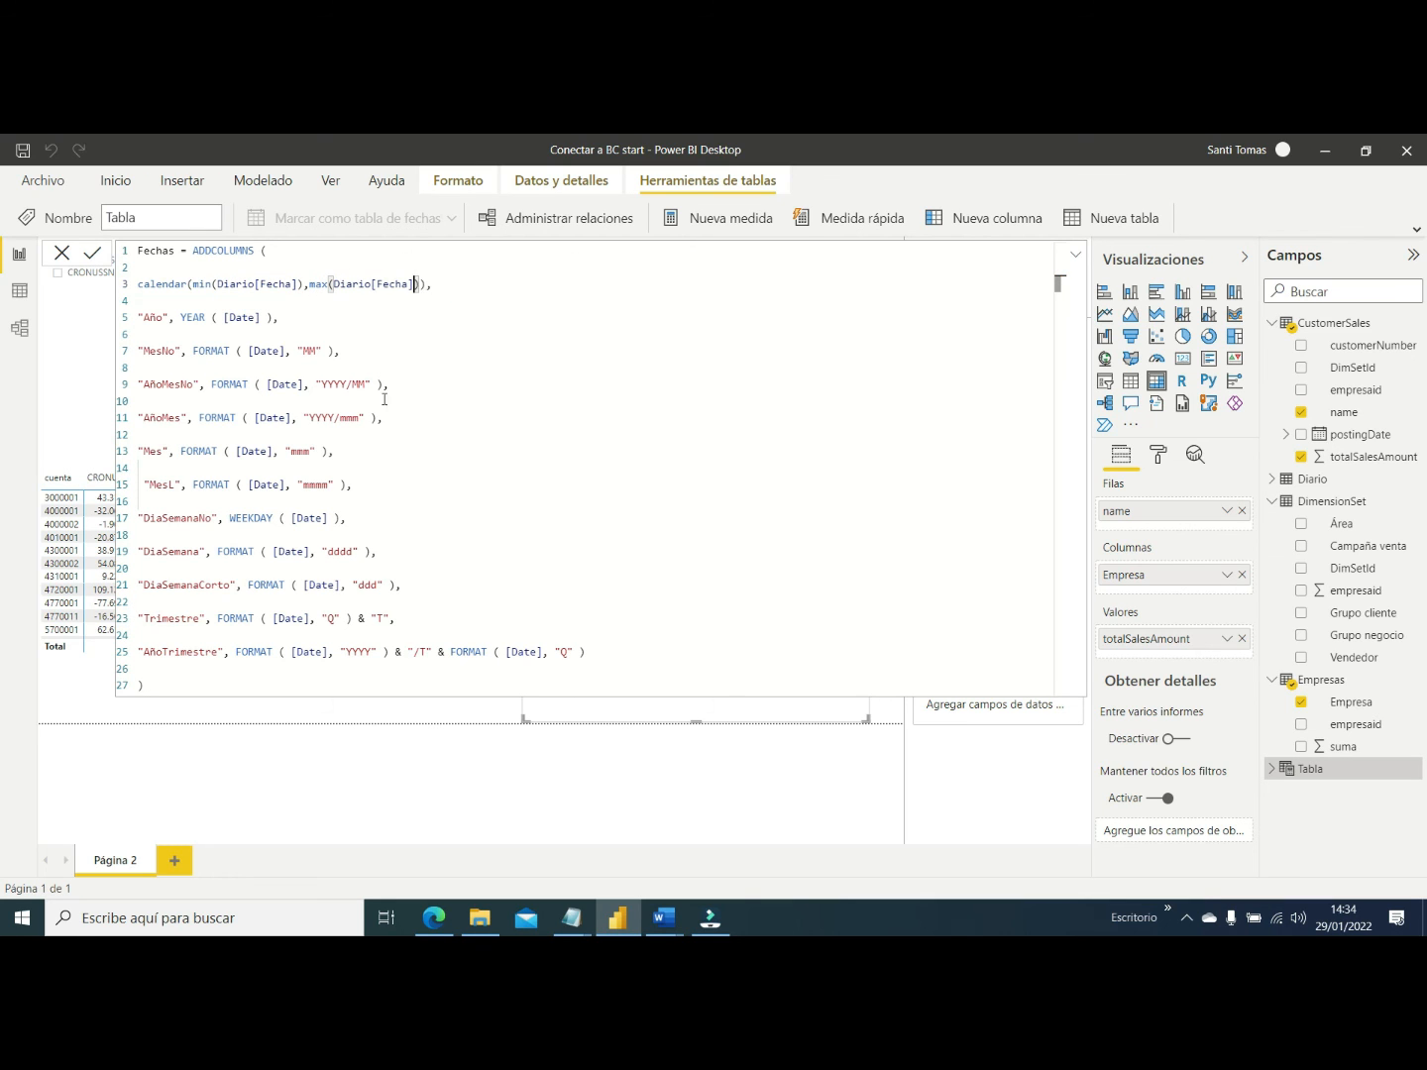
click(93, 260)
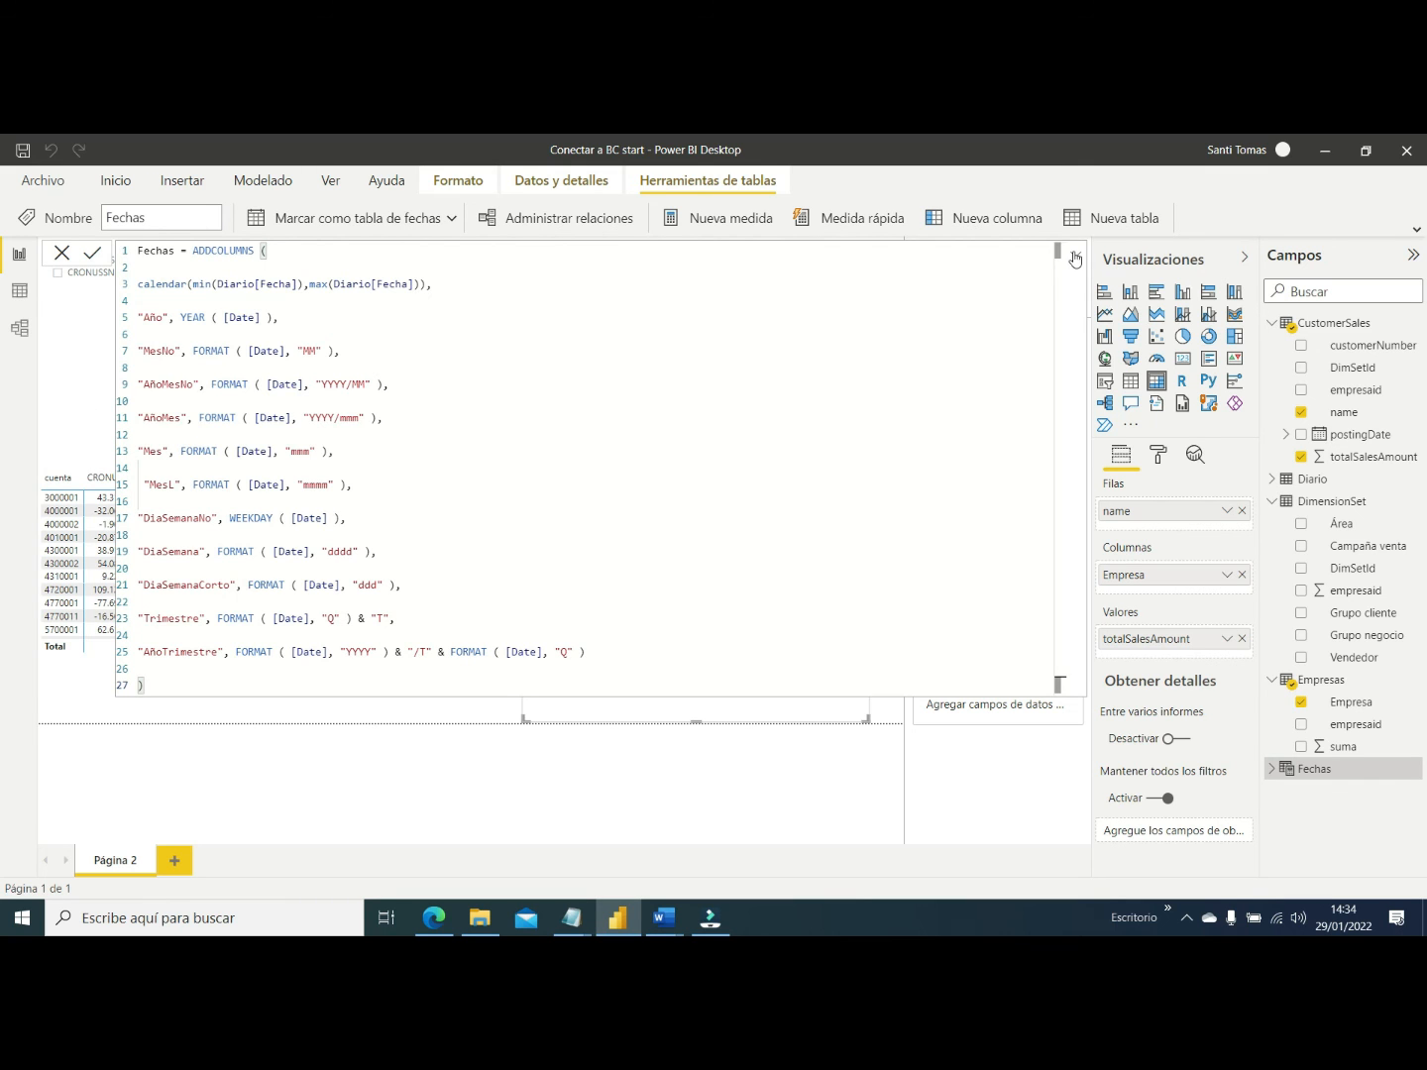
Collapse the Fechas formula editor and open the model diagram
click(1075, 260)
click(20, 328)
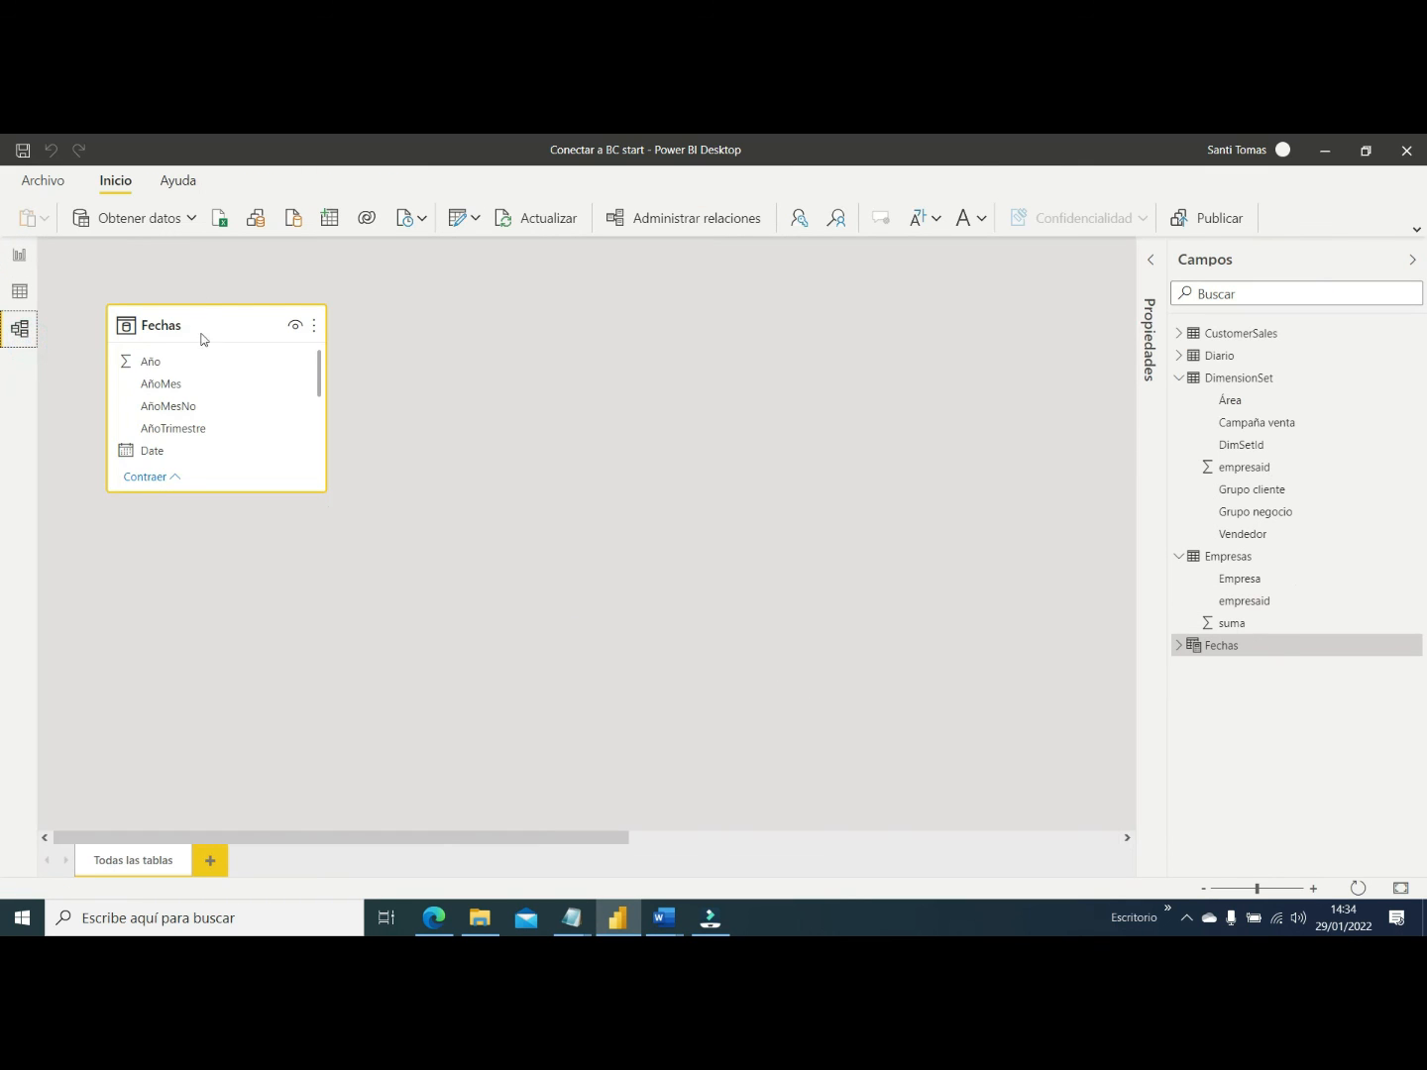
Place the Fechas table beside the other model tables, just below CustomerSales
drag(184, 326, 856, 397)
scroll(346, 846, right, 10)
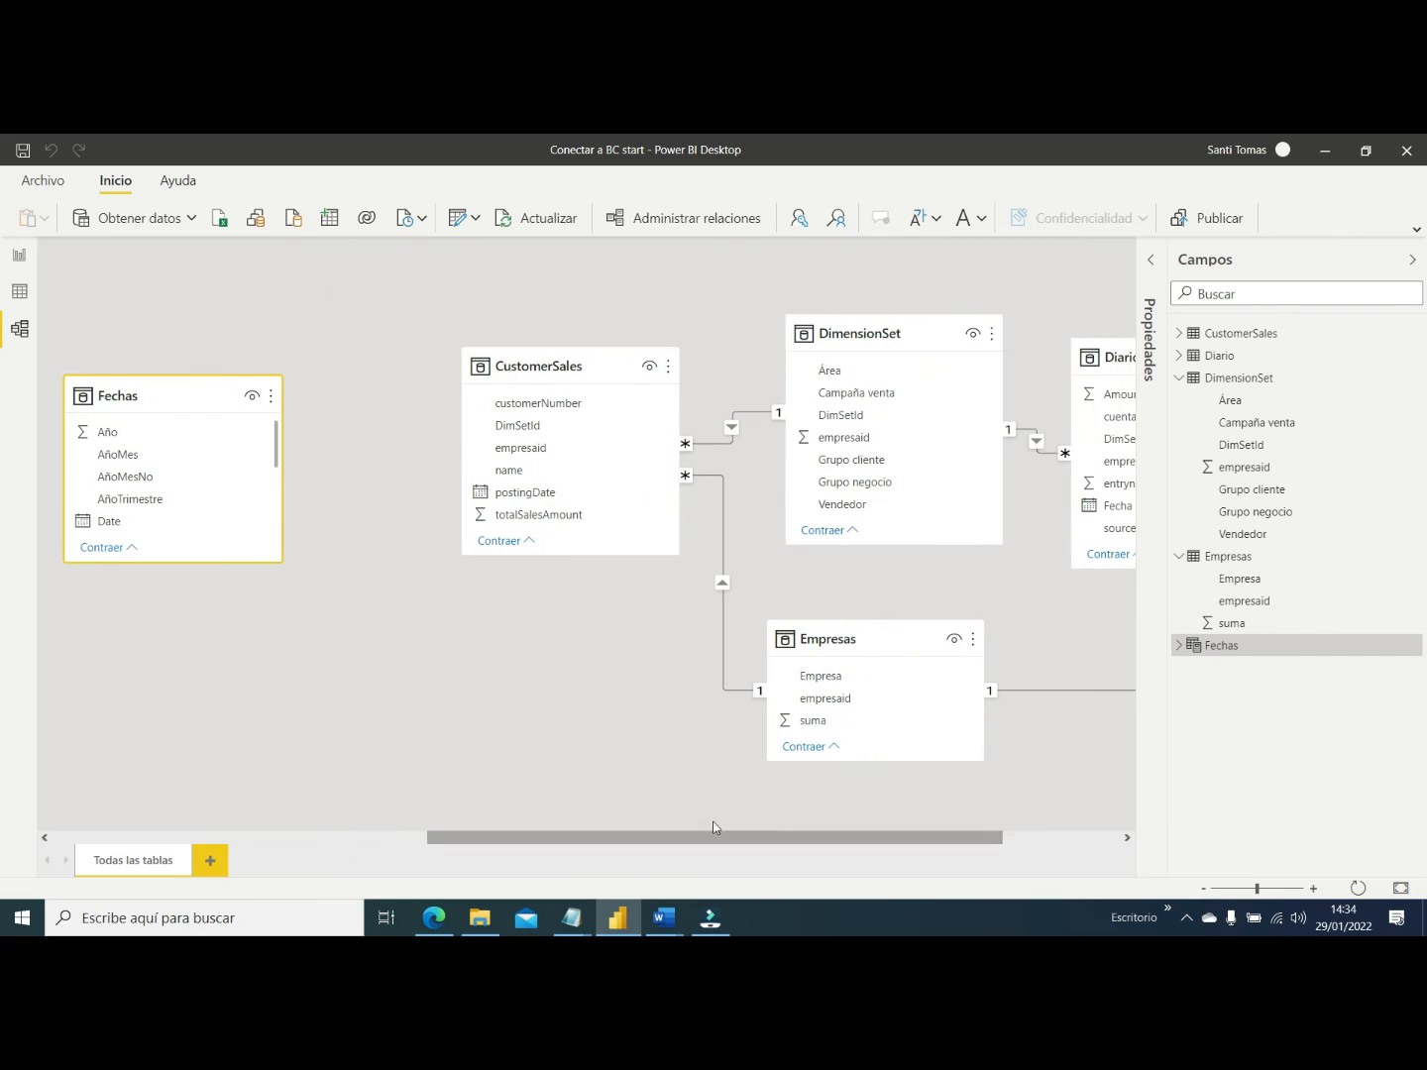
drag(219, 429, 562, 642)
Relate Fechas[Date] to CustomerSales[postingDate] and to Diario[Fecha] in the model diagram
scroll(446, 693, down, 1)
drag(446, 702, 532, 500)
scroll(856, 837, right, 5)
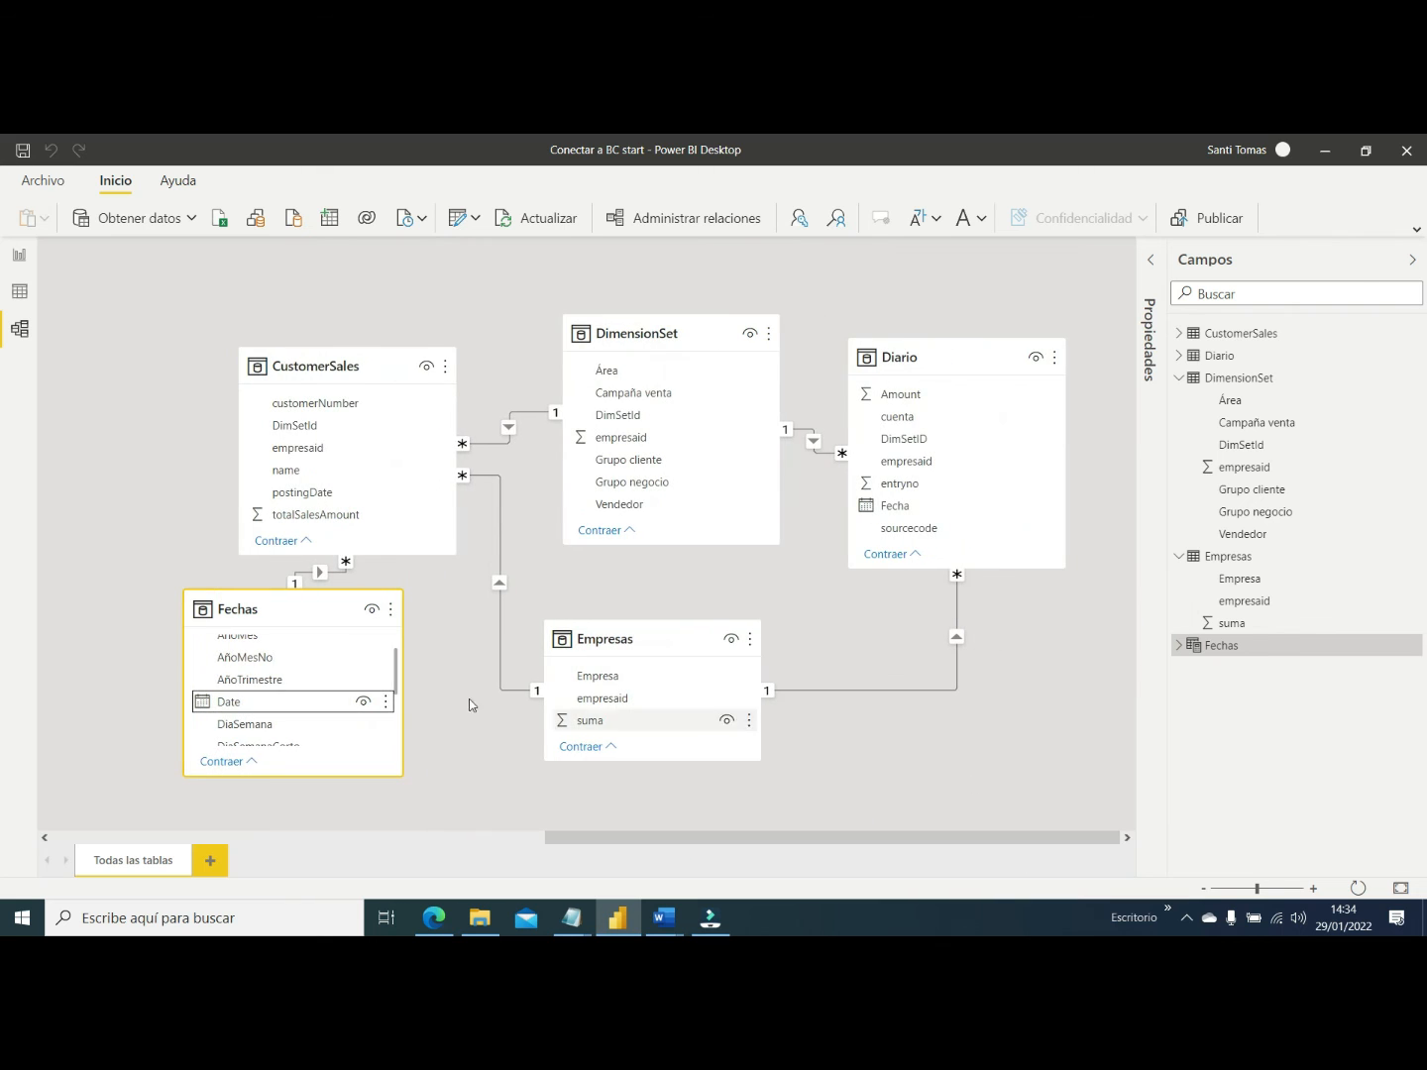
drag(248, 701, 912, 507)
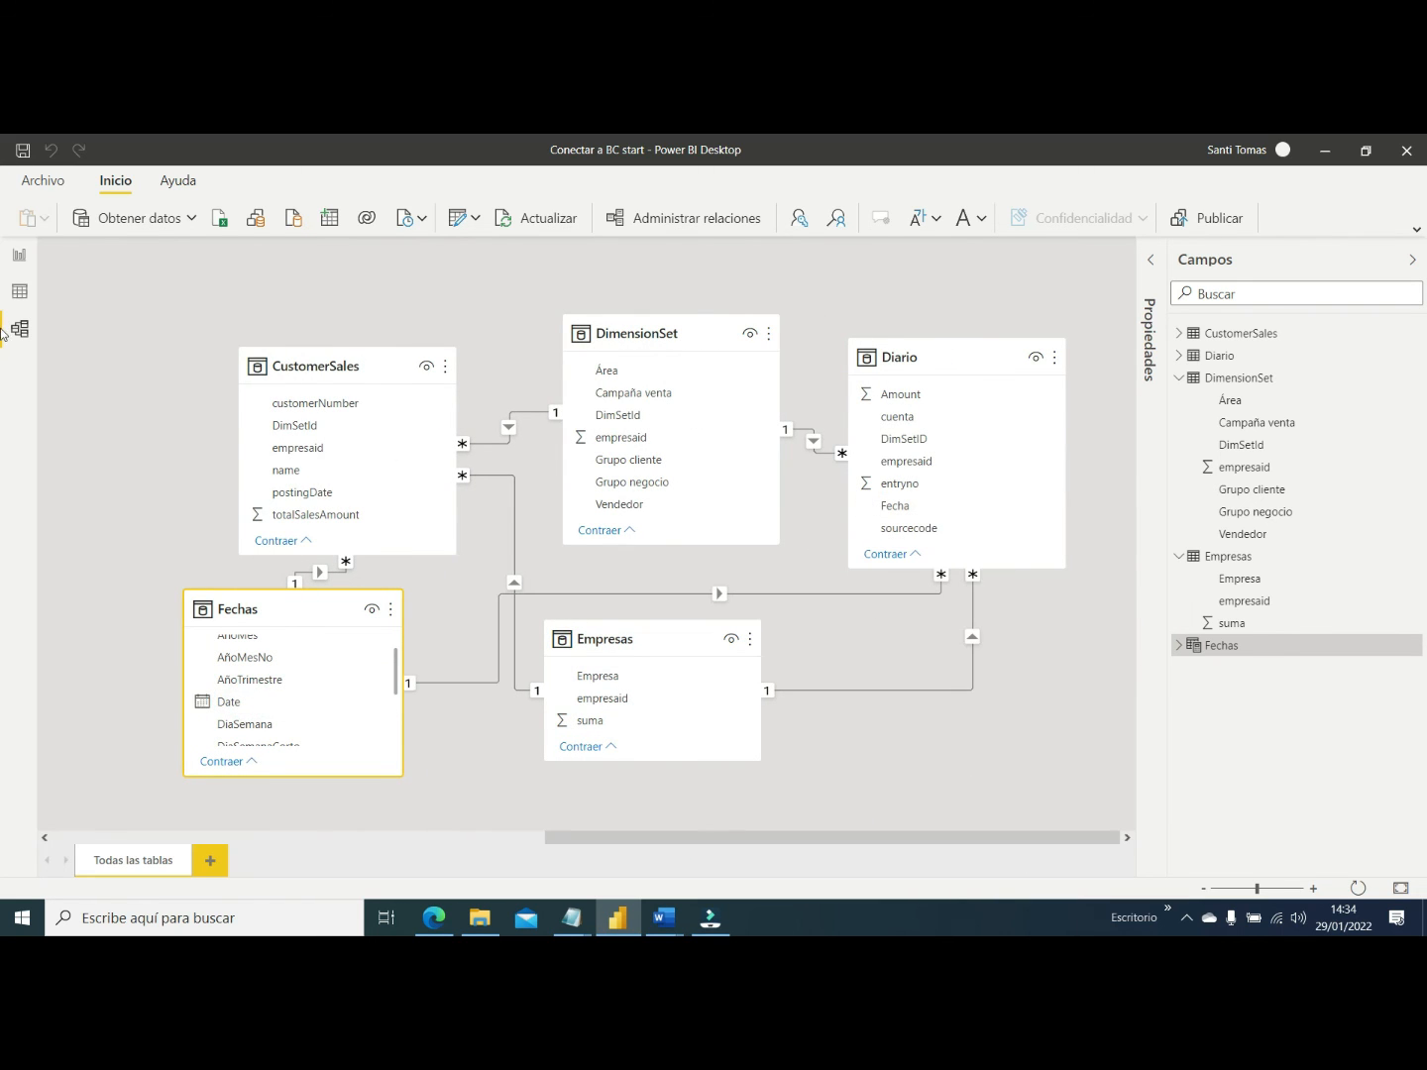
Add a matrix to Página 1 of the report with AñoMesNo from Fechas as its rows
click(18, 254)
click(174, 861)
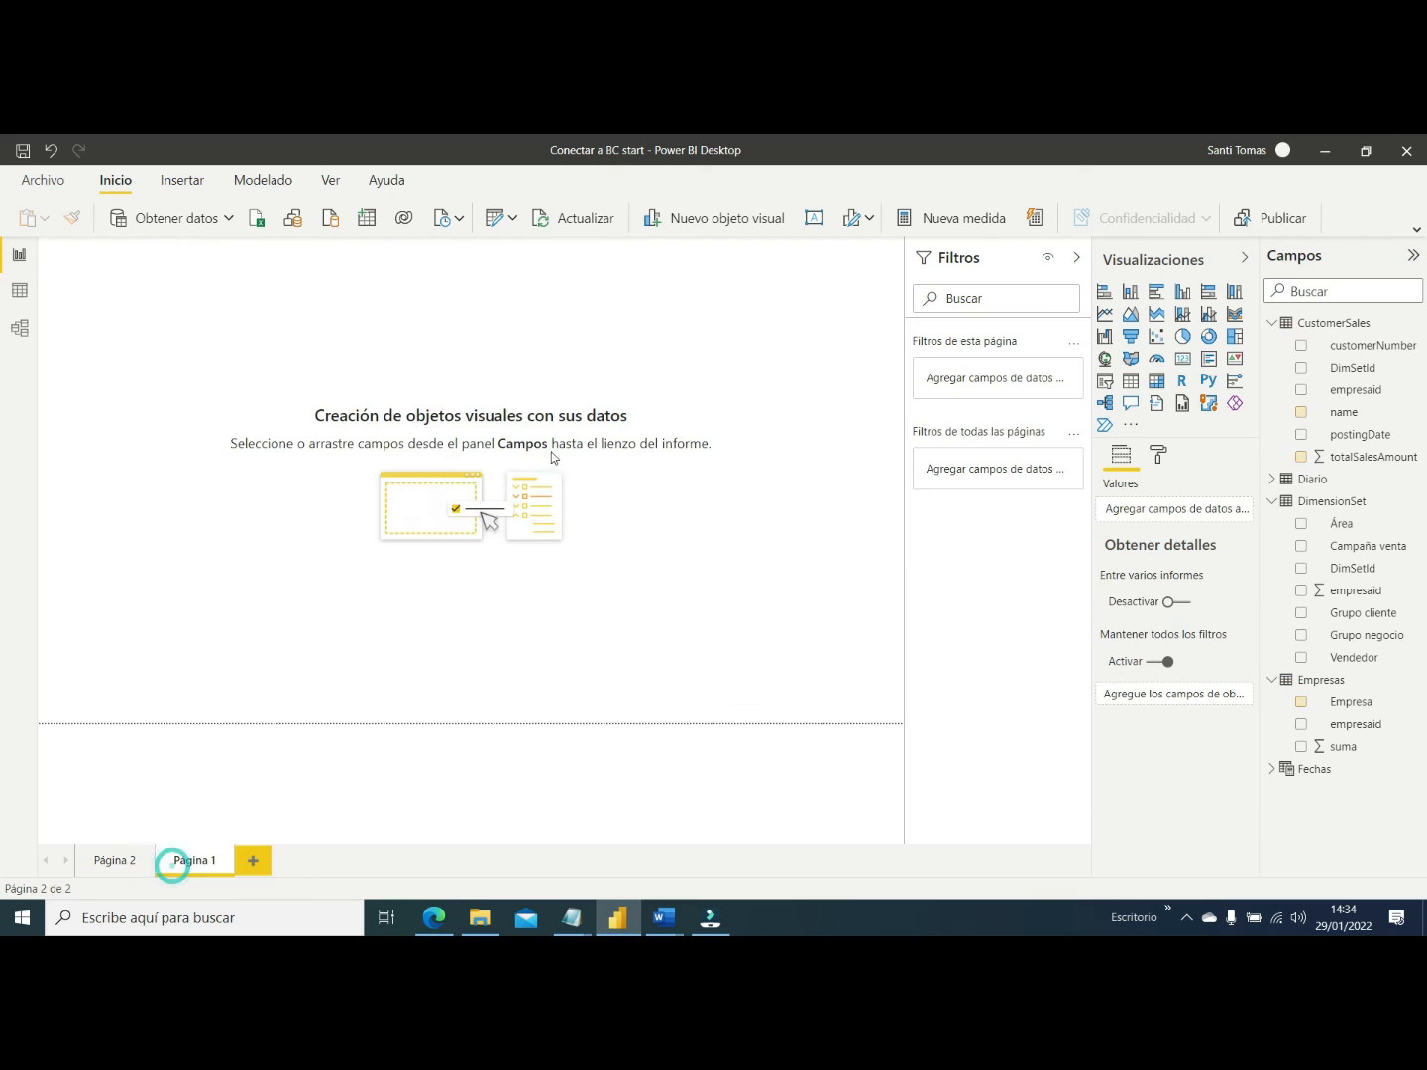
click(1156, 381)
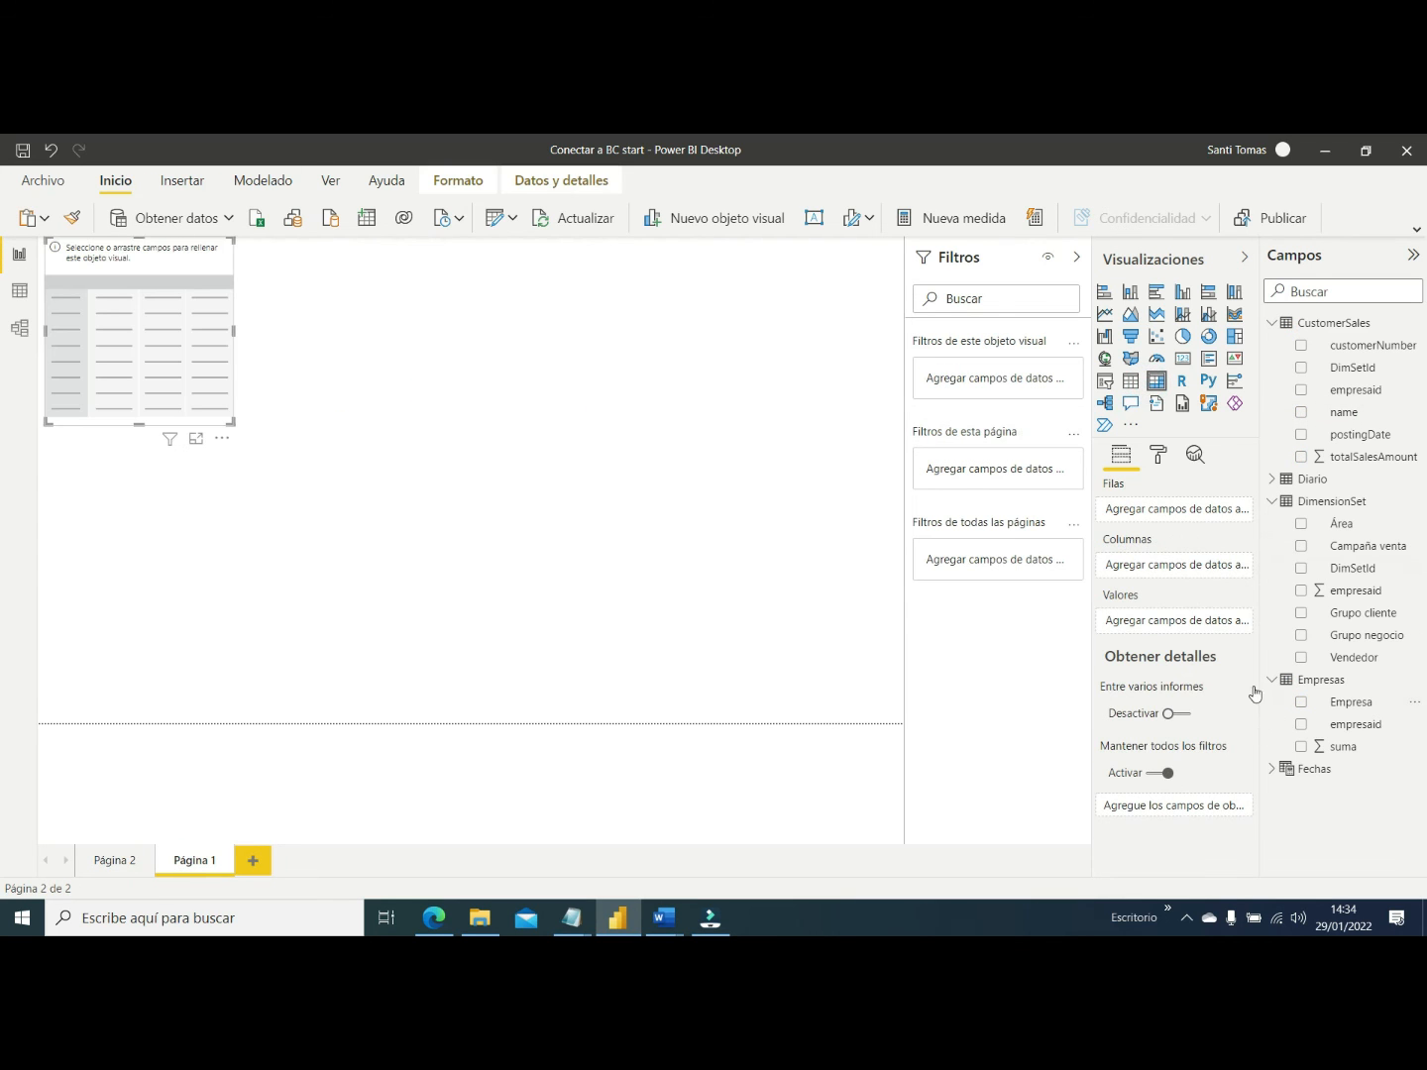
click(1284, 770)
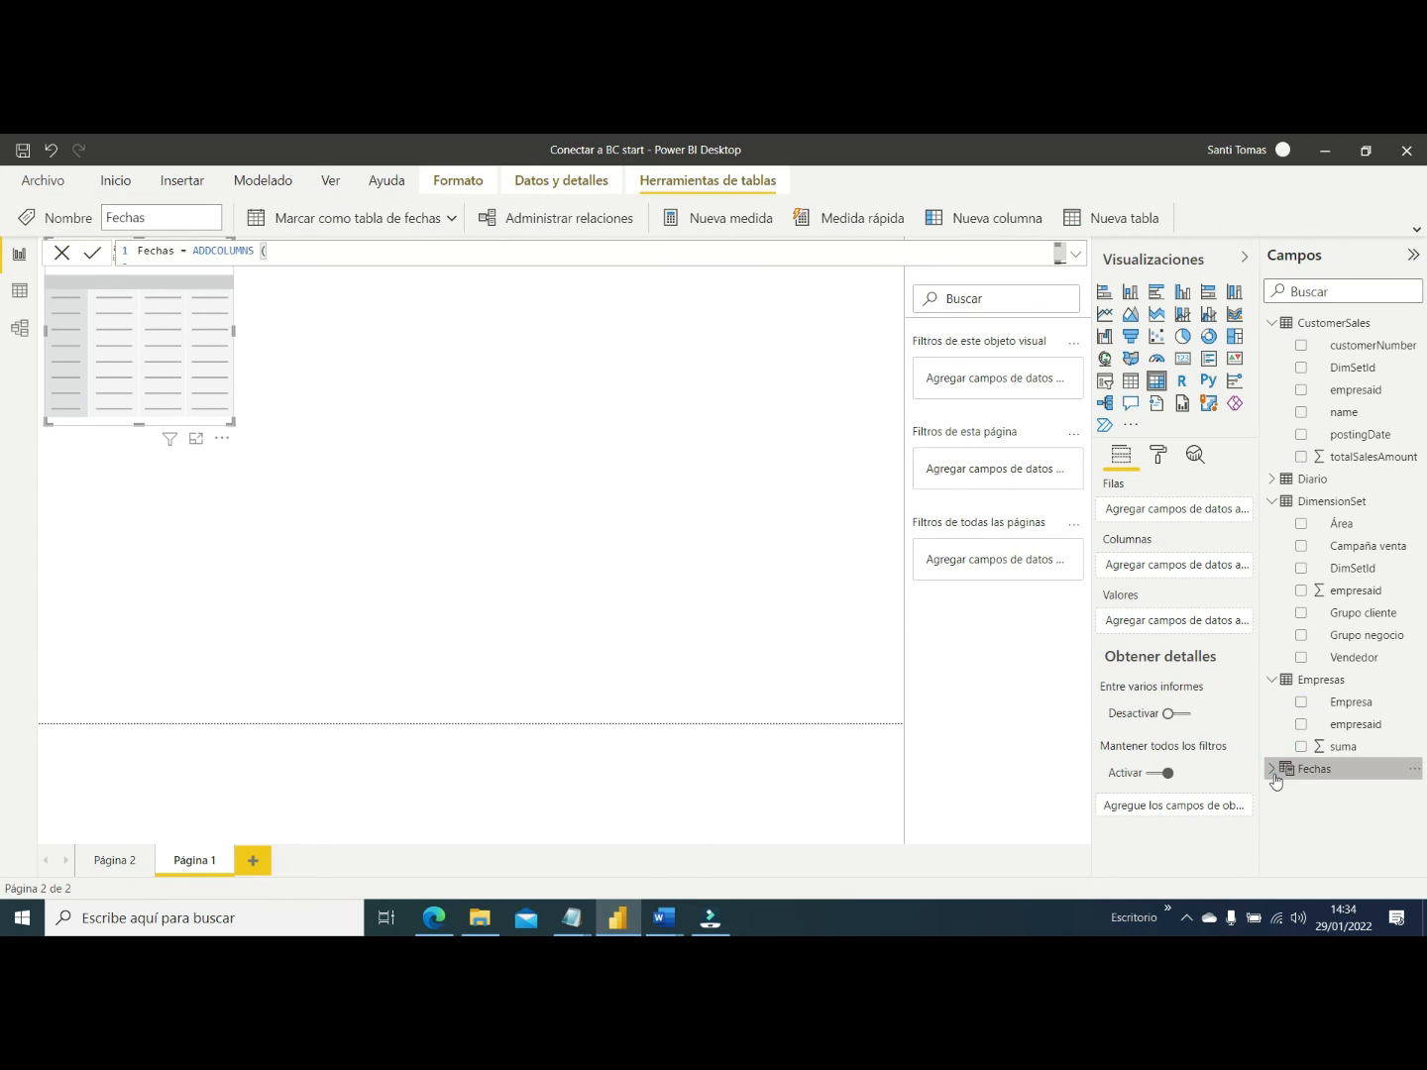
click(1272, 769)
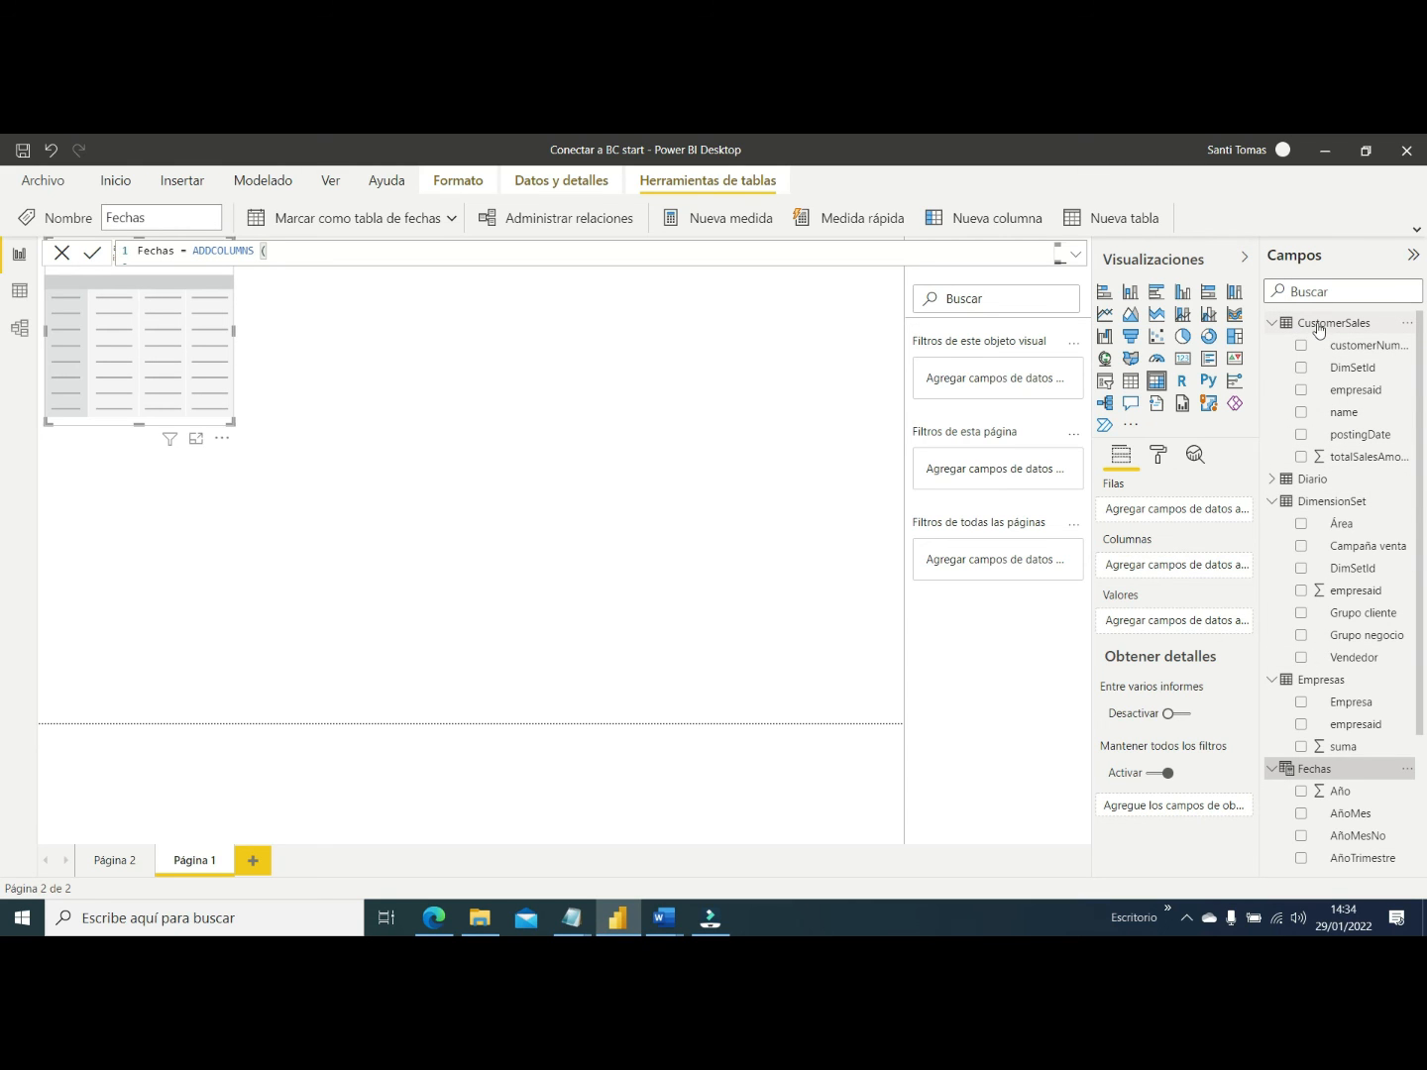
click(1273, 479)
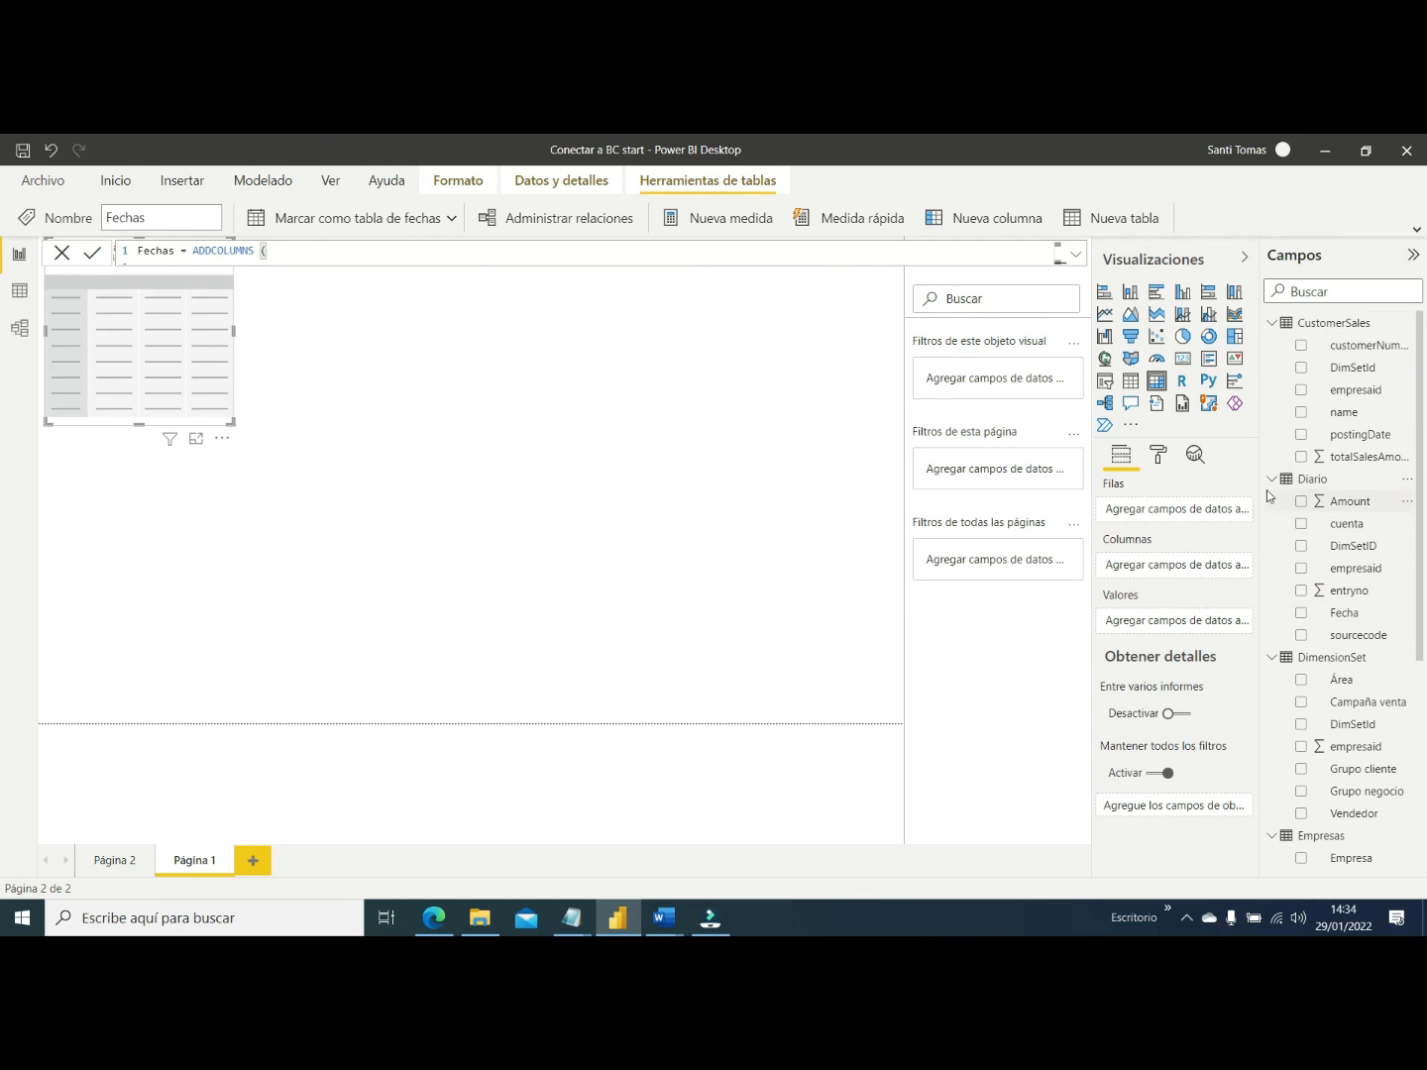
click(1270, 480)
click(1273, 323)
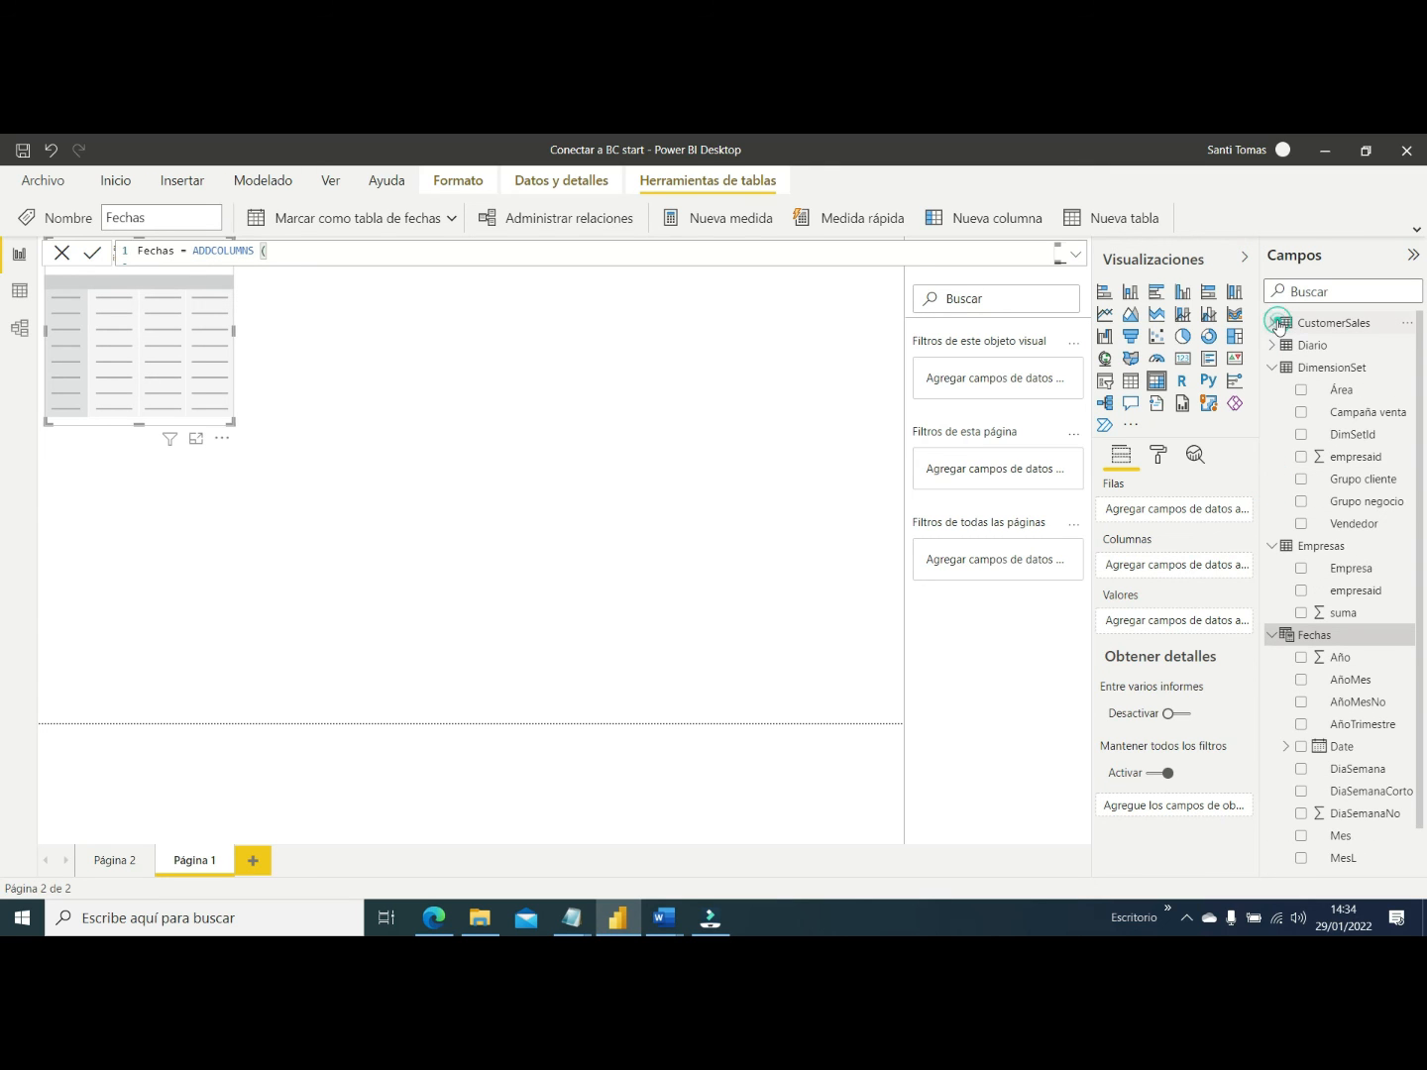
click(1271, 373)
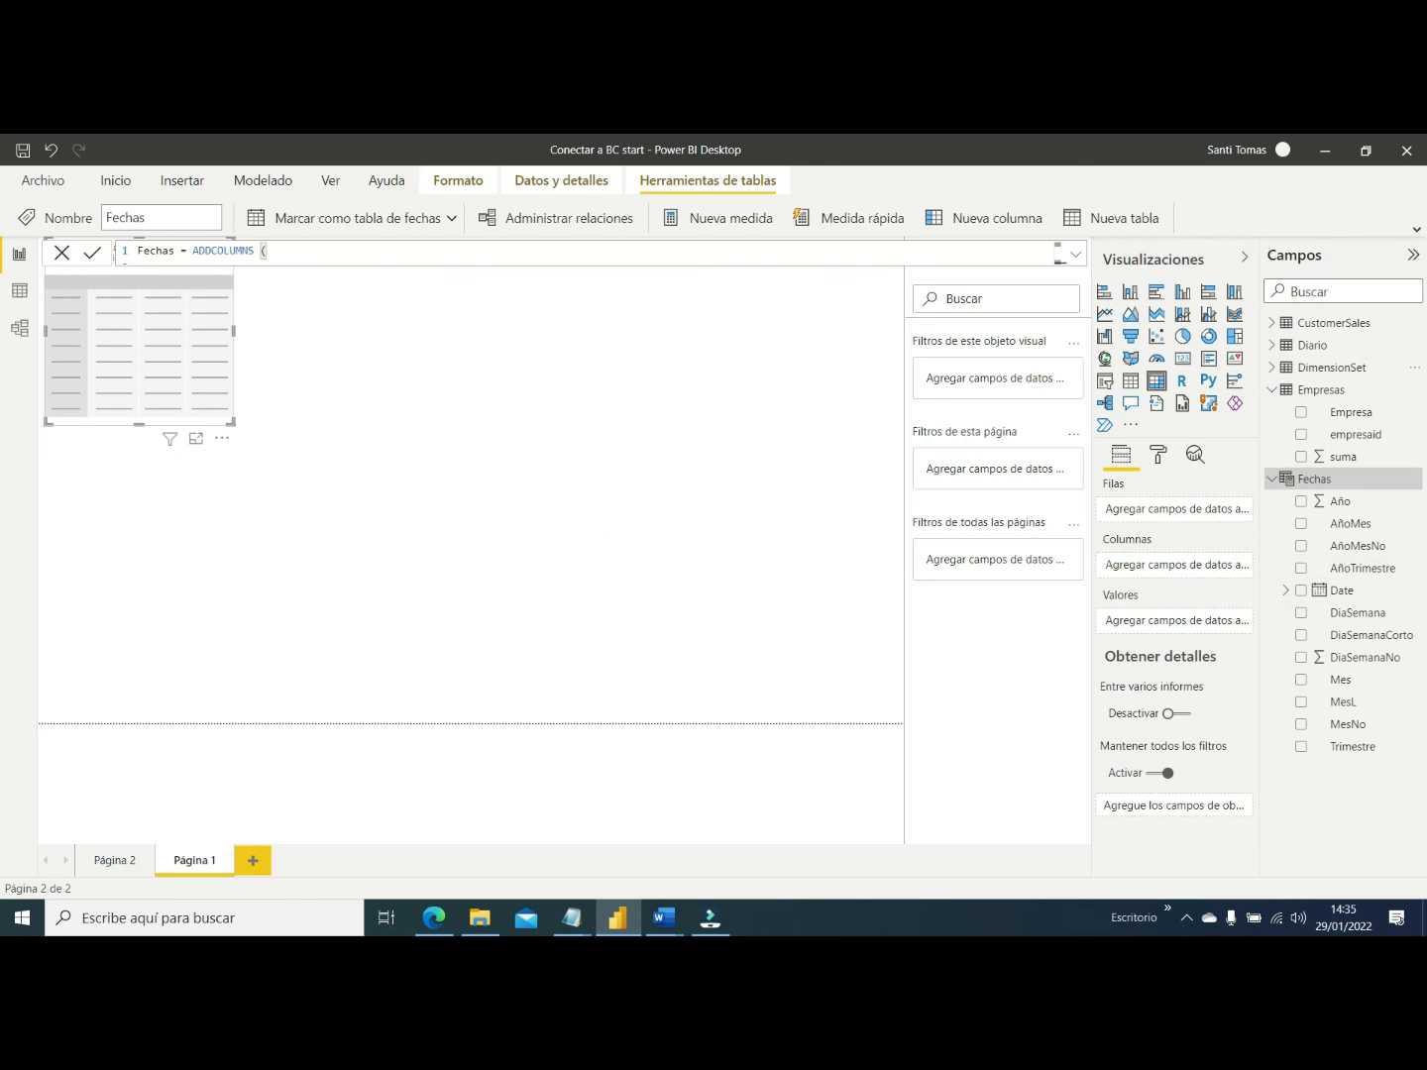
drag(1372, 548, 159, 304)
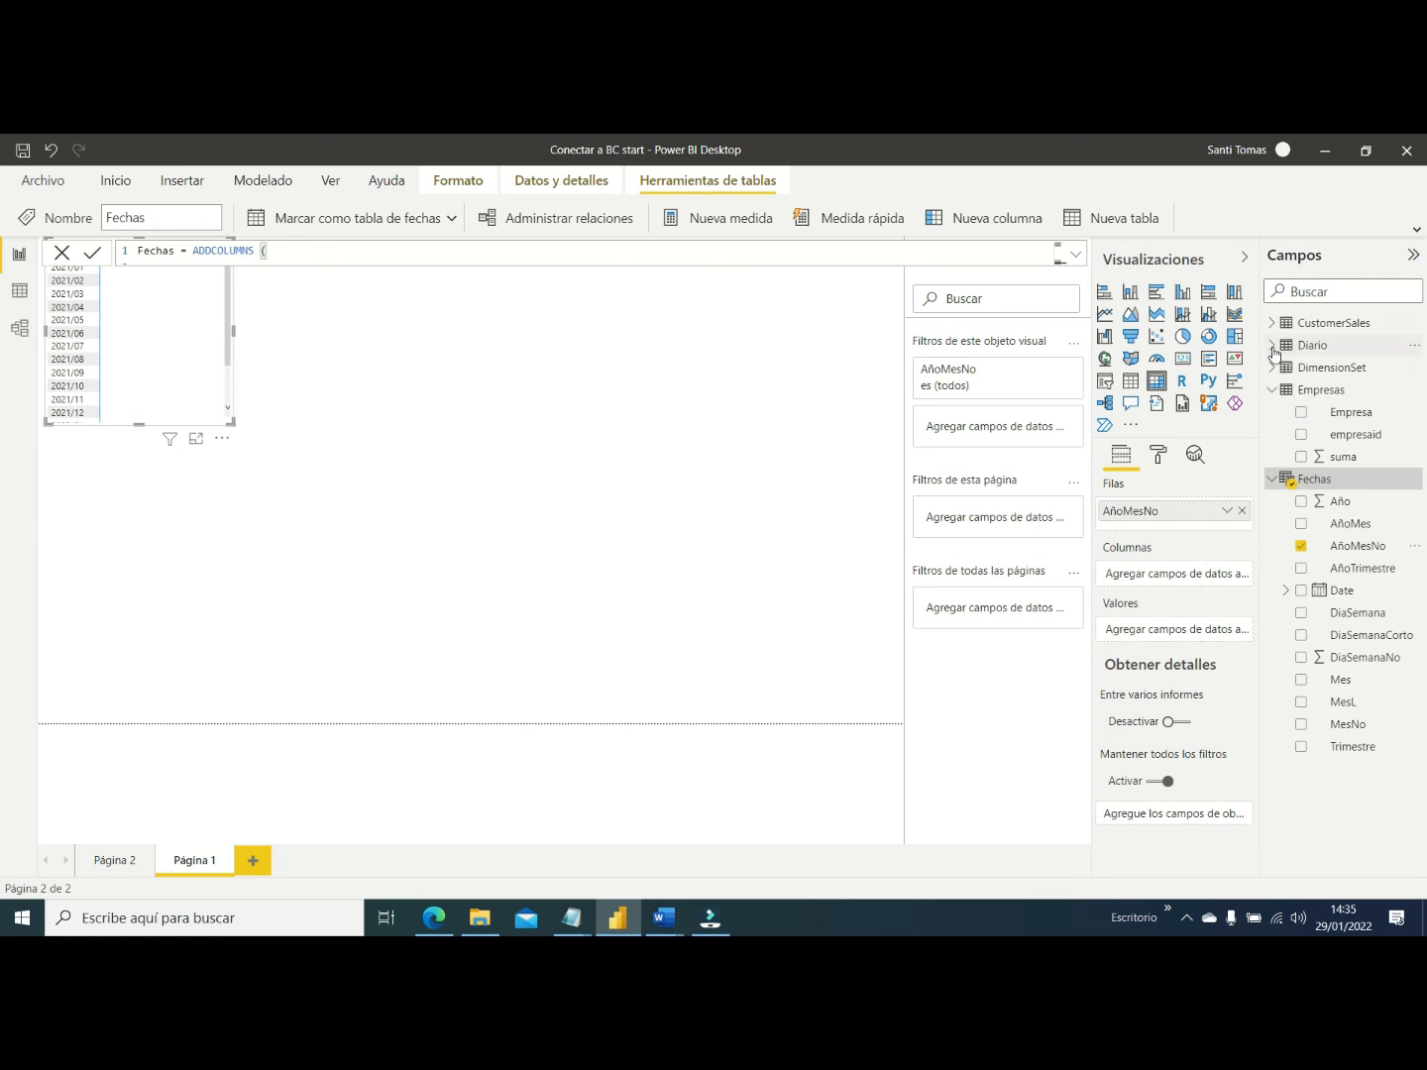
Add Amount from Diario to the matrix values, and move and enlarge the matrix near the middle of the page
click(1272, 346)
drag(1352, 379, 313, 551)
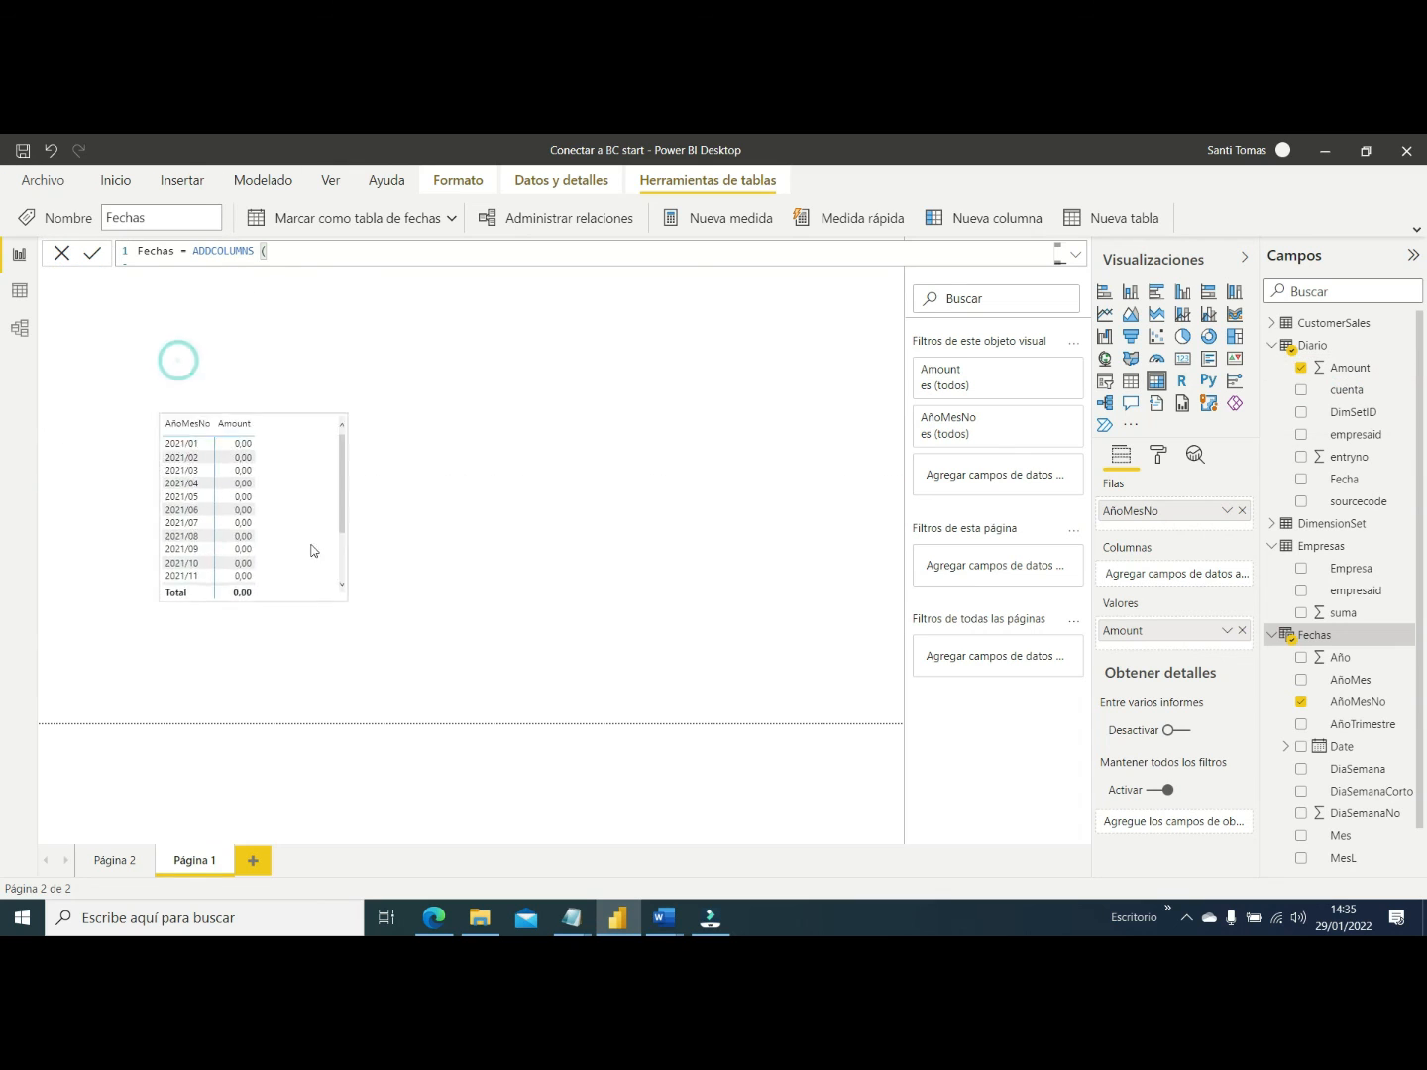
drag(370, 423, 656, 347)
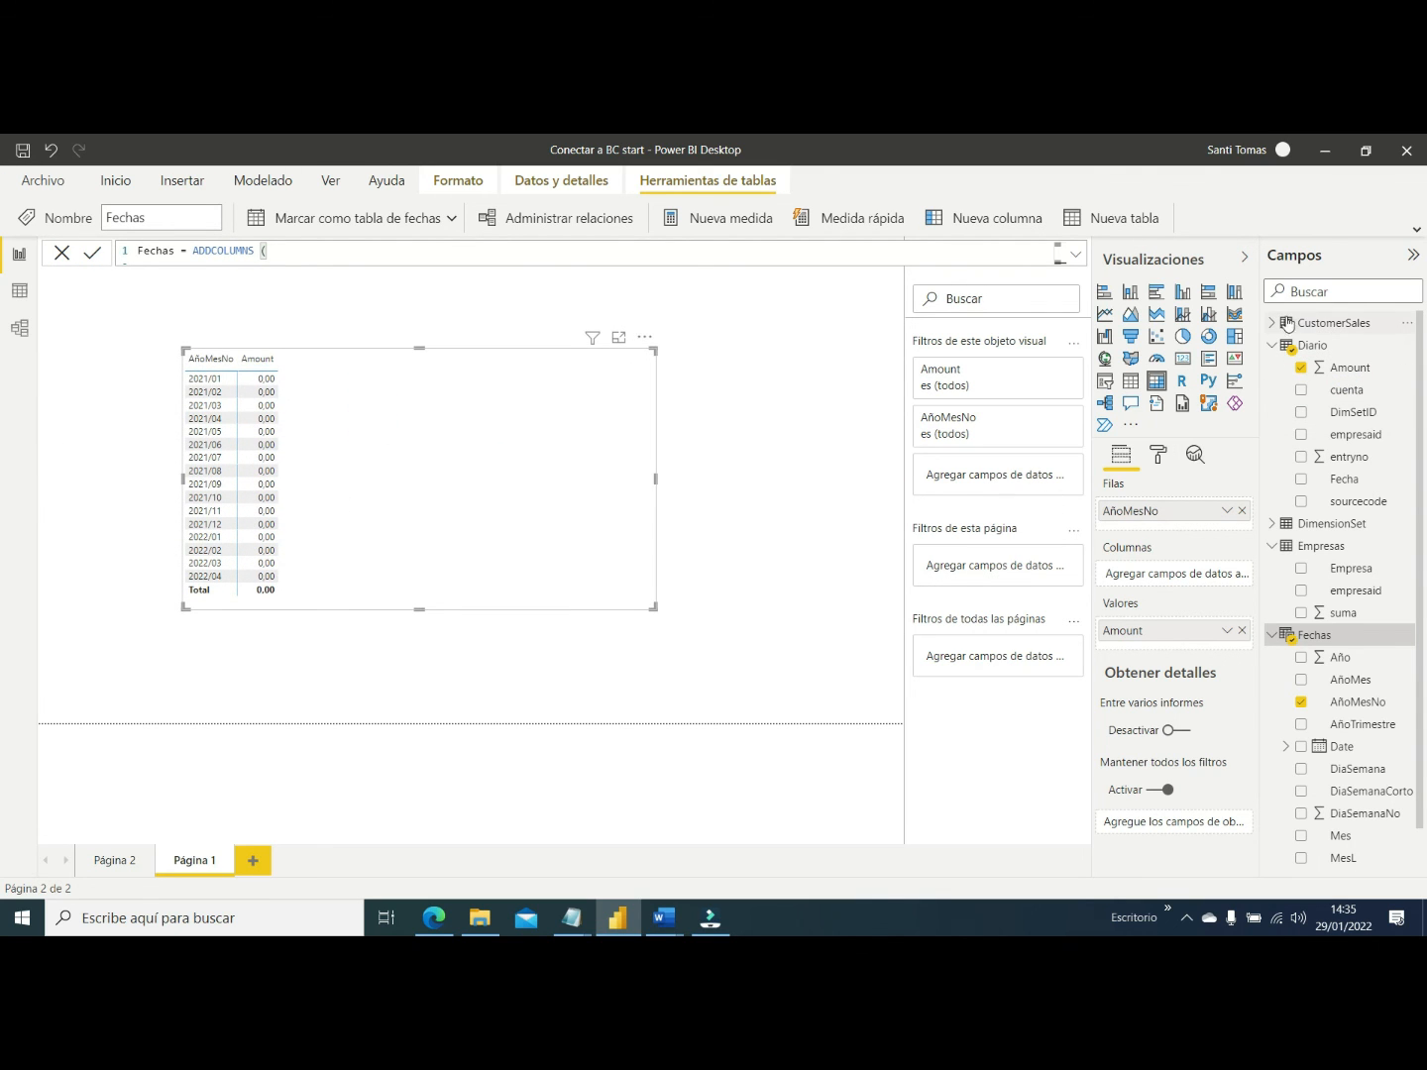
Replace Amount with totalSalesAmount from CustomerSales in the matrix values, and split the columns by Empresa in a taller matrix
click(1272, 323)
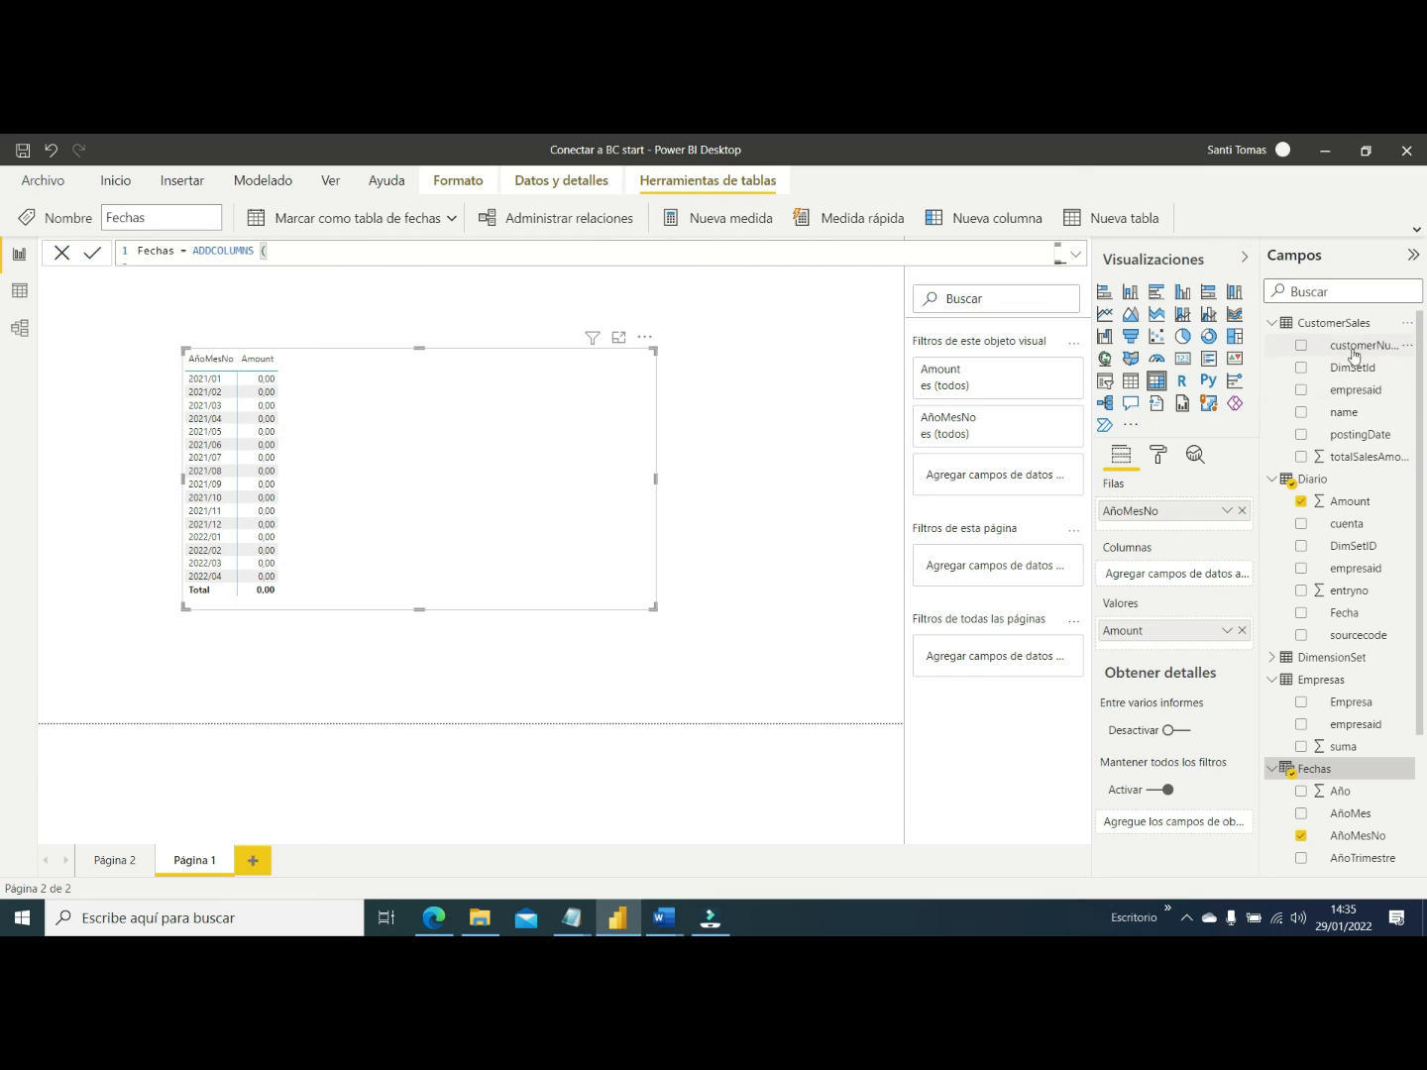
drag(1338, 455, 1136, 639)
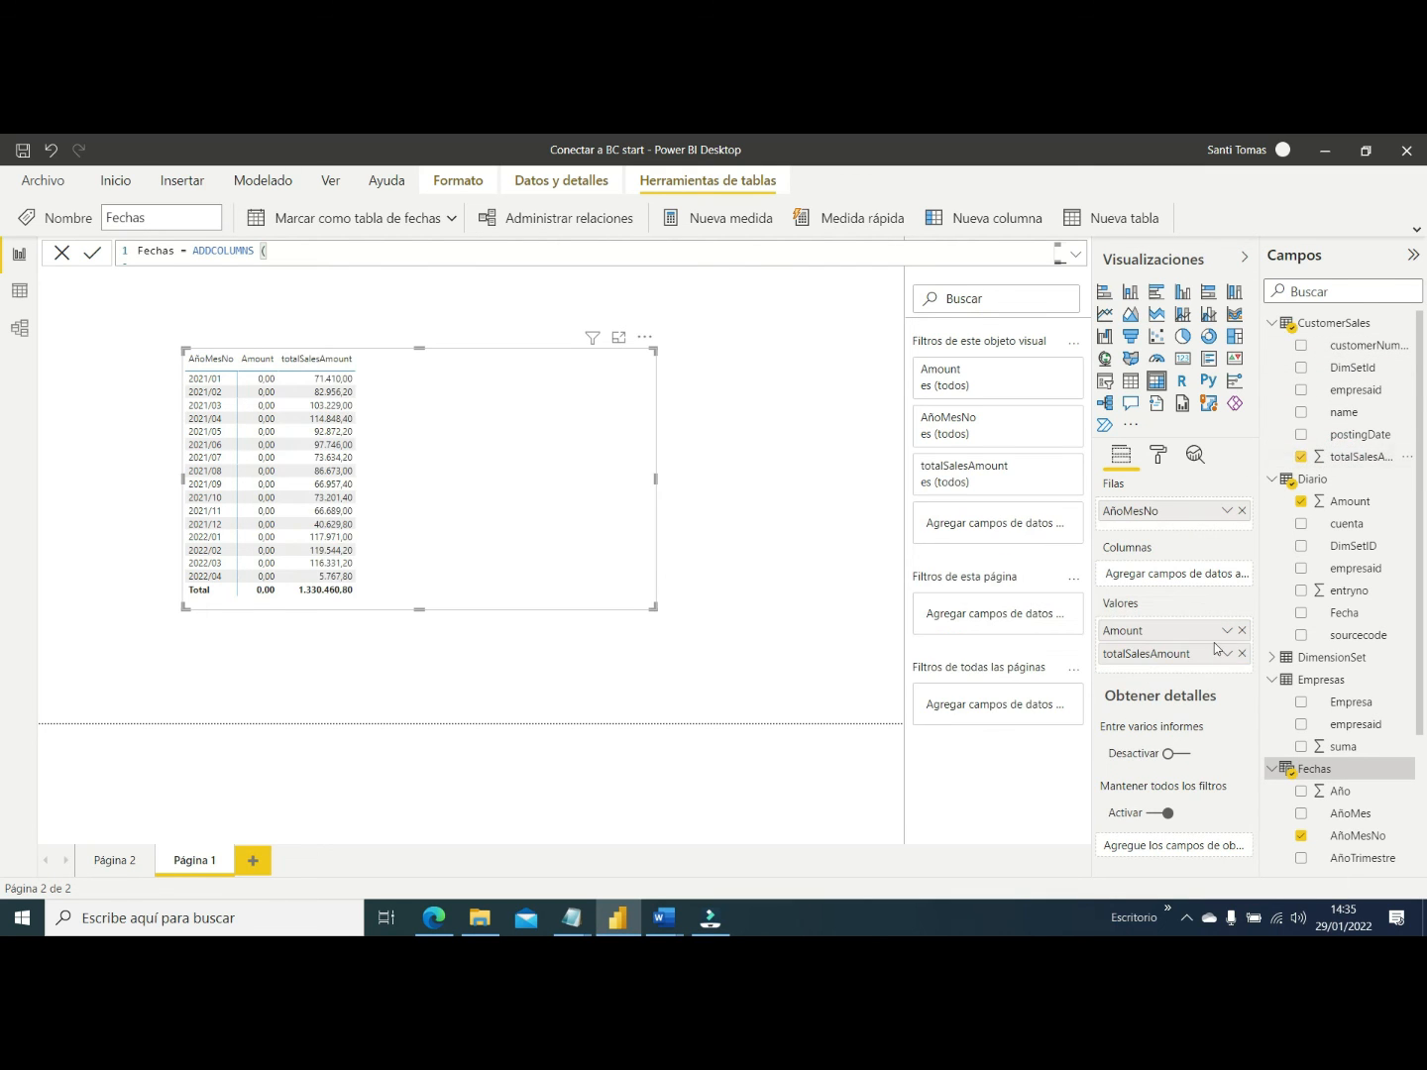
click(1242, 630)
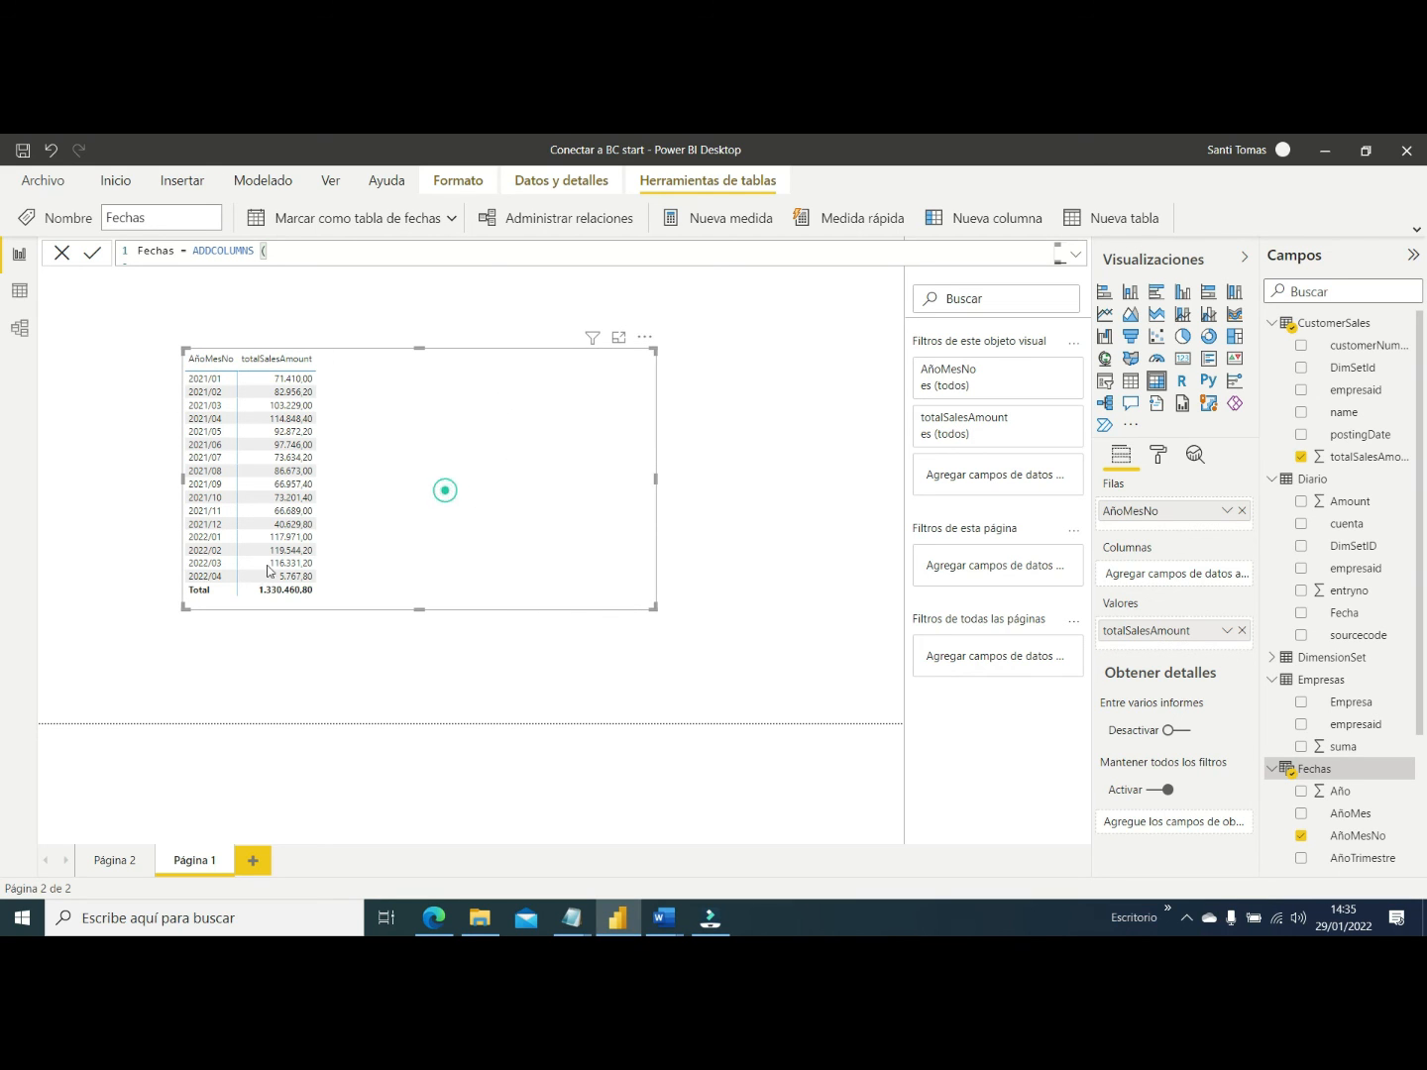
drag(1346, 703, 1141, 582)
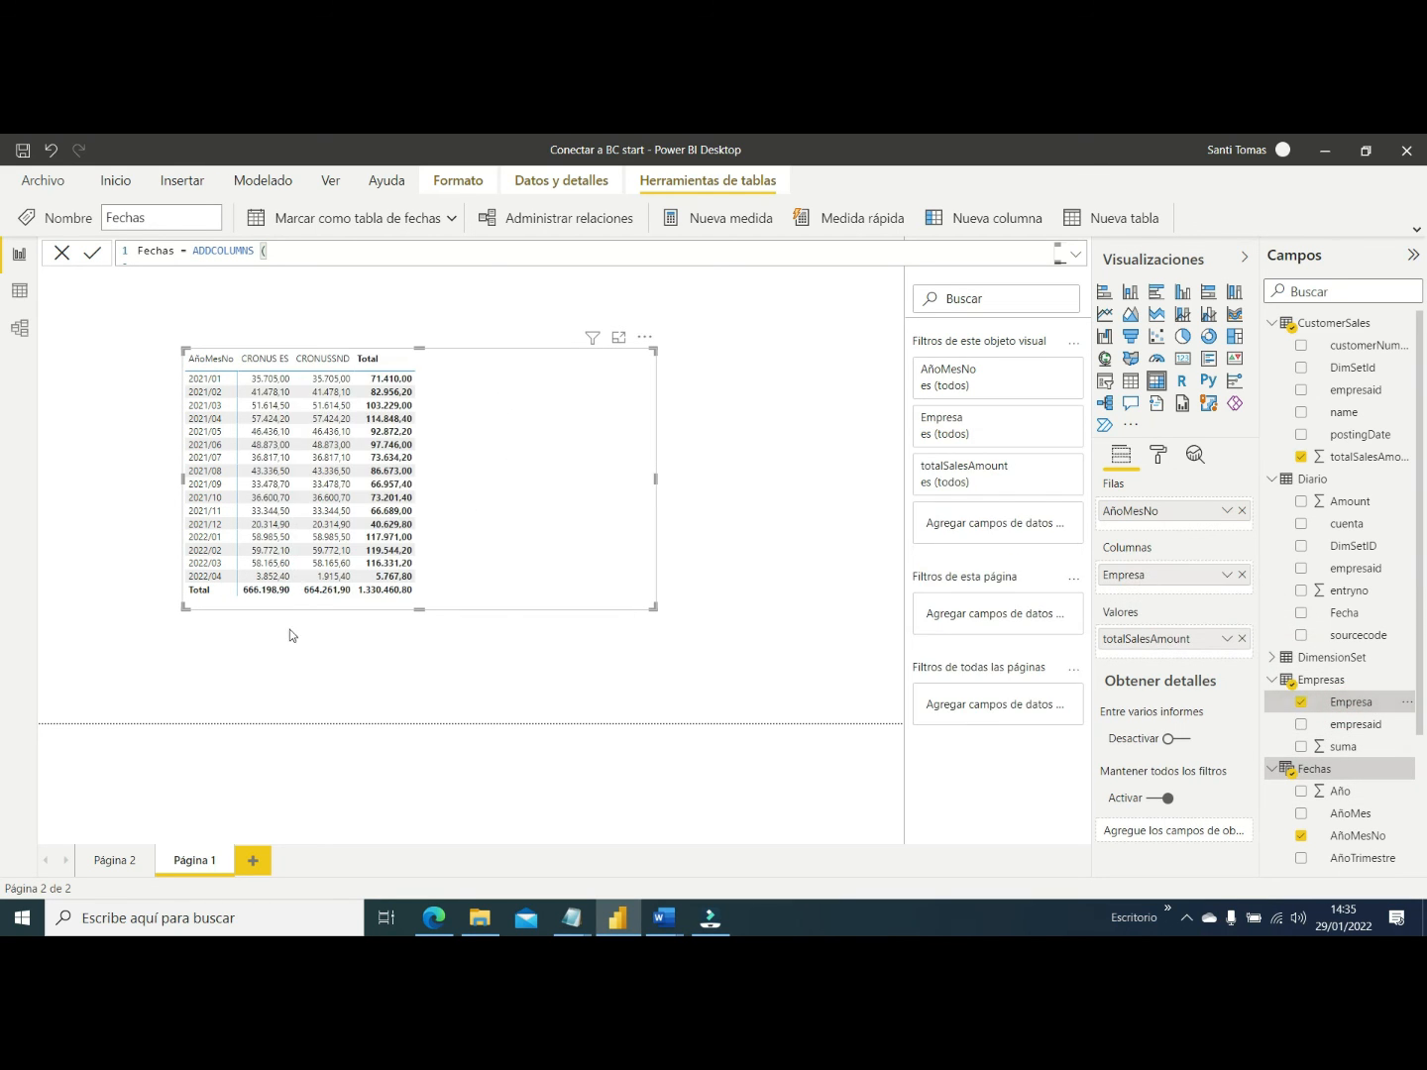
drag(417, 613, 422, 673)
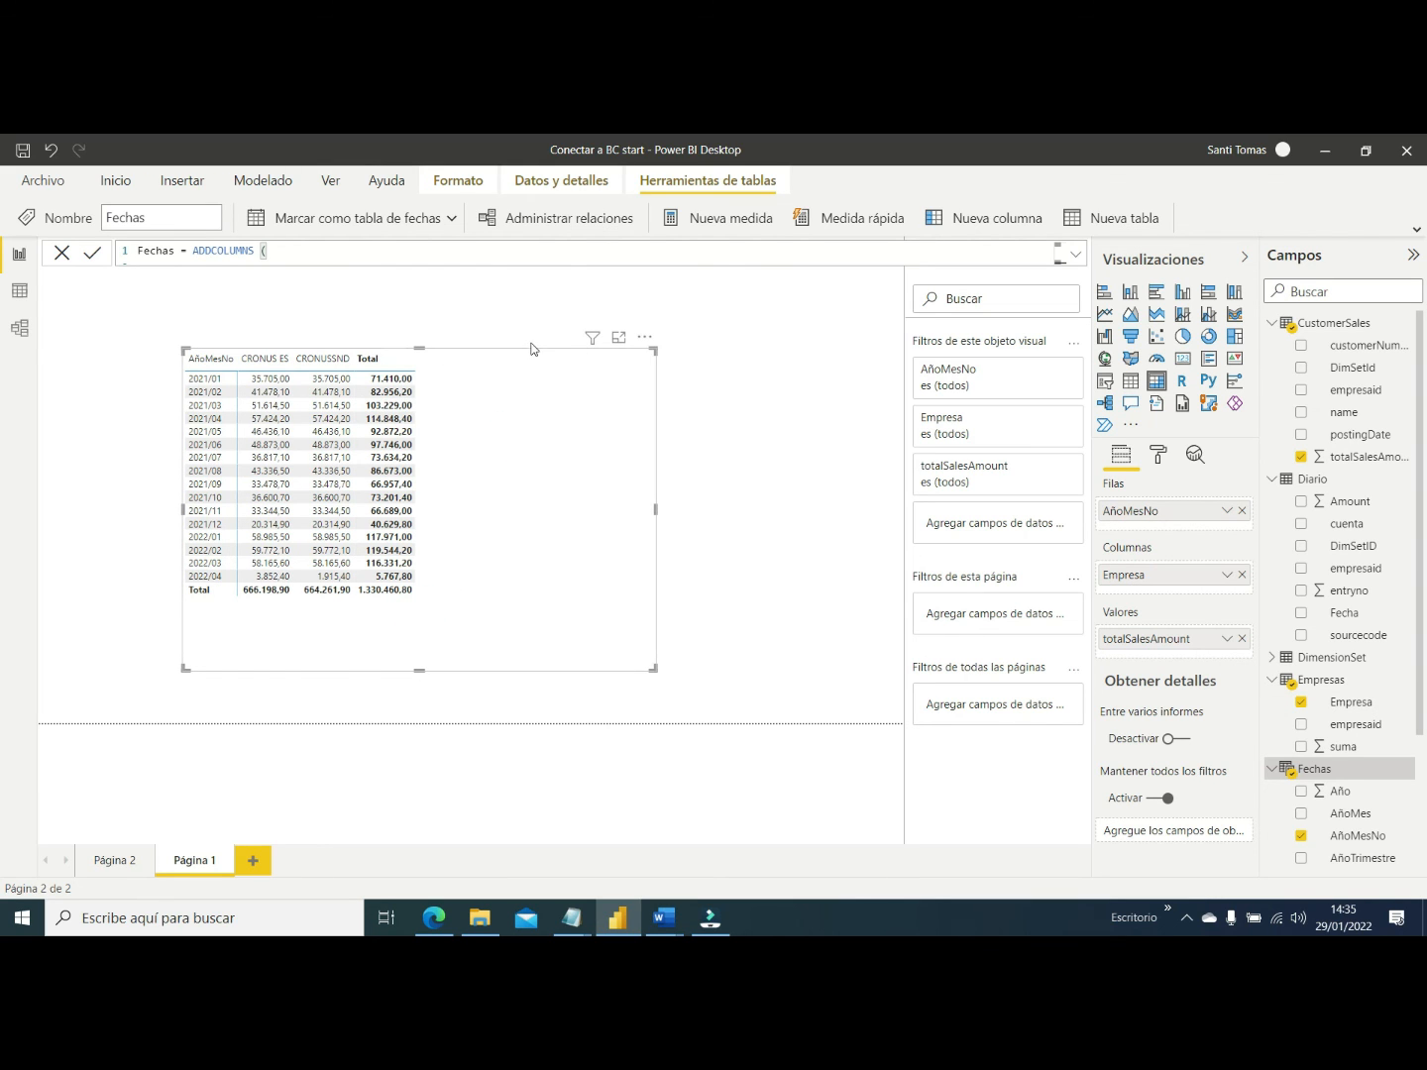
Add a third company row named aaaaa to the Origen table of the Empresas query in the Power Query editor
click(115, 180)
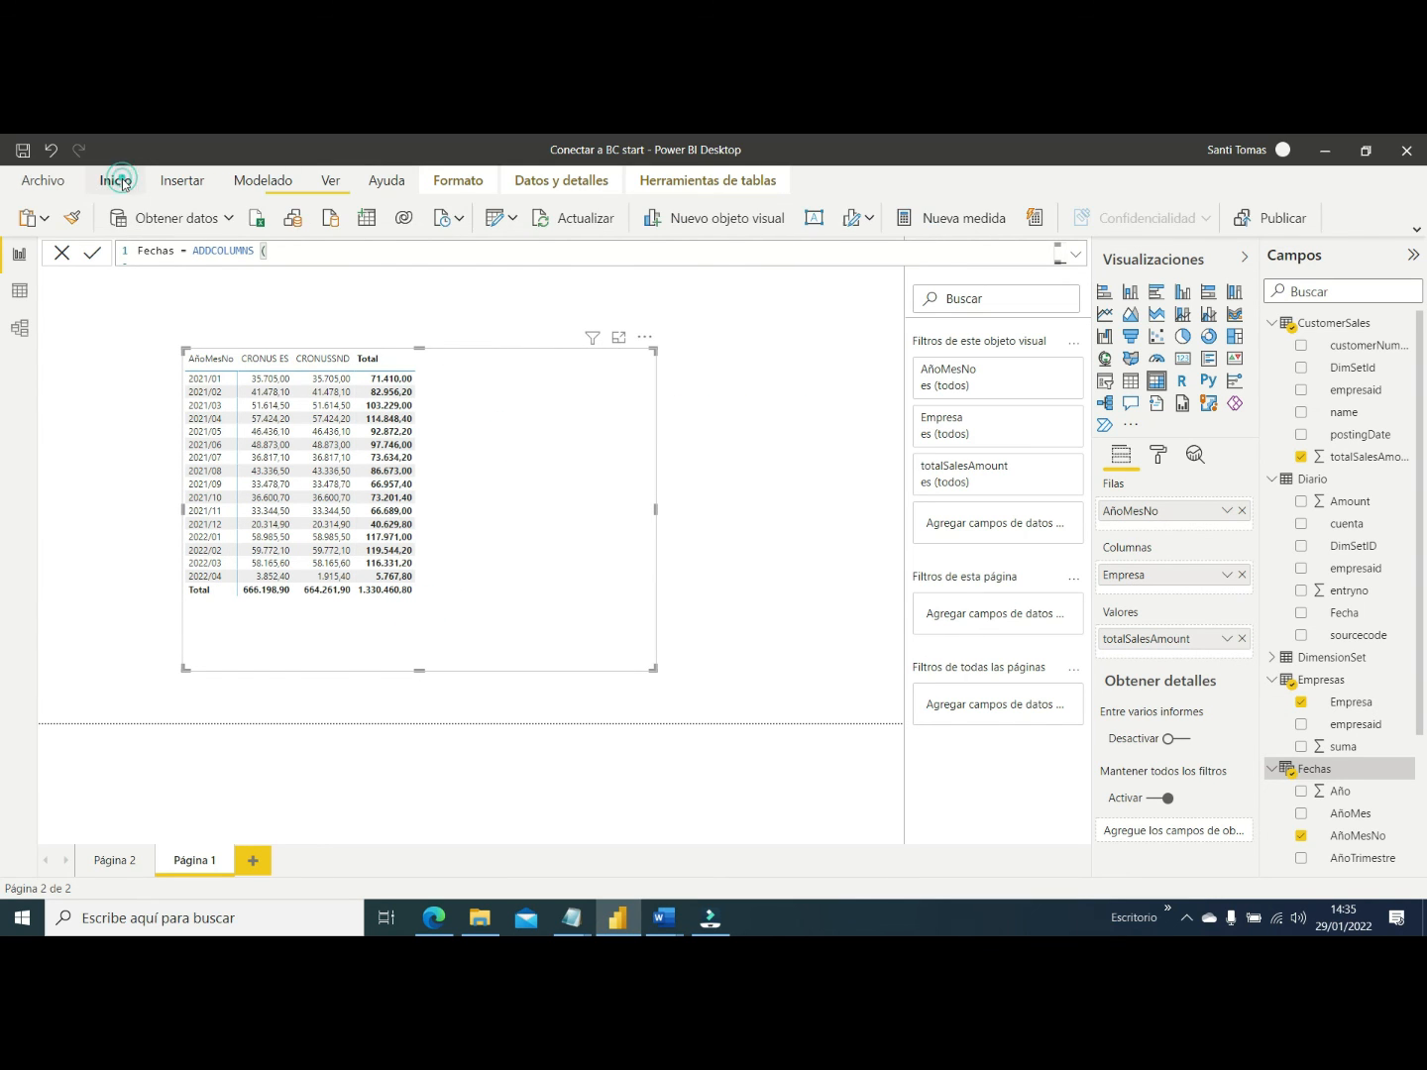
click(494, 219)
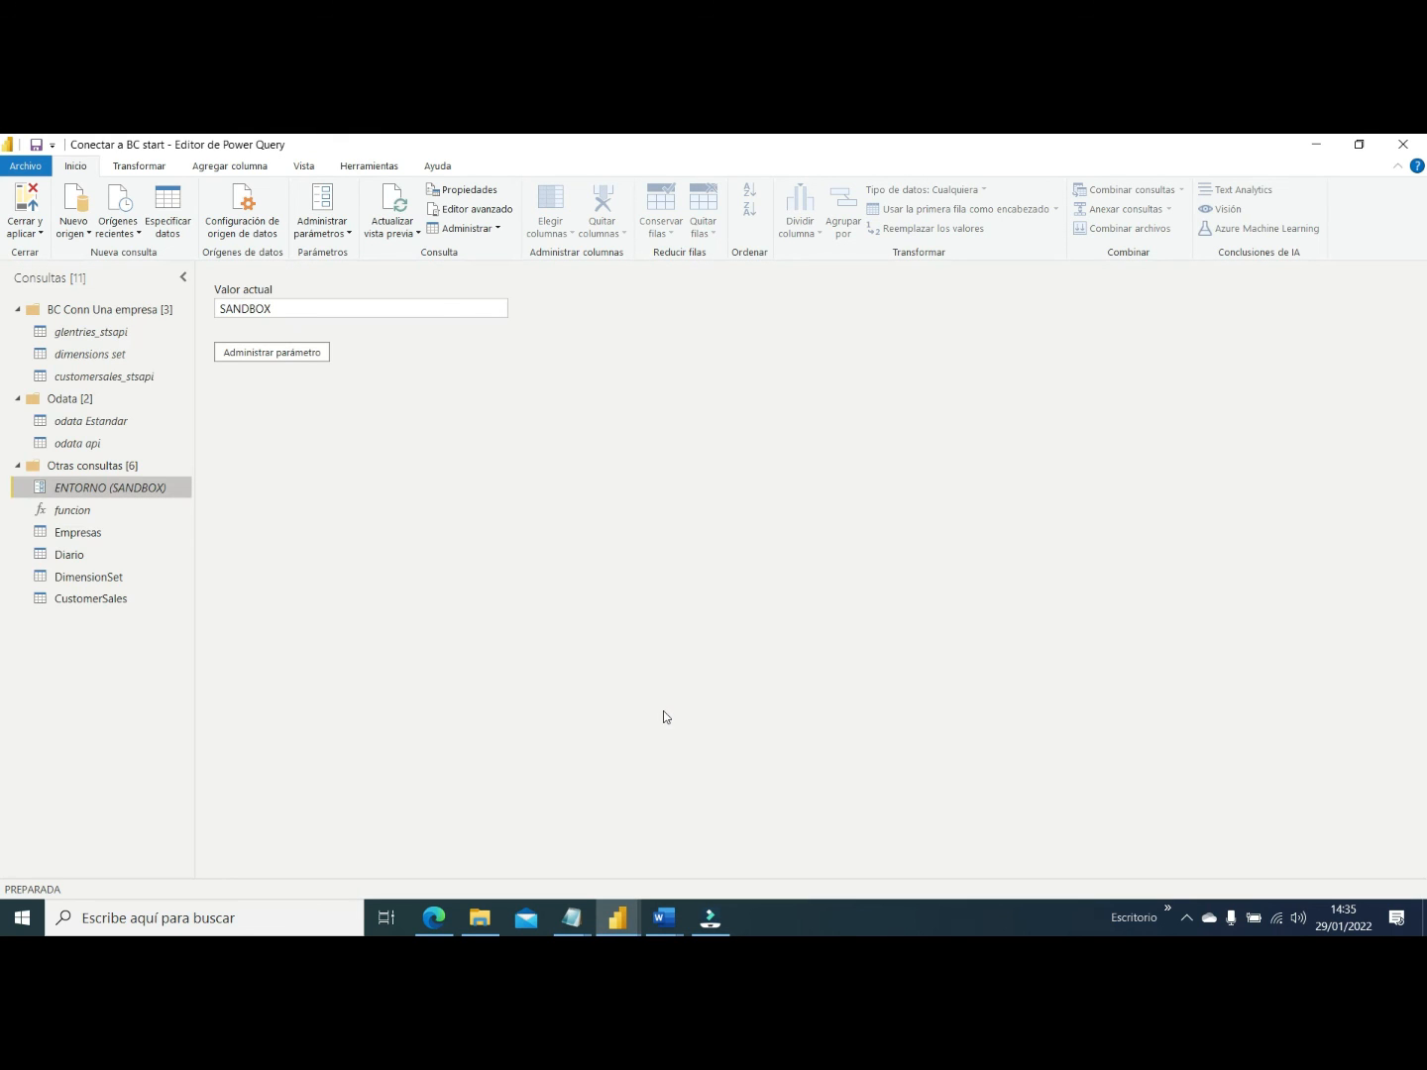
click(63, 536)
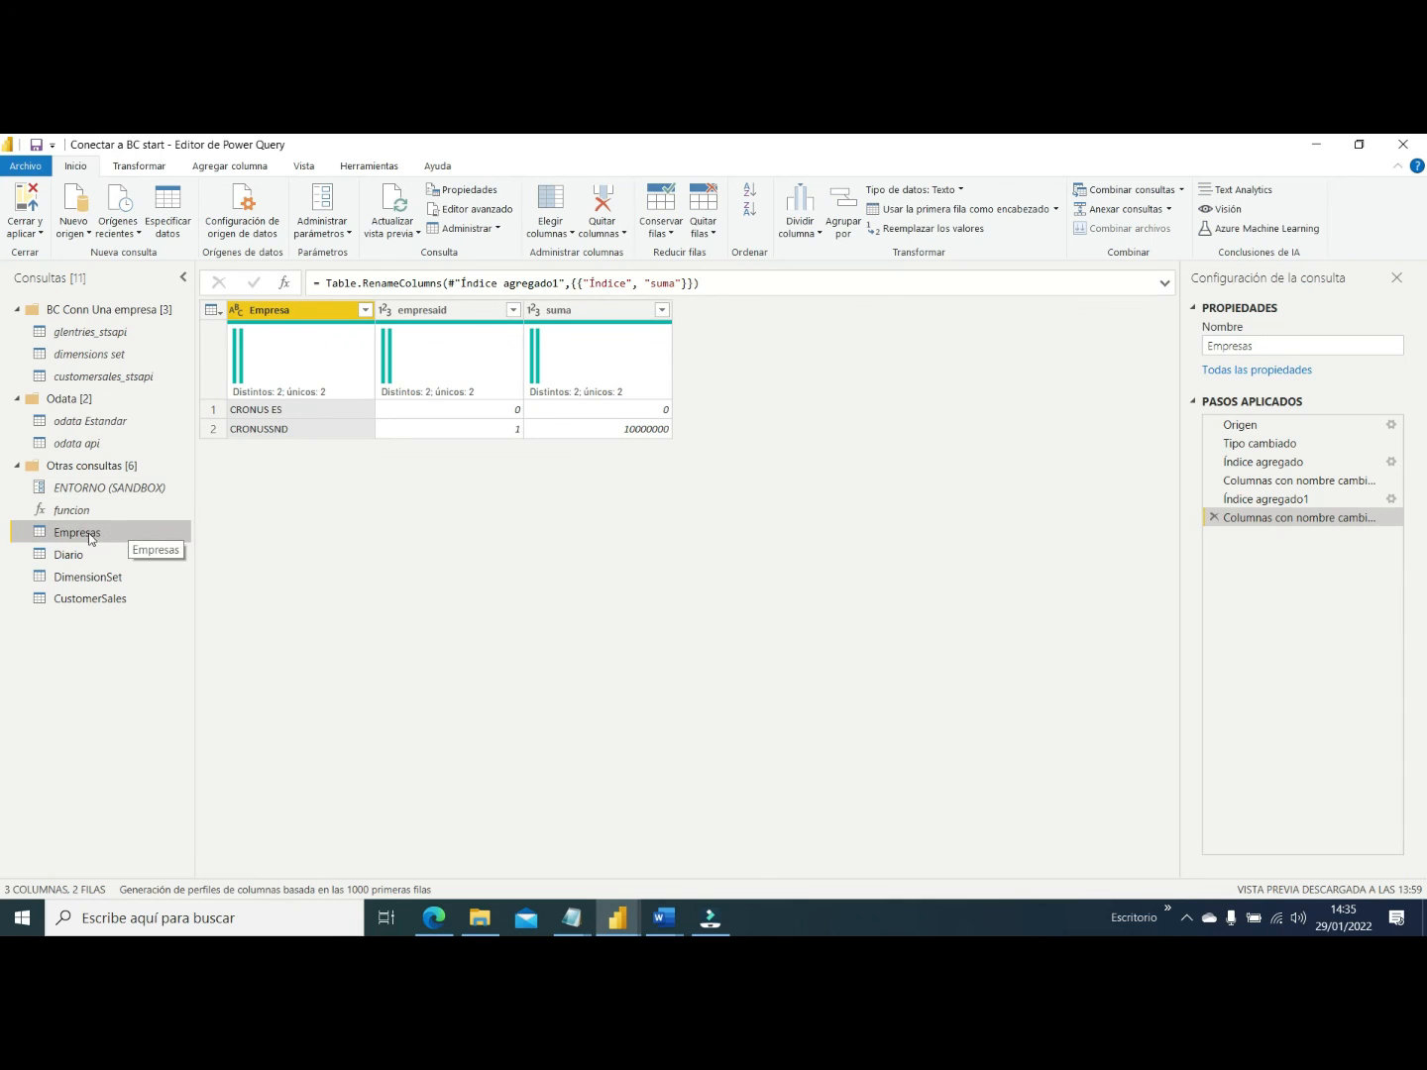
click(260, 433)
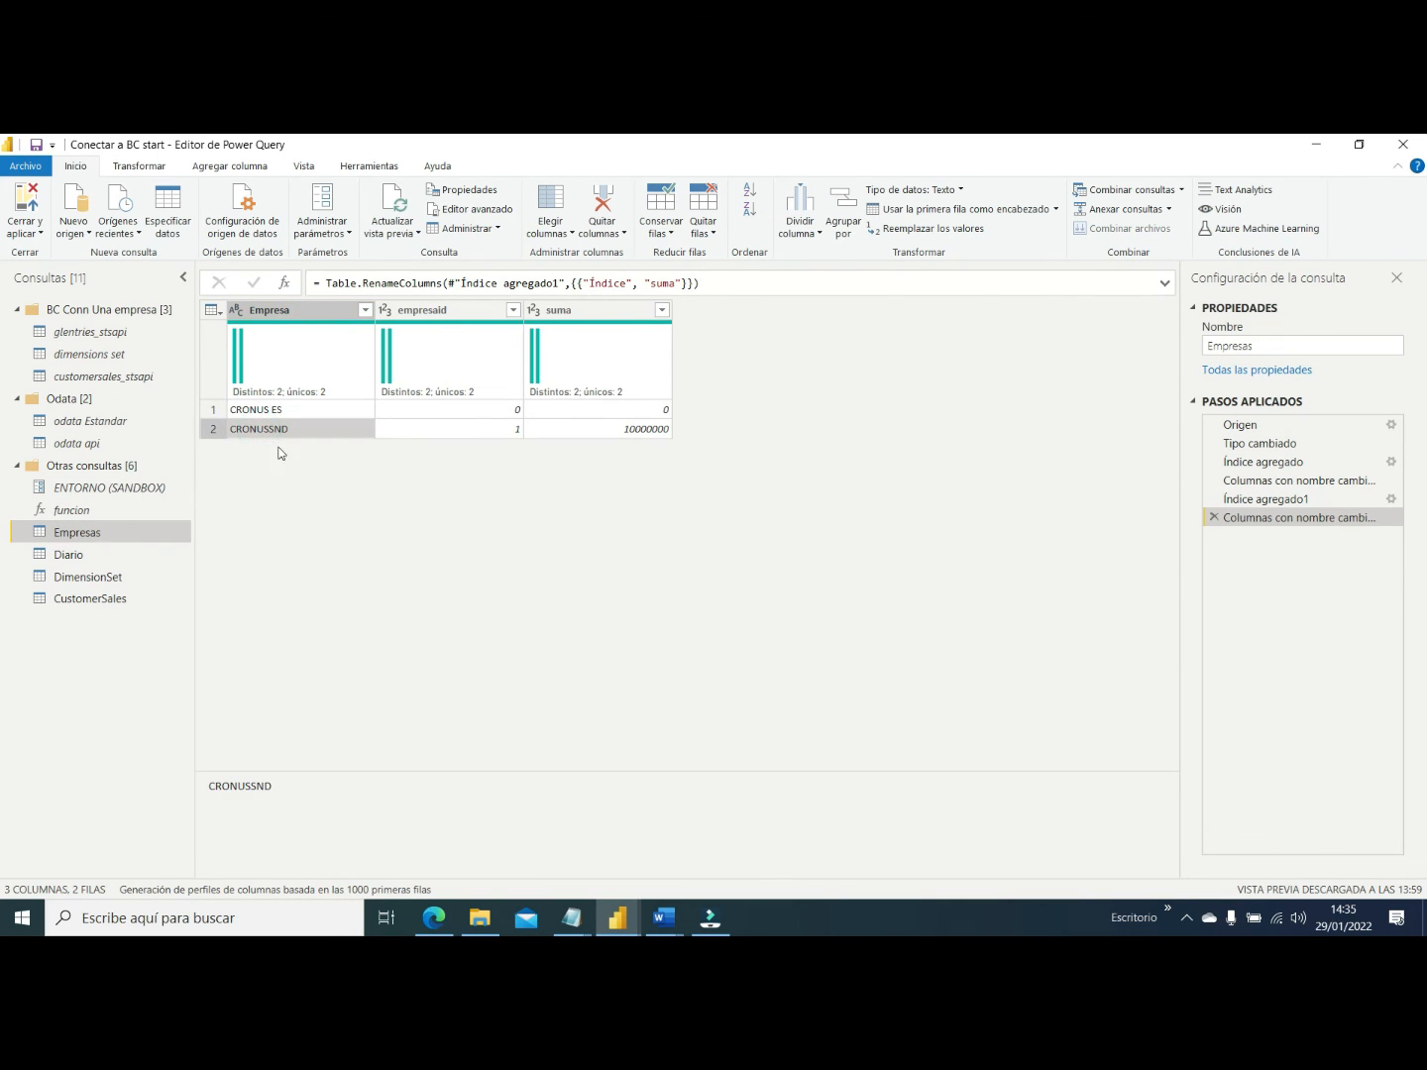
click(1392, 425)
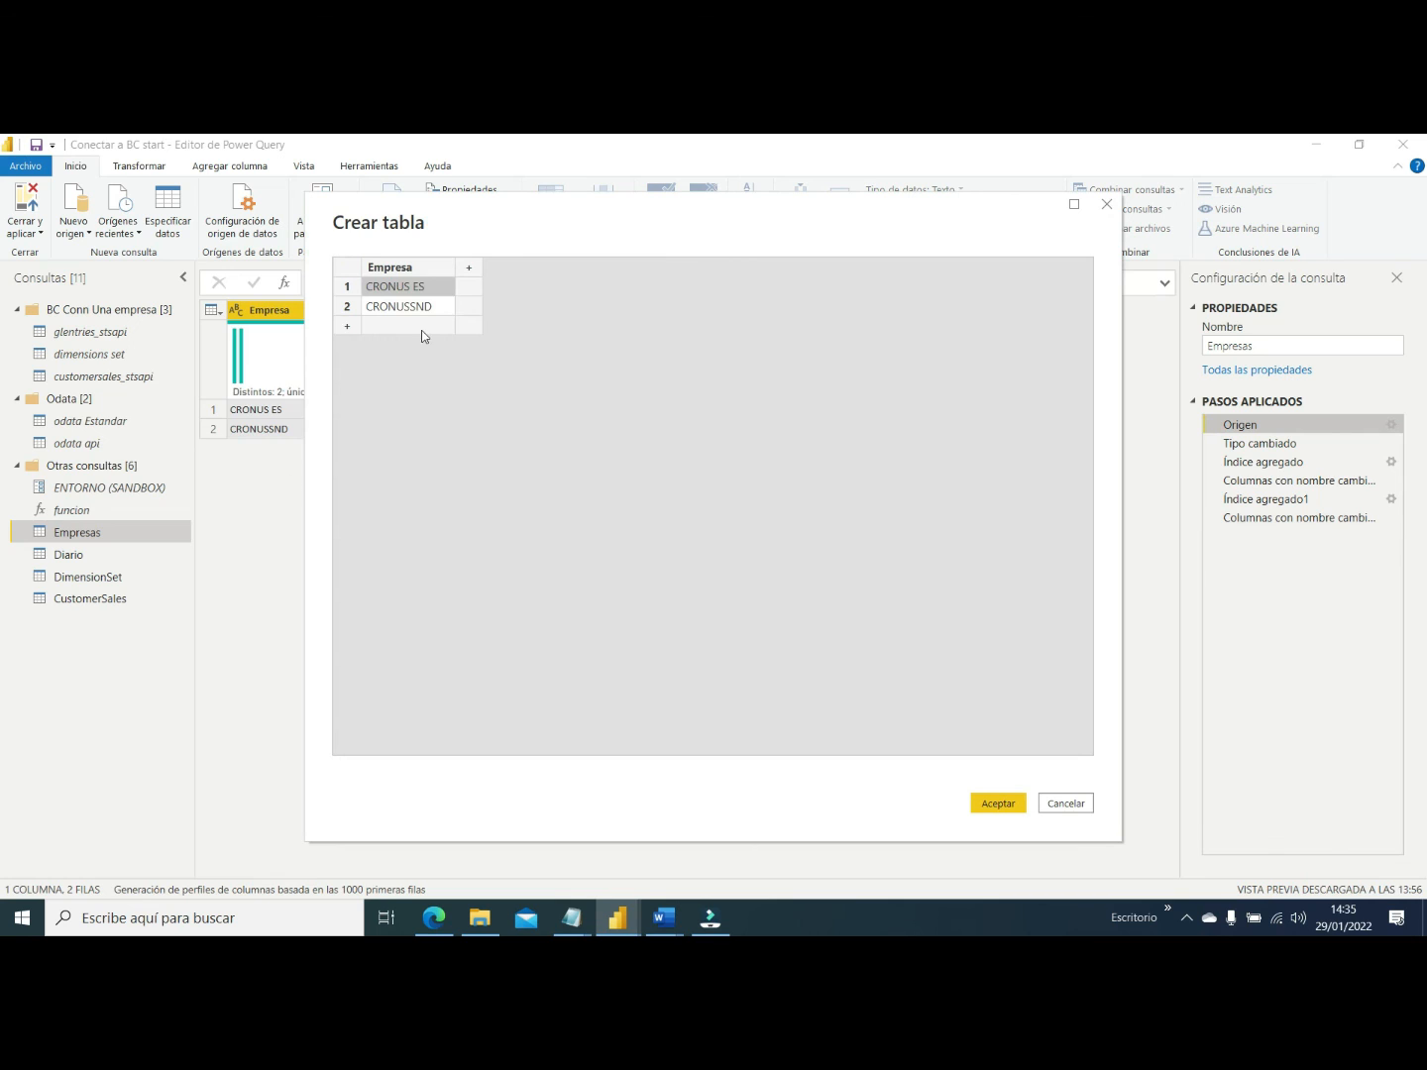
click(398, 308)
click(396, 326)
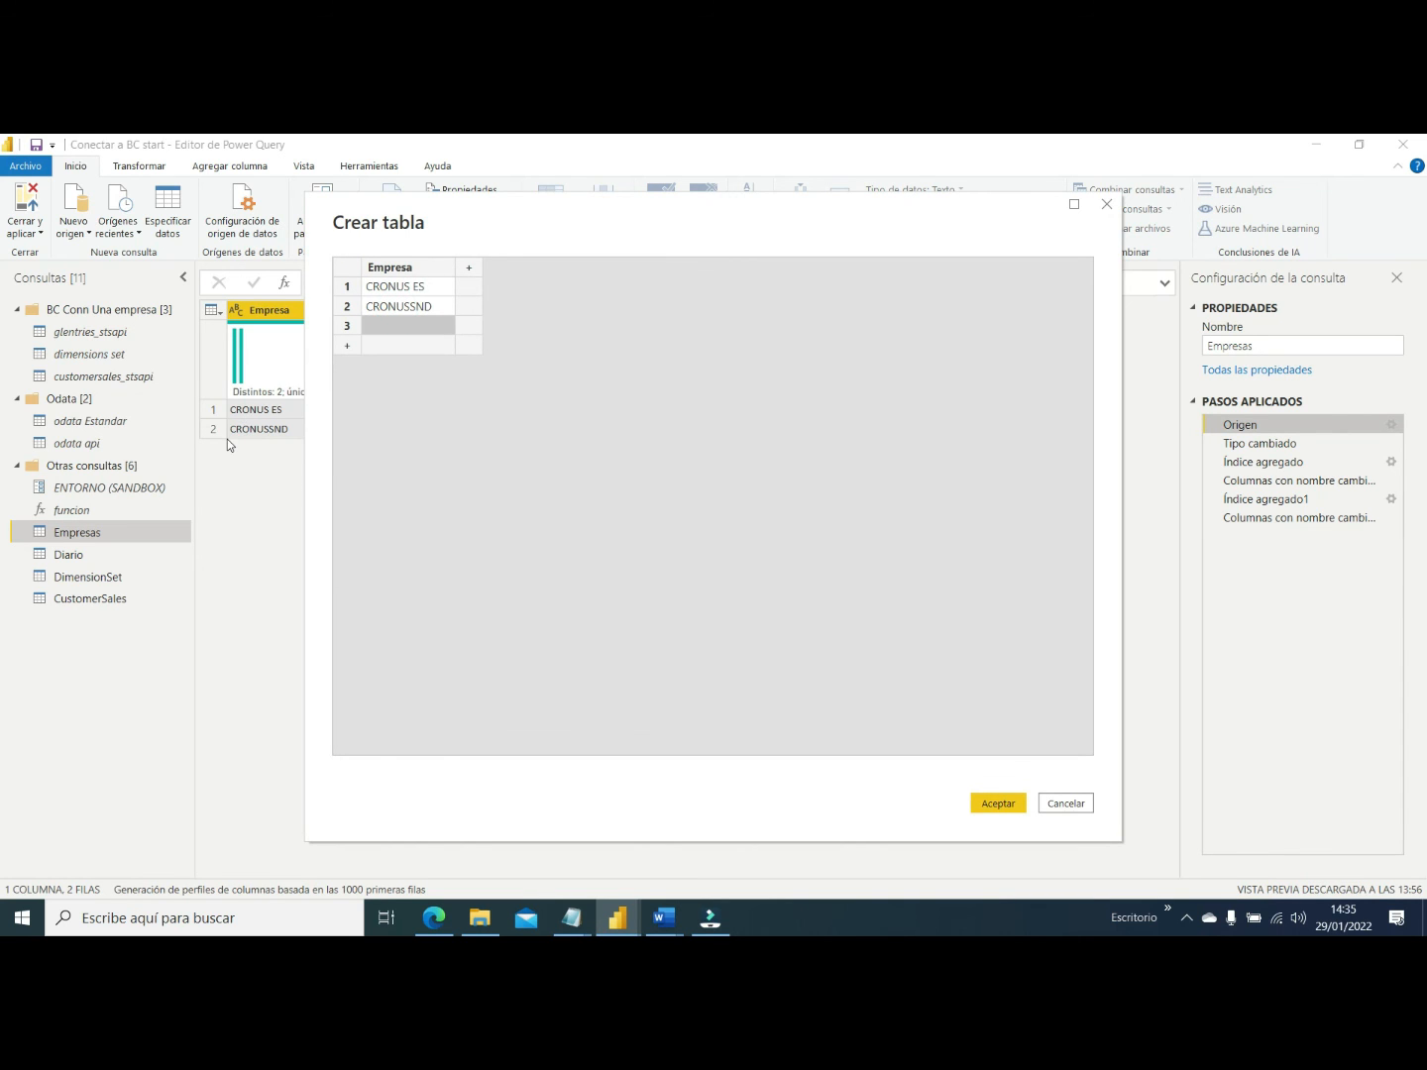
click(401, 326)
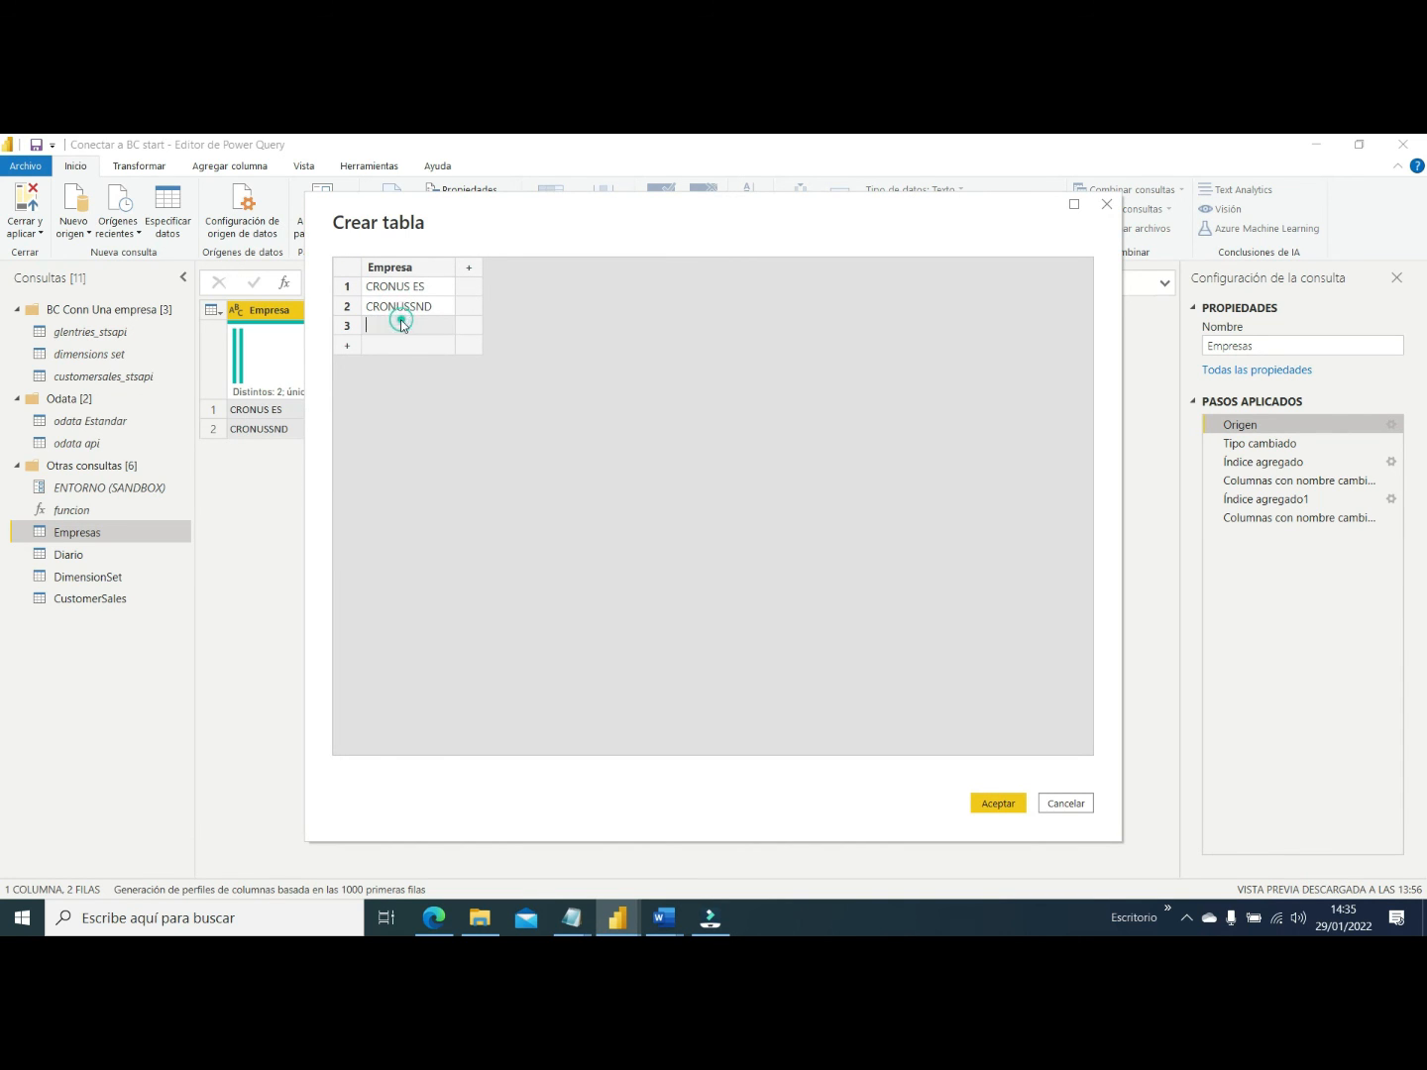
text(aaaaa)
key(Return)
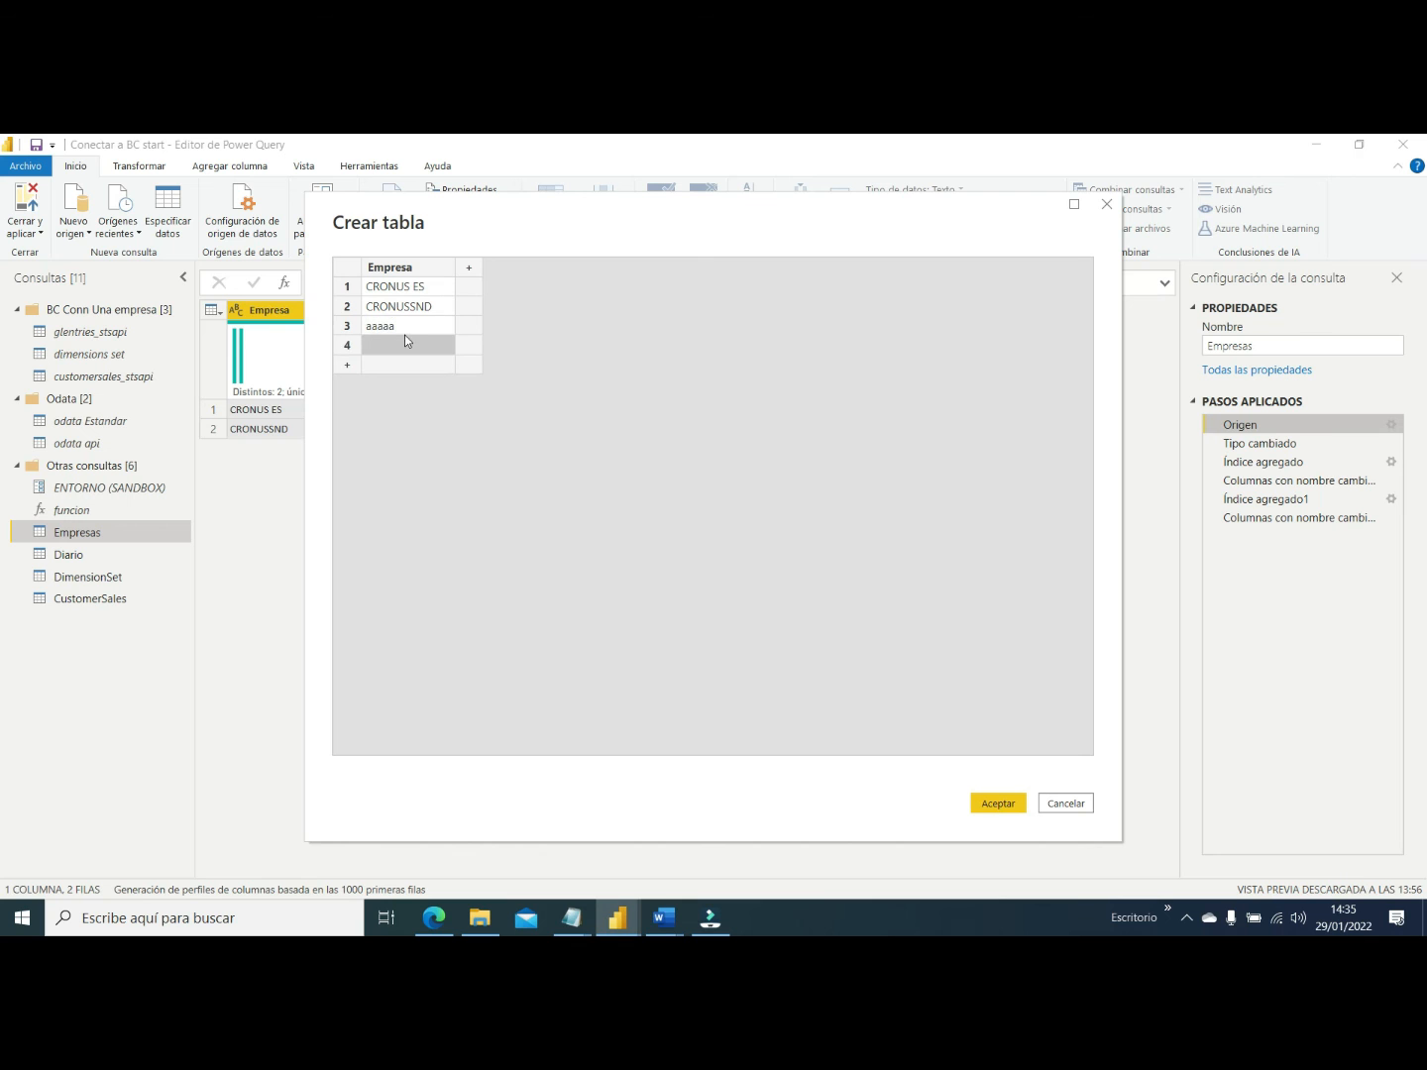
right_click(349, 345)
click(396, 430)
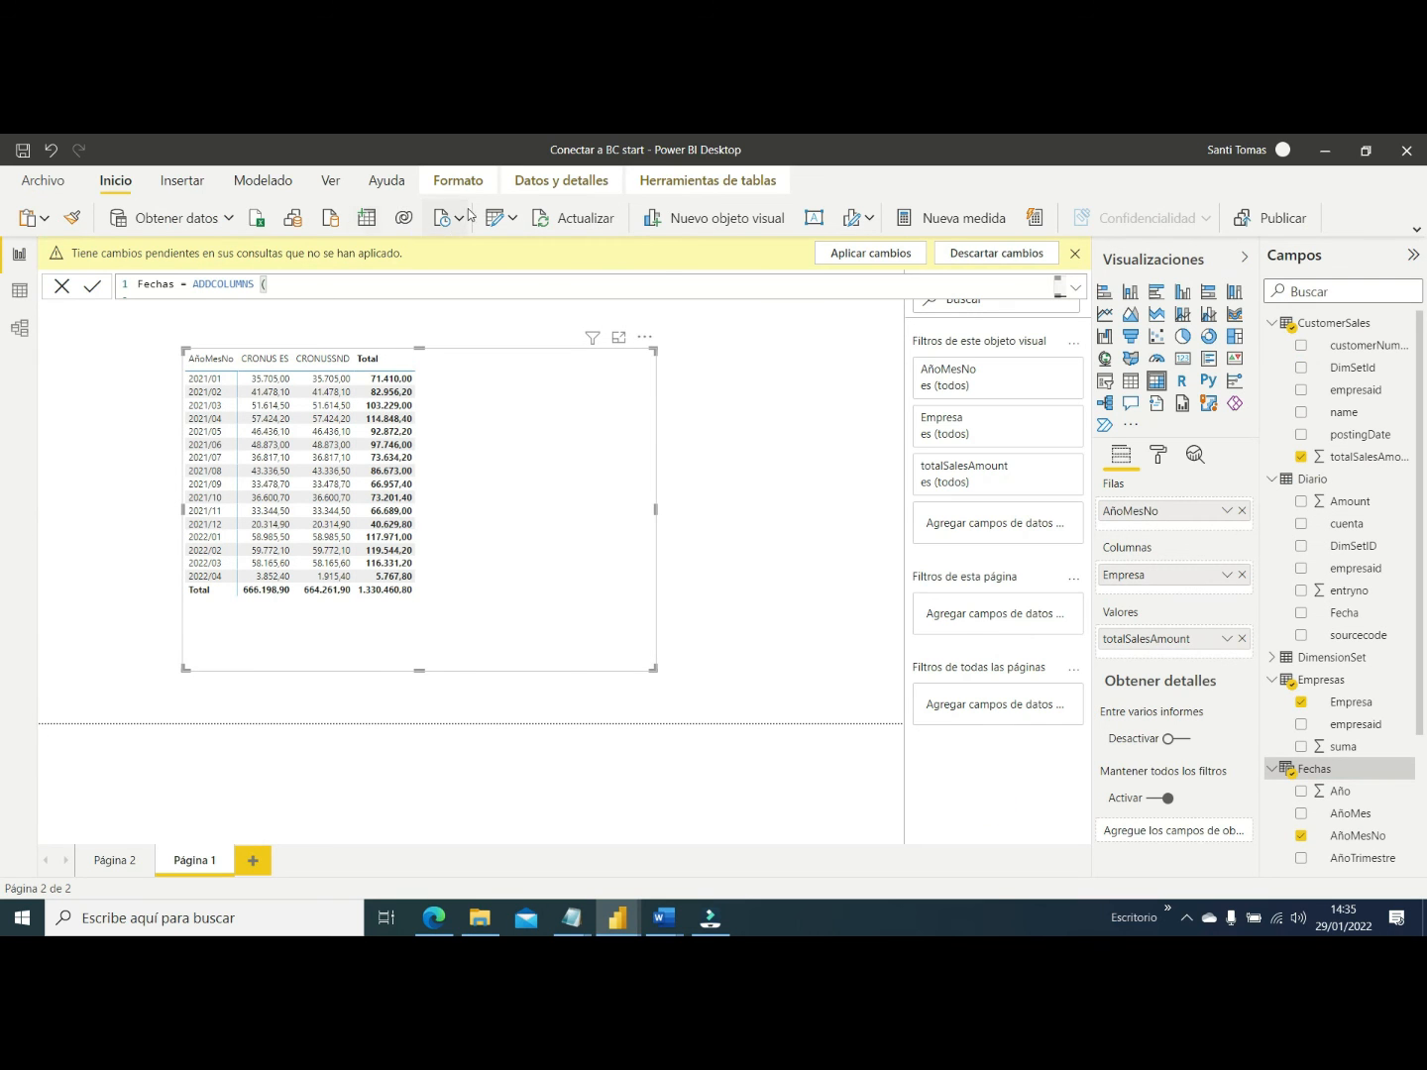
Reopen the Power Query editor and check the Diario query's Origen step and the DimensionSet query for the effect of the added company
click(496, 219)
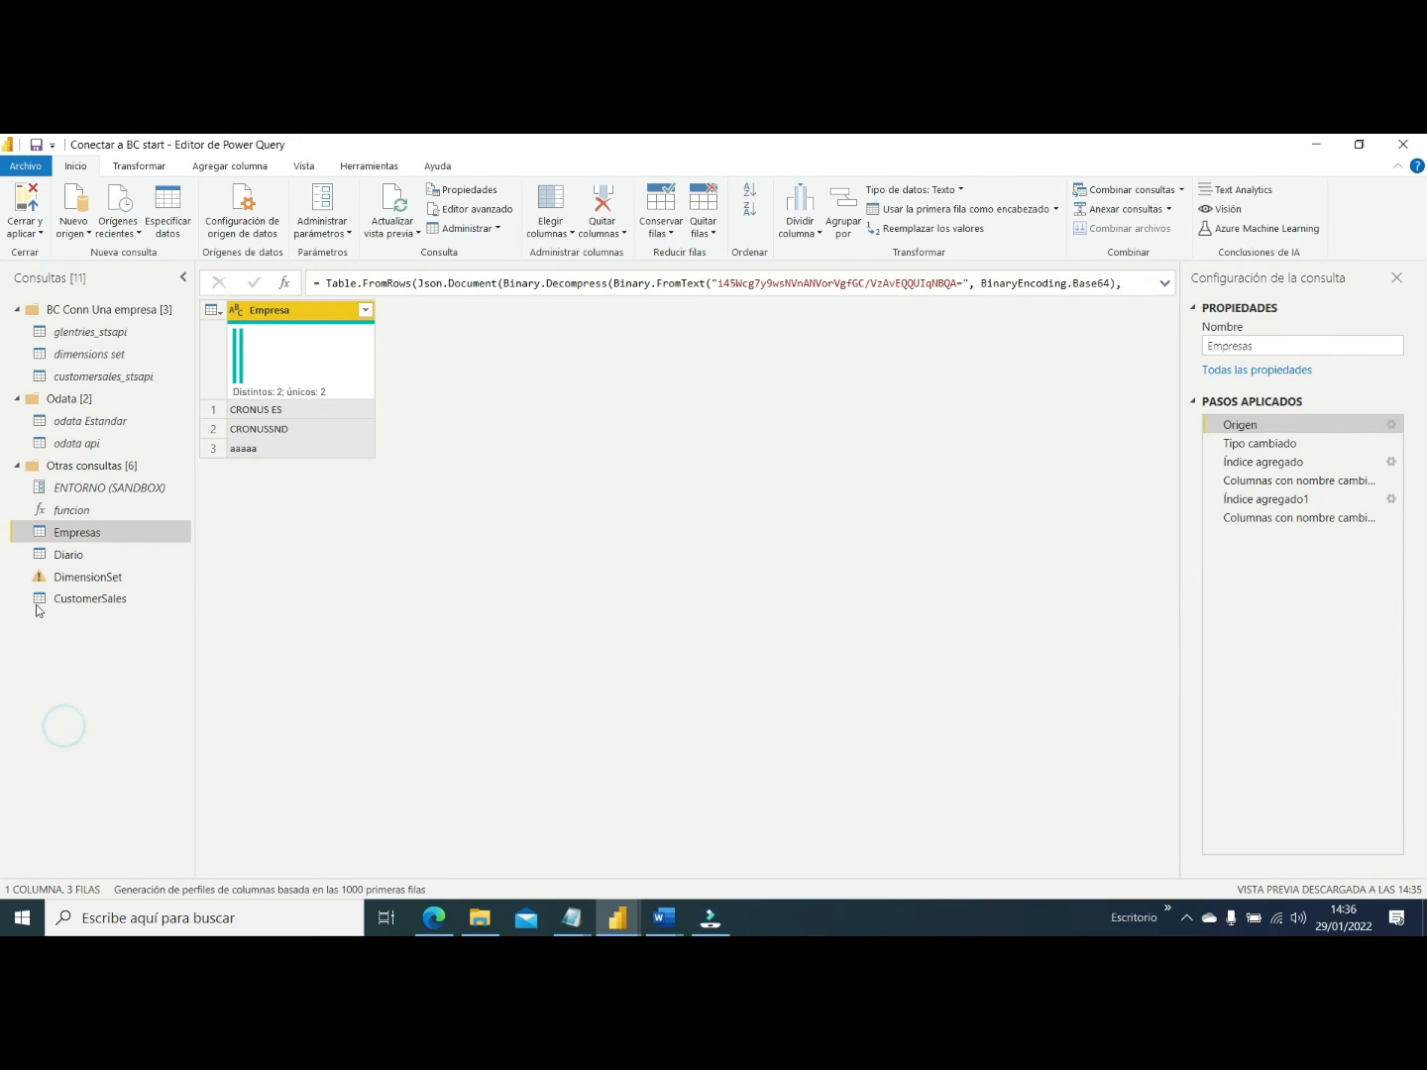
click(69, 557)
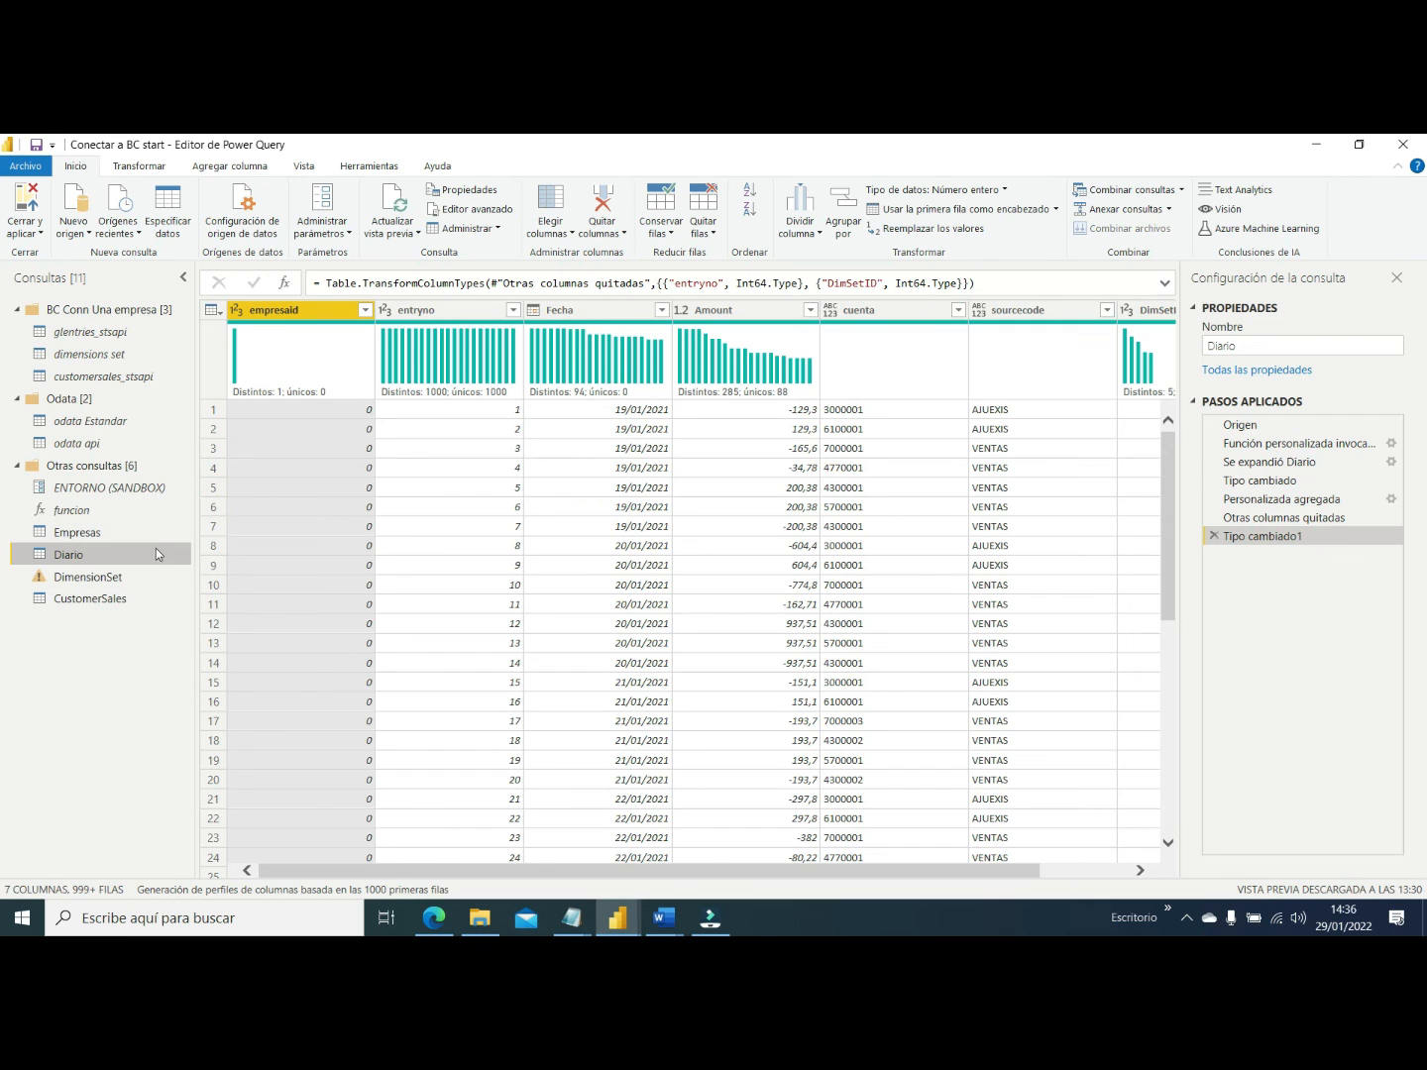
click(1241, 424)
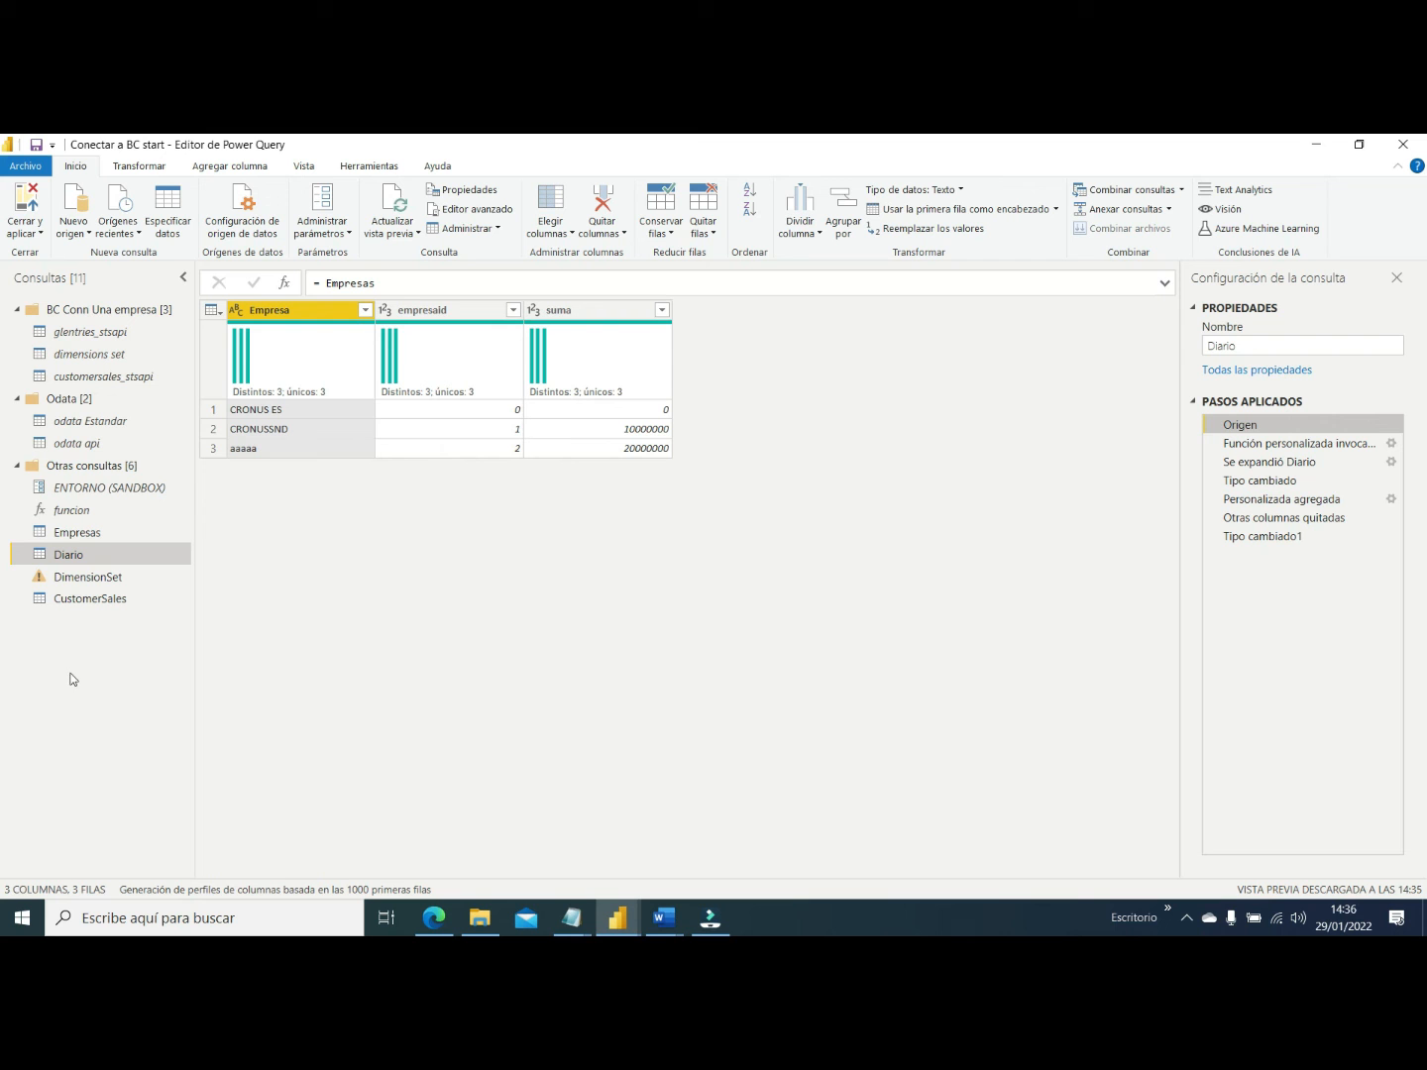
click(77, 579)
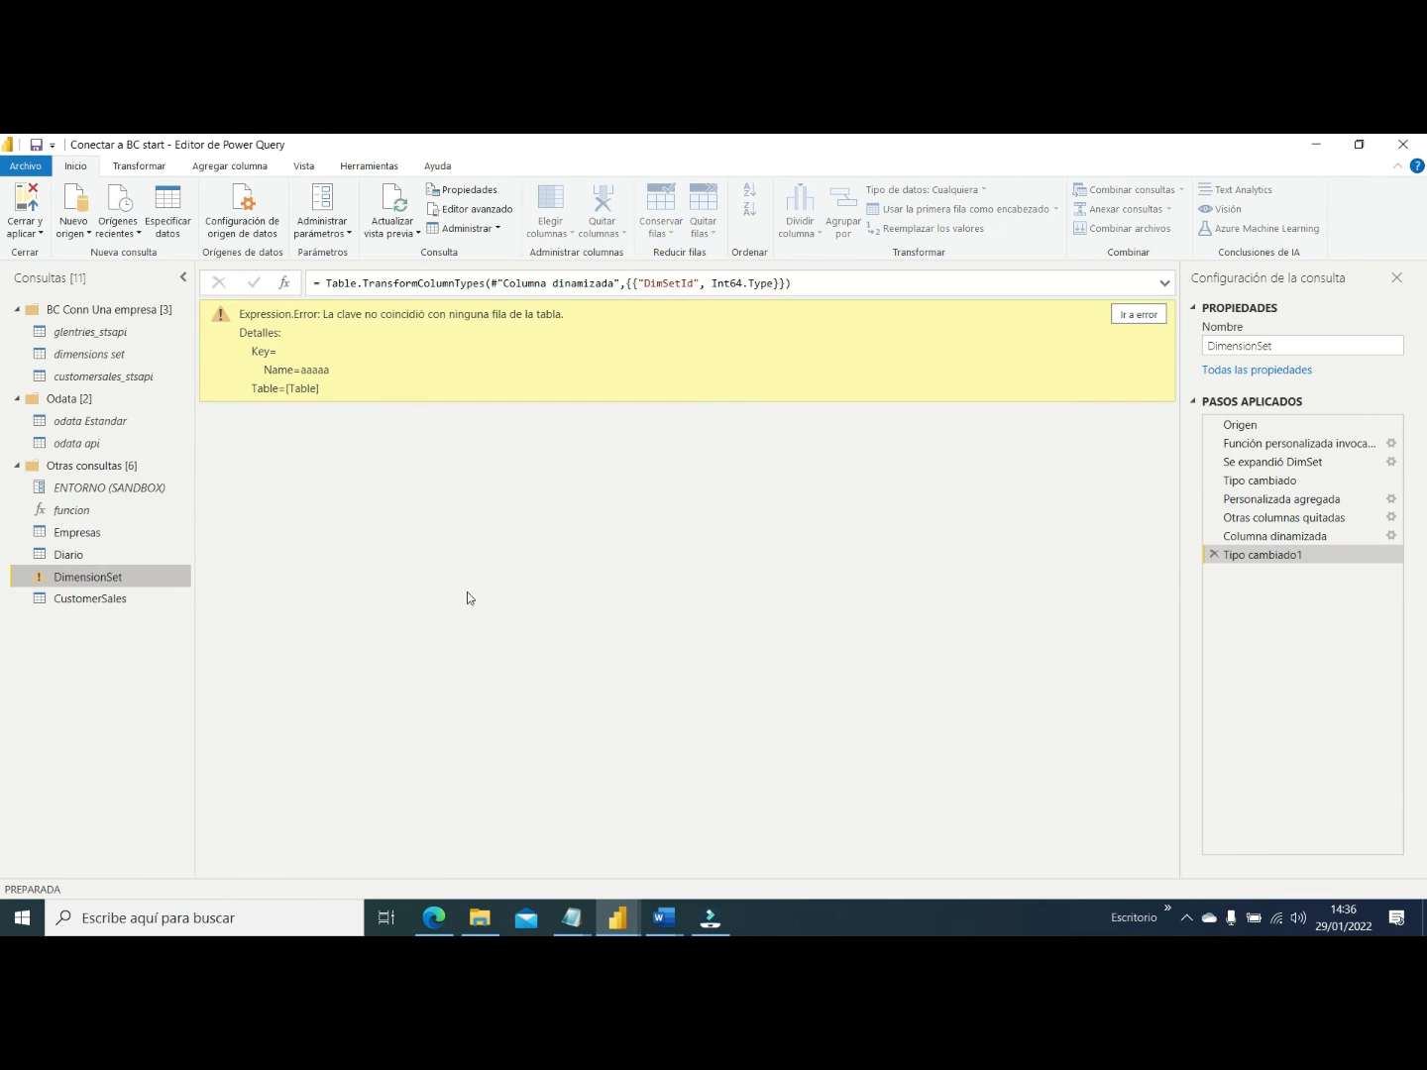